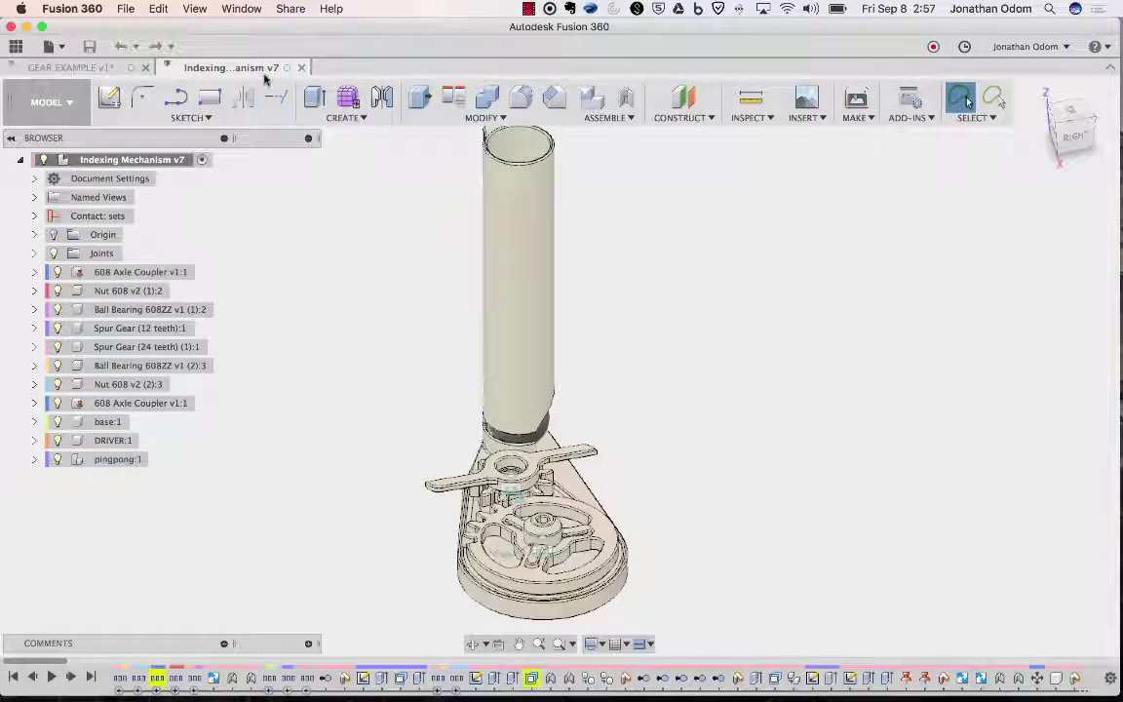
- Examine the Indexing Mechanism assembly from several sides, including the gears, the two-armed indexer, the tube and the ball
shift+scroll(692, 376, right, 10)
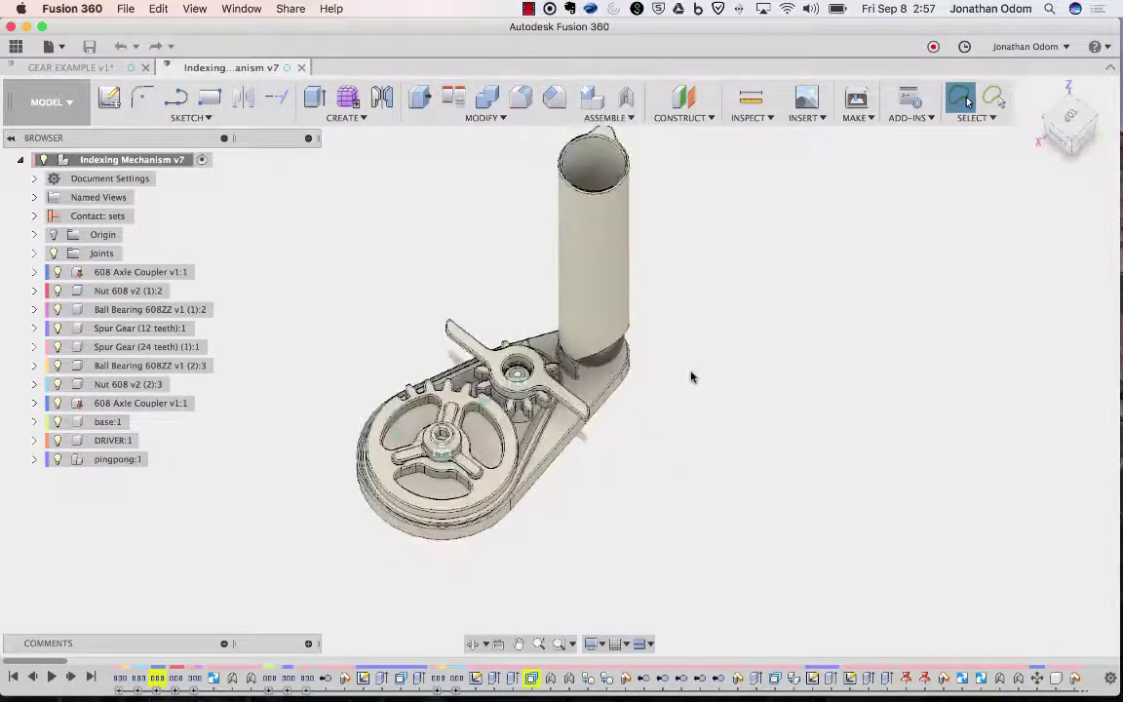
scroll(692, 376, up, 5)
scroll(692, 377, left, 5)
shift+scroll(692, 376, down, 10)
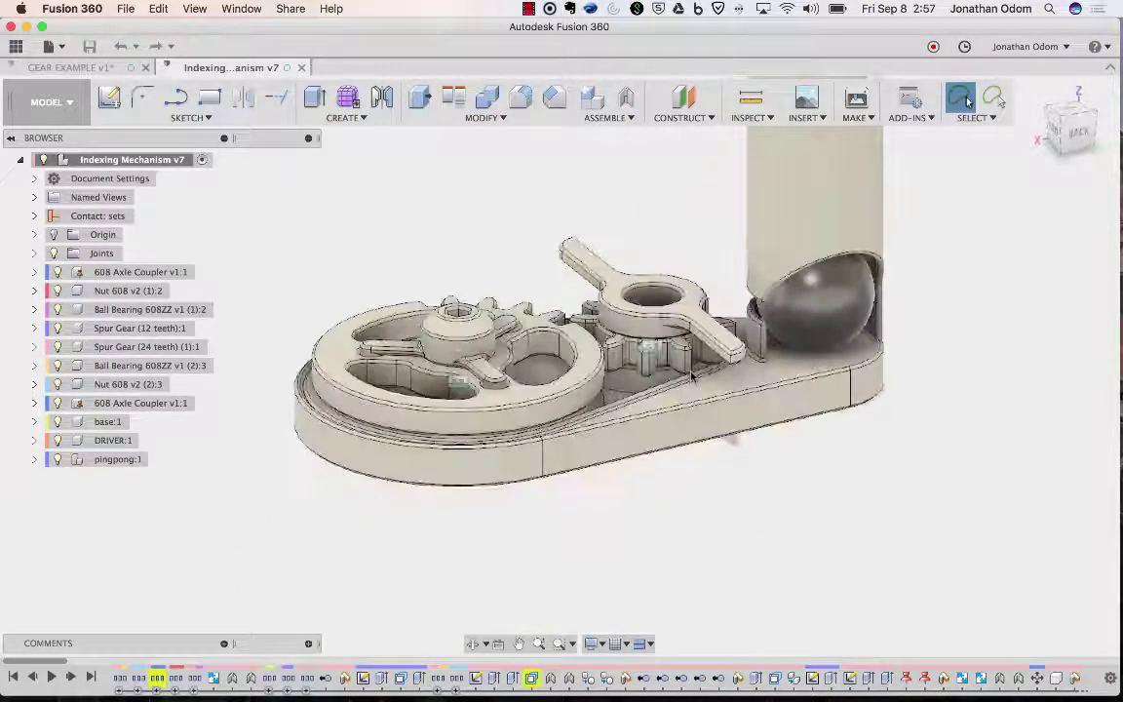
scroll(692, 376, right, 3)
shift+scroll(931, 315, up, 8)
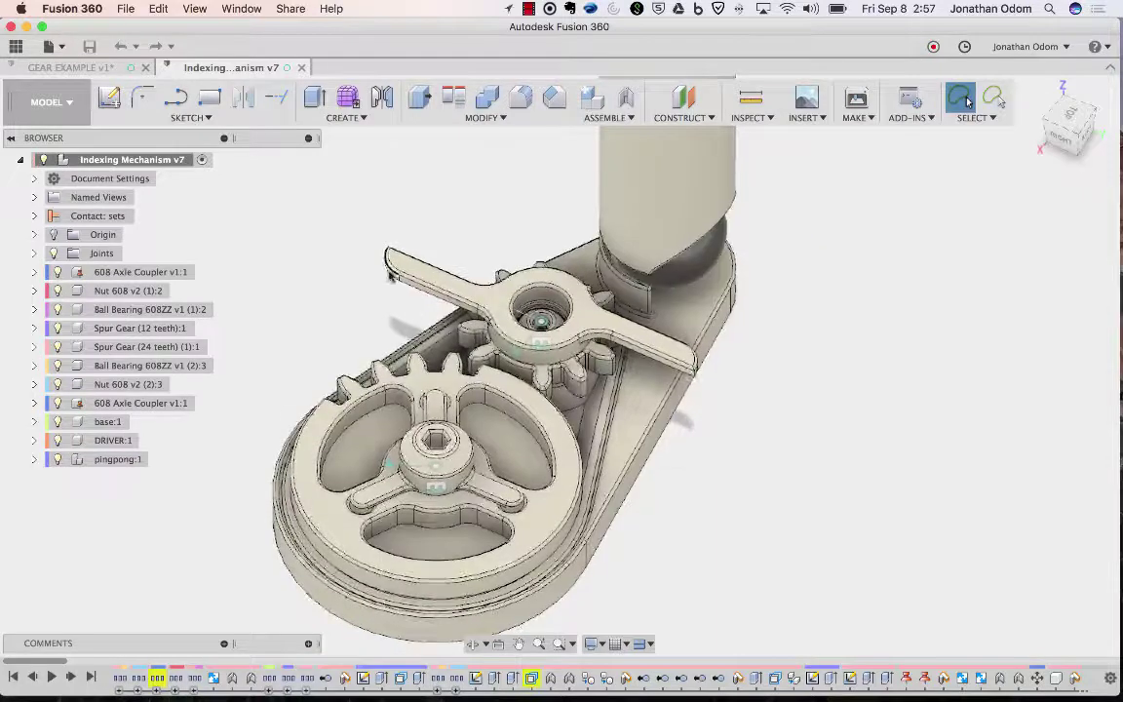
shift+scroll(931, 315, down, 10)
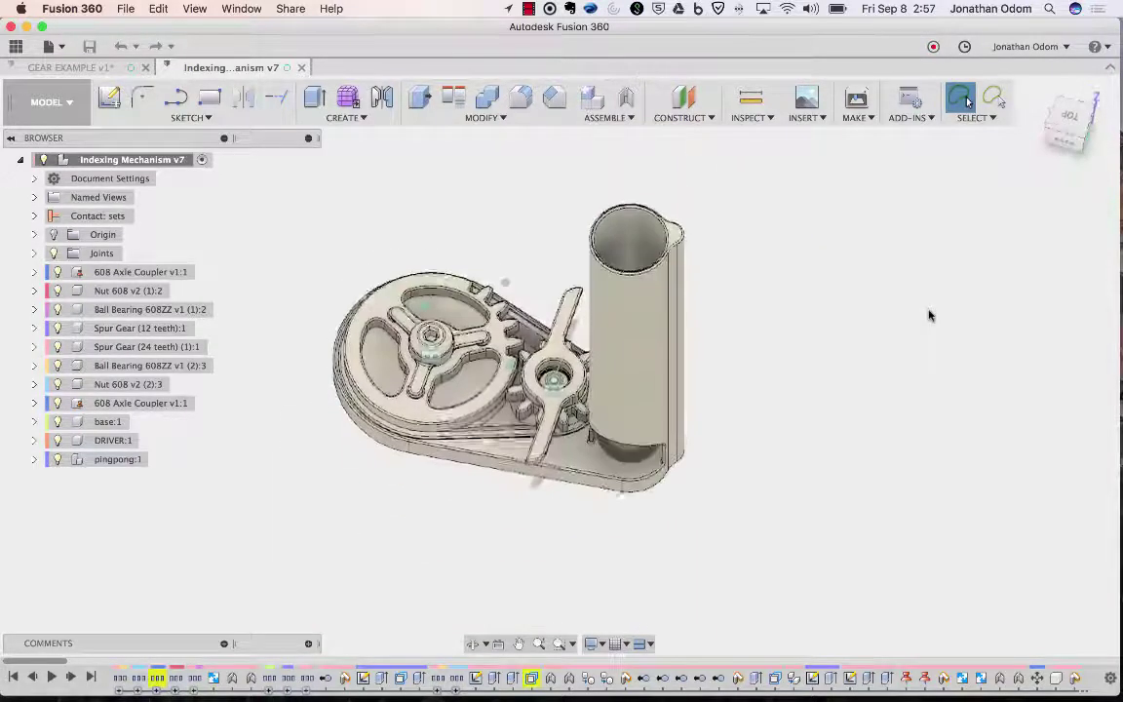
shift+scroll(929, 315, up, 4)
shift+scroll(929, 315, down, 10)
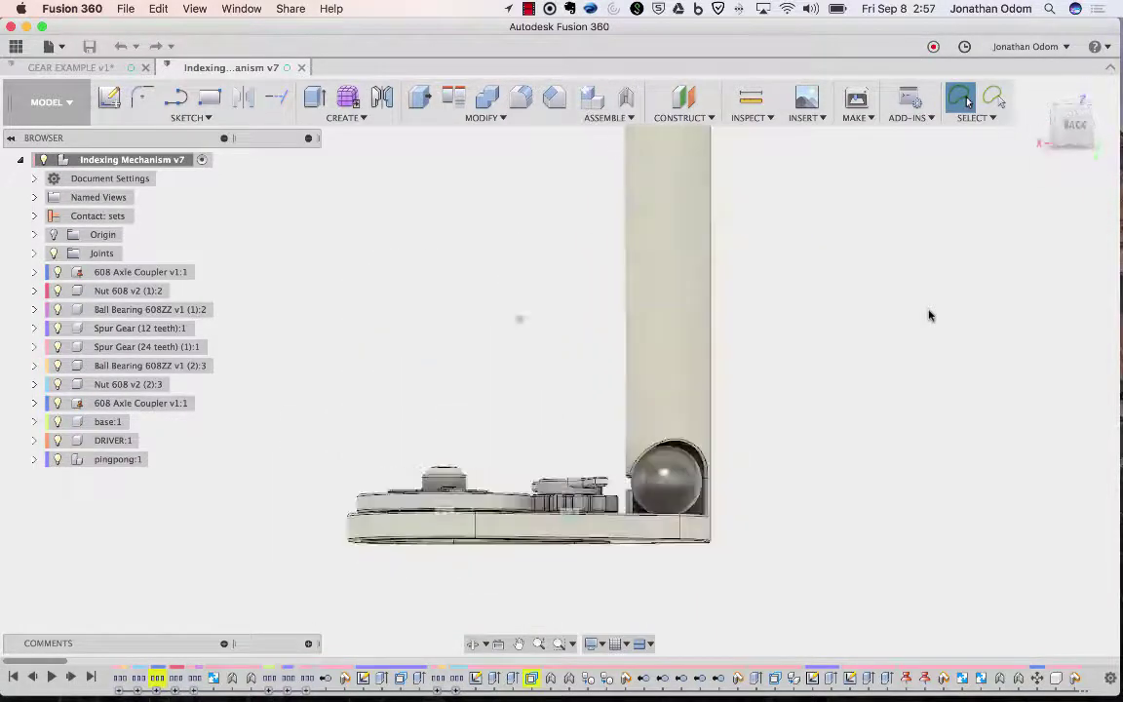
shift+scroll(929, 314, up, 8)
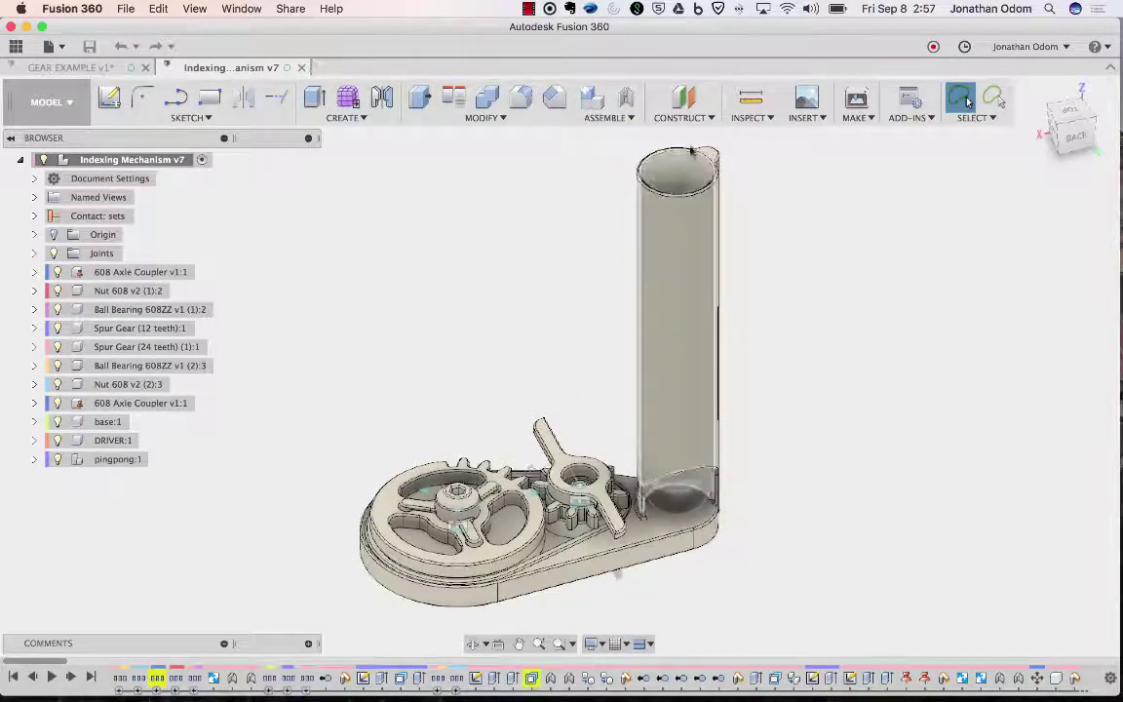
shift+scroll(787, 455, up, 5)
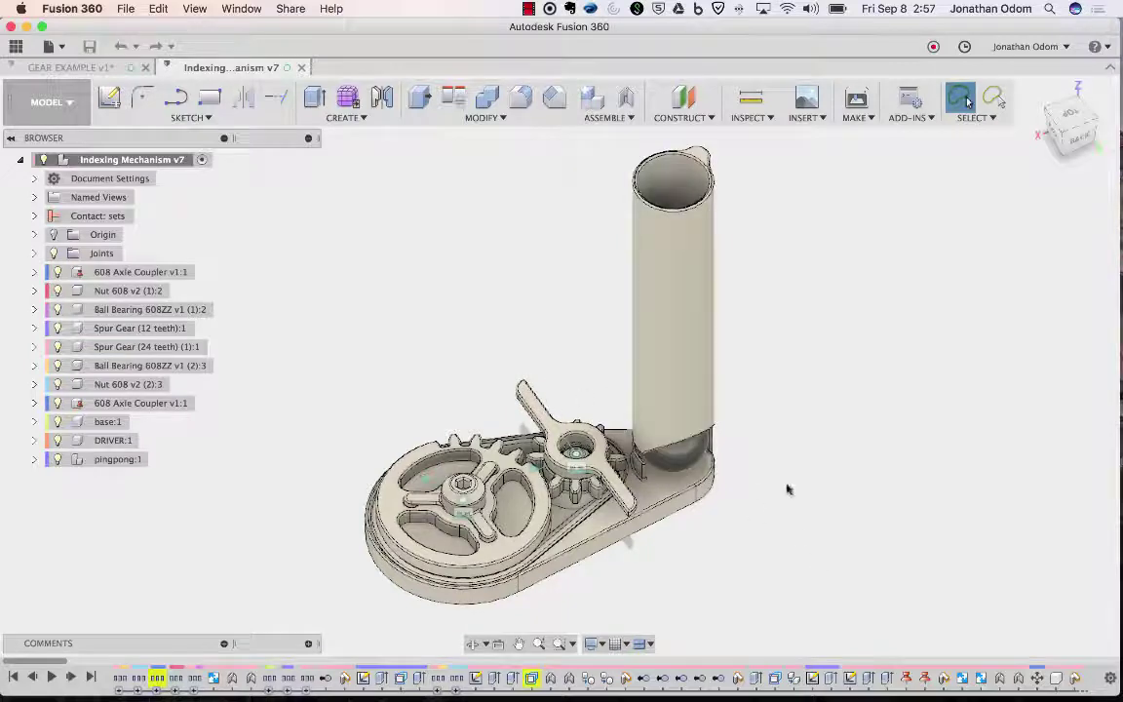
shift+scroll(757, 382, down, 5)
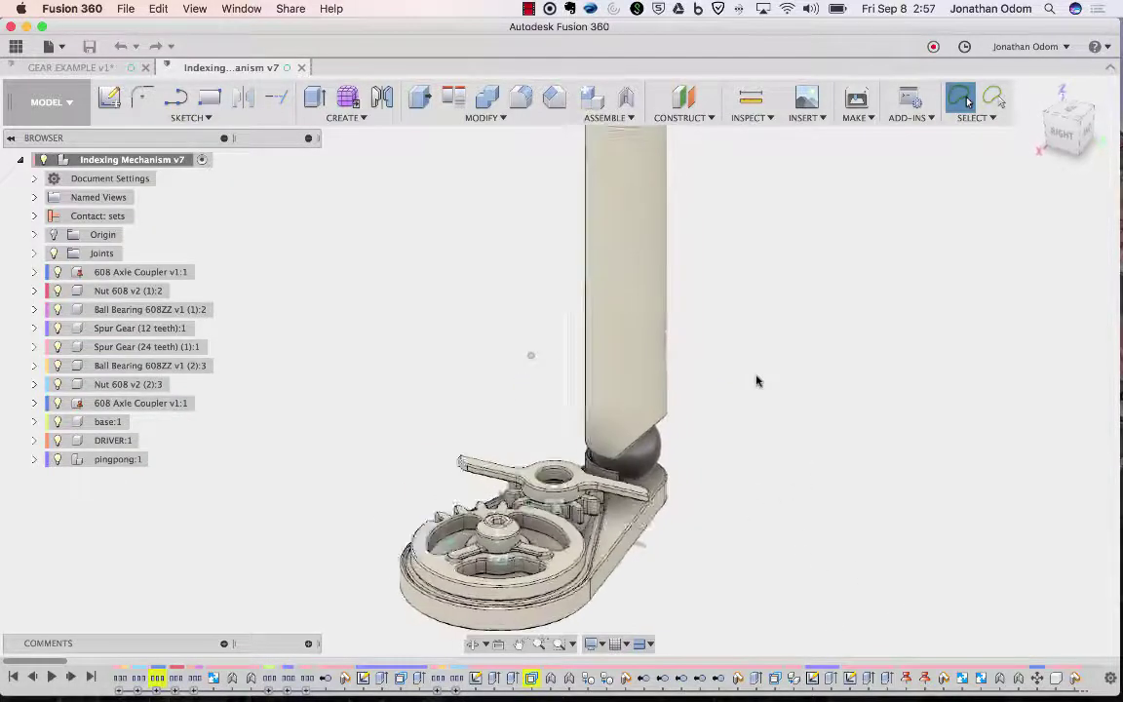
shift+scroll(757, 381, up, 5)
shift+scroll(757, 381, right, 1)
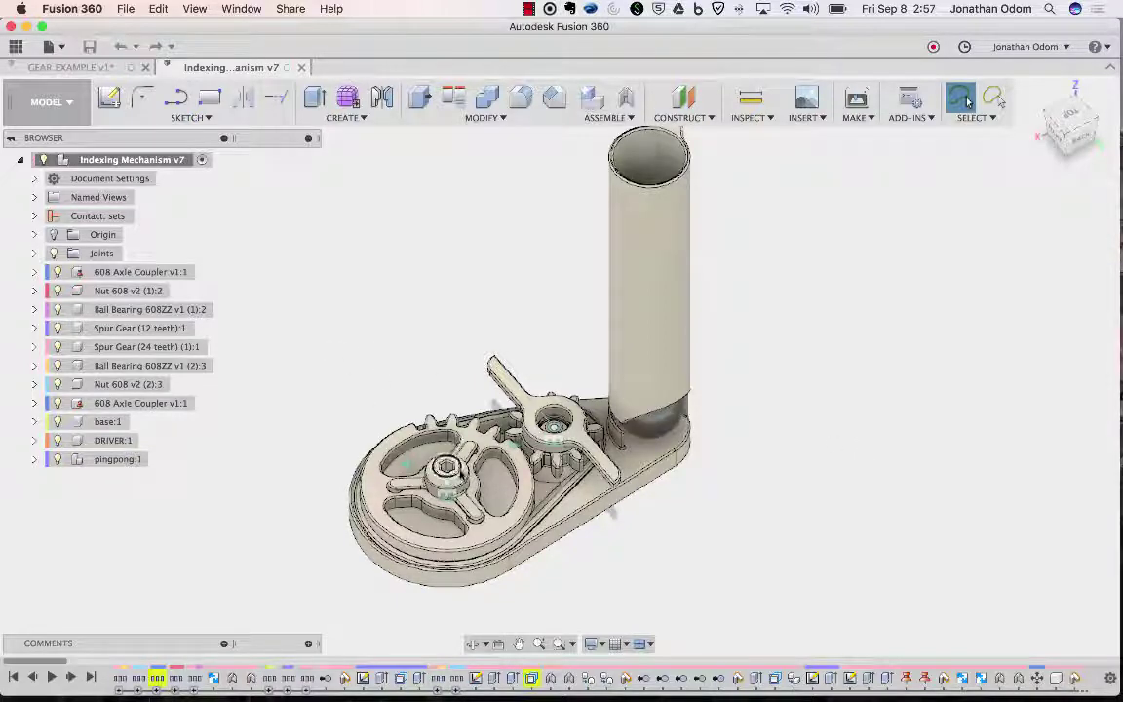
- Hide the DRIVER component on top of the large gear
scroll(393, 420, up, 5)
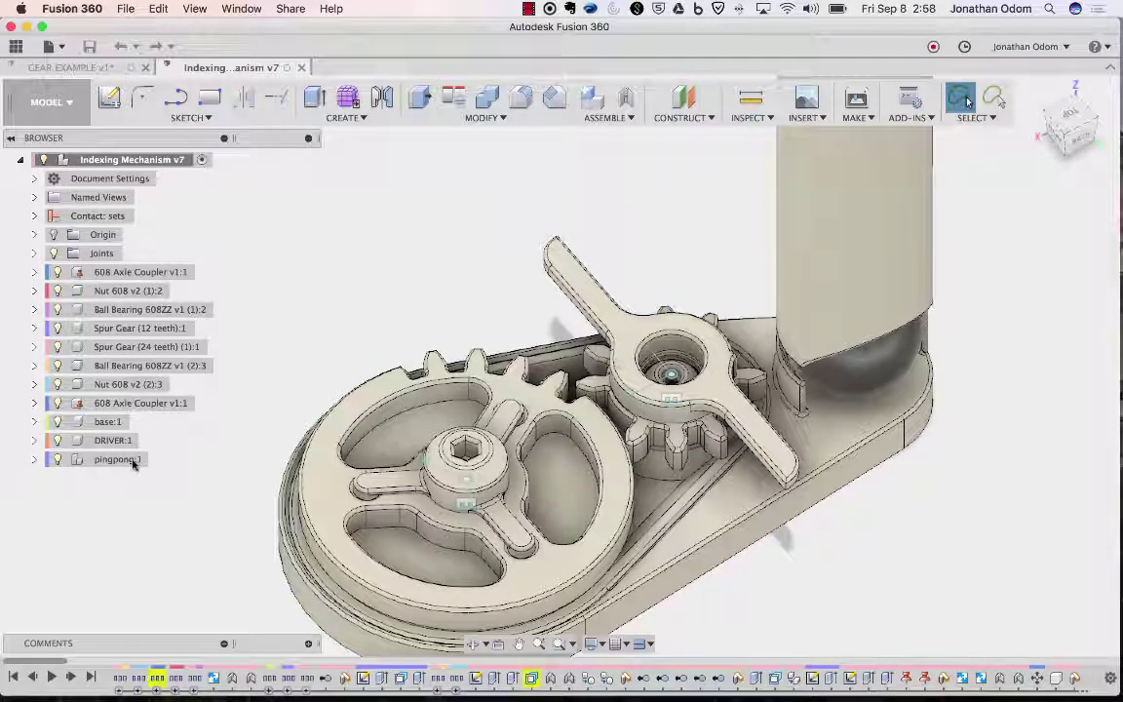
click(385, 477)
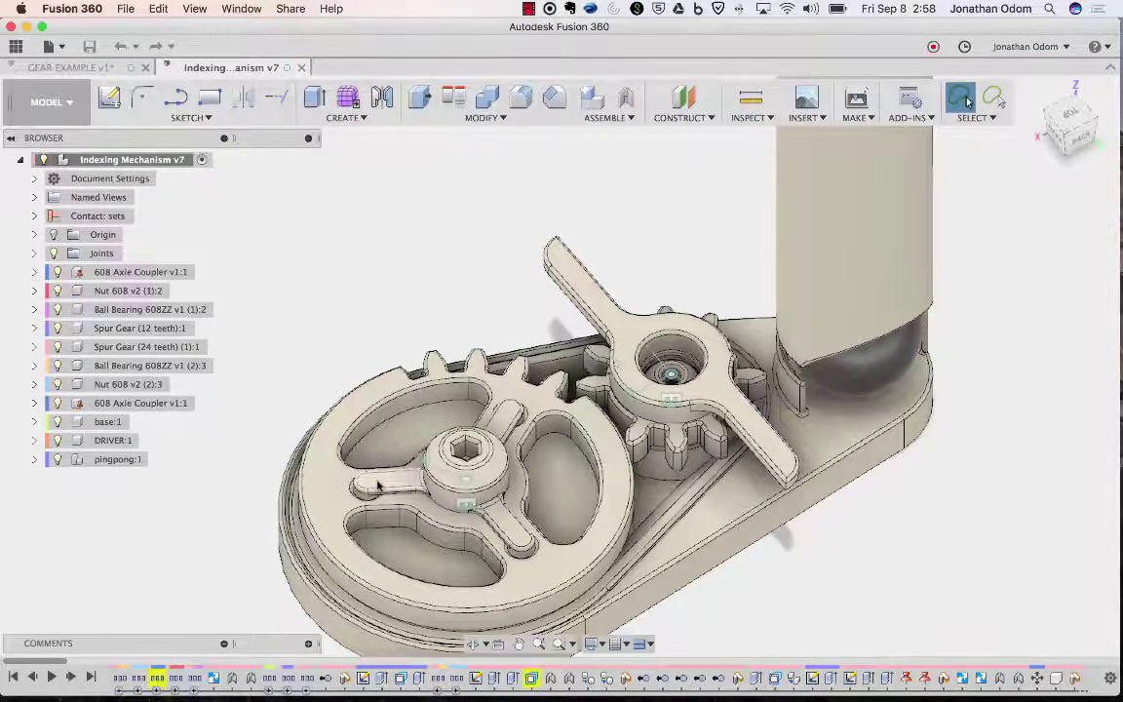
click(57, 440)
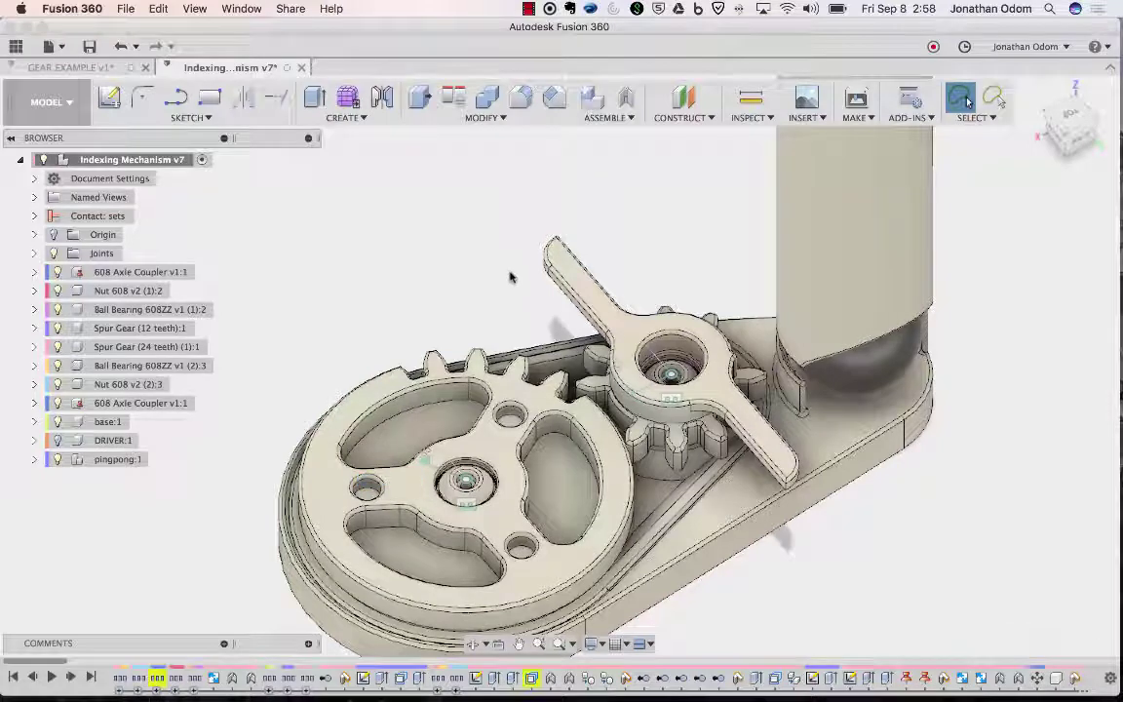
- Hide the 608 Axle Coupler in the centre of the large gear and pick the circular edges exposed beneath it
scroll(487, 475, up, 6)
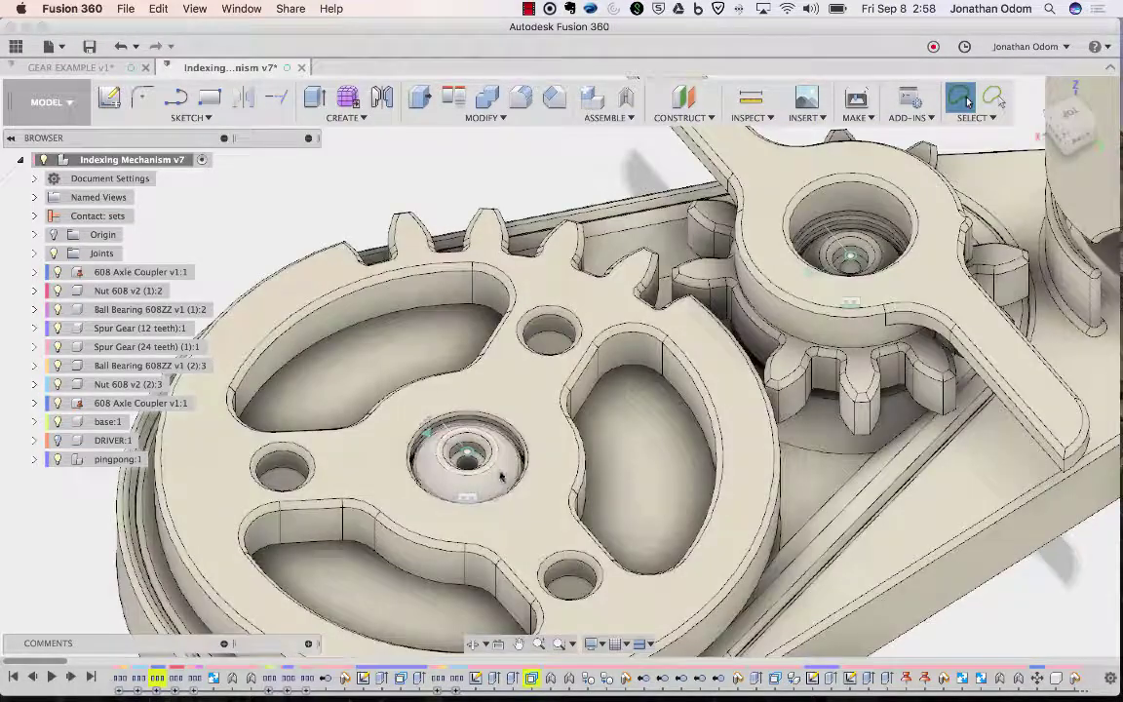
click(502, 477)
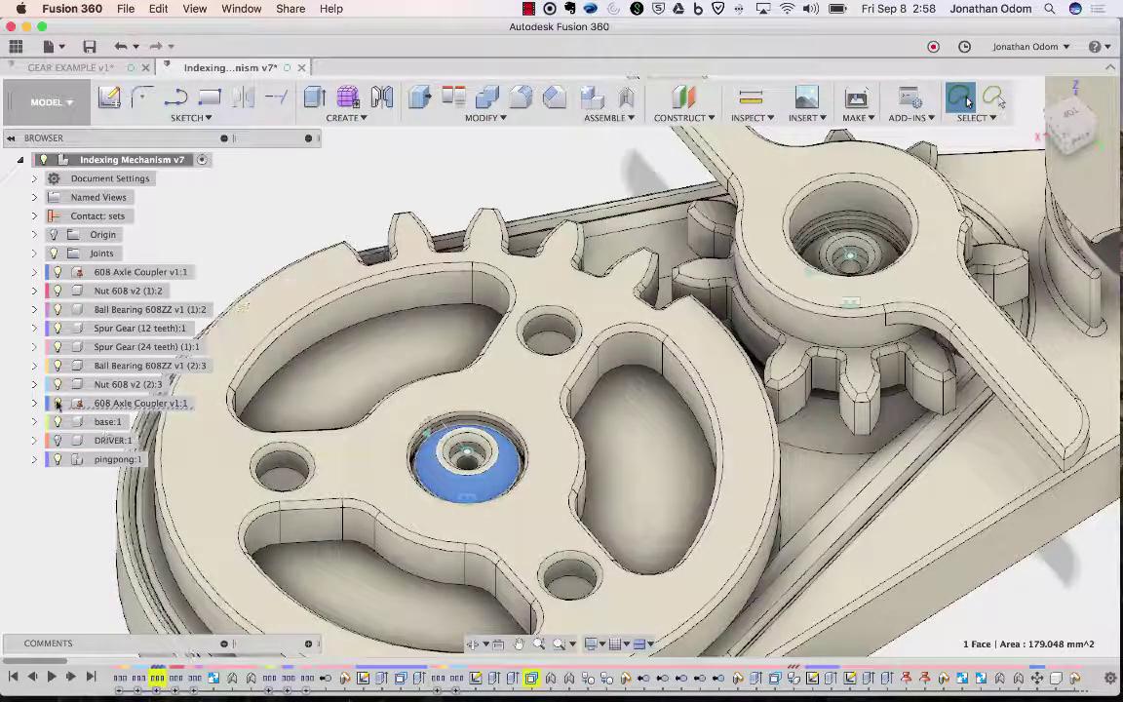
click(447, 170)
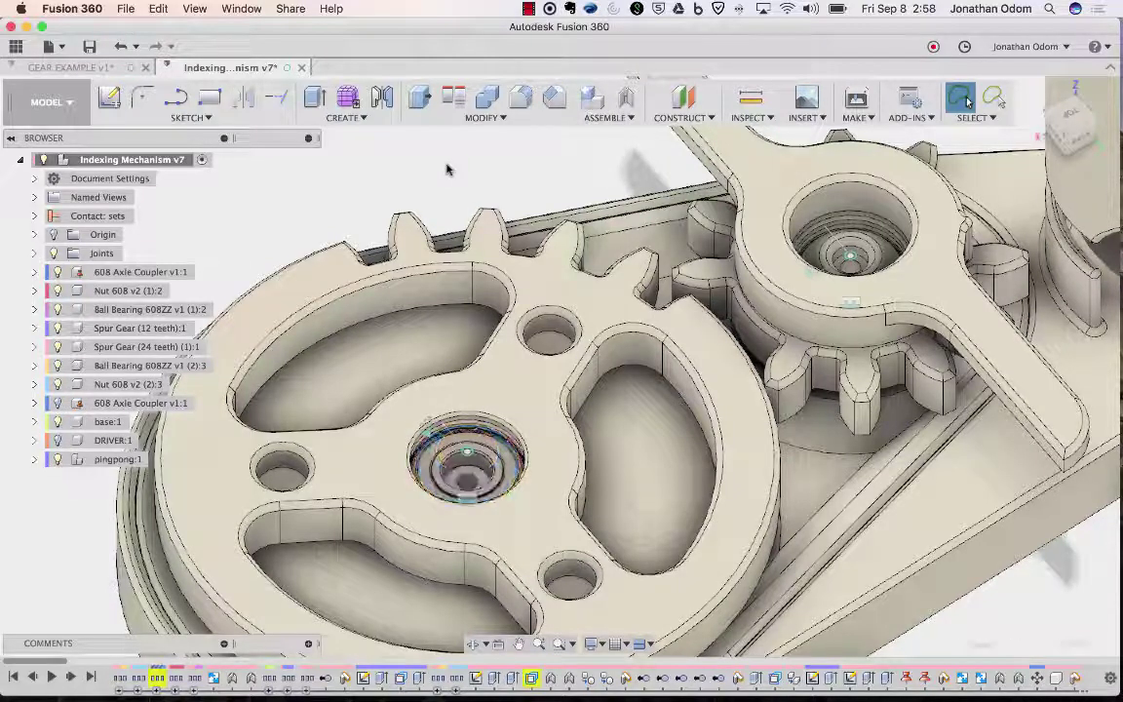
click(472, 476)
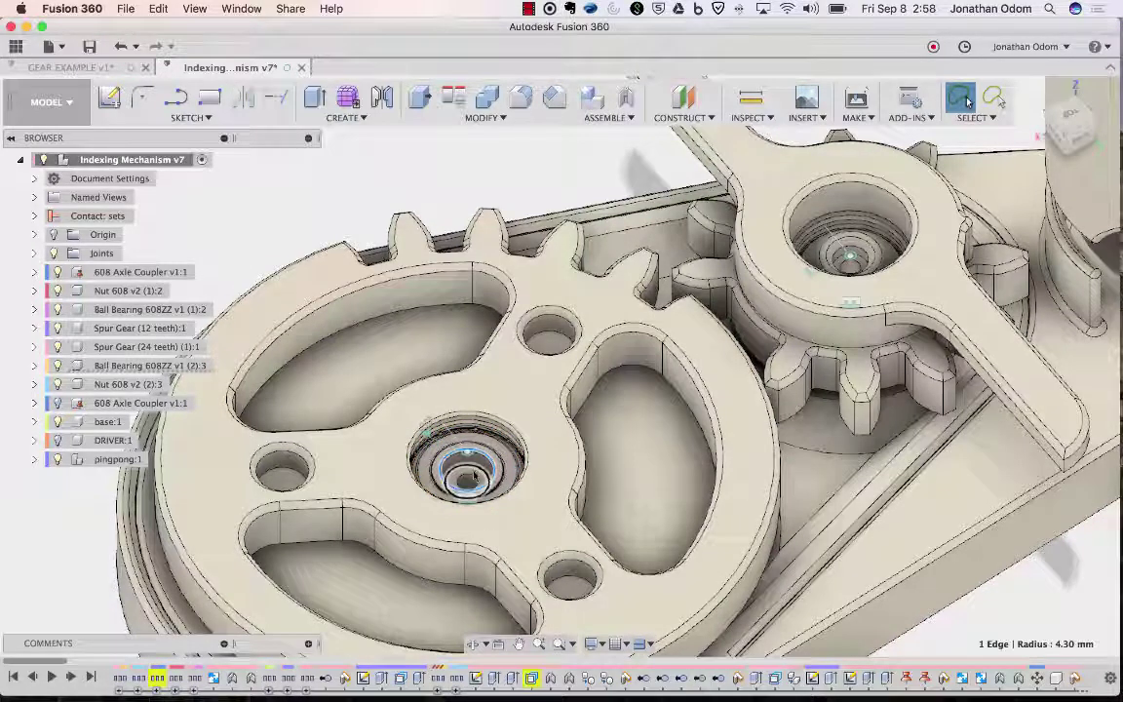
click(470, 479)
- Undo the hiding of the large gear's 608 Axle Coupler
scroll(474, 256, down, 5)
shift+scroll(474, 256, down, 3)
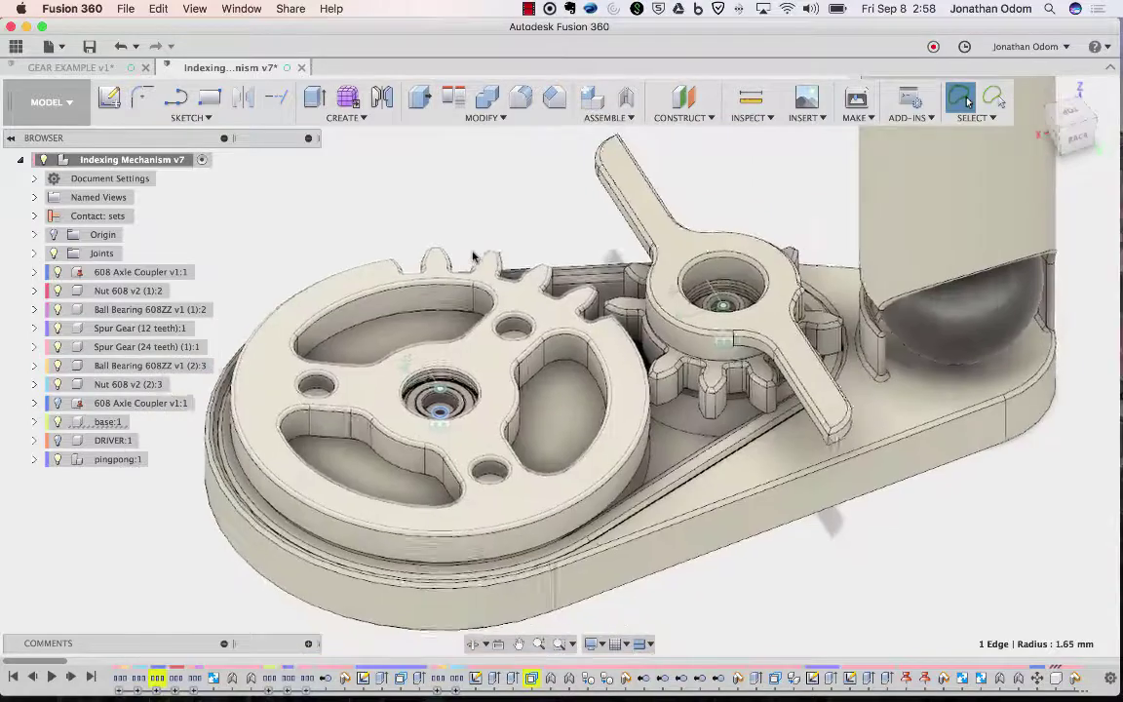
shift+scroll(474, 256, down, 1)
shift+scroll(473, 257, up, 5)
shift+scroll(474, 256, down, 4)
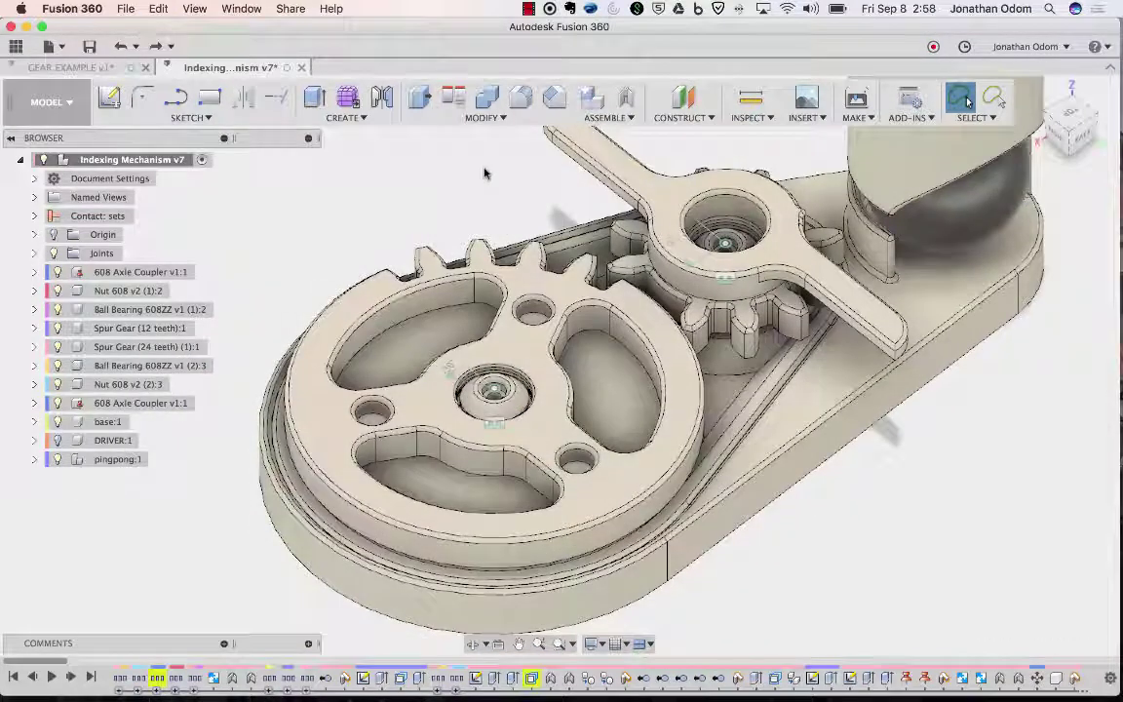
key(super+z)
key(super+y)
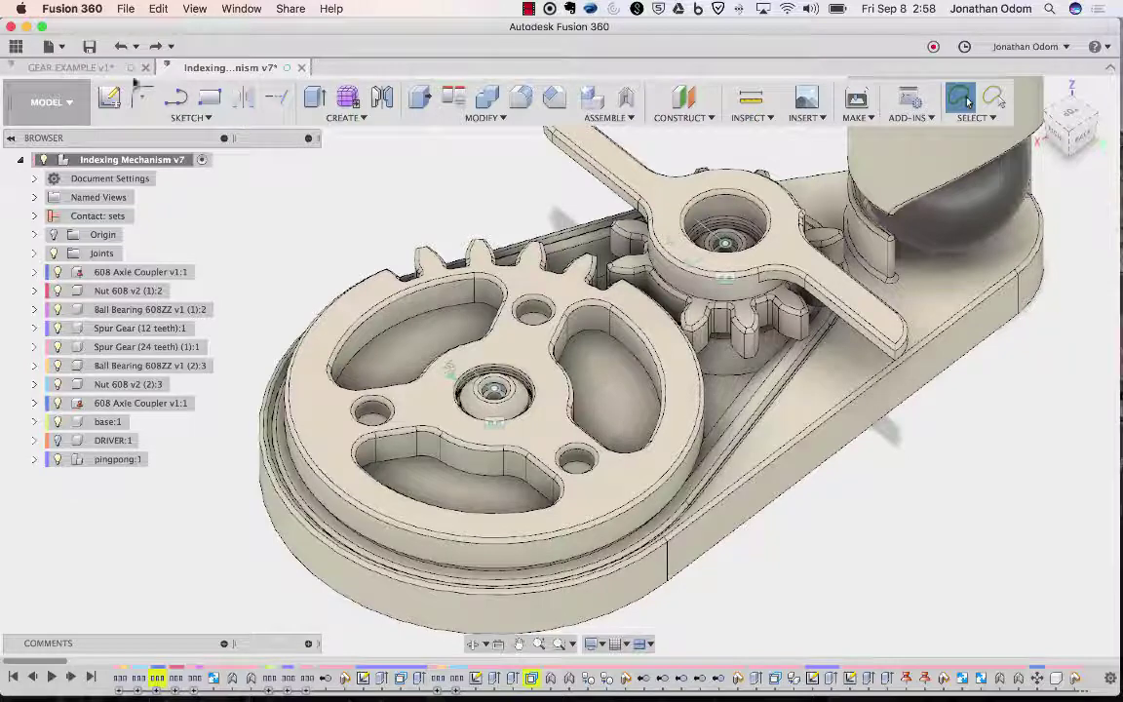
- Switch to the GEAR EXAMPLE document and examine the gear pair on its base from several sides
click(98, 67)
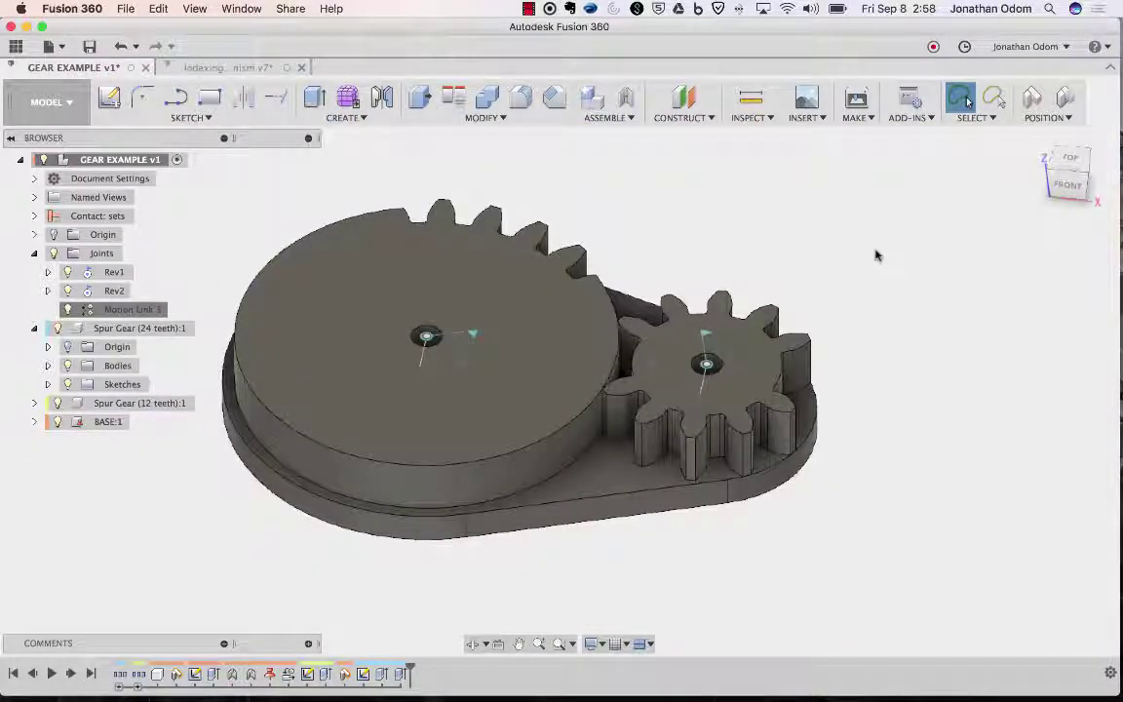
shift+scroll(811, 259, right, 10)
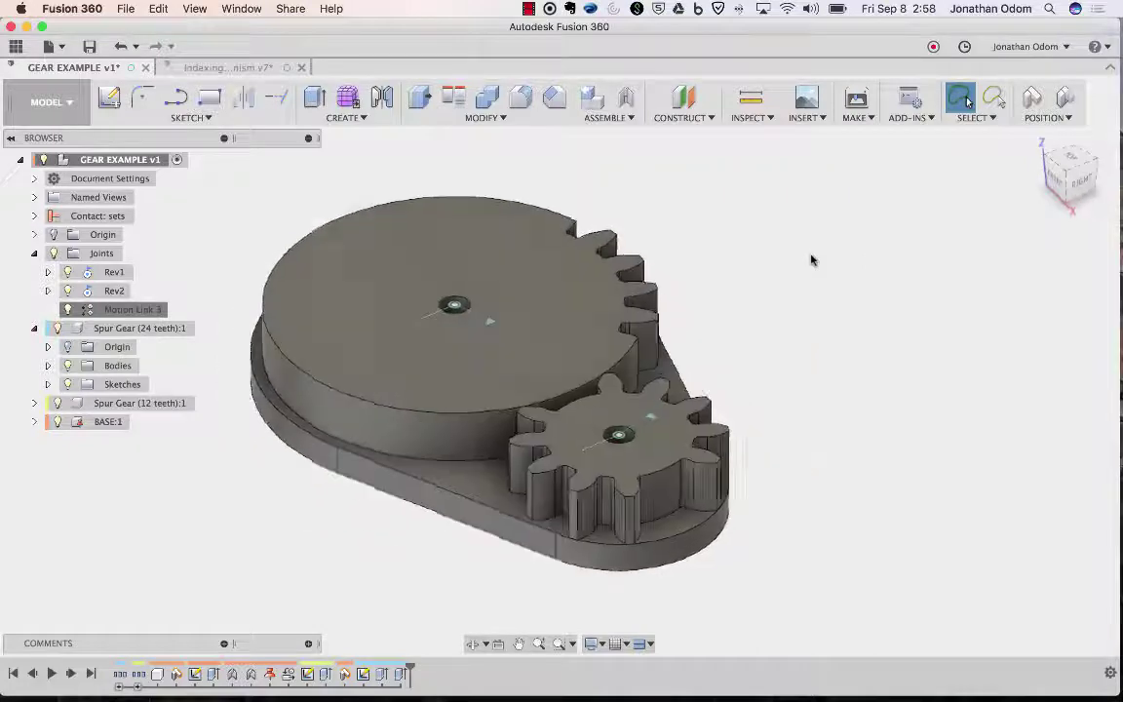
shift+scroll(811, 259, down, 5)
shift+scroll(811, 259, up, 5)
shift+scroll(811, 260, up, 5)
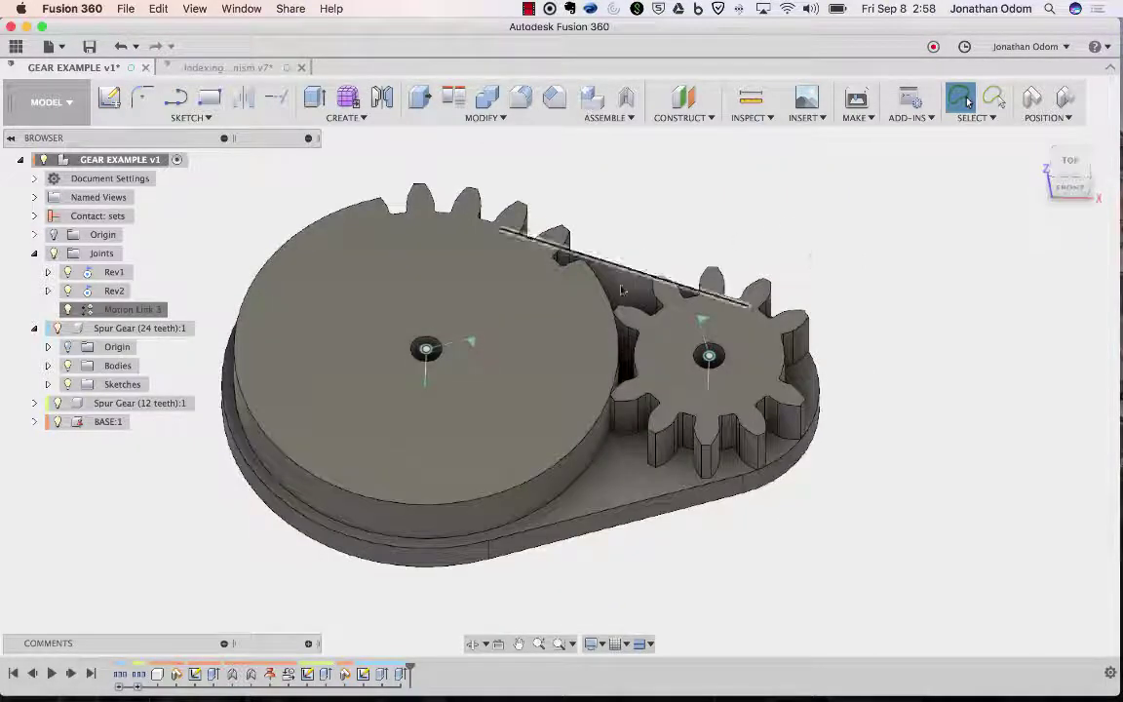
- Drive the large gear's Rev1 joint to rotate the gear pair, and view the meshing teeth from the top
click(470, 342)
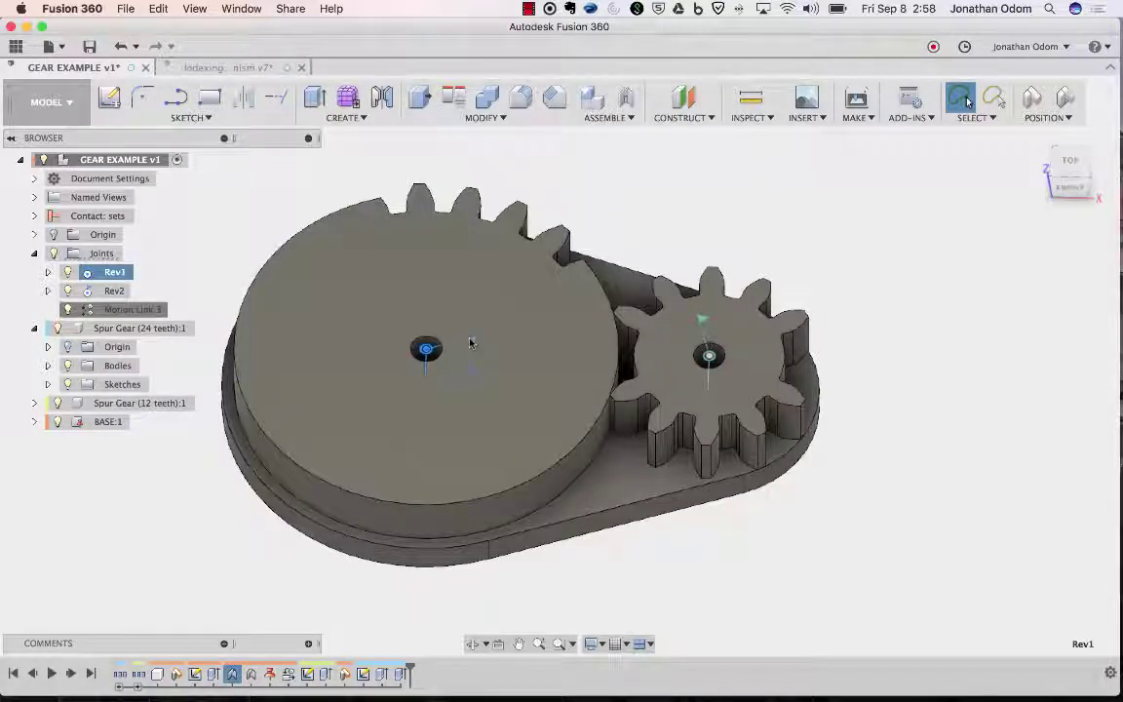
double_click(470, 342)
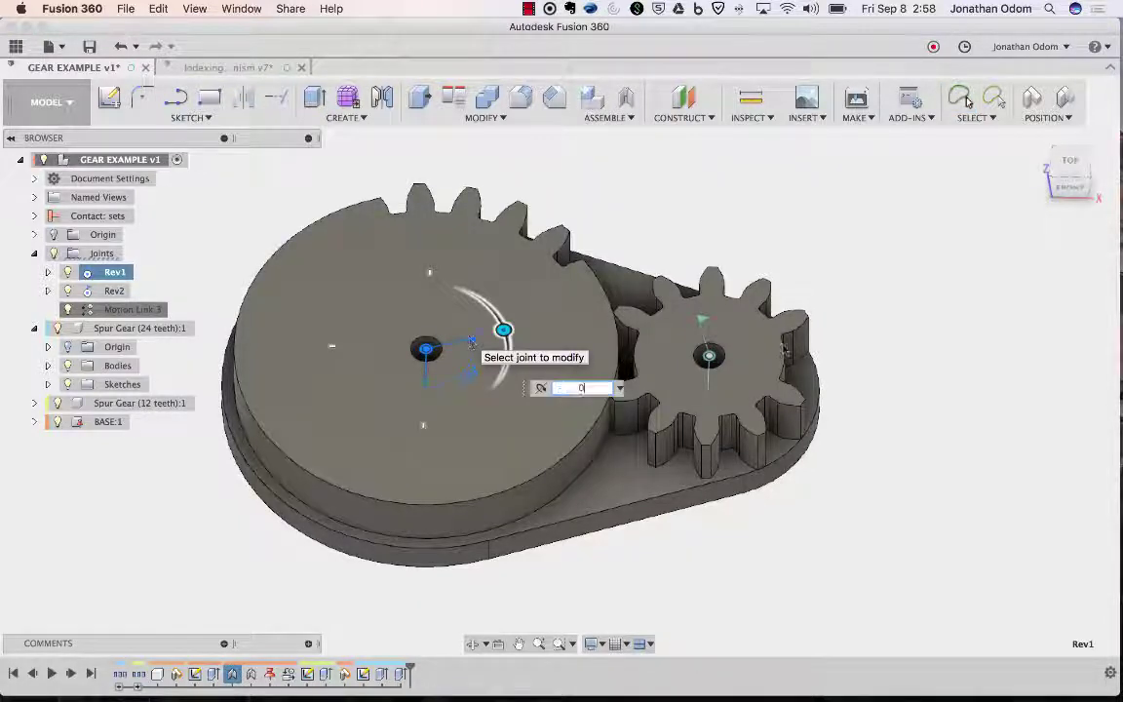
key(Return)
shift+scroll(867, 418, up, 5)
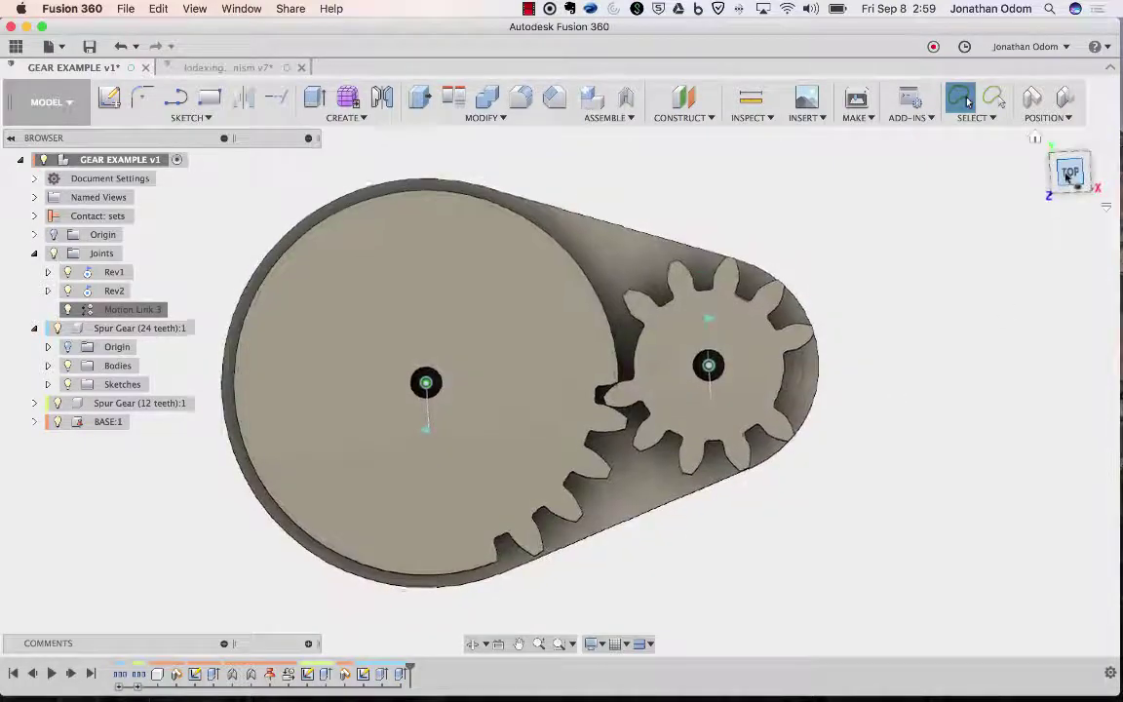
click(1067, 173)
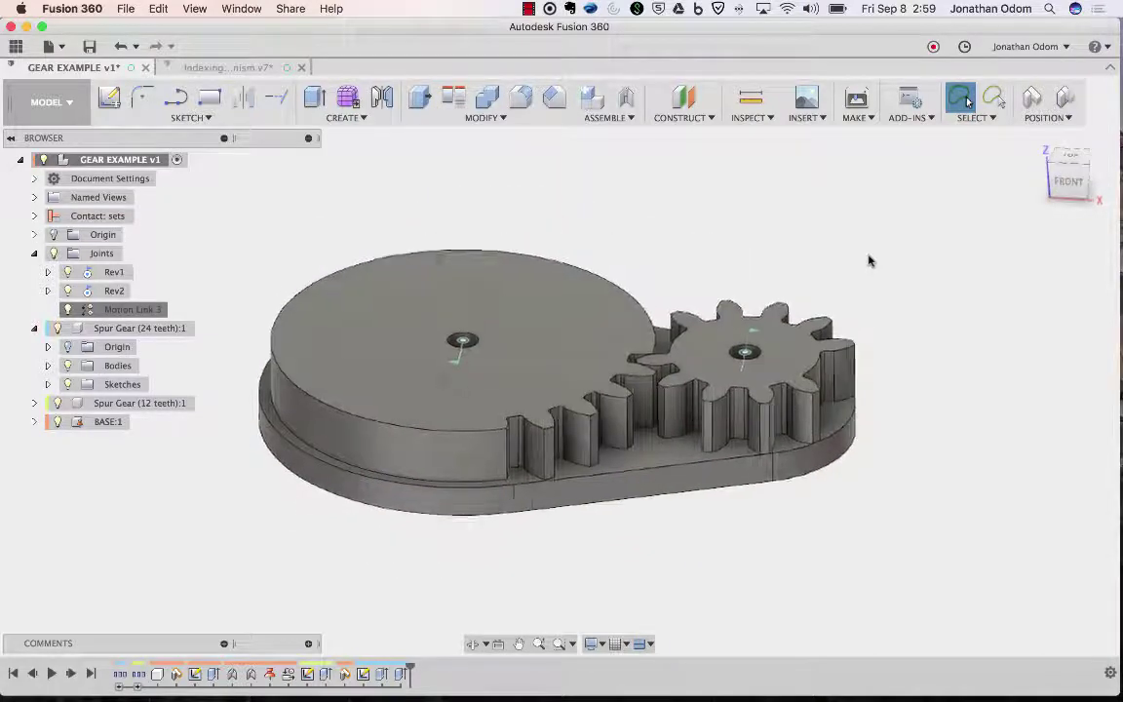
- Start inserting a McMaster-Carr component and search the catalogue for "608 zz"
click(799, 118)
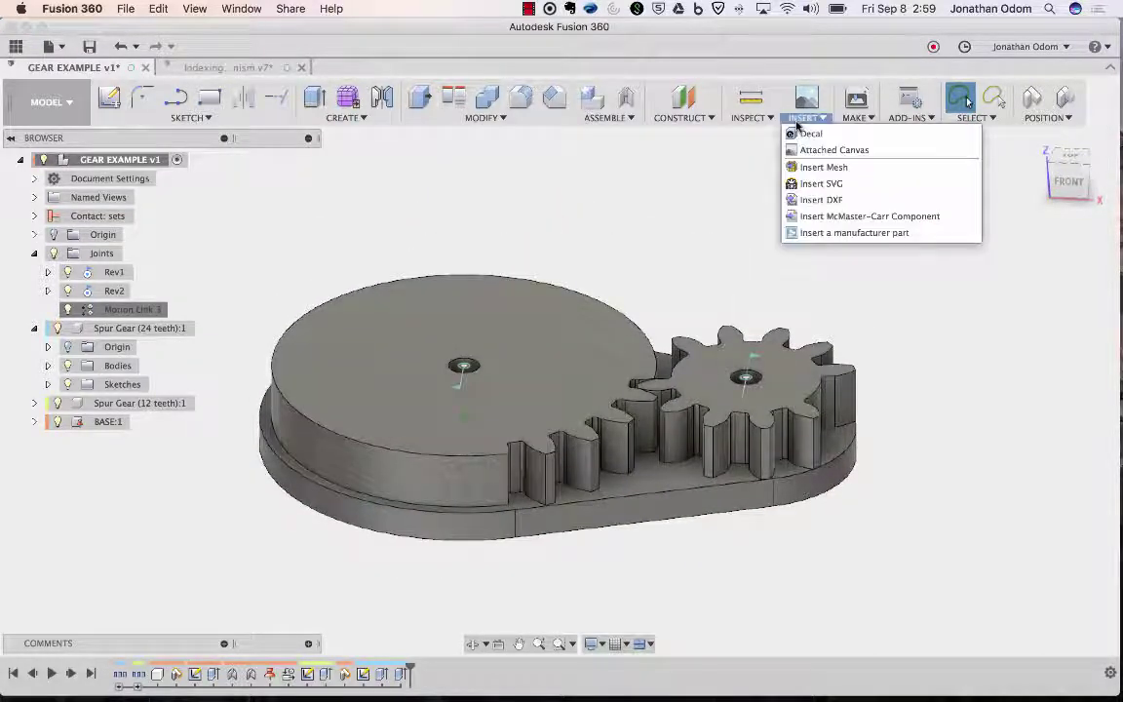
click(847, 217)
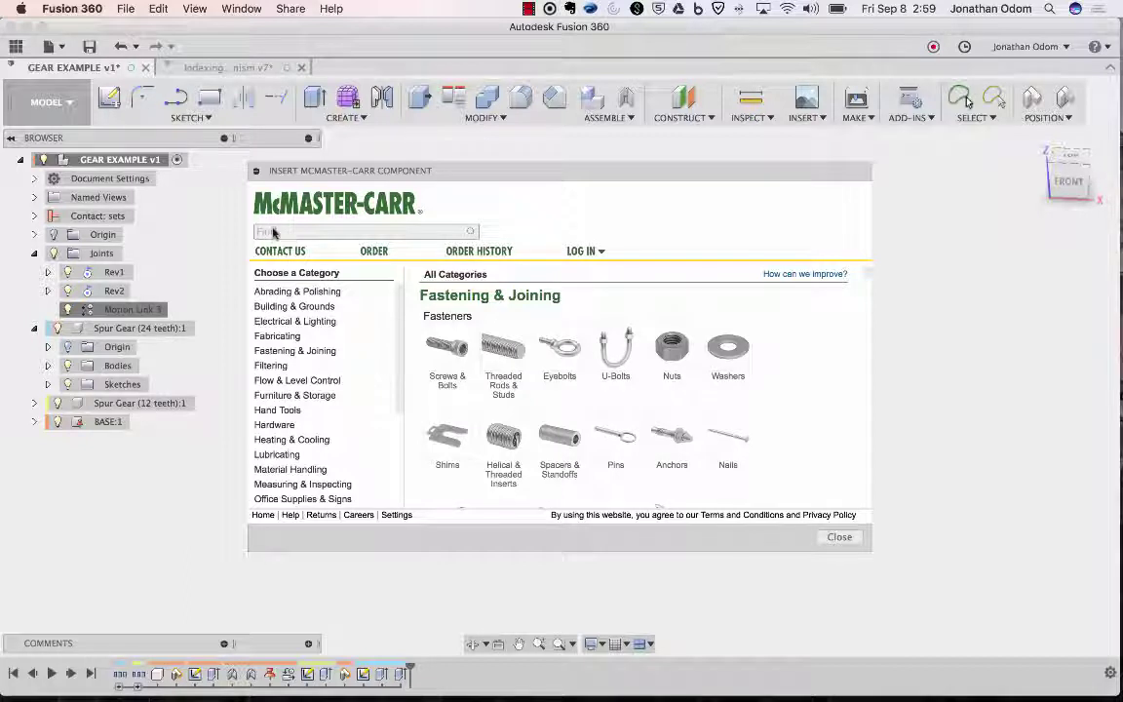
click(293, 234)
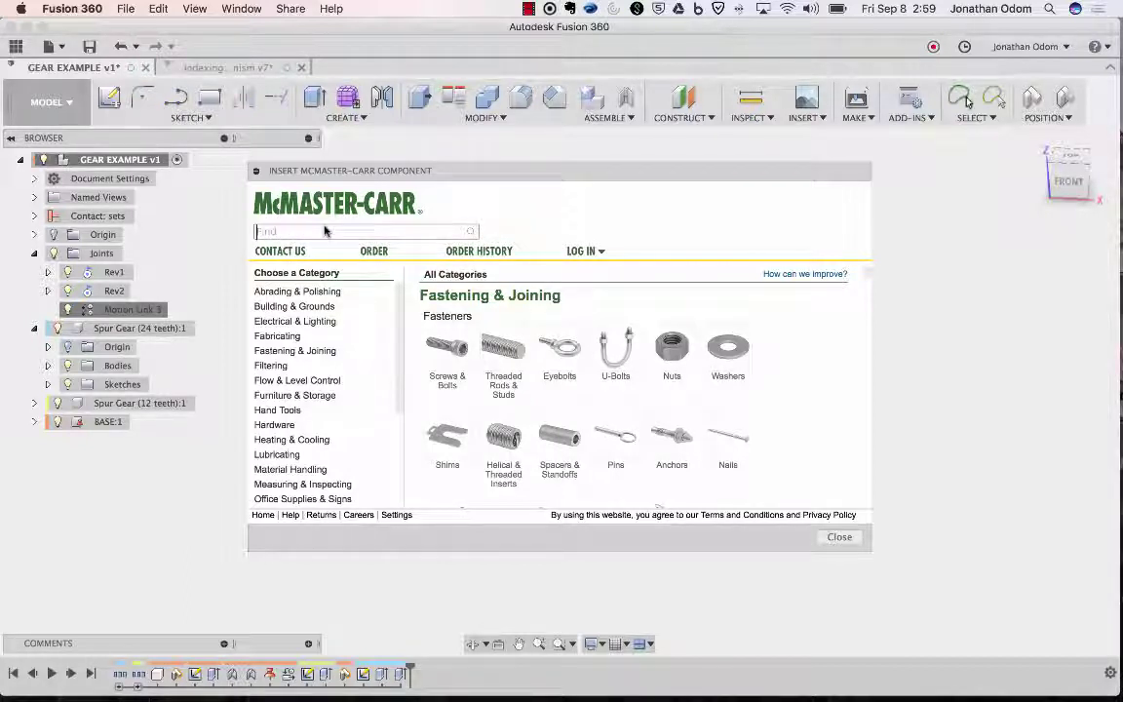
text(608 zz)
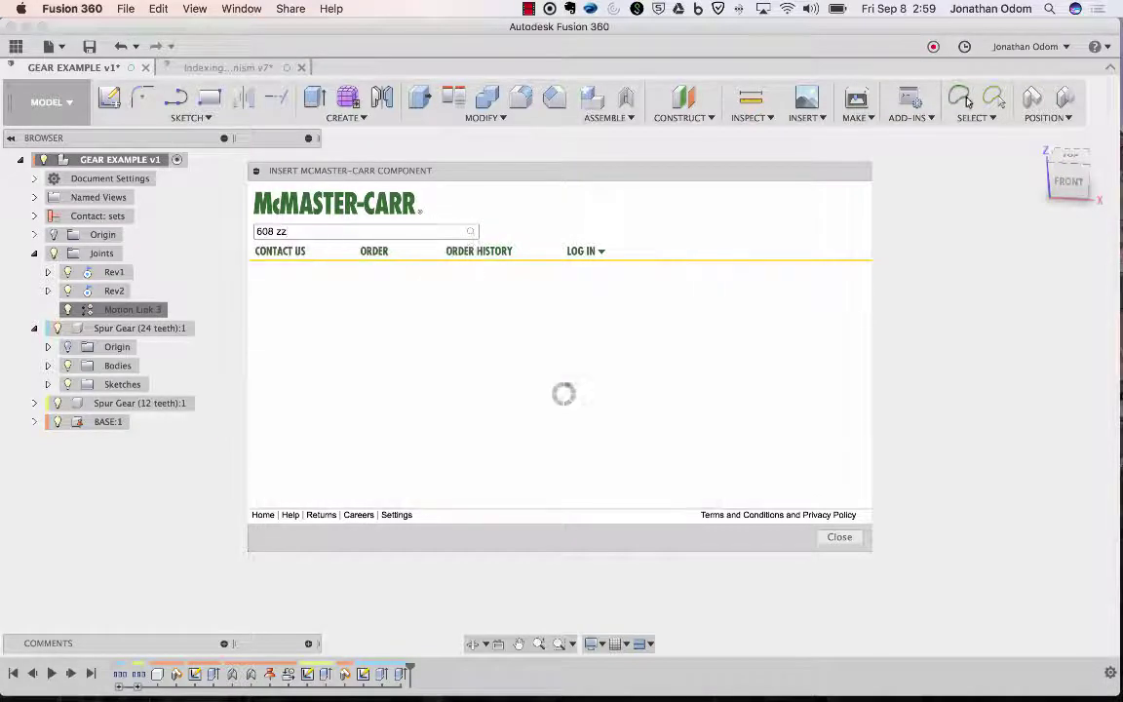
- Examine the 608 ball bearing listings, comparing the open, double-shielded and double-sealed metric types and their part numbers
scroll(529, 378, down, 5)
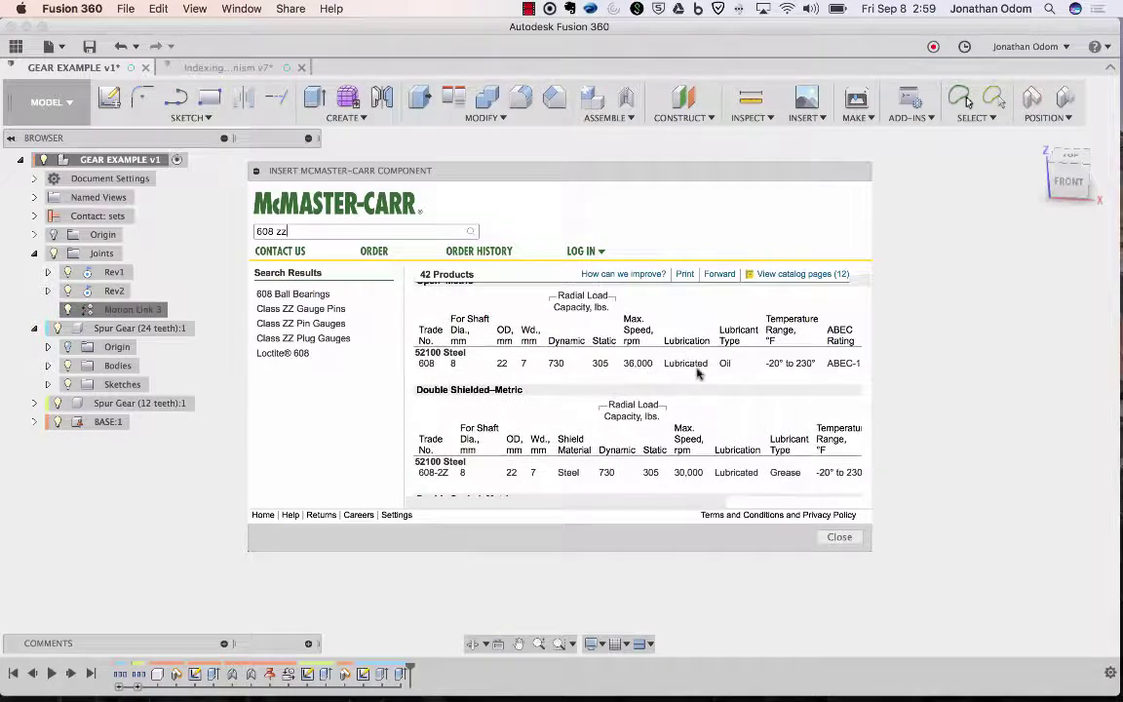
scroll(673, 375, down, 5)
scroll(692, 371, right, 3)
scroll(698, 370, up, 6)
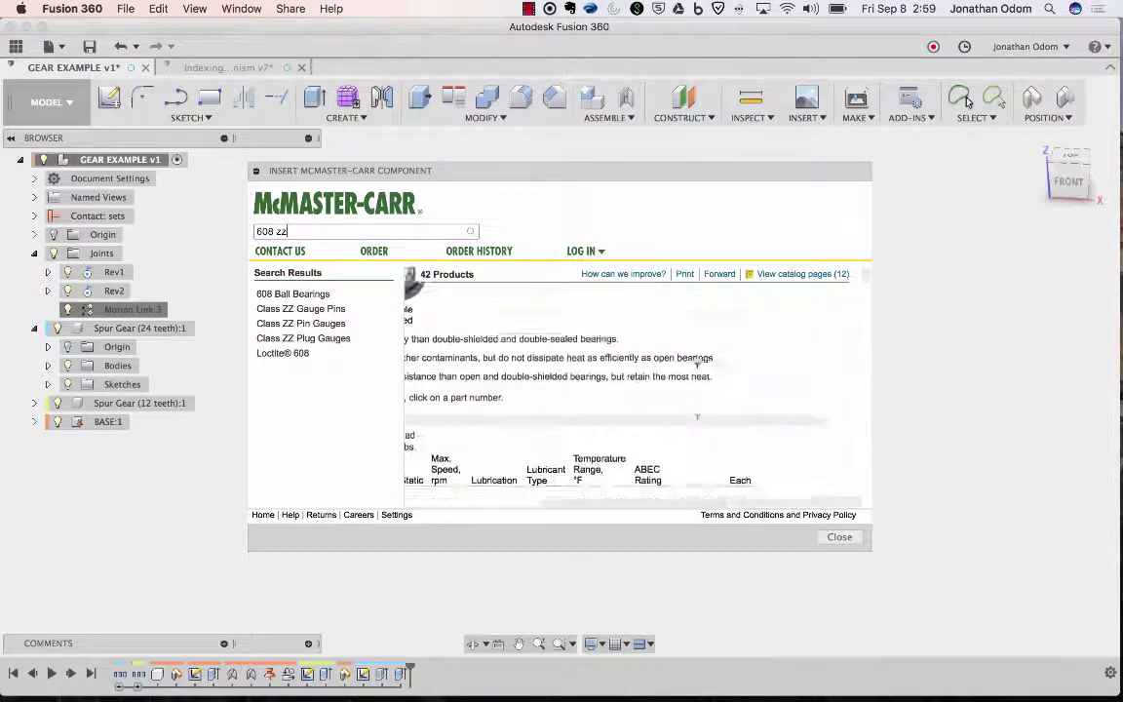
scroll(698, 374, left, 3)
scroll(699, 375, down, 3)
scroll(699, 374, up, 1)
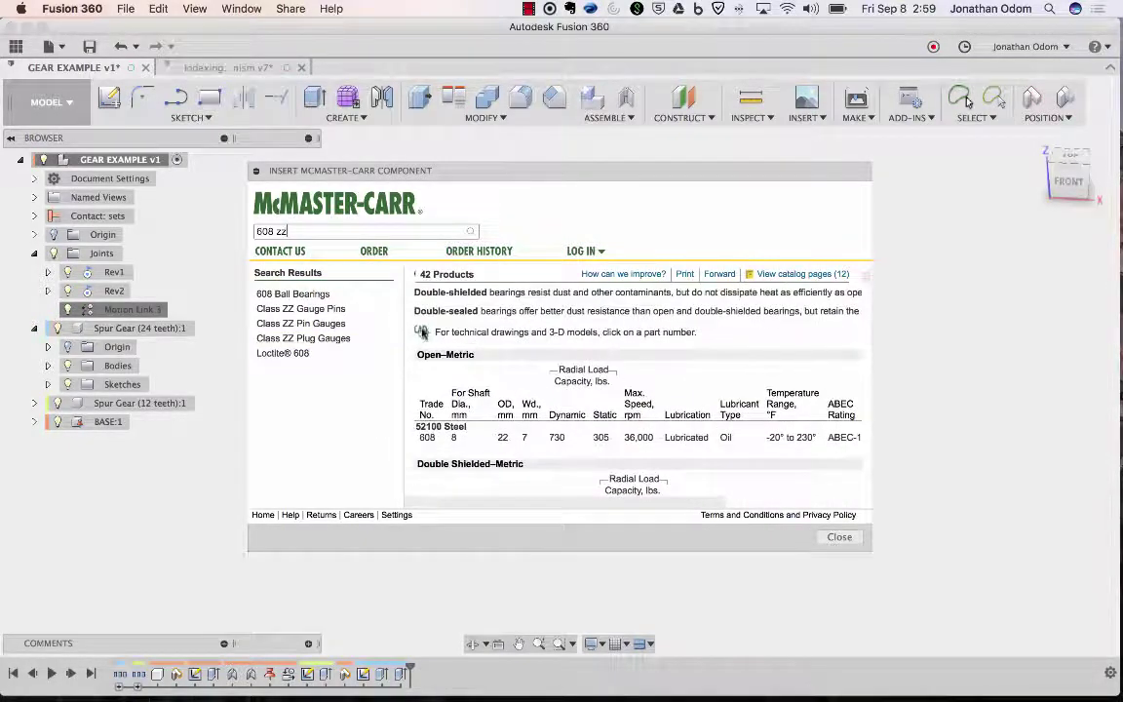
scroll(428, 335, right, 3)
scroll(598, 382, down, 5)
scroll(597, 382, left, 3)
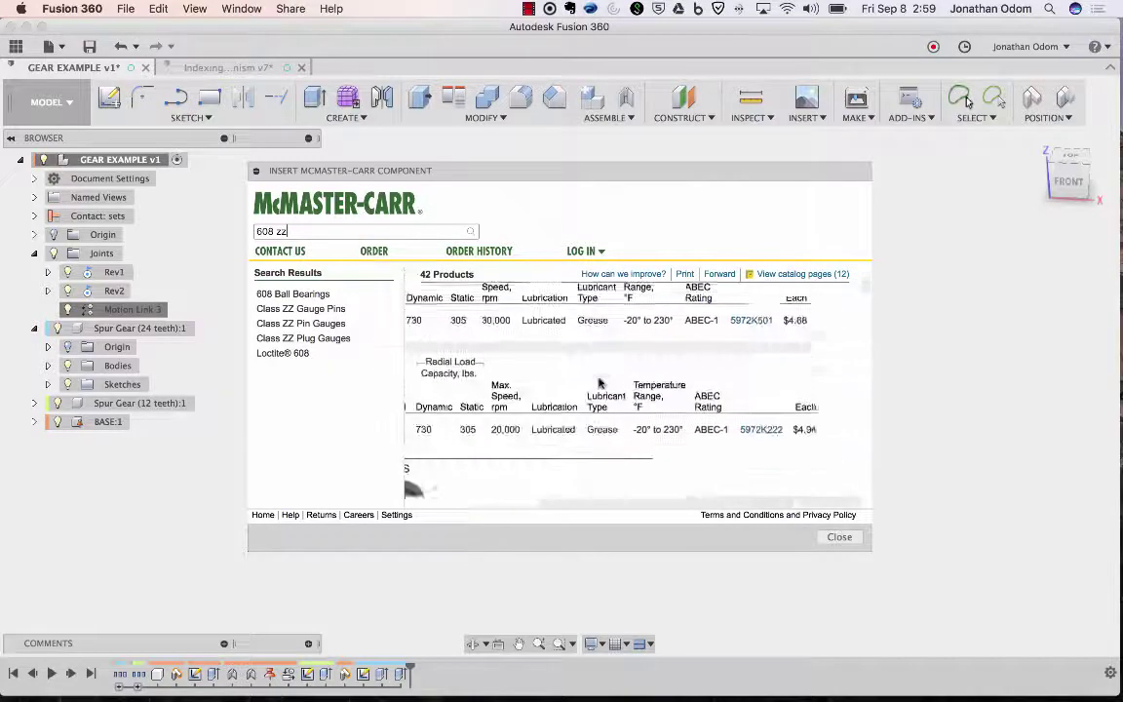
scroll(599, 384, down, 5)
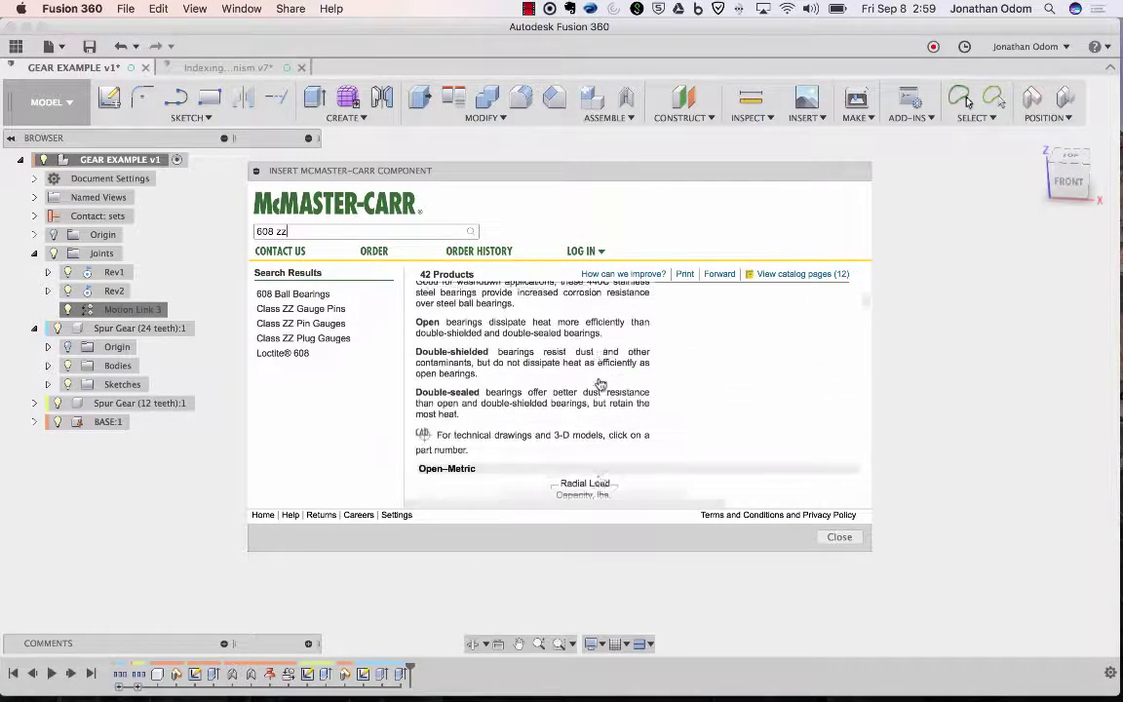
scroll(600, 384, up, 10)
scroll(599, 384, down, 3)
scroll(600, 384, right, 3)
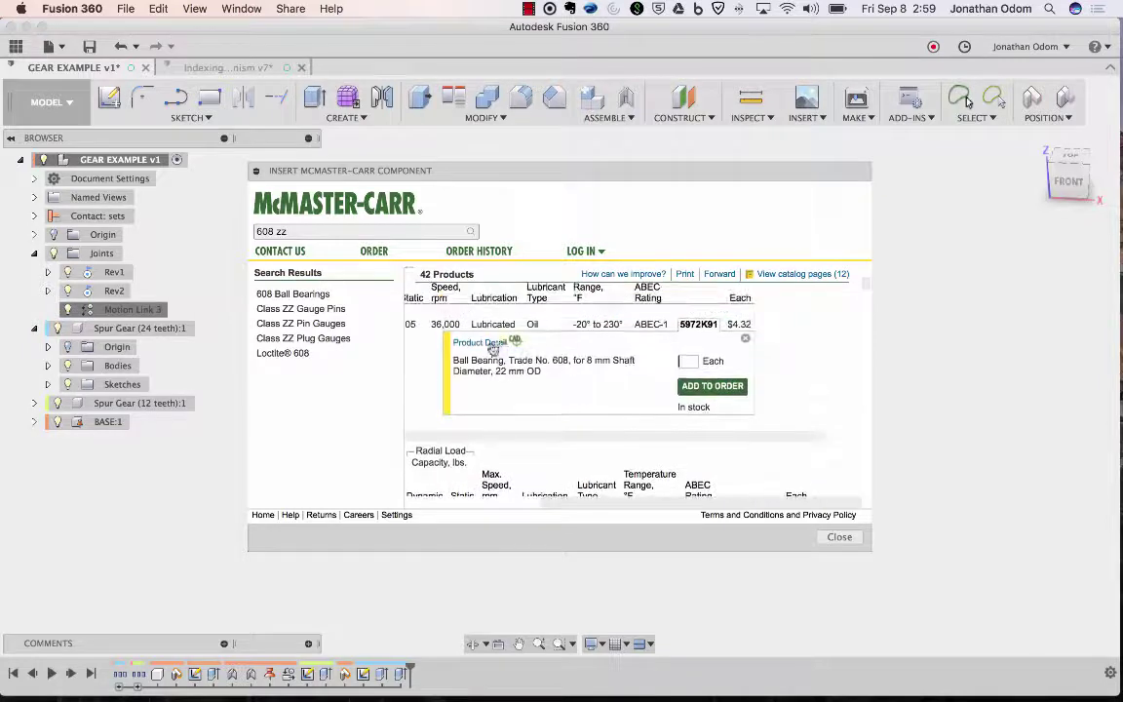
- Open the product details of the open 608 ball bearing 5972K91 and review its specifications and drawing
click(487, 348)
scroll(599, 363, down, 10)
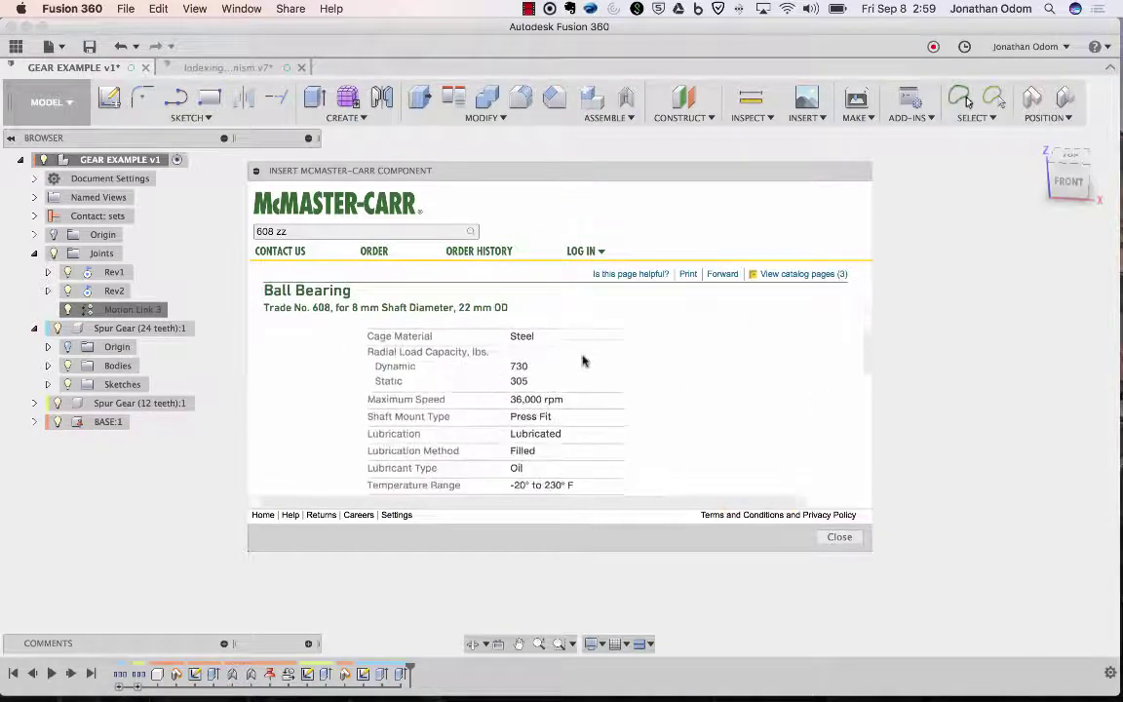
scroll(583, 361, down, 5)
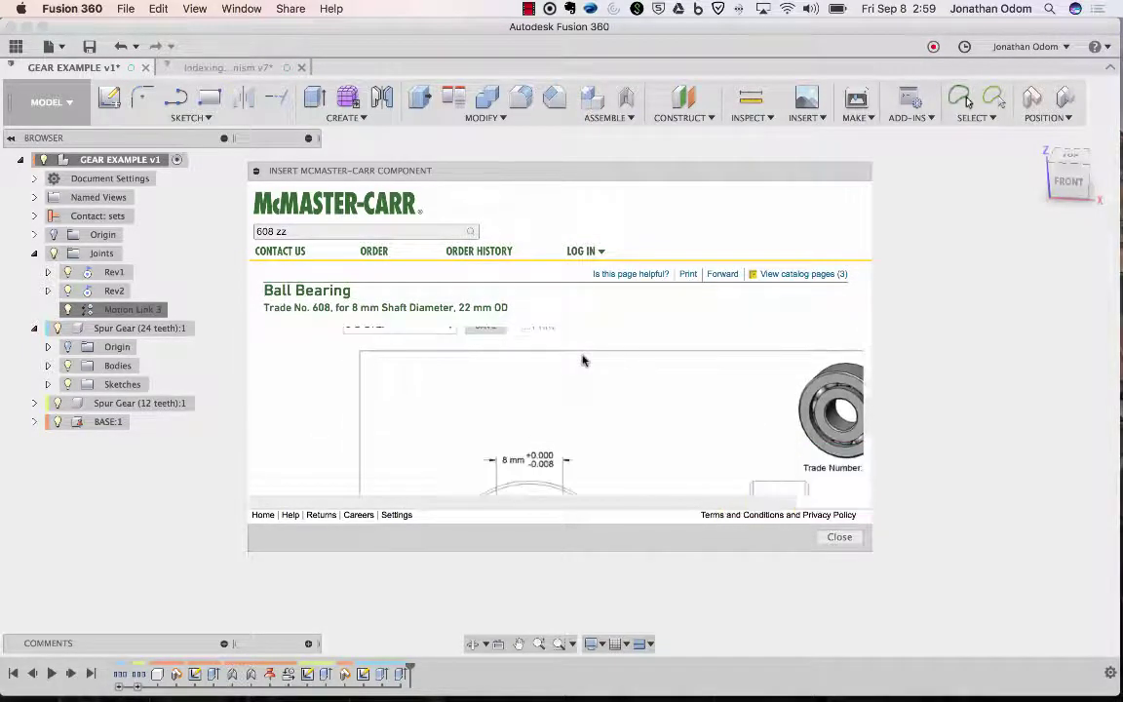
scroll(583, 360, up, 10)
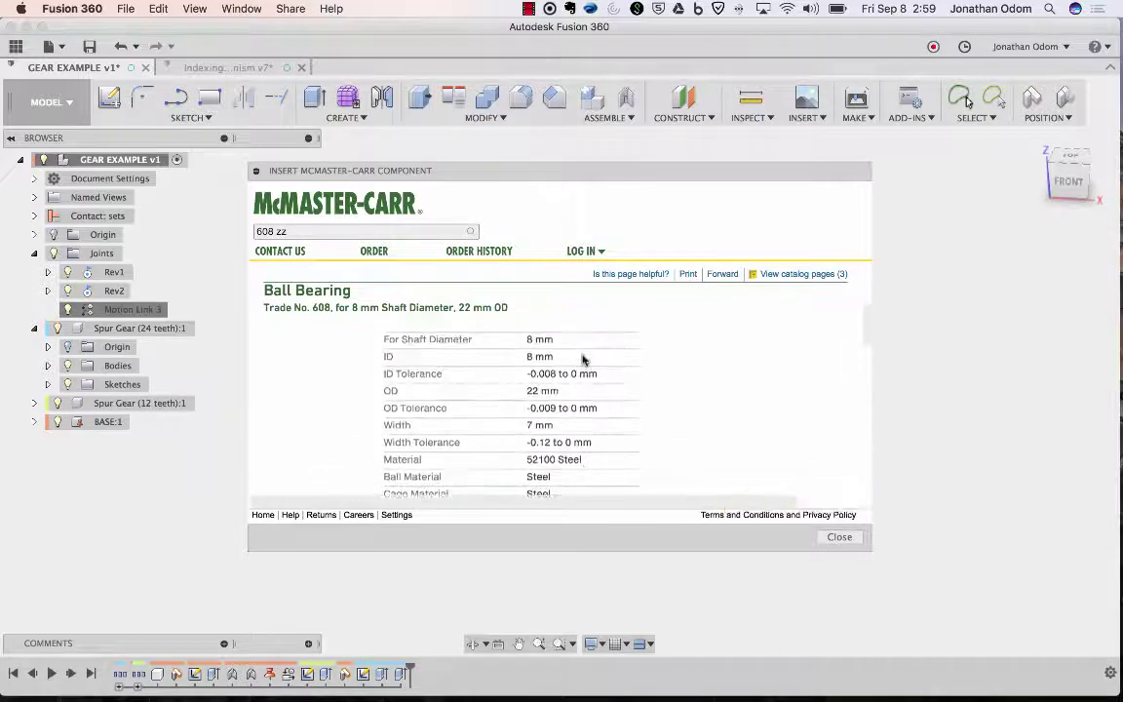
scroll(583, 361, down, 10)
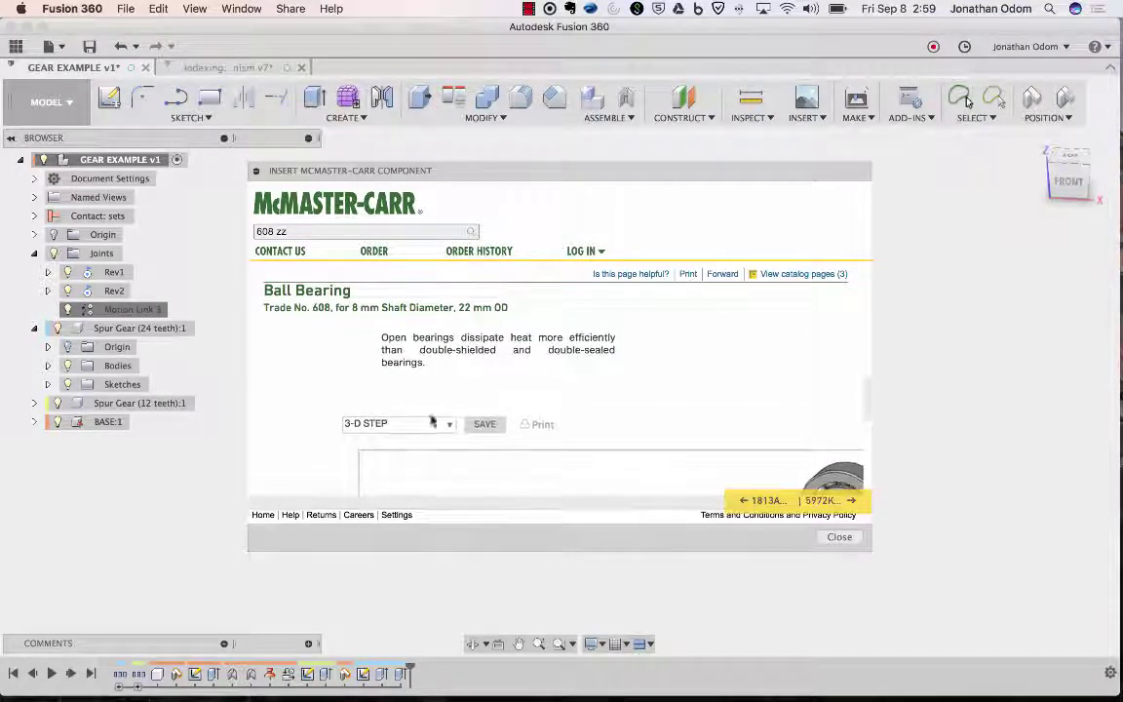
- Insert the ball bearing's 3-D STEP model into the gear assembly and accept its default position
click(448, 425)
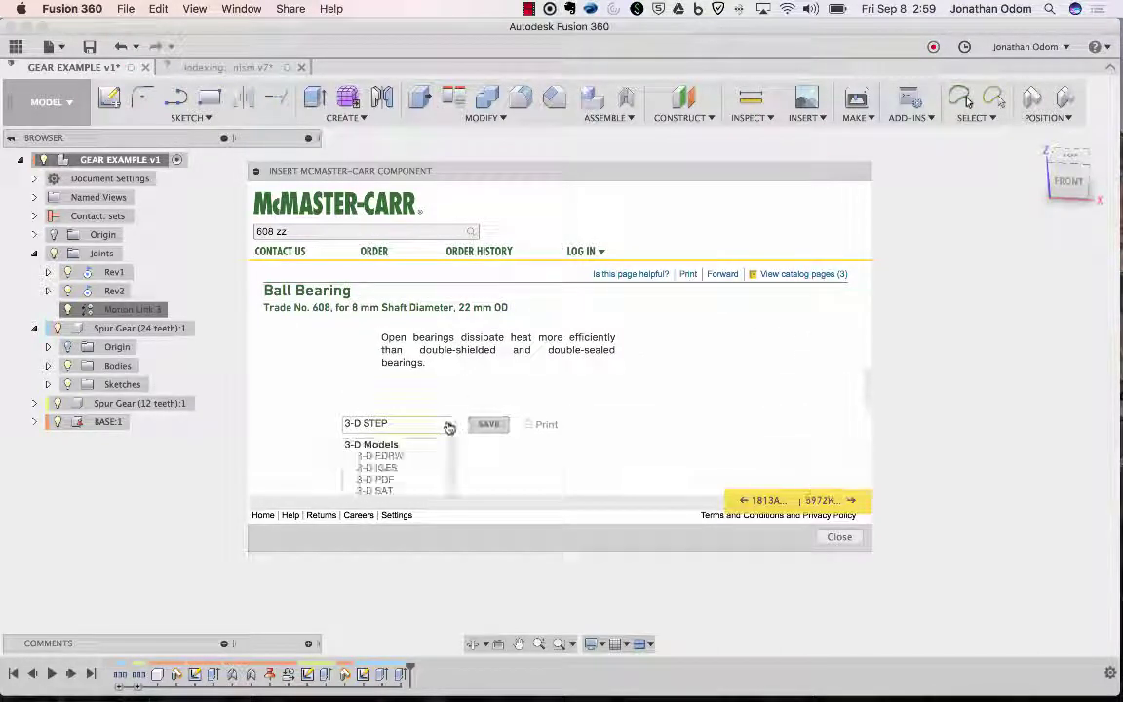
click(382, 427)
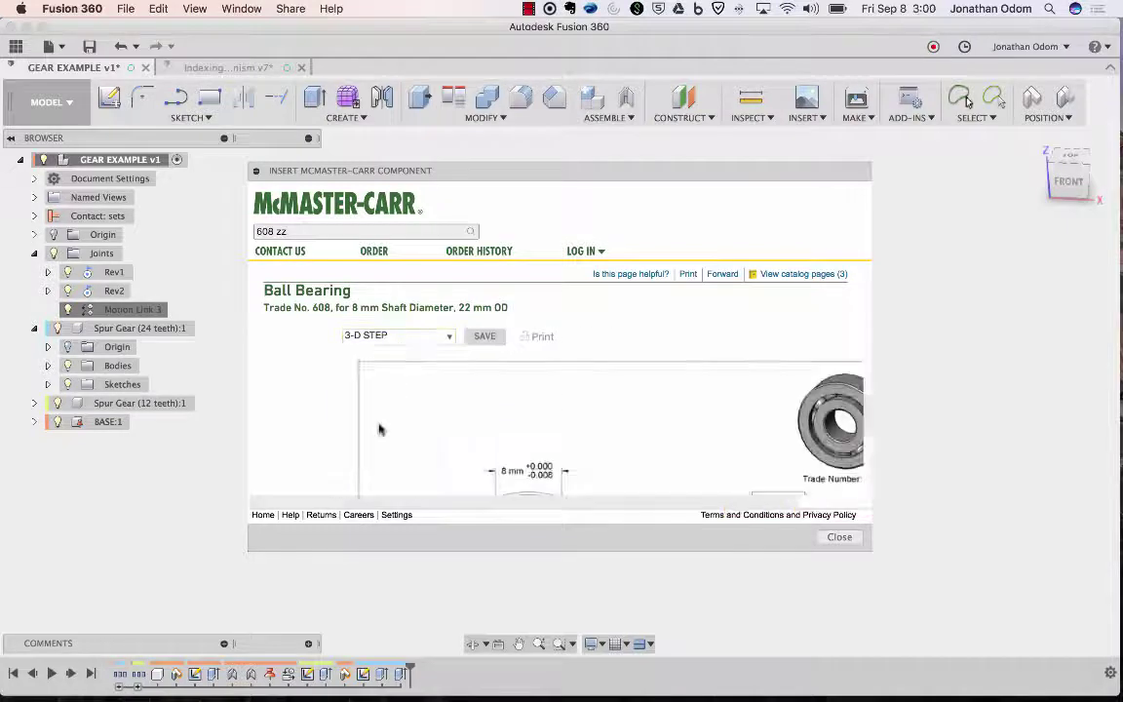
click(497, 337)
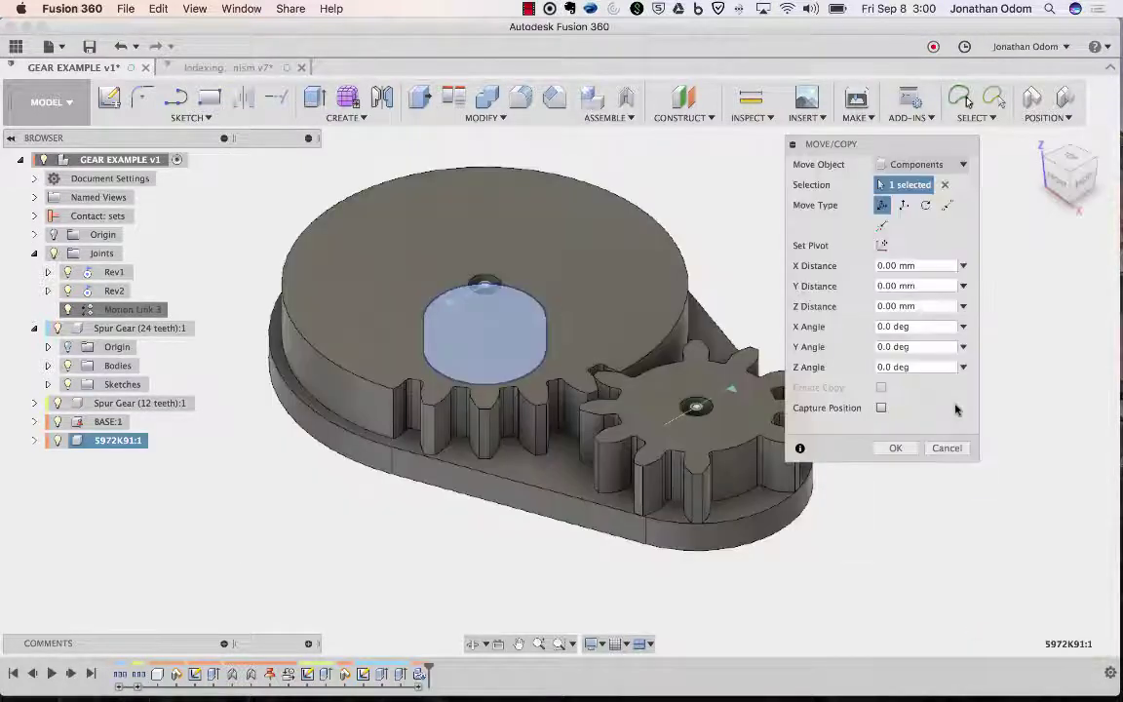
shift+scroll(629, 315, down, 10)
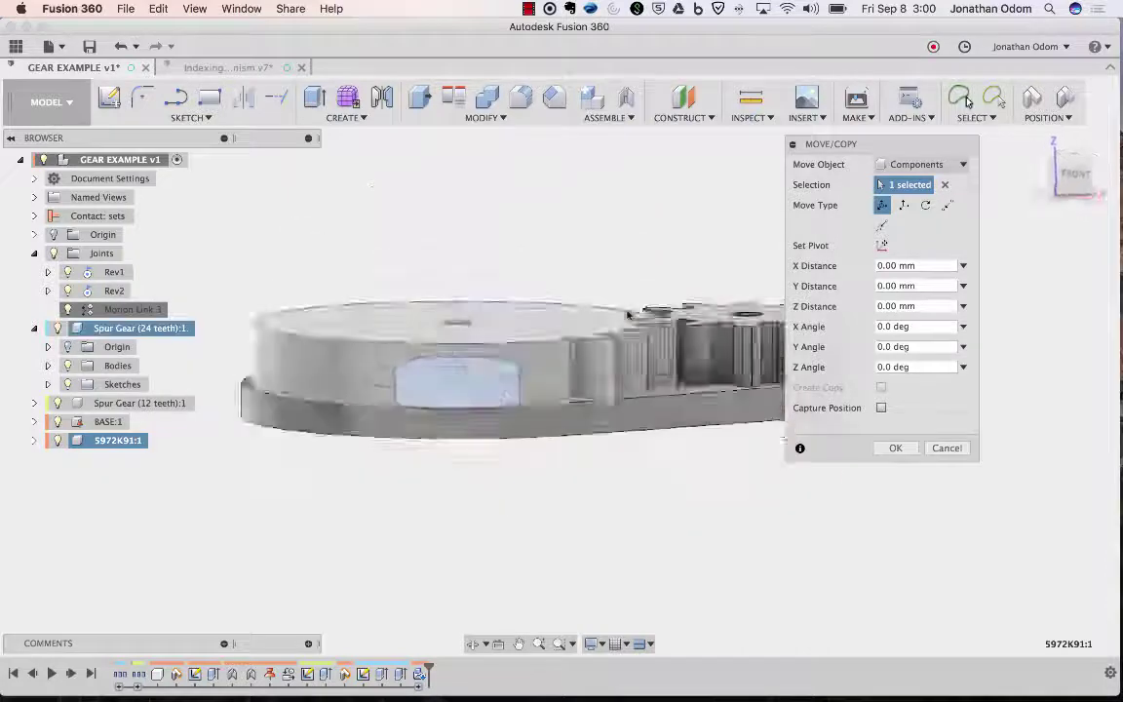
shift+scroll(628, 315, up, 5)
shift+scroll(628, 315, up, 4)
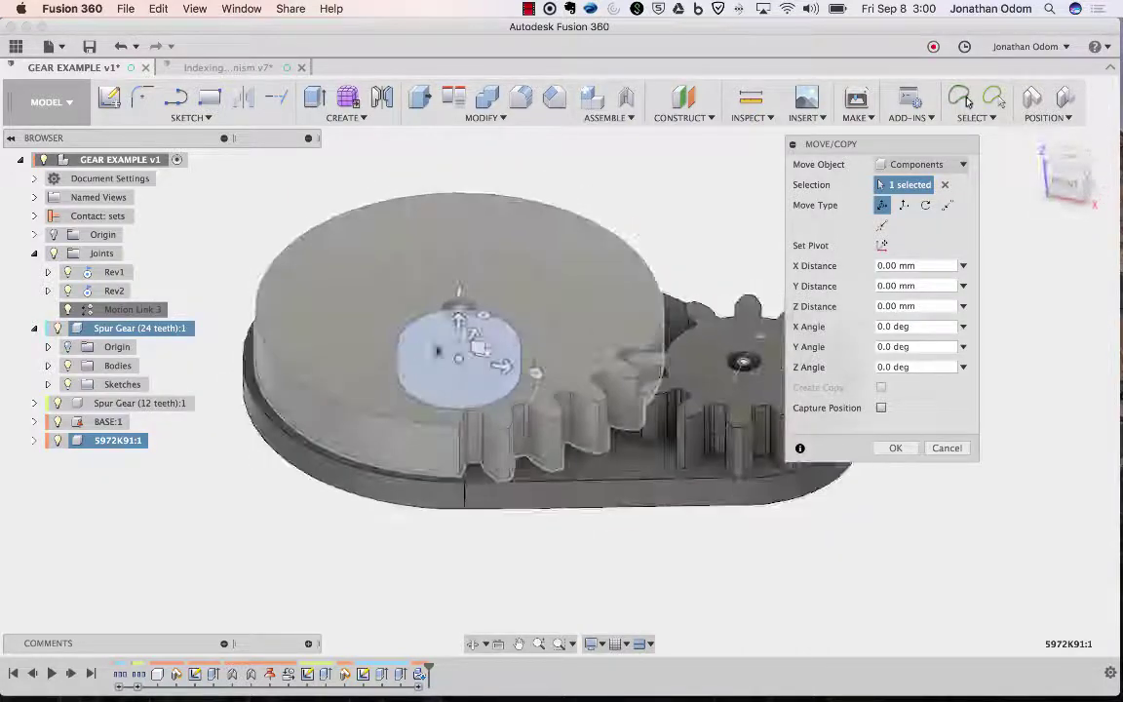
click(894, 447)
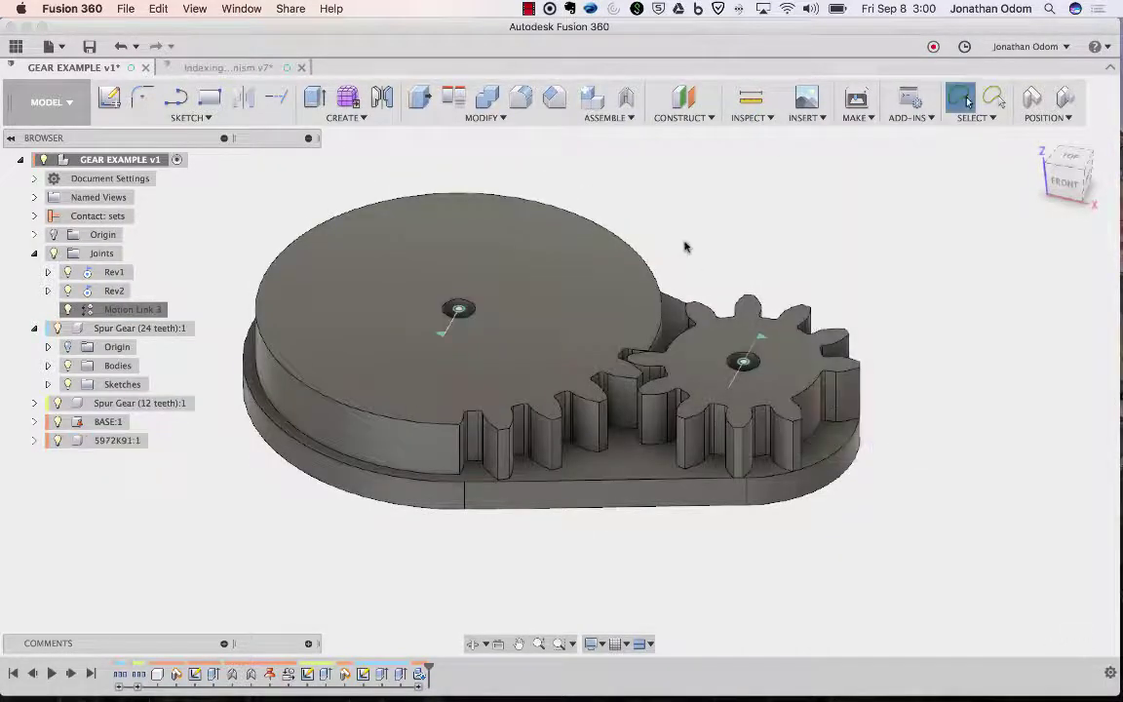
- Try to rename the inserted bearing component as "BEaring 5972K91" while the 24-tooth spur gear is also selected
shift+scroll(684, 246, down, 4)
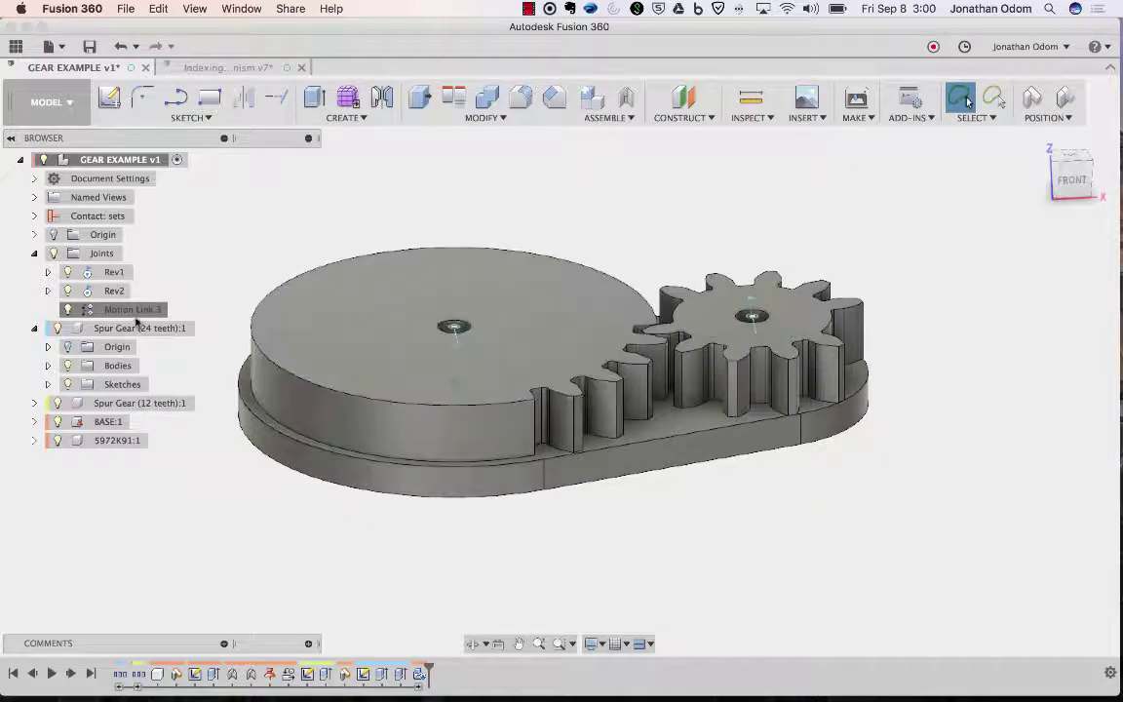
click(34, 327)
click(112, 384)
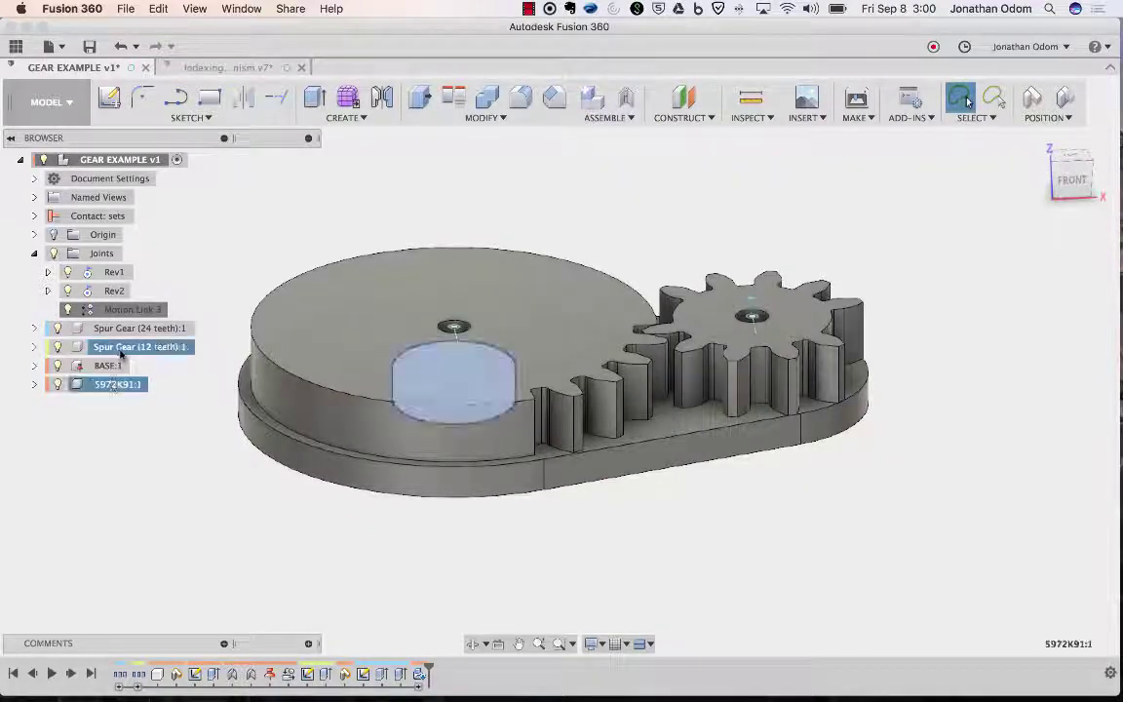
click(137, 327)
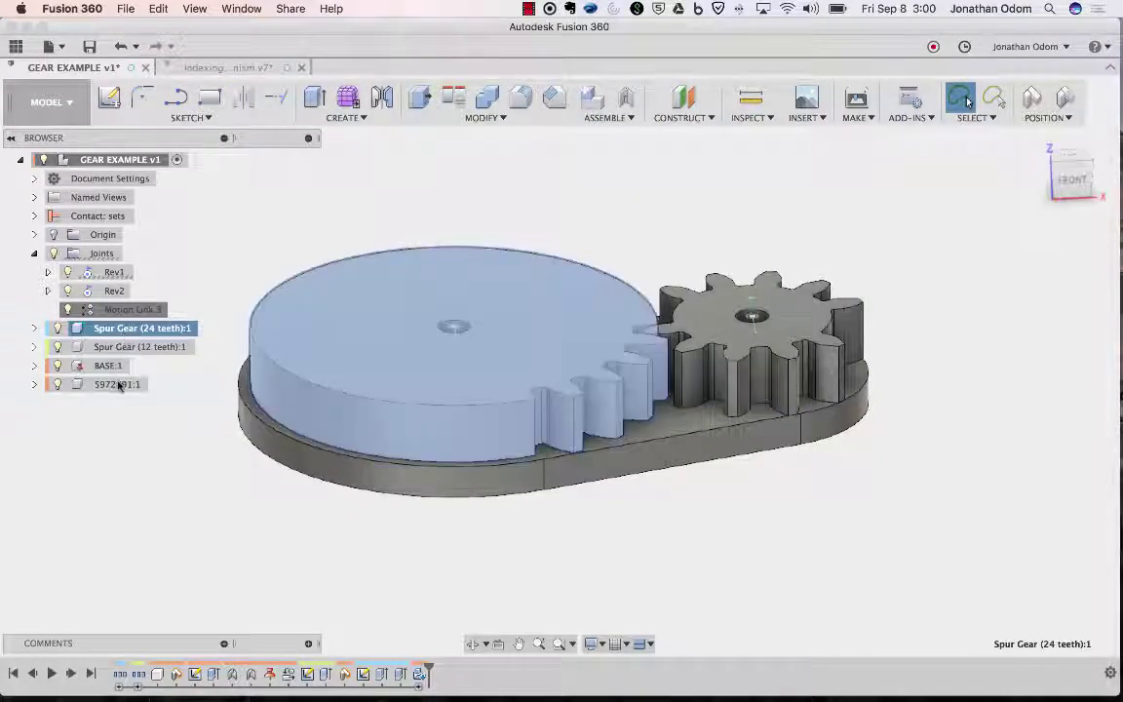
shift+click(118, 384)
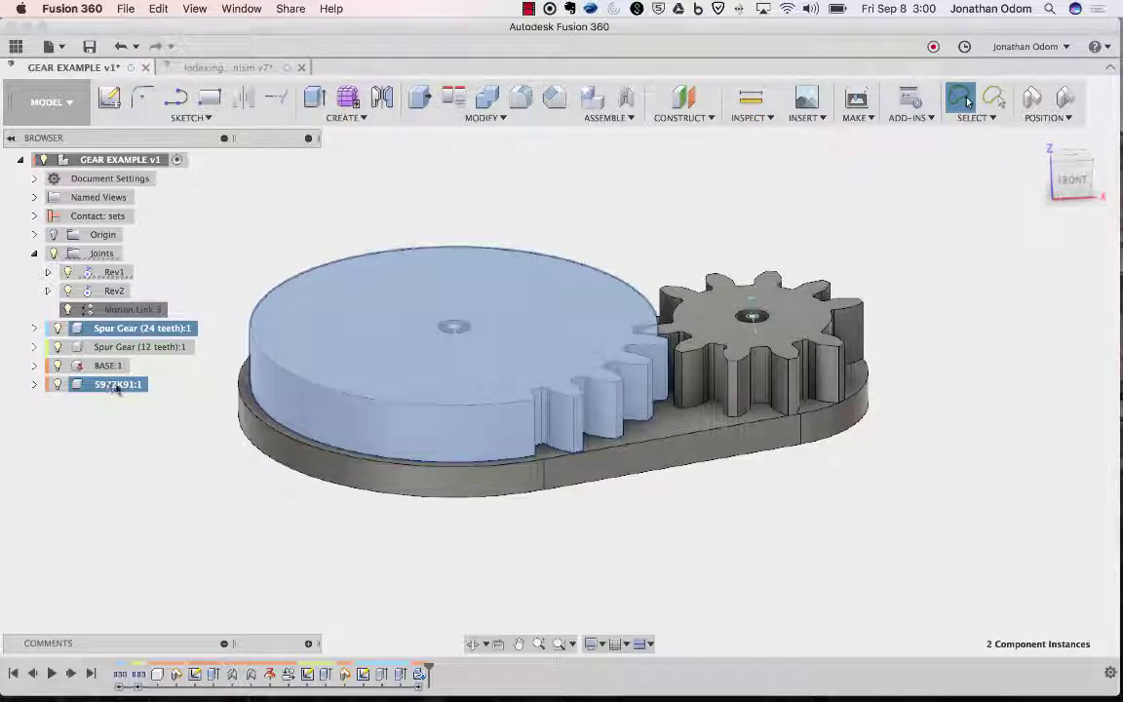
double_click(115, 386)
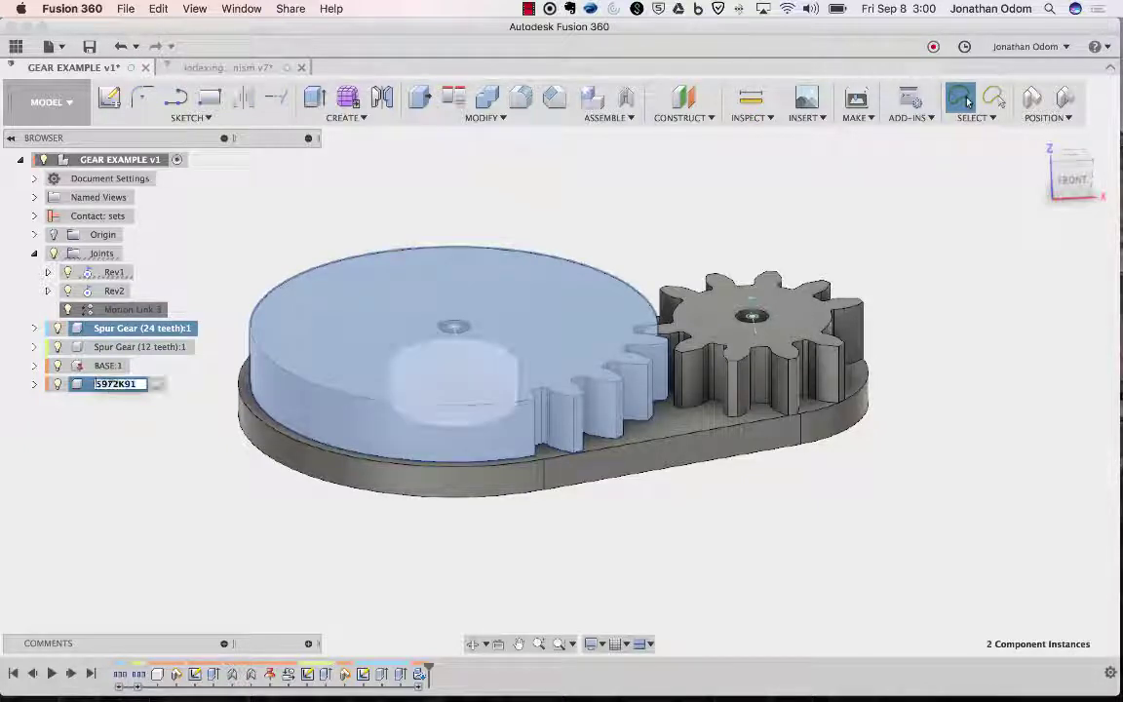
key(Left)
text(BEaring)
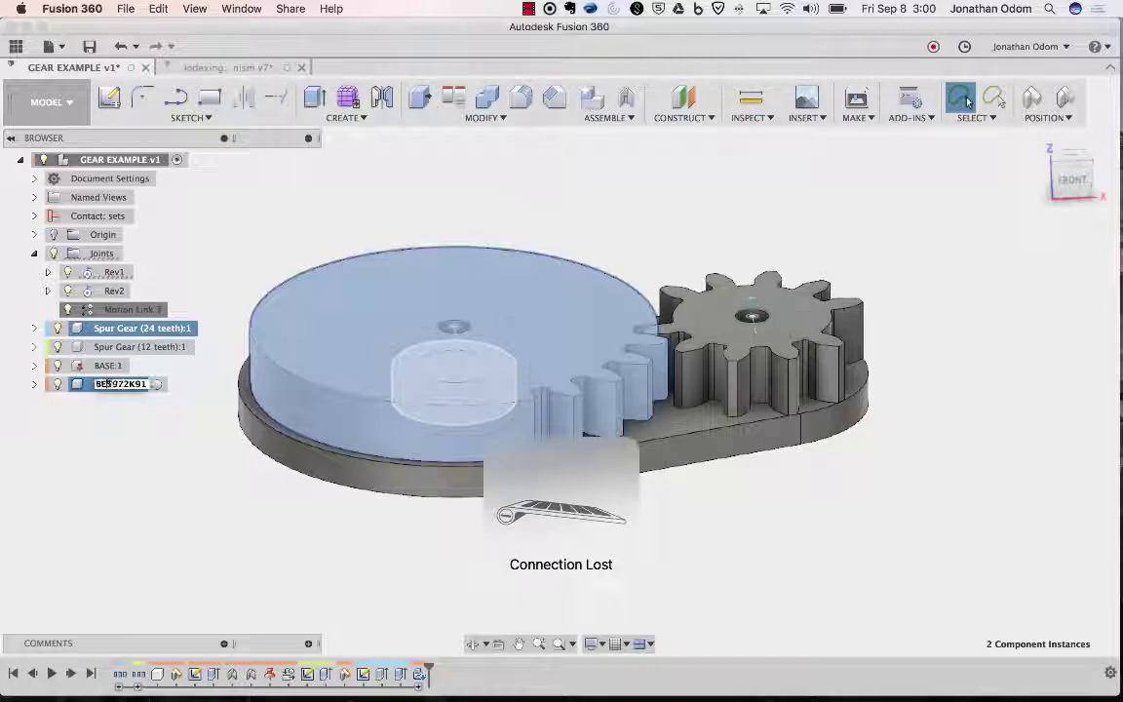
key(Return)
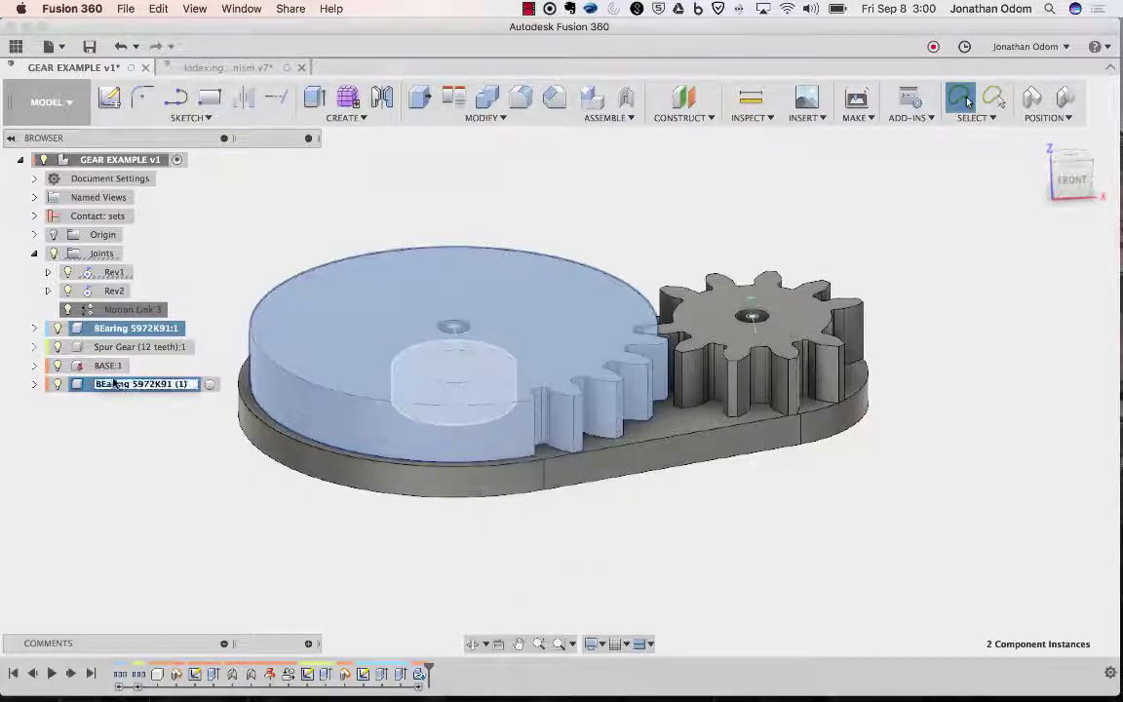
- Correct the capitalisation of the component name to "Bearing 5972K91 (1)"
double_click(105, 384)
key(BackSpace)
text(e)
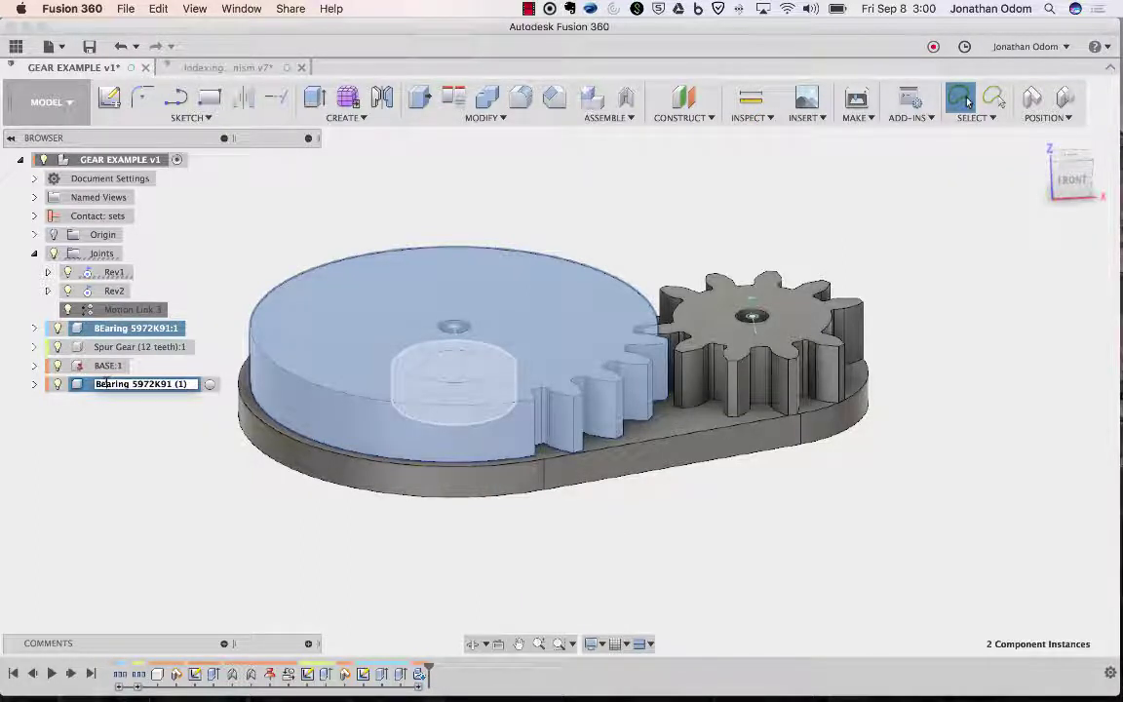
click(138, 444)
click(154, 326)
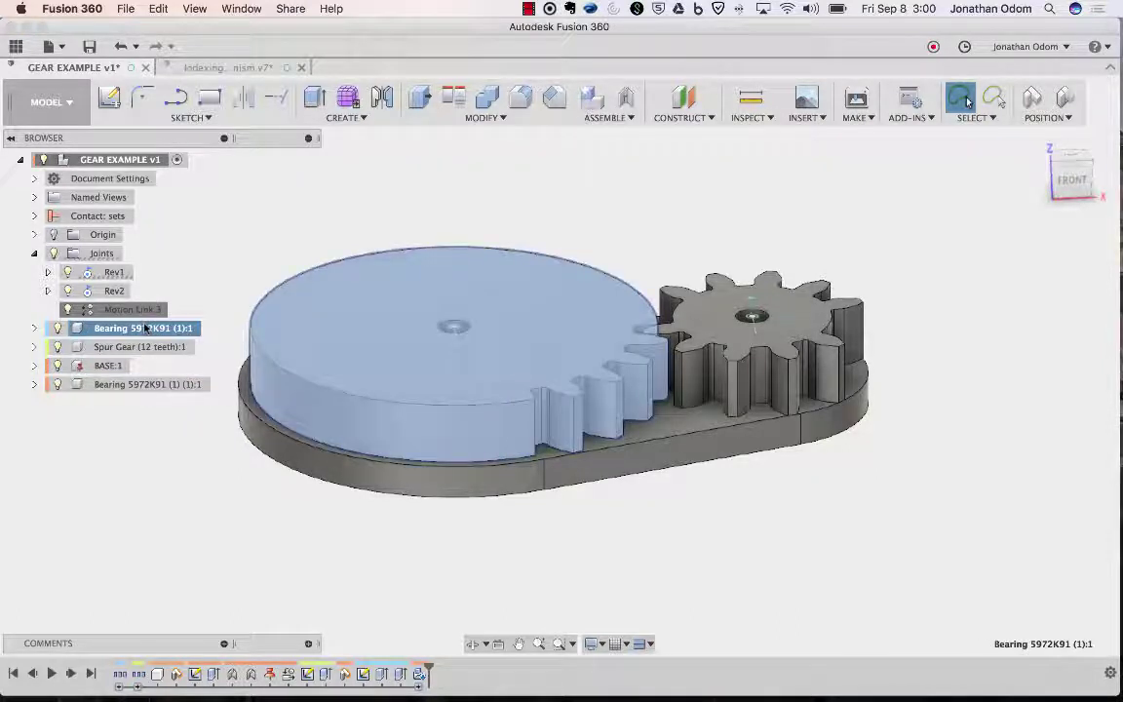
- Undo the accidental renaming of the large gear and the bearing, and collapse the Joints folder
key(super+z)
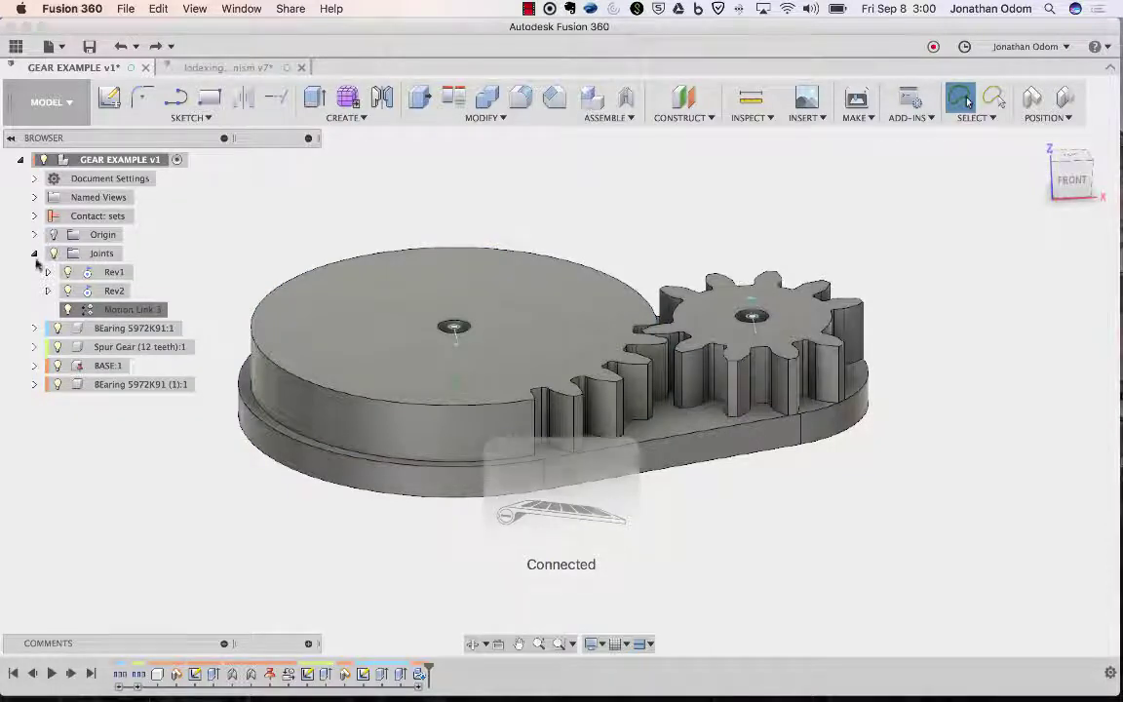
click(34, 253)
click(140, 276)
key(super+shift+z)
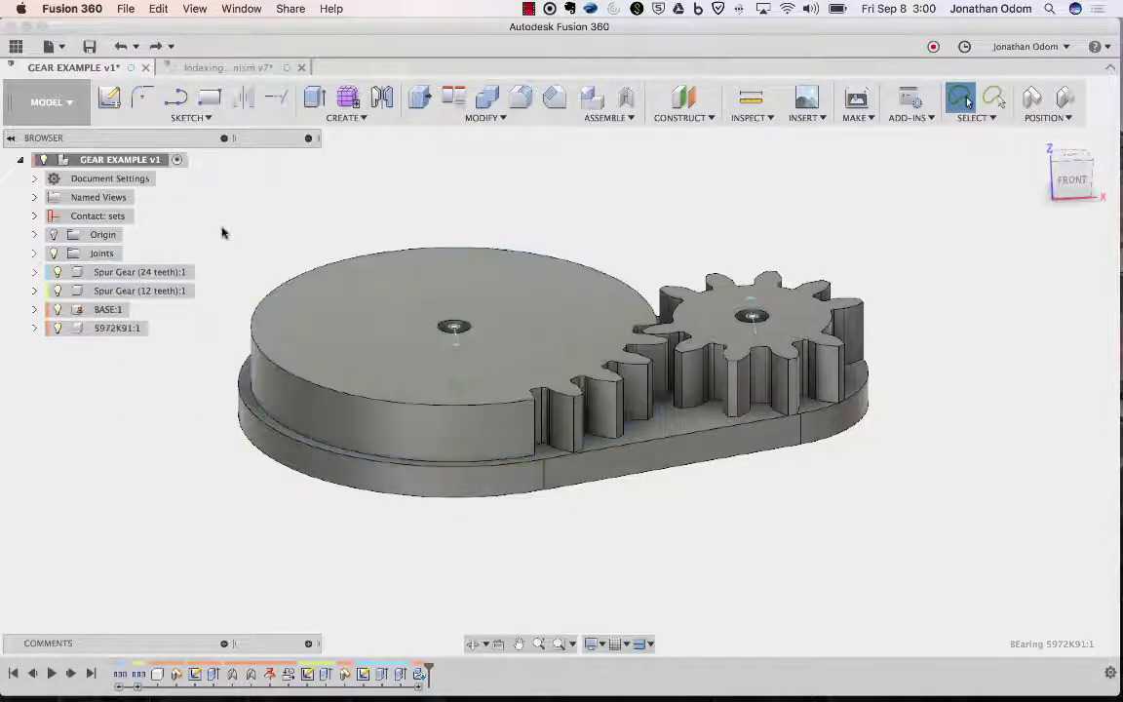
- Rename the 5972K91 component as "Bearing5972K91"
click(130, 327)
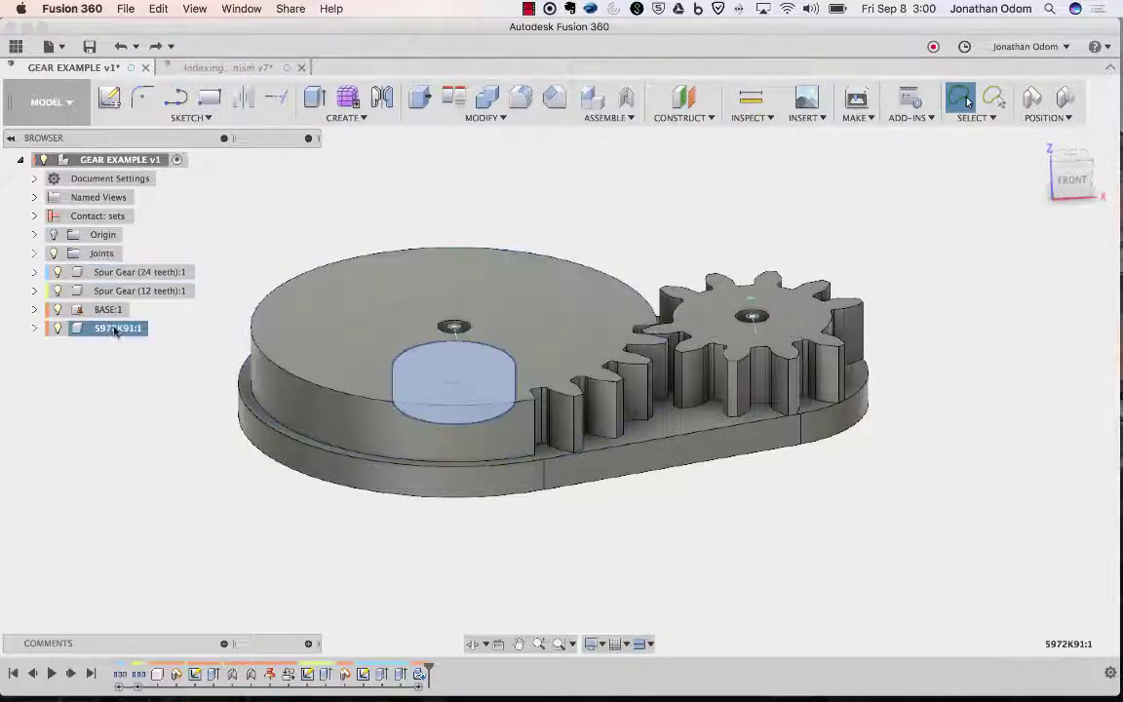
double_click(114, 328)
text(Bearing)
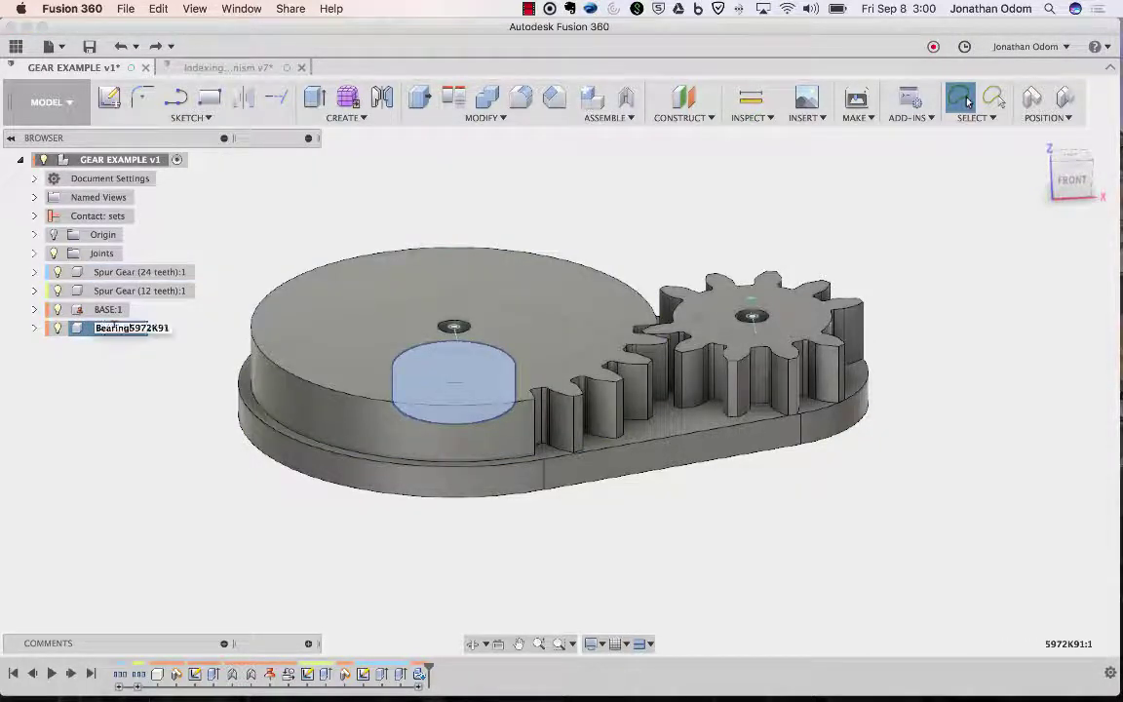
key(Return)
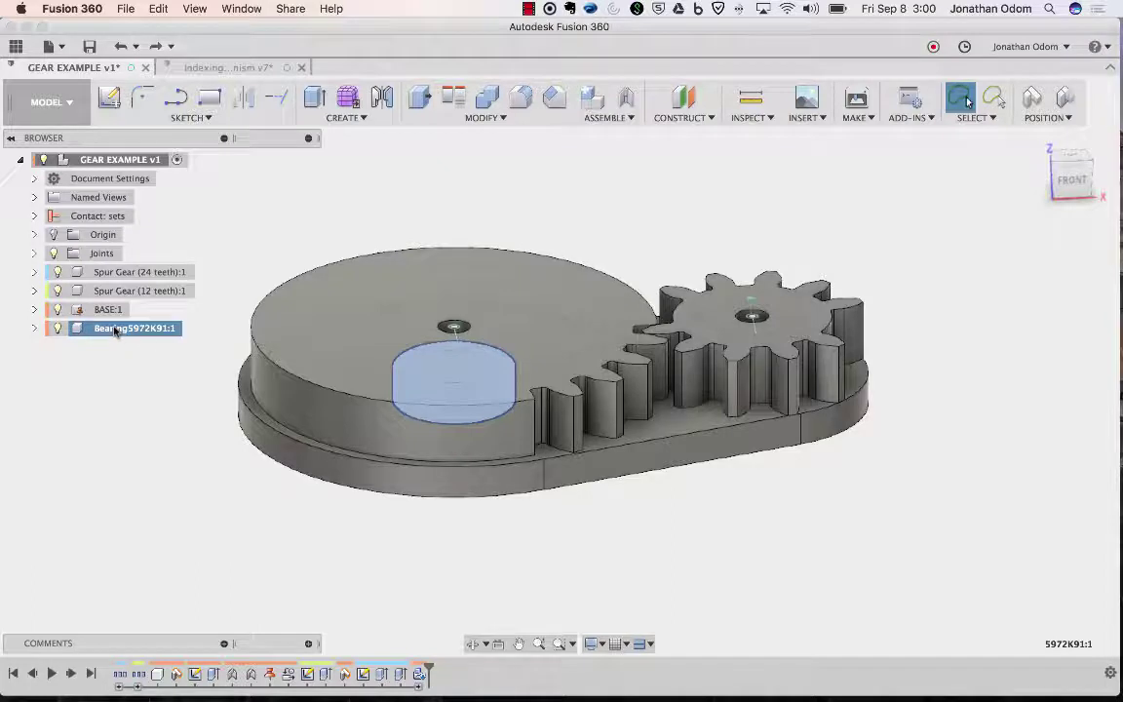
- Isolate the 24-tooth spur gear together with the bearing, and view the bearing from the gear's underside
click(131, 273)
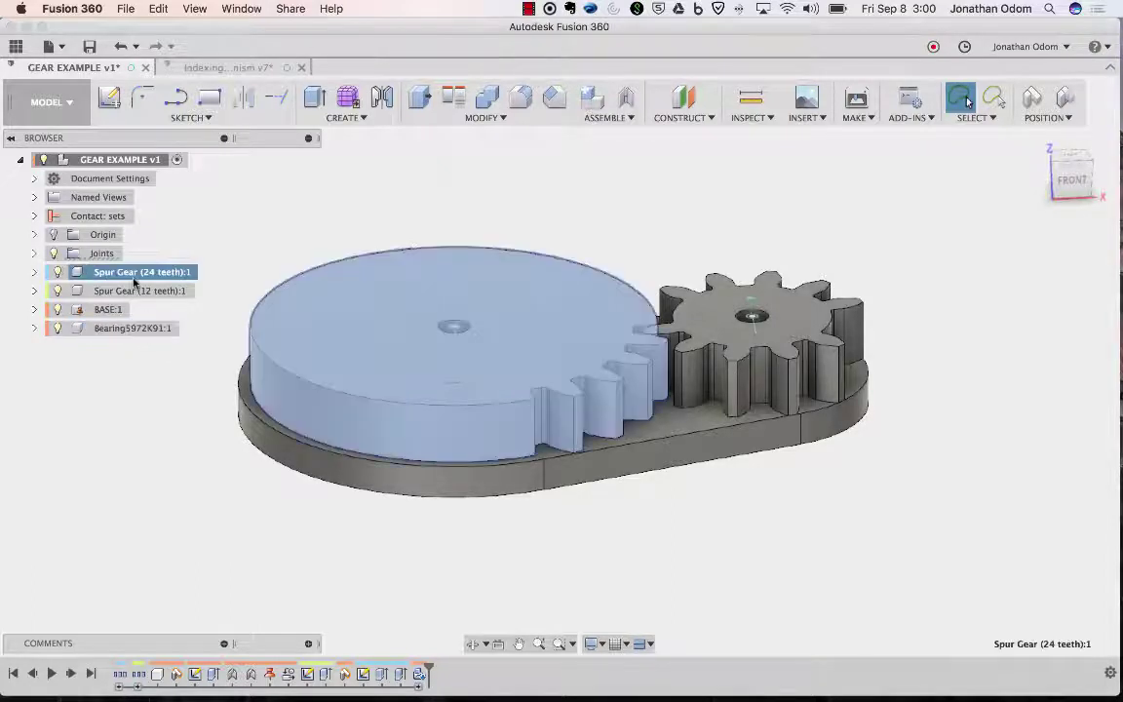
super+click(137, 329)
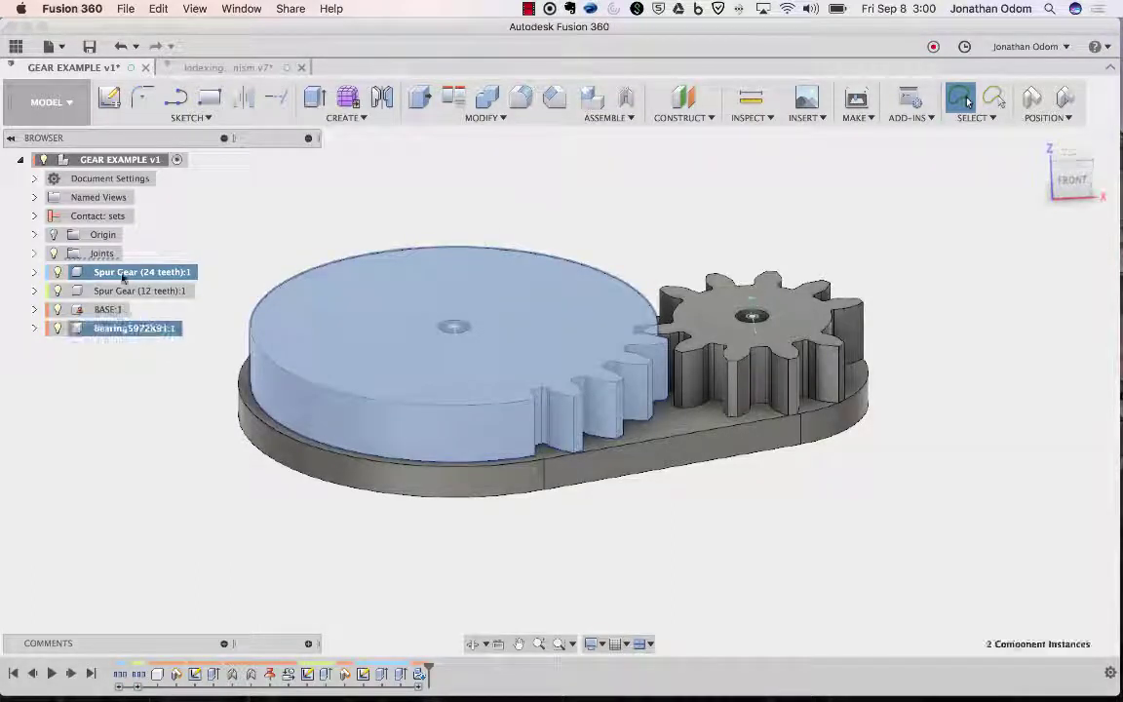
right_click(137, 332)
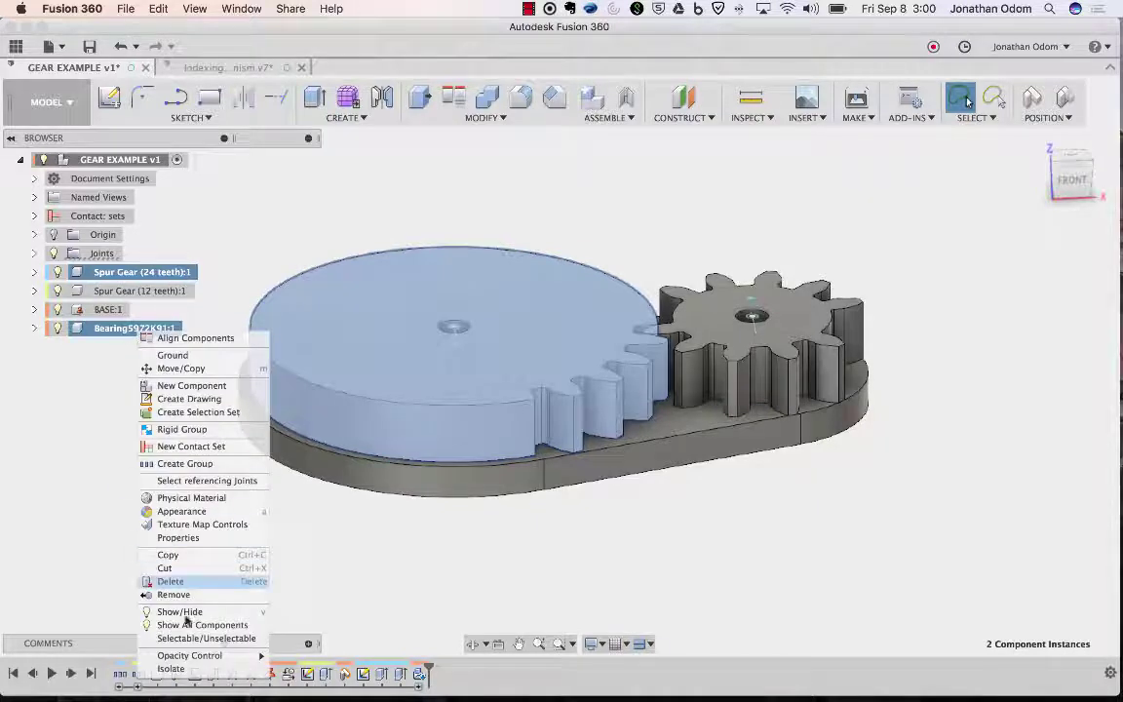
click(161, 669)
click(439, 503)
shift+scroll(438, 503, down, 10)
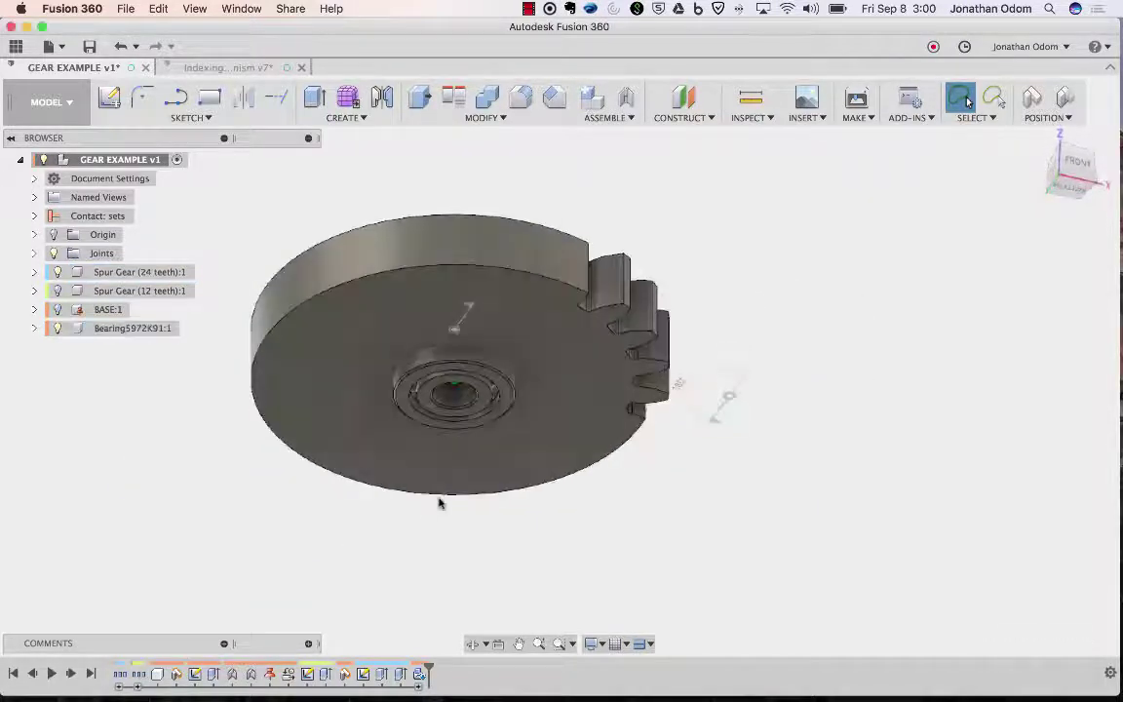
shift+scroll(439, 503, up, 5)
shift+scroll(439, 503, down, 10)
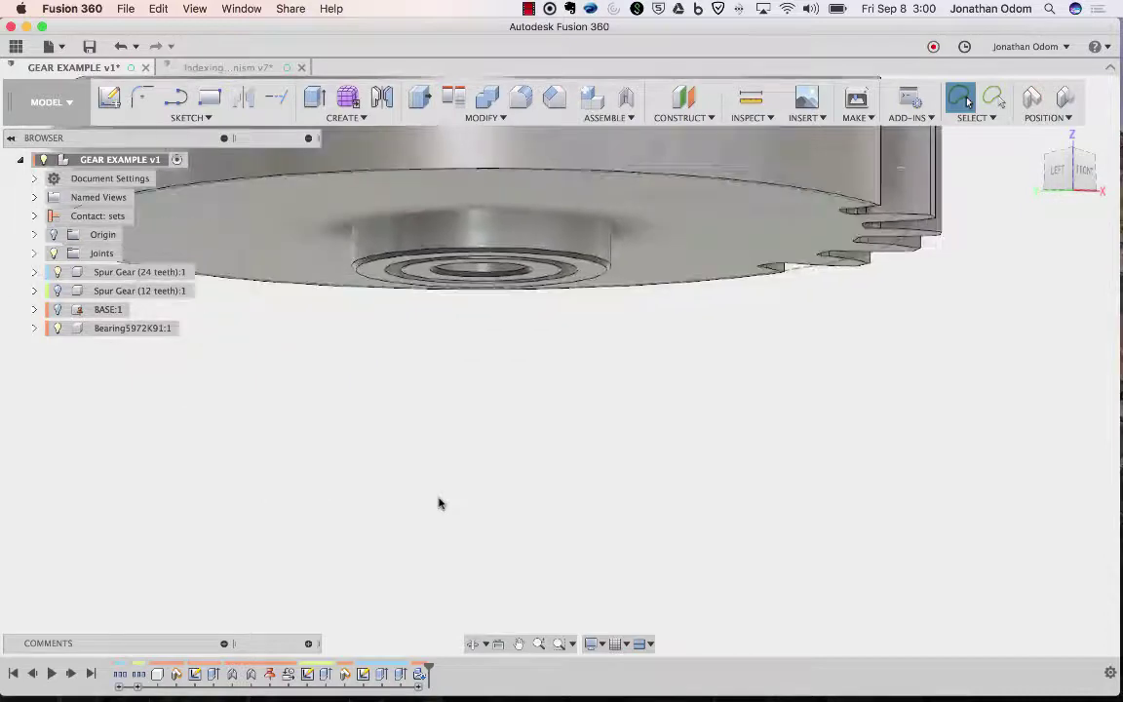
- Start a component Align, using the inner circular edge of the bearing's outer ring on its underside as the source
shift+scroll(450, 492, down, 3)
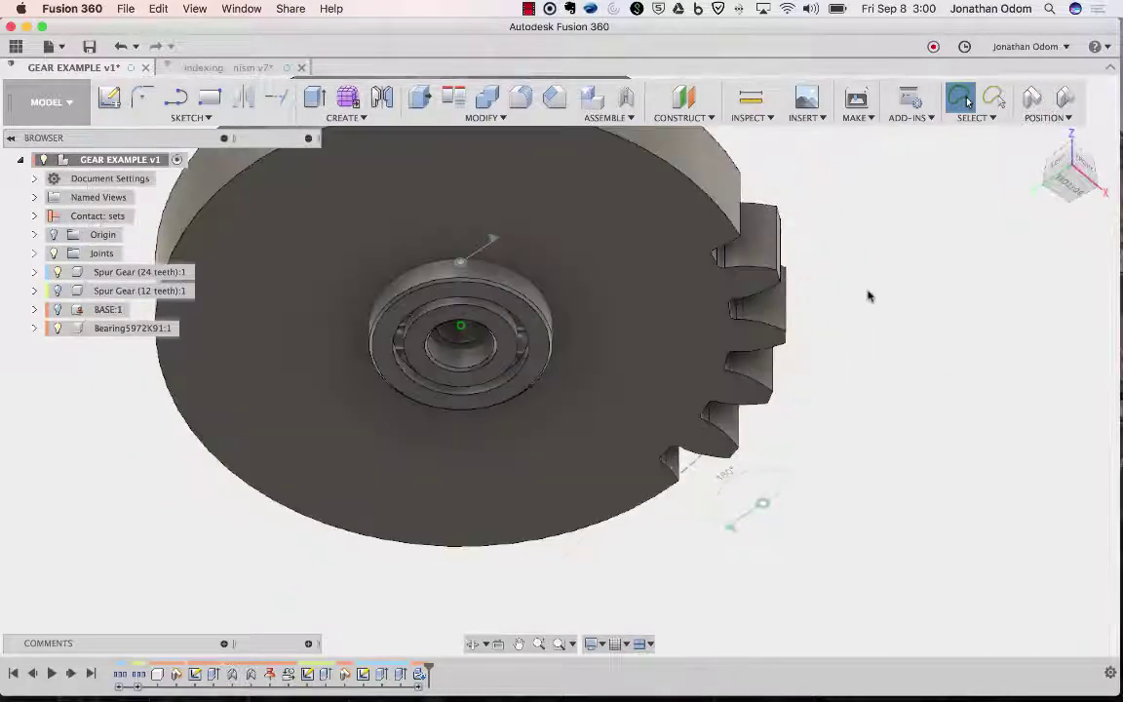
shift+scroll(870, 297, down, 5)
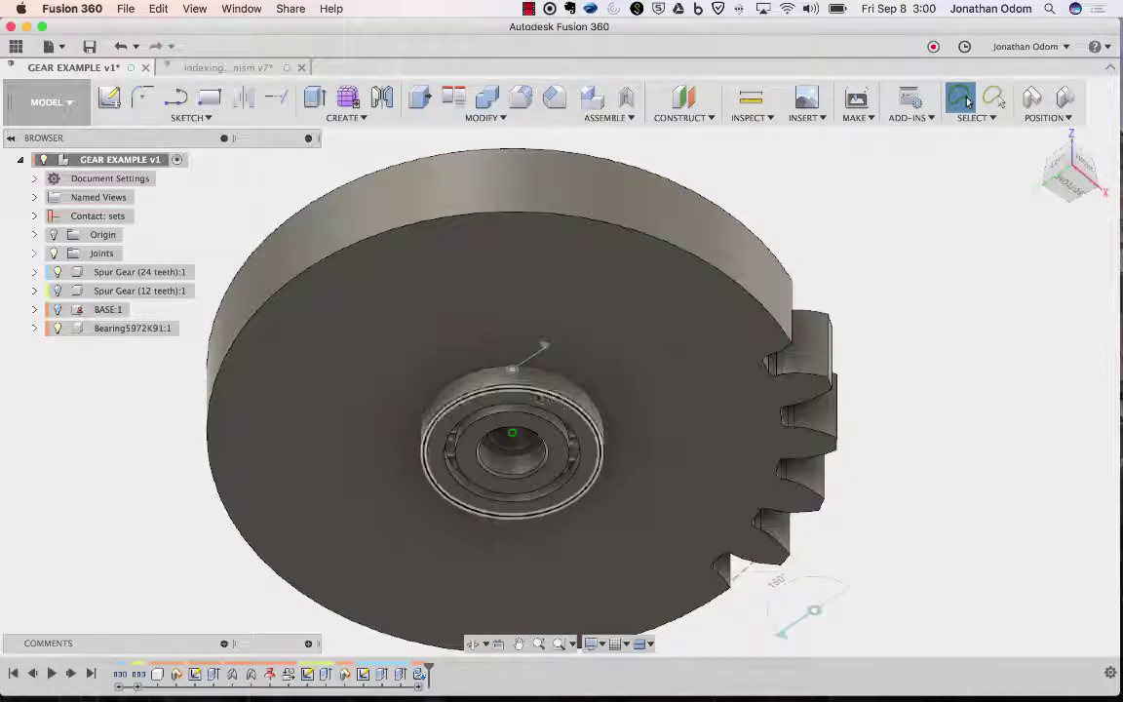
click(456, 98)
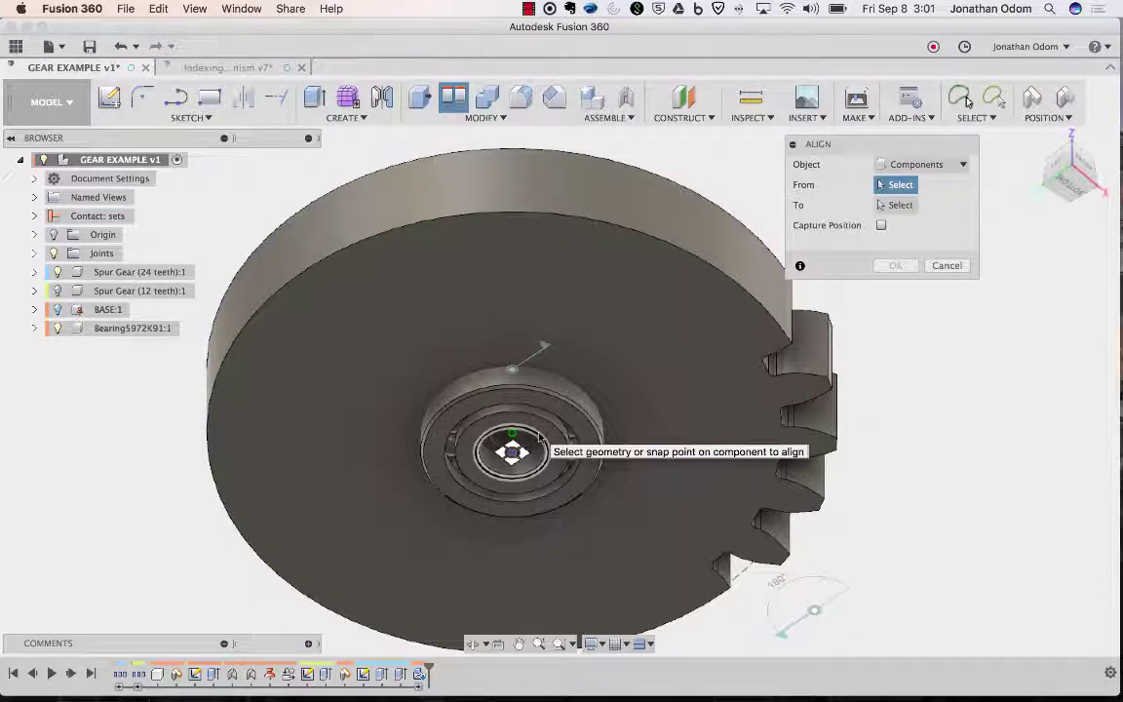
scroll(539, 435, up, 6)
scroll(606, 416, down, 3)
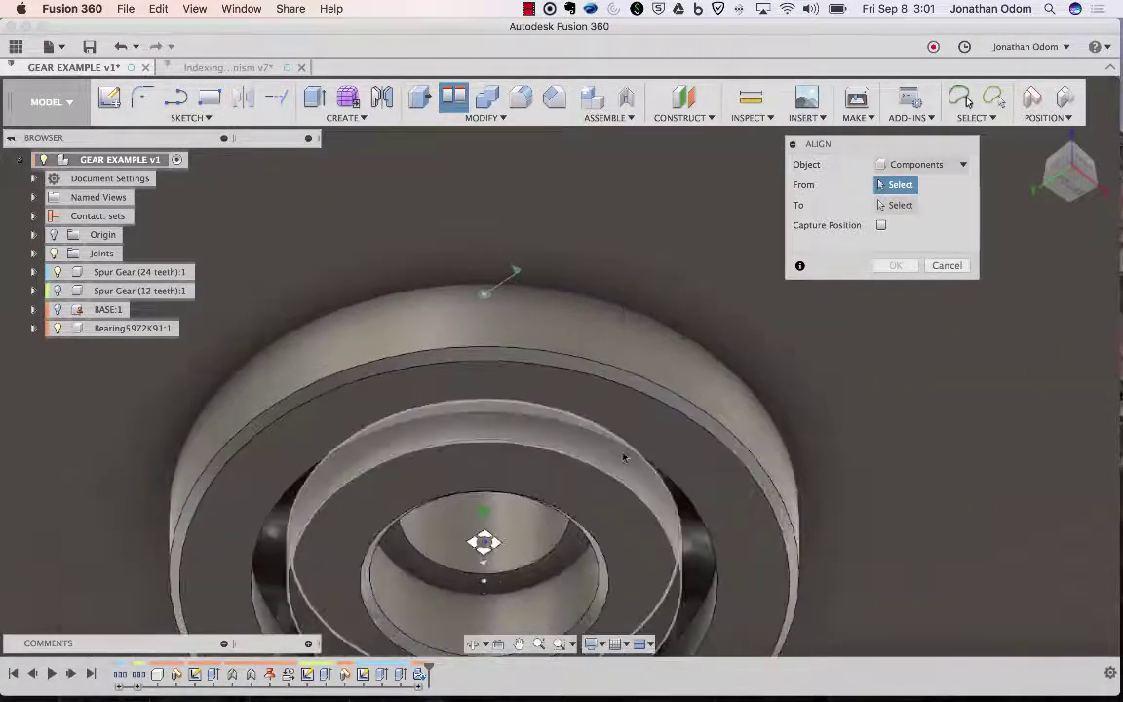
click(614, 443)
- Align the bearing to the outer circular edge of the 24-tooth gear's underside and accept the alignment
scroll(627, 450, down, 5)
scroll(627, 453, down, 3)
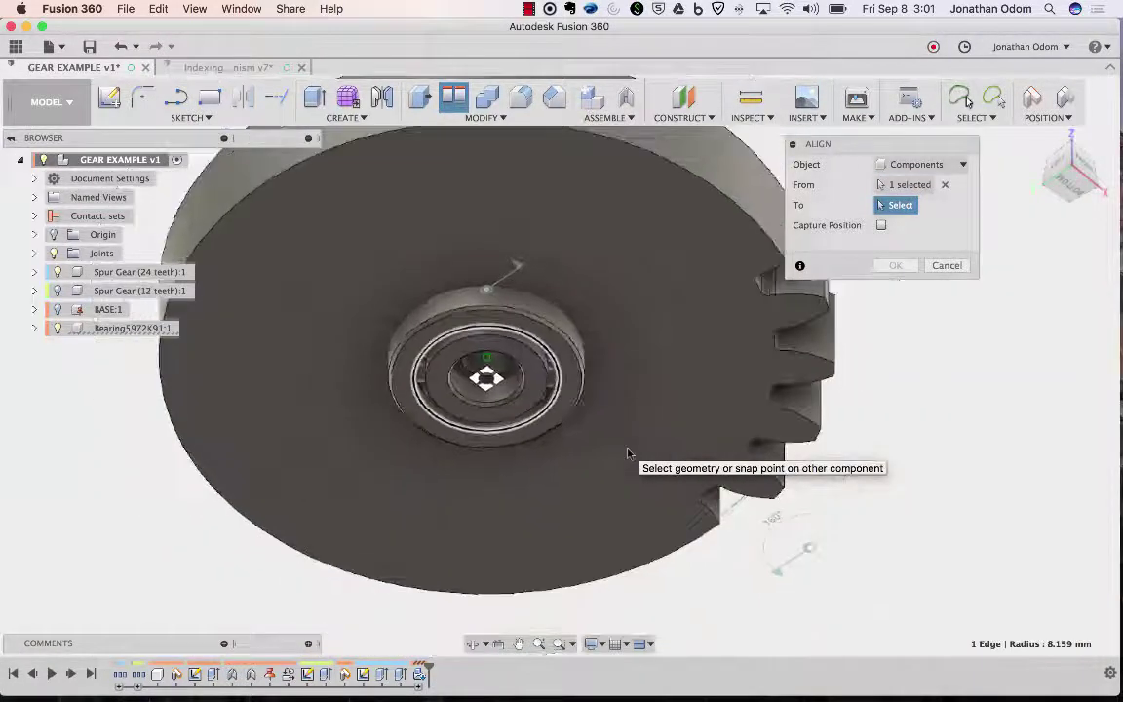
shift+middle_drag(627, 457, 559, 209)
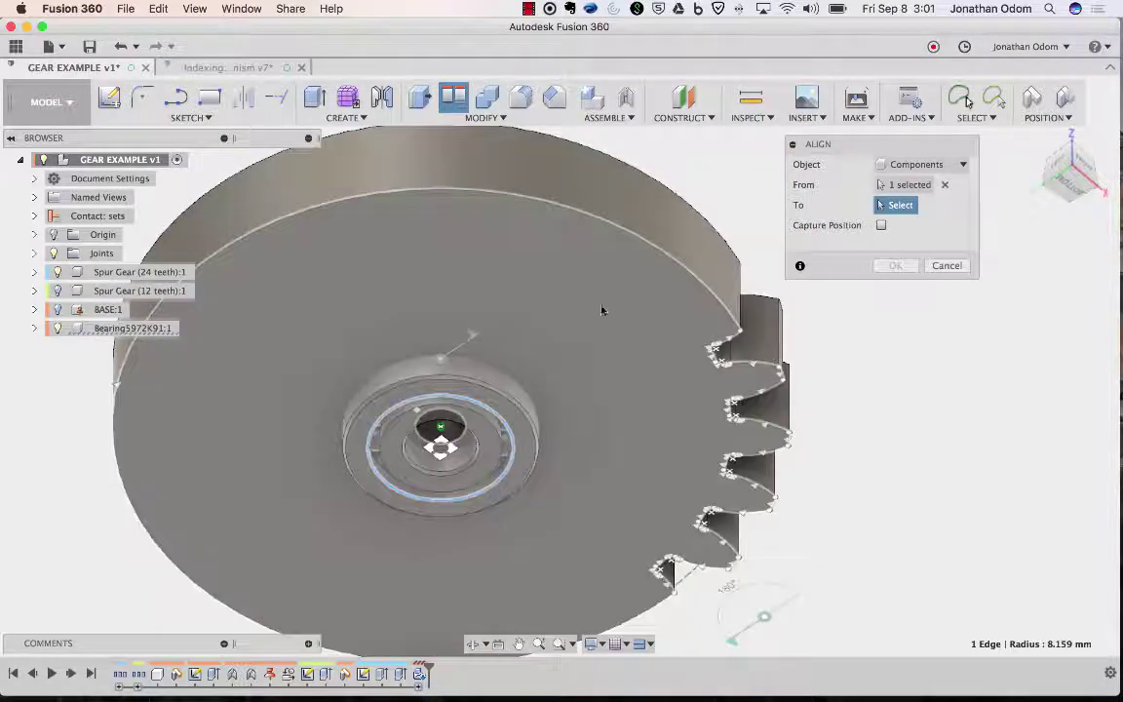
middle_drag(528, 375, 601, 295)
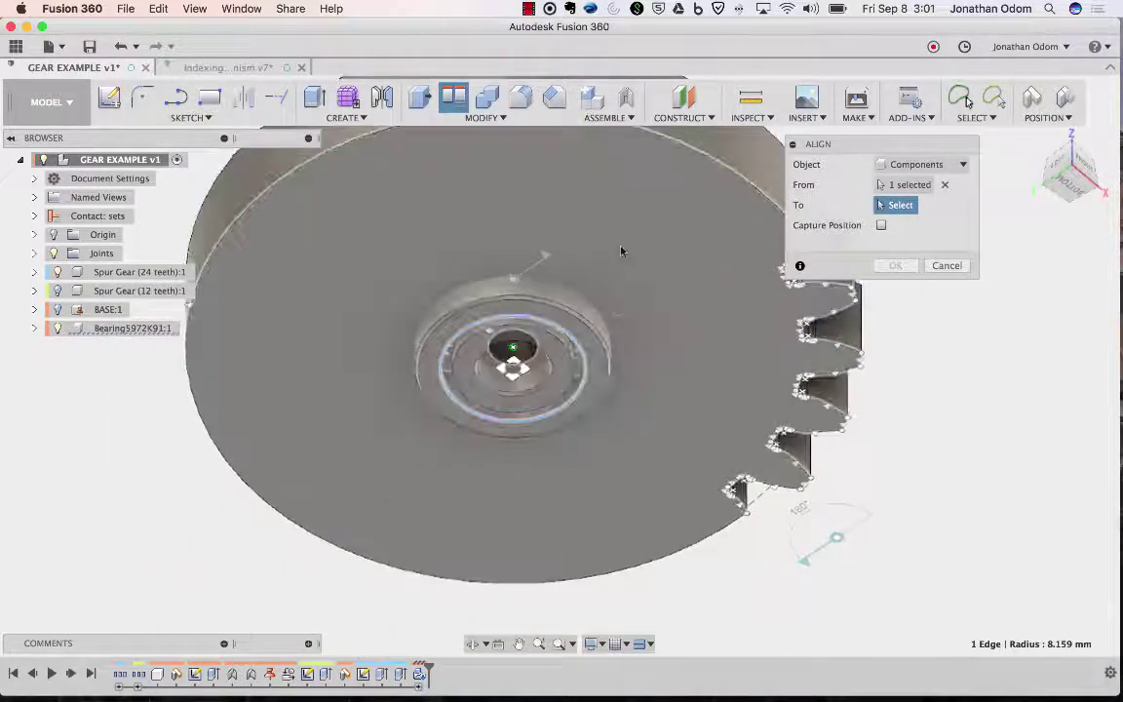
middle_drag(665, 208, 629, 263)
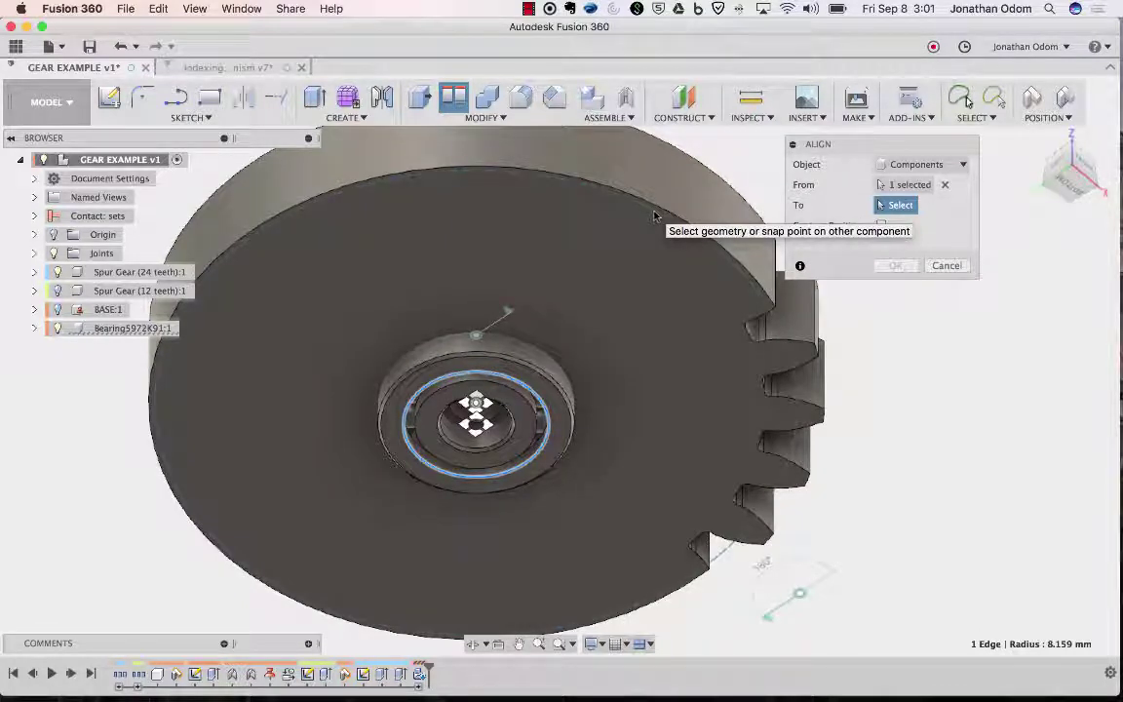
click(655, 213)
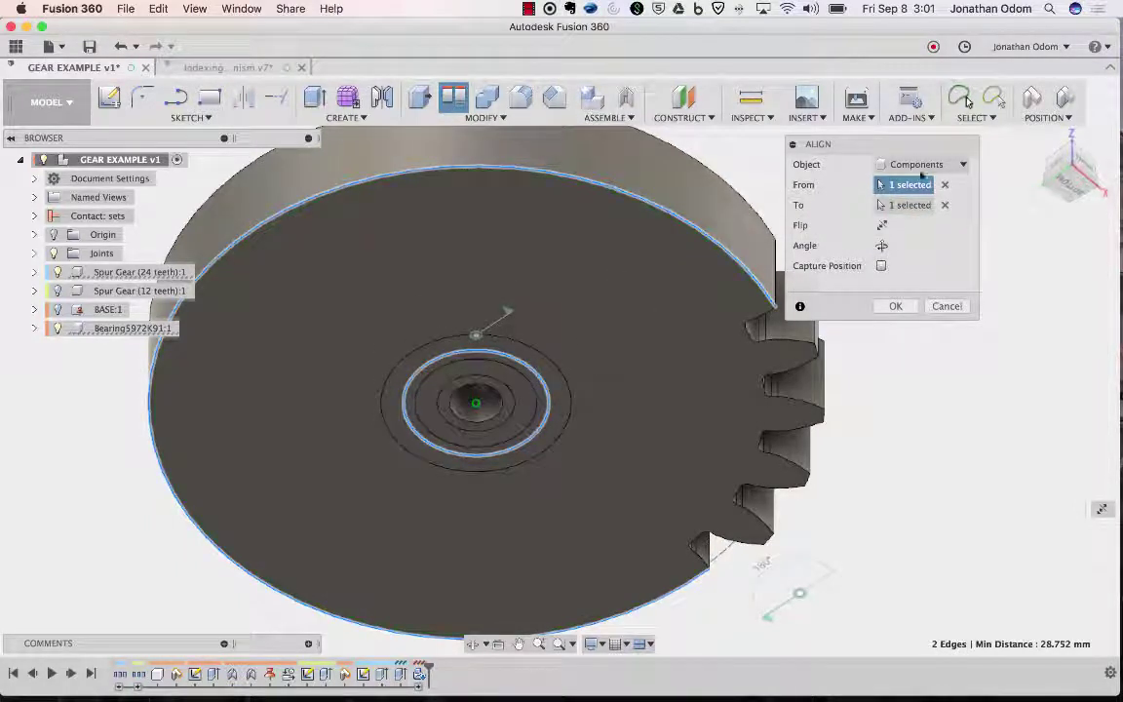
click(953, 164)
click(954, 163)
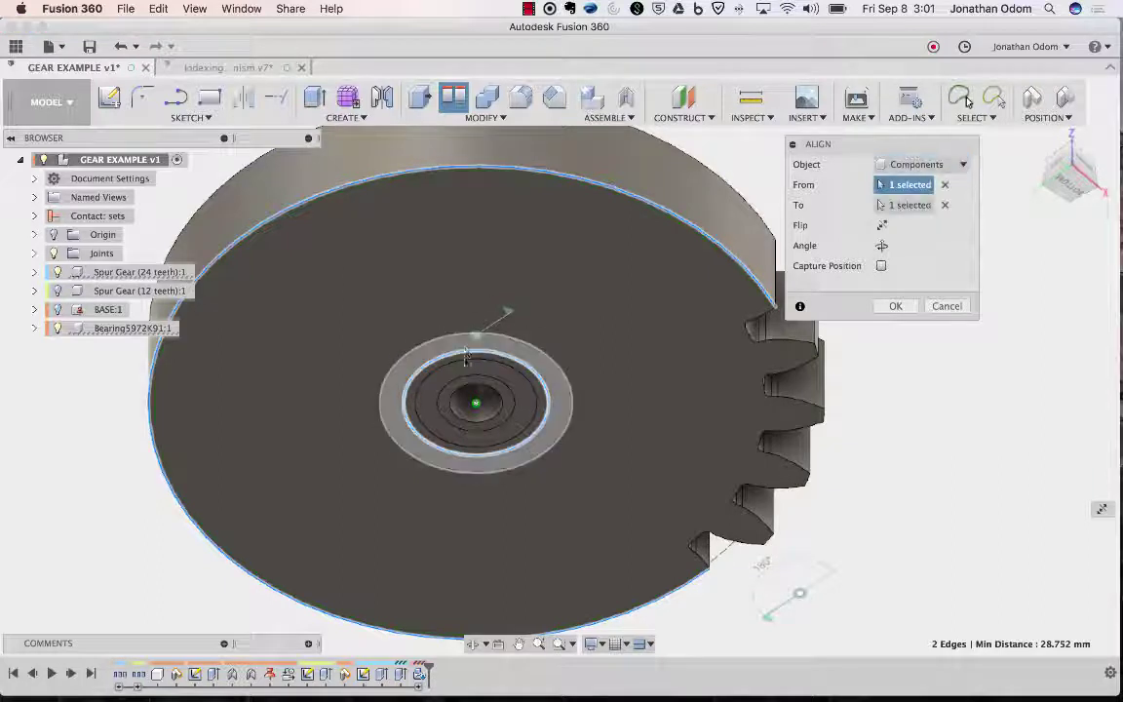
click(895, 306)
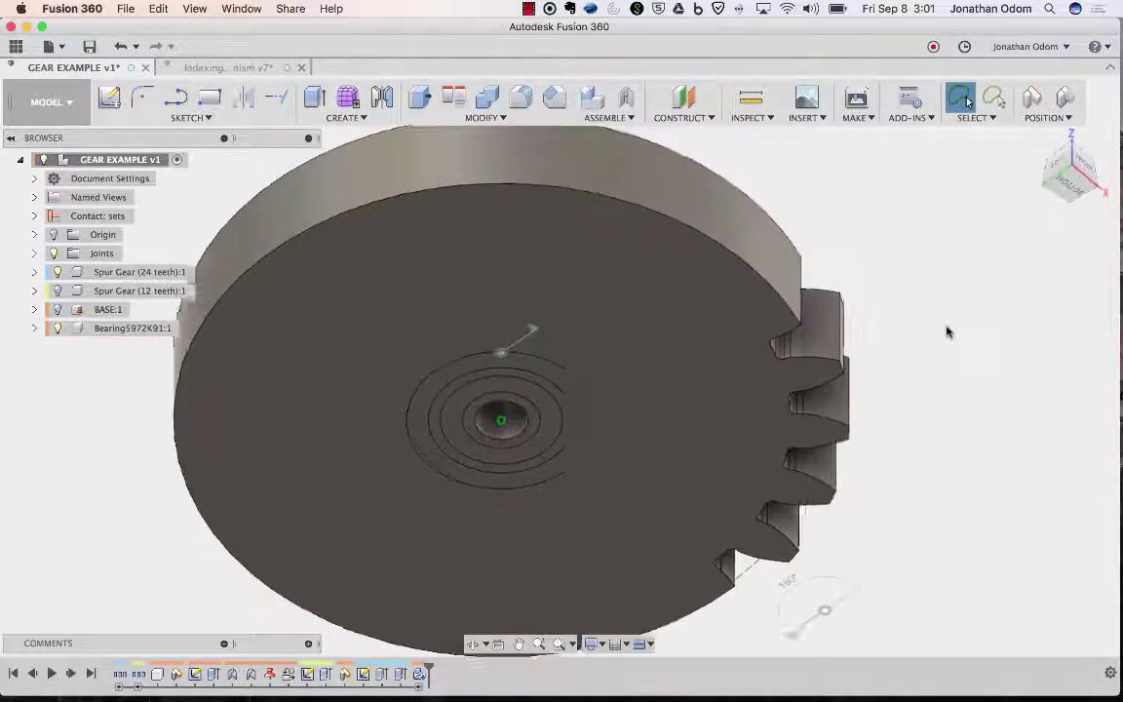
- Activate the Spur Gear (24 teeth) component and start a new sketch on its underside face
scroll(948, 331, down, 2)
mouse_move(641, 415)
shift+middle_down()
mouse_move(622, 314)
mouse_move(878, 254)
mouse_move(864, 179)
shift+middle_up()
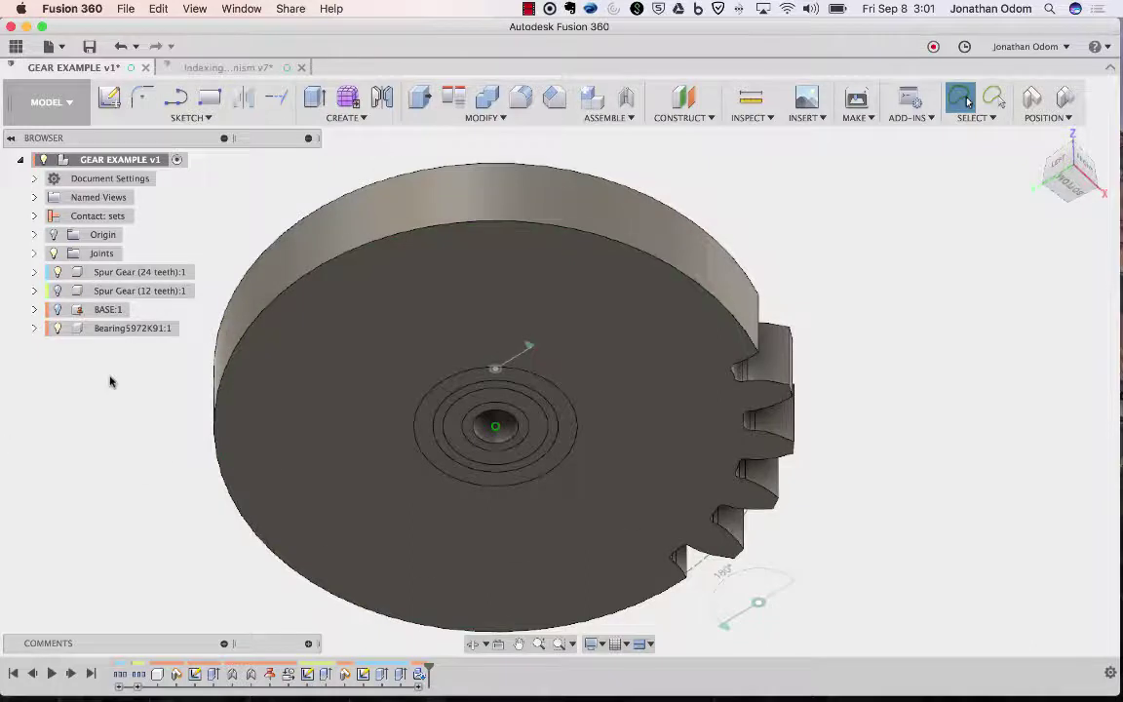
click(141, 274)
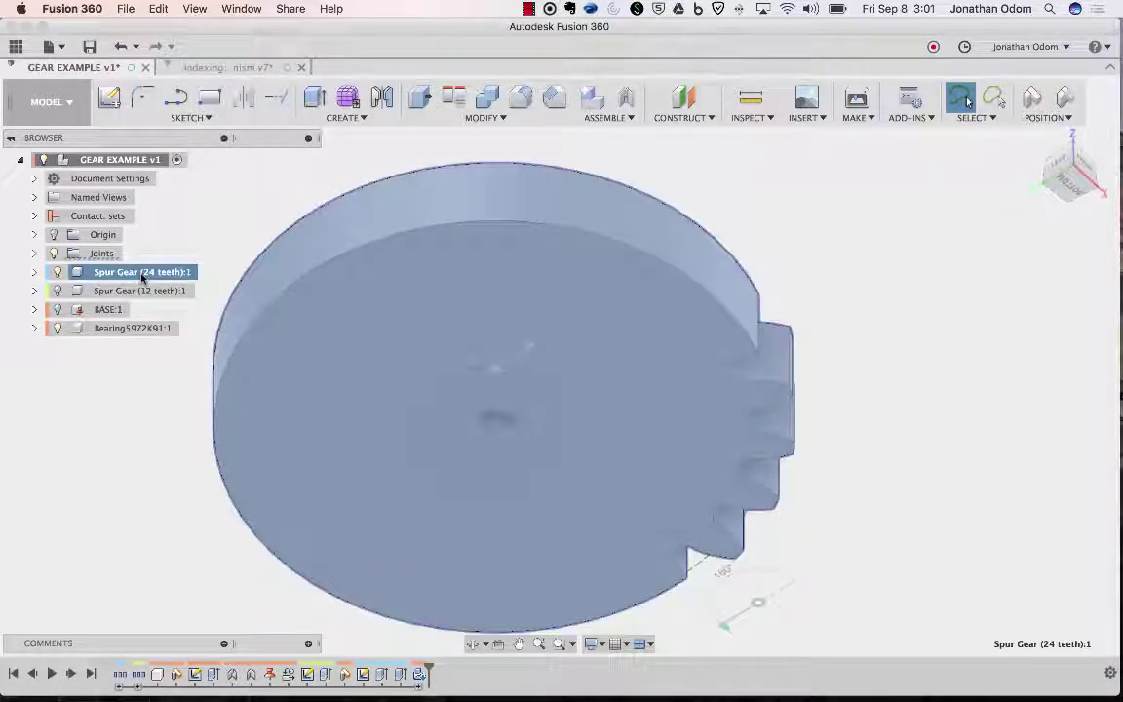
right_click(153, 276)
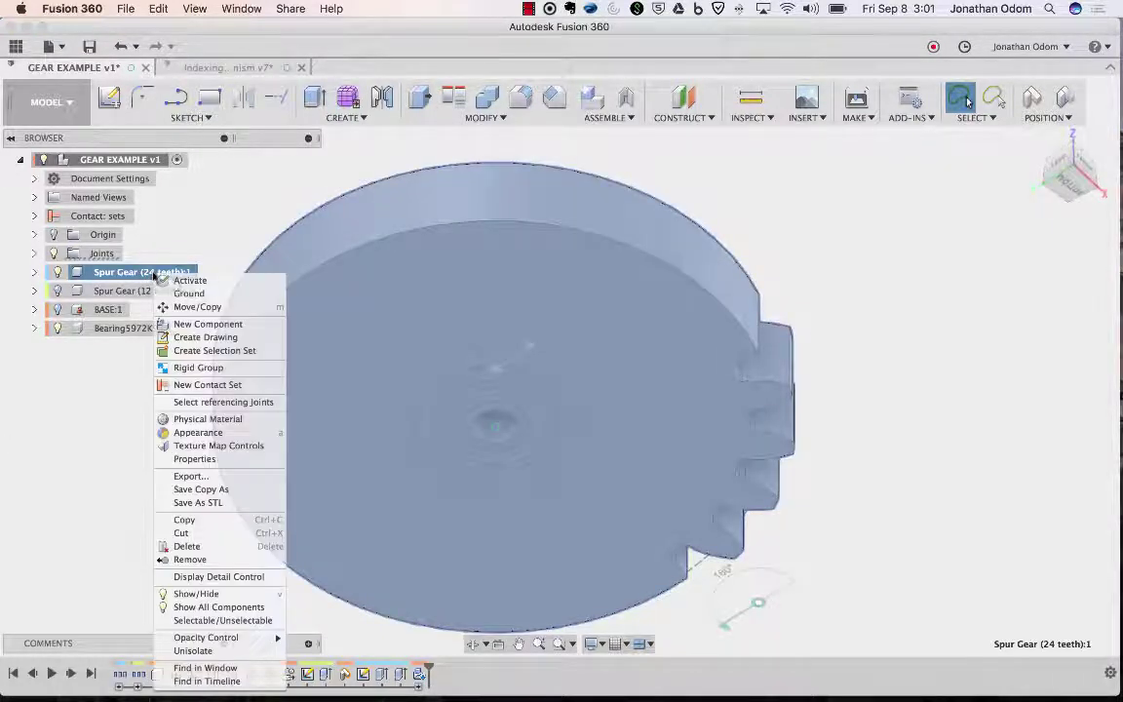
click(184, 280)
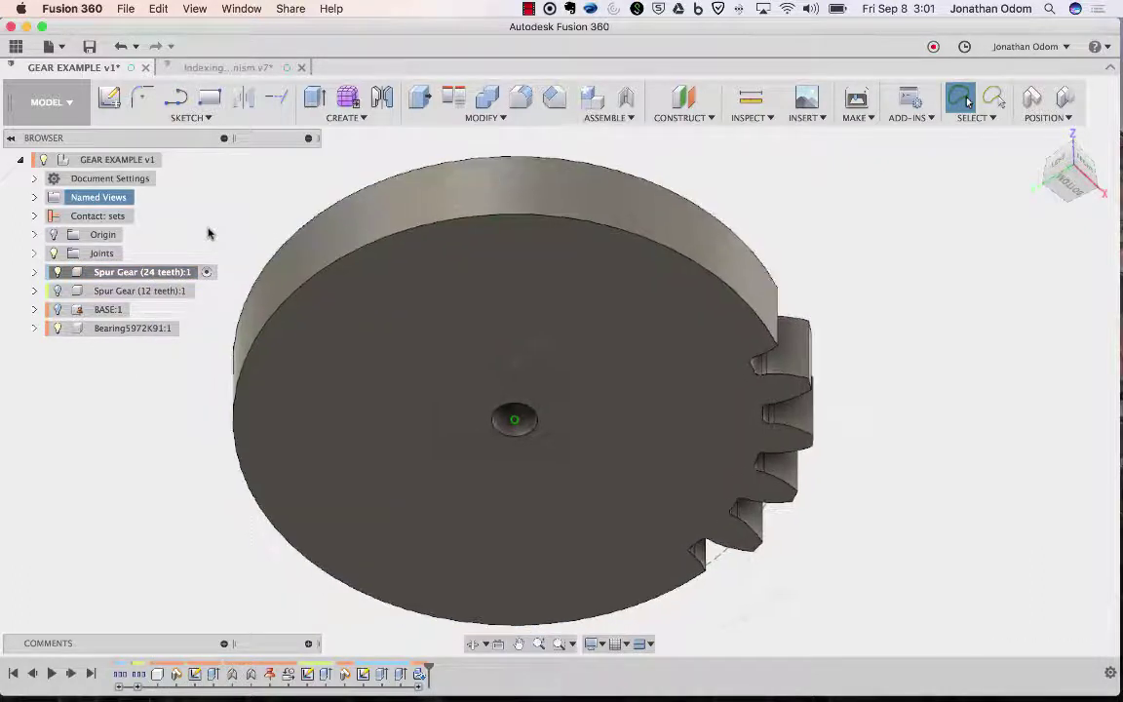
click(109, 97)
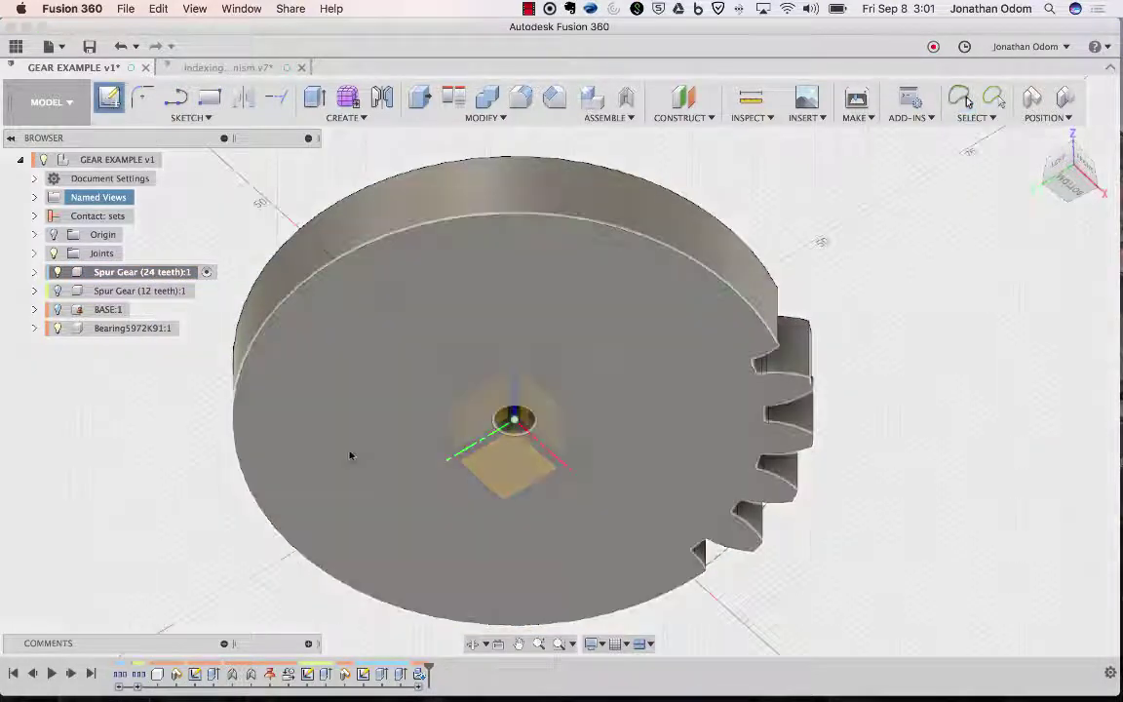
click(421, 420)
click(547, 369)
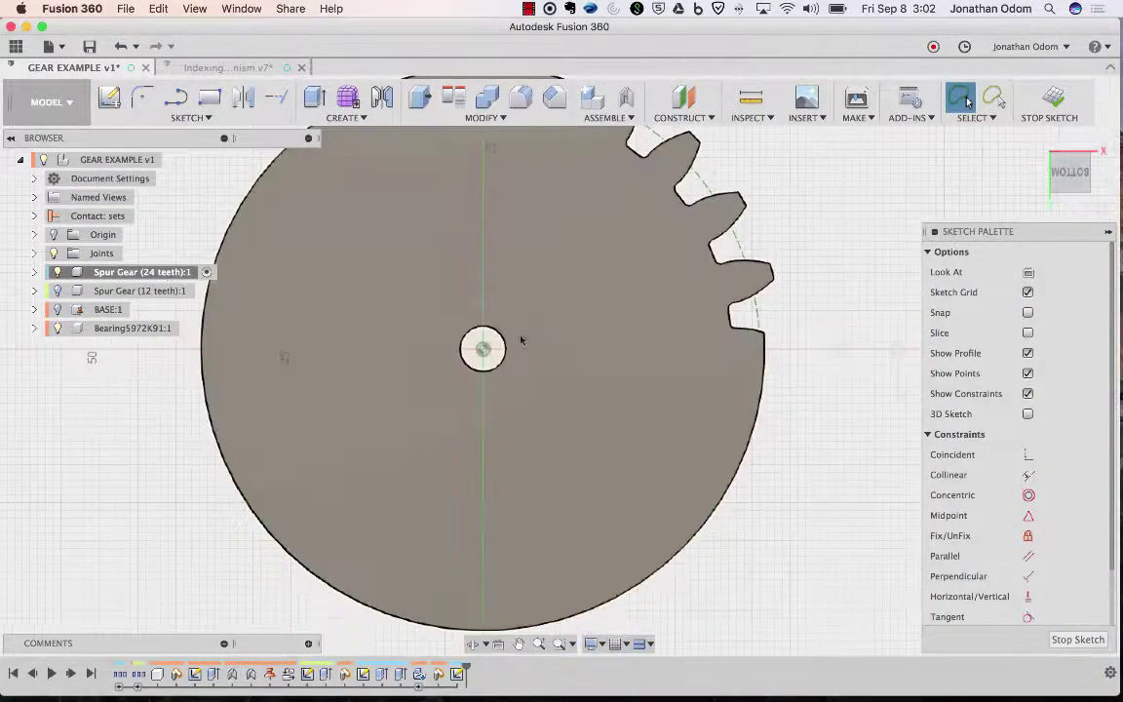
- Project the bearing's outer ring body into the sketch, with the Project selection filter set to Bodies
click(181, 118)
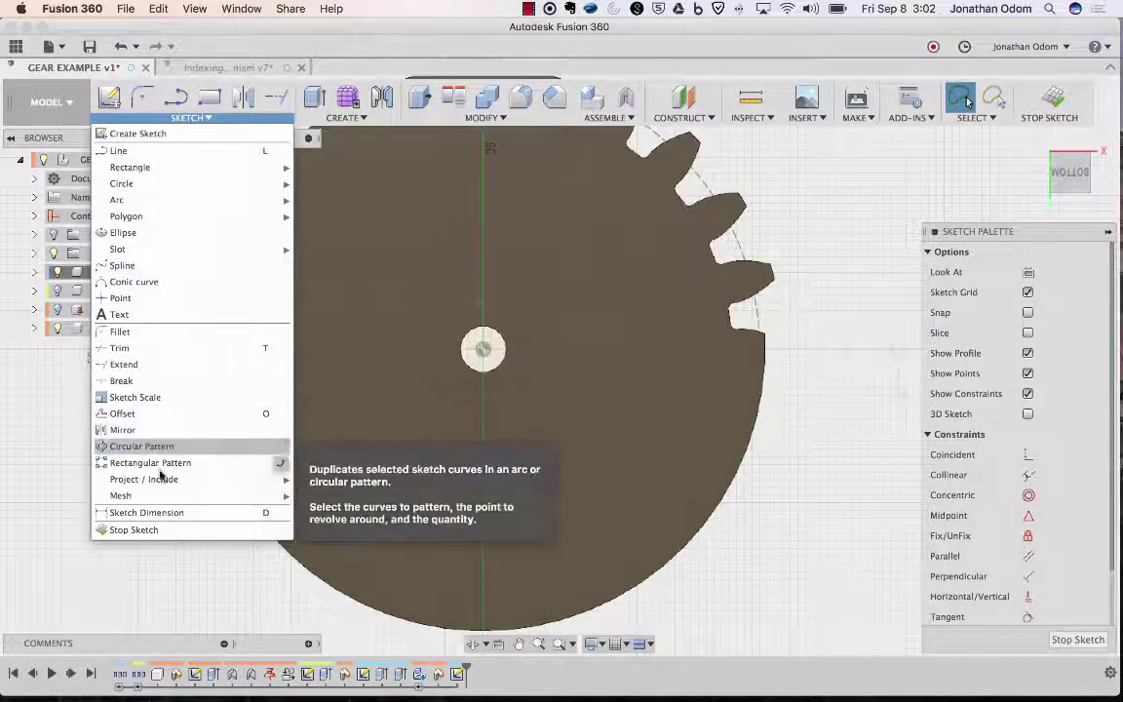
mouse_move(176, 479)
click(326, 481)
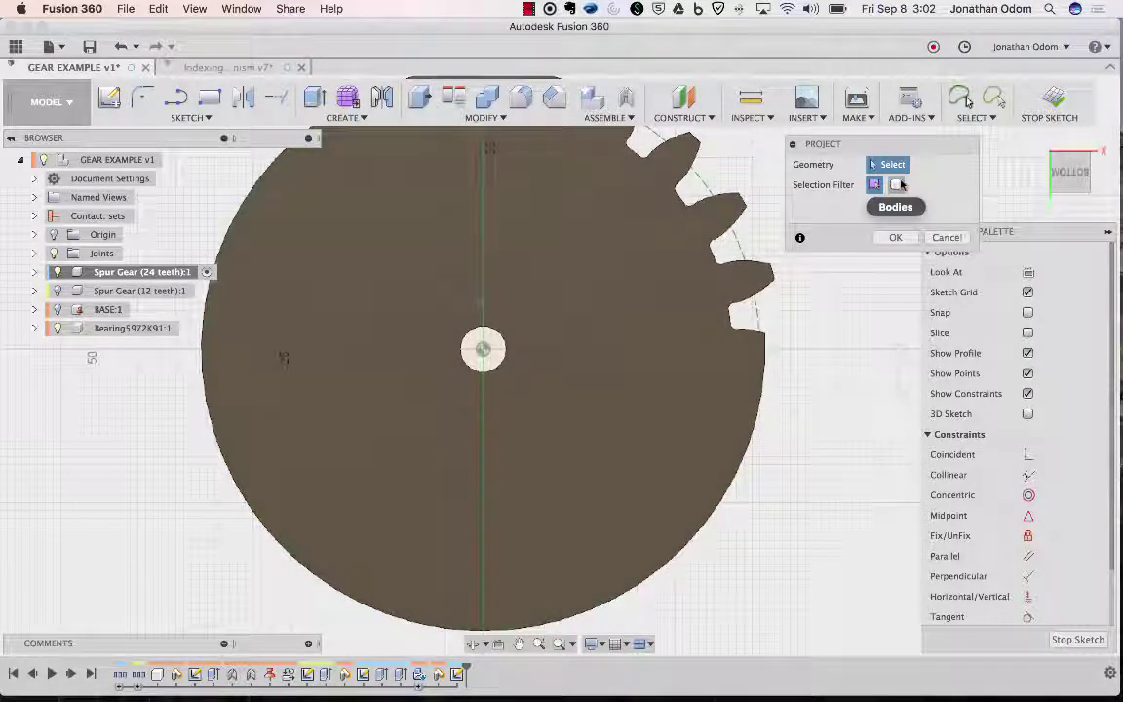
click(896, 184)
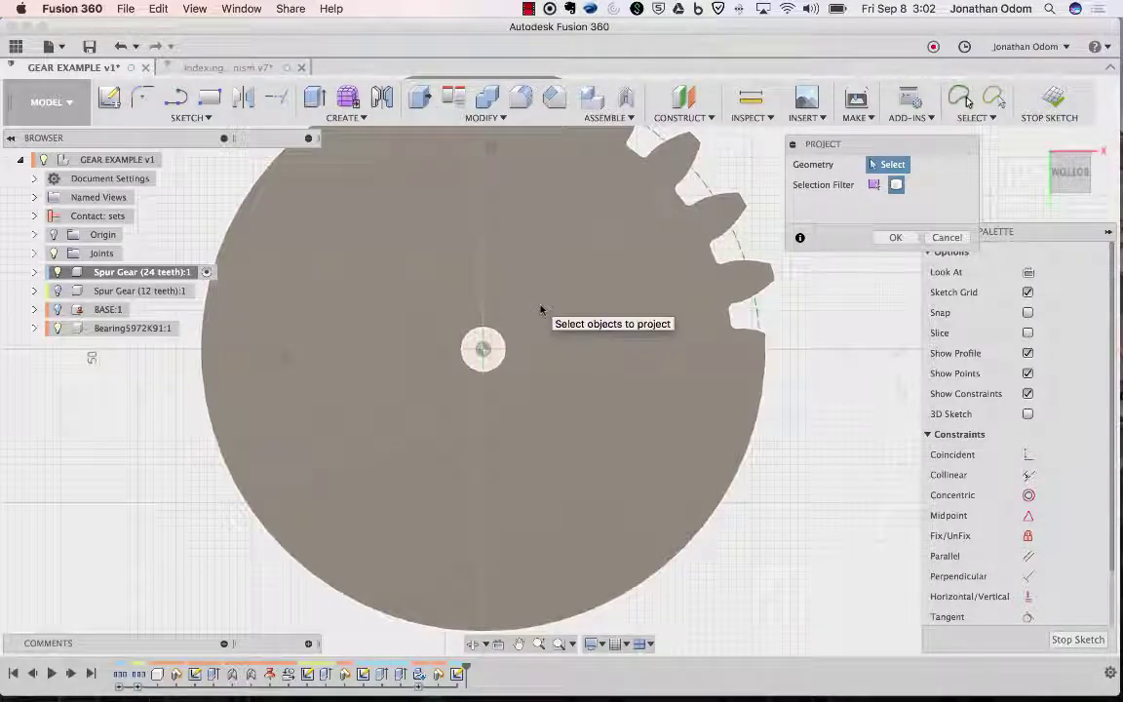
click(541, 308)
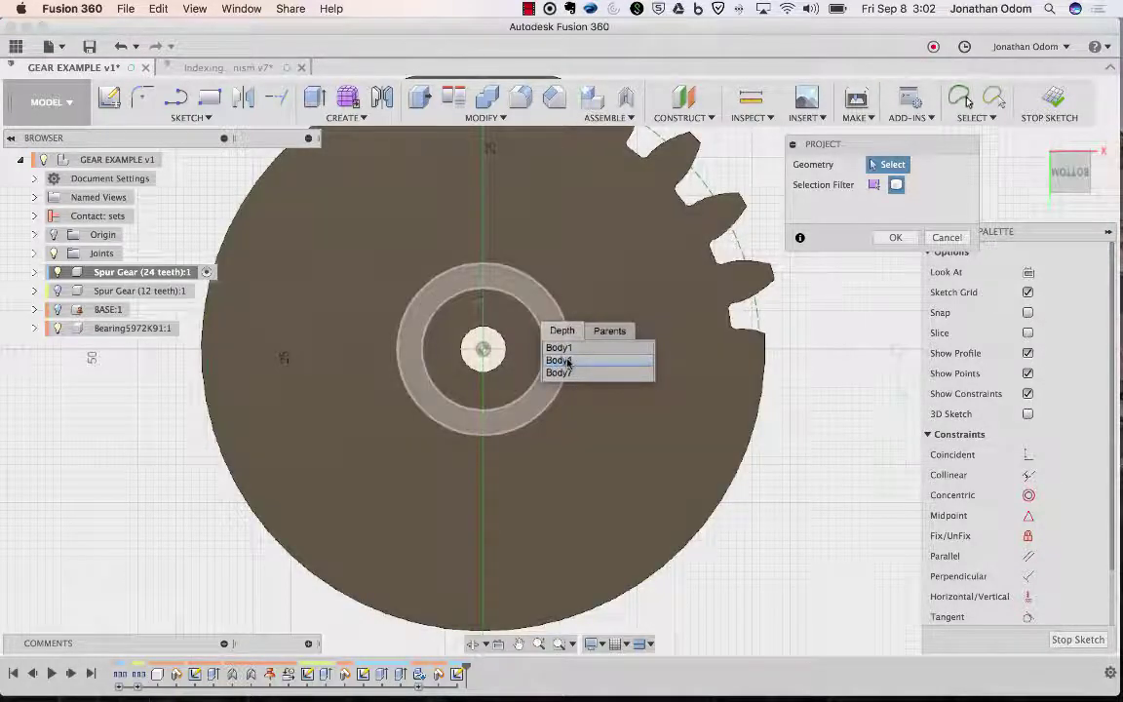
click(568, 361)
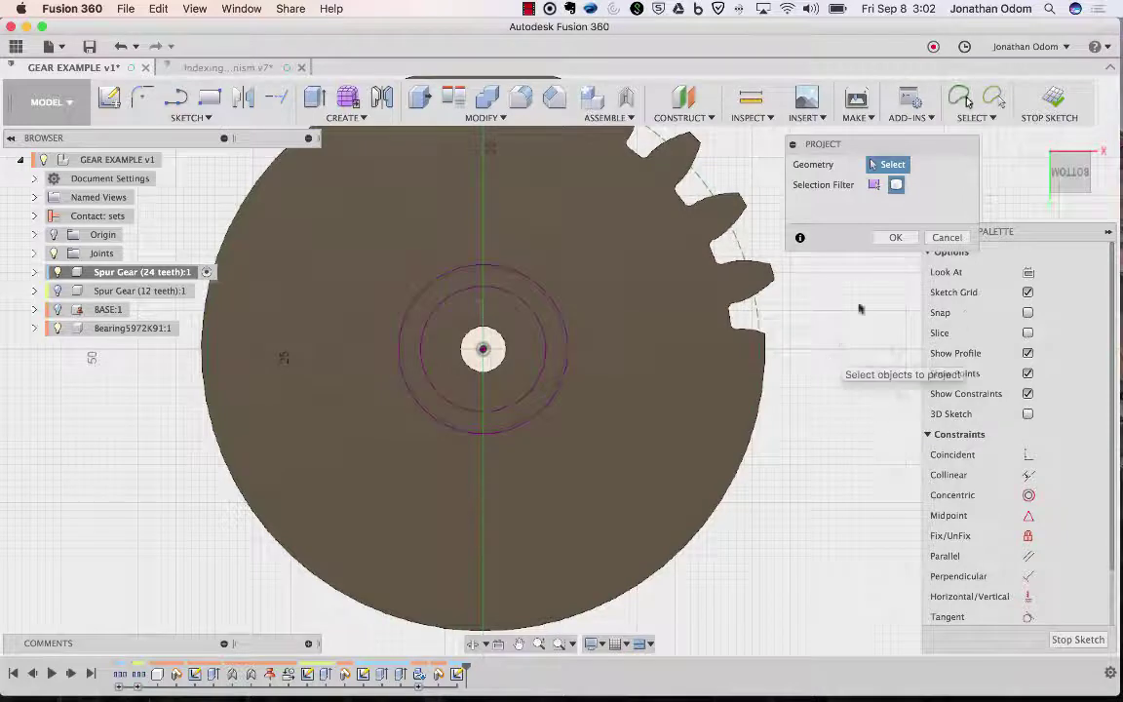
click(896, 239)
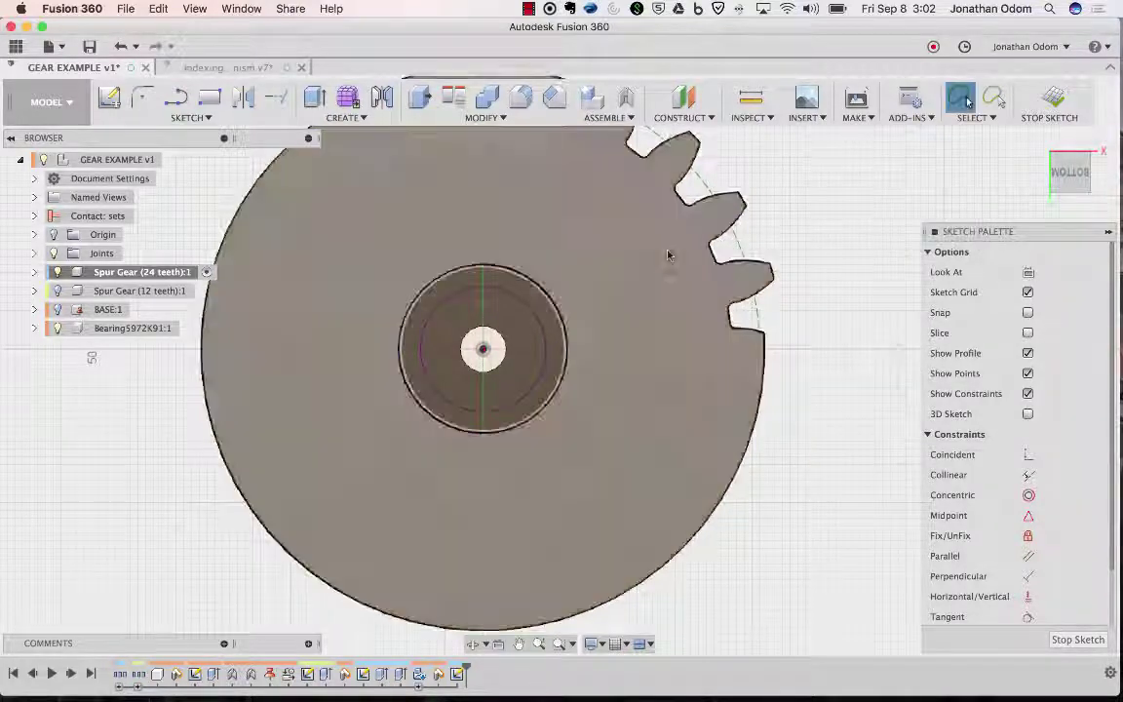
- Start an Extrude with the three concentric profiles inside the bearing's projected outer circle
shift+middle_drag(429, 349, 500, 302)
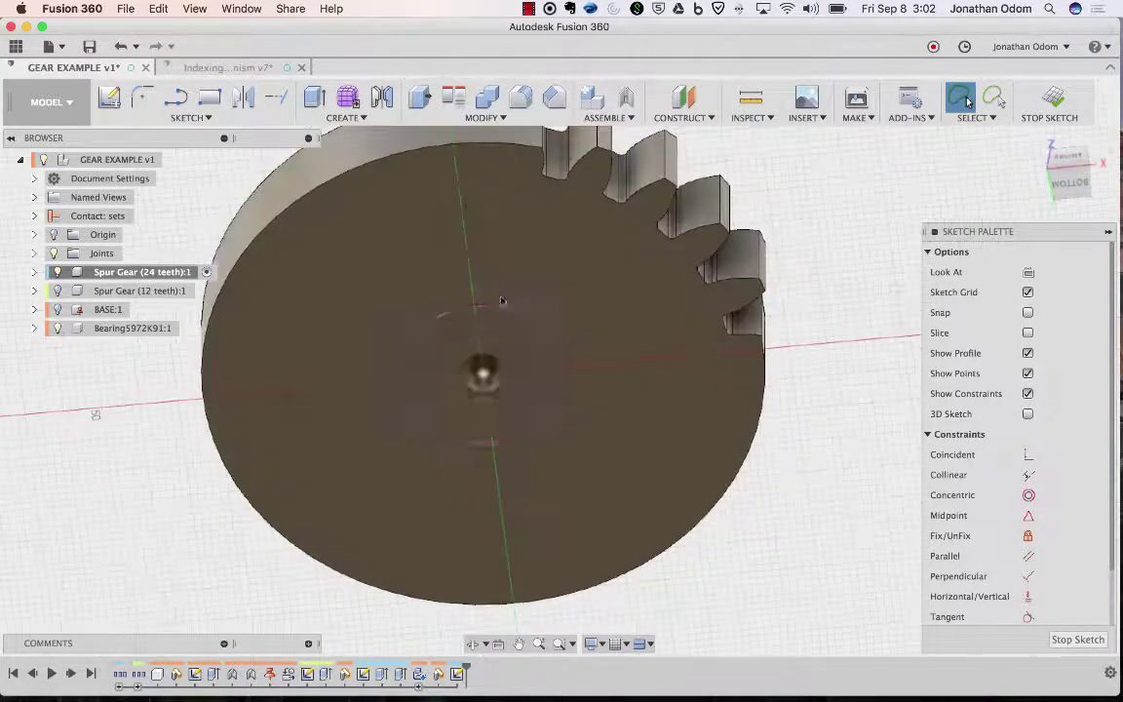
click(309, 97)
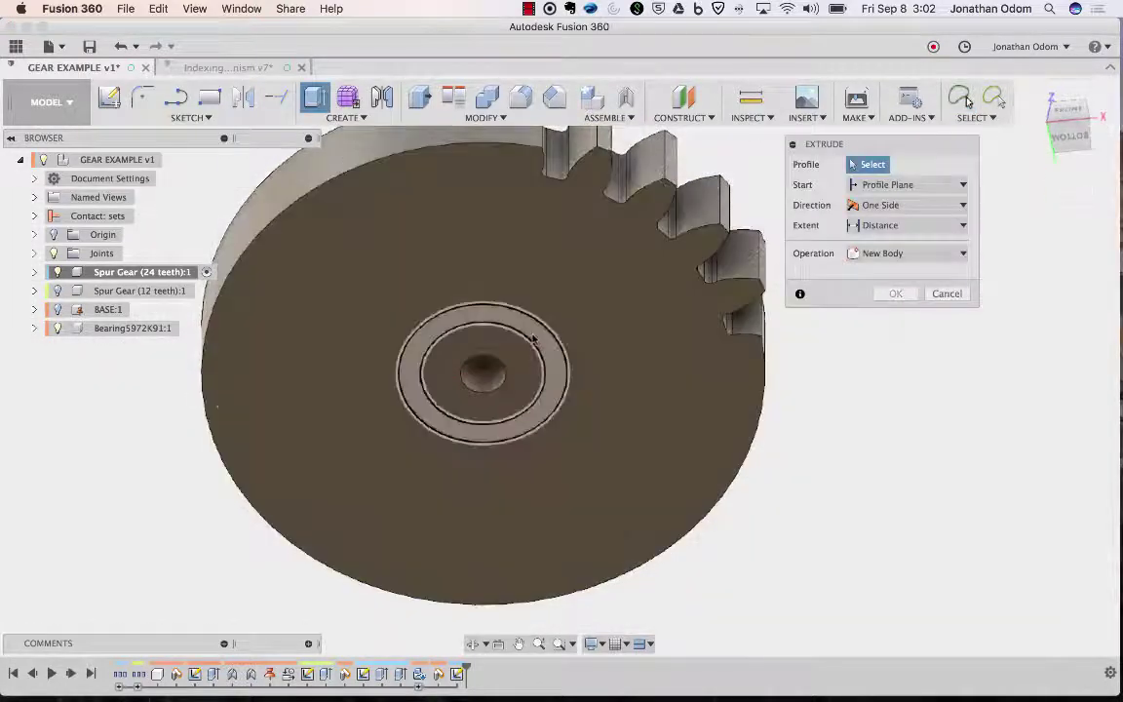
click(558, 363)
click(499, 363)
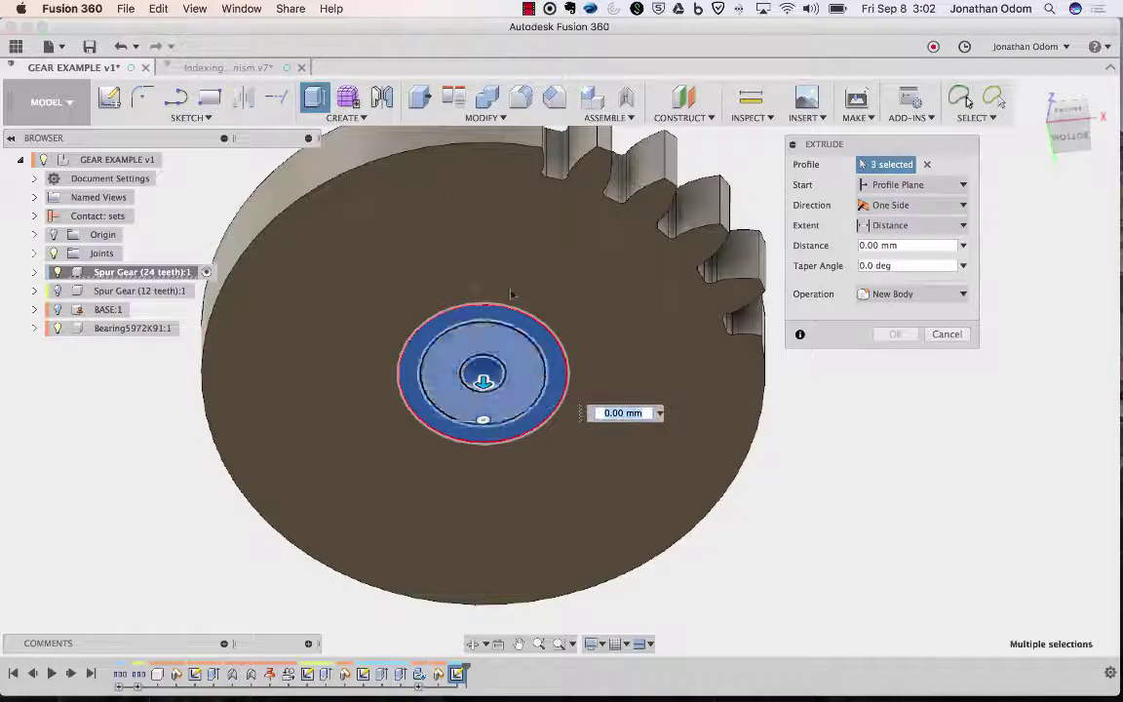
click(539, 358)
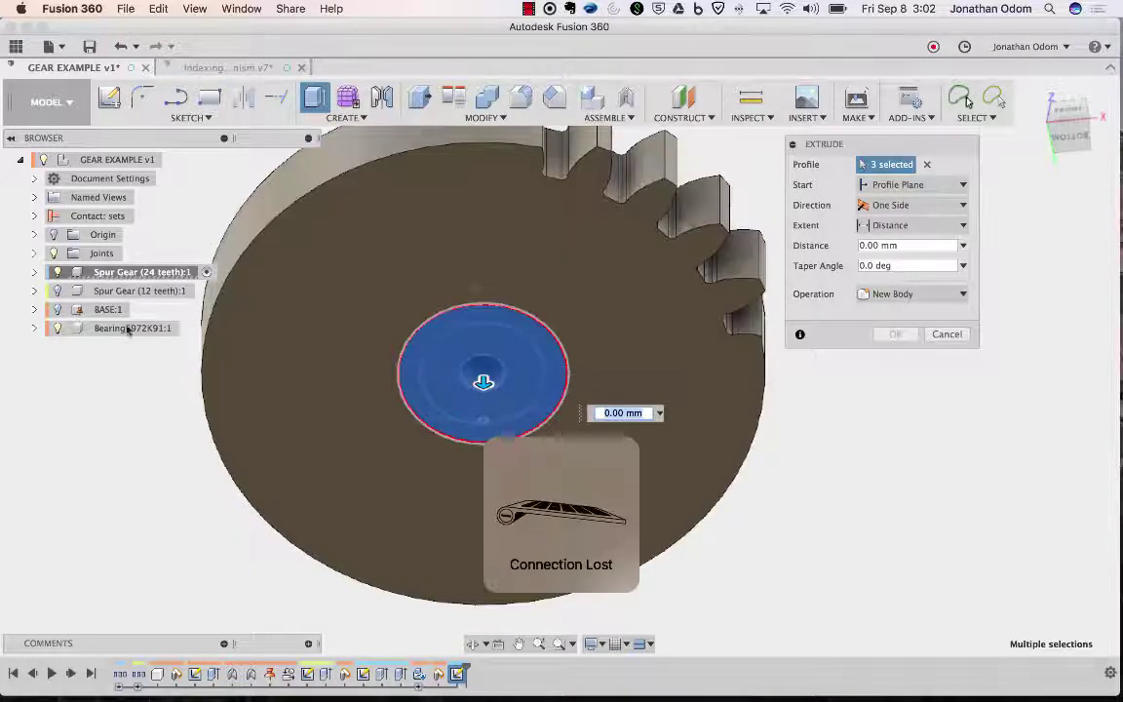
- Try to extrude the profiles To Object up to the bearing's top ring face, hiding the gear while picking it
click(34, 272)
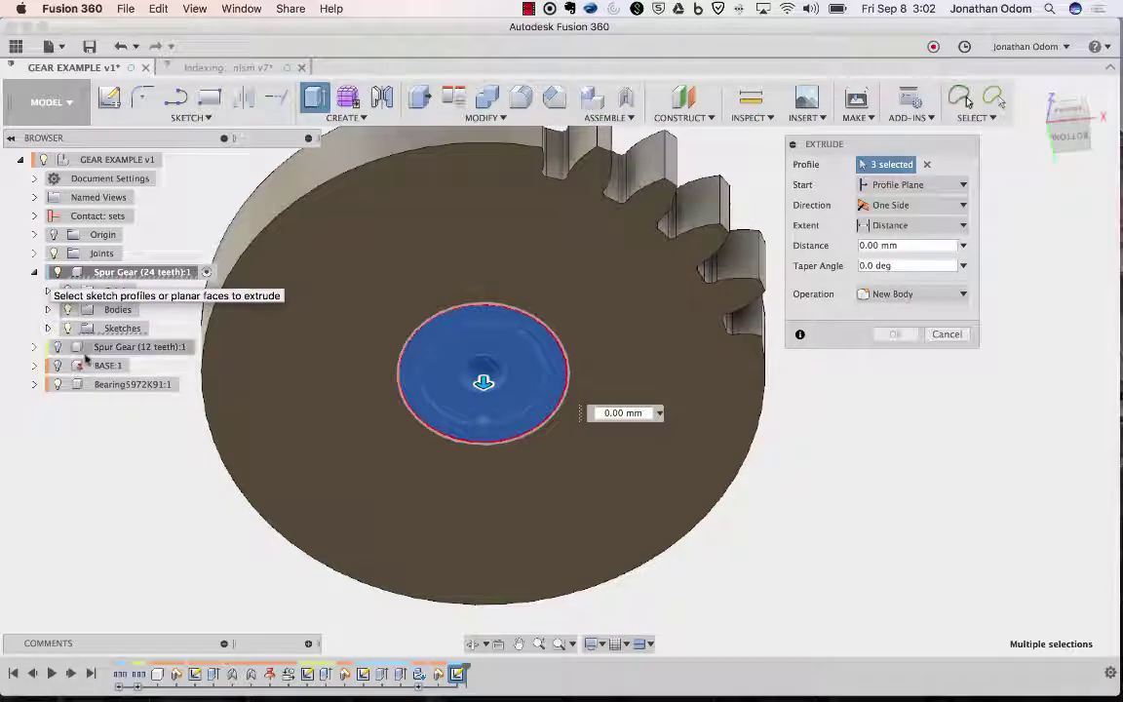
click(58, 272)
shift+scroll(561, 320, up, 5)
shift+scroll(562, 320, down, 4)
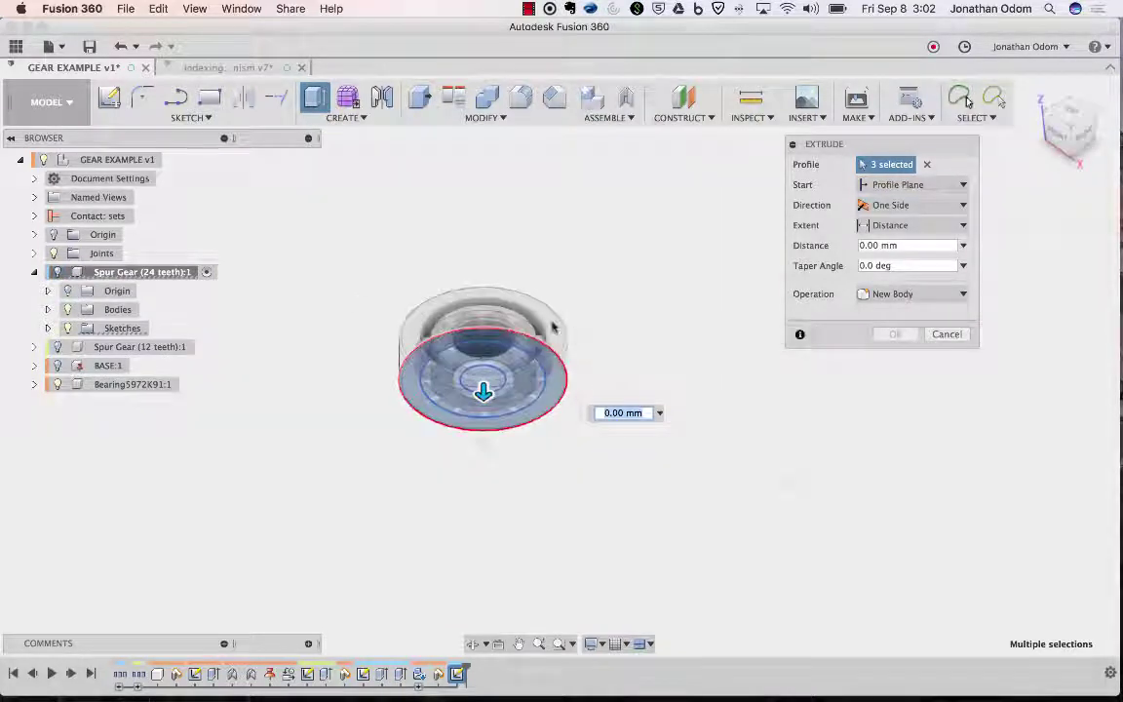
click(911, 225)
click(891, 259)
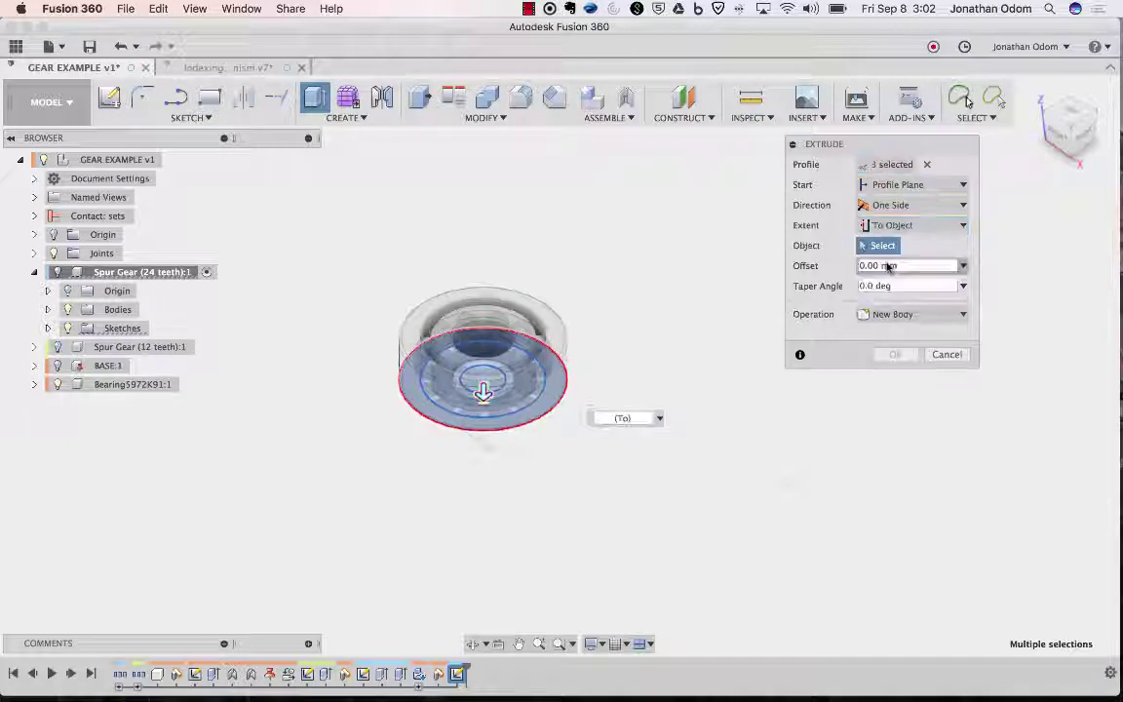
click(543, 314)
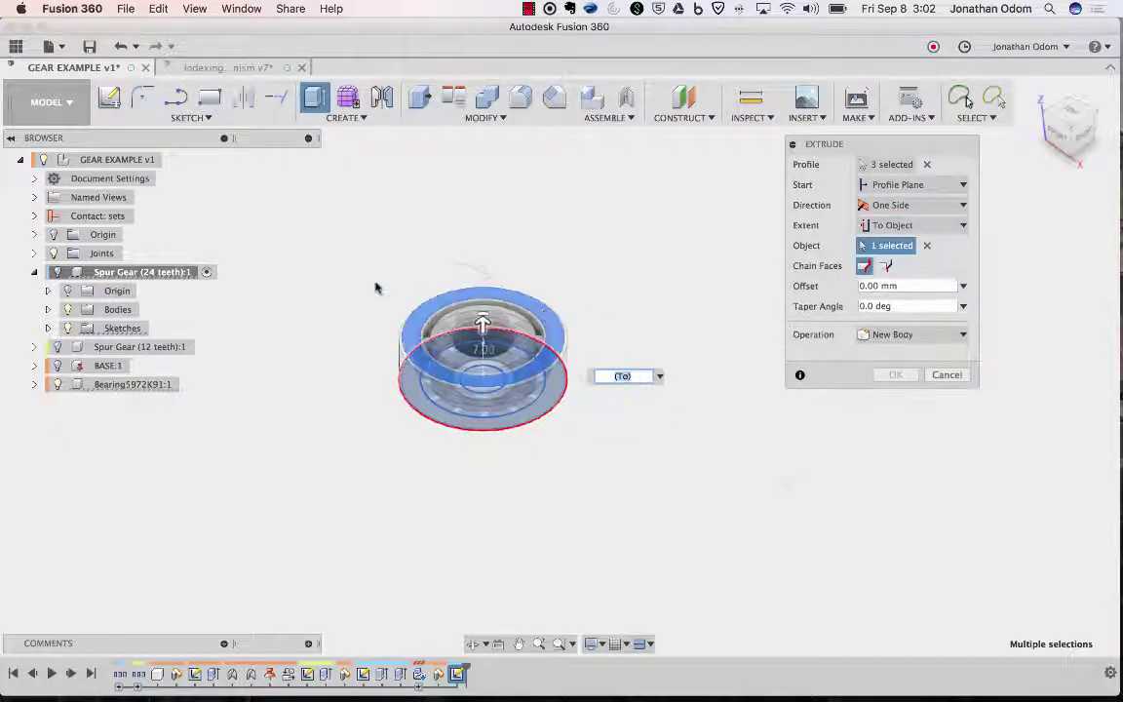
click(57, 272)
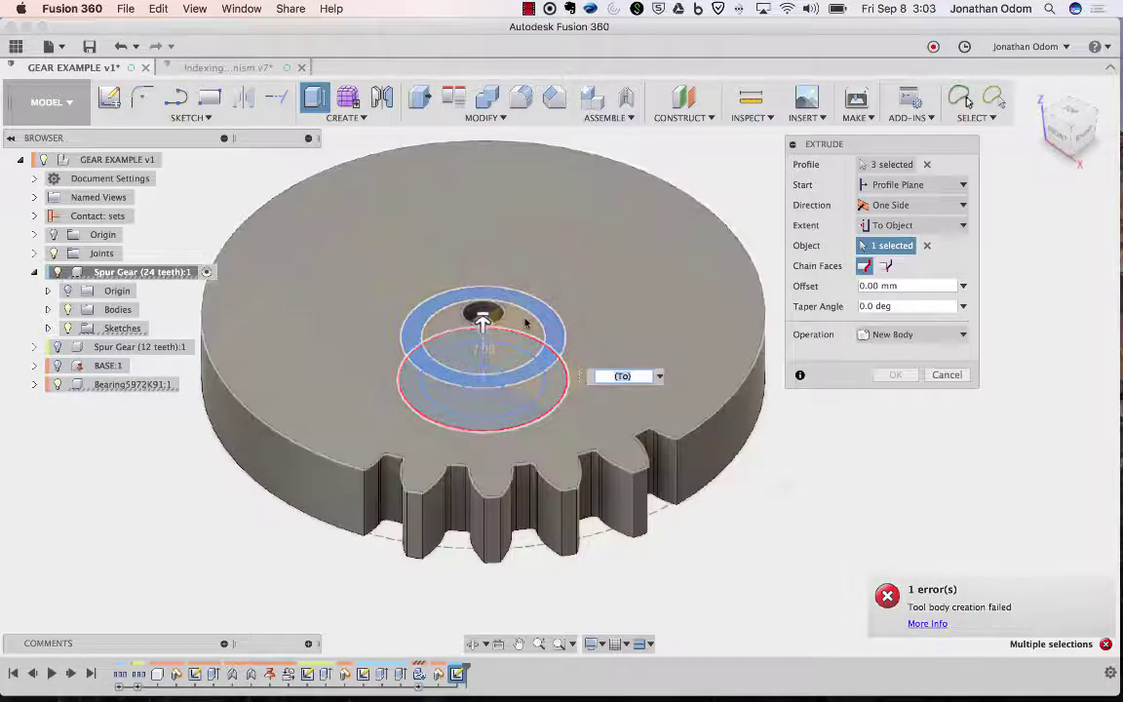
- Cut the three profiles into the 24-tooth gear with a Distance extent of -7 mm, hiding the bearing during the cut and showing it again
shift+scroll(526, 323, up, 5)
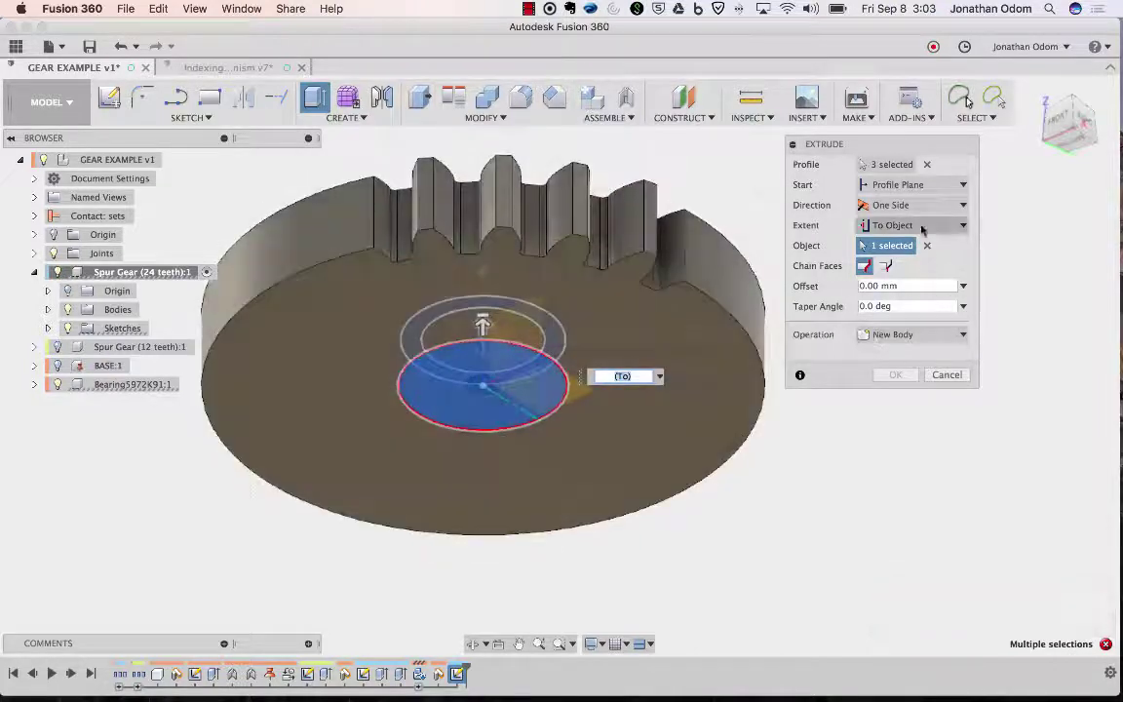
click(917, 226)
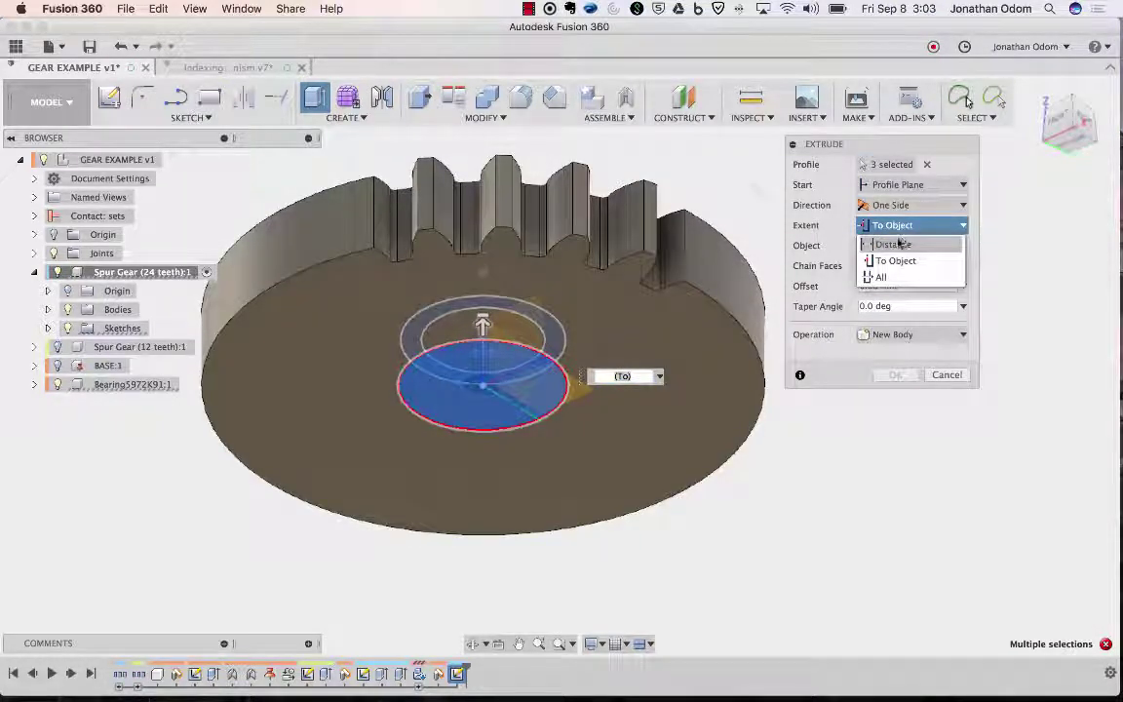
click(892, 244)
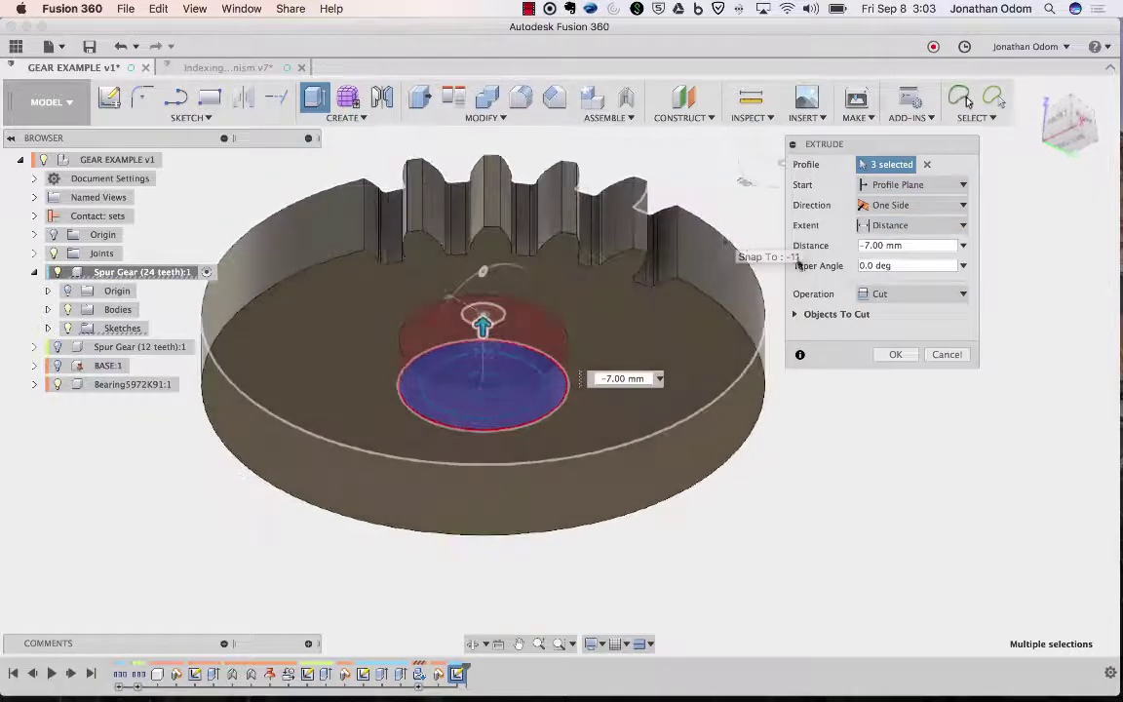
shift+middle_drag(672, 232, 712, 216)
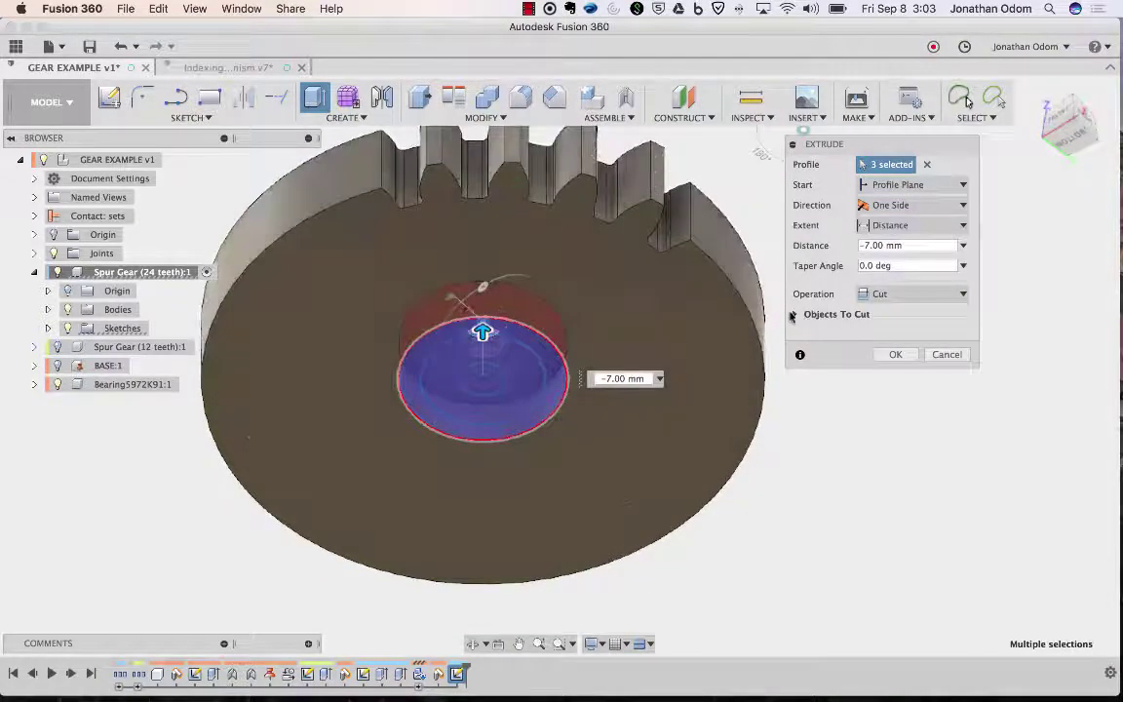
click(794, 315)
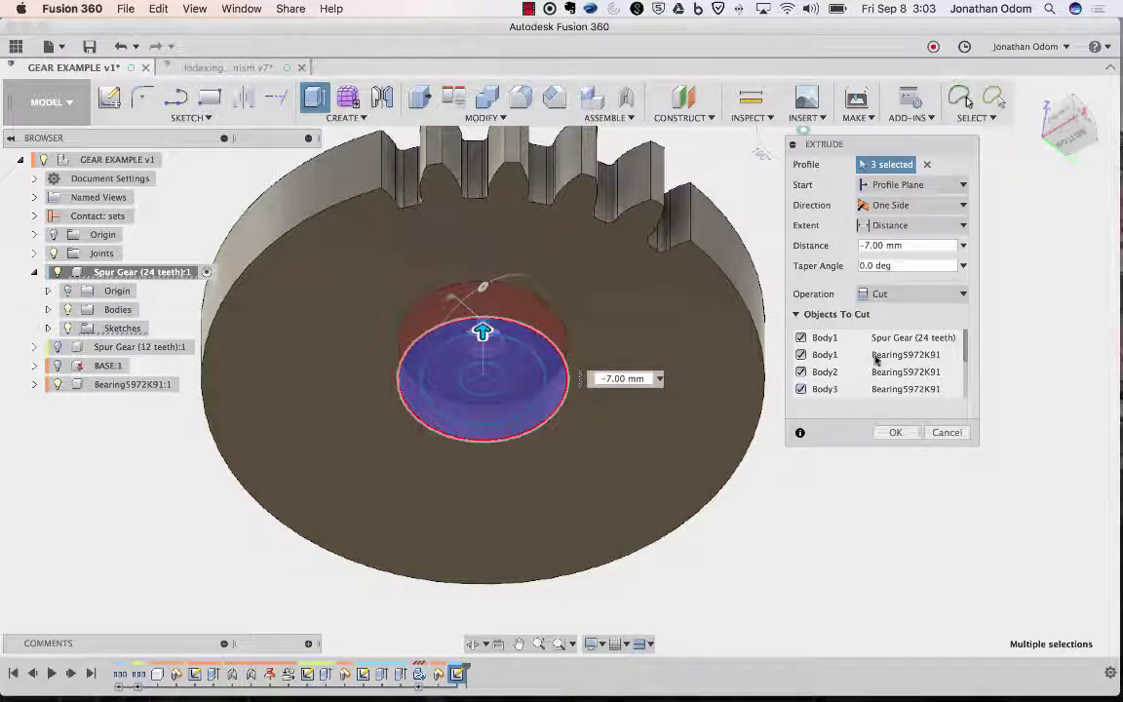
click(58, 385)
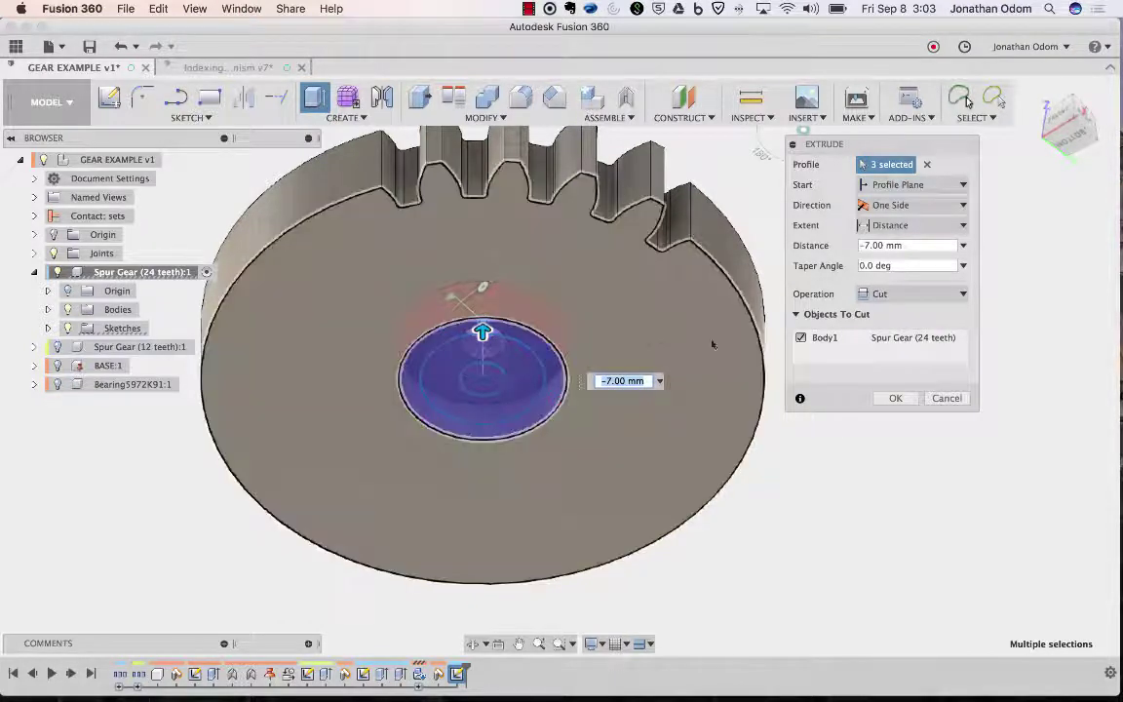
click(894, 398)
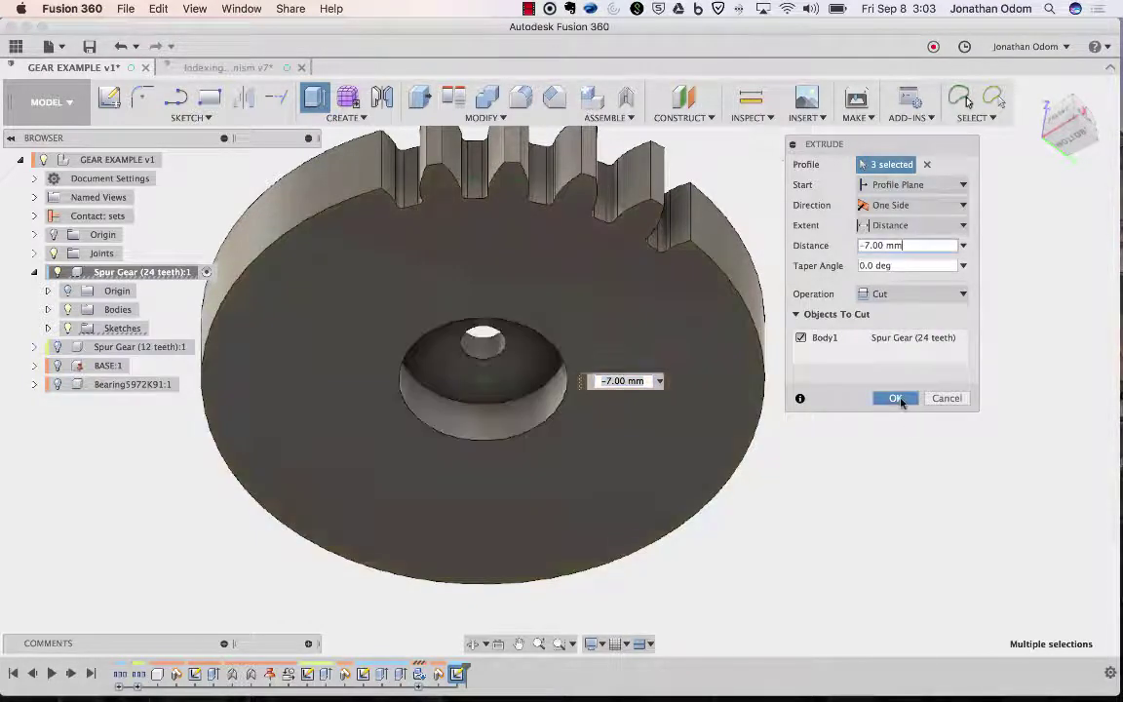
click(57, 384)
shift+middle_drag(381, 334, 350, 361)
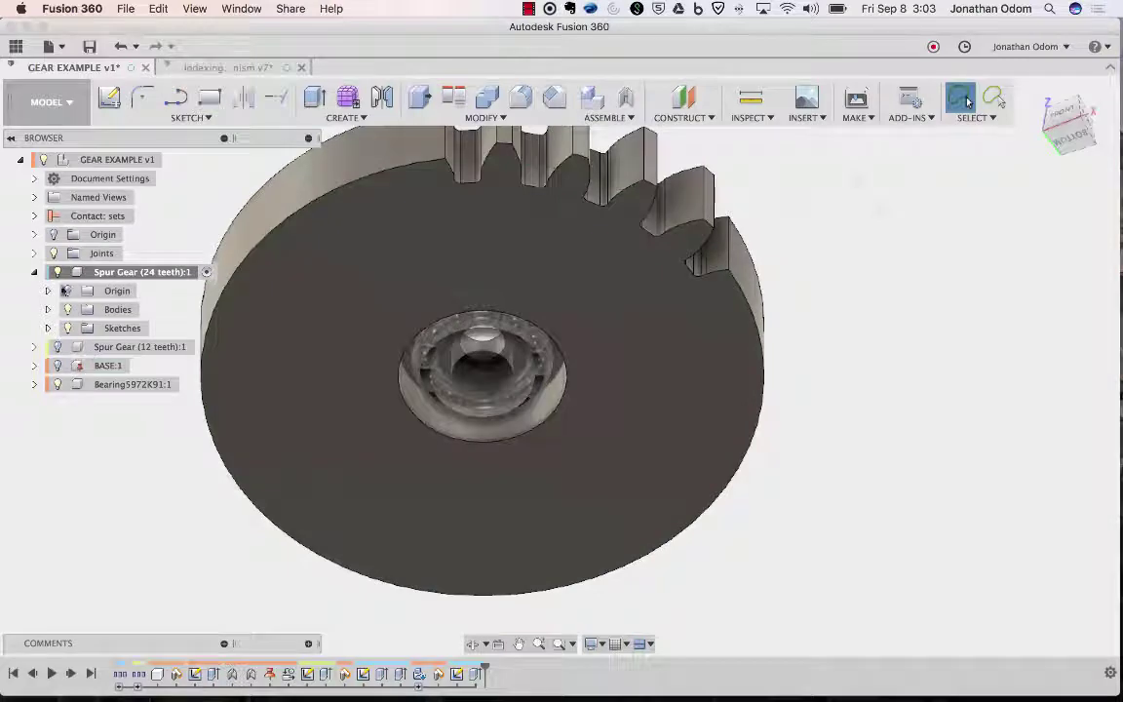
- Activate the top-level GEAR EXAMPLE assembly and show the Spur Gear (12 teeth) component
click(34, 271)
click(100, 159)
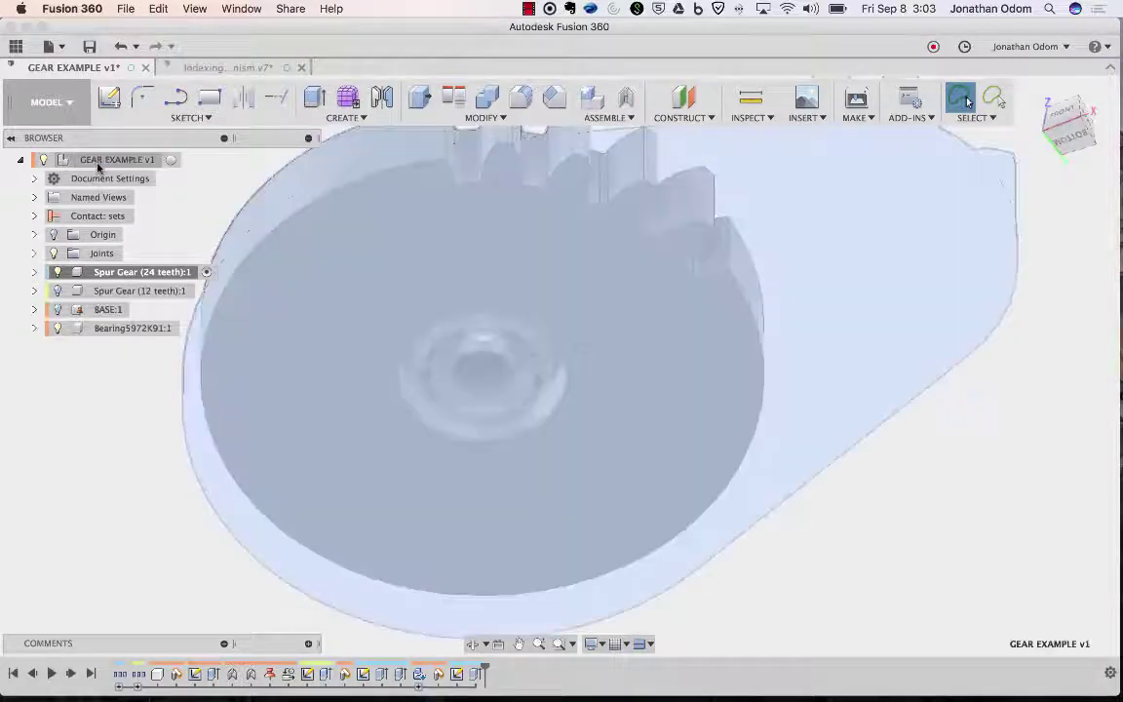
right_click(101, 156)
click(146, 153)
shift+middle_drag(753, 396, 771, 449)
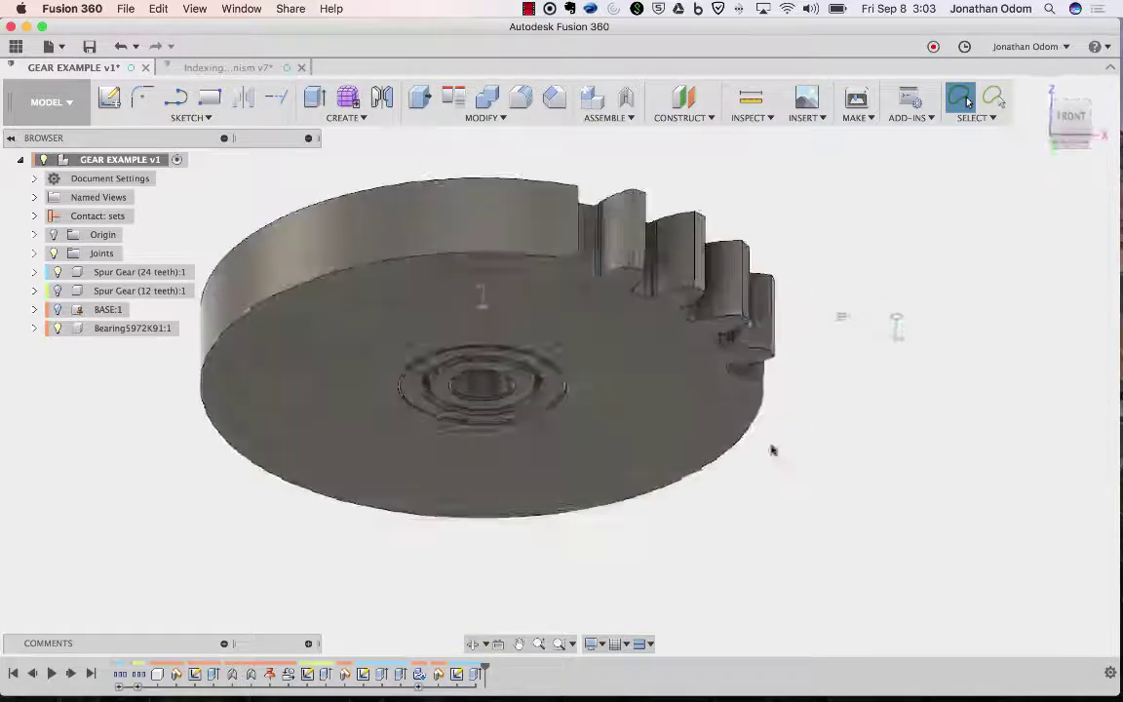
click(57, 292)
shift+middle_drag(543, 361, 633, 417)
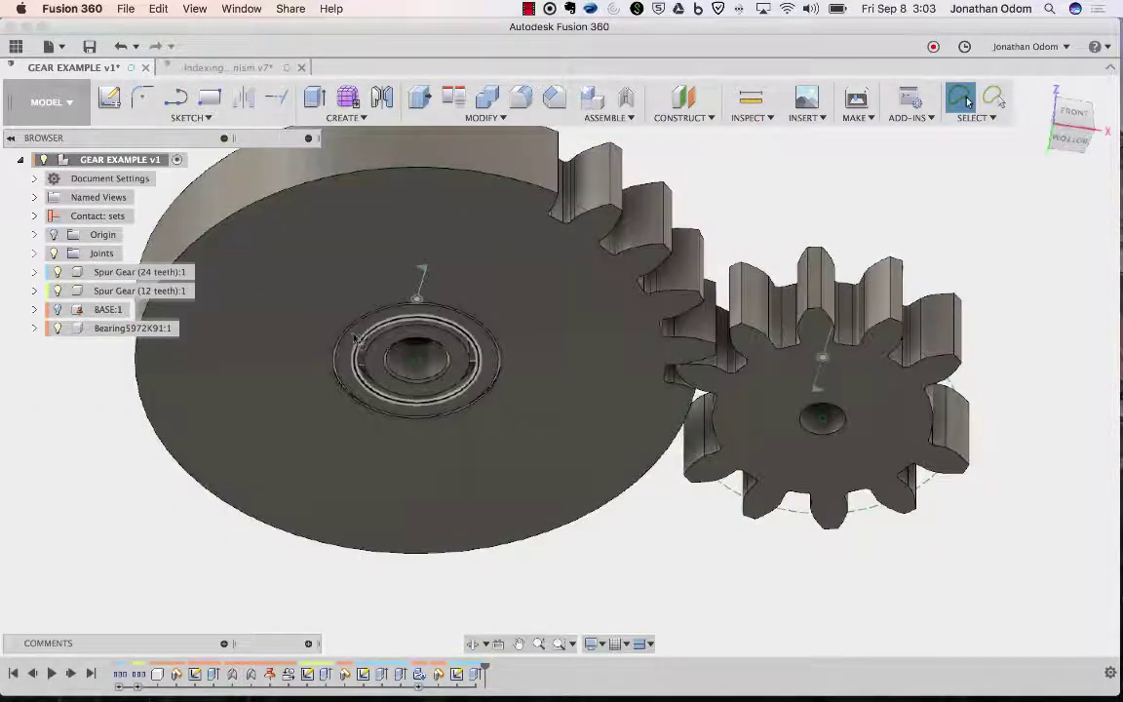
- Paste a copy of the bearing and move it Point to Point from the 24-tooth gear's centre to the 12-tooth gear's hole centre
click(86, 329)
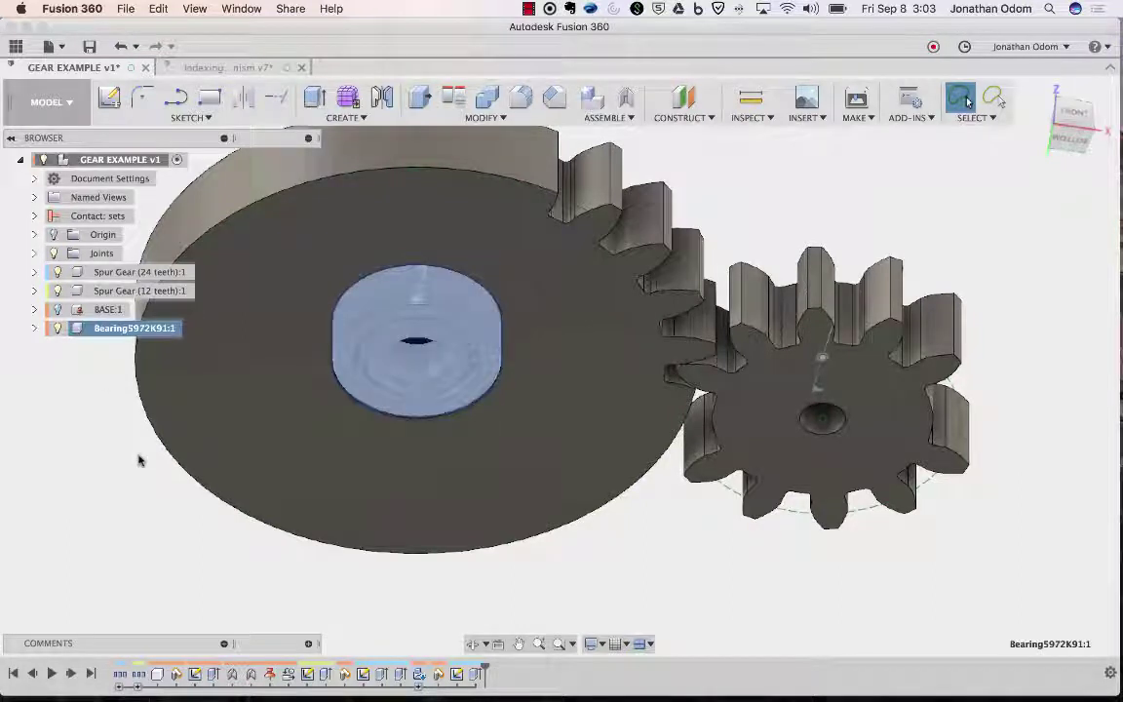
key(super+c)
key(super+v)
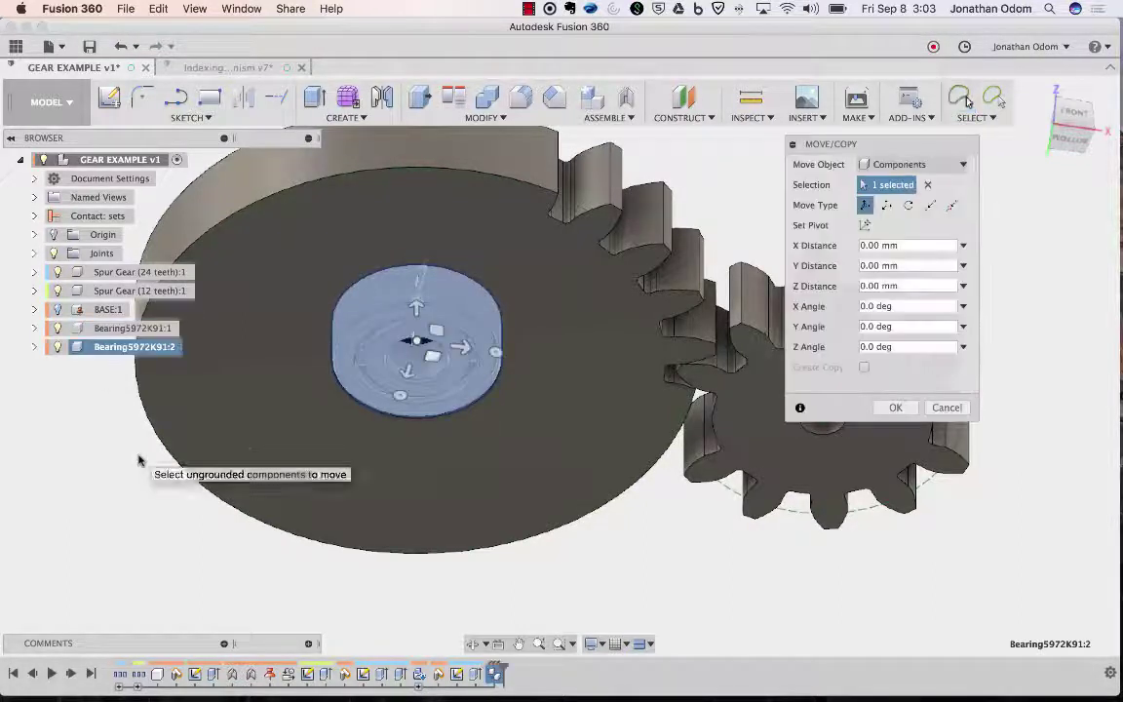
click(931, 205)
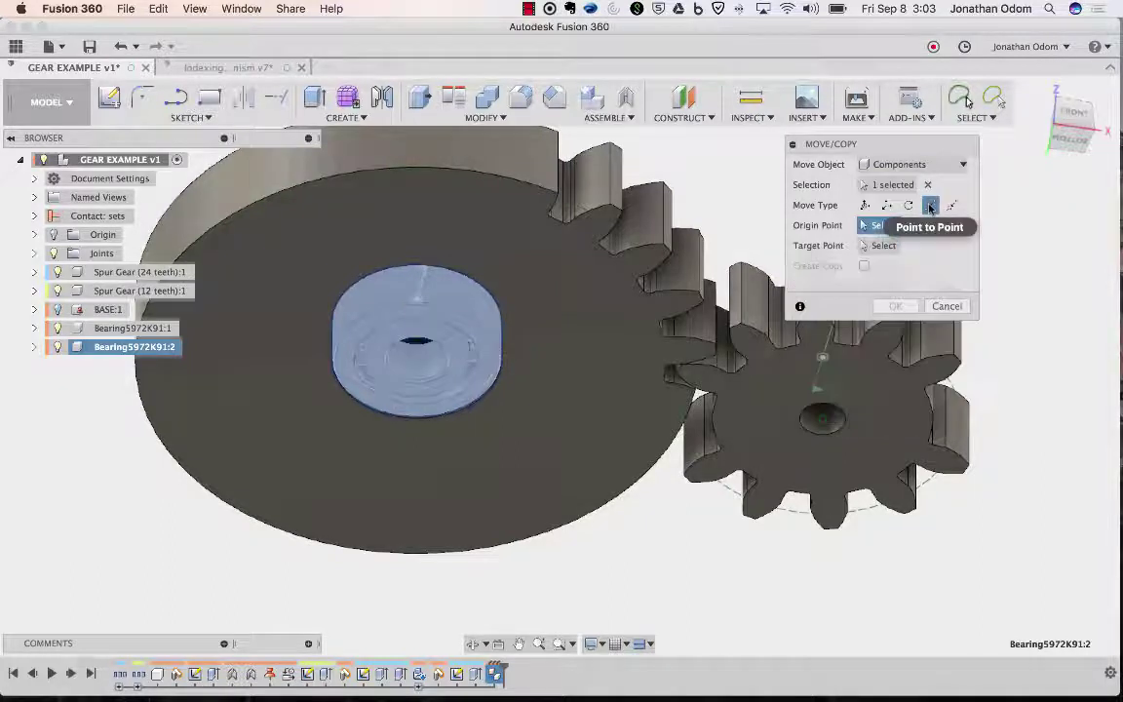
click(485, 174)
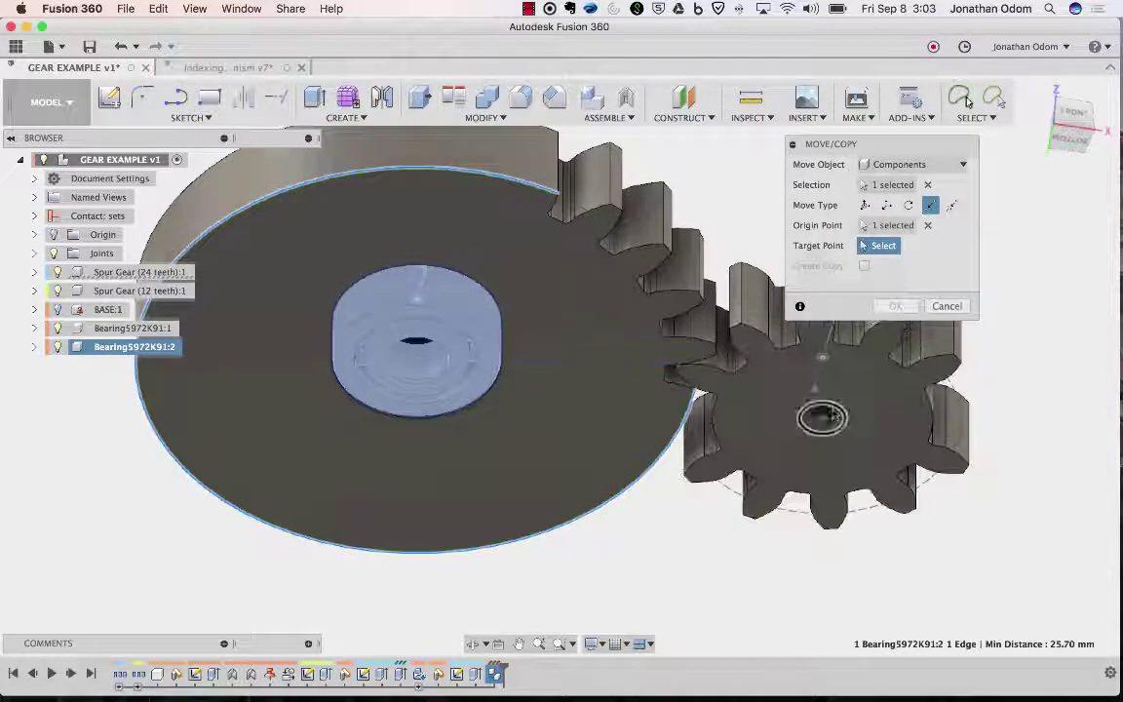
click(833, 413)
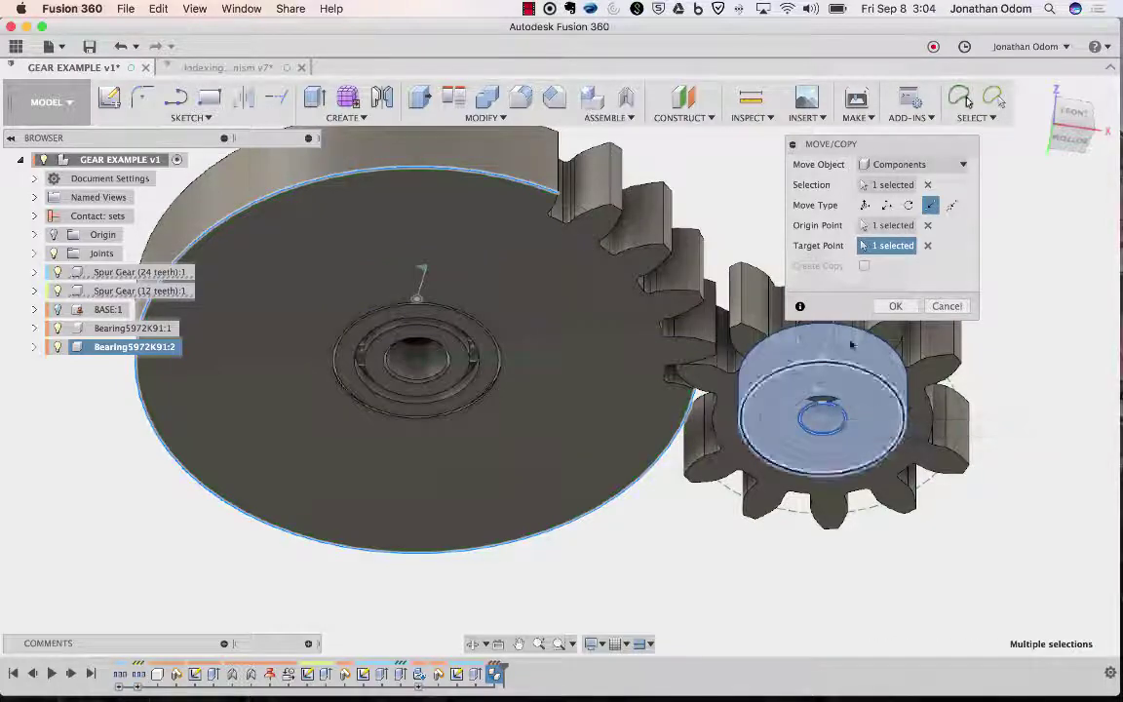
click(894, 305)
- Activate the Spur Gear (12 teeth) component and start a new sketch on its underside face
shift+scroll(931, 291, down, 5)
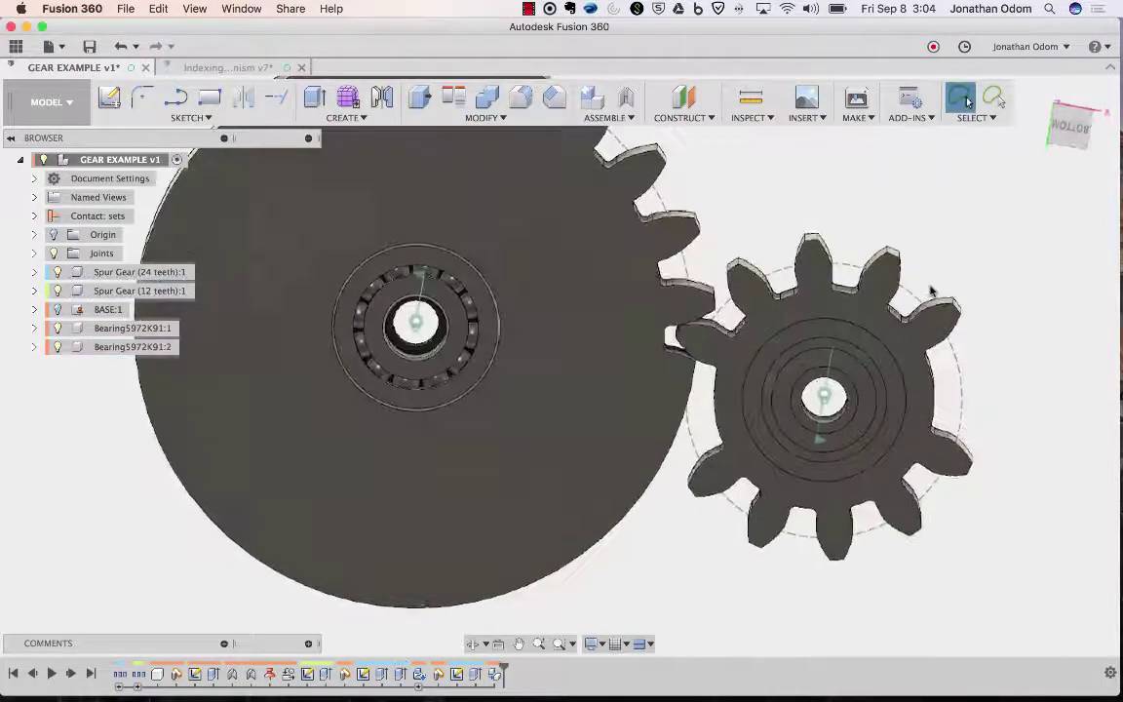
shift+scroll(931, 290, up, 8)
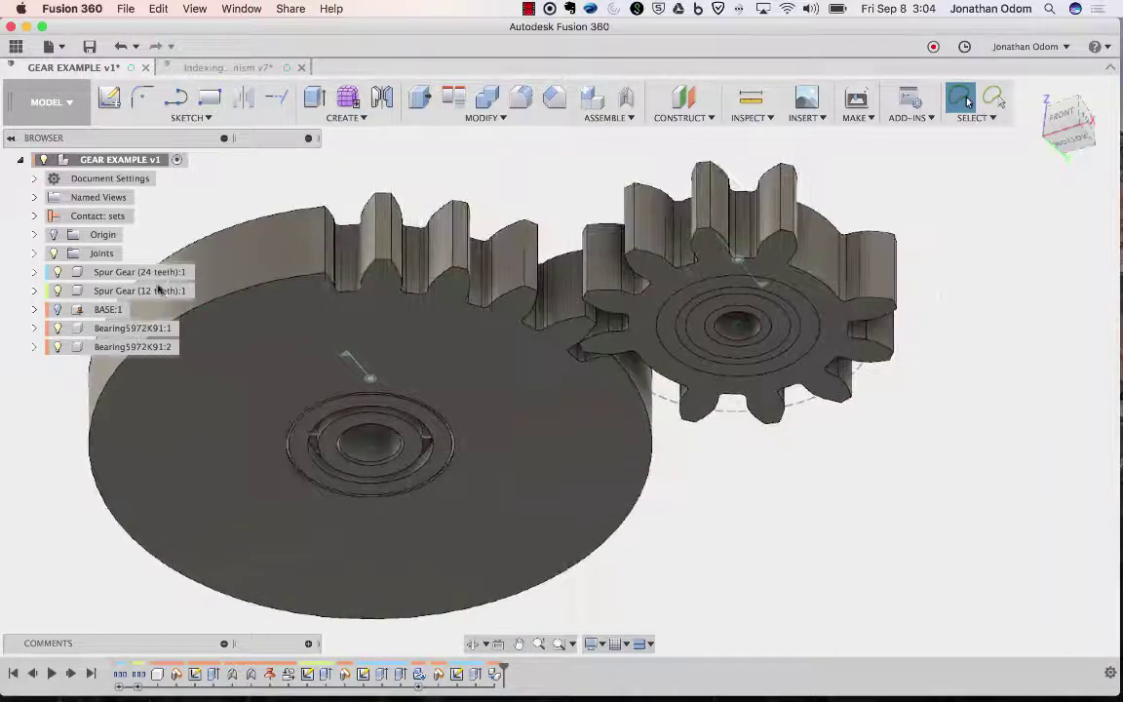
click(123, 291)
right_click(124, 291)
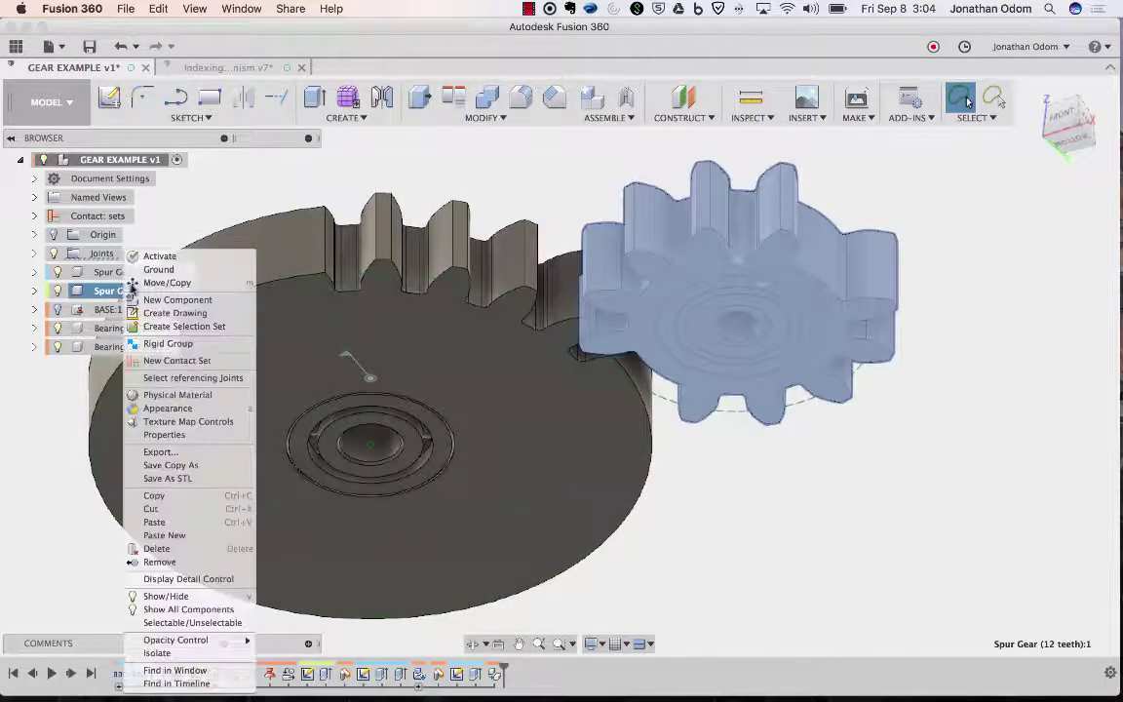
click(139, 236)
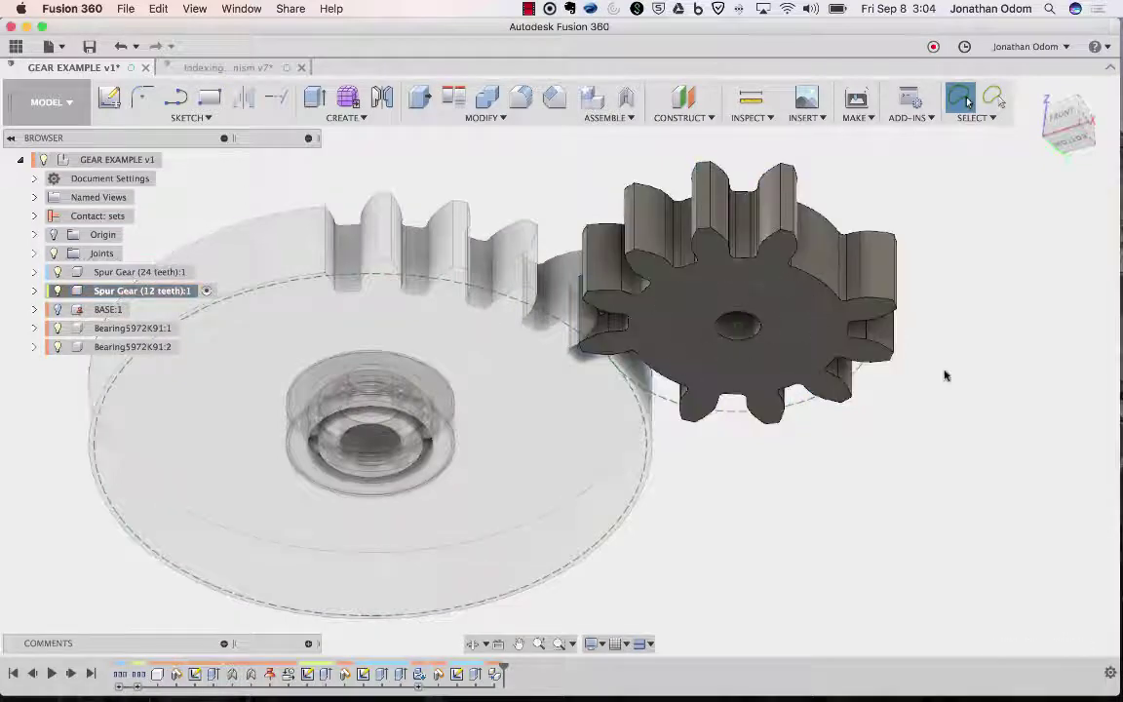
click(109, 98)
click(826, 309)
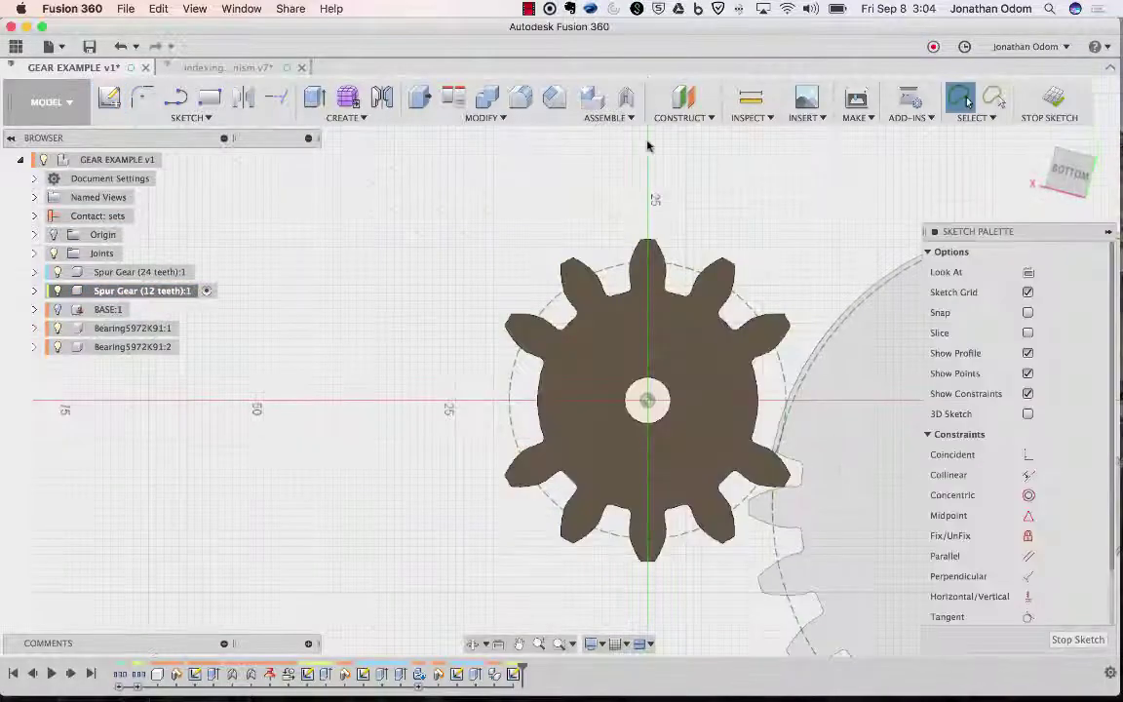
- Project the copied bearing's outer ring body into the 12-tooth gear's sketch, with the selection filter set to Bodies
click(207, 118)
mouse_move(278, 479)
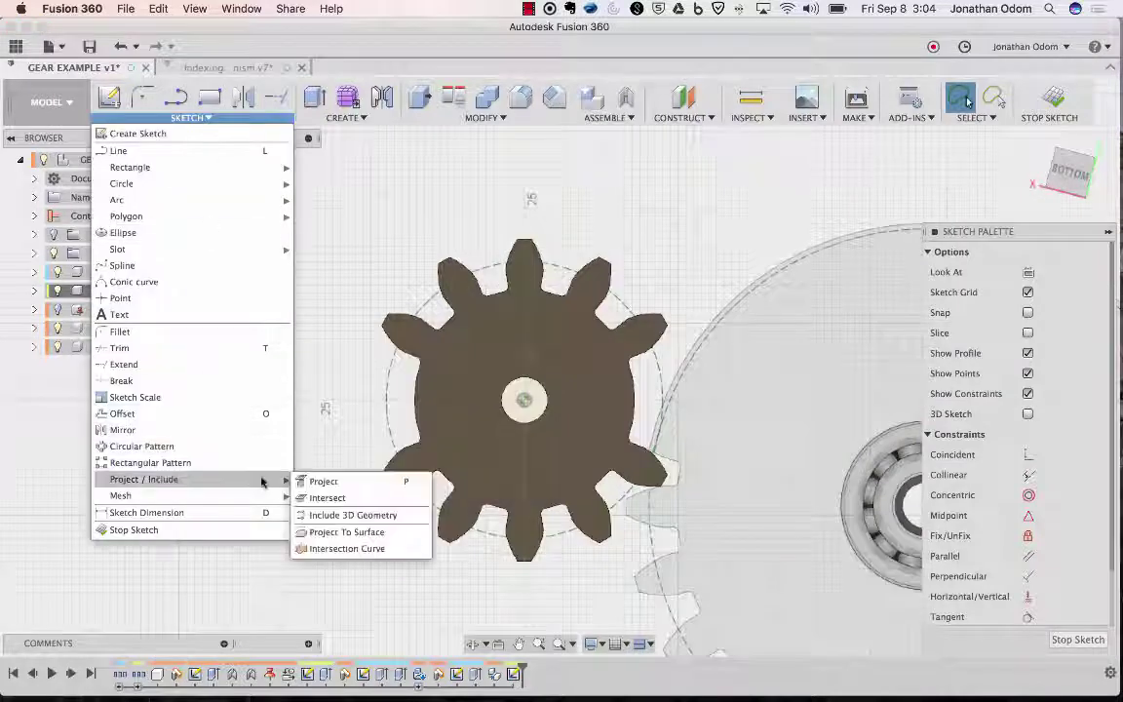
click(322, 482)
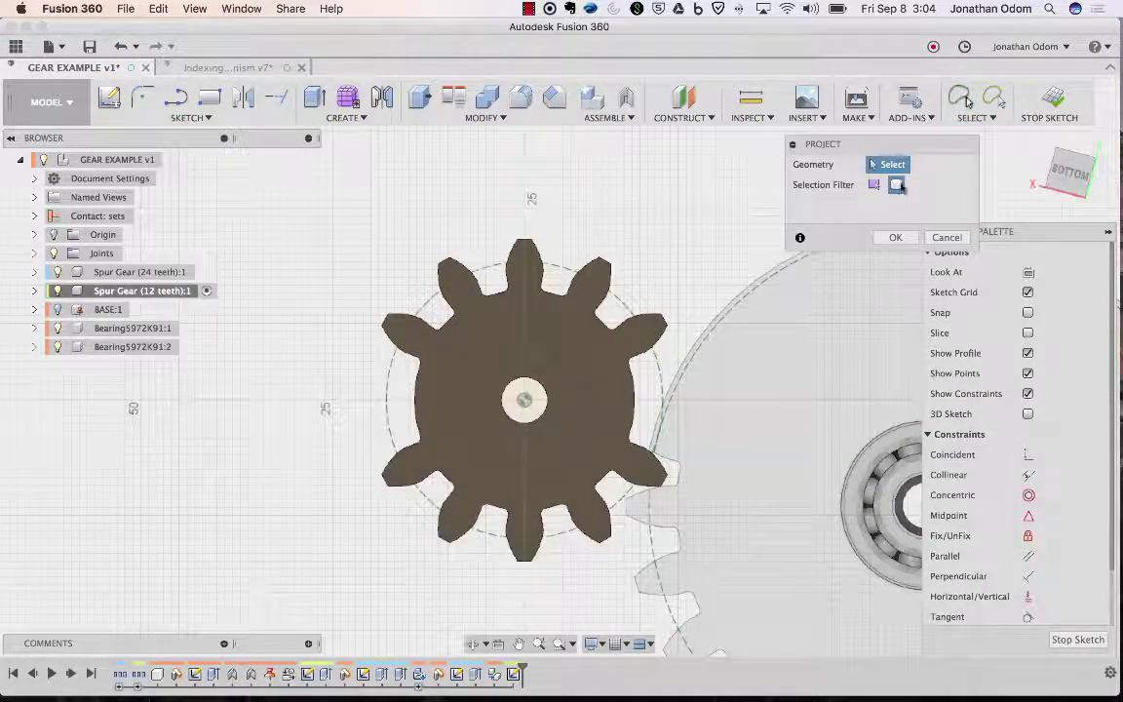
click(579, 360)
click(895, 236)
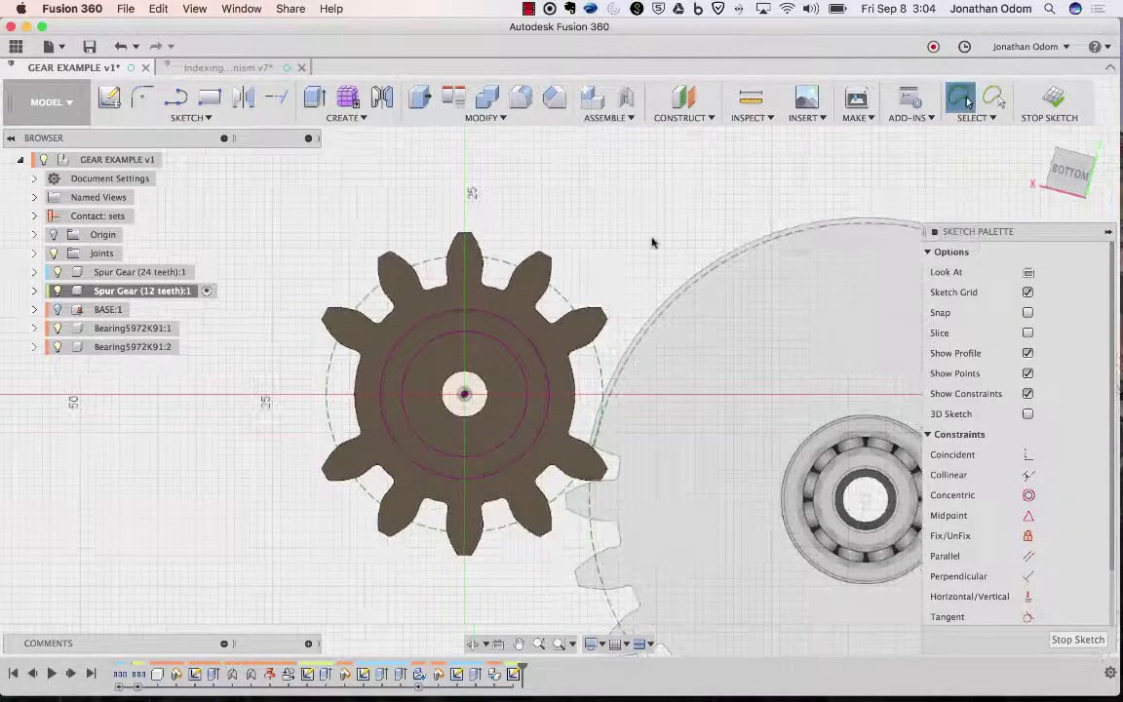
- Start an Extrude with the three concentric profiles inside the projected outer circle on the 12-tooth gear
click(314, 97)
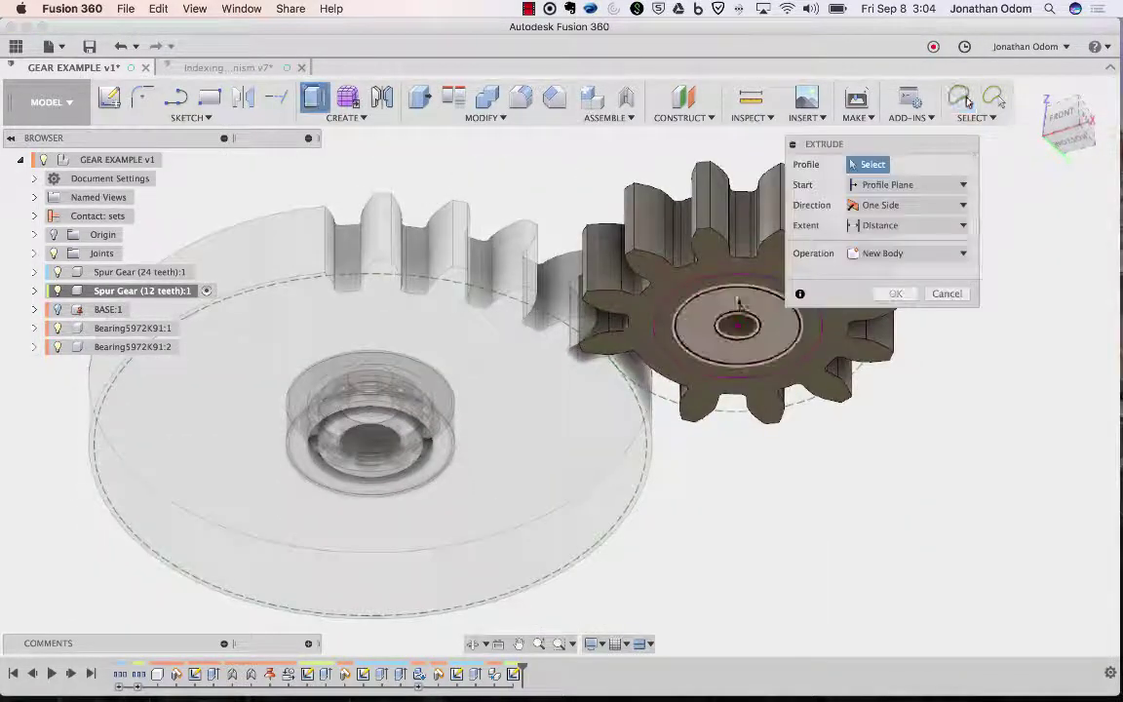
click(694, 321)
click(731, 327)
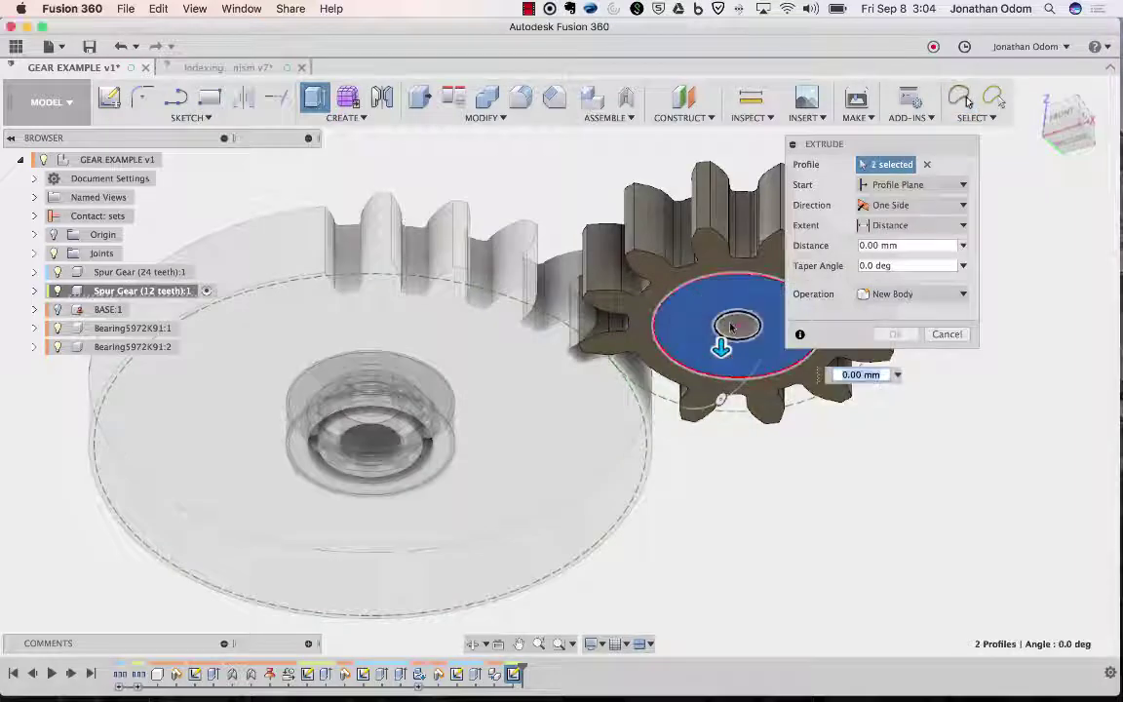
click(731, 328)
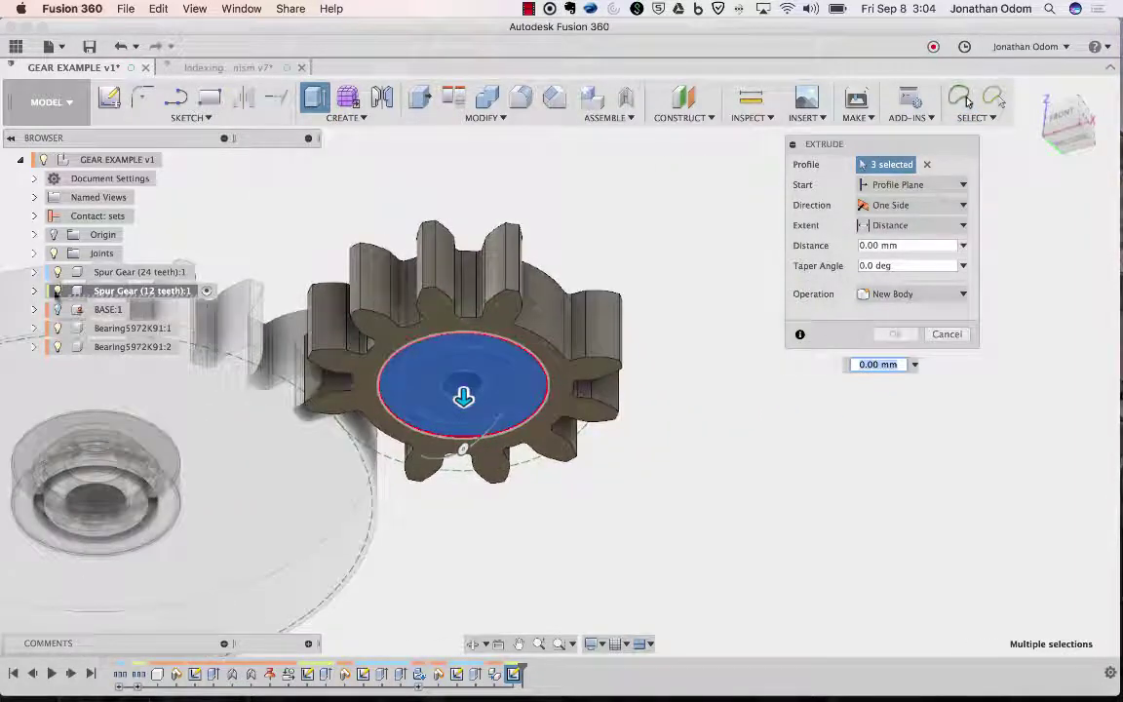
- Hide the 12-tooth gear, extend the extrude To Object at the bearing's top ring face, and switch the extent to Distance at -7 mm
click(57, 291)
shift+middle_drag(504, 246, 741, 268)
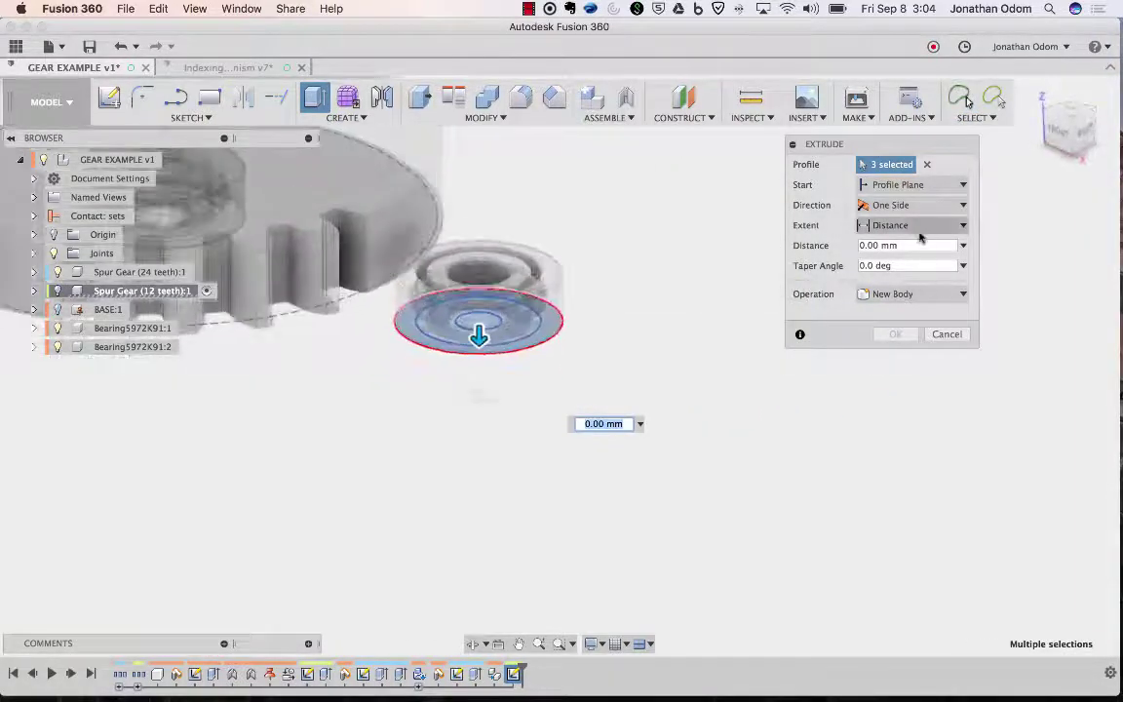
click(919, 232)
click(918, 260)
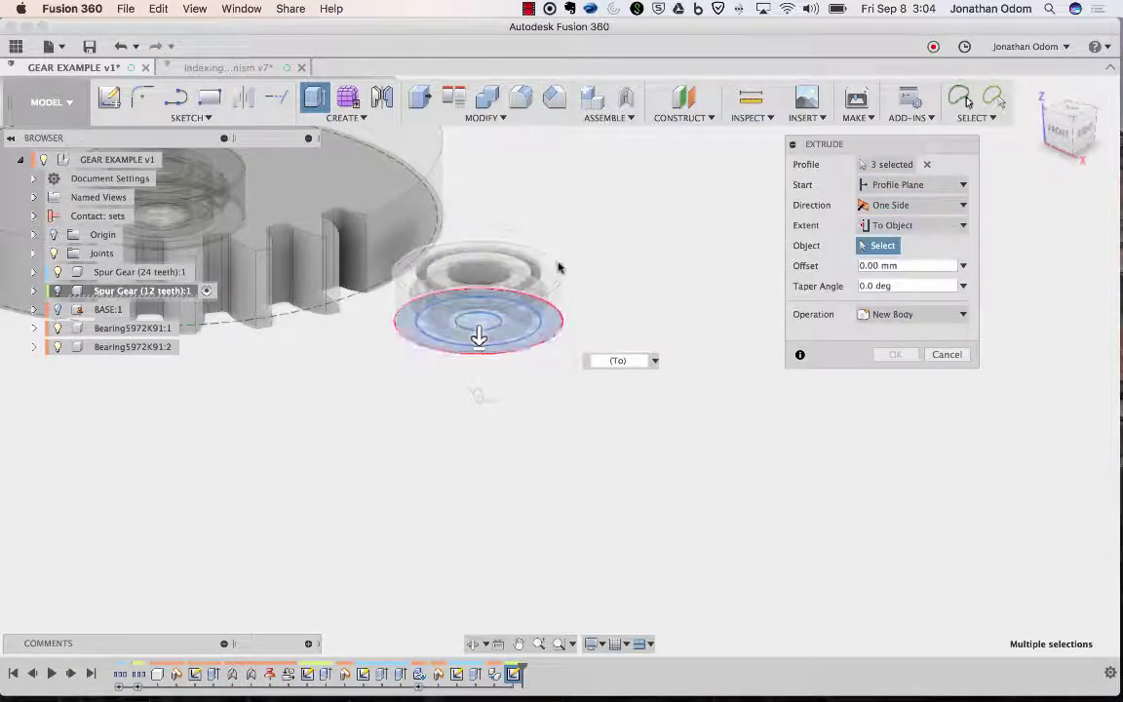
click(495, 247)
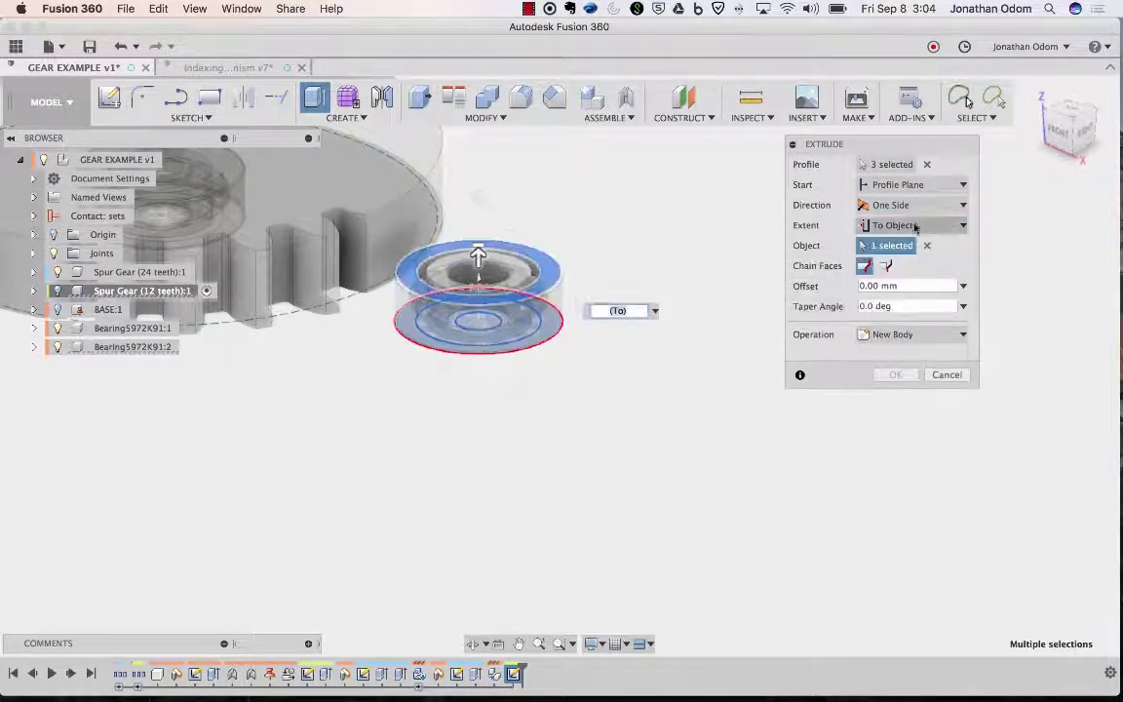
click(914, 225)
click(890, 244)
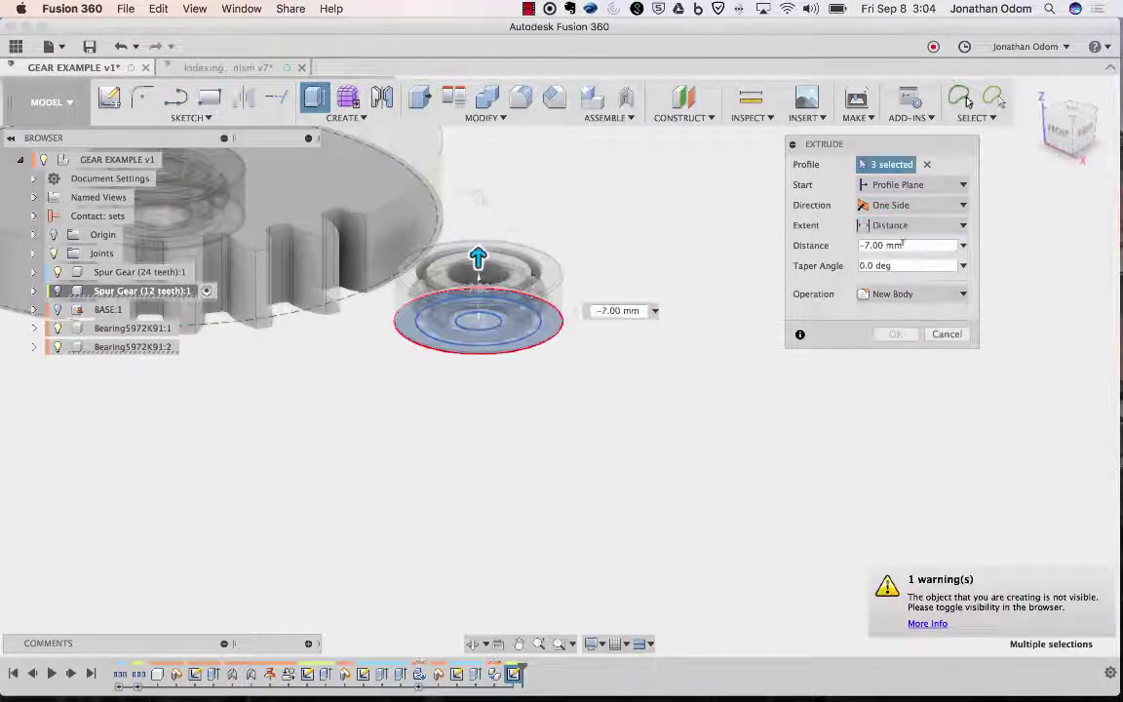
- Show the 12-tooth gear and cut the -7 mm pocket into it, hiding the copied bearing during the cut and showing it again
click(56, 290)
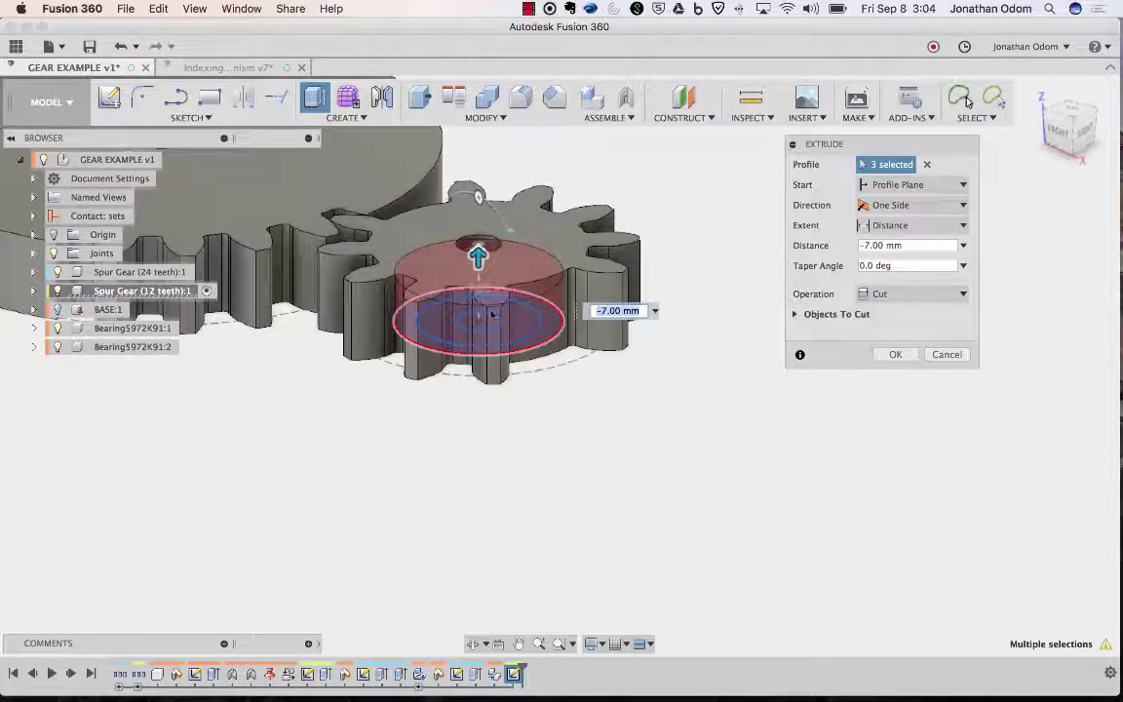
click(58, 346)
shift+scroll(373, 392, down, 10)
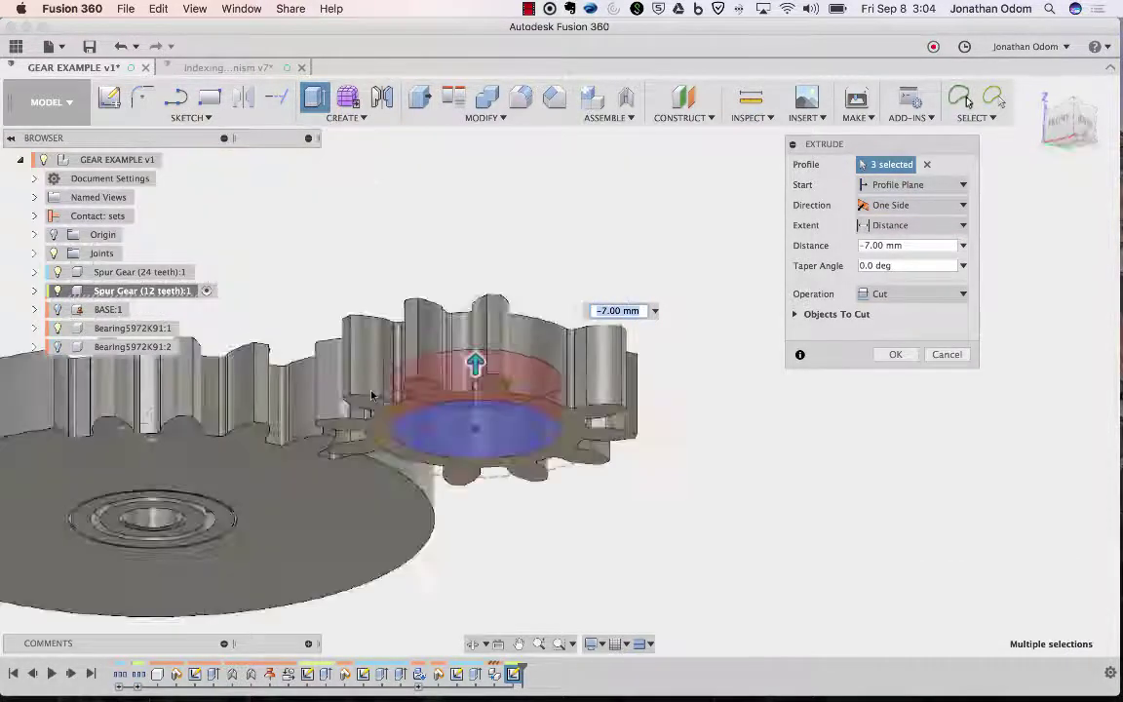
scroll(582, 377, down, 5)
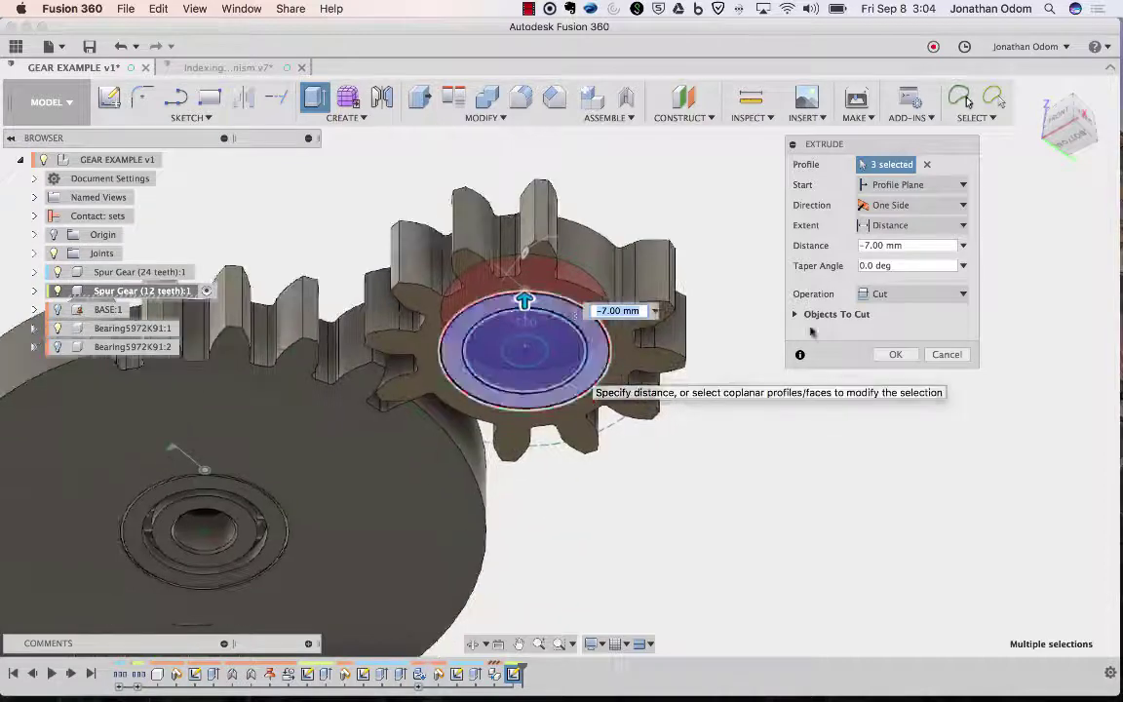
click(900, 357)
click(57, 346)
shift+scroll(267, 254, up, 5)
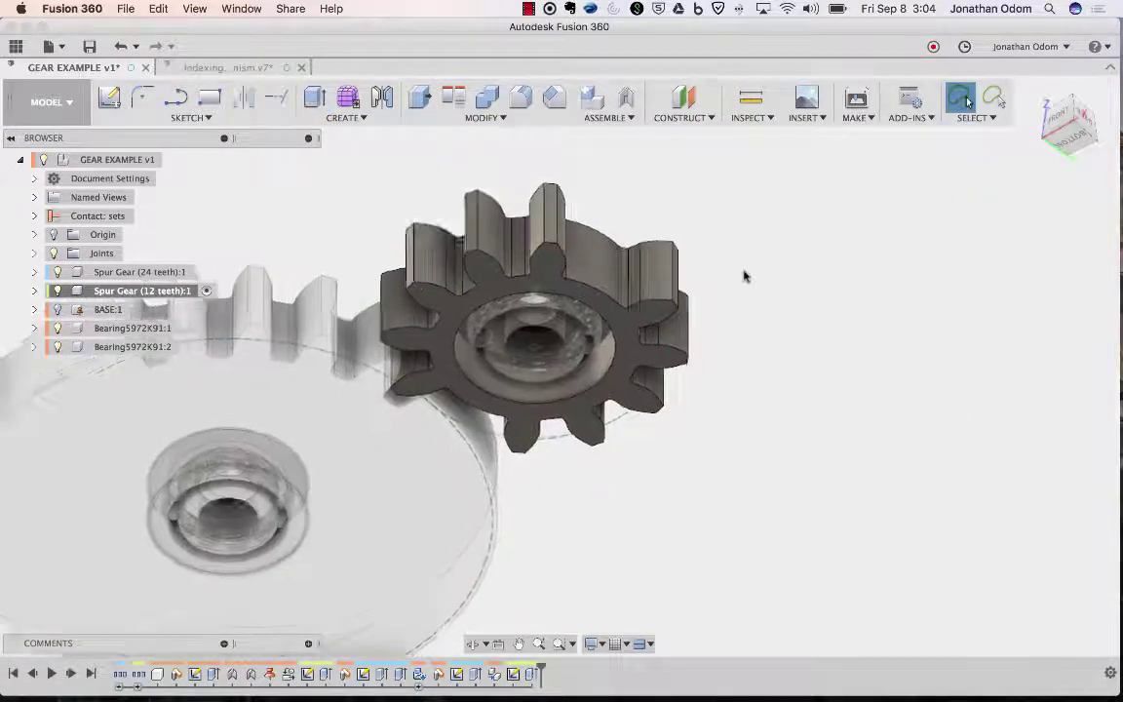
- Activate the top-level GEAR EXAMPLE v1 component and look at both gears from above and below
right_click(118, 160)
click(148, 160)
click(653, 215)
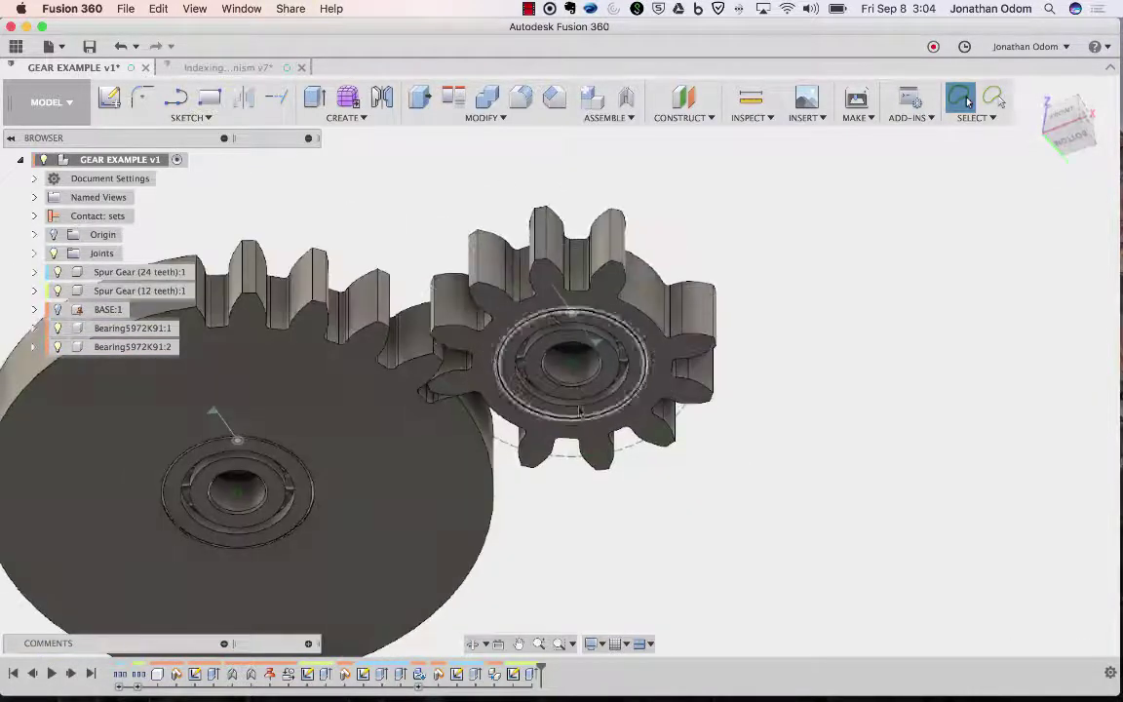
shift+scroll(752, 166, up, 10)
shift+scroll(752, 165, up, 10)
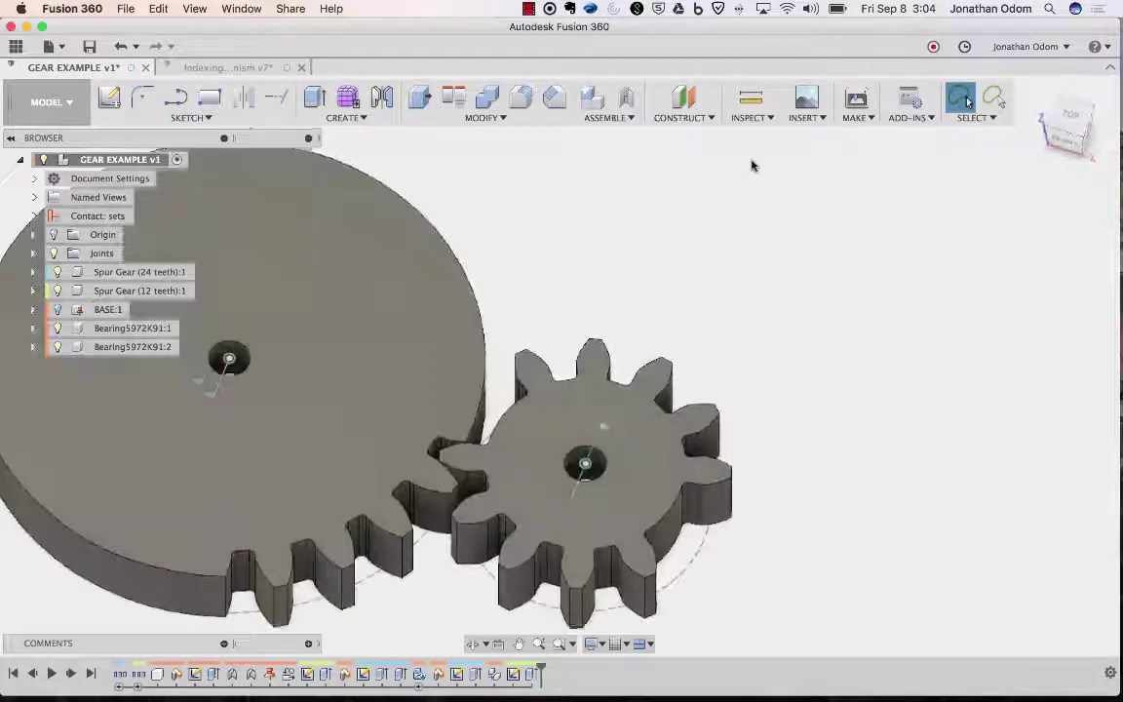
shift+scroll(752, 166, up, 10)
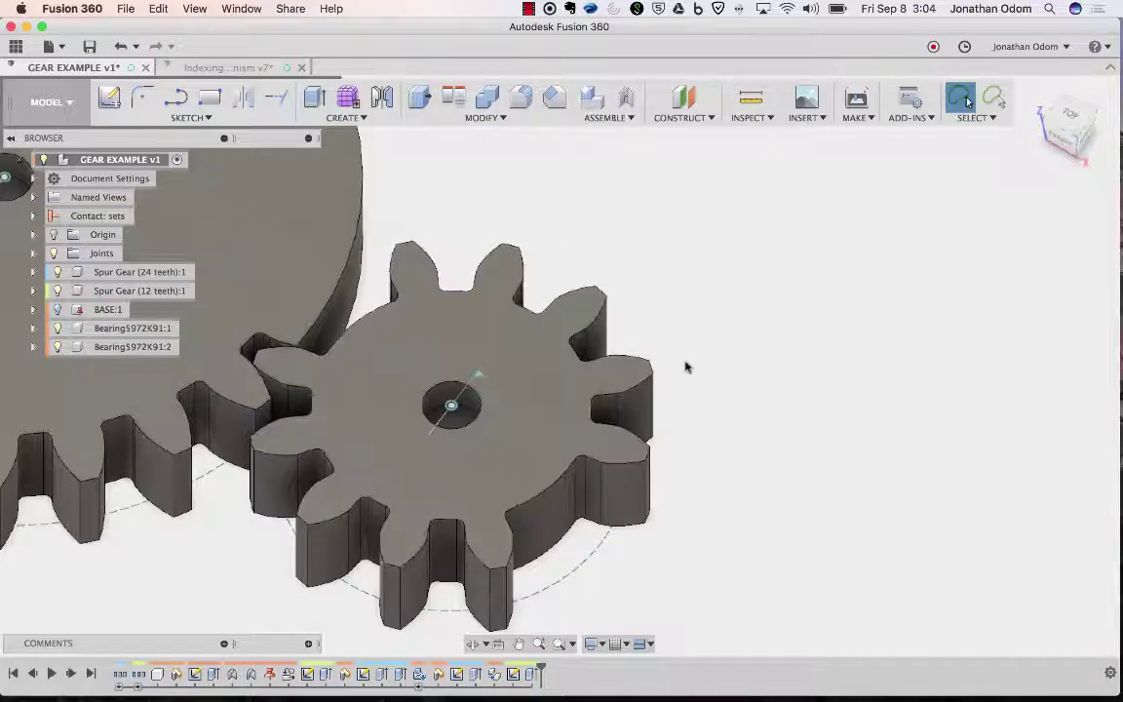
shift+scroll(686, 366, down, 10)
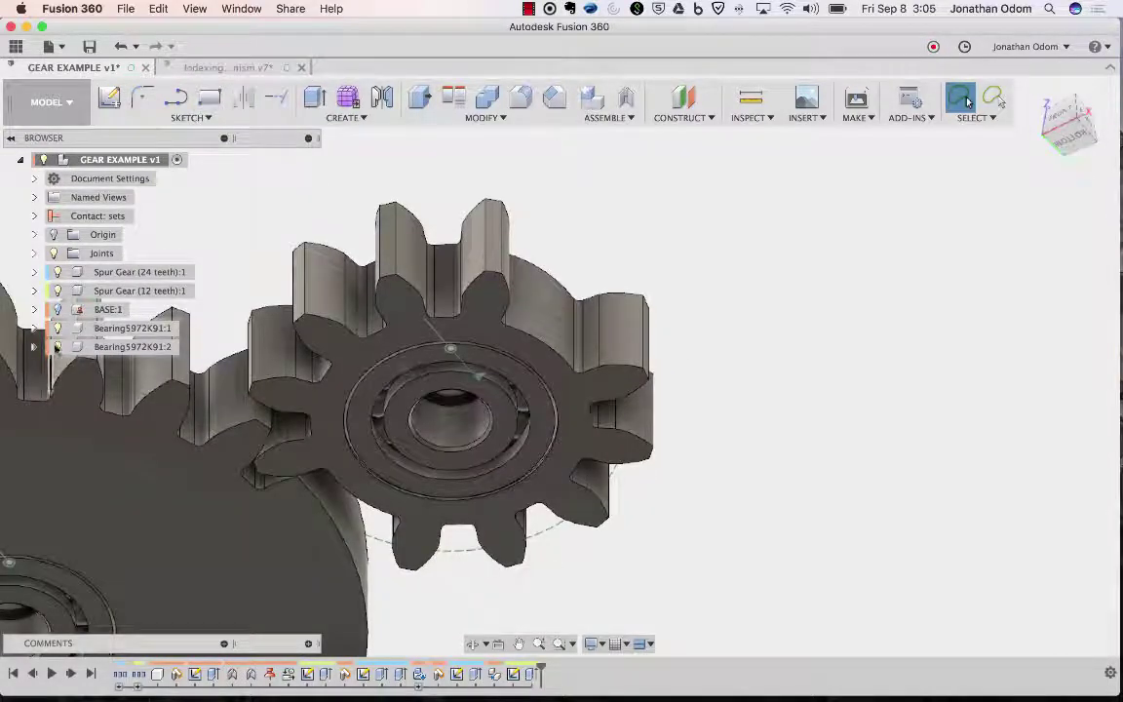
- Hide the copied bearing to inspect the pocket in the 12-tooth gear, and show the bearing again
click(56, 327)
shift+scroll(518, 377, down, 4)
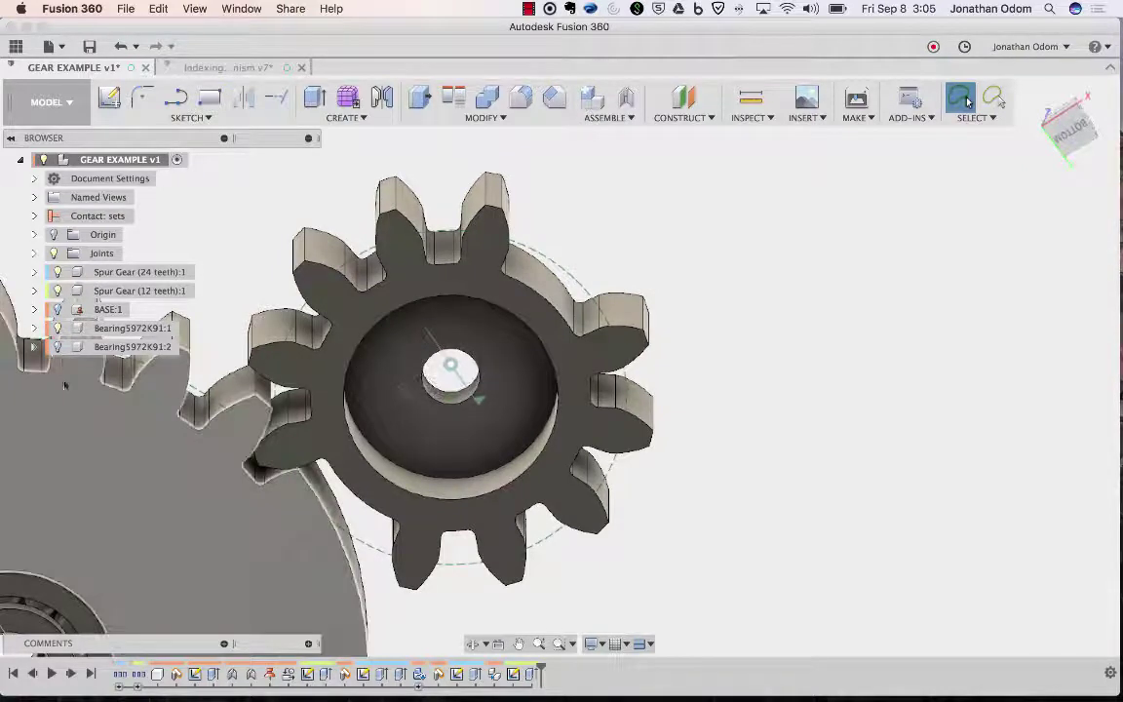
click(56, 327)
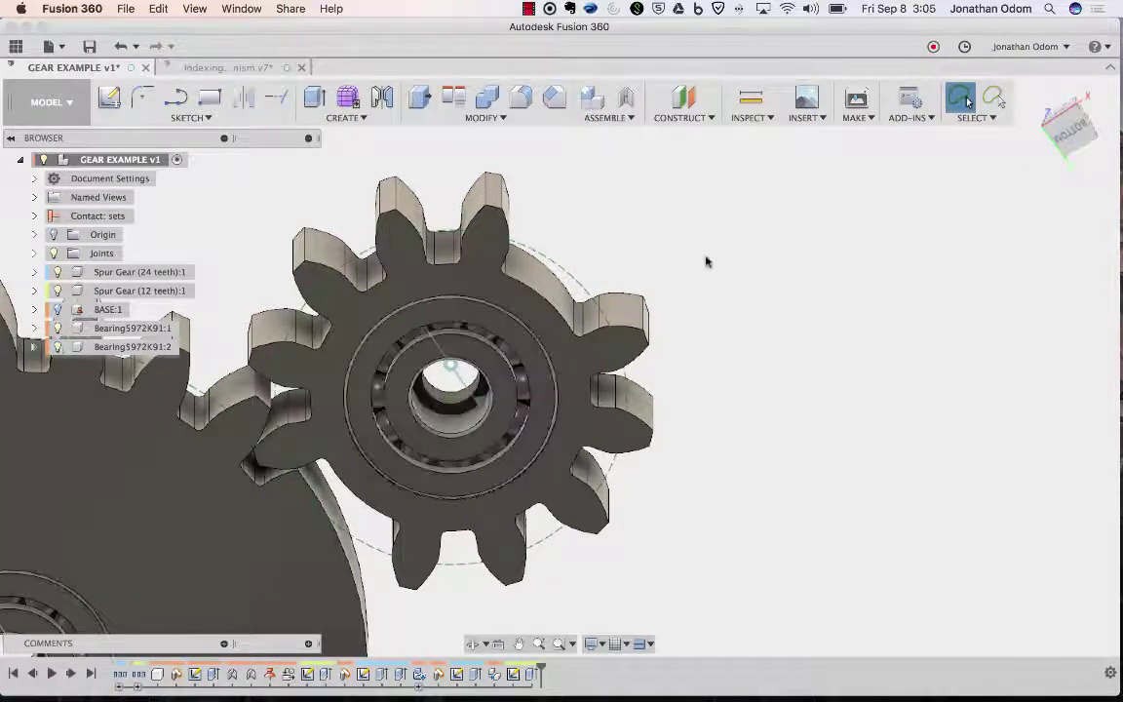
- Try to offset the cylindrical face of the 12-tooth gear's centre hole with Press Pull, using a distance of 6 mm
shift+scroll(706, 261, down, 10)
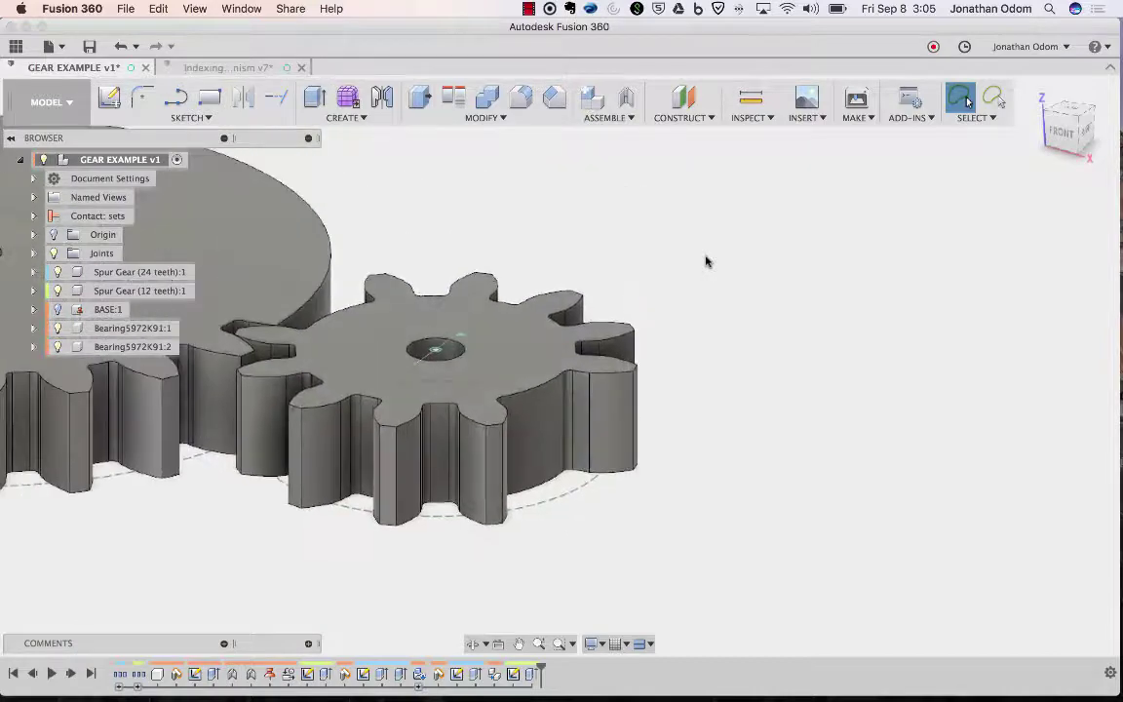
shift+scroll(707, 261, down, 3)
scroll(707, 261, down, 3)
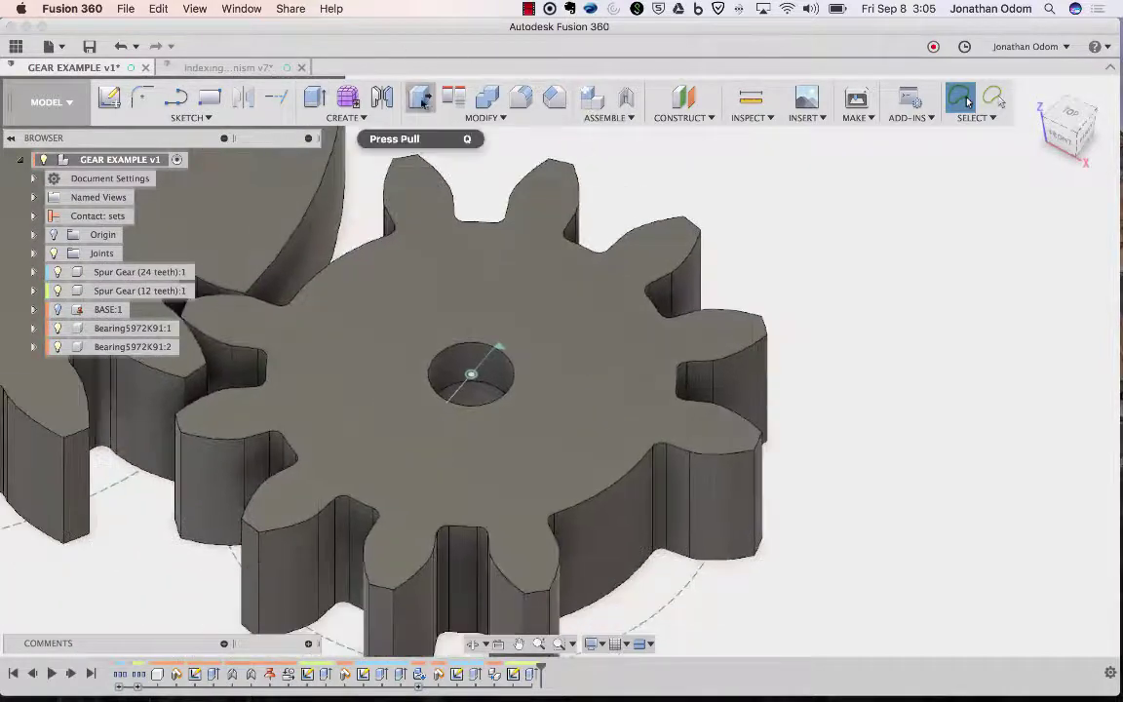
click(419, 98)
click(469, 368)
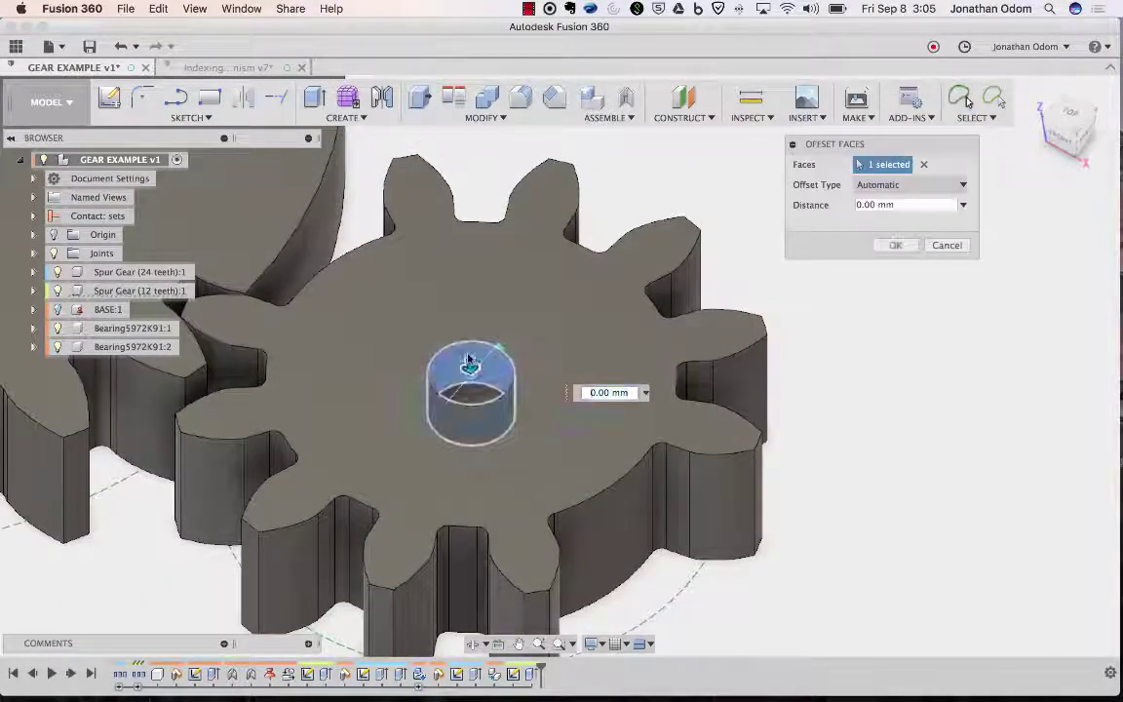
text(9)
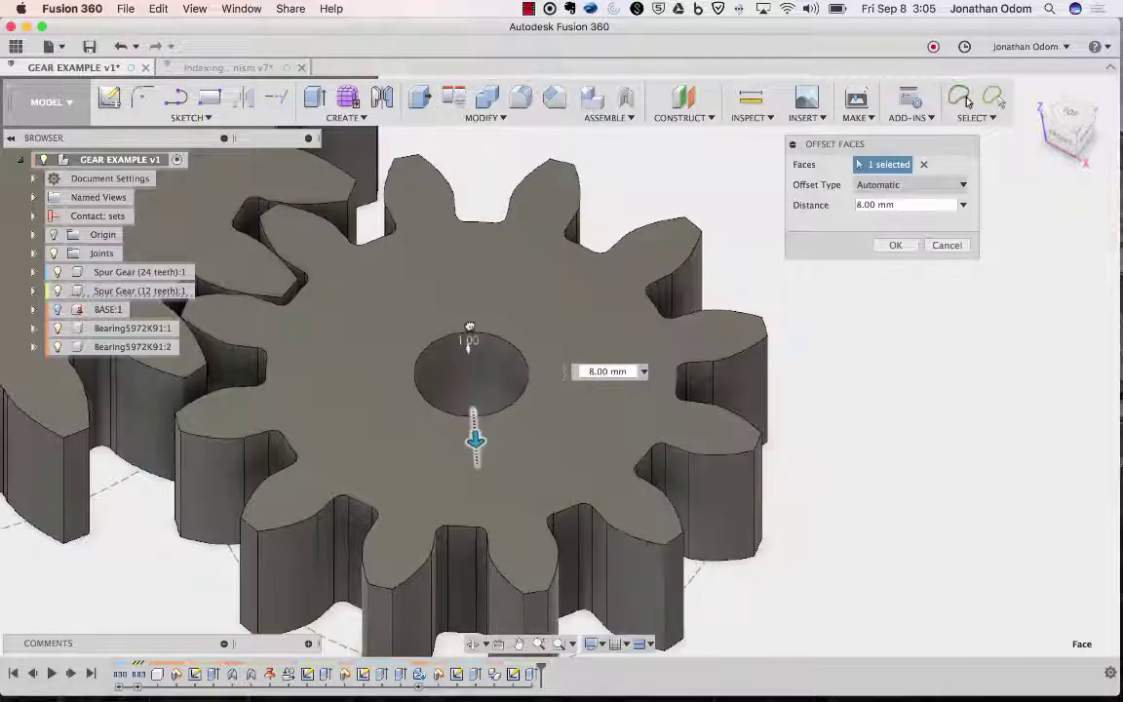
drag(470, 318, 468, 341)
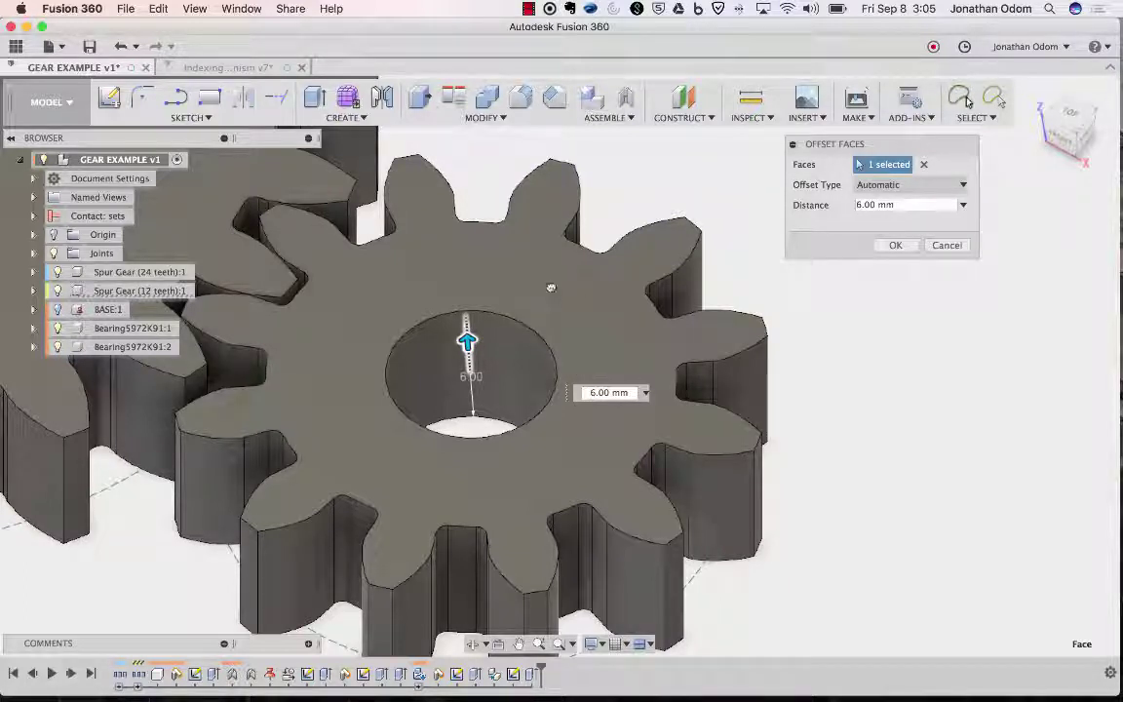
click(1073, 115)
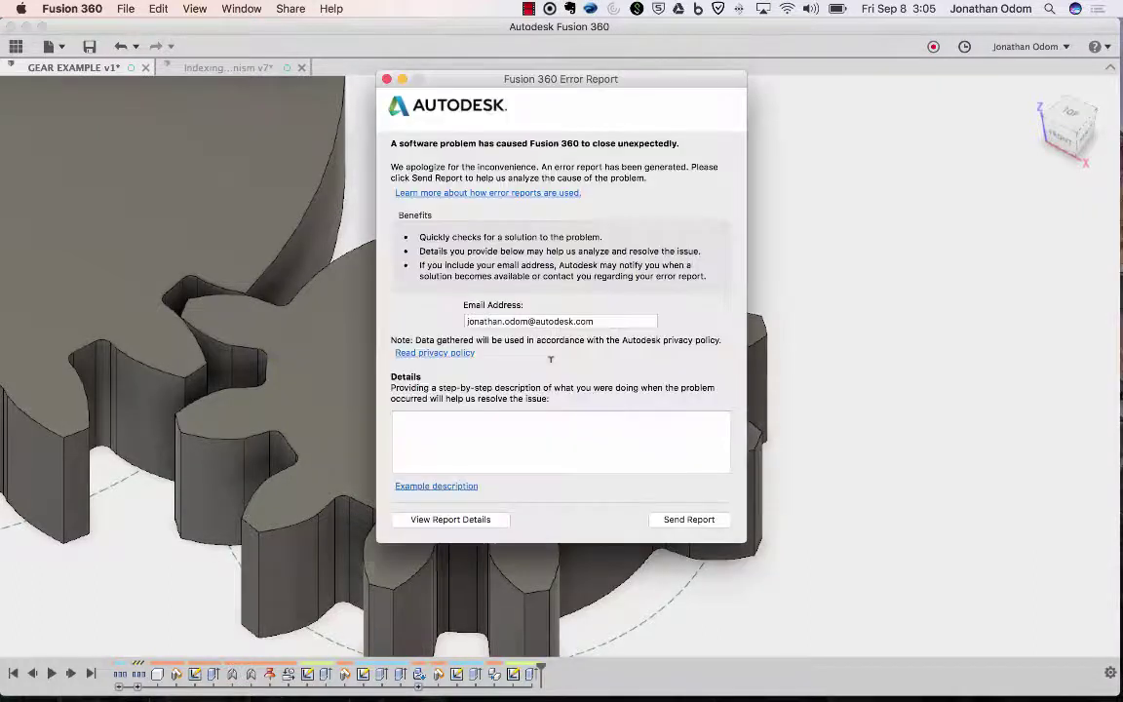
- Dismiss the error report without sending it and relaunch Fusion 360
drag(514, 88, 531, 86)
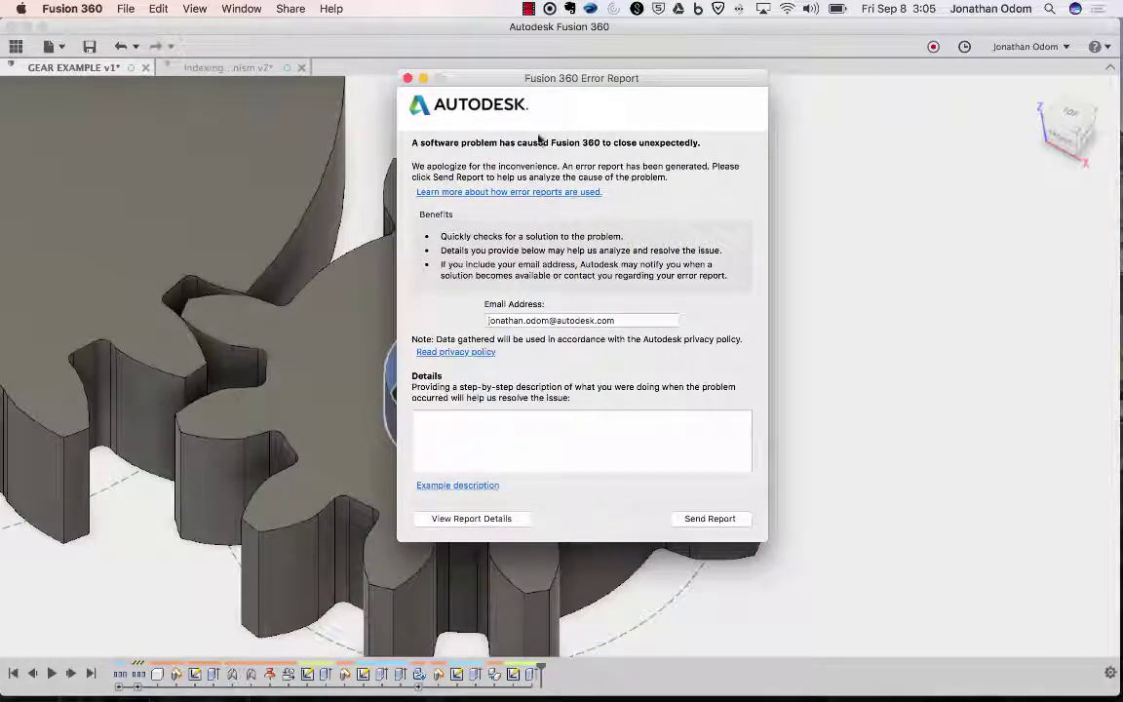
click(407, 80)
mouse_move(625, 699)
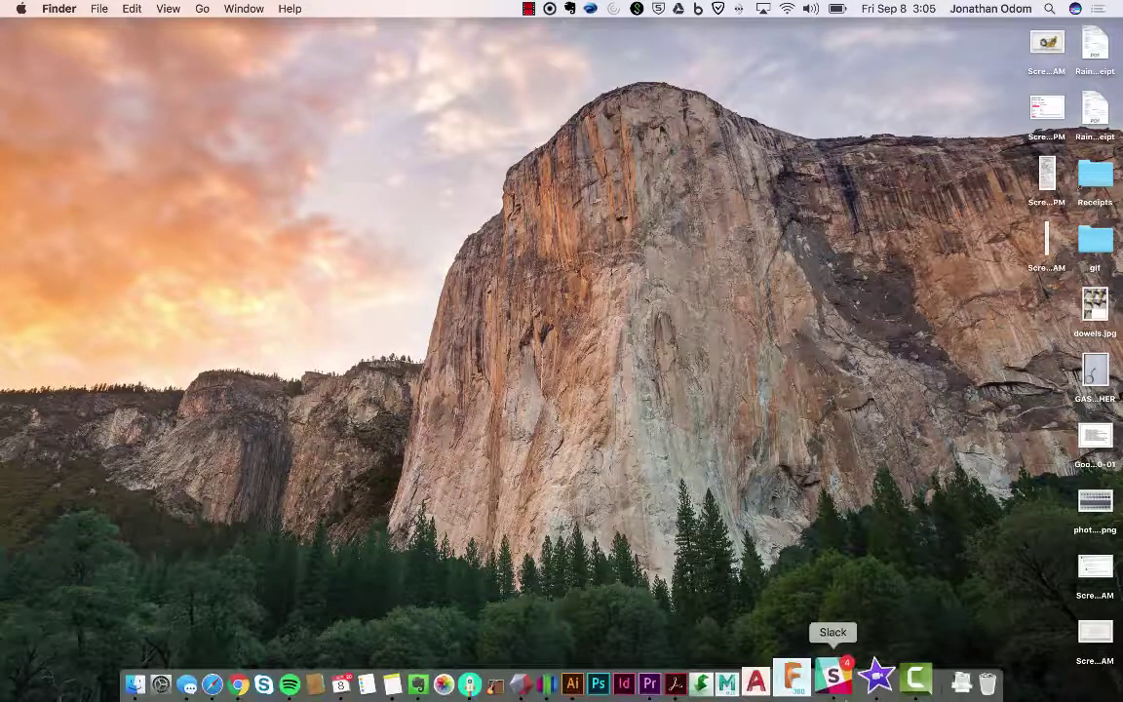
click(813, 682)
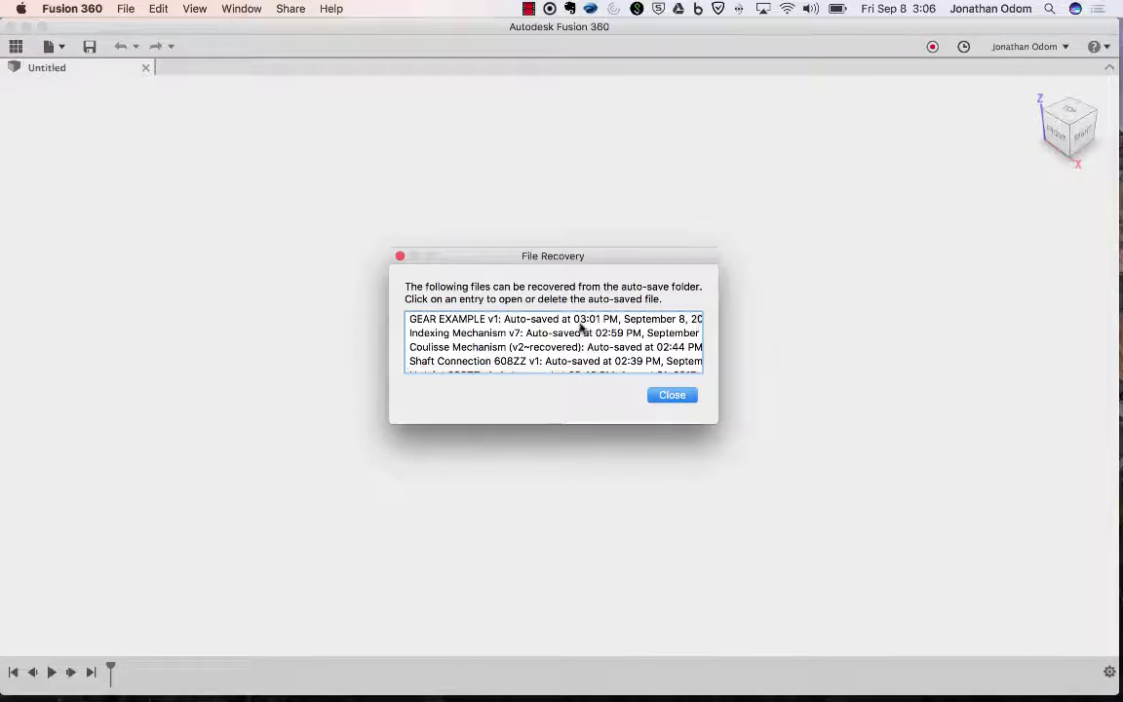
- Open the auto-saved GEAR EXAMPLE v1 from the recoverable files and close the File Recovery list
scroll(581, 327, right, 2)
scroll(576, 332, left, 2)
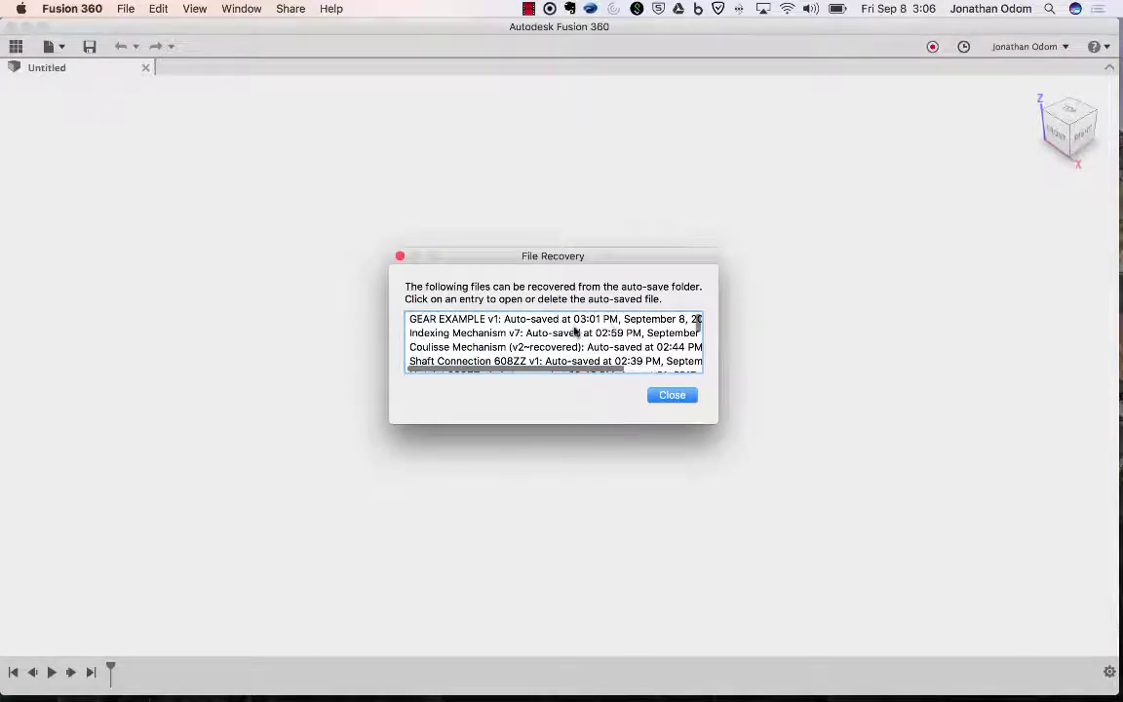
click(508, 321)
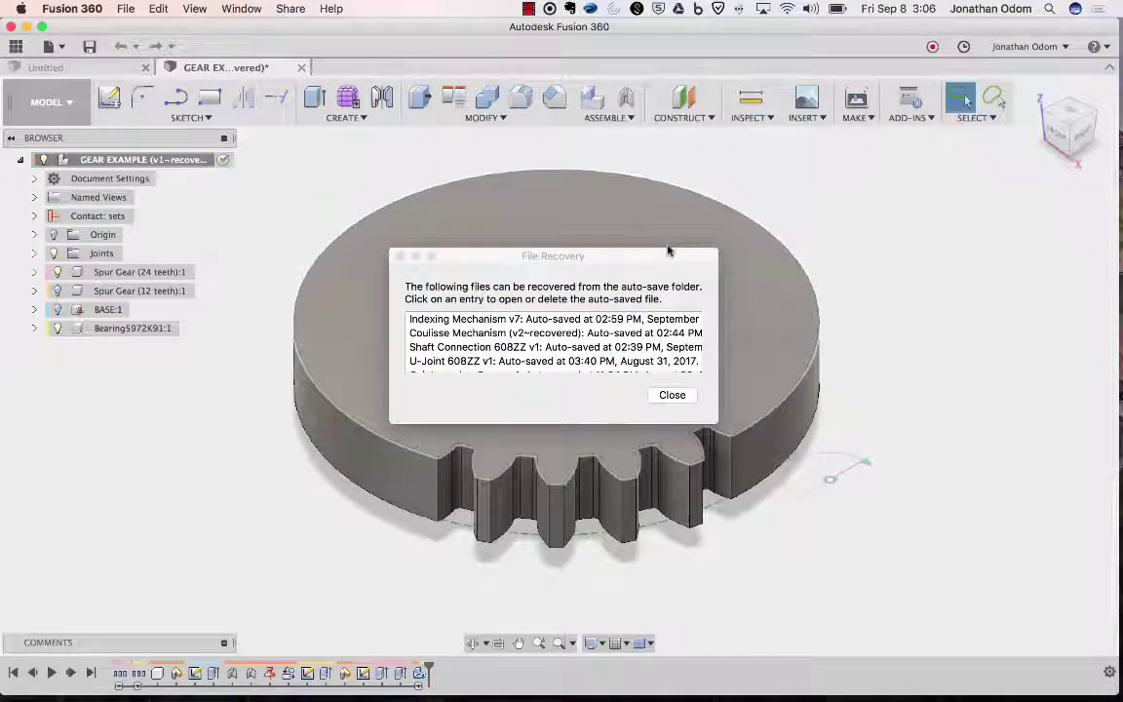
click(671, 395)
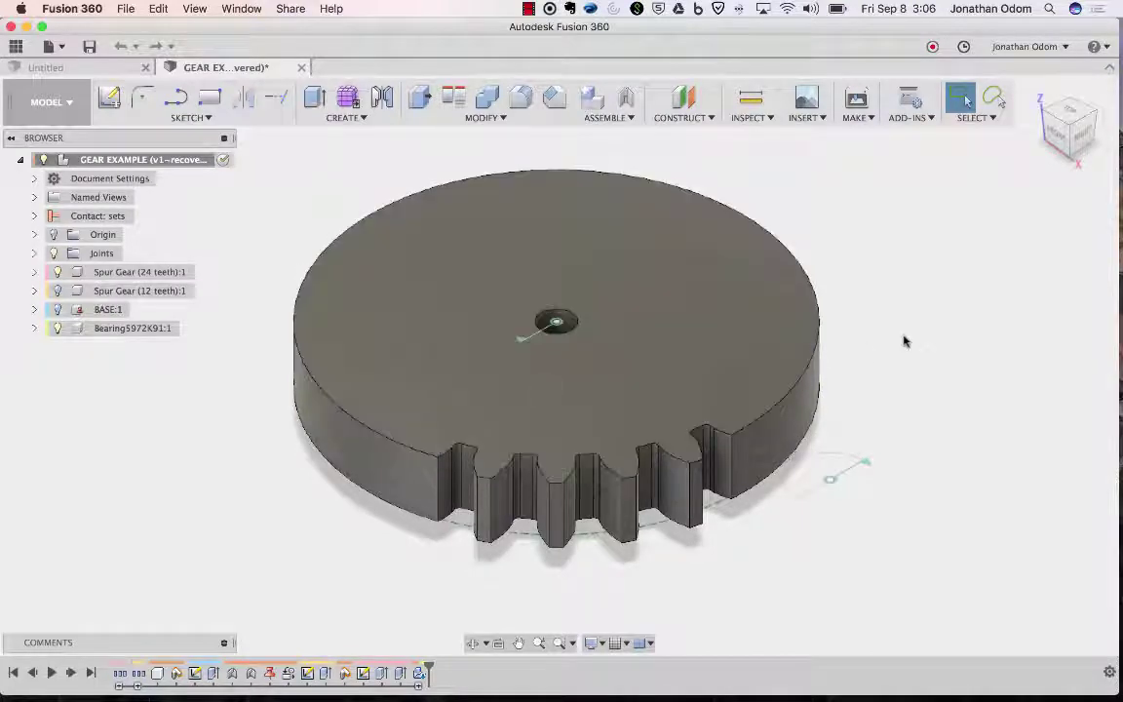
- Align the bearing's outer circular edge with the 24-tooth gear's underside rim so it sits flush and centred in the gear
shift+scroll(905, 341, down, 10)
shift+scroll(895, 324, up, 4)
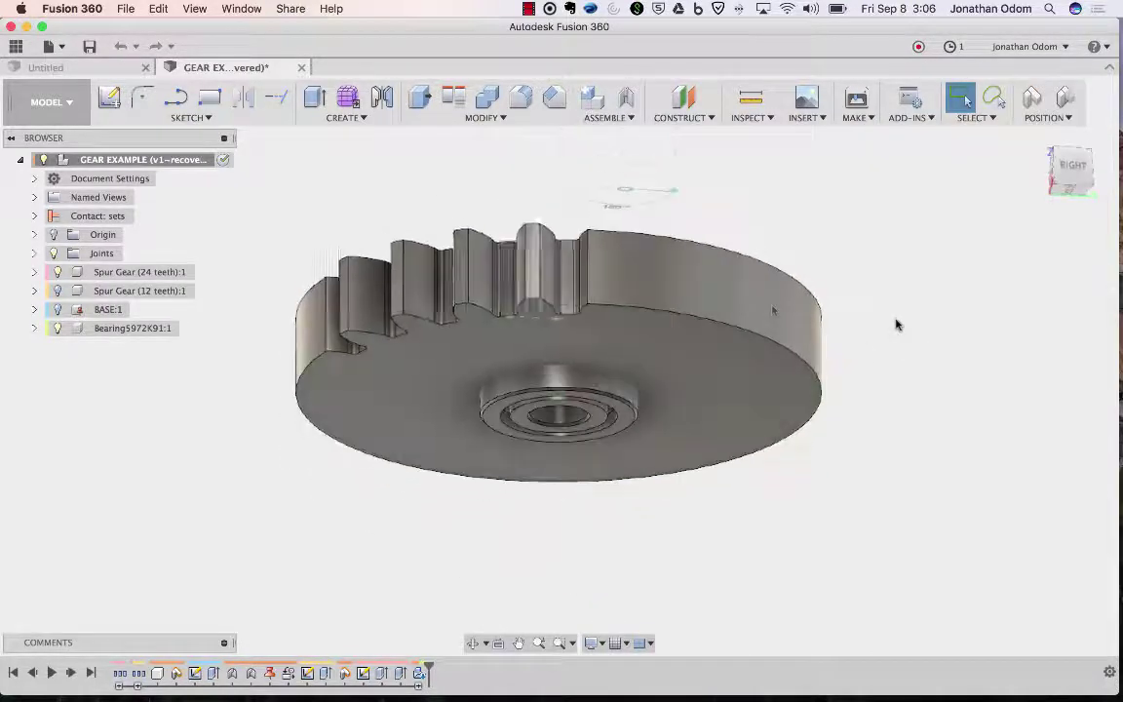
click(453, 97)
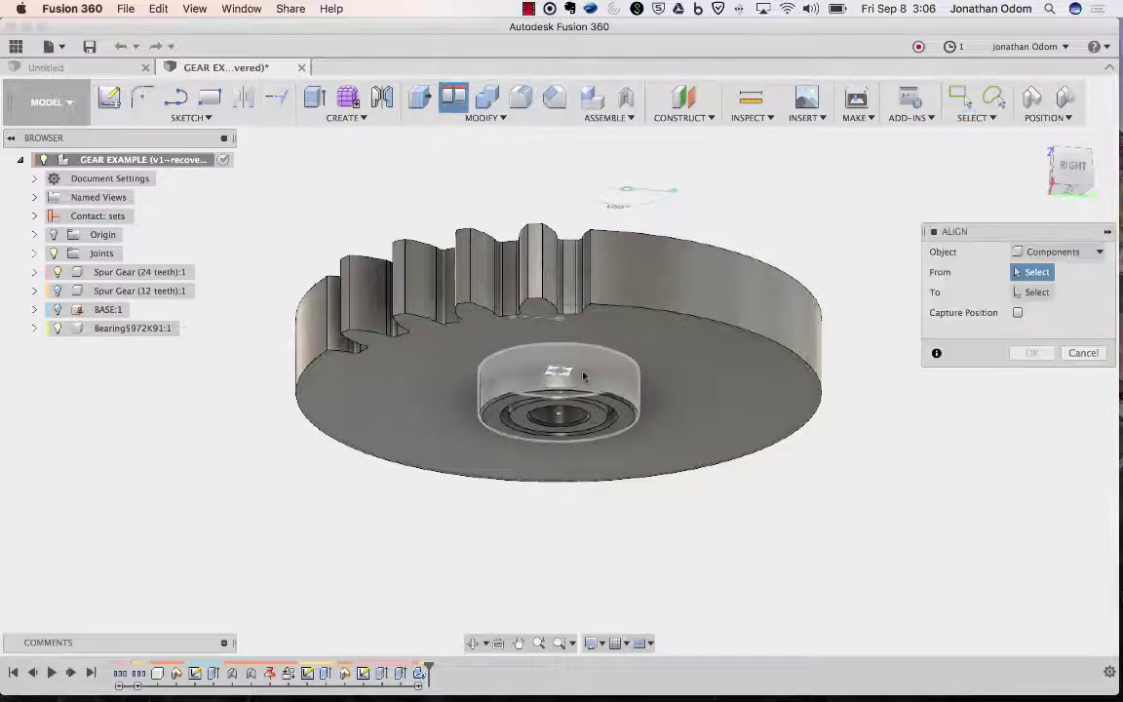
click(628, 407)
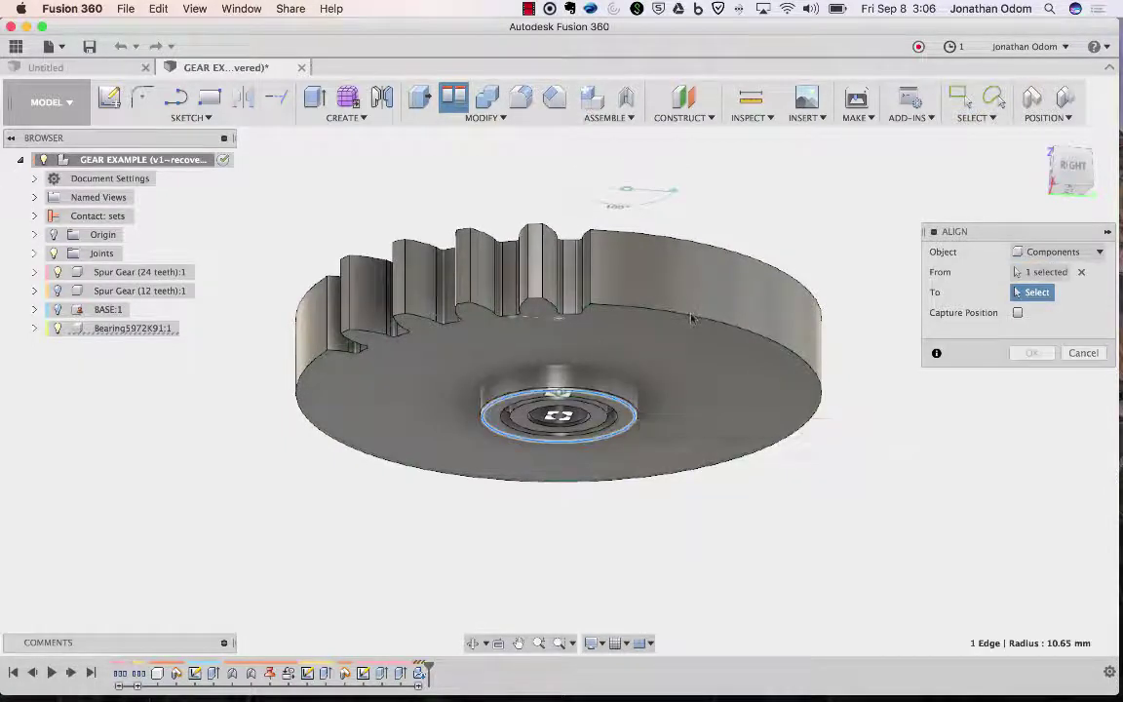
click(695, 316)
click(1033, 391)
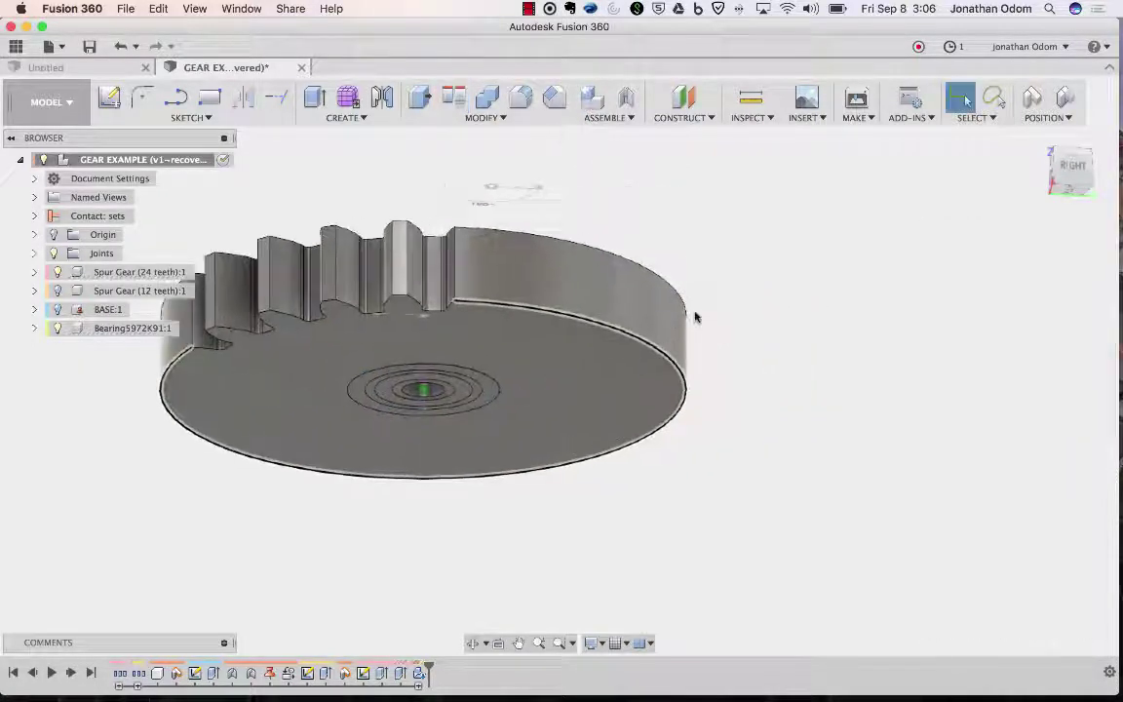
- Show the 12-tooth gear and make a pasted copy of the bearing component
click(56, 290)
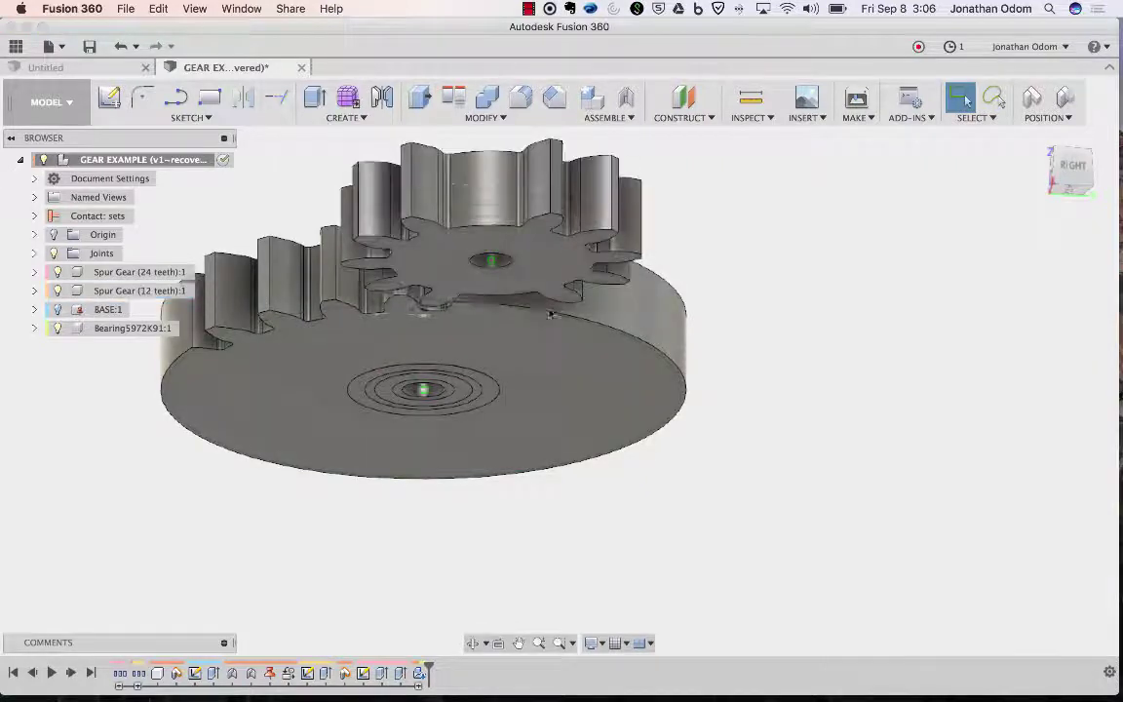
click(321, 326)
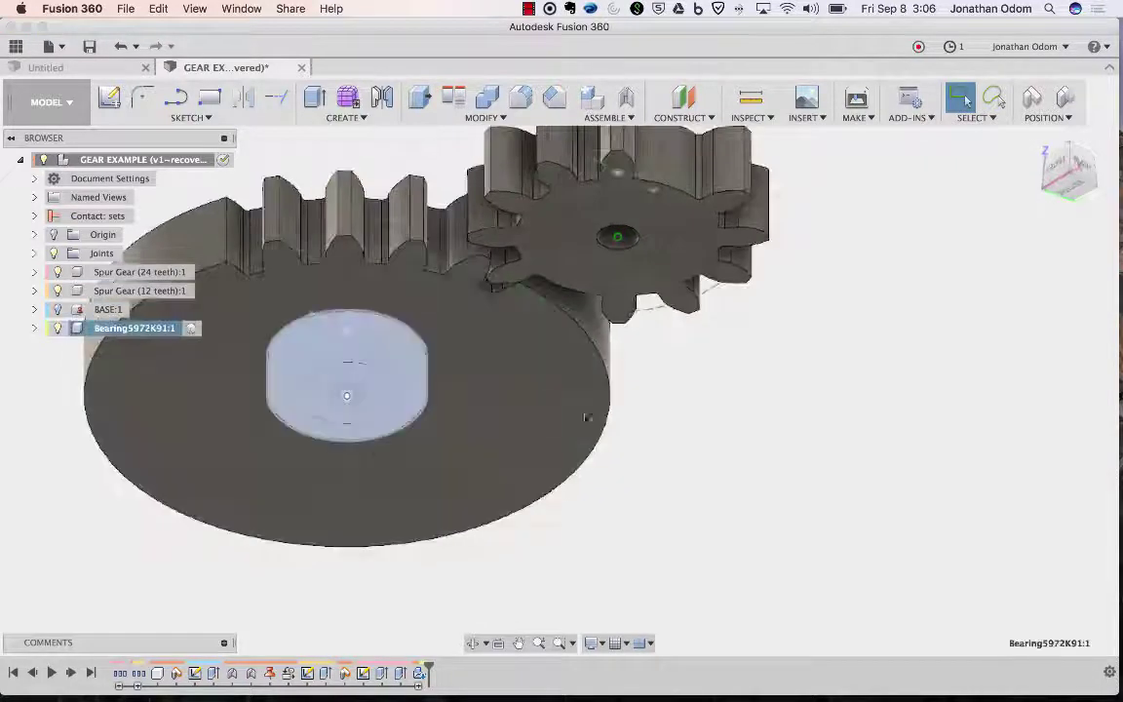
key(super+c)
key(super+v)
click(641, 337)
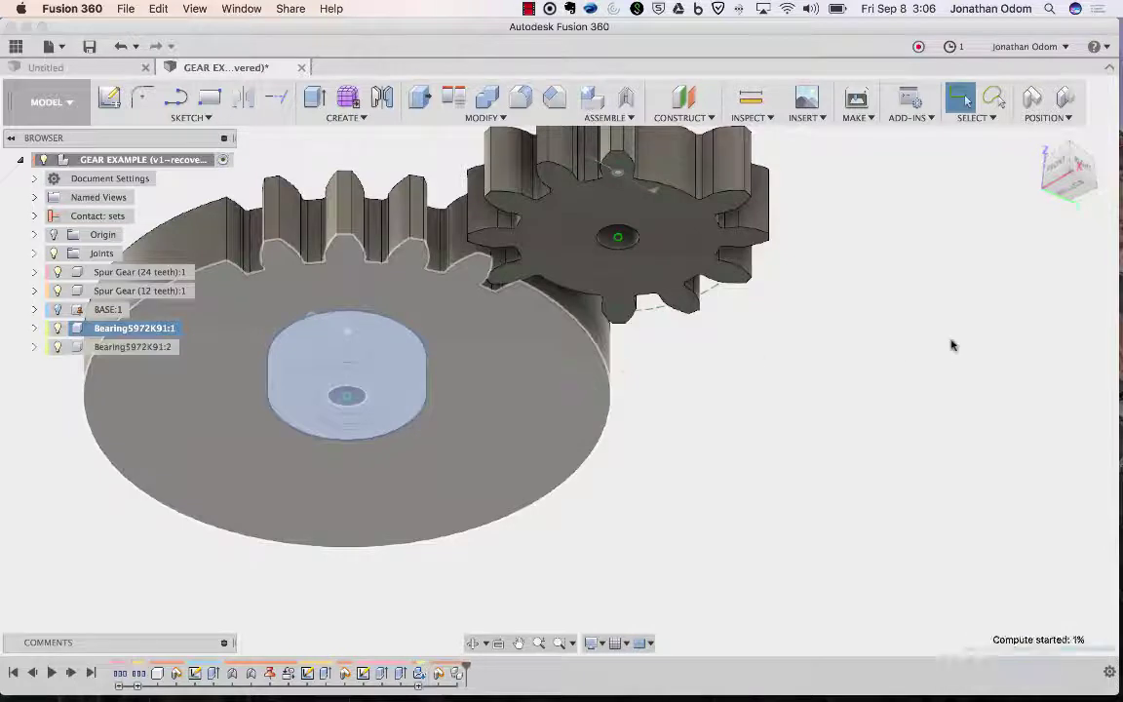
- Move the copied bearing Point to Point from the centre of the 24-tooth gear's underside rim to the centre of the 12-tooth gear's underside arc
click(1066, 293)
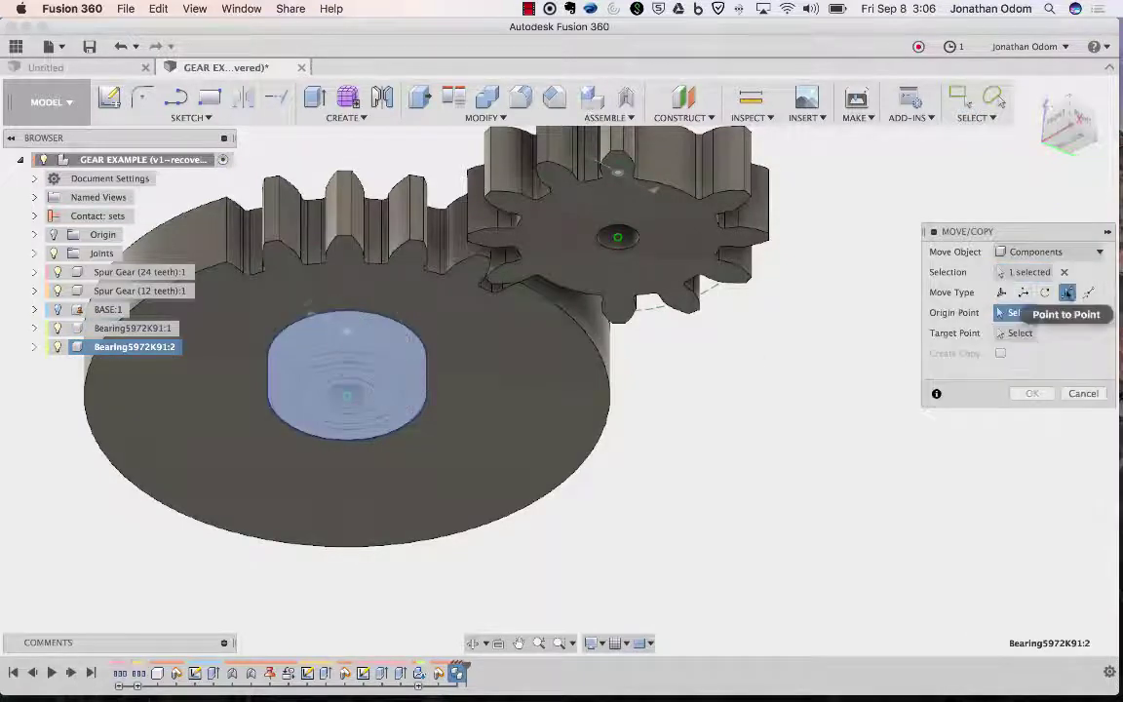
click(609, 369)
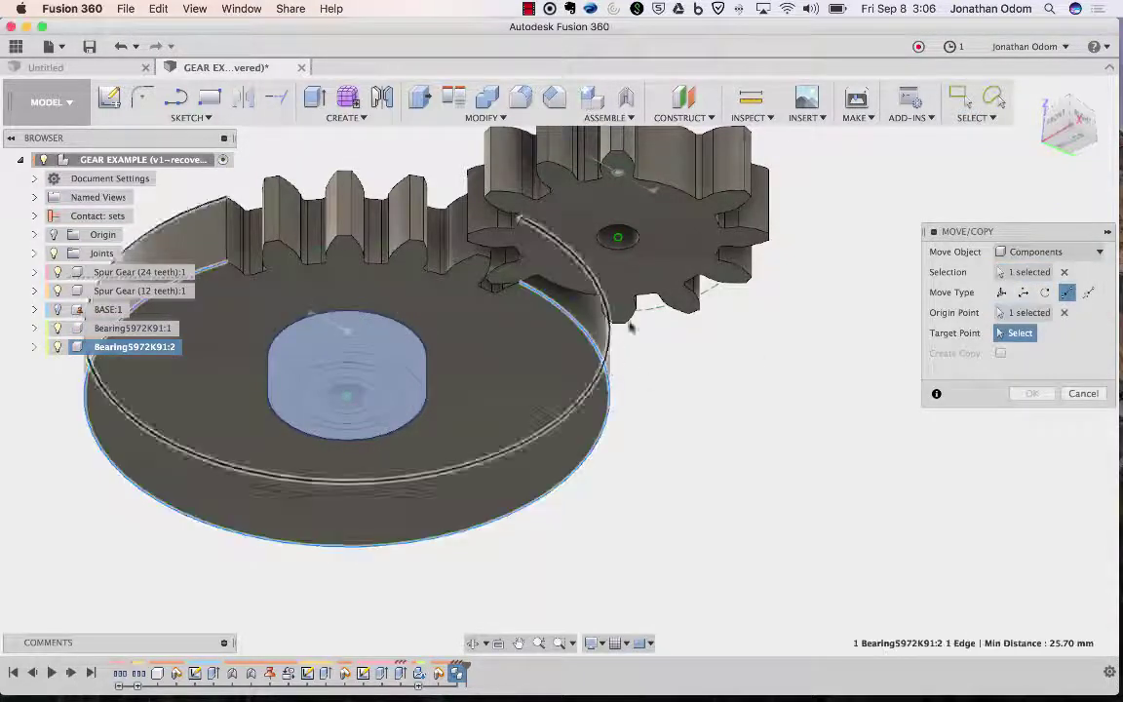
click(680, 194)
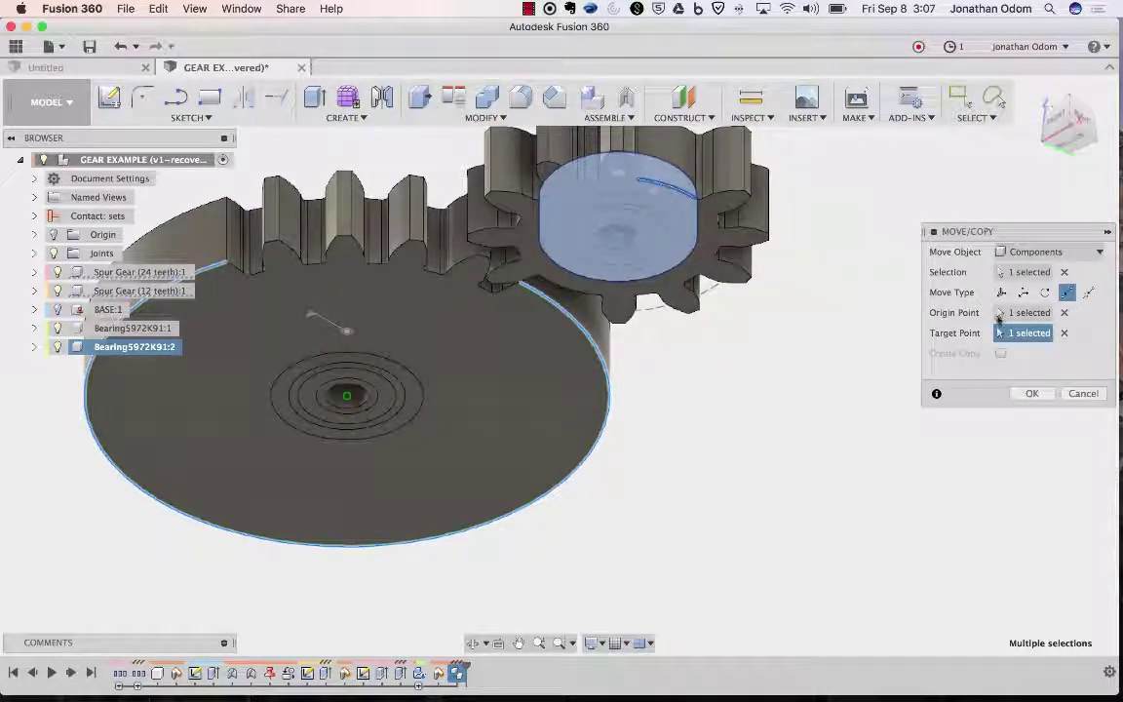
click(1030, 392)
- Examine the placement of both bearings in the gears from above and below, with a close look at the 12-tooth gear's centre hole
shift+scroll(874, 362, up, 10)
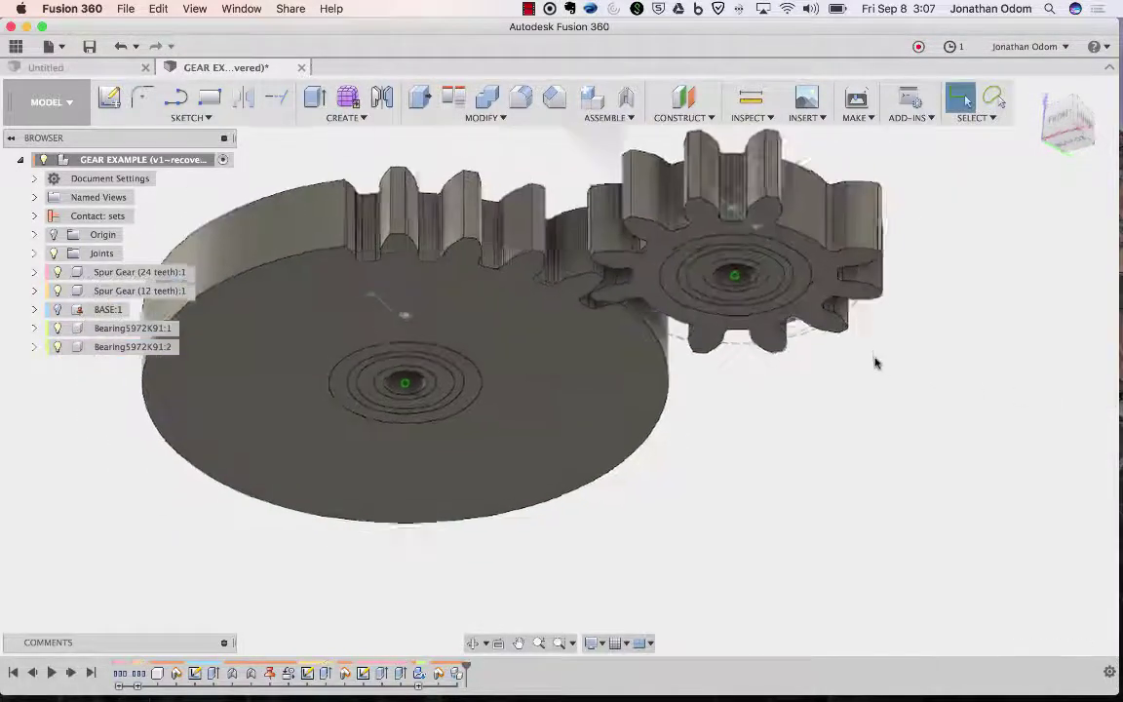
shift+scroll(875, 363, down, 10)
shift+scroll(874, 362, down, 4)
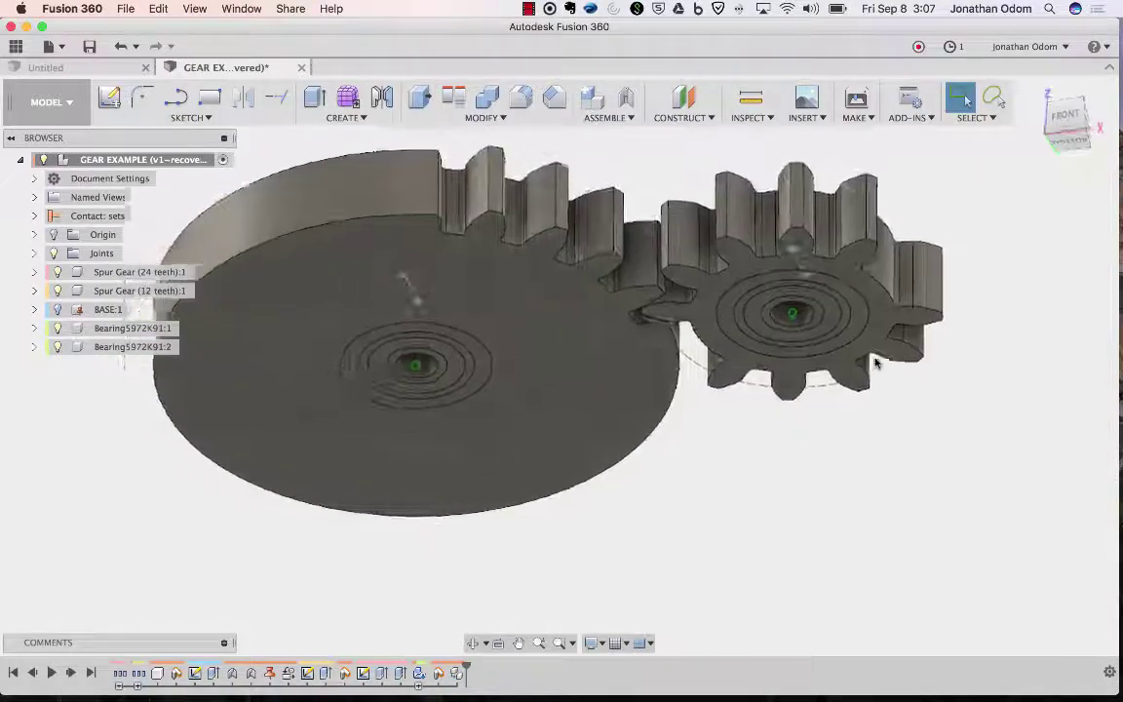
shift+scroll(495, 182, up, 10)
shift+scroll(495, 182, down, 3)
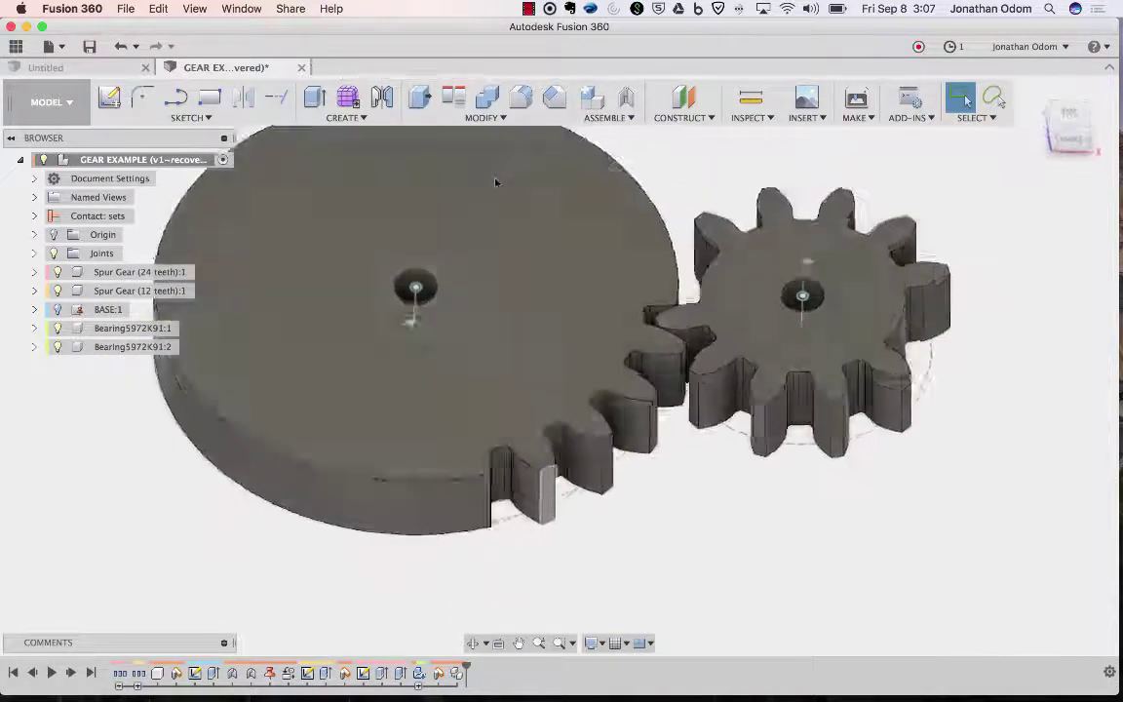
scroll(495, 182, up, 4)
scroll(495, 182, right, 5)
scroll(495, 182, right, 5)
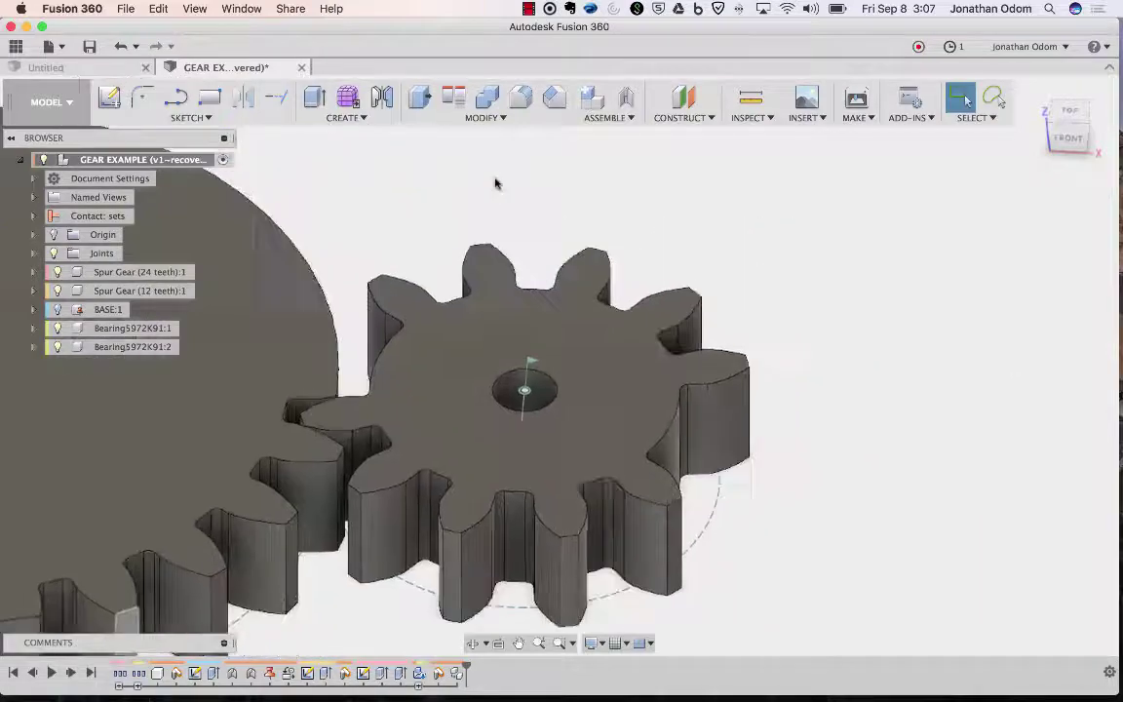
scroll(495, 183, up, 4)
scroll(495, 182, down, 4)
shift+scroll(640, 363, up, 5)
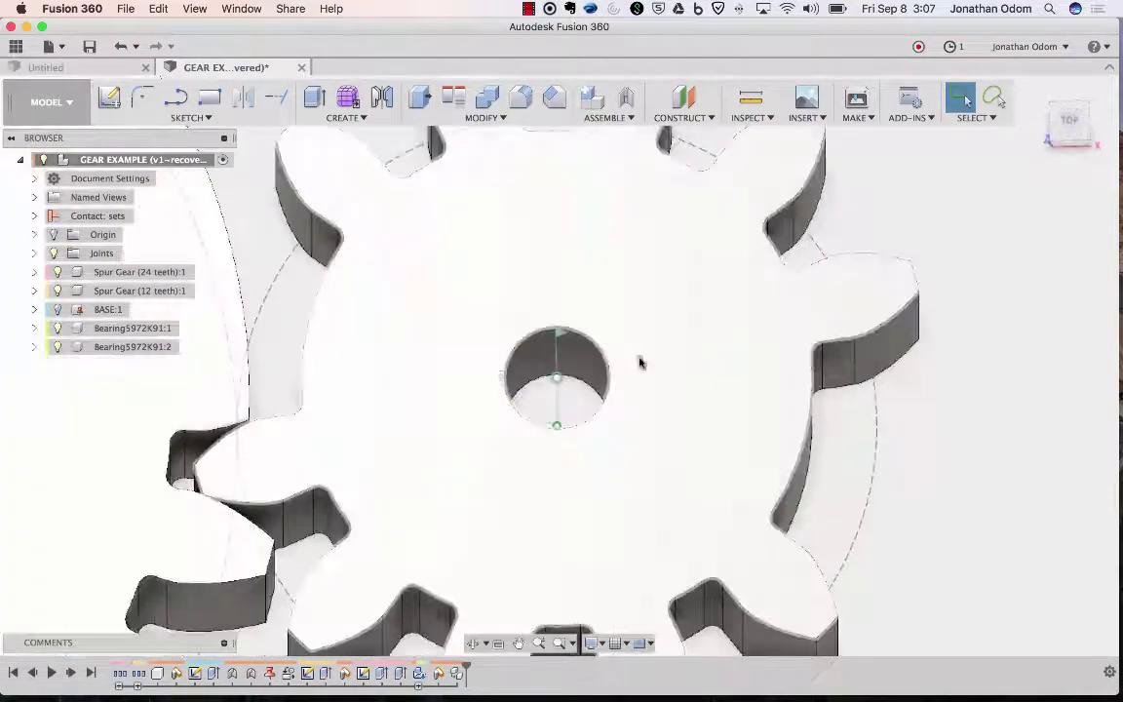
shift+scroll(639, 362, down, 10)
scroll(639, 362, down, 5)
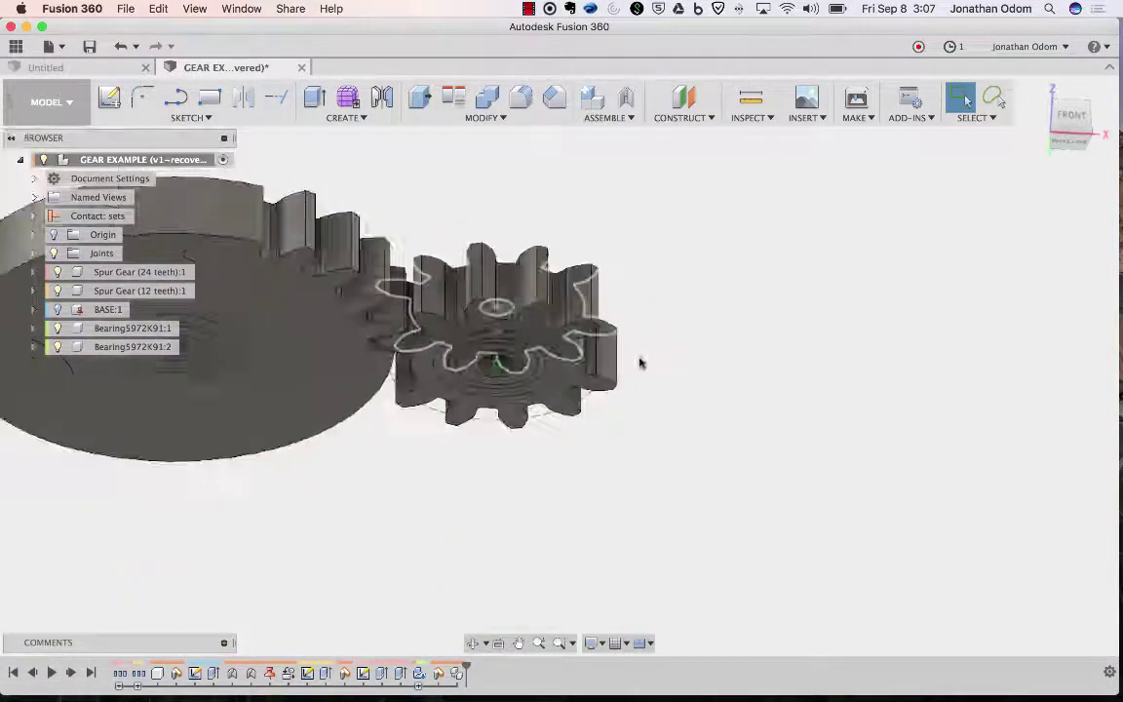
scroll(639, 362, left, 5)
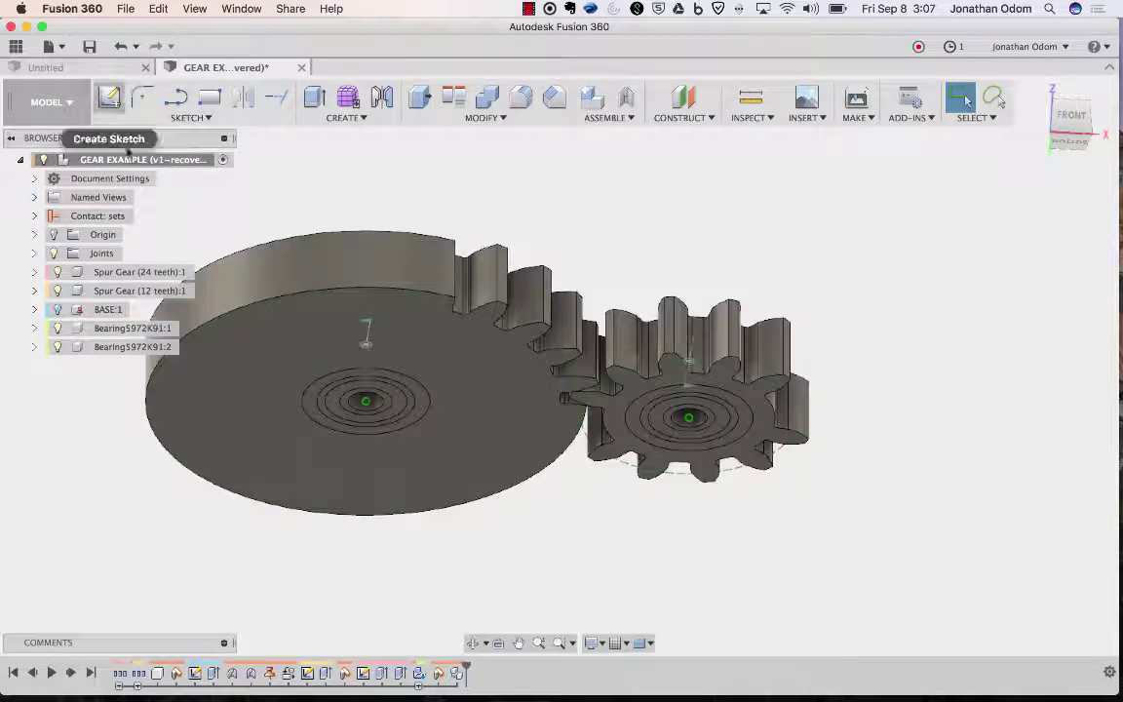
- Activate the 24-tooth gear component and start a sketch on its underside face
click(202, 273)
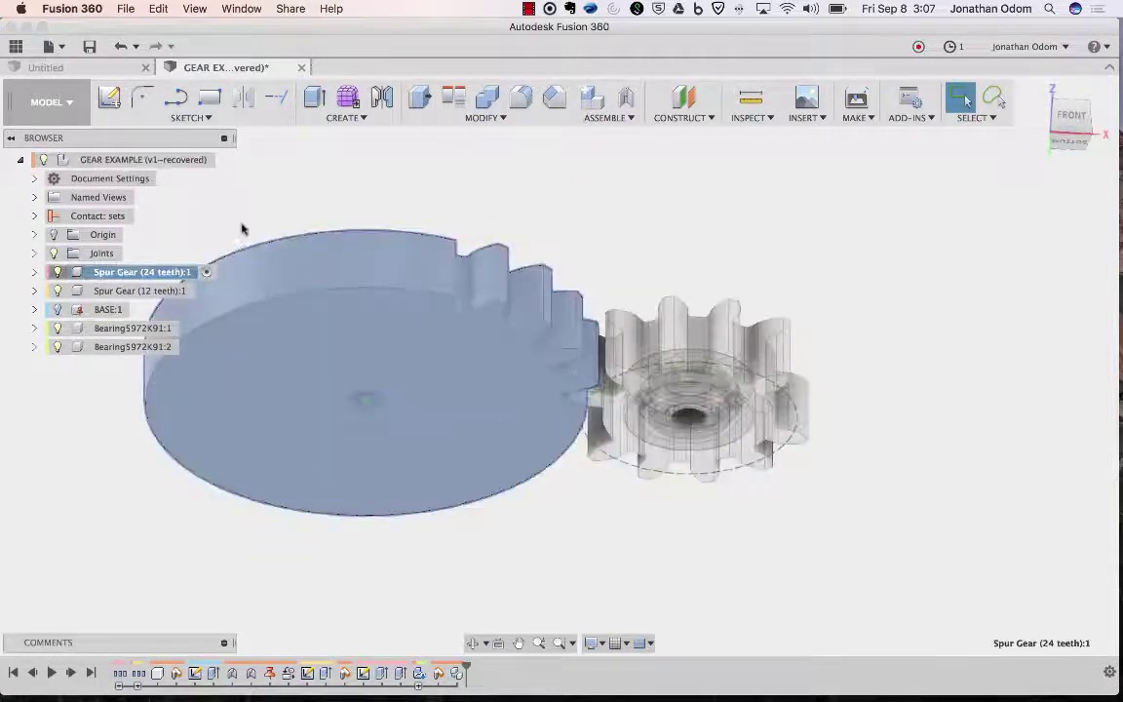
click(109, 98)
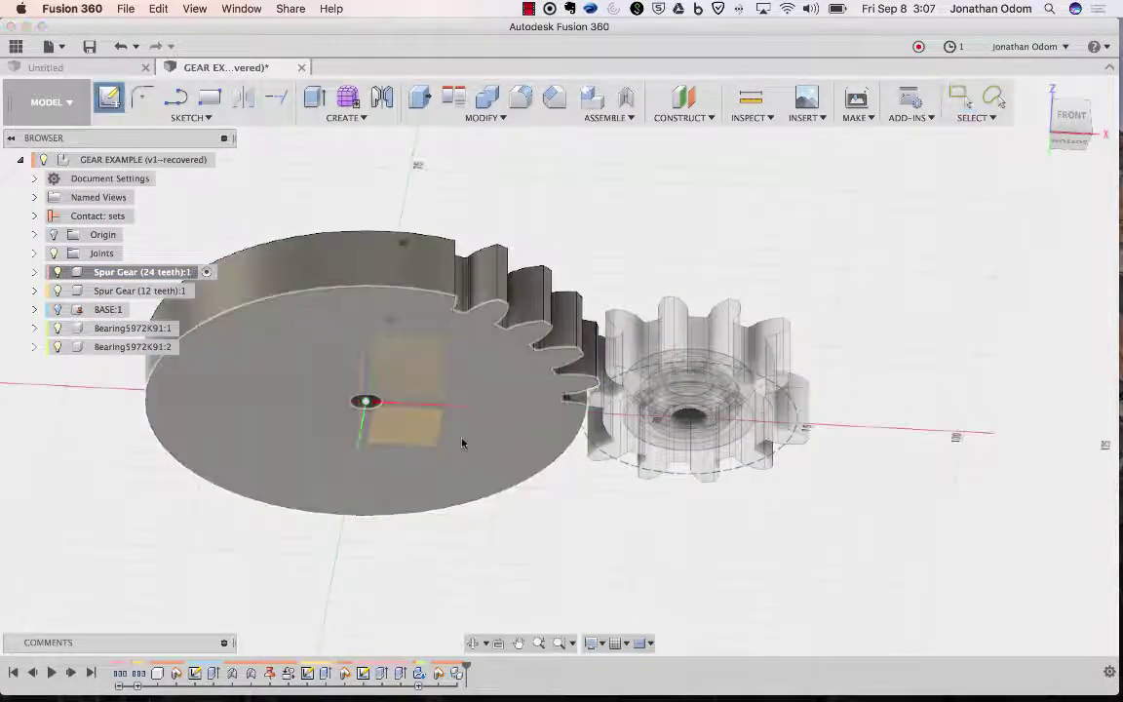
click(414, 263)
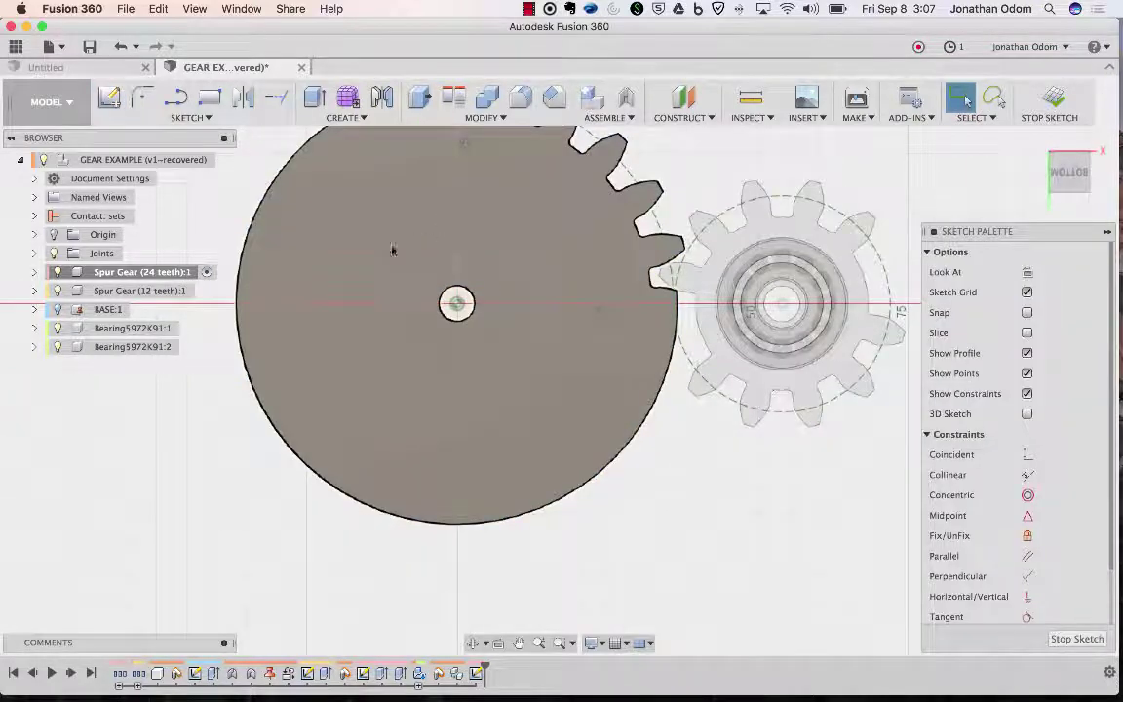
- Project the whole bearing into the 24-tooth gear's underside sketch, using the bodies selection filter
key(p)
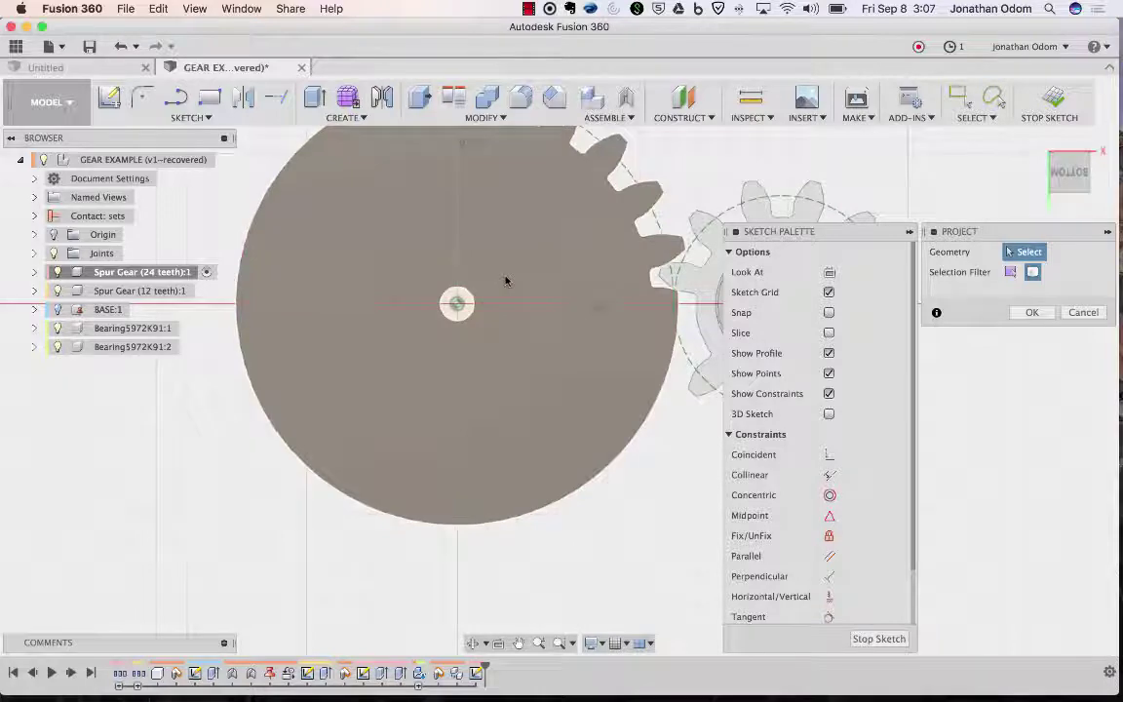
click(584, 364)
key(Return)
key(super+z)
key(p)
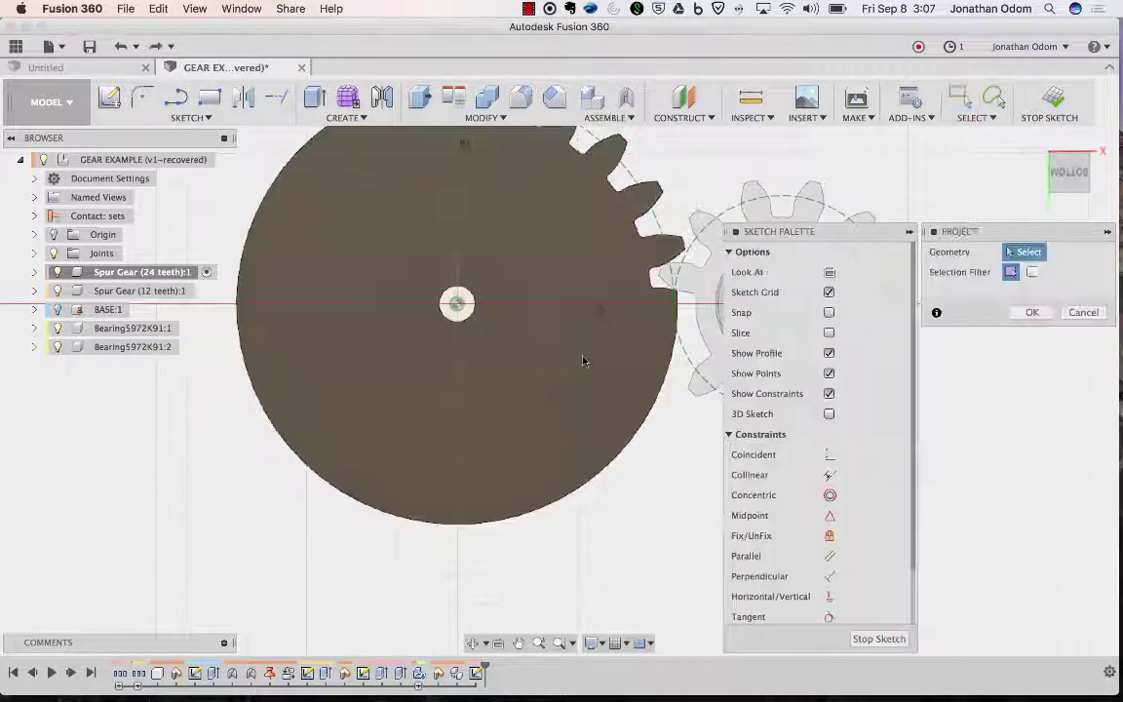
click(1032, 272)
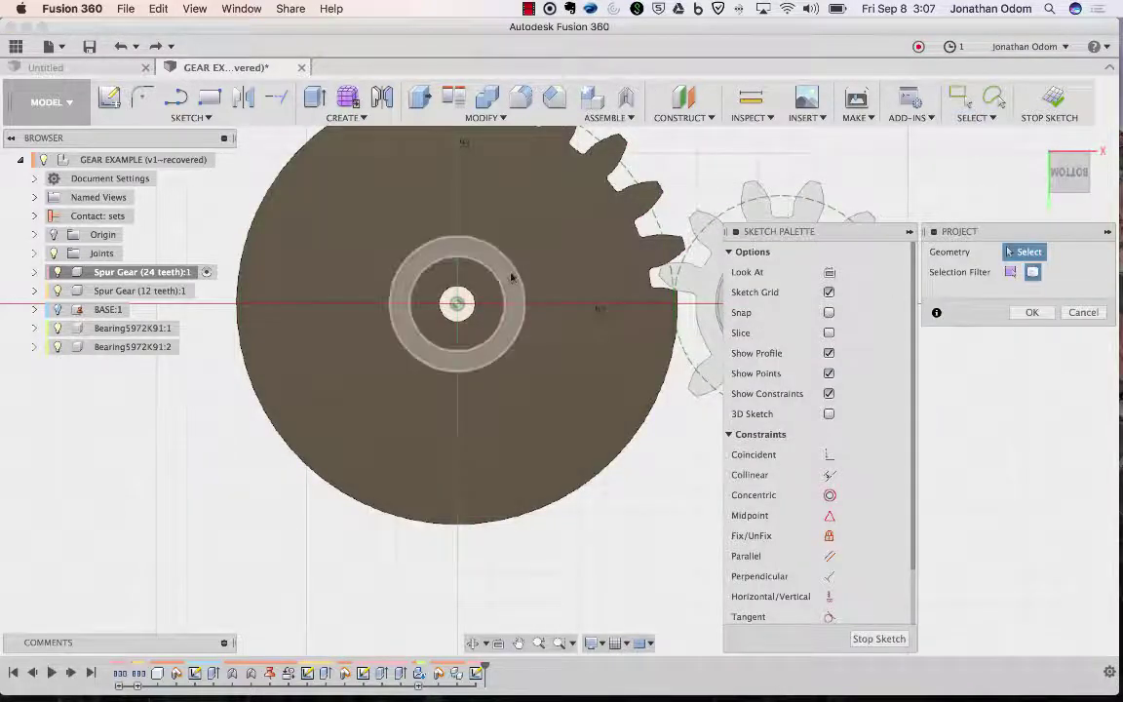
click(1031, 312)
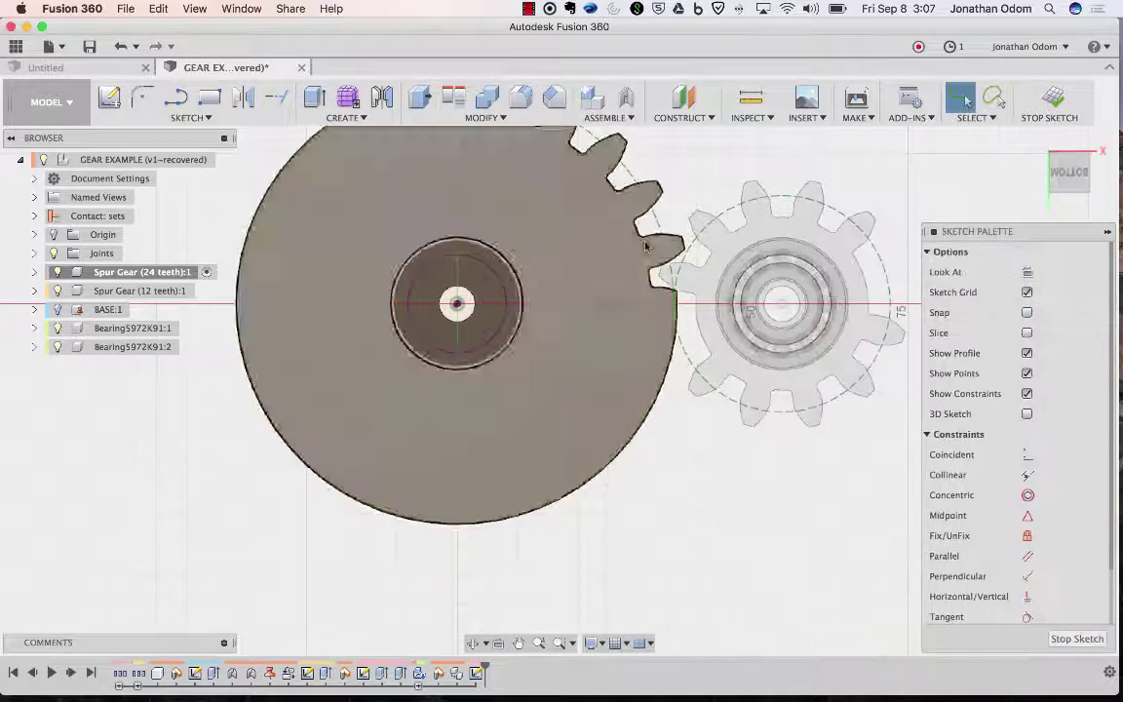
- Start extruding the three profiles inside the projected bearing outline on the 24-tooth gear's underside
mouse_move(629, 254)
shift+middle_down()
mouse_move(468, 185)
mouse_move(317, 100)
shift+middle_up()
click(315, 97)
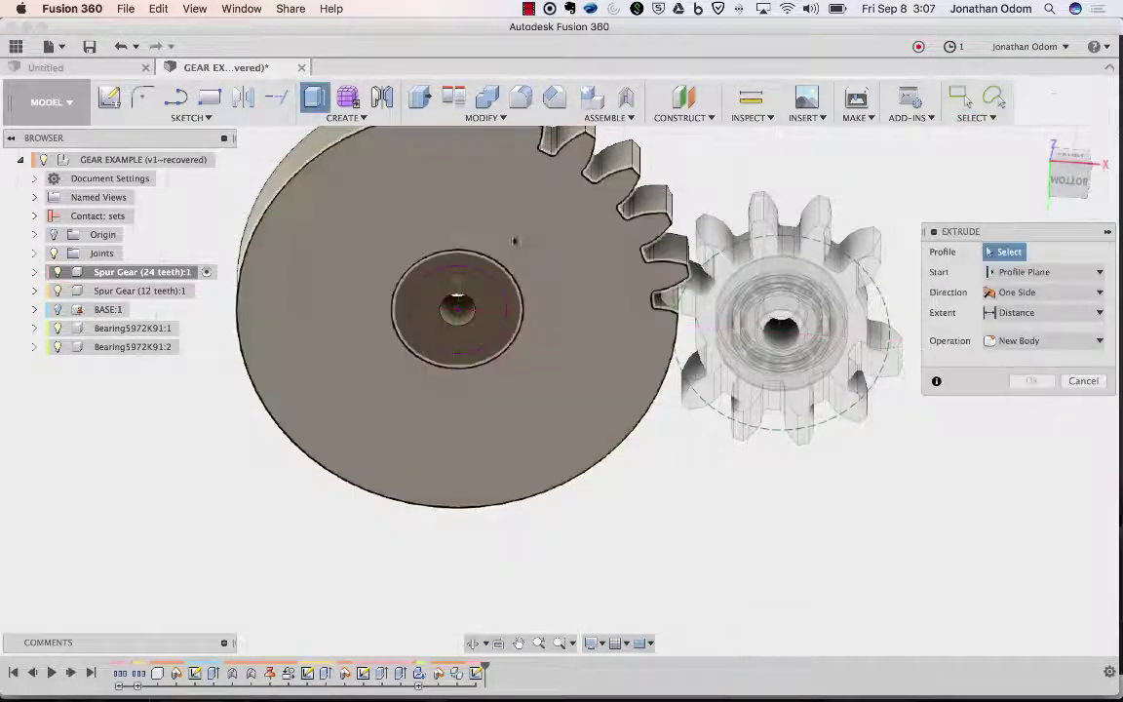
click(499, 314)
click(479, 294)
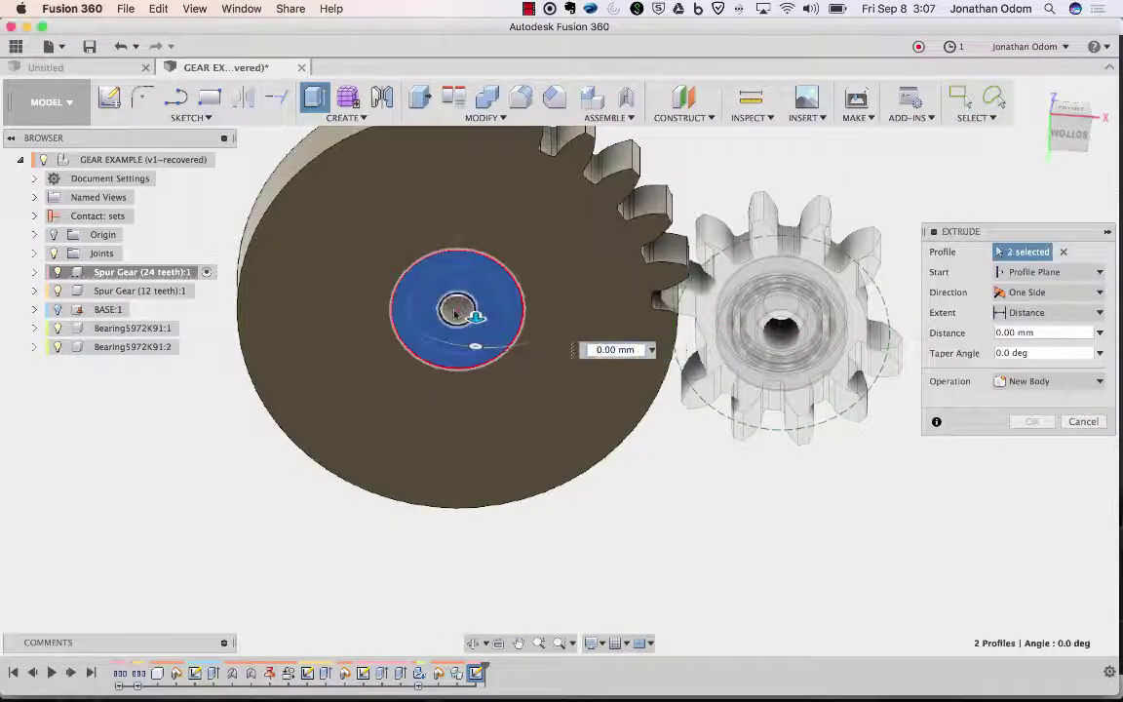
click(456, 309)
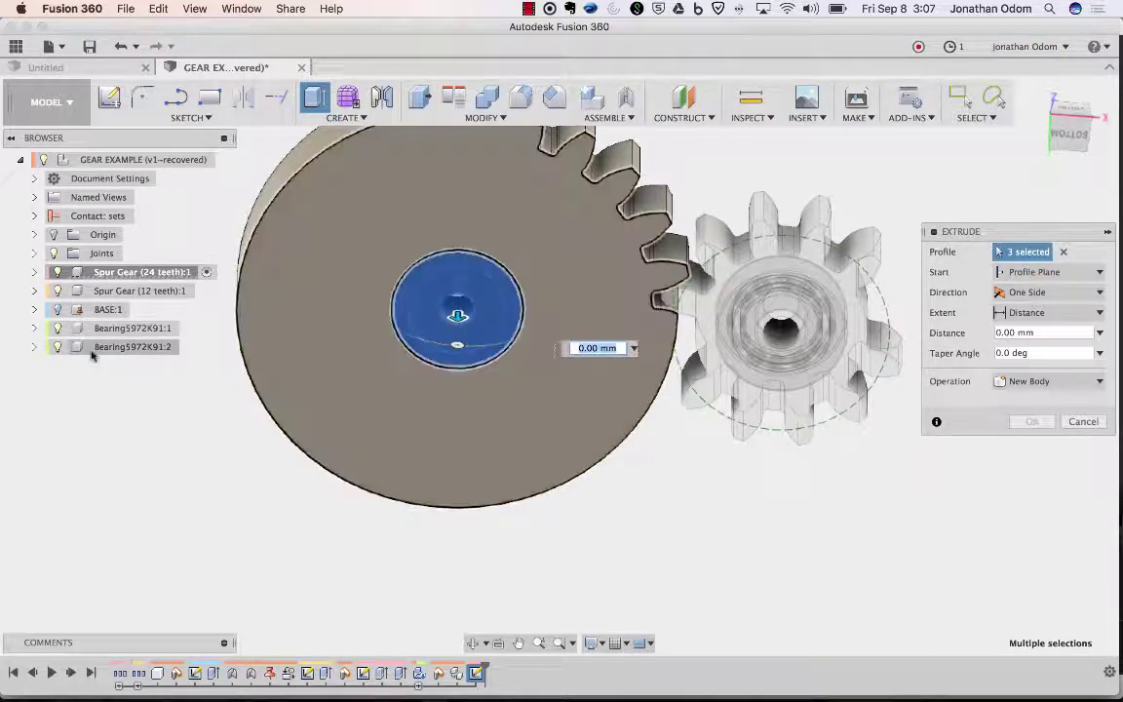
click(35, 273)
click(35, 274)
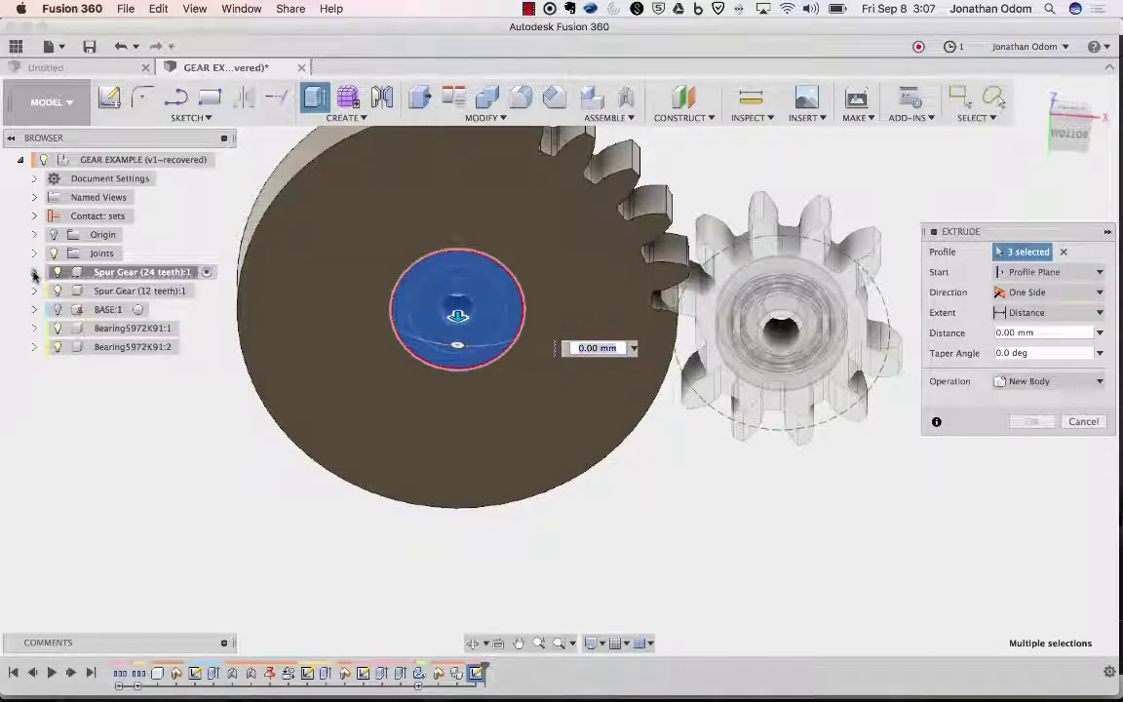
- Hide the 24-tooth gear and set the extrusion to a distance of -7.00 mm, picked up from the bearing's top face
click(57, 272)
shift+middle_drag(563, 291, 562, 295)
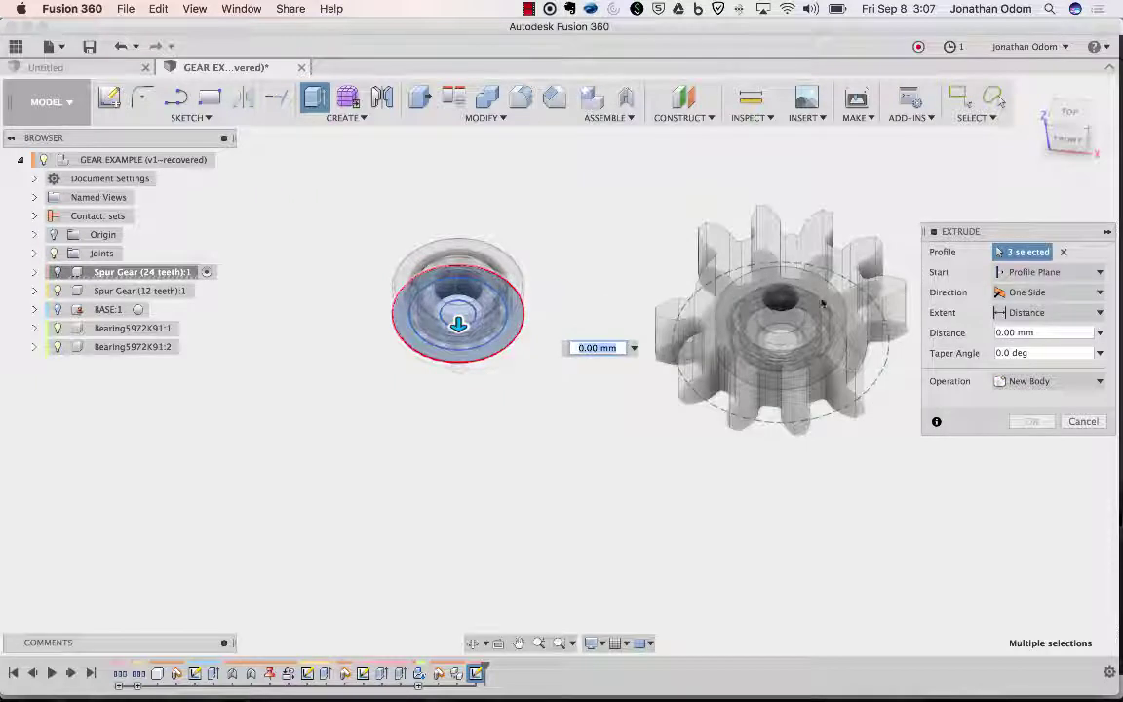
click(1053, 313)
click(1031, 348)
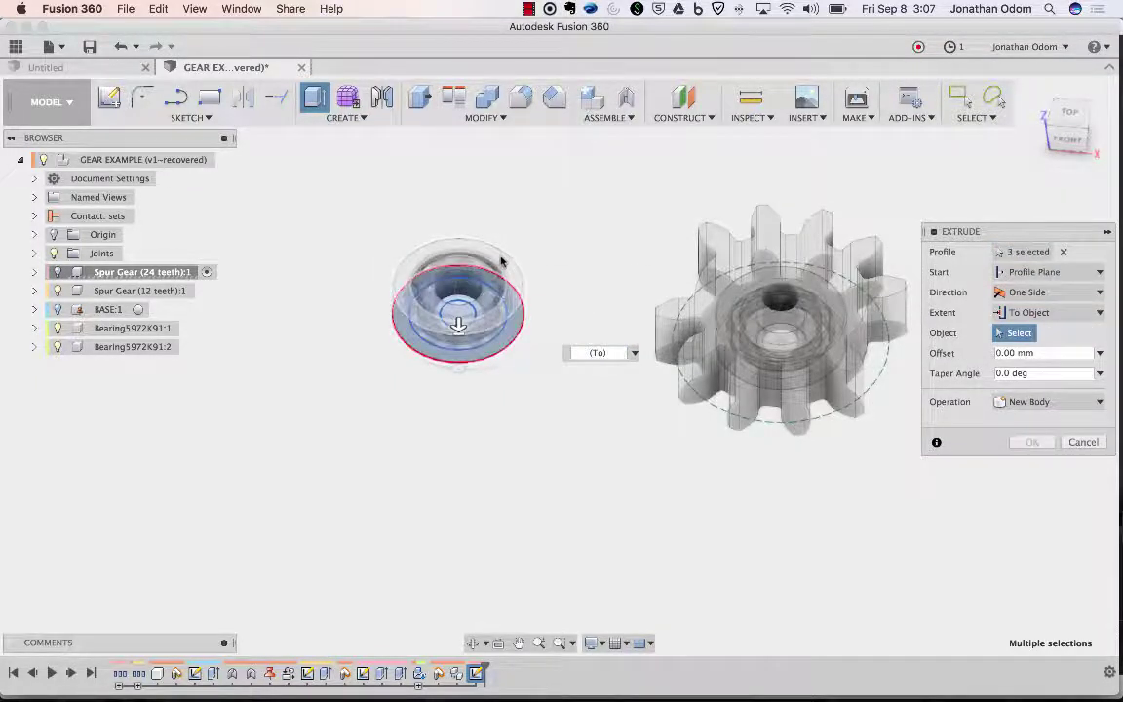
click(501, 259)
click(1053, 313)
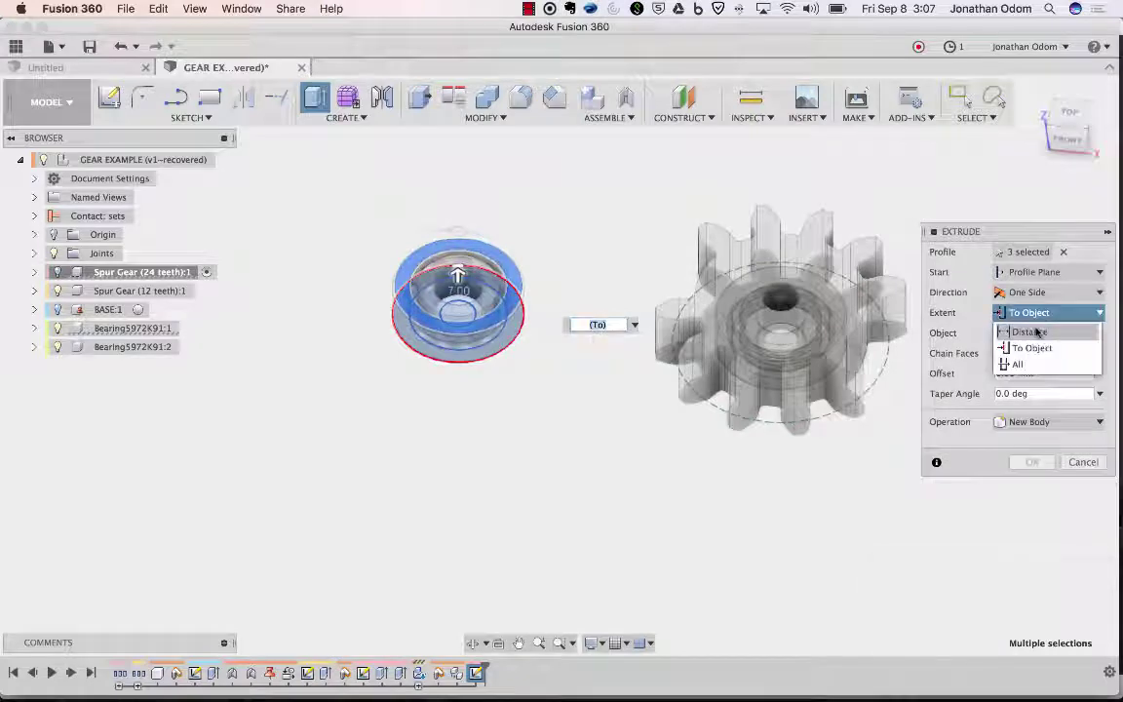
click(1031, 330)
- Show the 24-tooth gear, hide its bearing, and complete the 7 mm deep pocket as a Cut
click(61, 273)
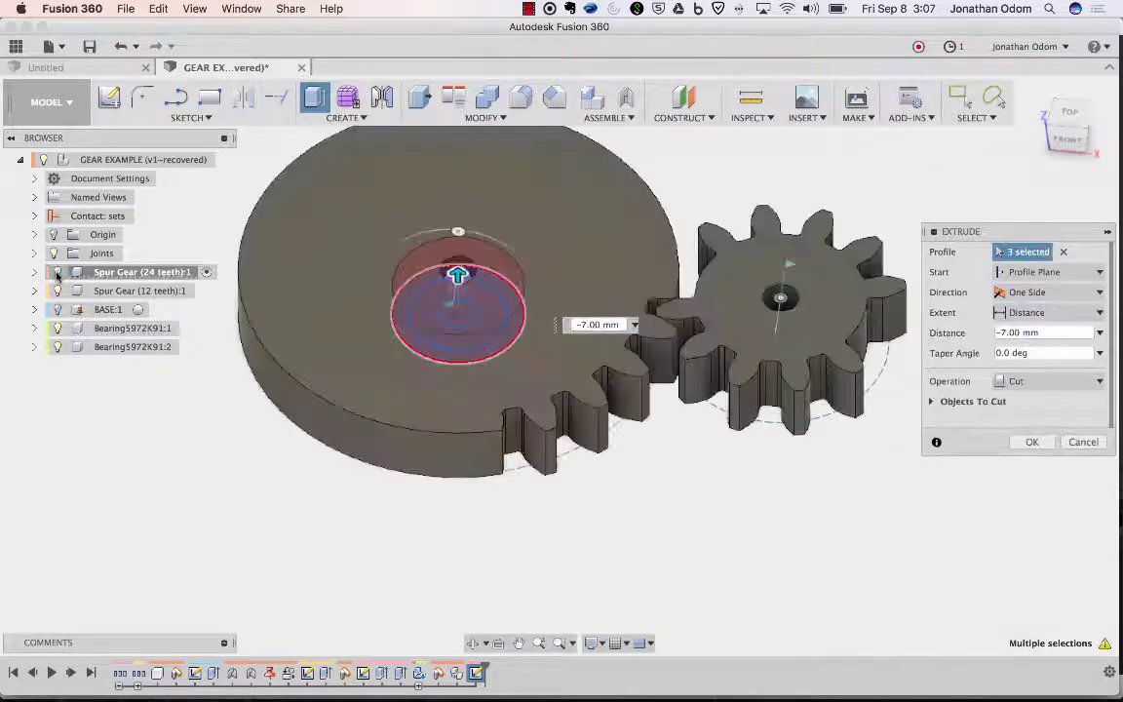
click(58, 331)
shift+middle_drag(585, 507, 587, 421)
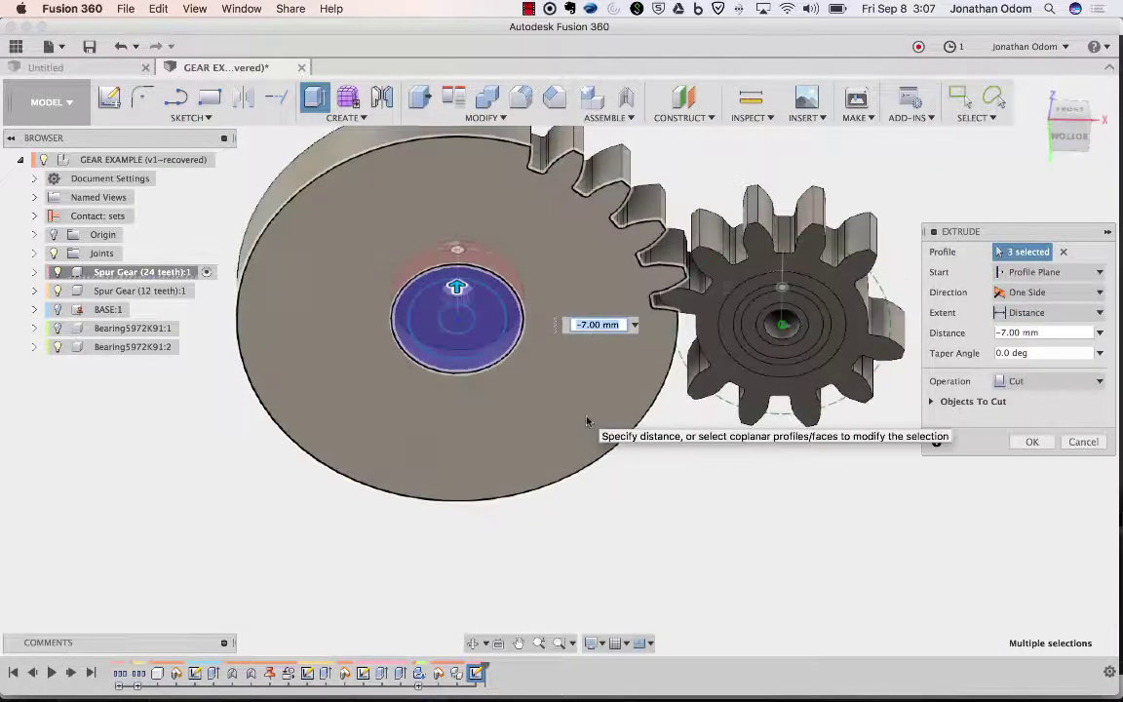
key(Return)
- Activate the 12-tooth gear component and show the 24-tooth gear's bearing again
click(117, 291)
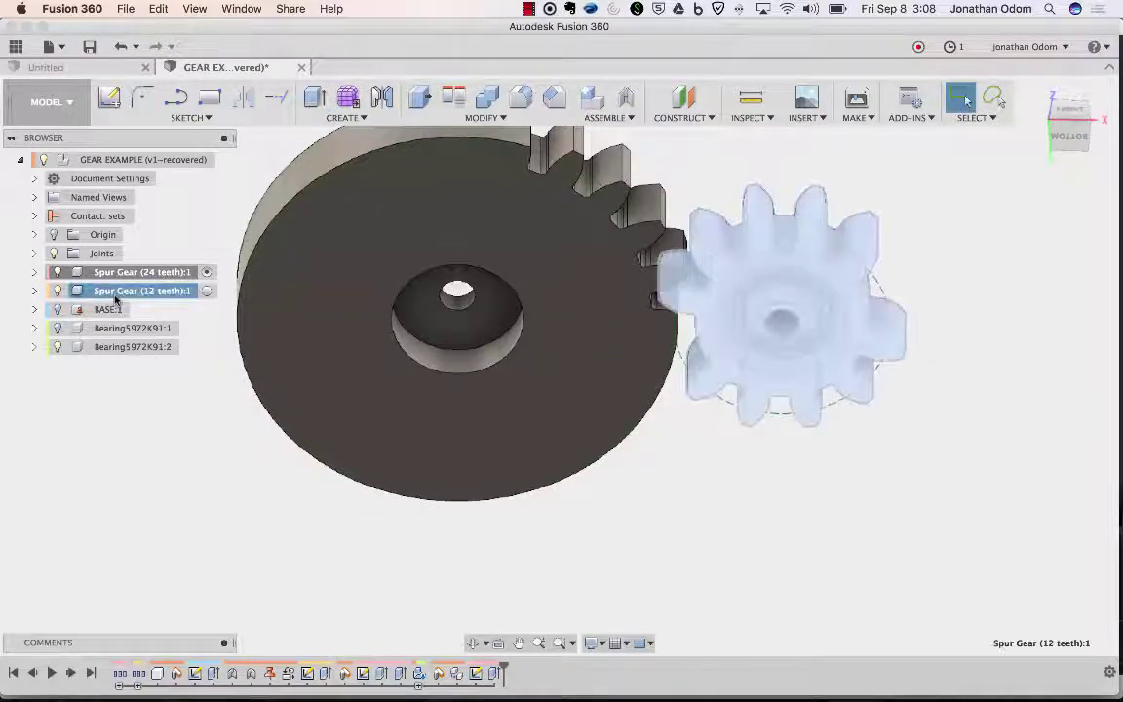
right_click(115, 292)
click(161, 255)
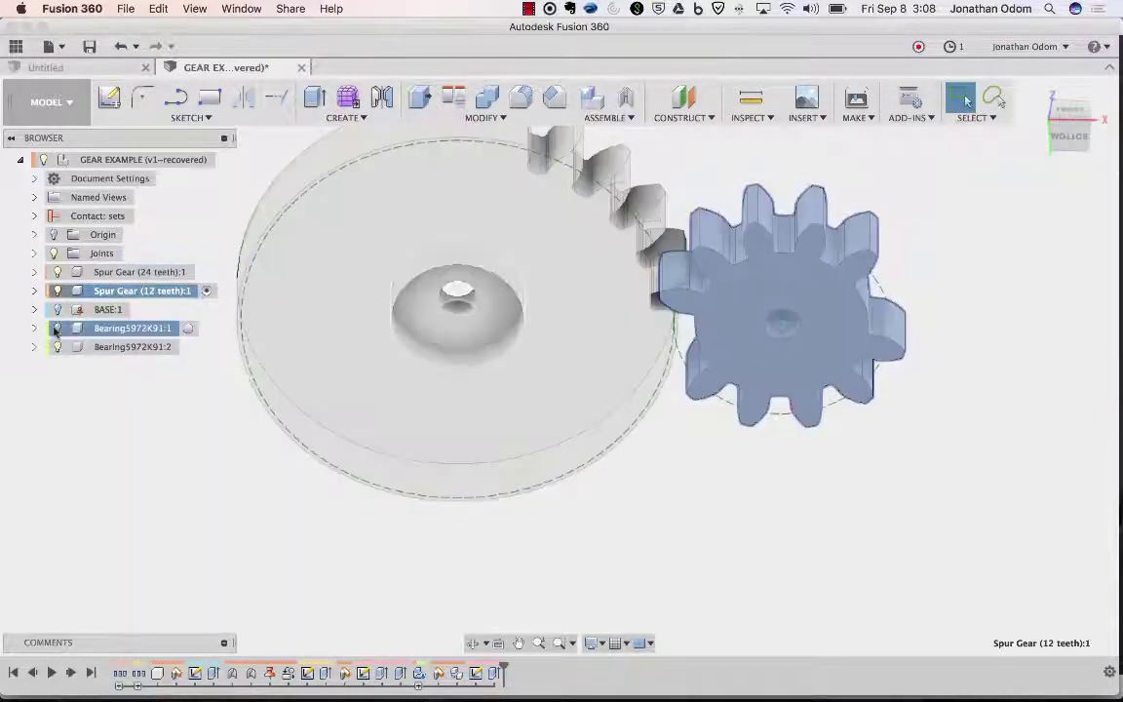
click(57, 329)
- Create a sketch on the 12-tooth gear's underside face and project its bearing into the sketch
middle_drag(811, 266, 632, 300)
click(536, 163)
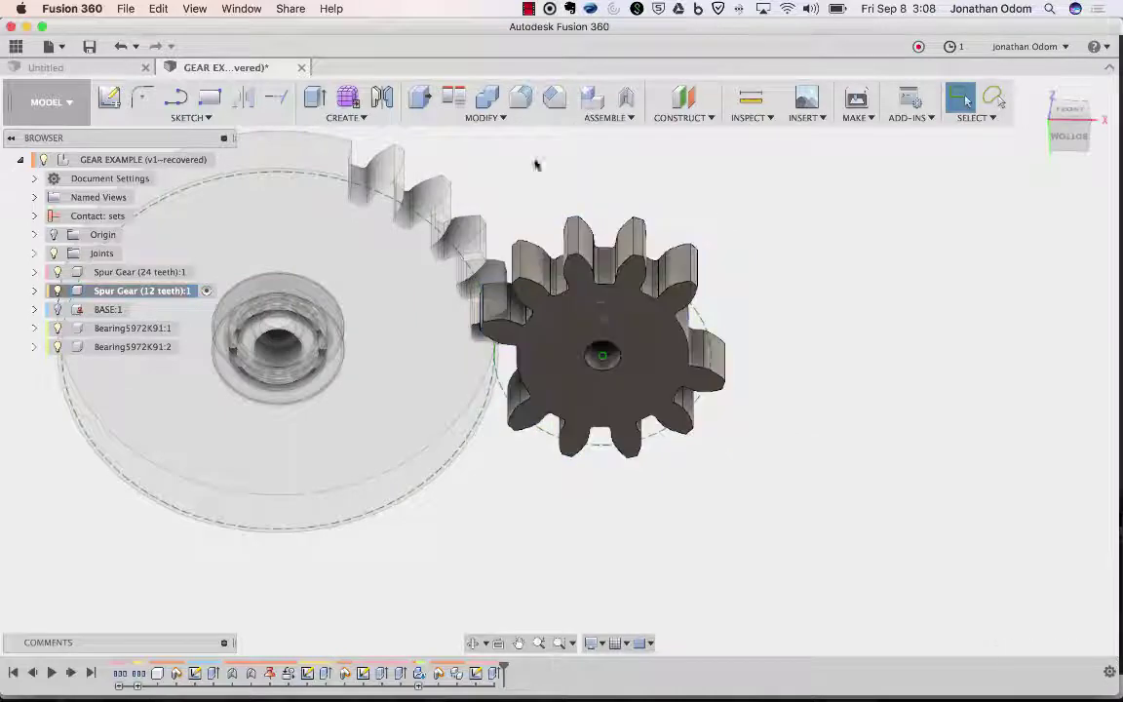
click(109, 96)
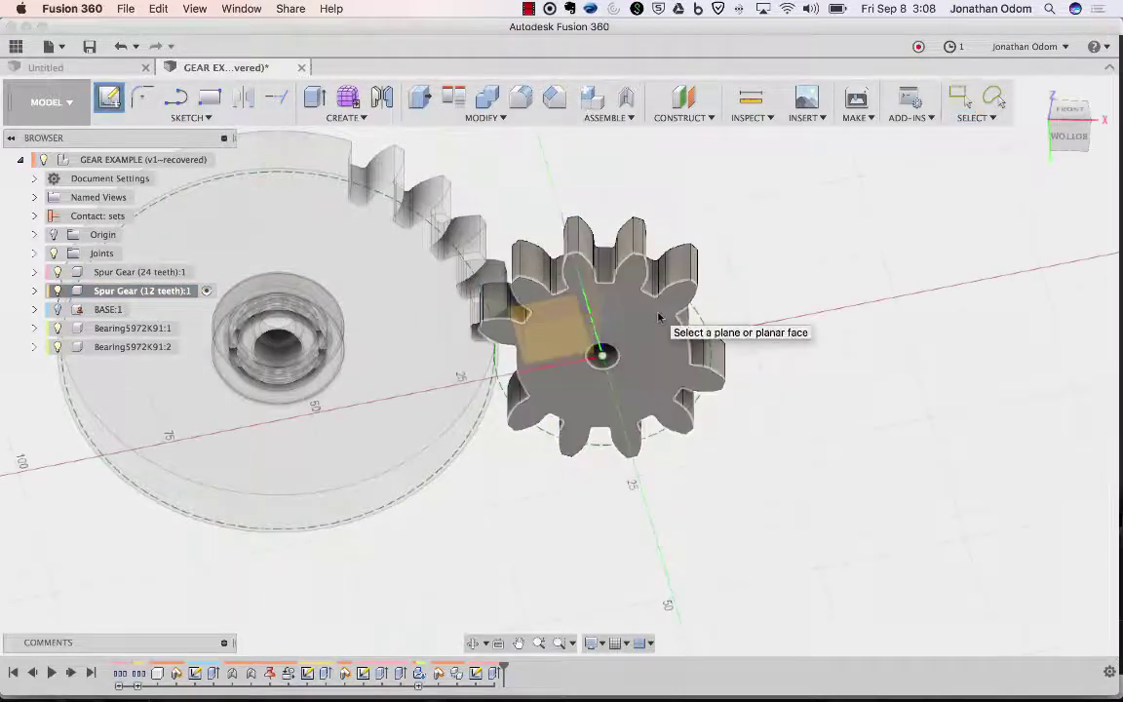
click(663, 314)
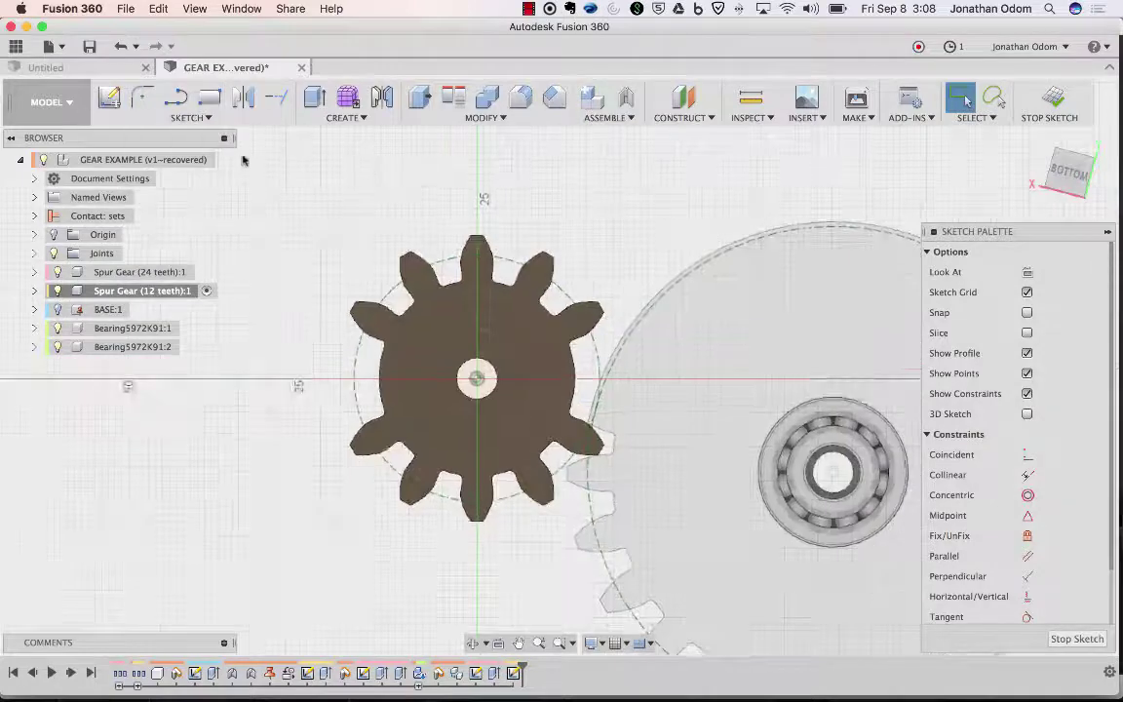
key(p)
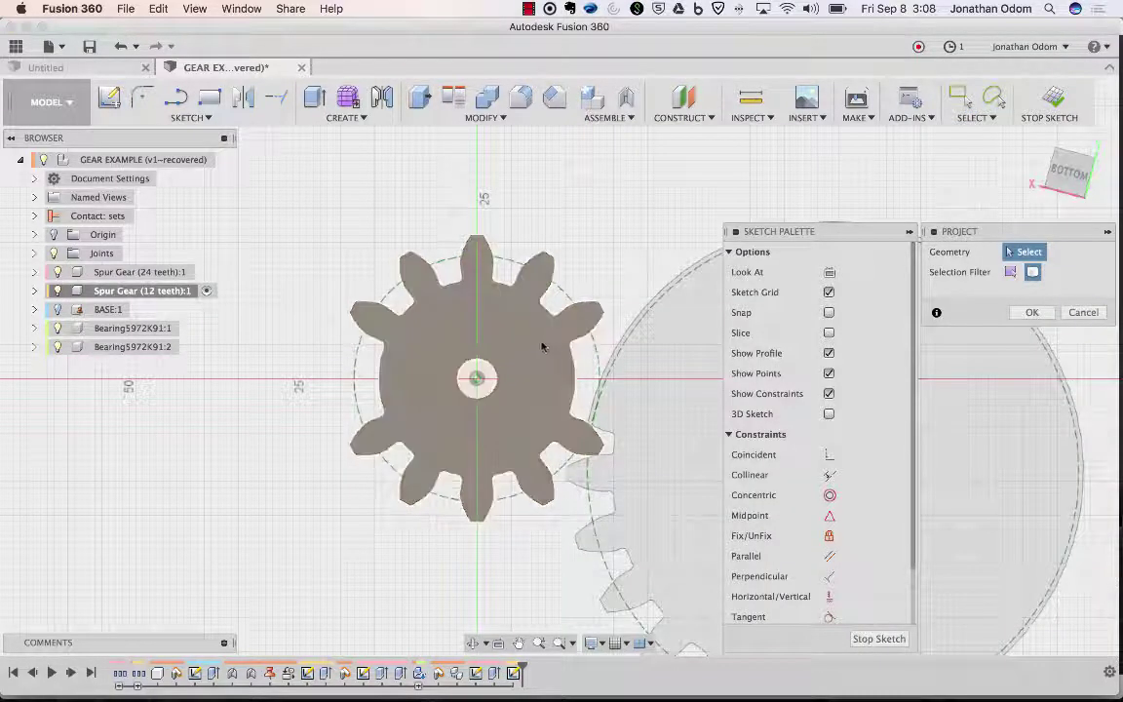
click(530, 349)
key(Return)
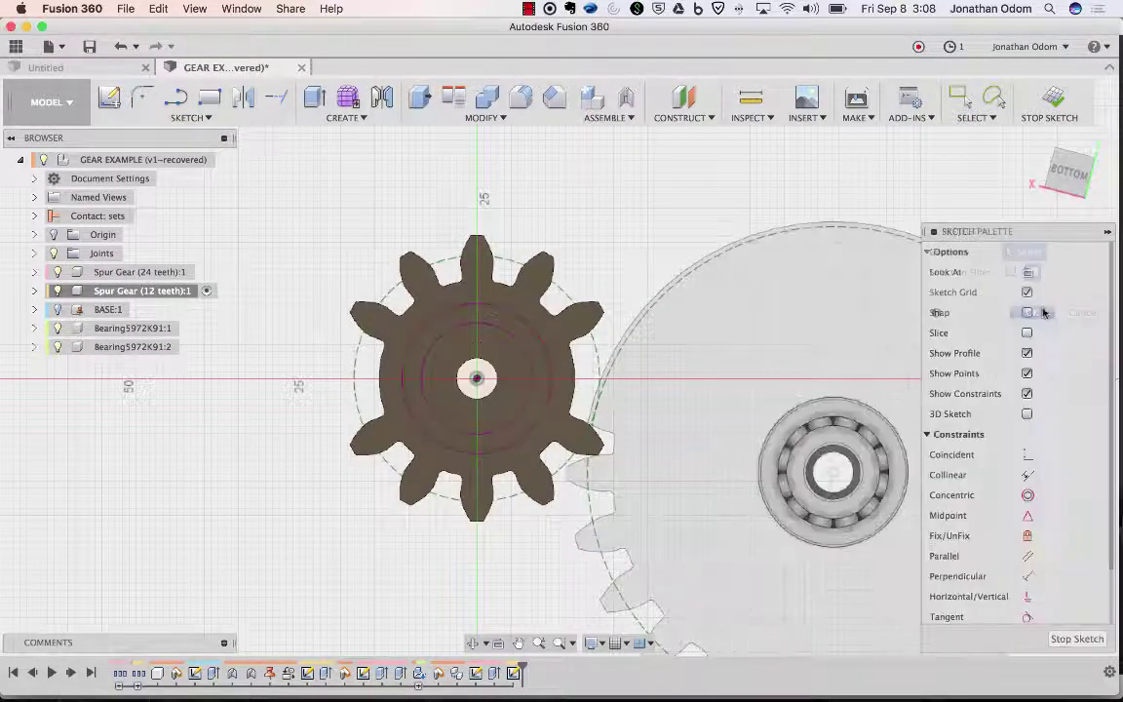
- Extrude the two profiles inside the 12-tooth gear's bearing outline by -7.00 mm, taking the distance from the hidden gear's bearing top face
click(318, 101)
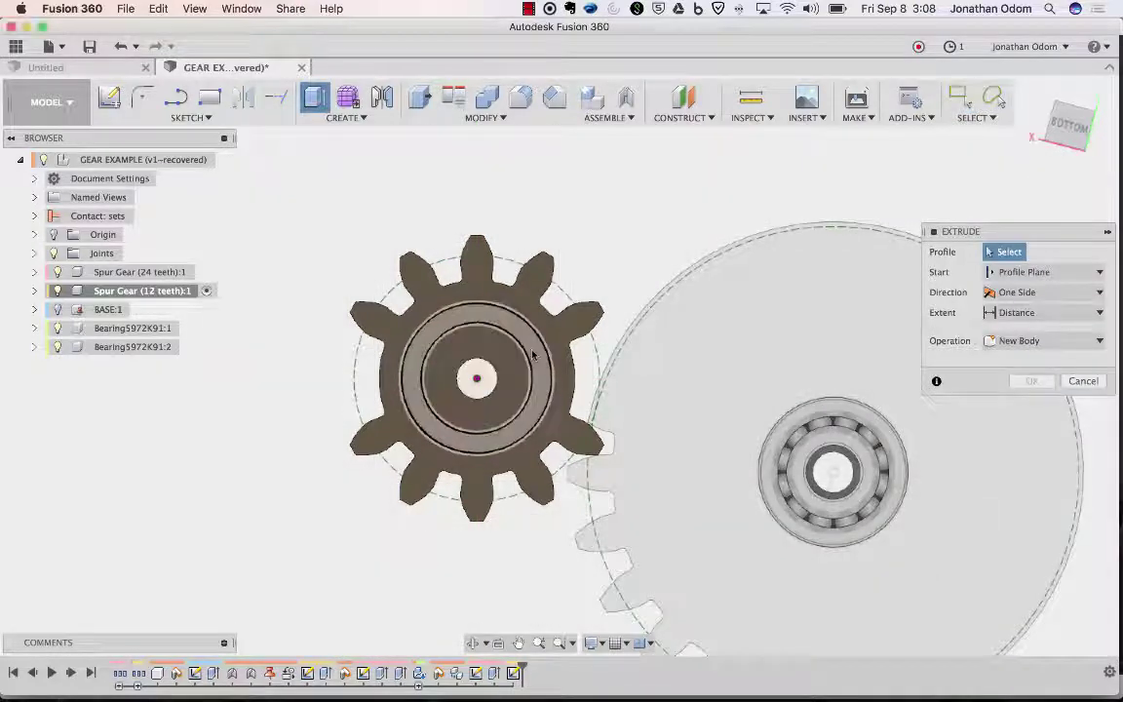
click(496, 353)
click(504, 322)
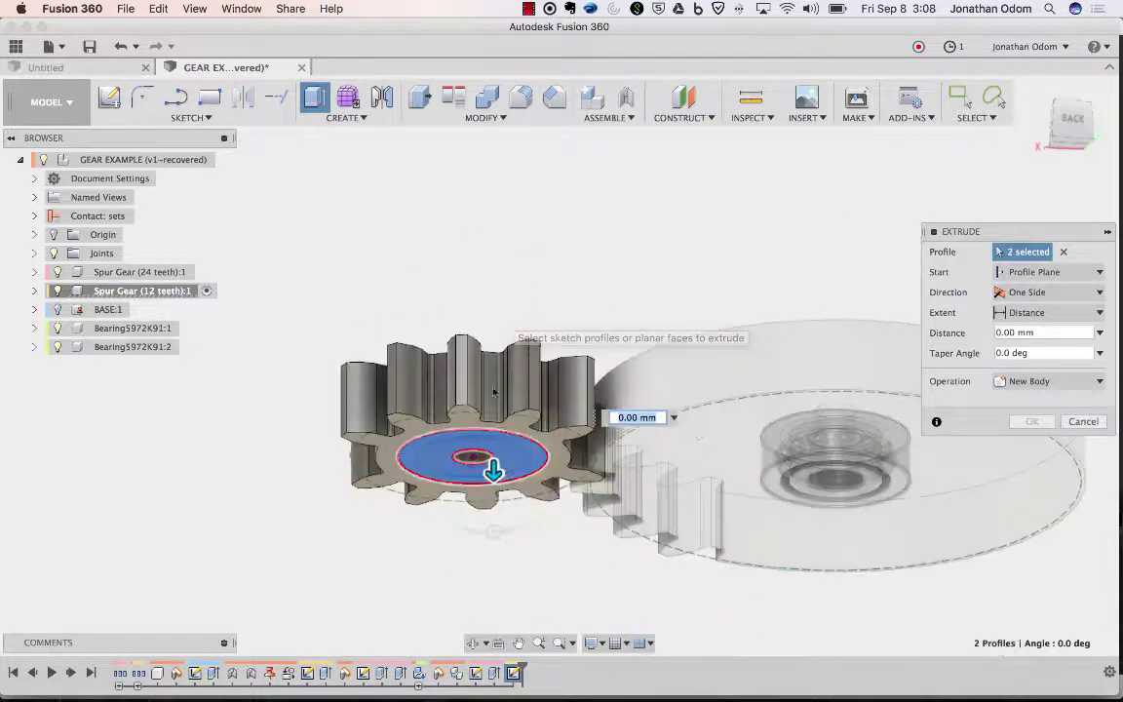
click(56, 290)
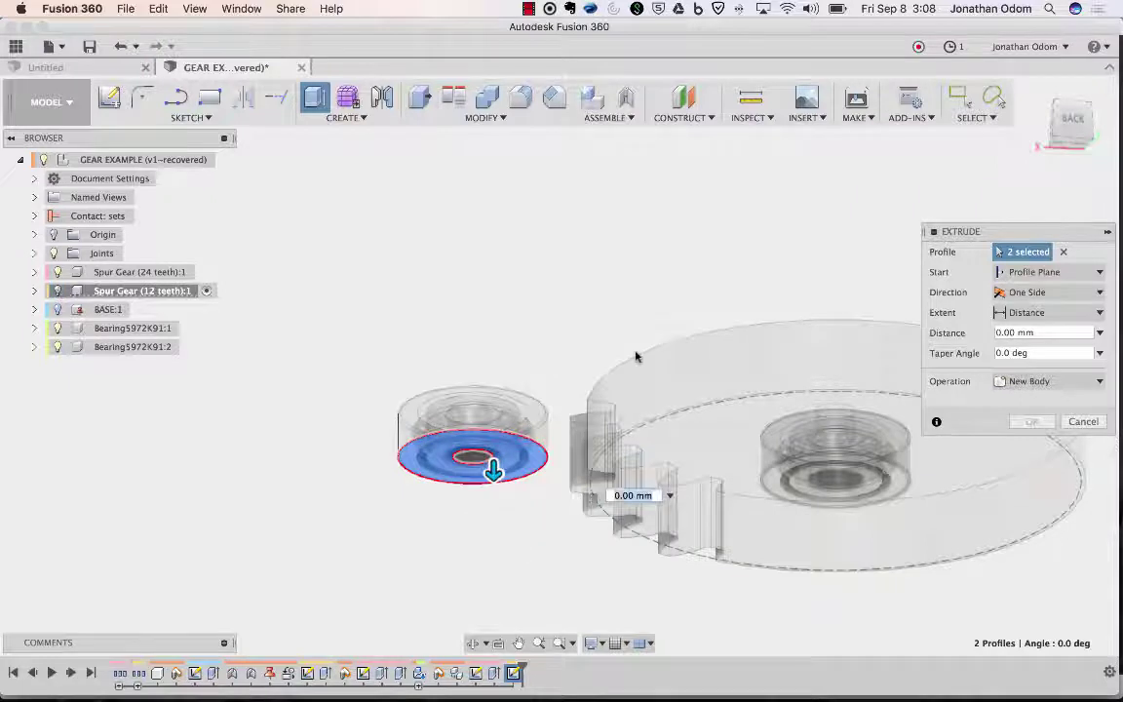
click(1035, 312)
click(1032, 348)
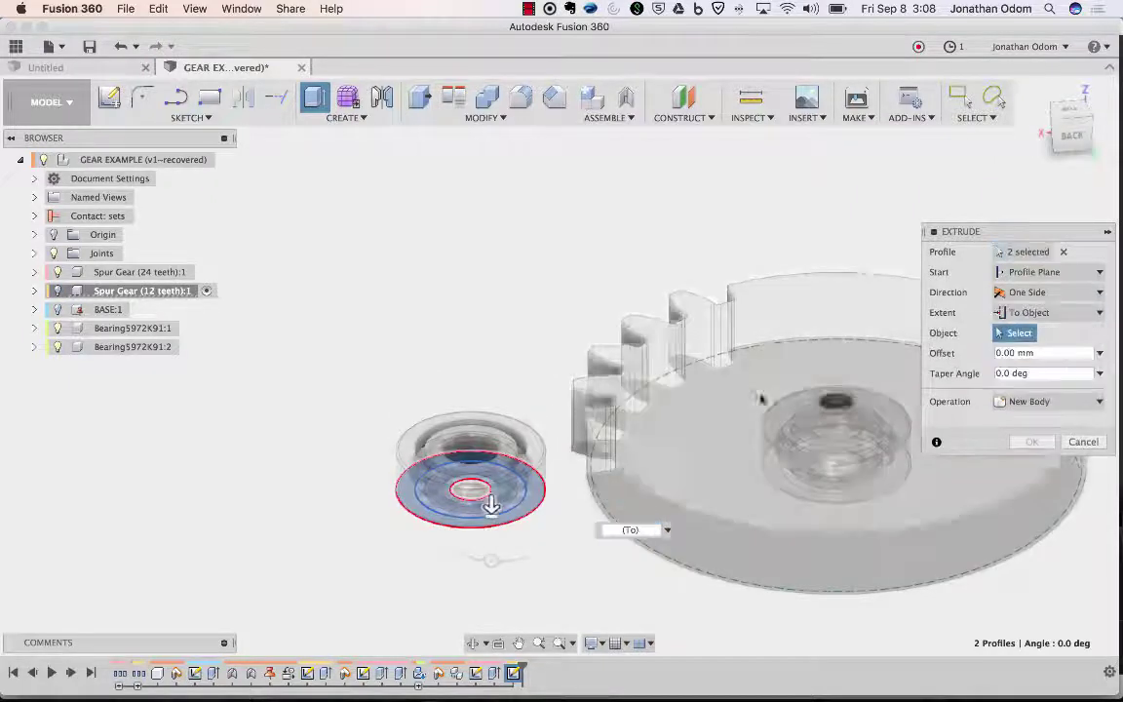
click(534, 449)
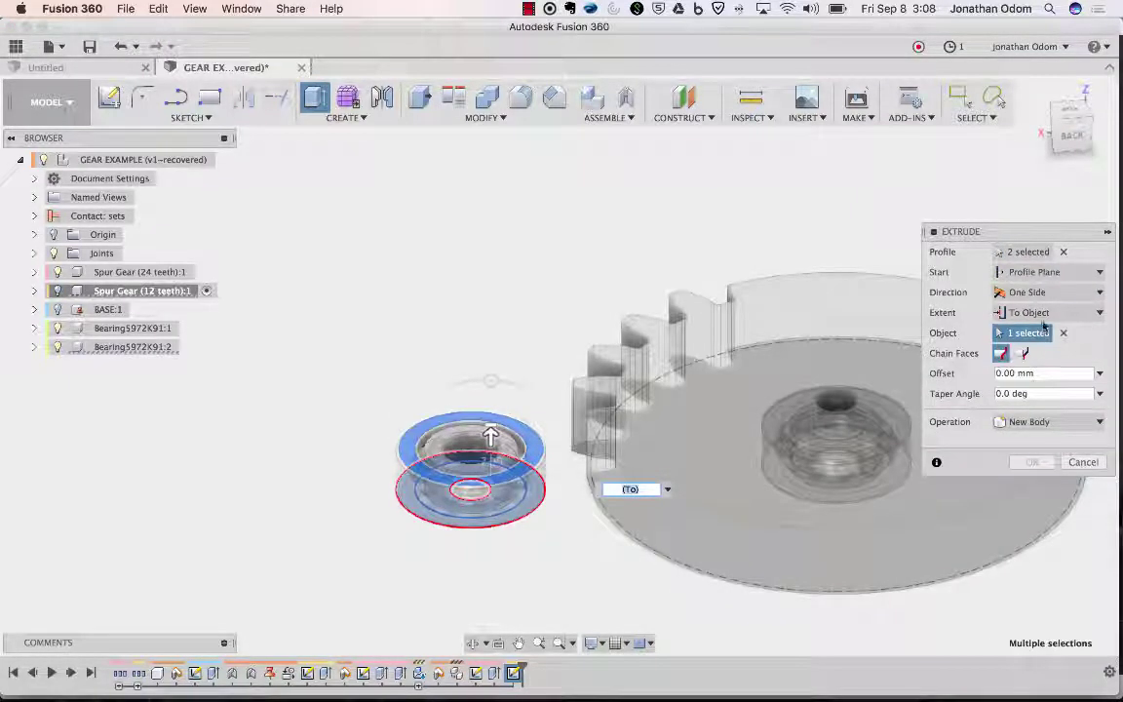
click(1035, 312)
click(1033, 331)
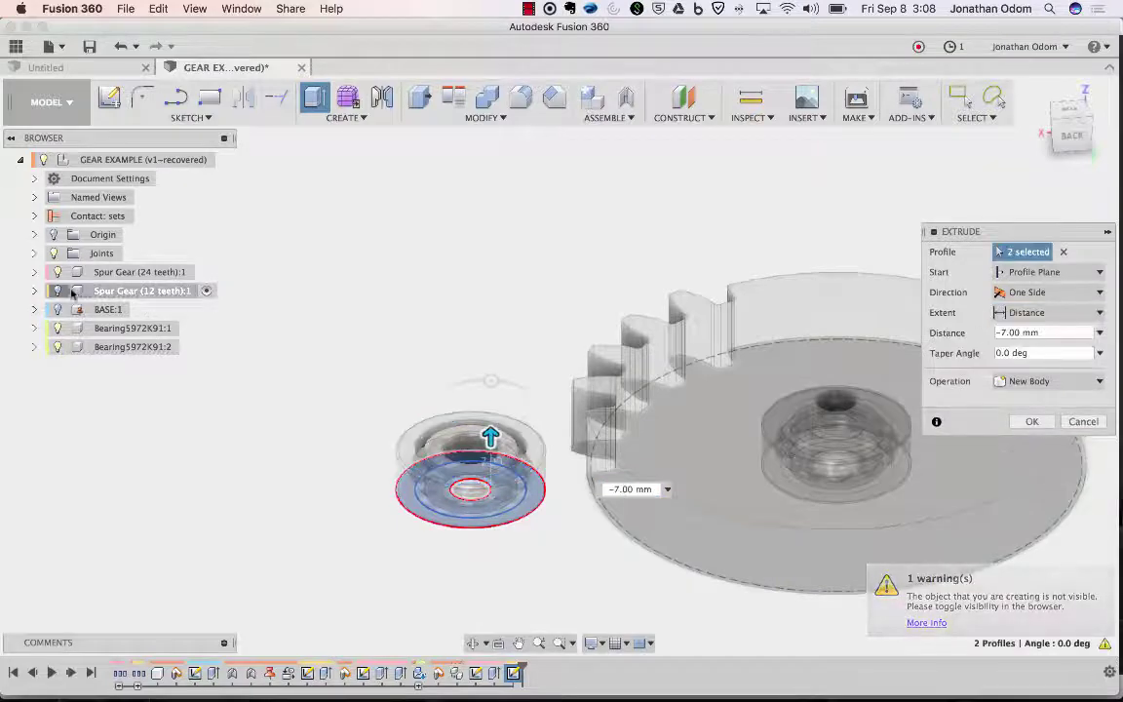
- Show the 12-tooth gear, hide its bearing, and complete the 7 mm deep pocket as a Cut
click(57, 291)
shift+middle_drag(451, 312, 448, 309)
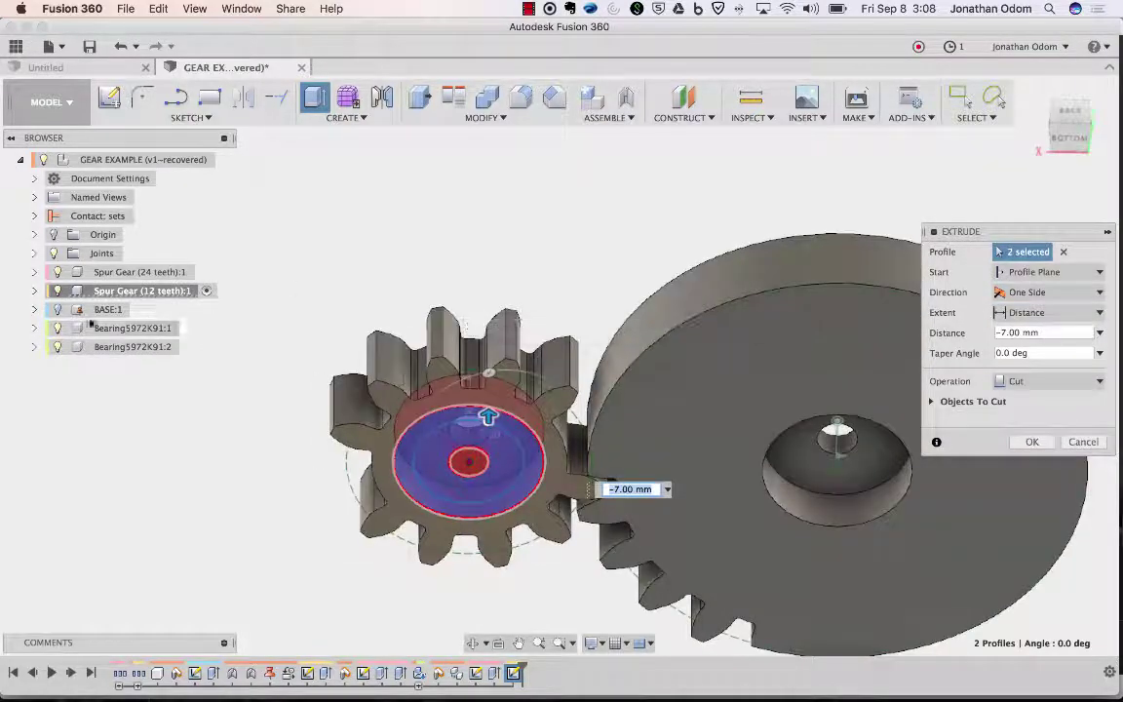
click(56, 346)
shift+middle_drag(605, 192, 604, 189)
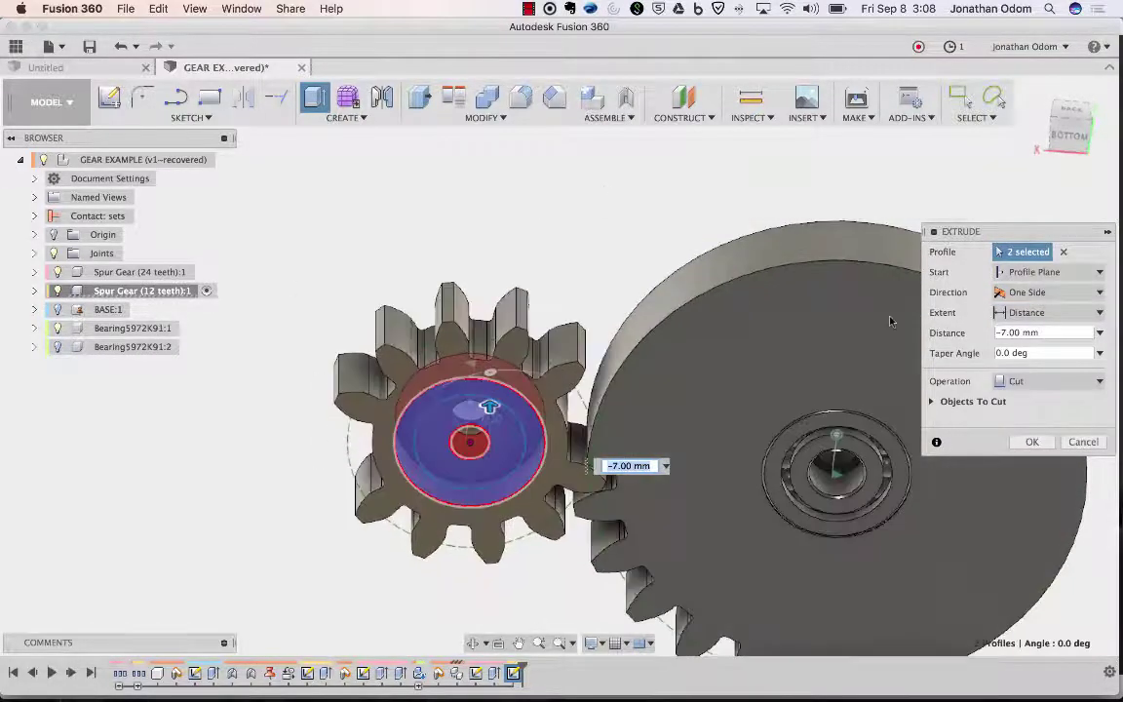
click(1031, 442)
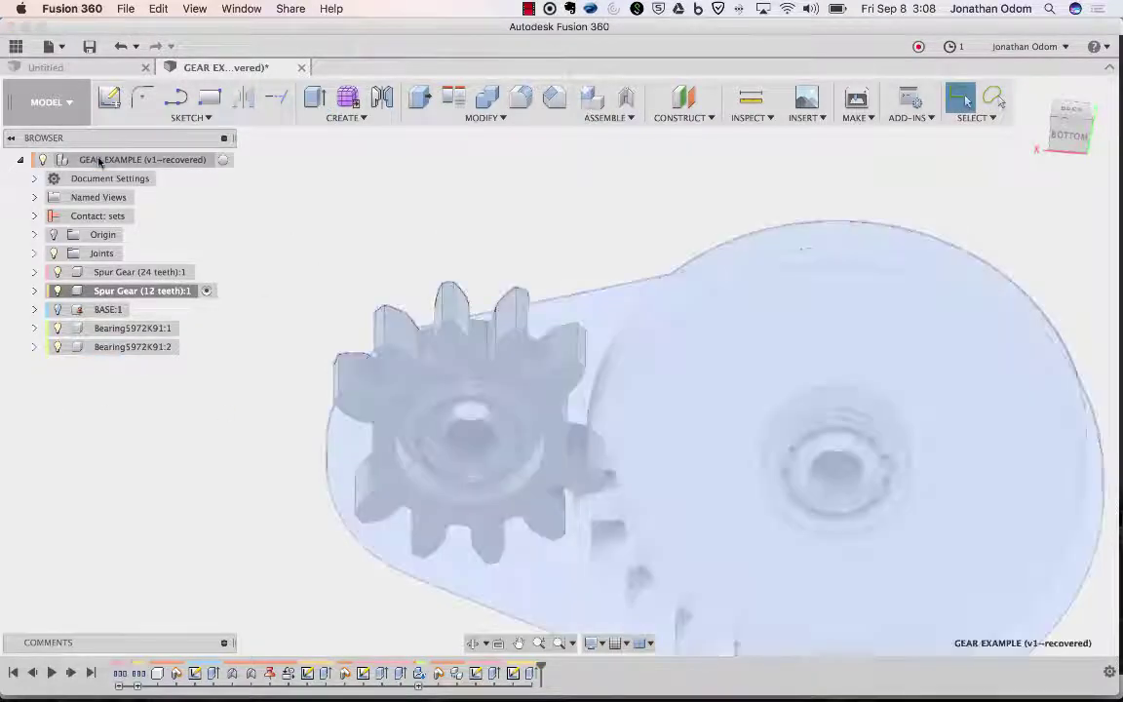
- Activate the top-level GEAR EXAMPLE assembly and save the recovered file
right_click(101, 159)
click(151, 166)
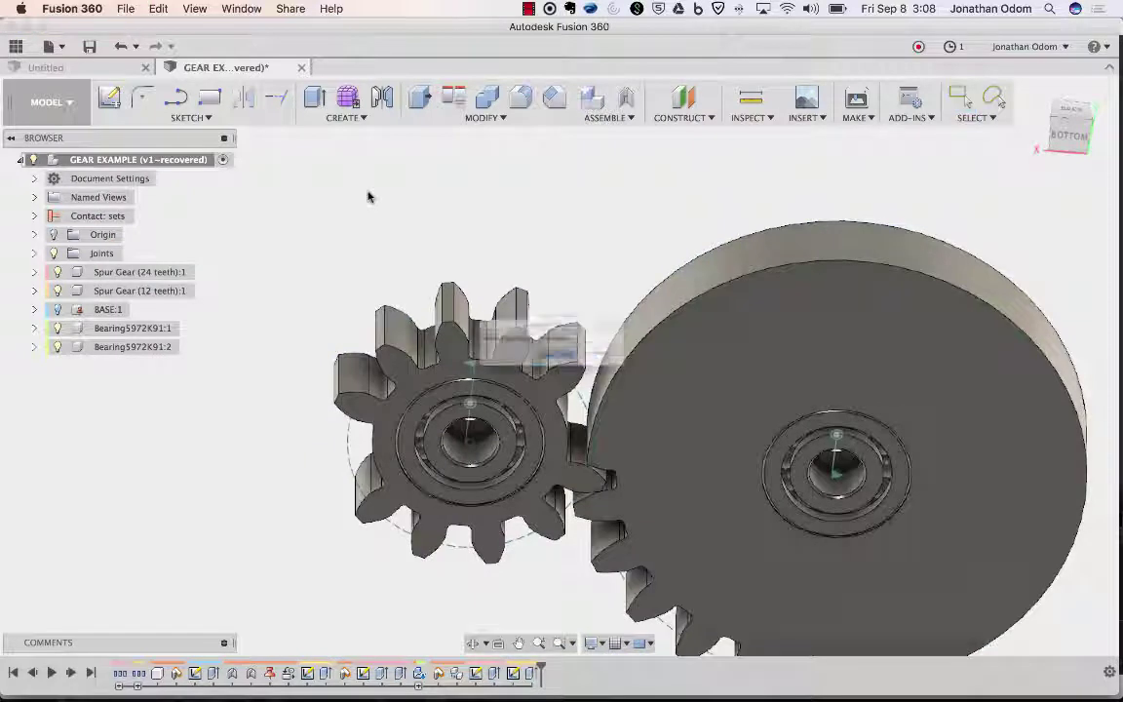
key(super+s)
key(Return)
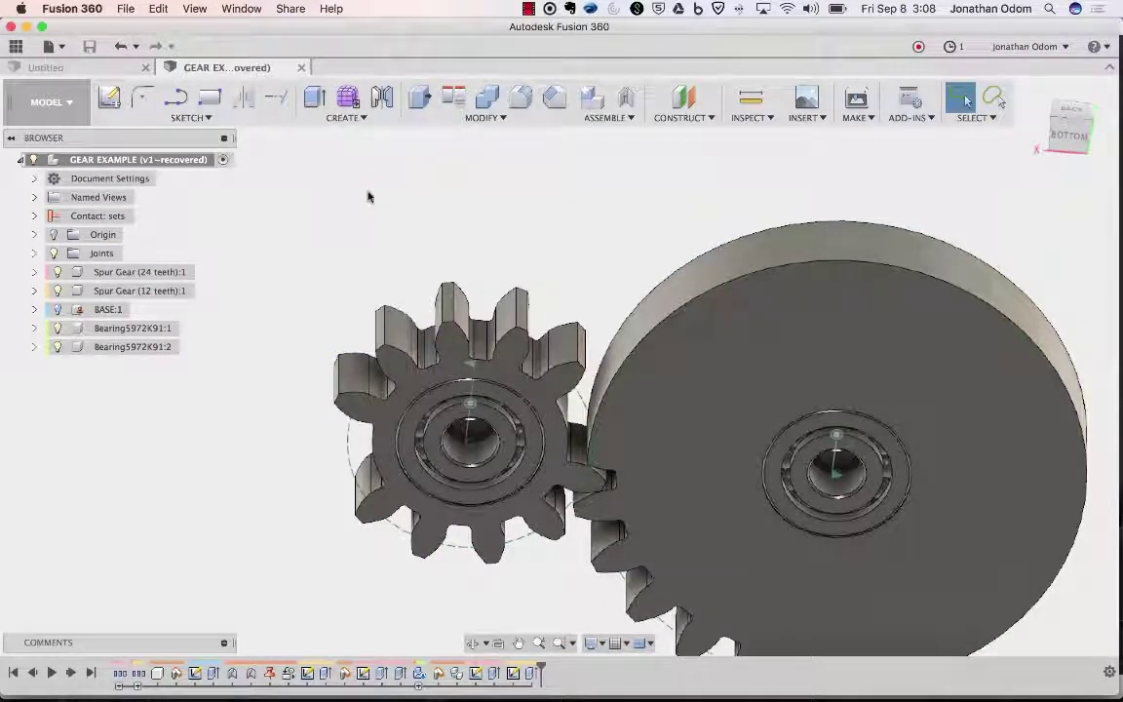
shift+scroll(369, 197, up, 10)
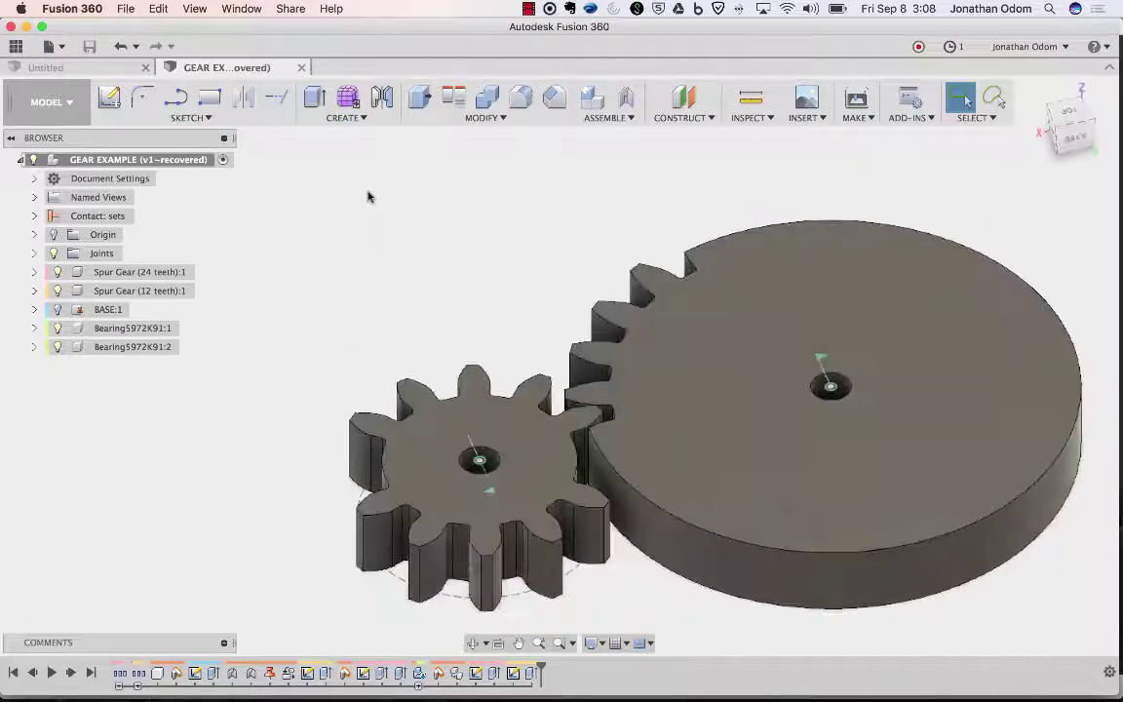
- Offset the 12-tooth gear's center bore face by -1.00 mm to open it around the bearing's inner ring
scroll(368, 197, up, 4)
shift+scroll(460, 408, down, 10)
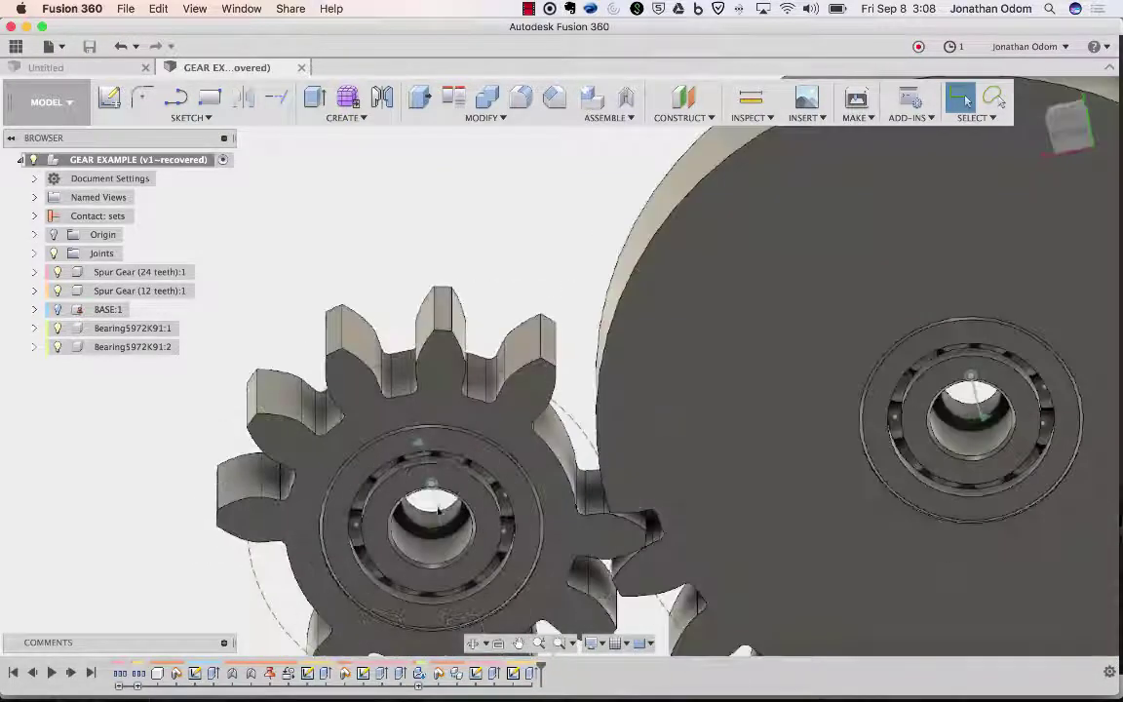
click(410, 480)
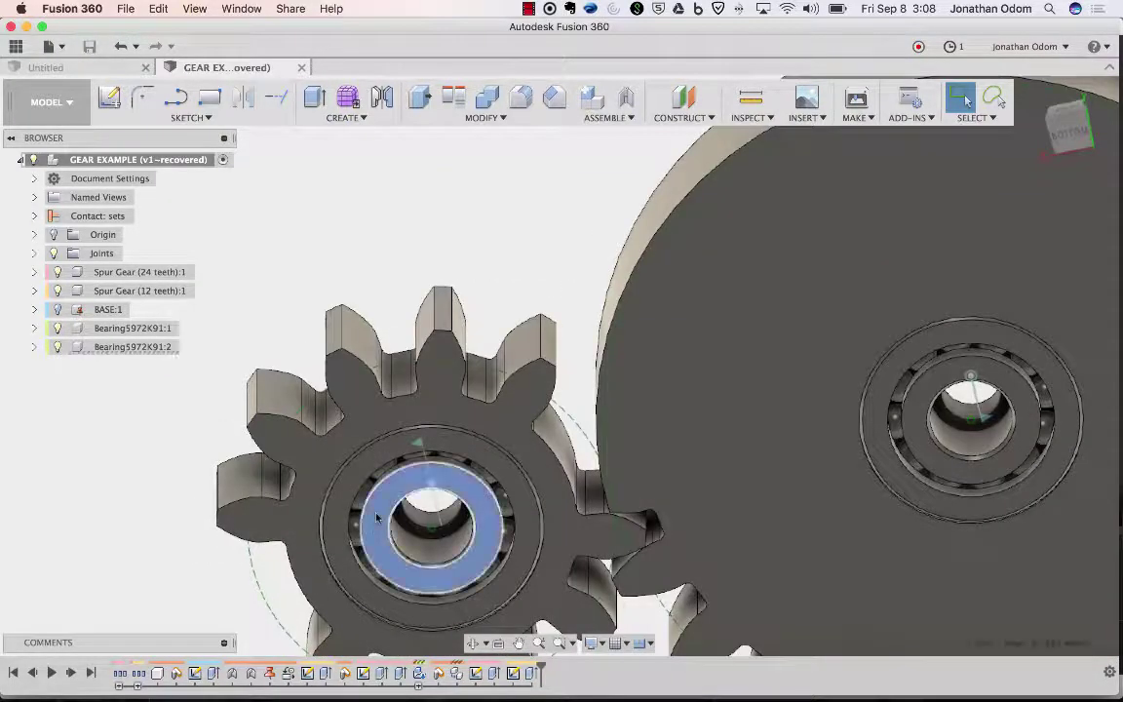
scroll(376, 517, up, 5)
scroll(376, 518, down, 7)
scroll(377, 518, left, 5)
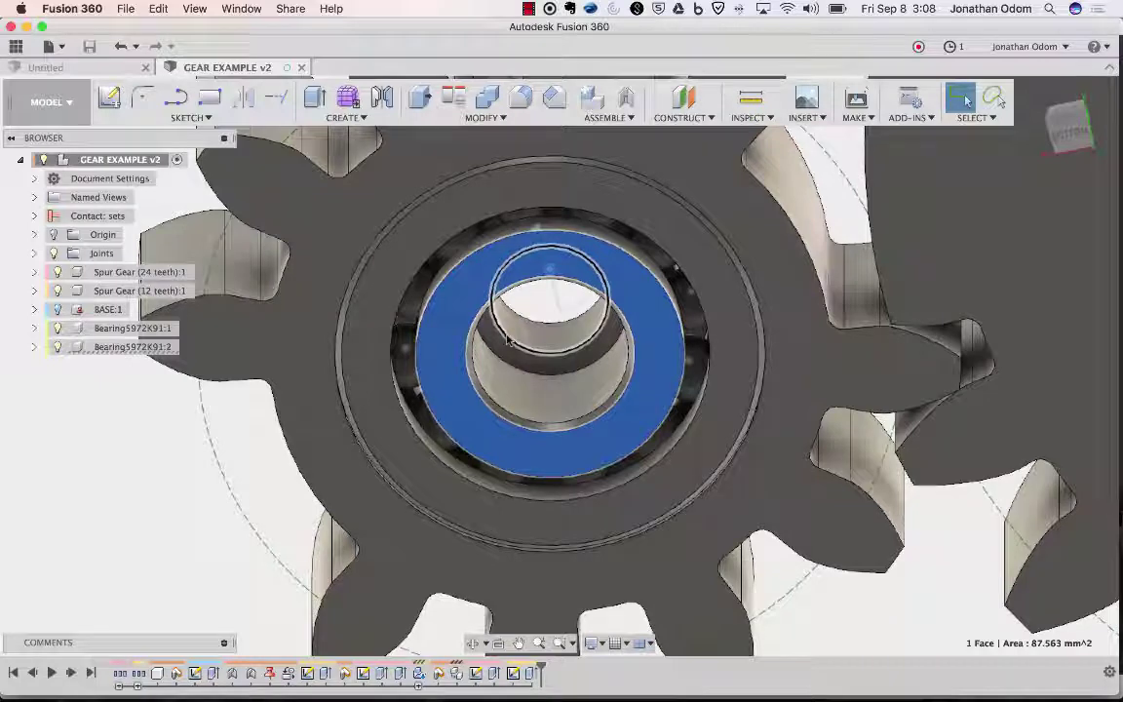
click(531, 303)
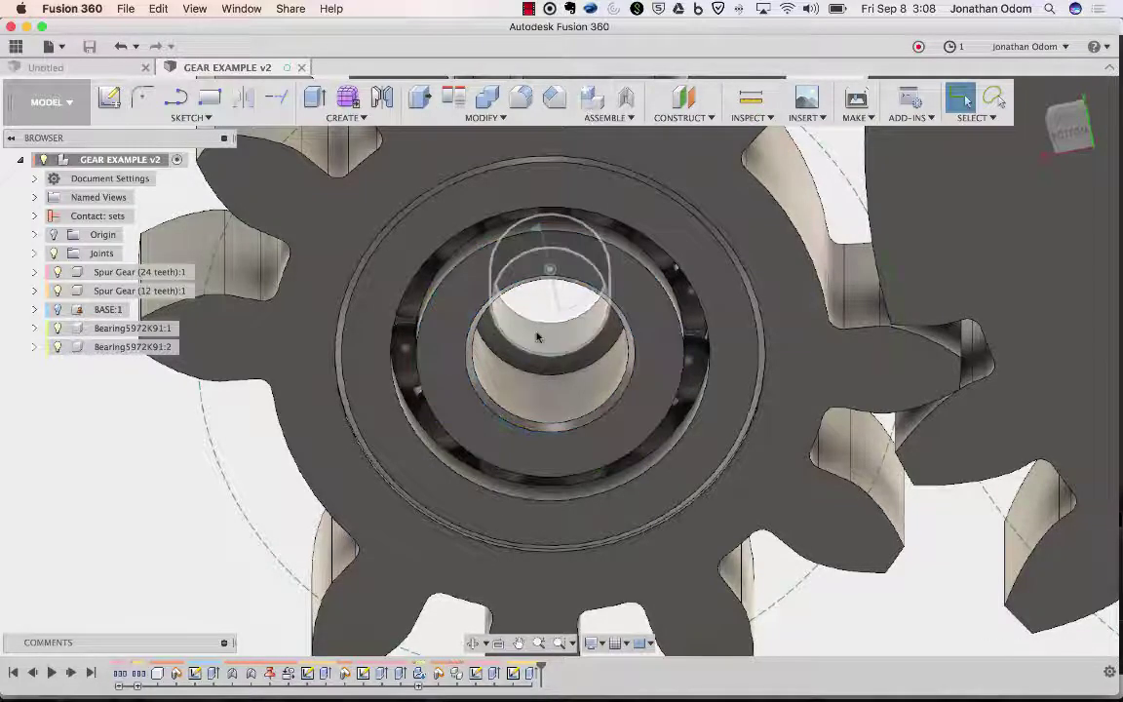
click(537, 337)
click(420, 97)
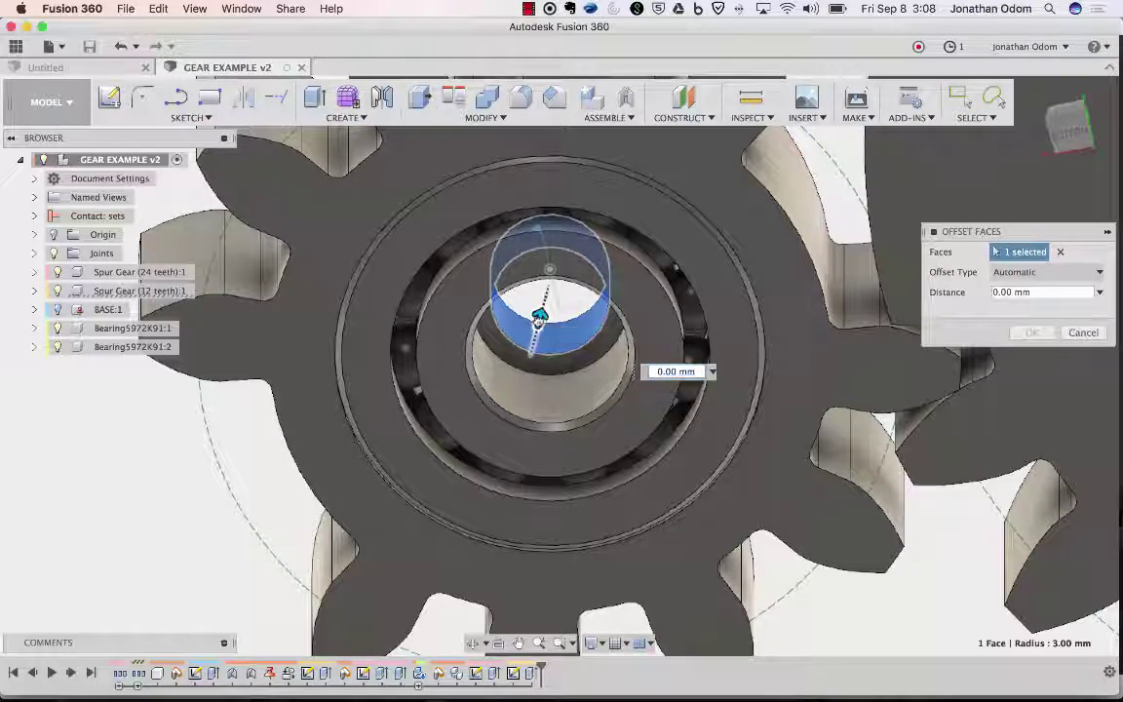
drag(539, 317, 537, 327)
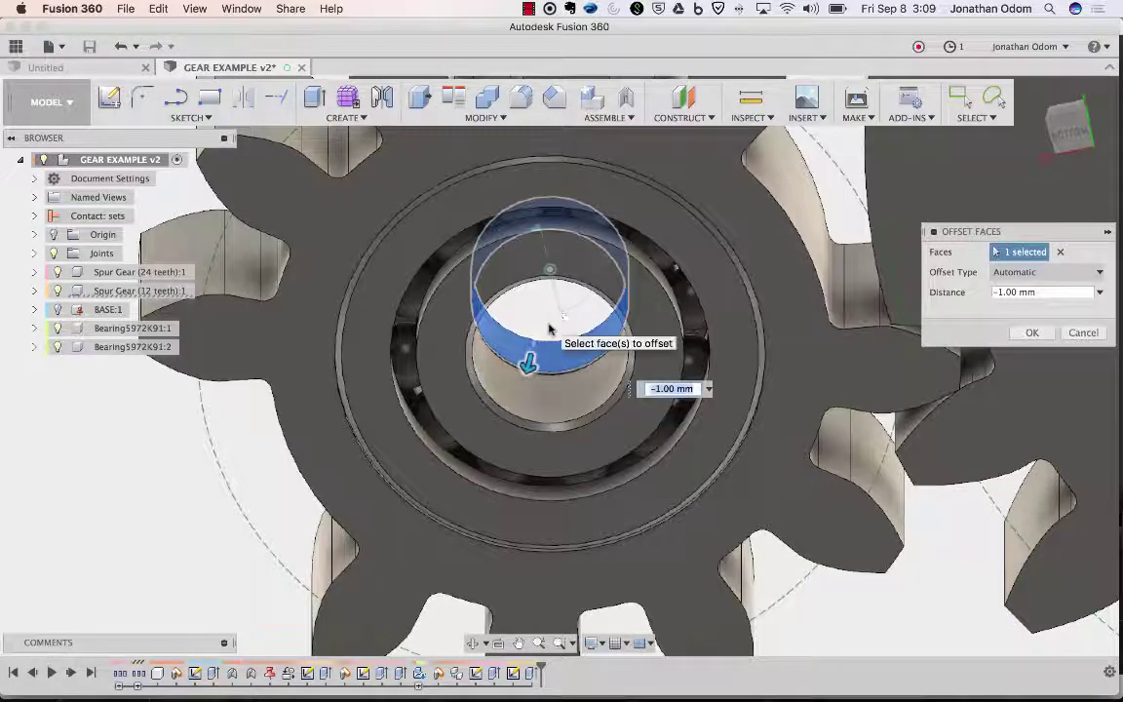
- Set the 12-tooth gear's bore offset to -5.00 mm and apply it
shift+scroll(676, 258, up, 10)
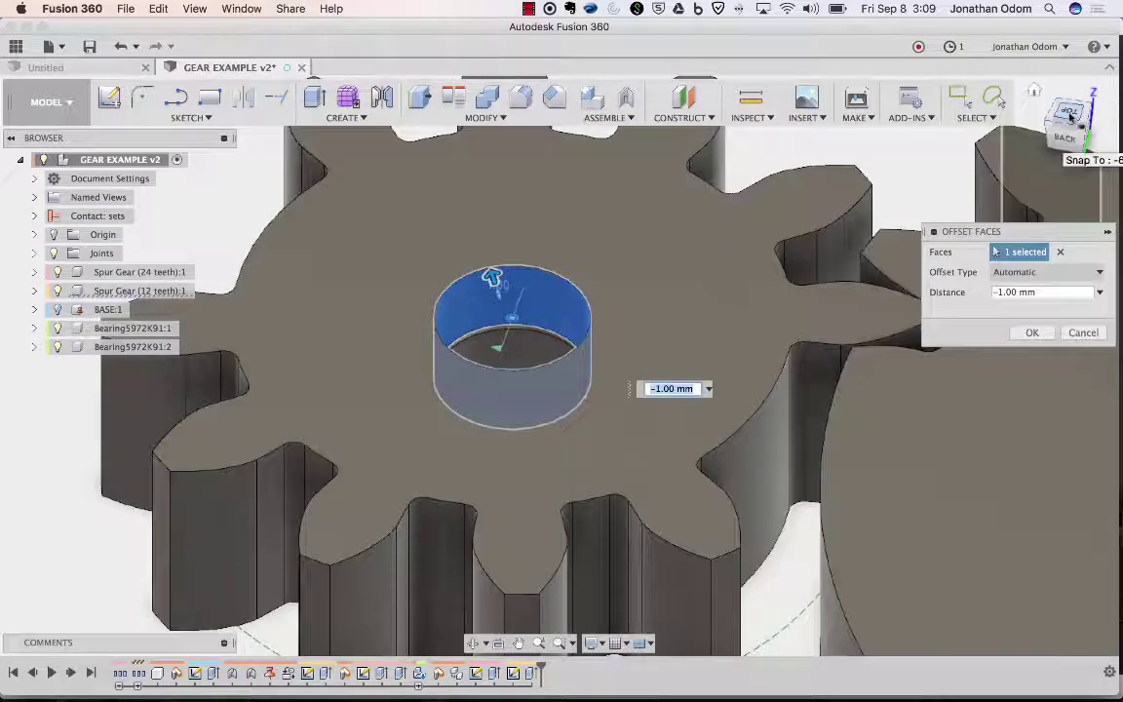
click(1072, 117)
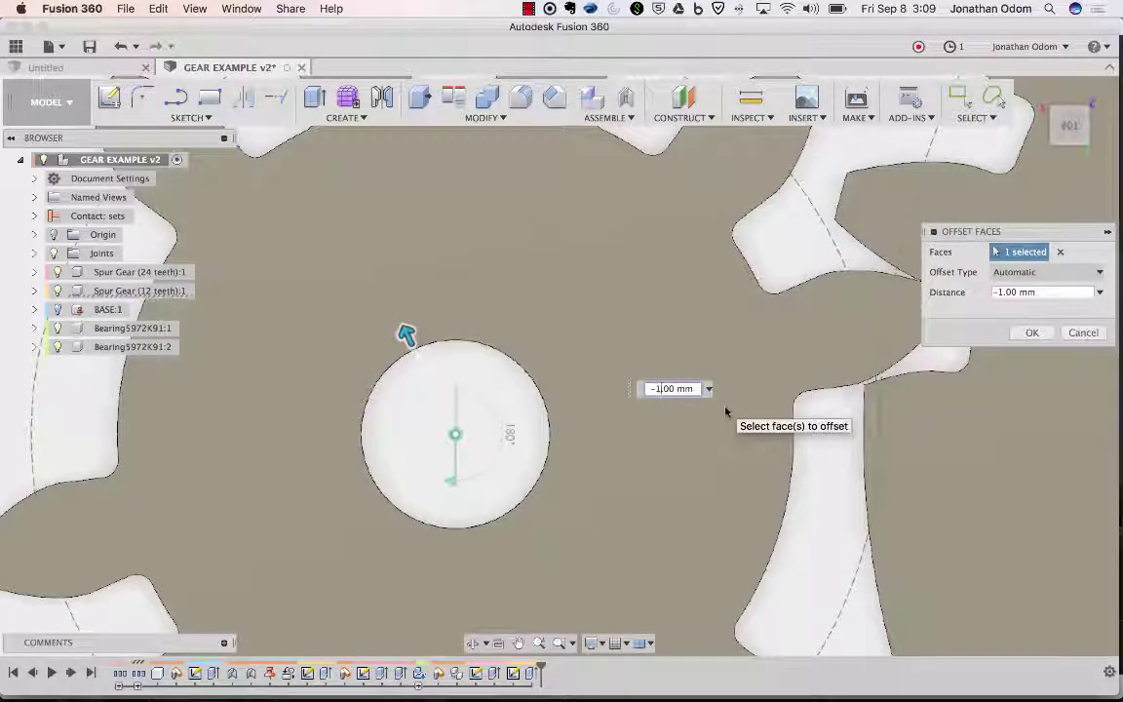
key(BackSpace)
text(3)
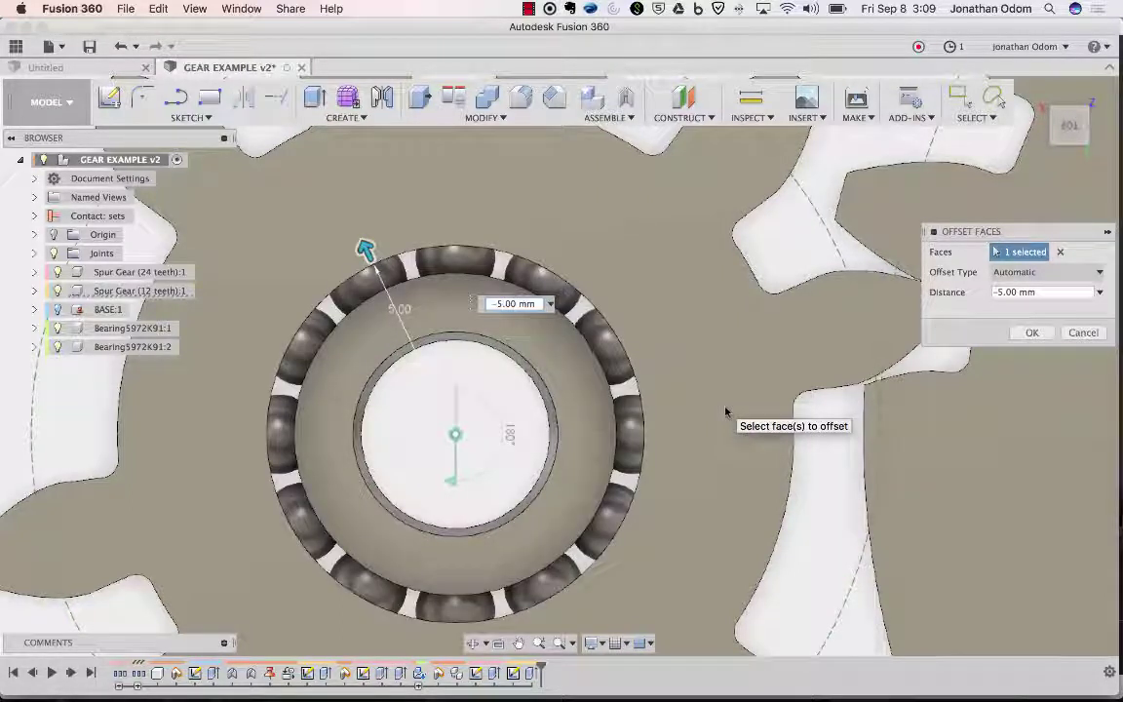
shift+middle_drag(725, 411, 721, 523)
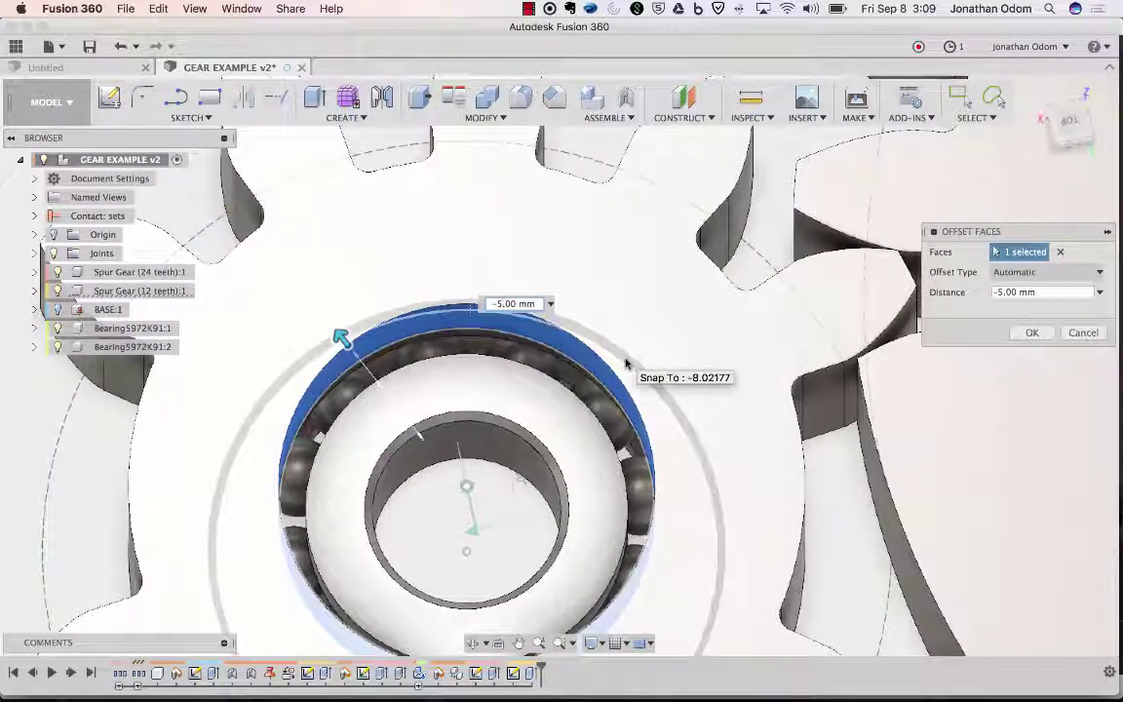
key(Return)
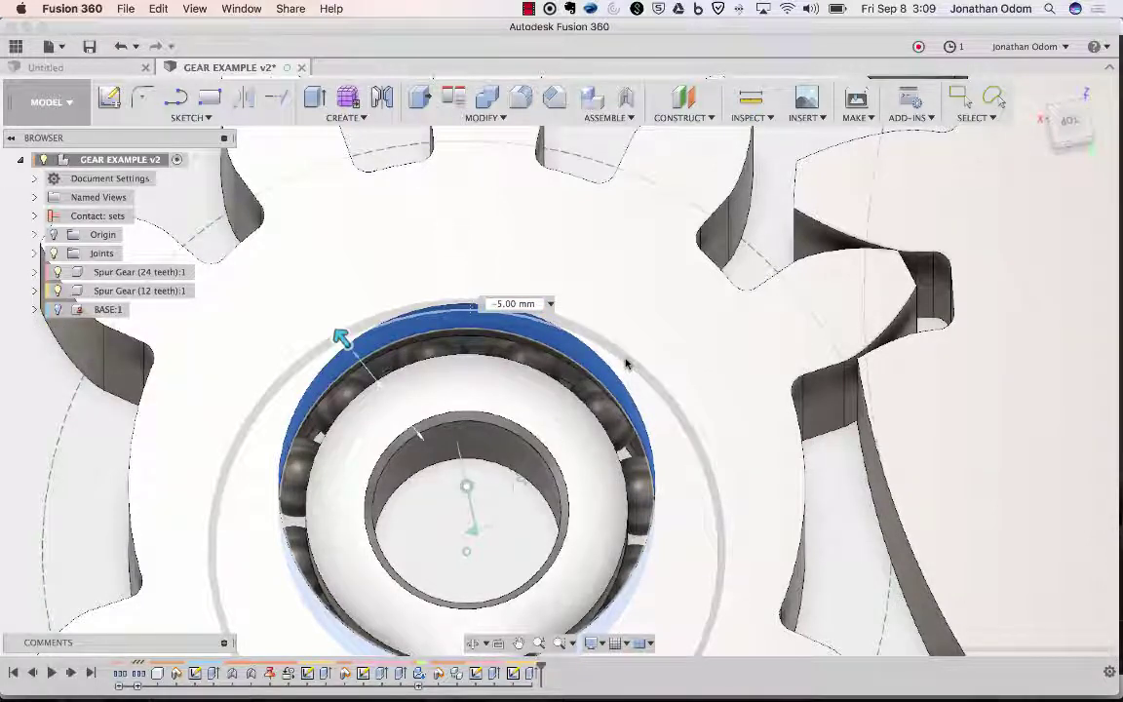
- Offset the 24-tooth gear's center bore face by -5 mm
scroll(625, 363, down, 5)
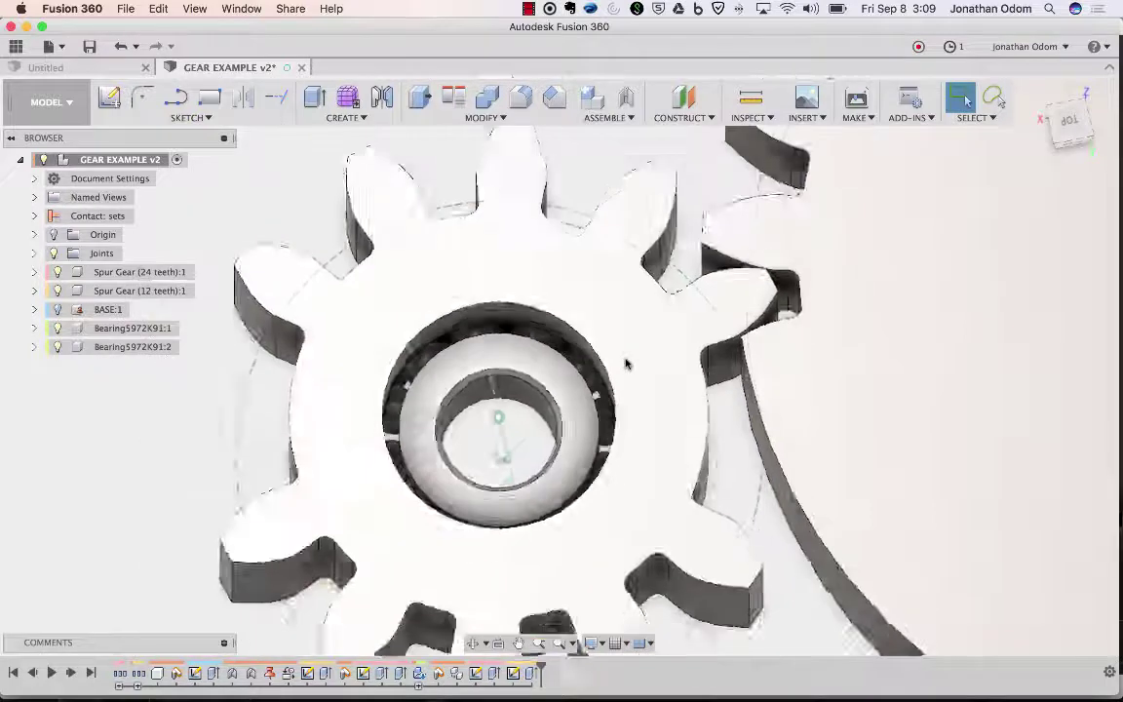
scroll(626, 363, right, 5)
scroll(626, 363, up, 5)
scroll(626, 362, down, 2)
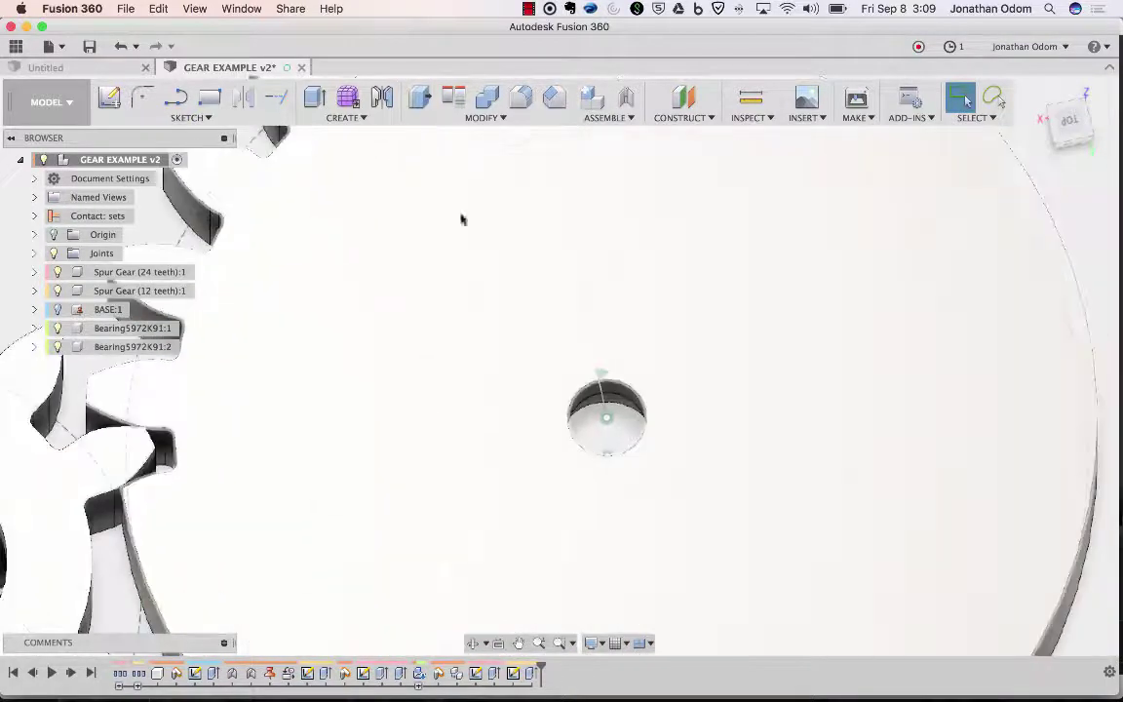
click(421, 101)
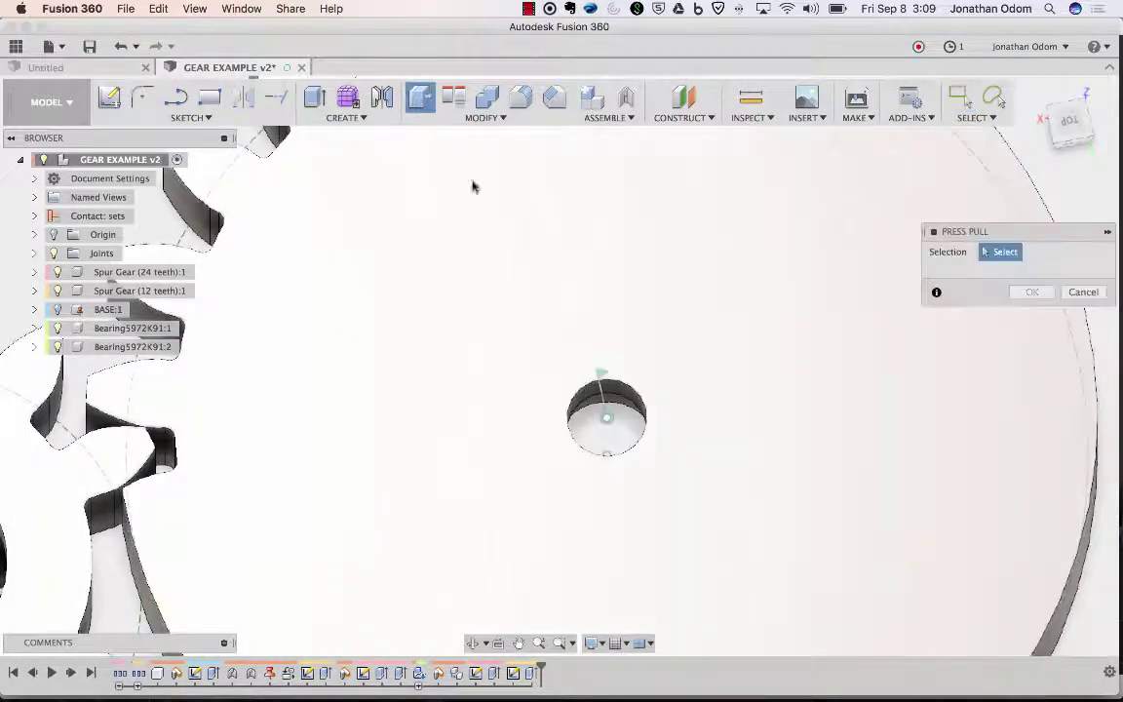
click(614, 402)
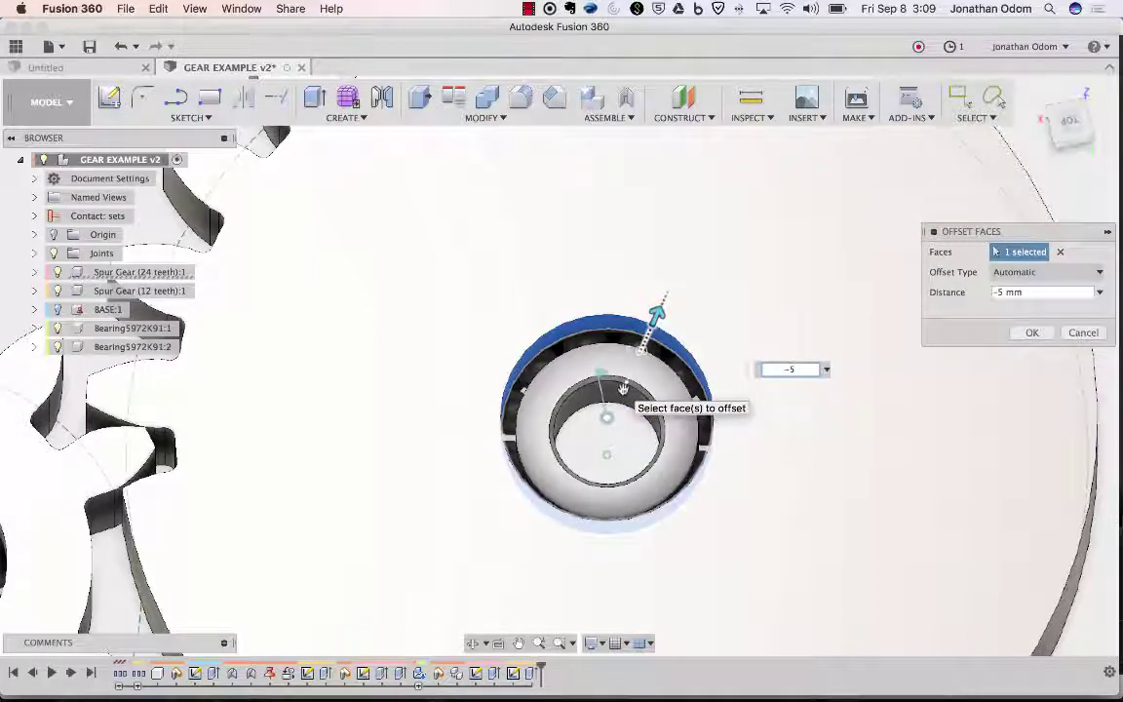
key(Return)
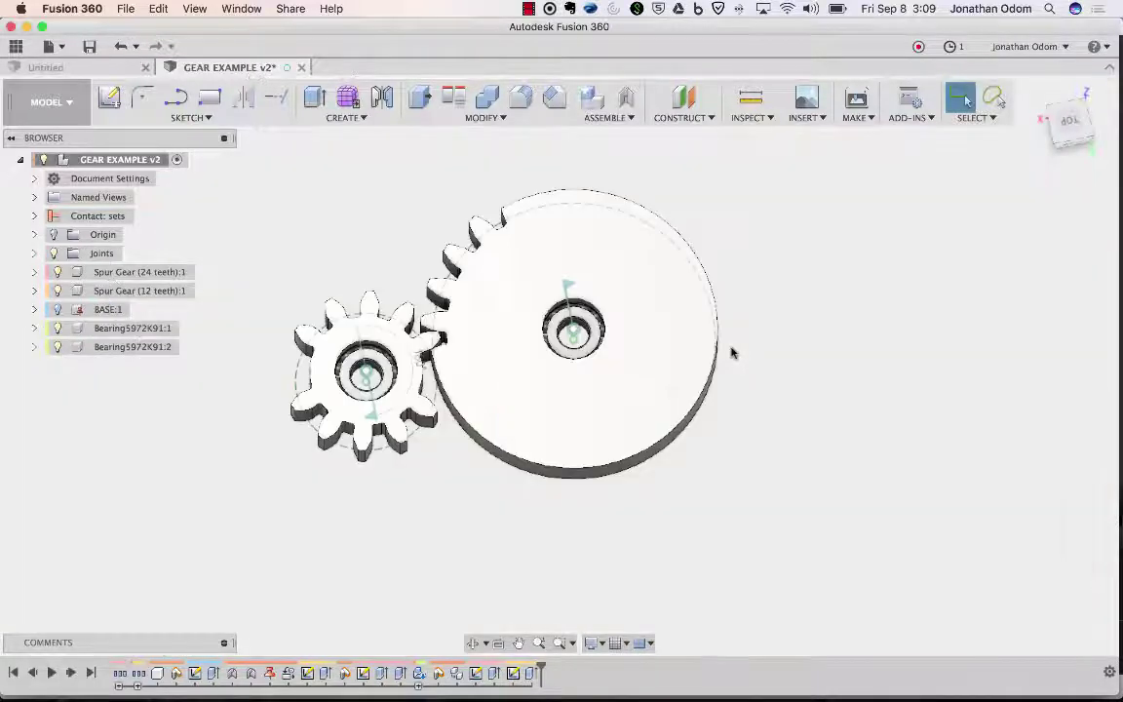
- Show the BASE component under the gears and check the clearance between them from the side
shift+middle_drag(733, 352, 171, 365)
click(57, 309)
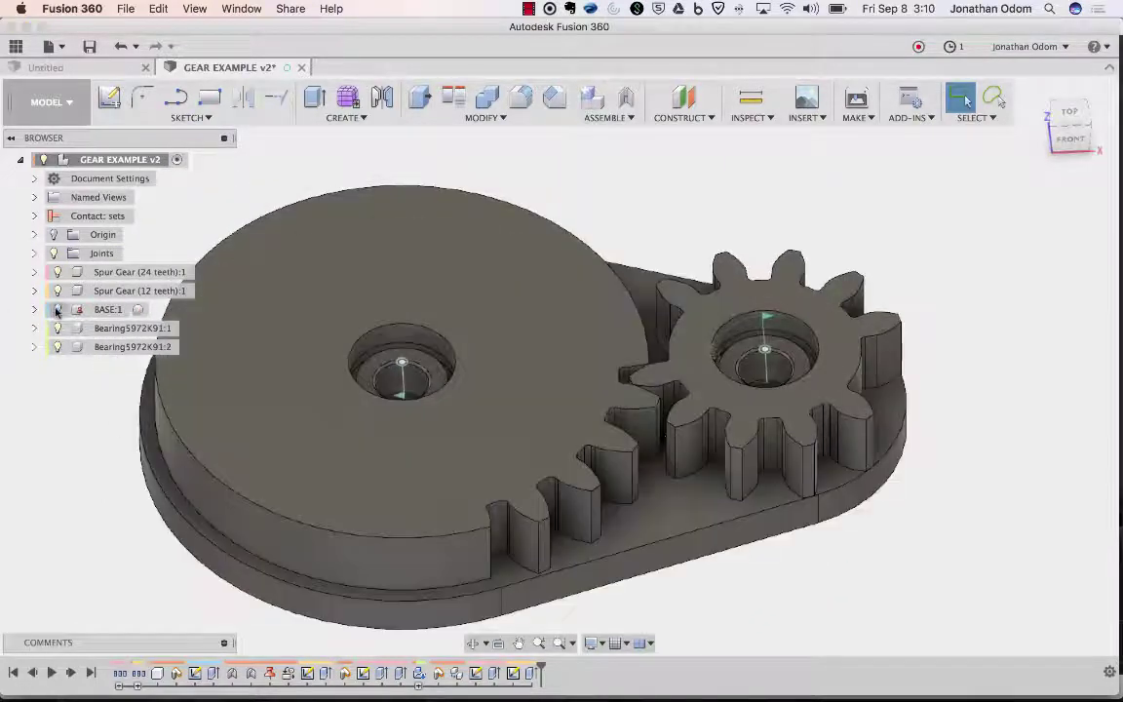
shift+middle_drag(684, 256, 663, 202)
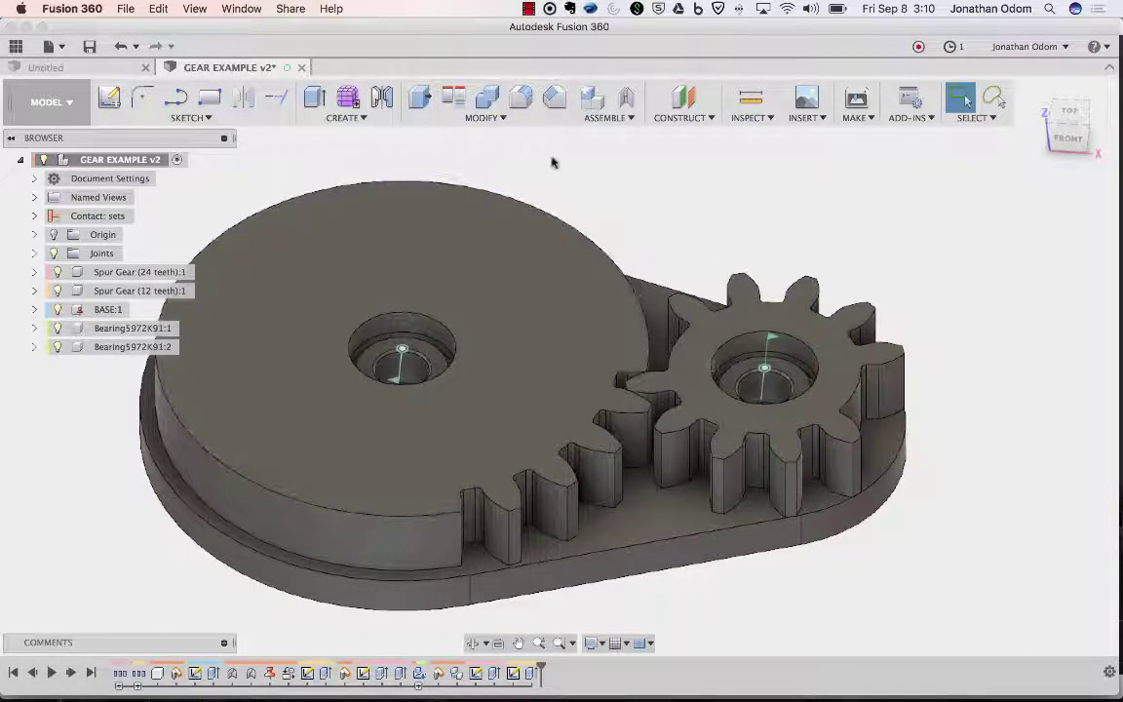
scroll(600, 168, left, 4)
shift+scroll(643, 180, down, 10)
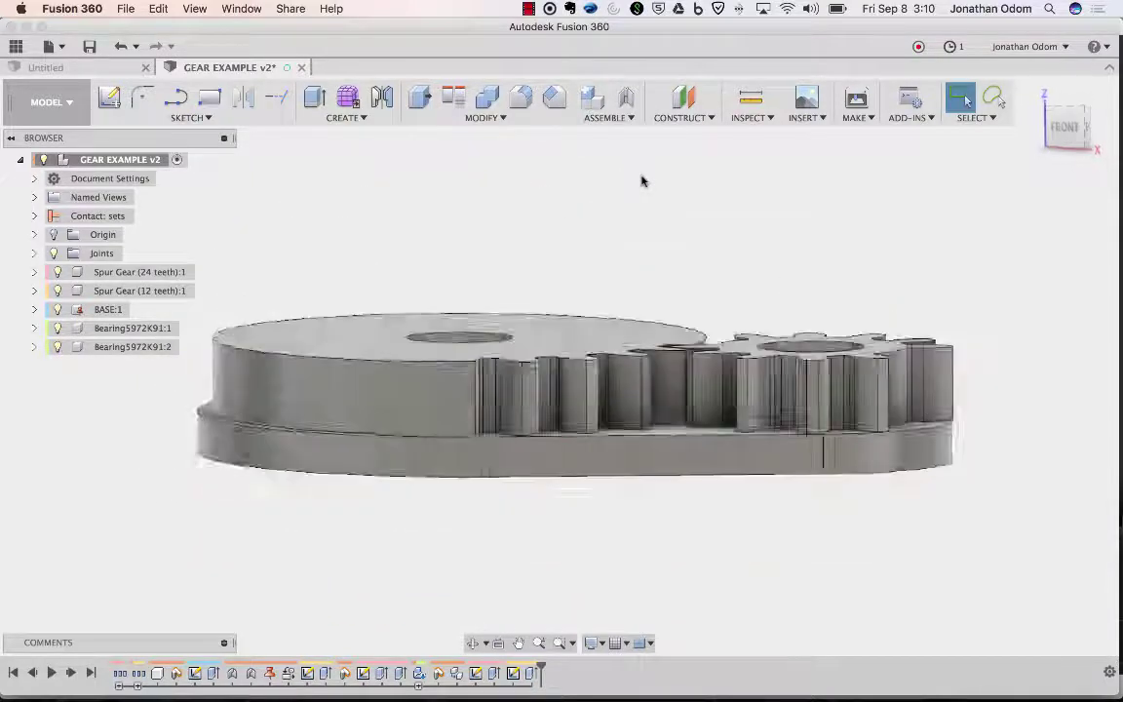
shift+scroll(642, 180, up, 10)
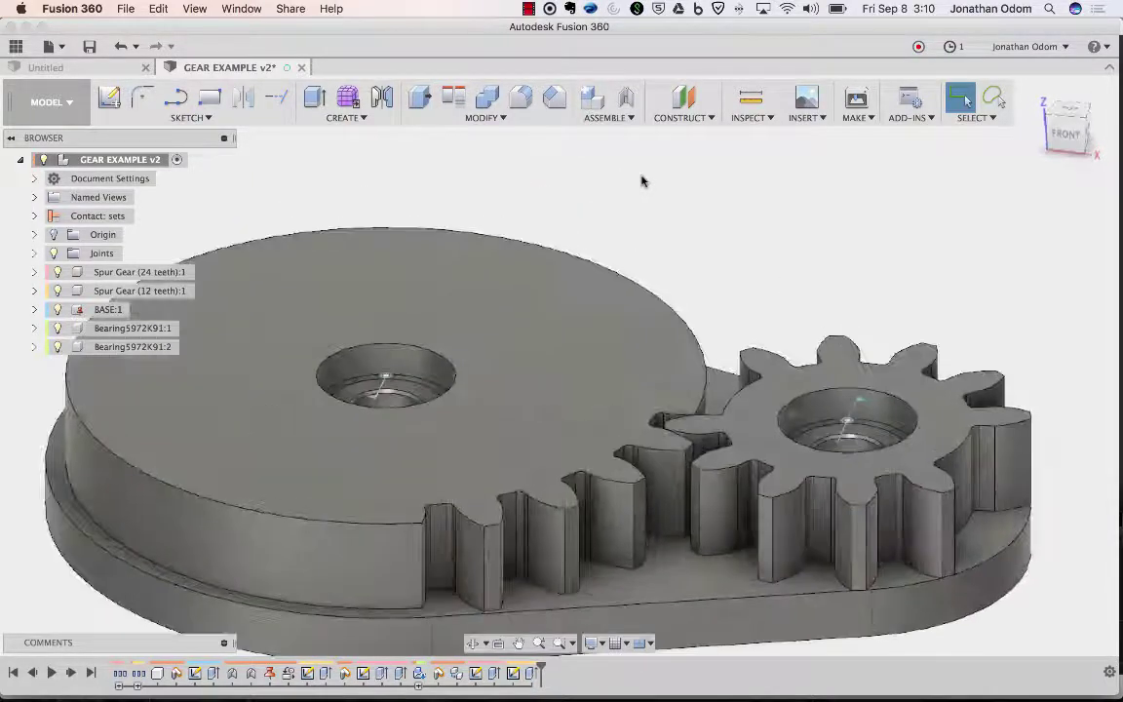
shift+scroll(641, 181, down, 3)
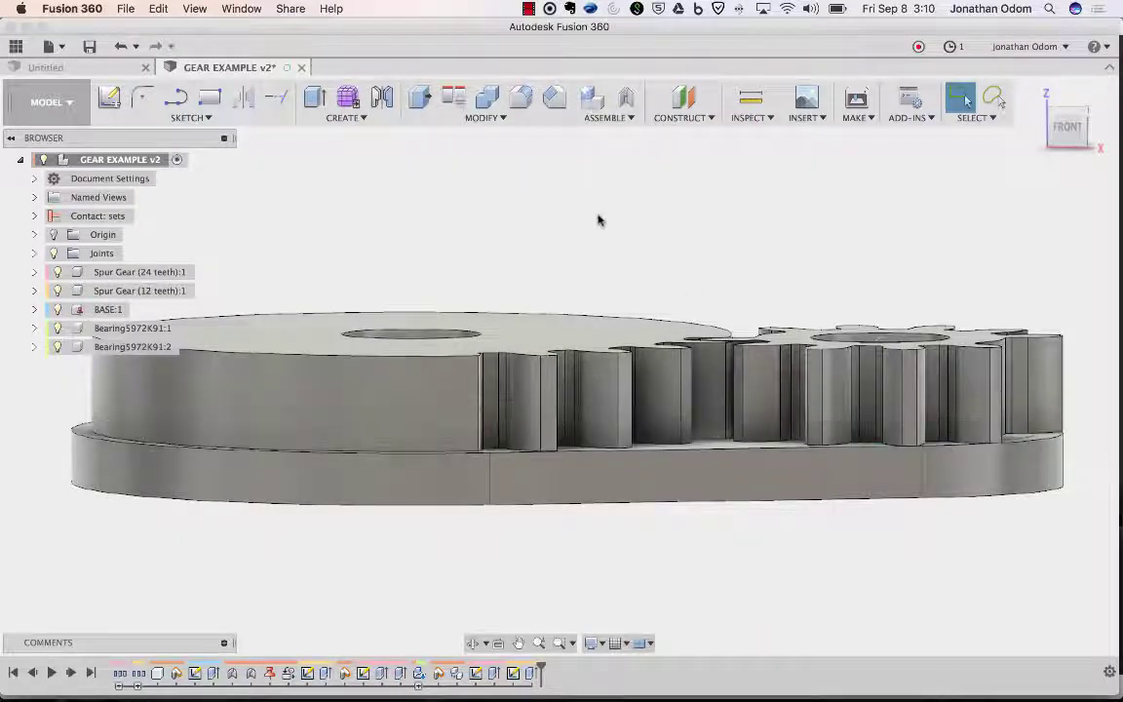
- Offset the BASE component's top face by -1 mm to leave a gap below the gears
scroll(598, 220, left, 2)
click(421, 94)
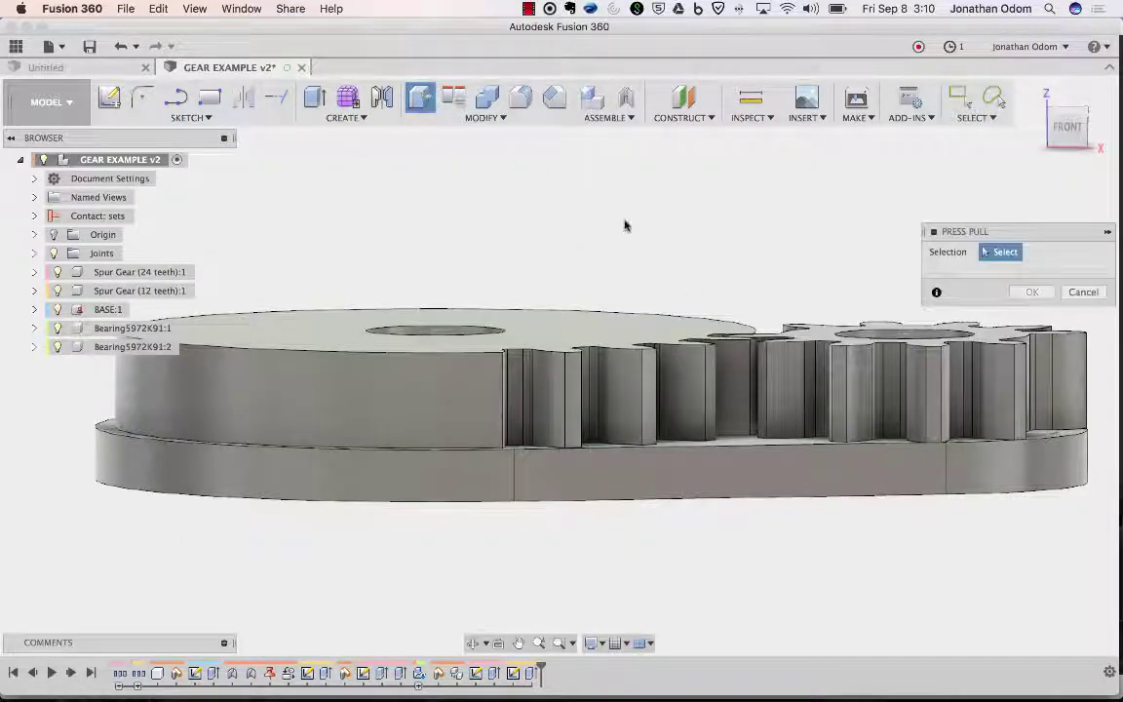
shift+scroll(624, 225, up, 4)
click(779, 542)
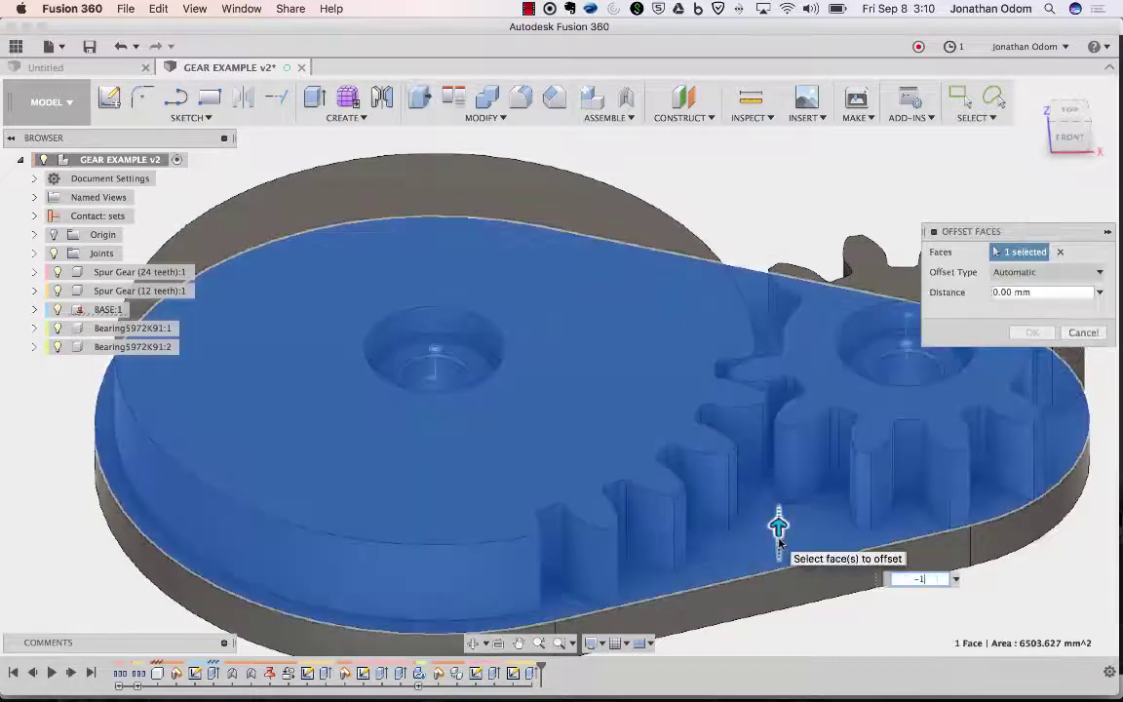
shift+scroll(780, 542, down, 5)
key(Escape)
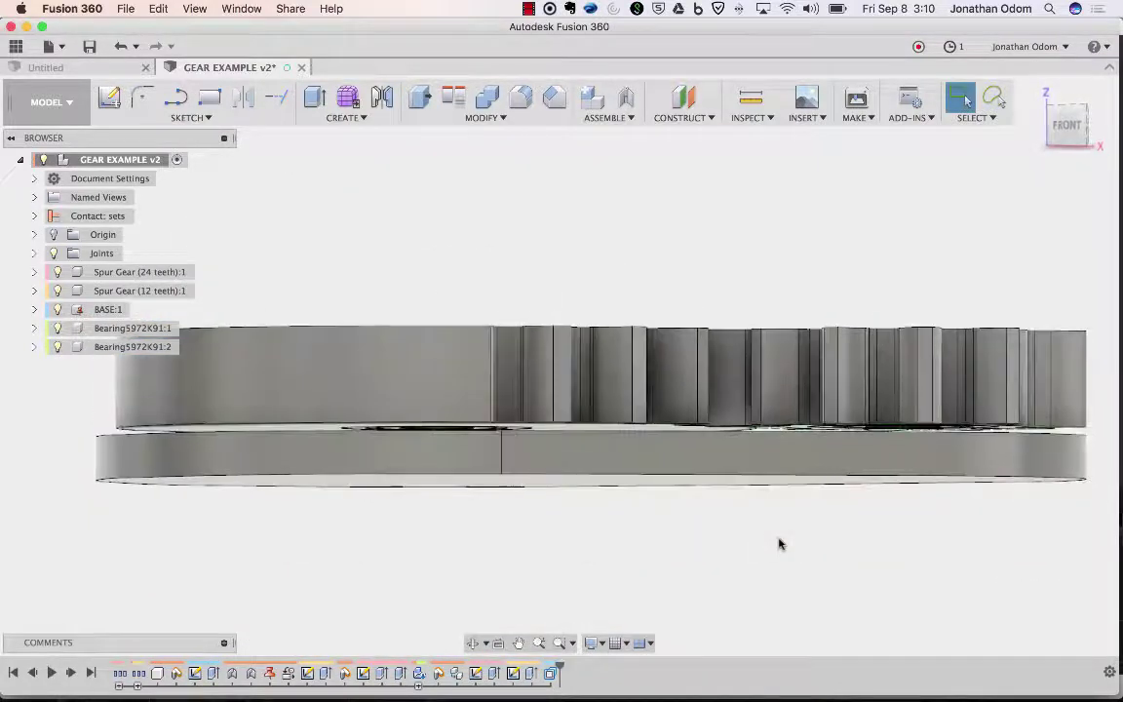
- Hide both spur gears and activate the BASE component for editing
shift+scroll(780, 544, up, 3)
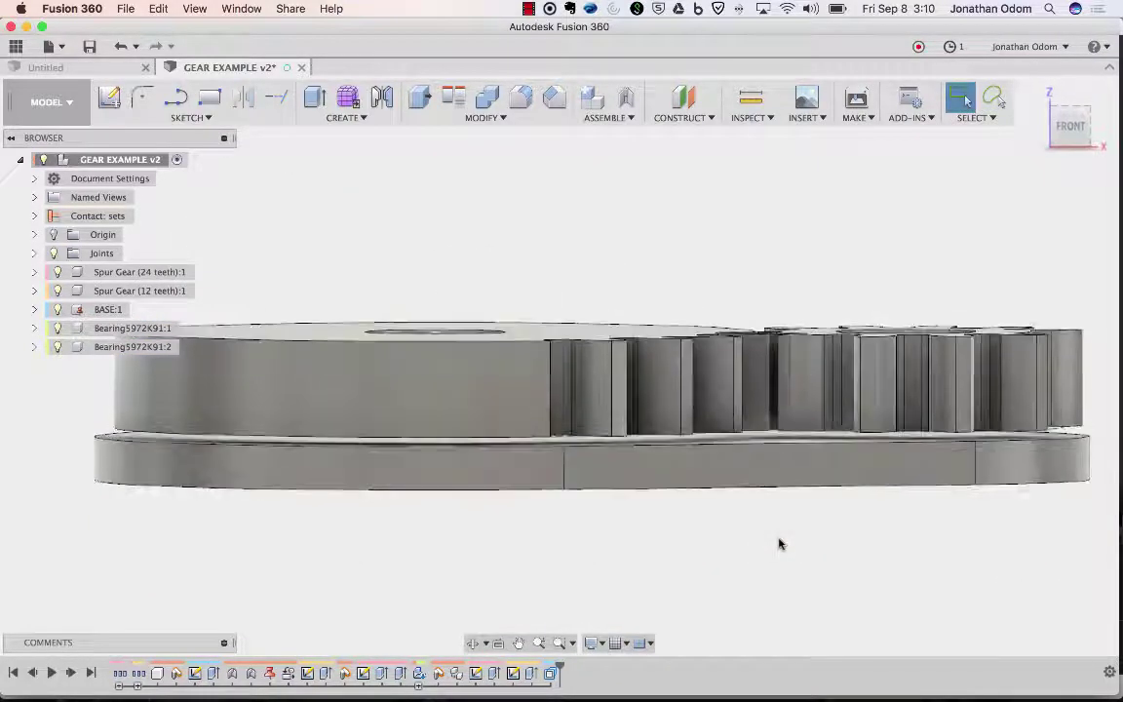
shift+scroll(780, 544, up, 4)
scroll(780, 544, left, 3)
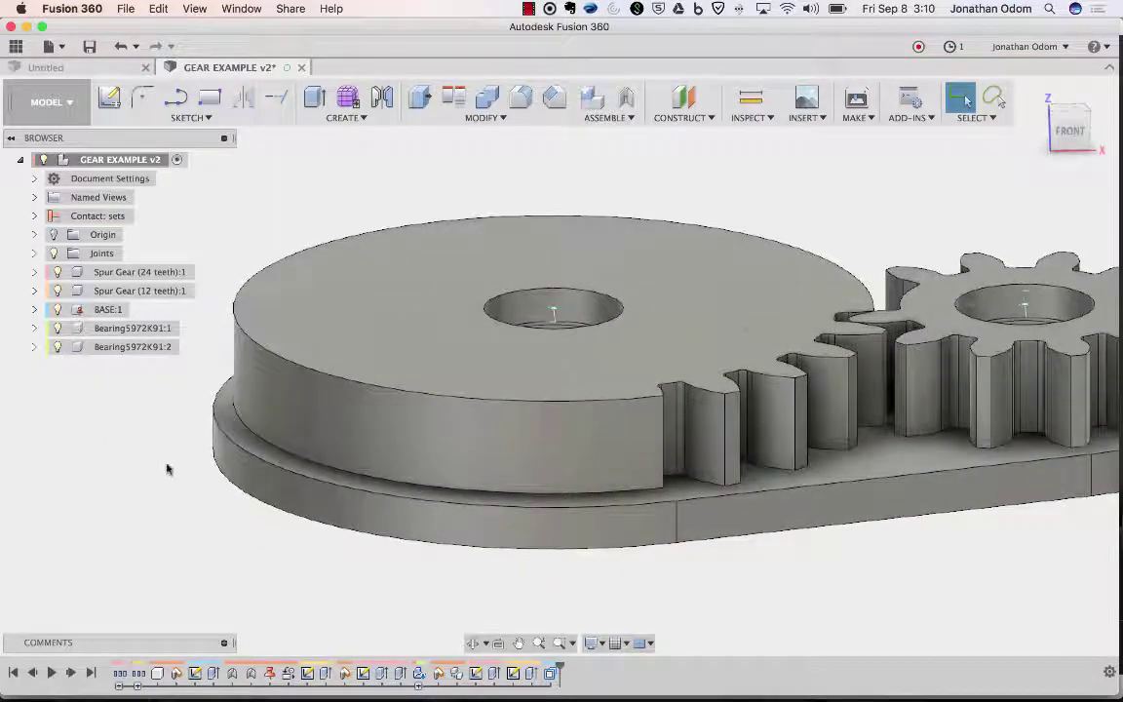
click(58, 291)
click(58, 272)
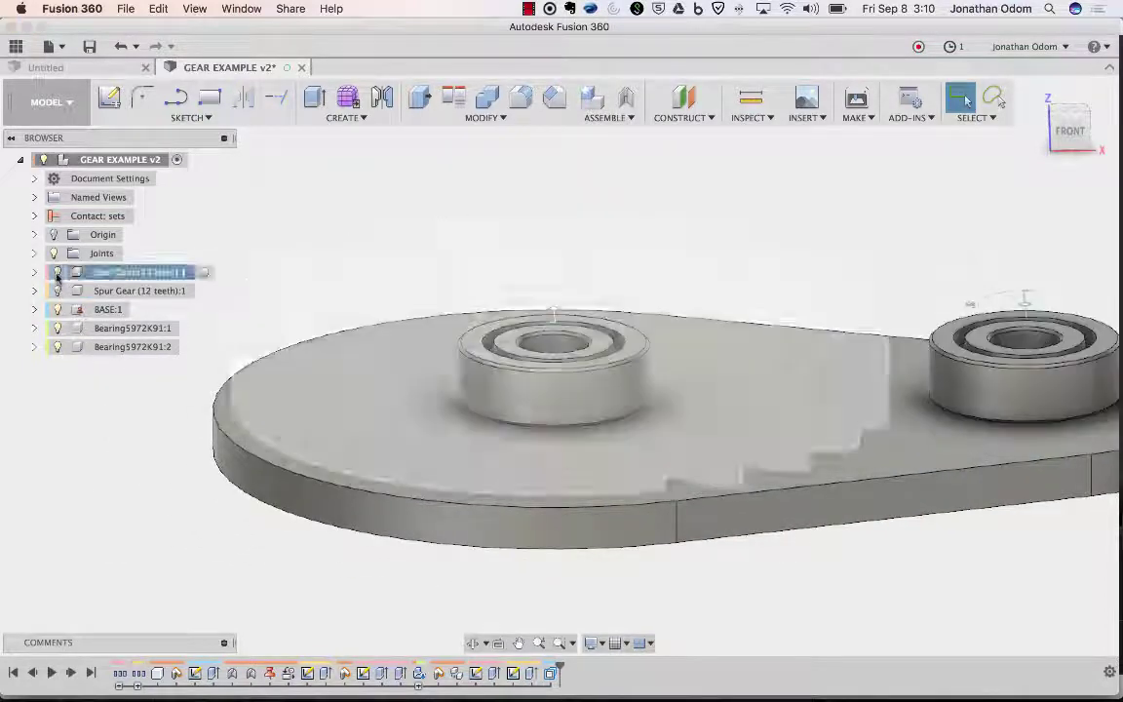
shift+scroll(290, 290, up, 5)
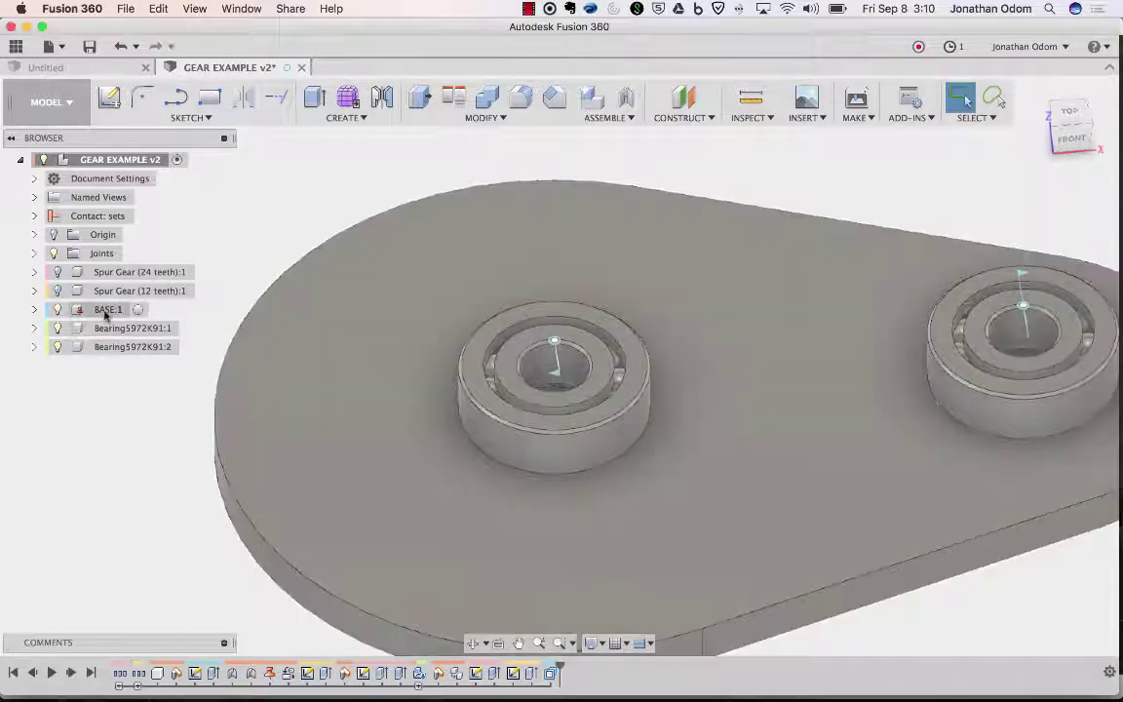
right_click(122, 309)
click(136, 271)
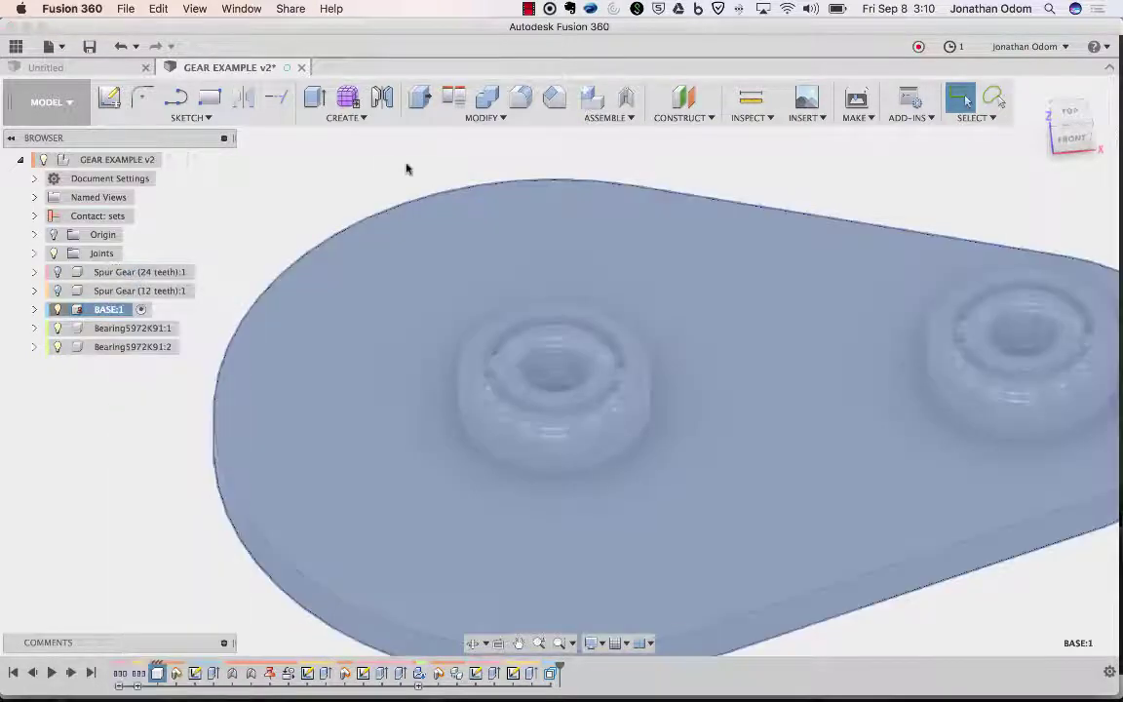
scroll(595, 150, down, 3)
click(595, 150)
- Create a sketch on the base's top face and project the outer edges of both bearings' inner rings into it
click(109, 98)
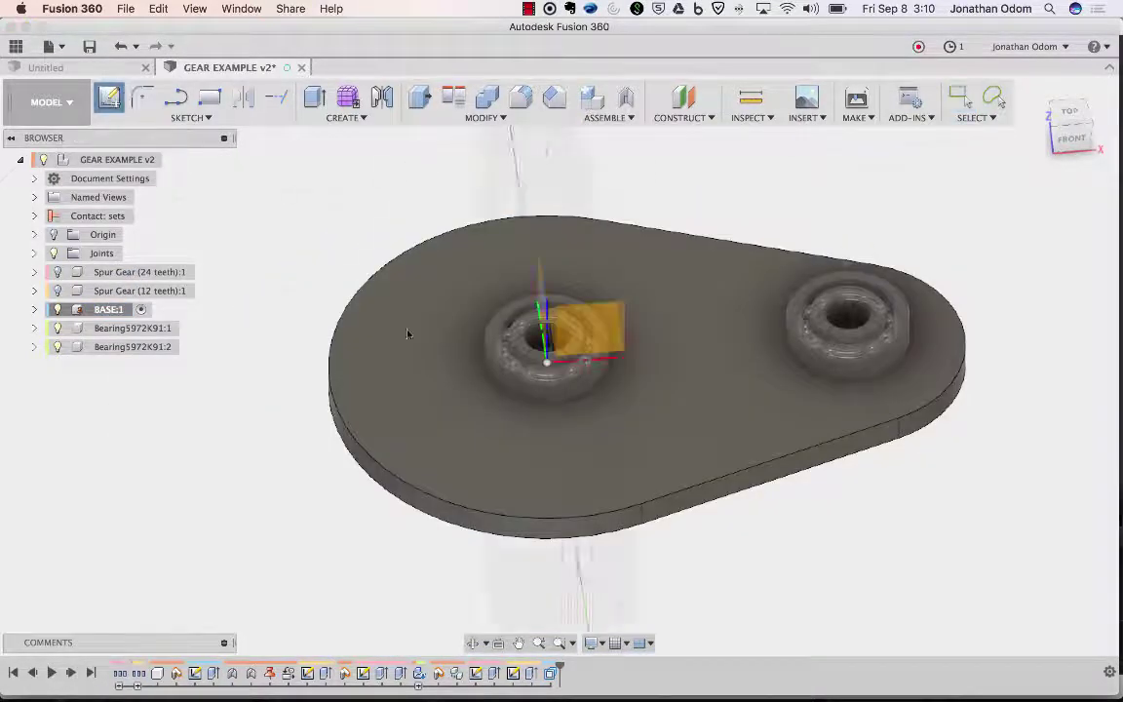
click(434, 376)
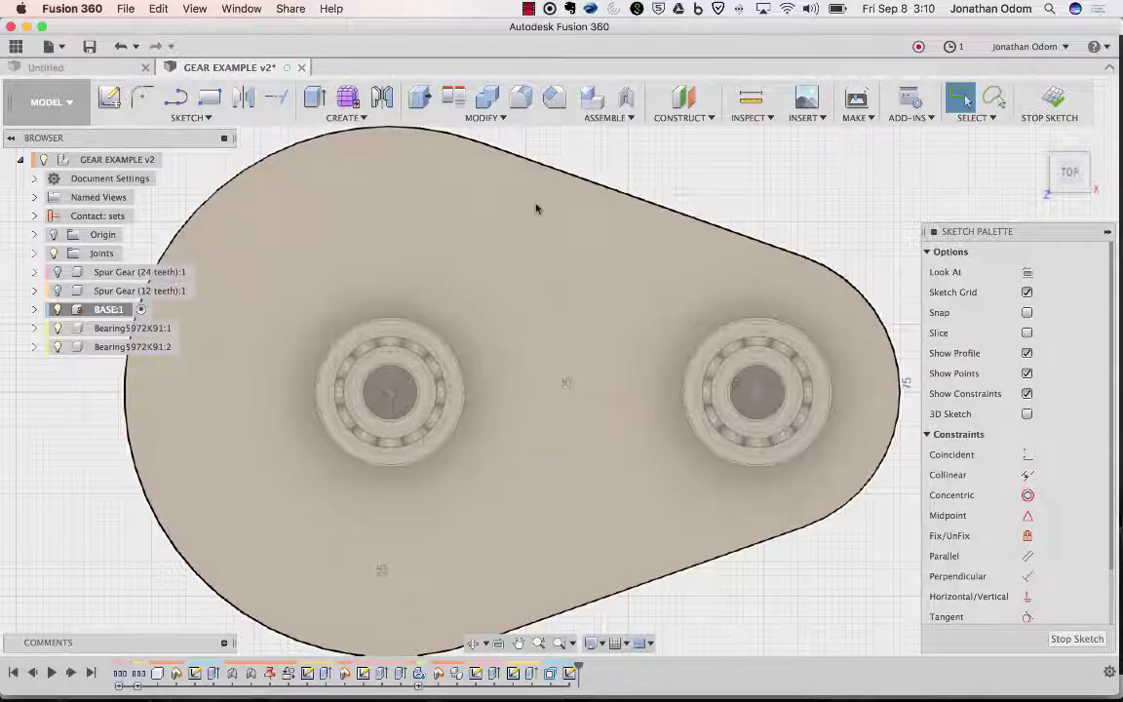
key(p)
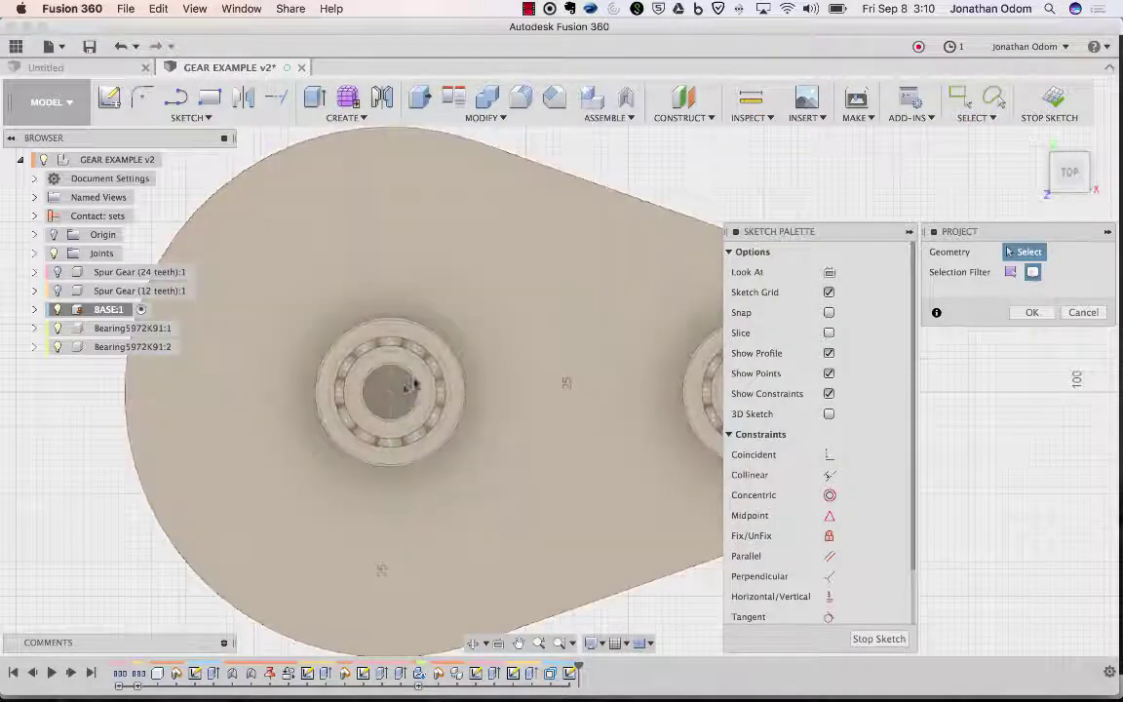
scroll(418, 381, right, 5)
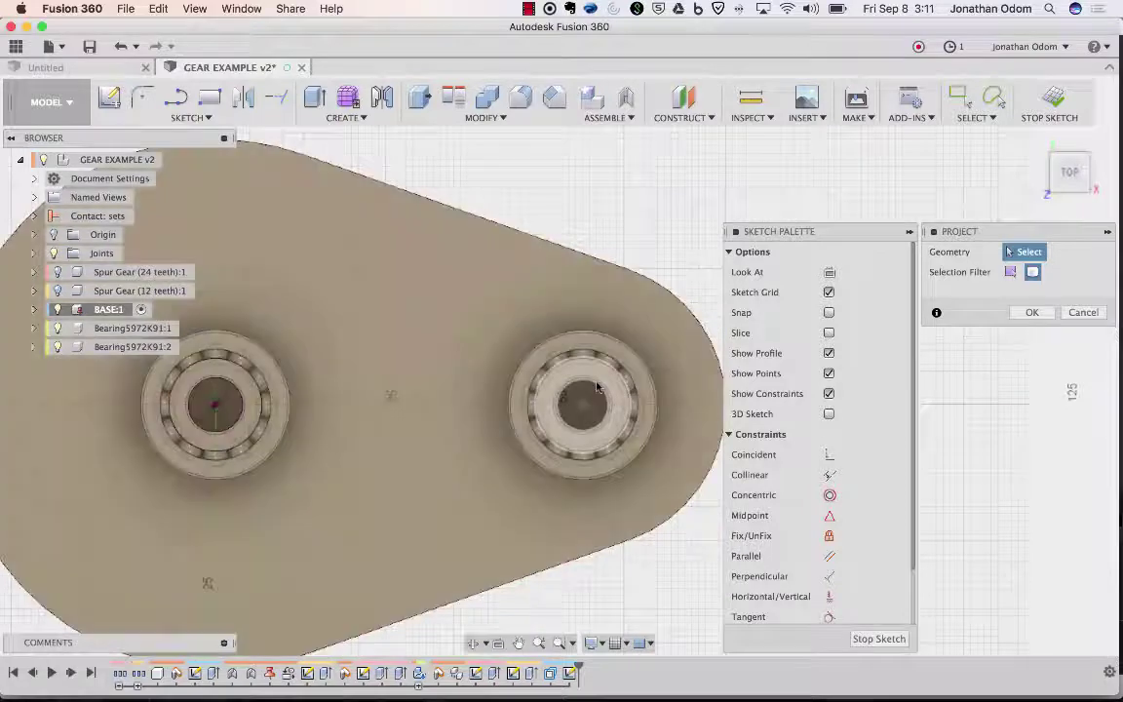
scroll(391, 308, up, 5)
scroll(337, 268, up, 1)
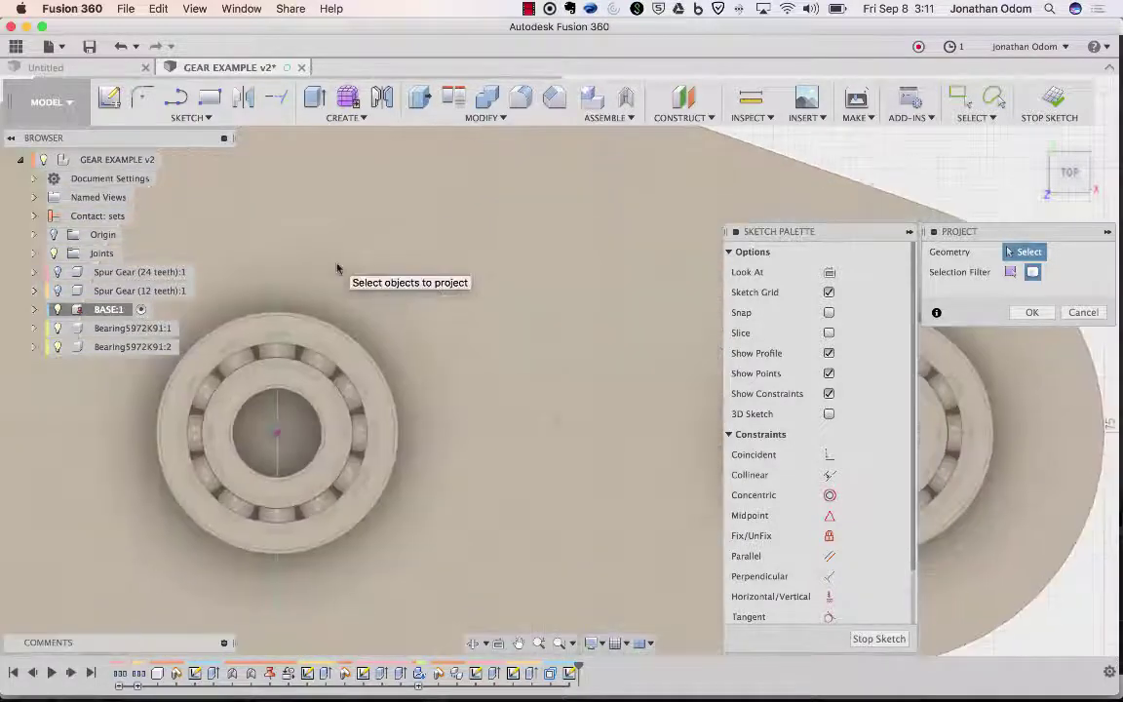
middle_drag(336, 268, 446, 228)
click(1033, 313)
shift+scroll(795, 244, down, 10)
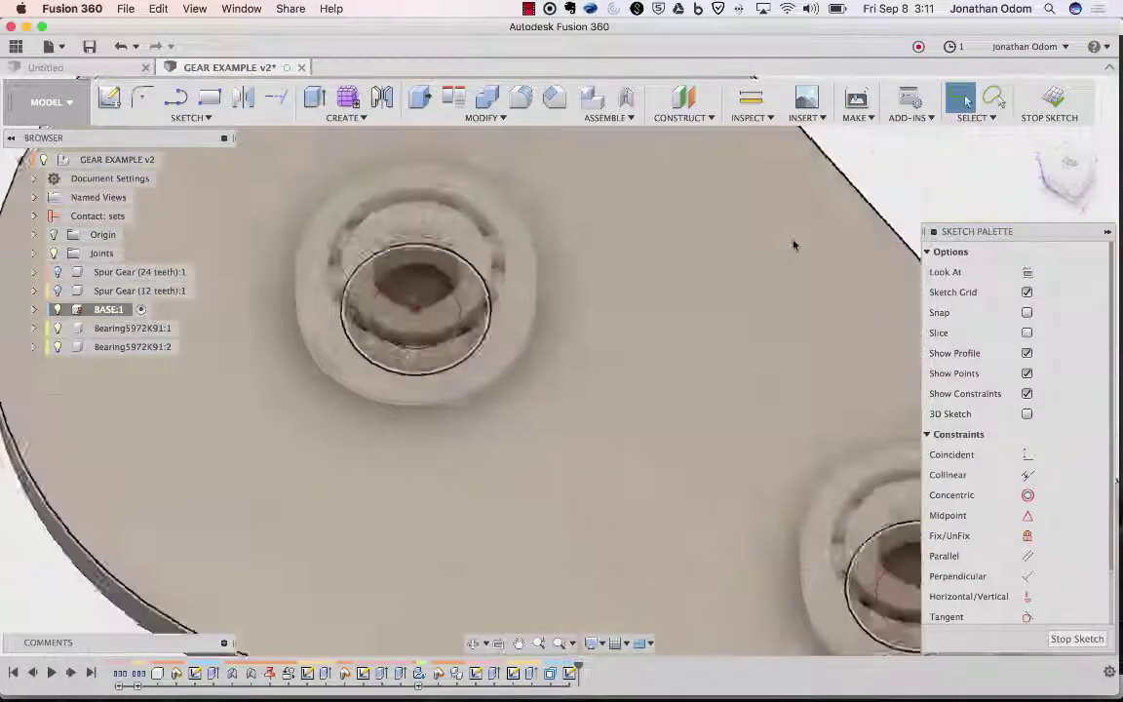
- Extrude the two circular profiles inside the bearing bores 8 mm upward from the base's top face, joining them as bearing posts
shift+scroll(794, 244, down, 8)
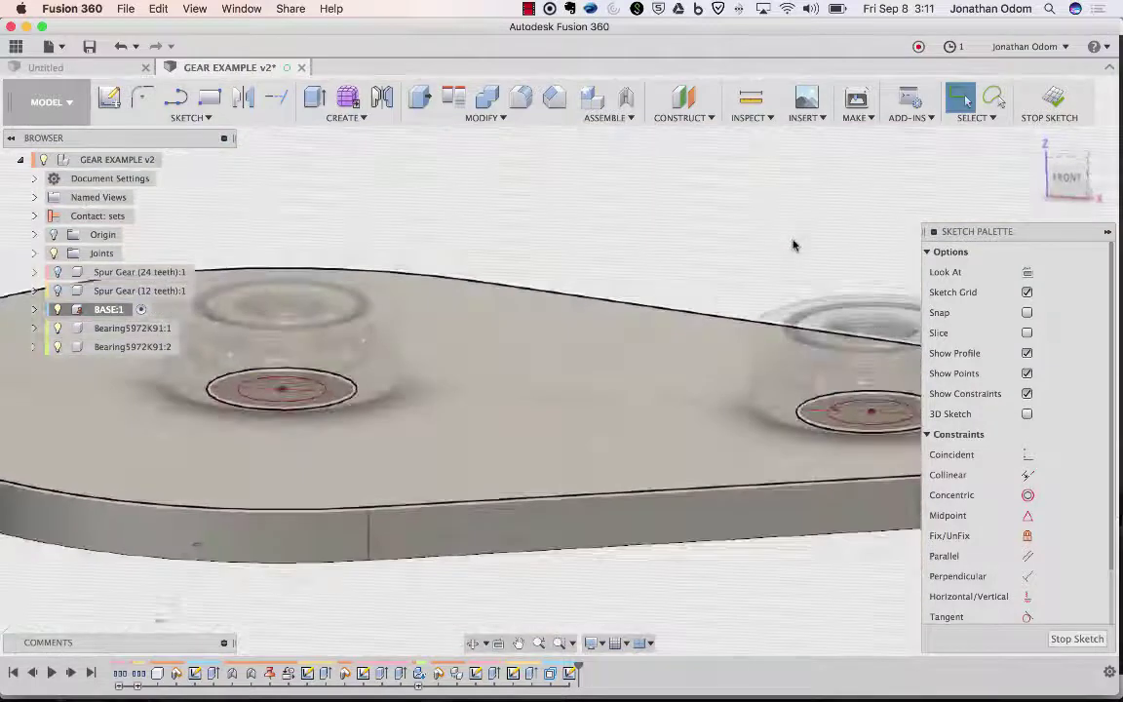
click(317, 97)
shift+scroll(414, 220, up, 10)
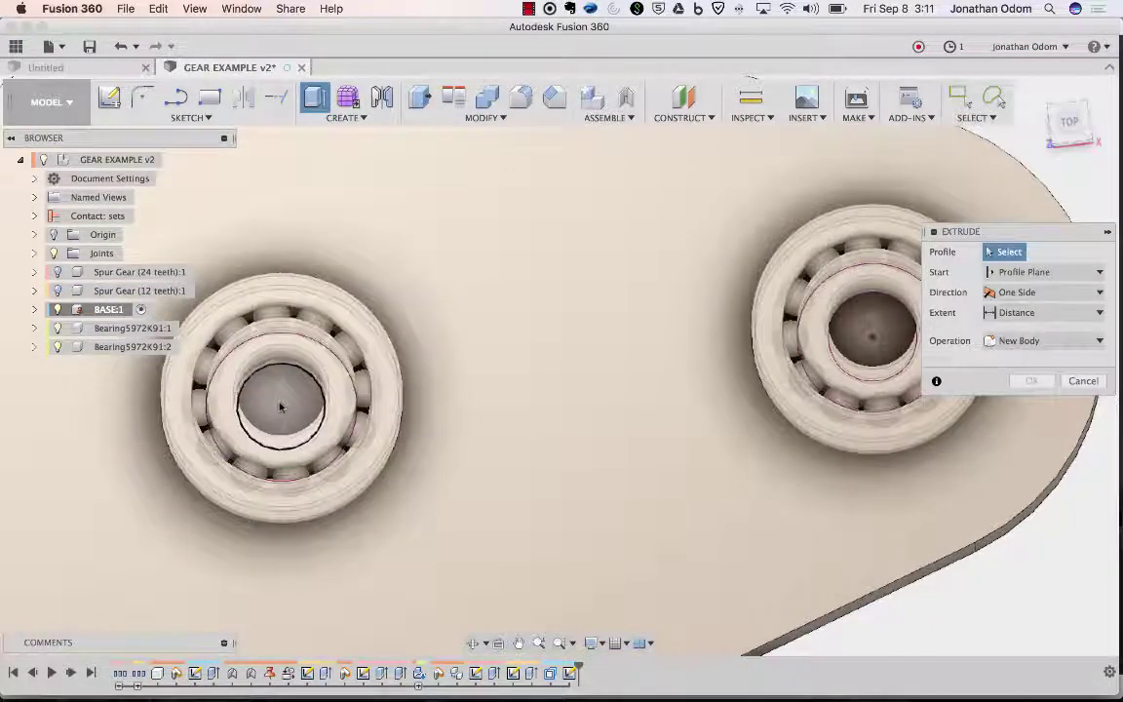
click(281, 407)
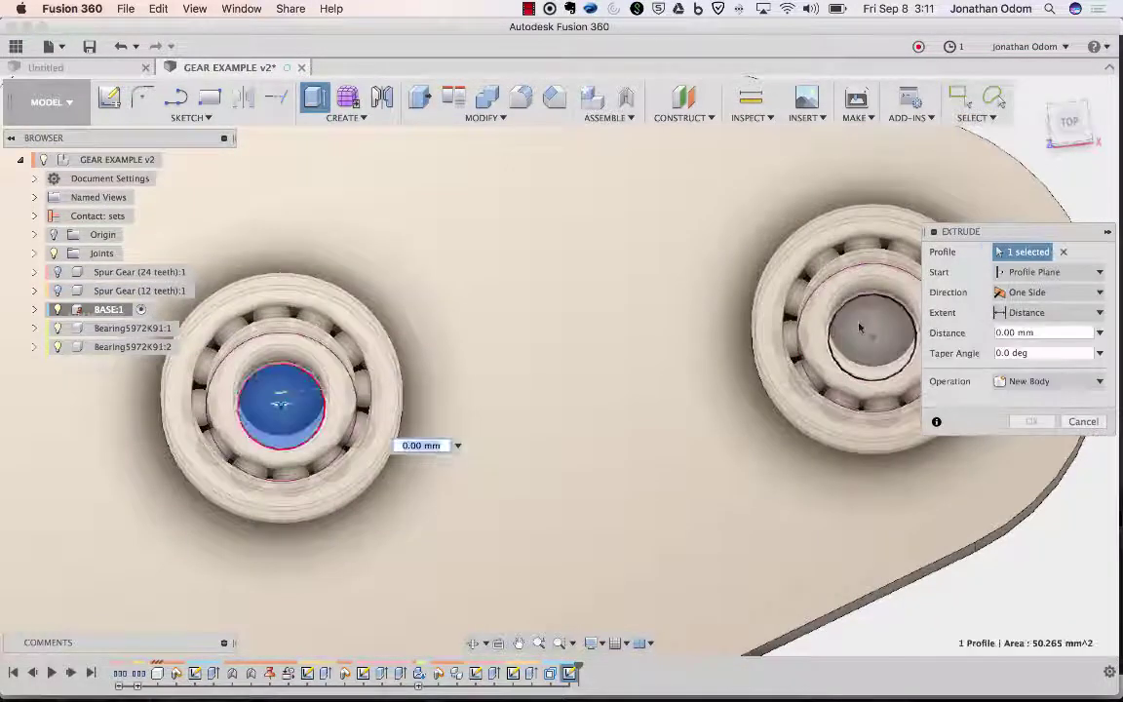
click(866, 332)
shift+scroll(866, 326, down, 5)
shift+scroll(727, 294, up, 3)
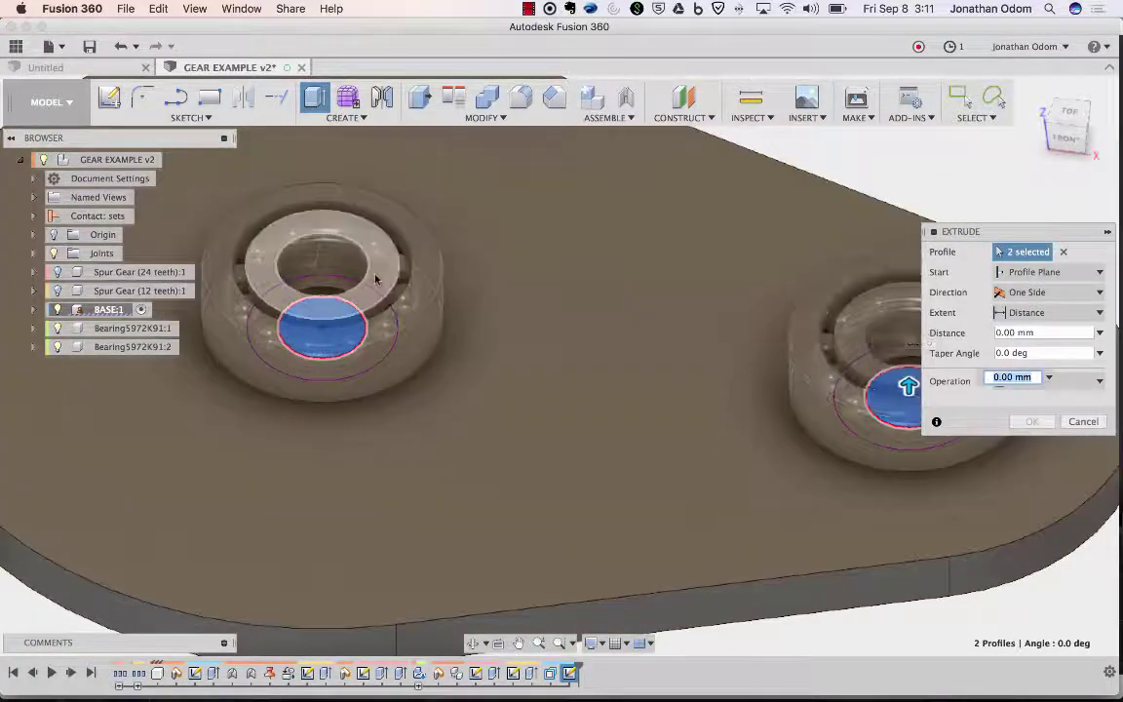
text(8)
shift+scroll(589, 221, down, 5)
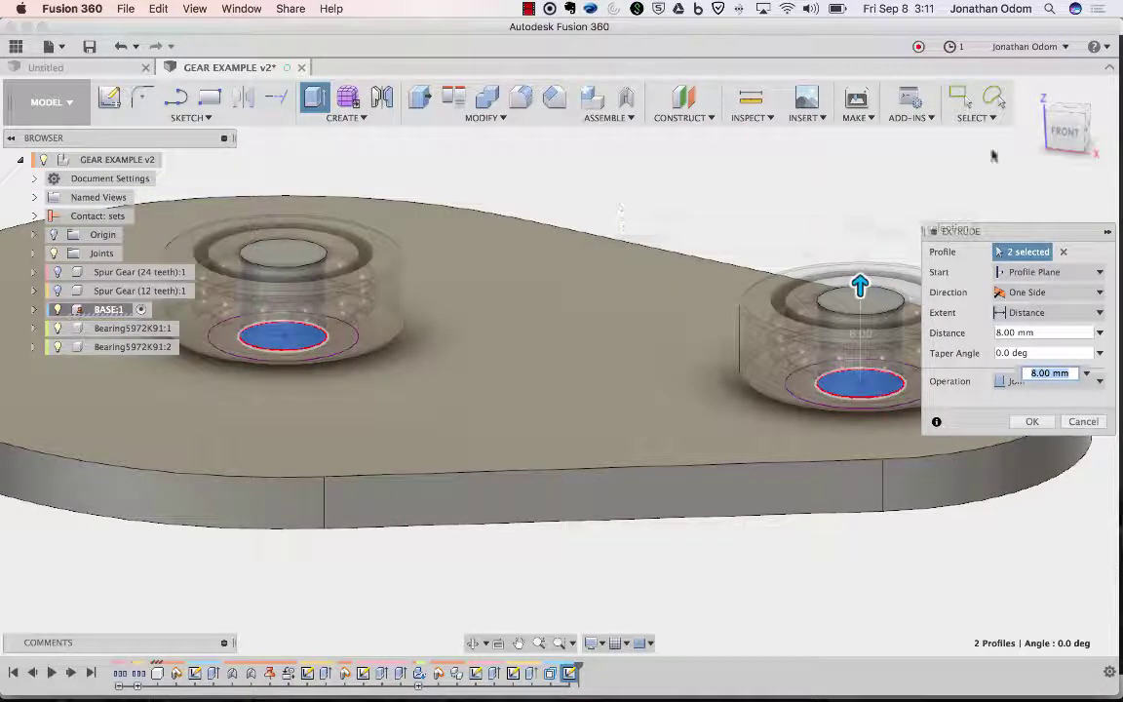
shift+scroll(839, 195, down, 2)
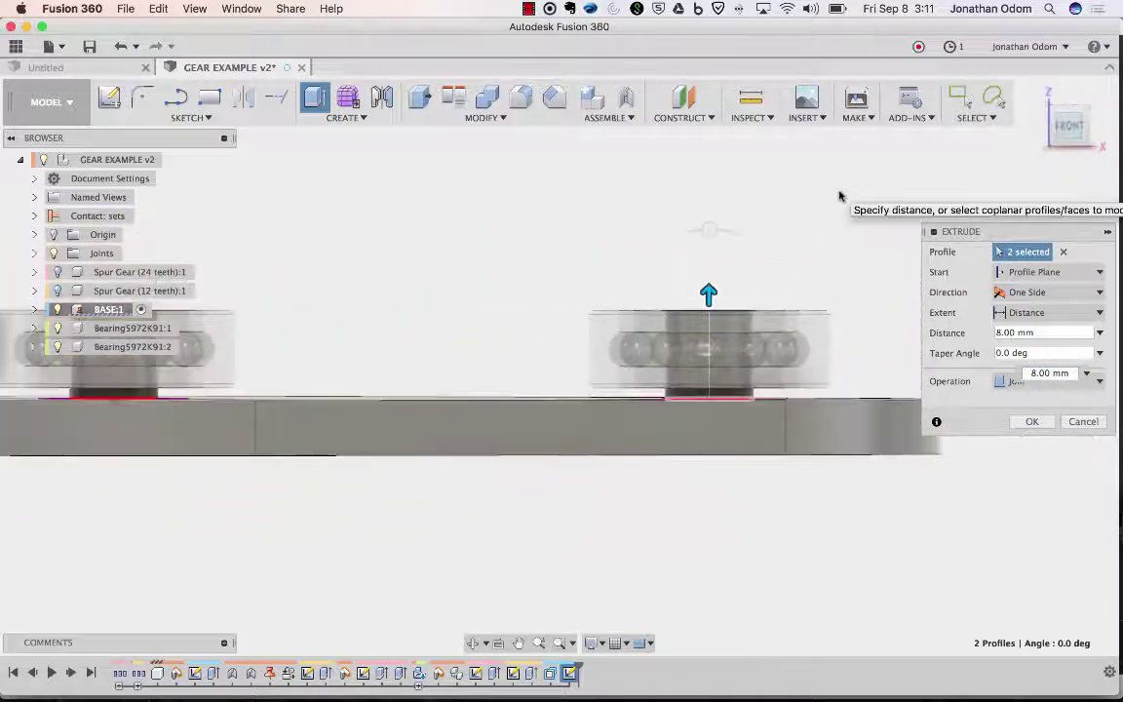
scroll(840, 195, up, 3)
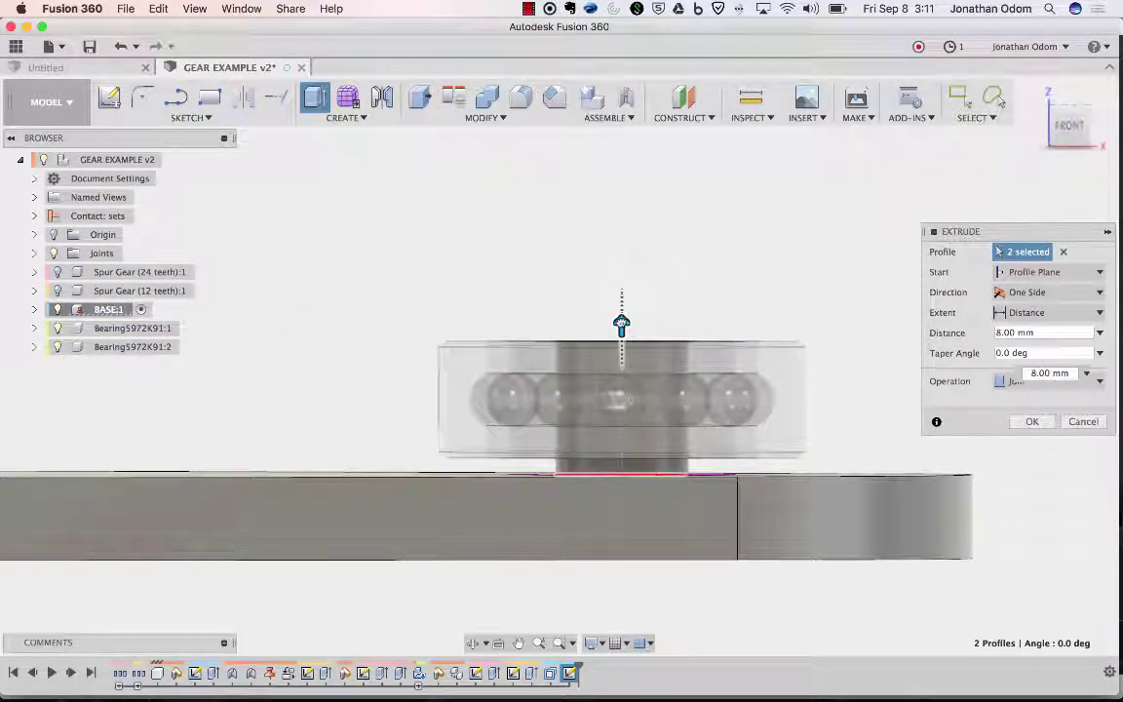
- Extrude the two selected post profiles 5 mm upward from the base plate as a Join
drag(621, 323, 621, 373)
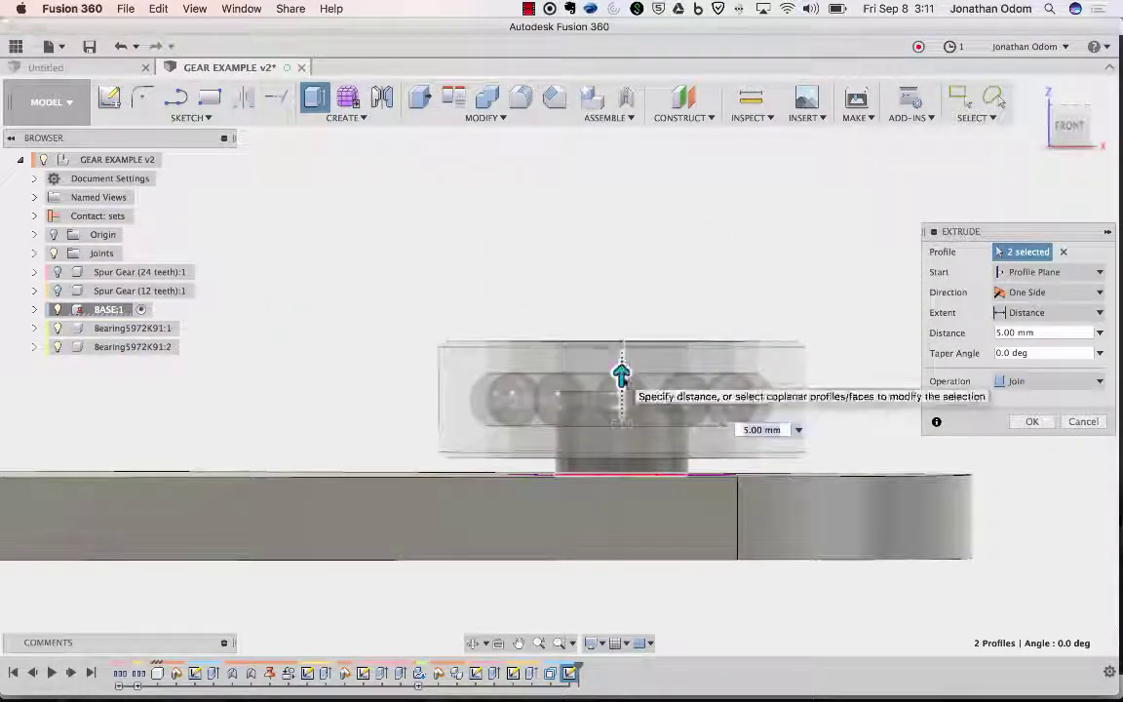
key(Return)
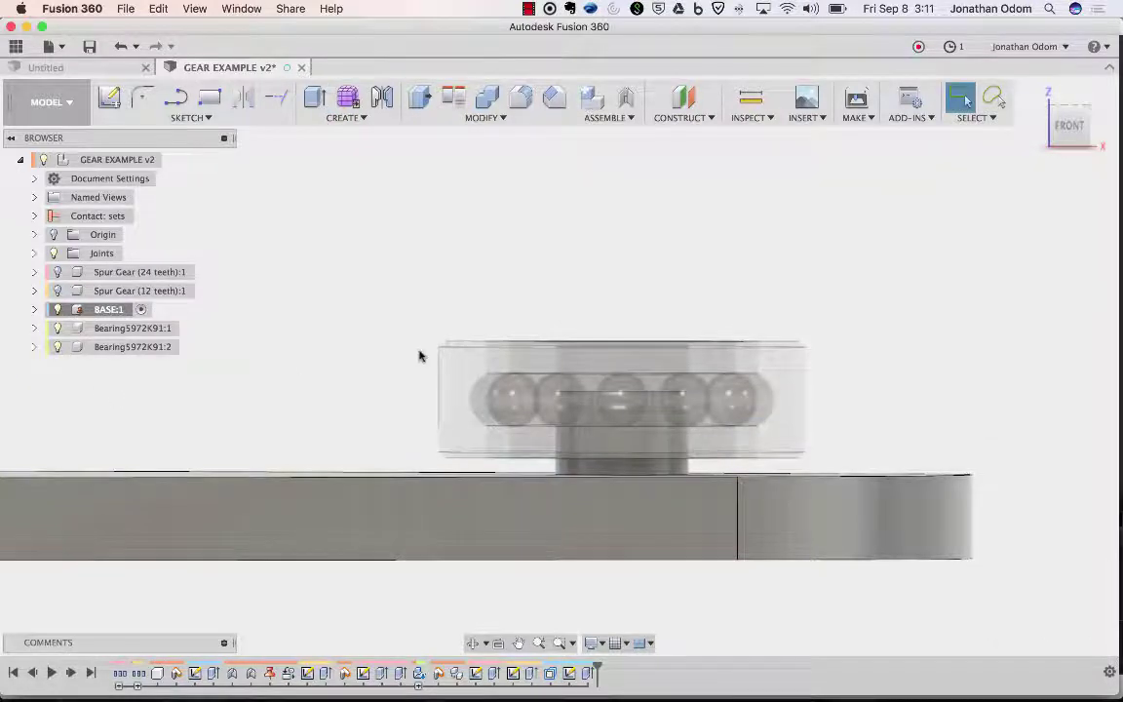
- Make Sketch2 of the BASE component visible
shift+middle_drag(419, 356, 439, 337)
scroll(440, 337, down, 4)
click(34, 310)
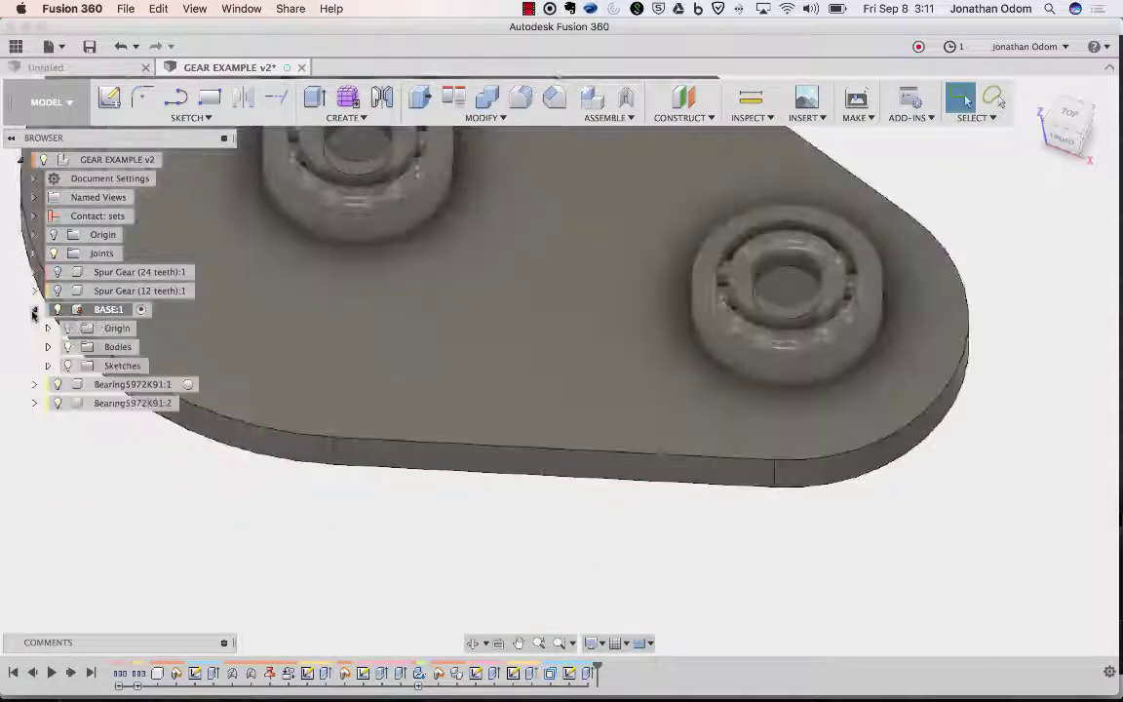
click(48, 365)
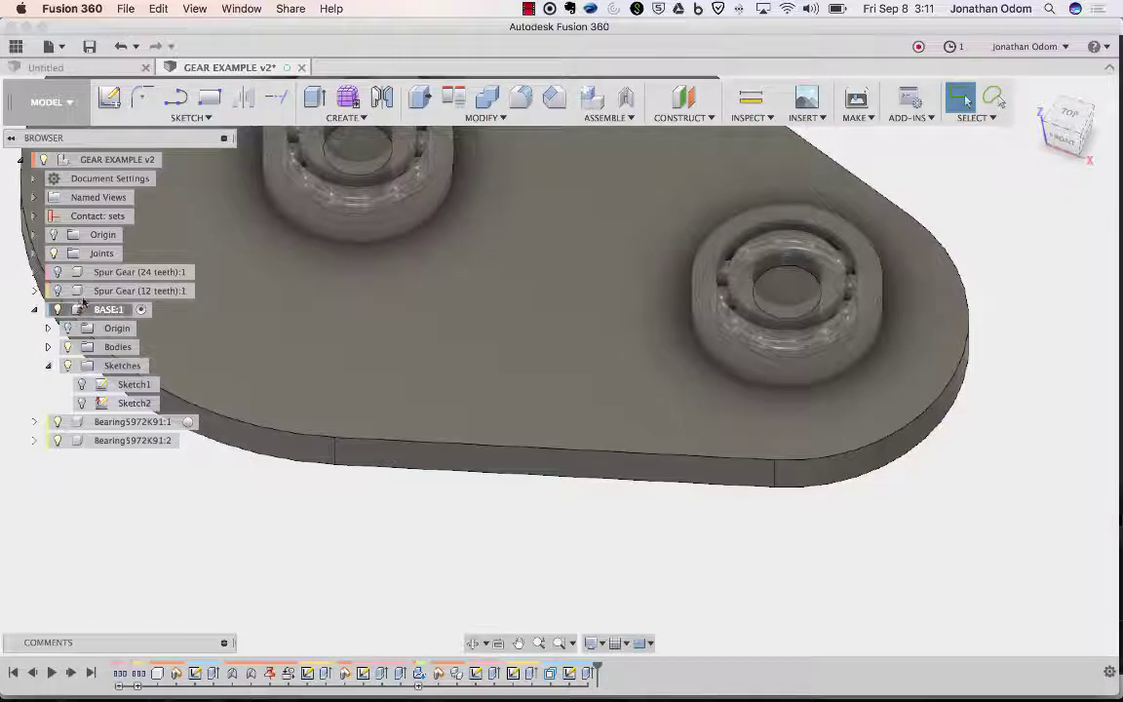
click(102, 404)
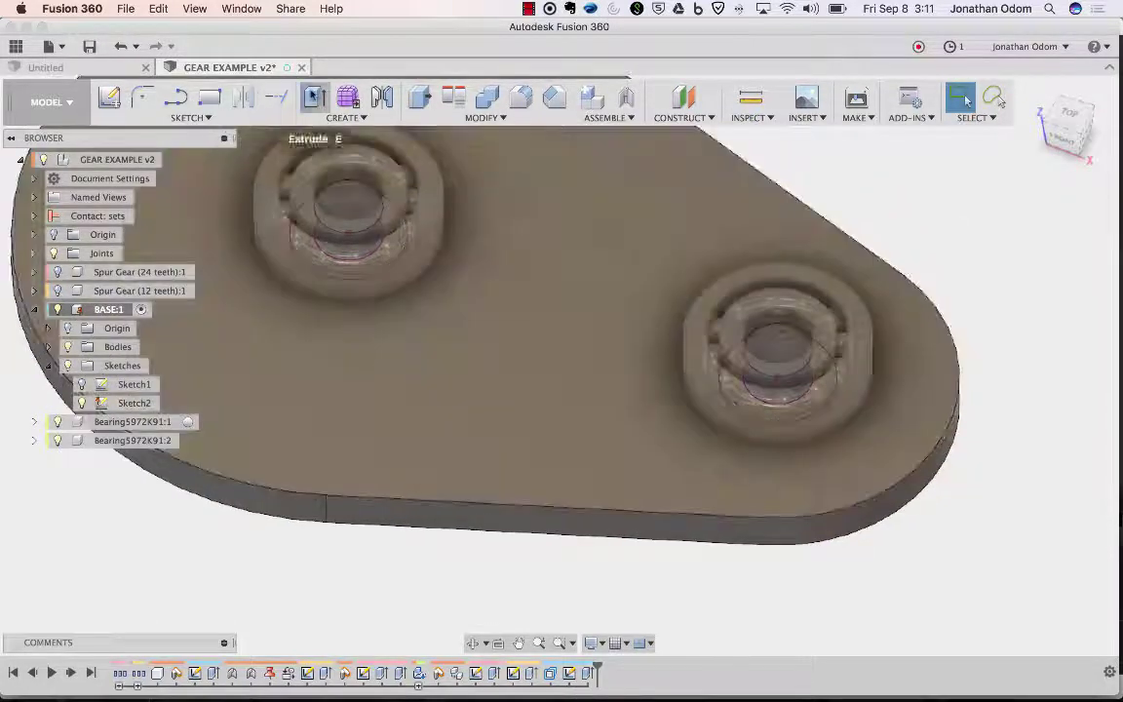
click(314, 98)
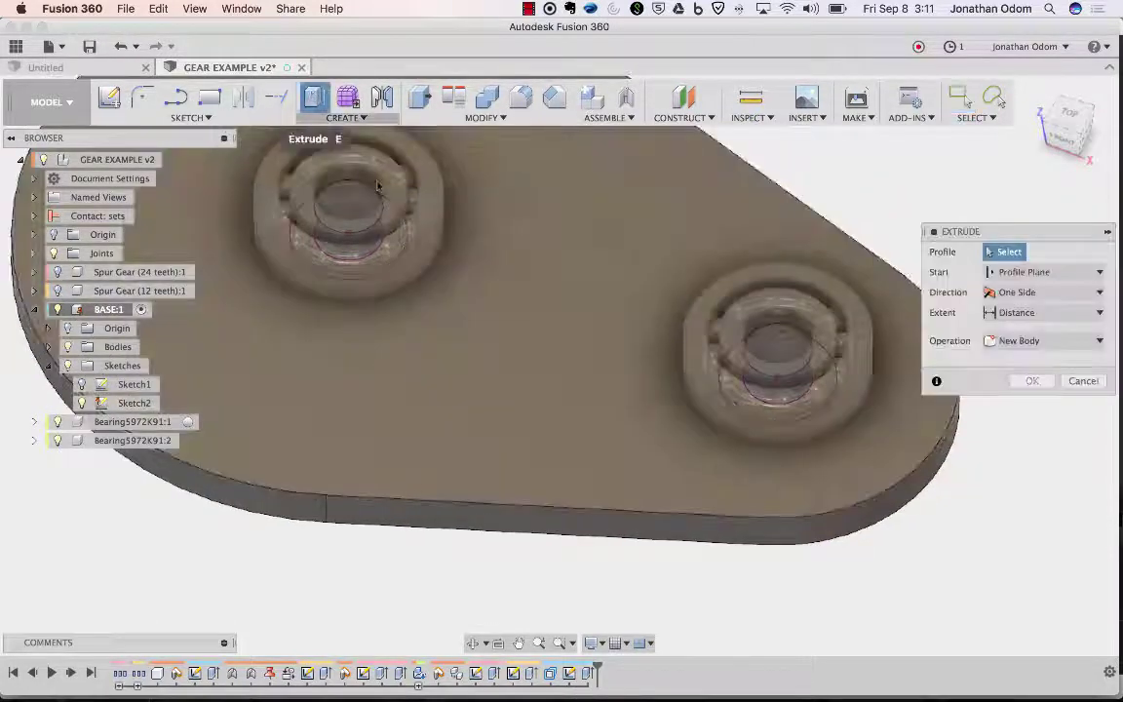
click(392, 230)
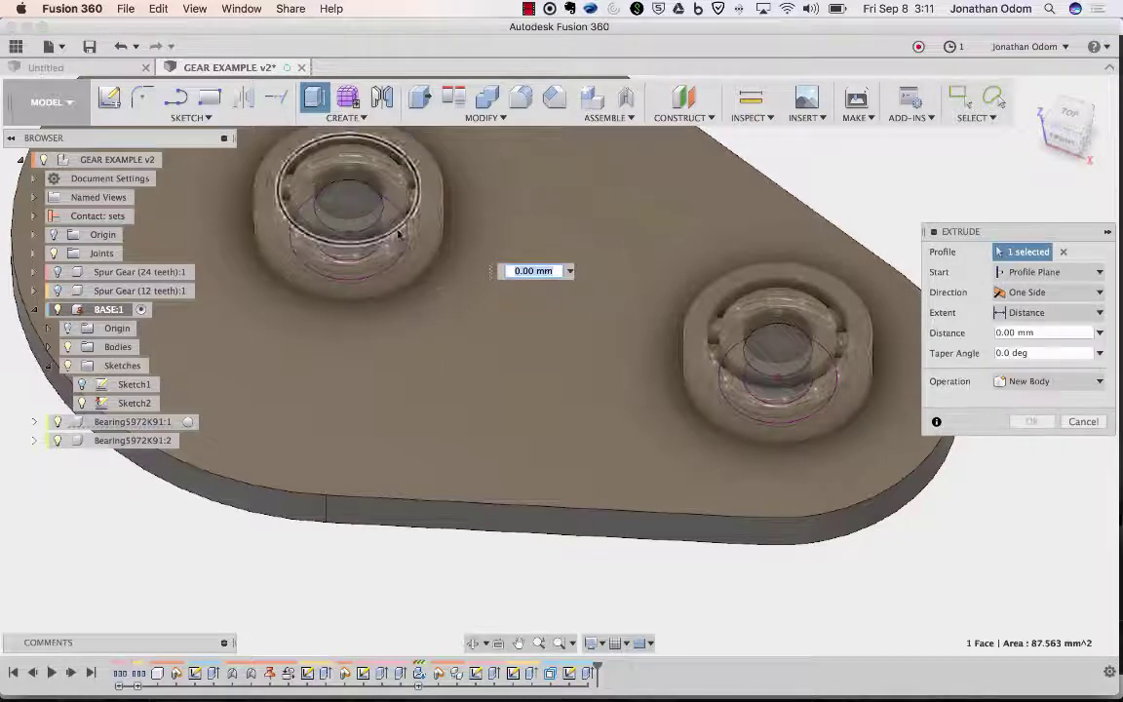
key(Escape)
- Start an Extrude with both bearings hidden and select the ring profiles around the two posts
click(314, 98)
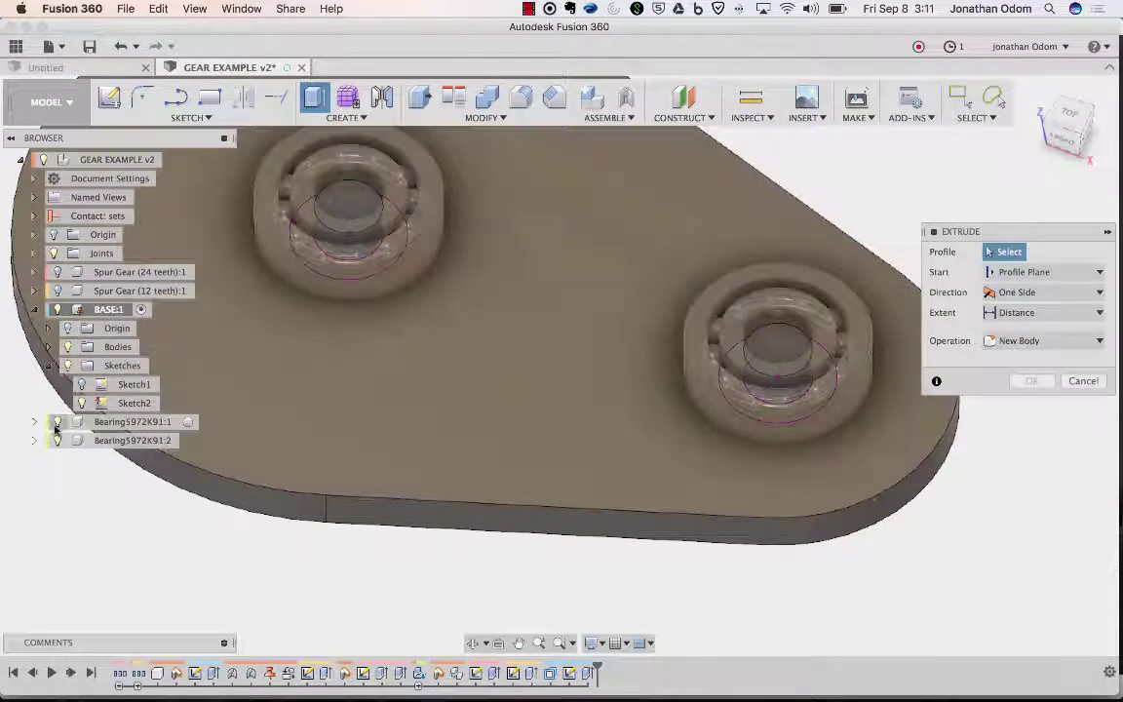
click(57, 421)
click(57, 440)
click(312, 212)
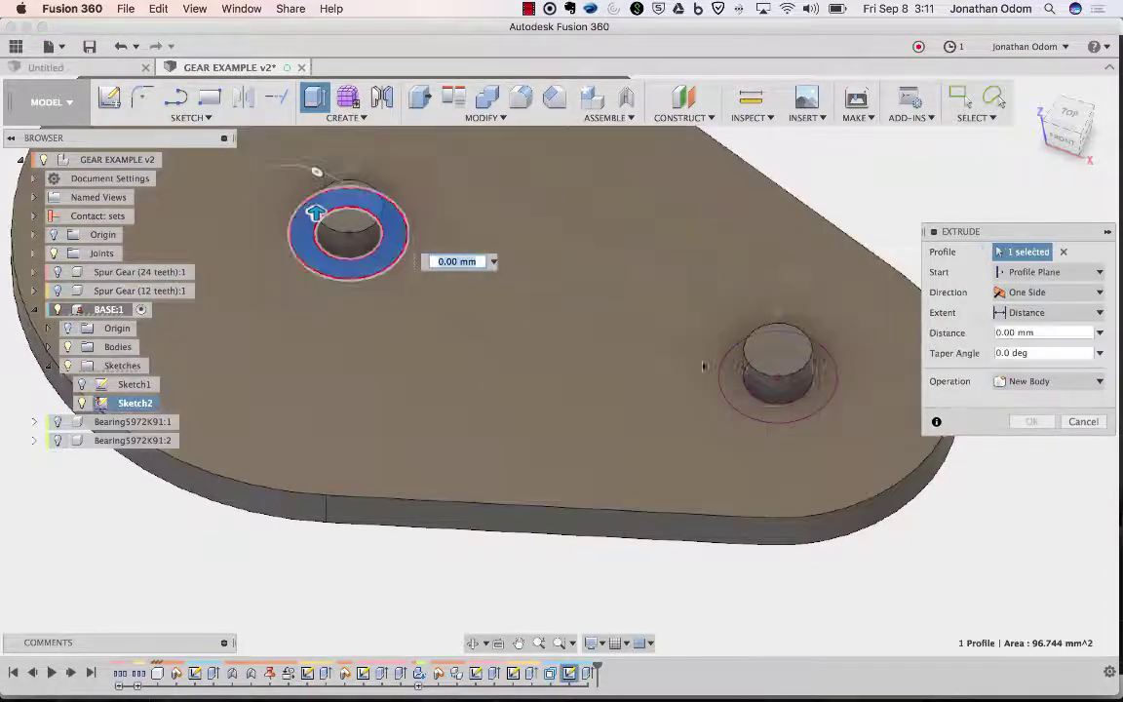
click(800, 395)
- Show both bearings again as a reference for the ring extrusion
click(57, 421)
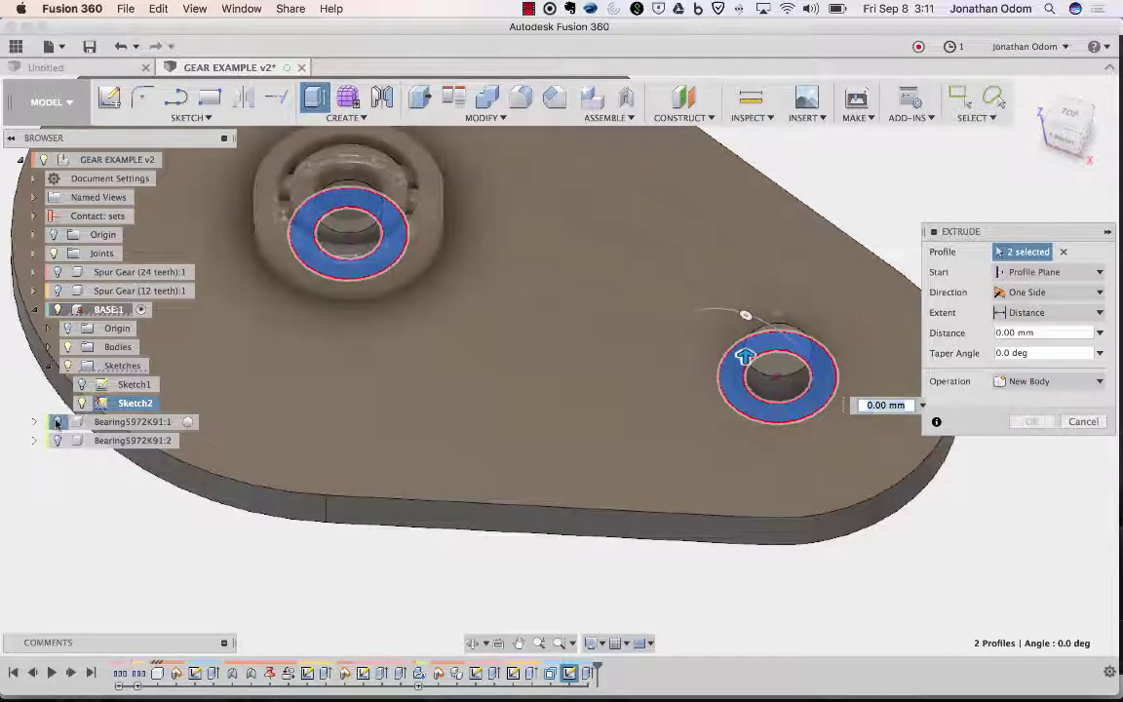
click(57, 442)
shift+scroll(427, 319, up, 5)
scroll(428, 319, up, 5)
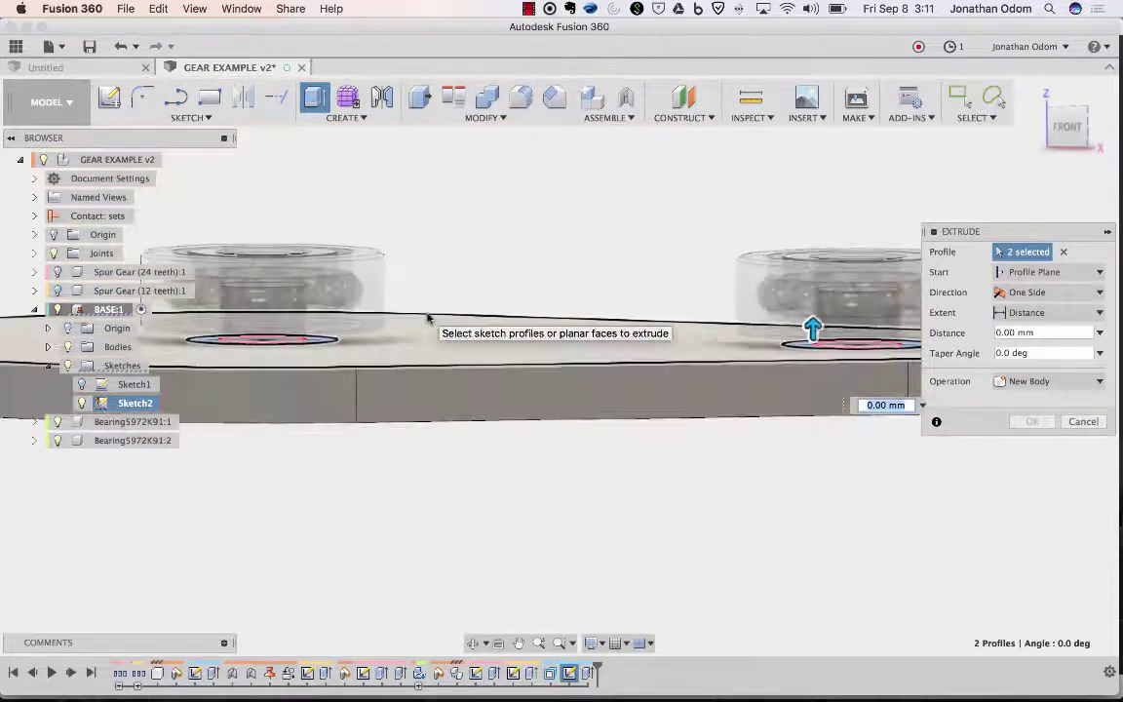
shift+scroll(428, 319, down, 5)
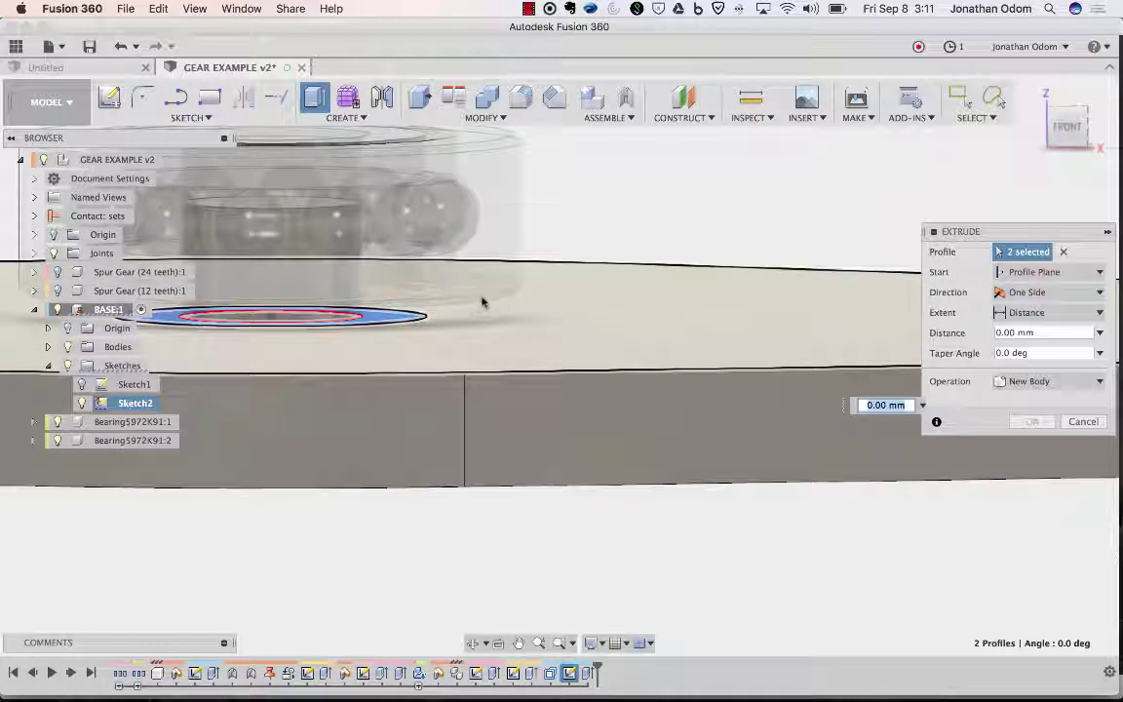
- Try to limit the ring extrusion with the To Object extent, using the bearing's underside face
click(1043, 312)
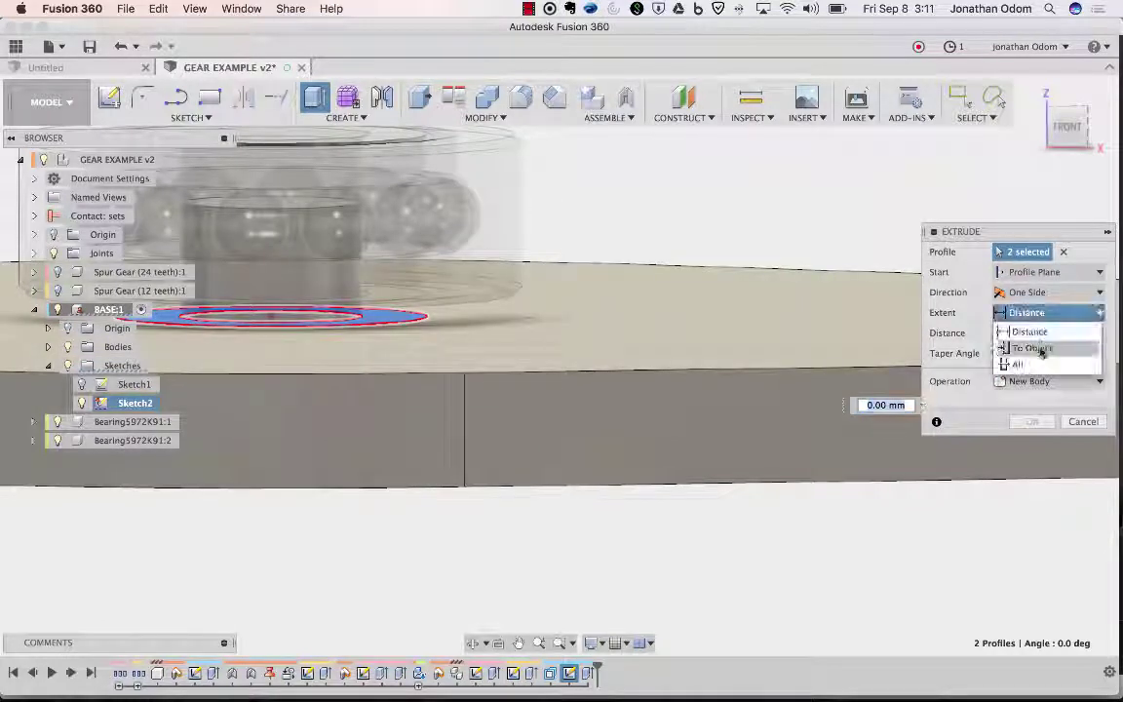
click(1040, 349)
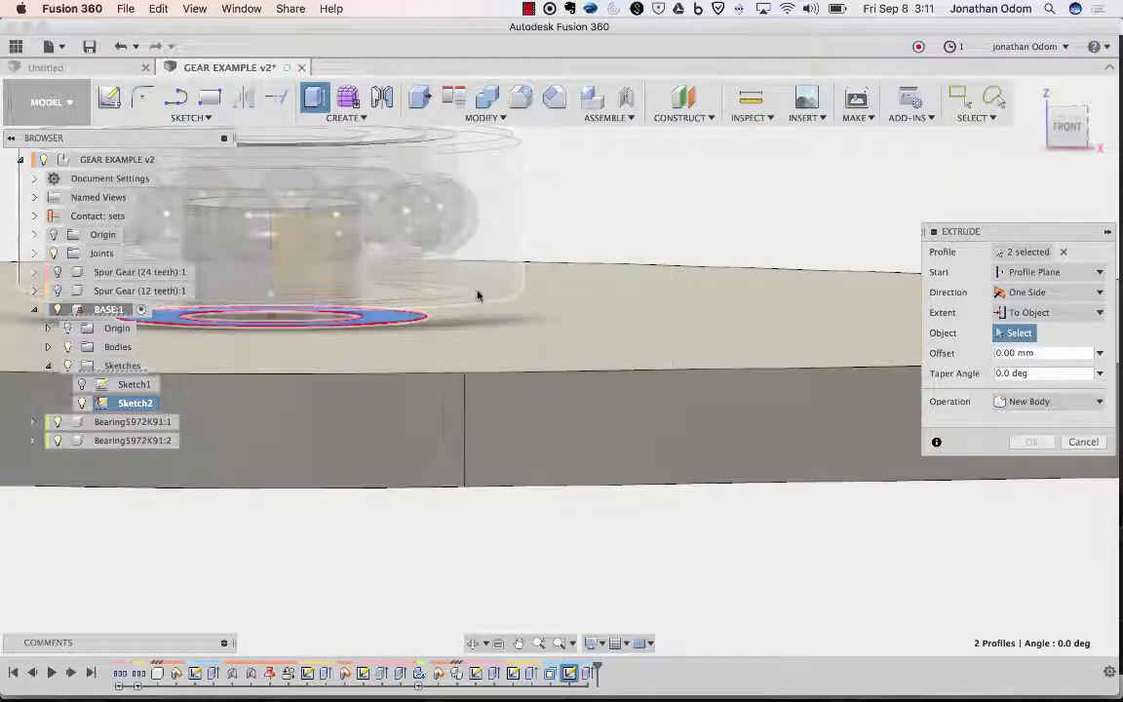
click(478, 297)
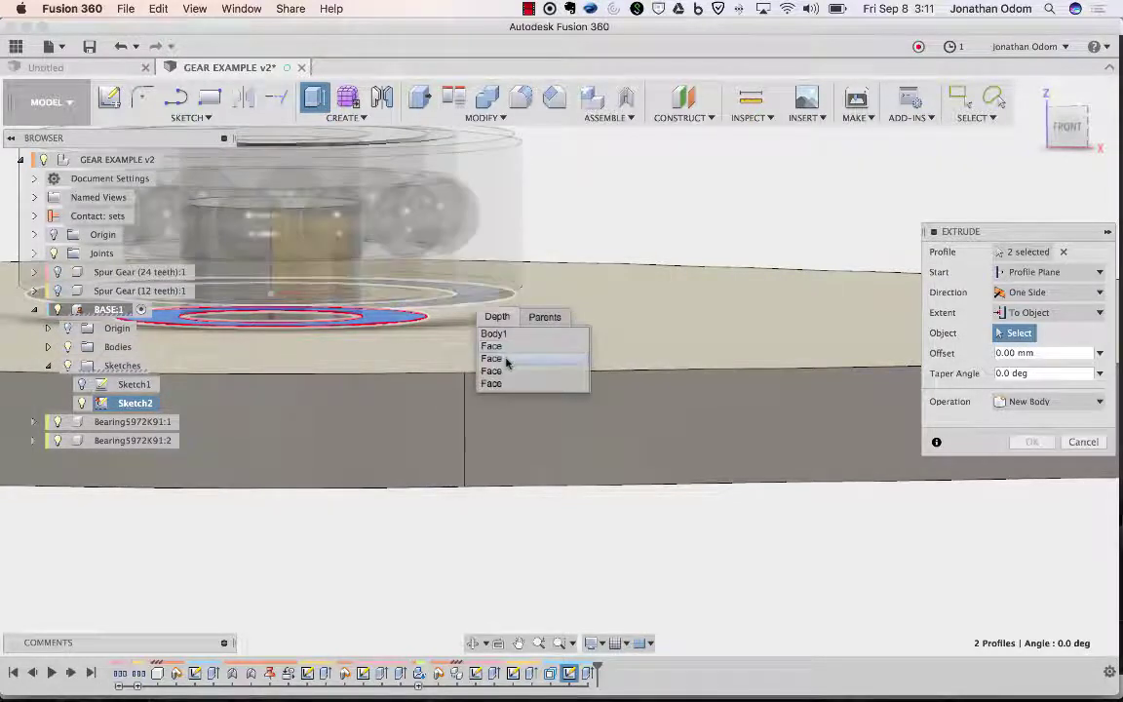
click(506, 360)
- Extrude both ring profiles by a distance of 1 mm, joined to the base
click(1077, 317)
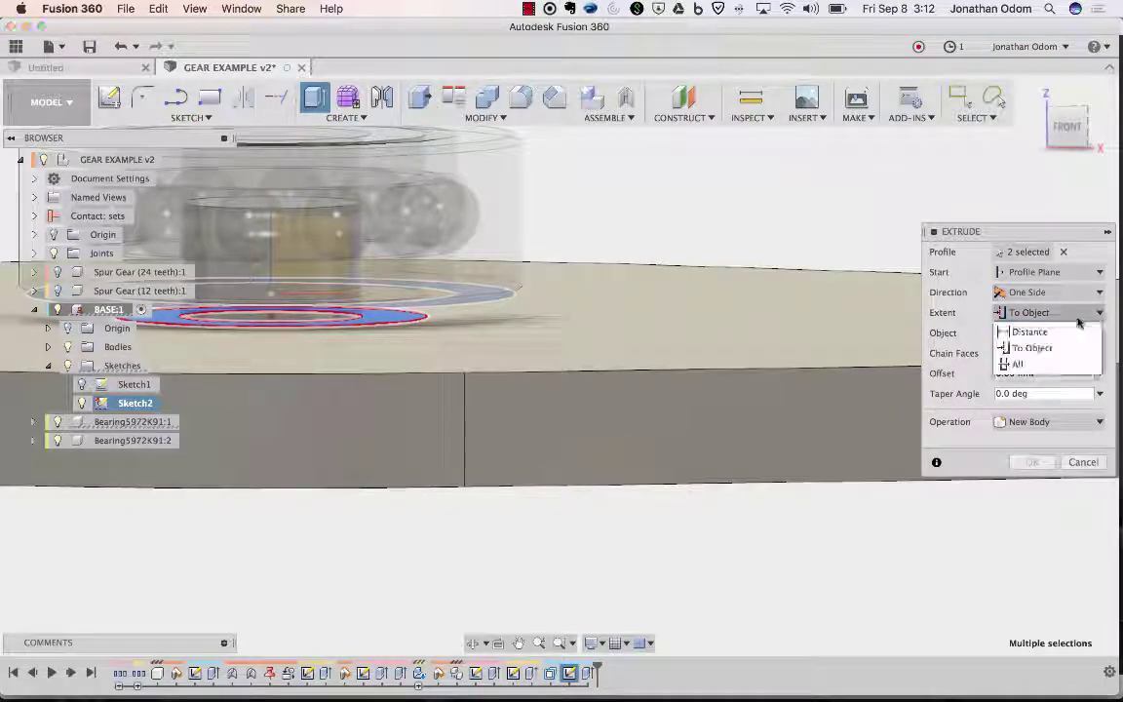
click(1029, 332)
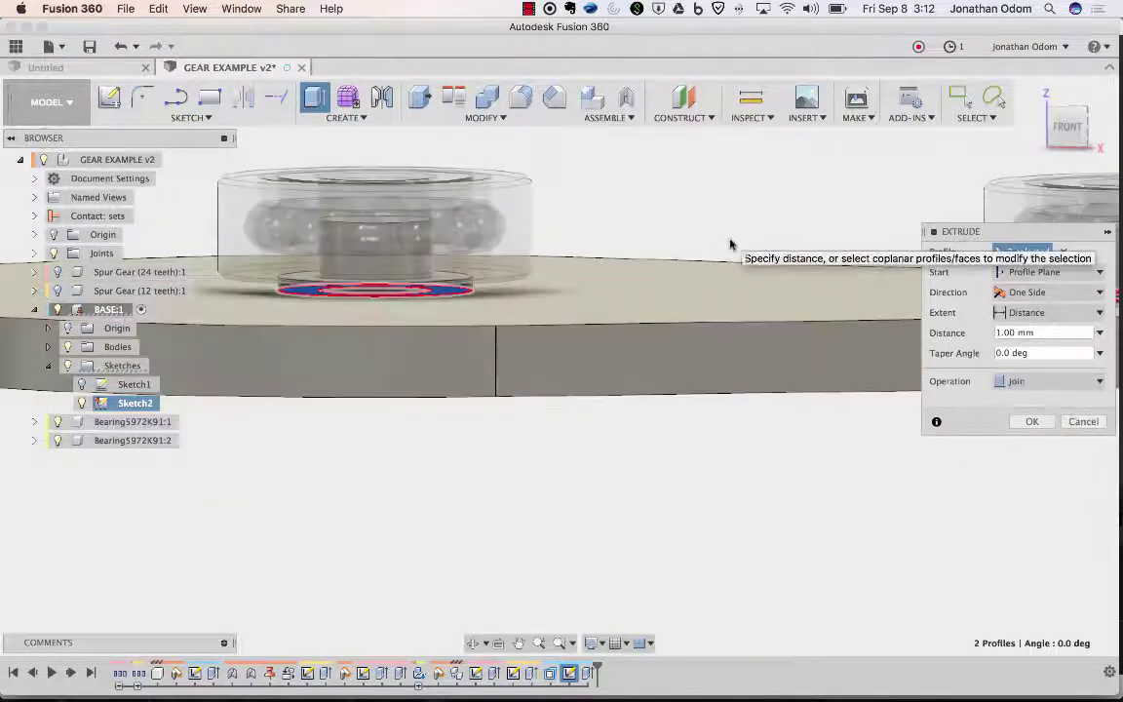
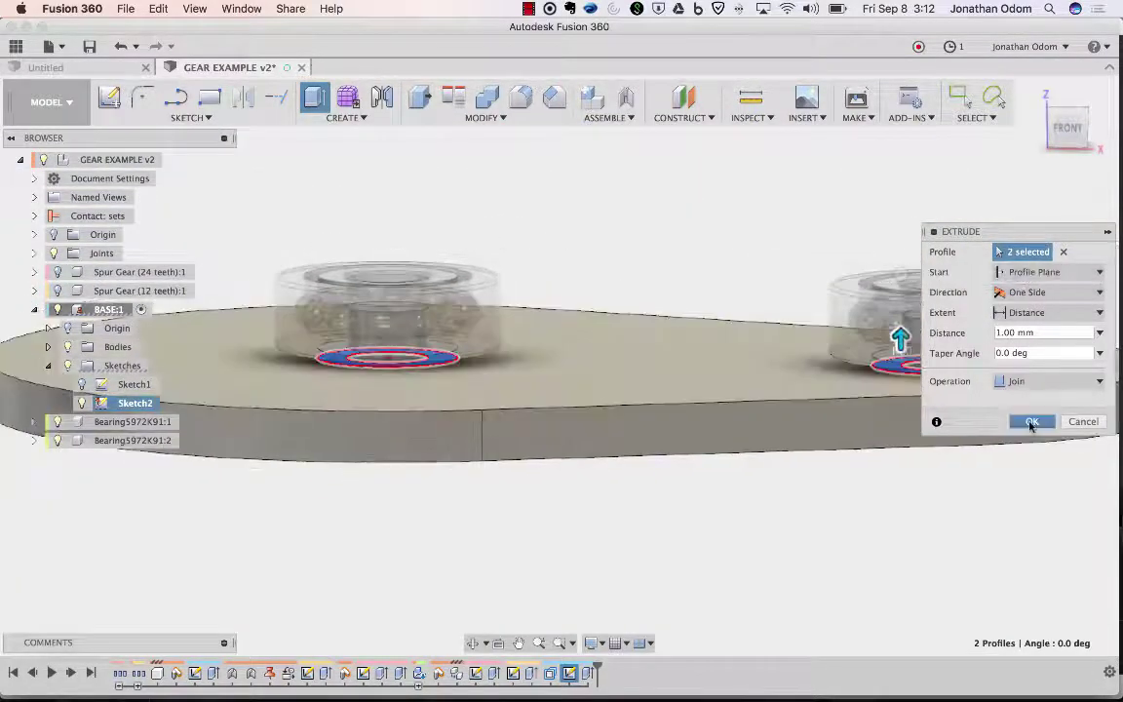
click(1030, 422)
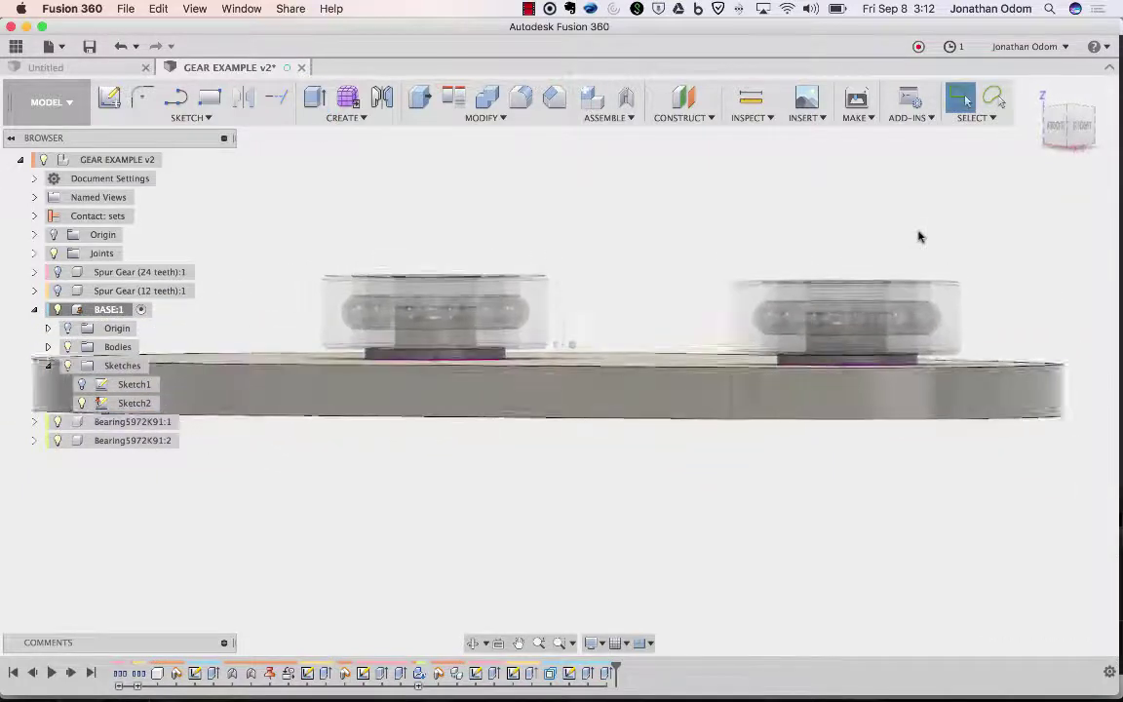
- Inspect the shouldered posts with both bearings hidden, collapse the sketch list, and show the bearings again
click(57, 423)
click(59, 440)
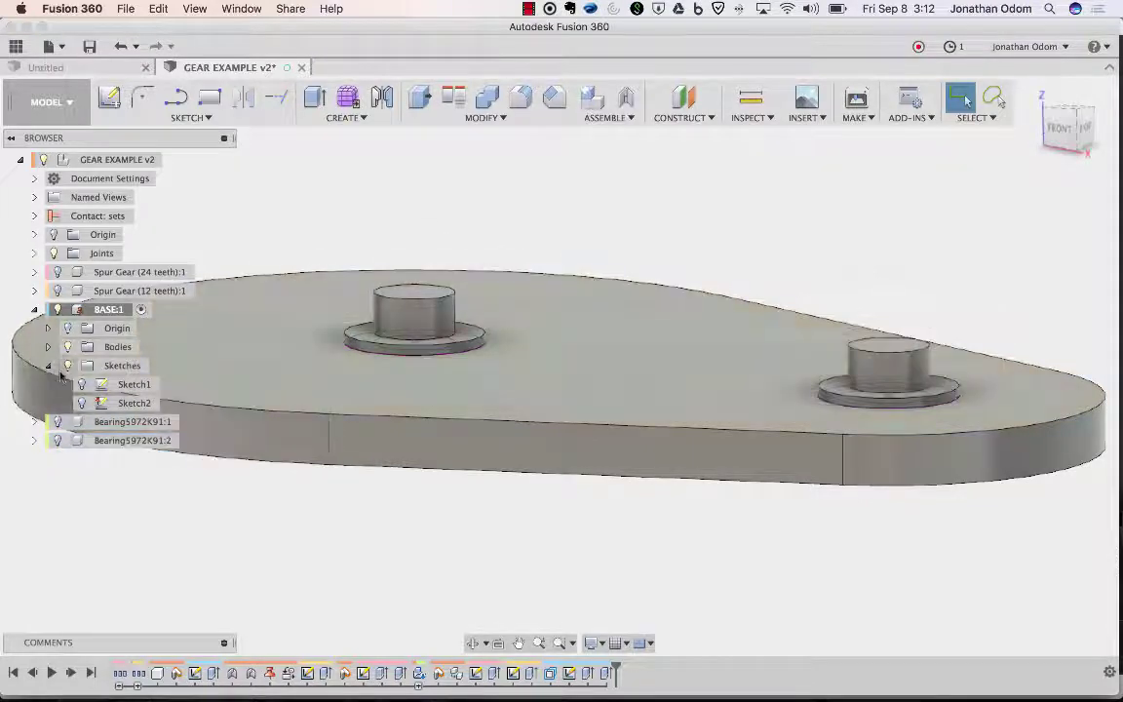
click(47, 366)
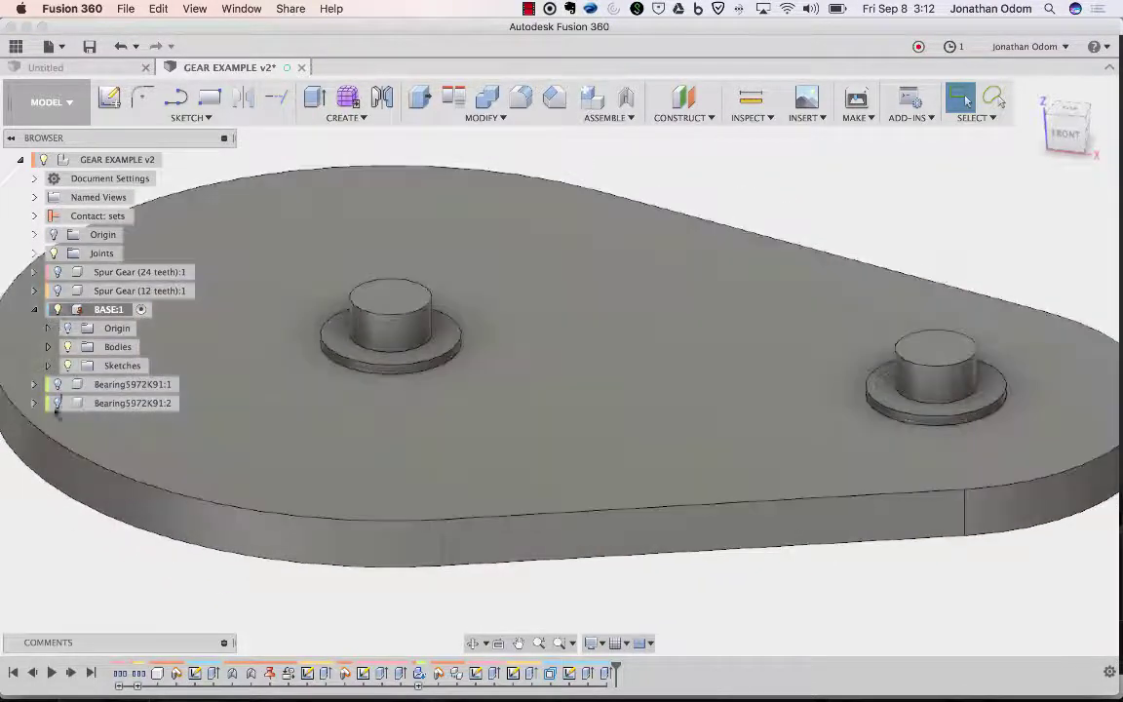
click(58, 384)
click(57, 403)
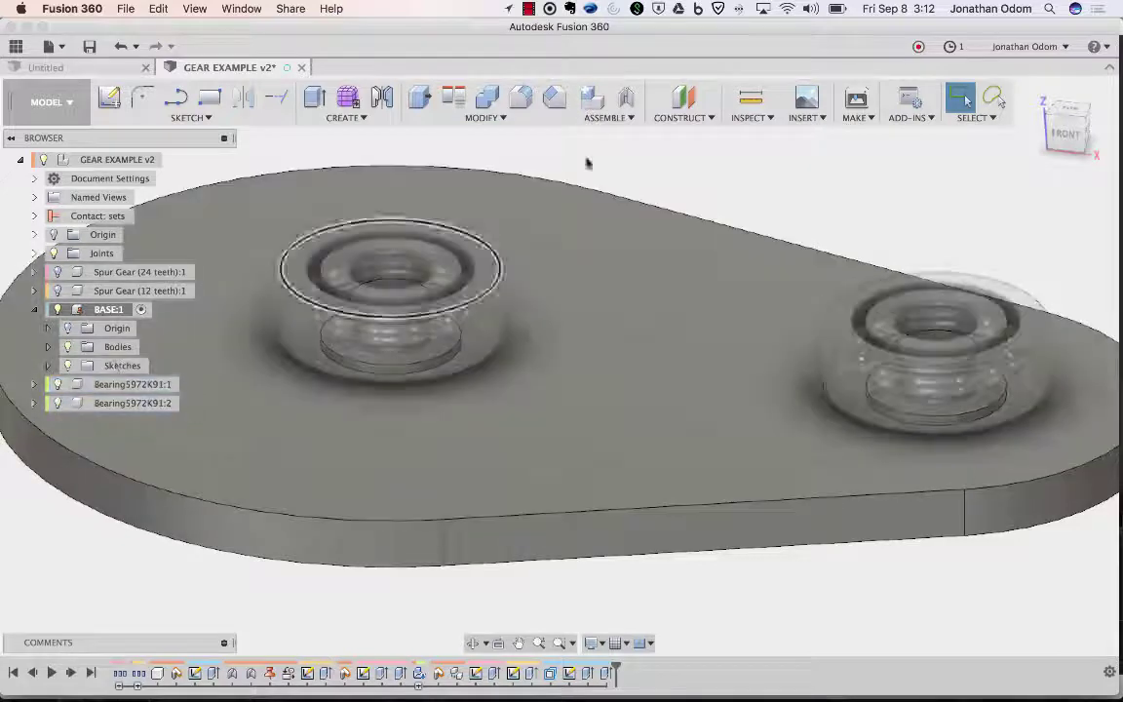
- Show the assembly's origin planes and start a new sketch on the XZ plane through the bearing
shift+scroll(692, 147, up, 5)
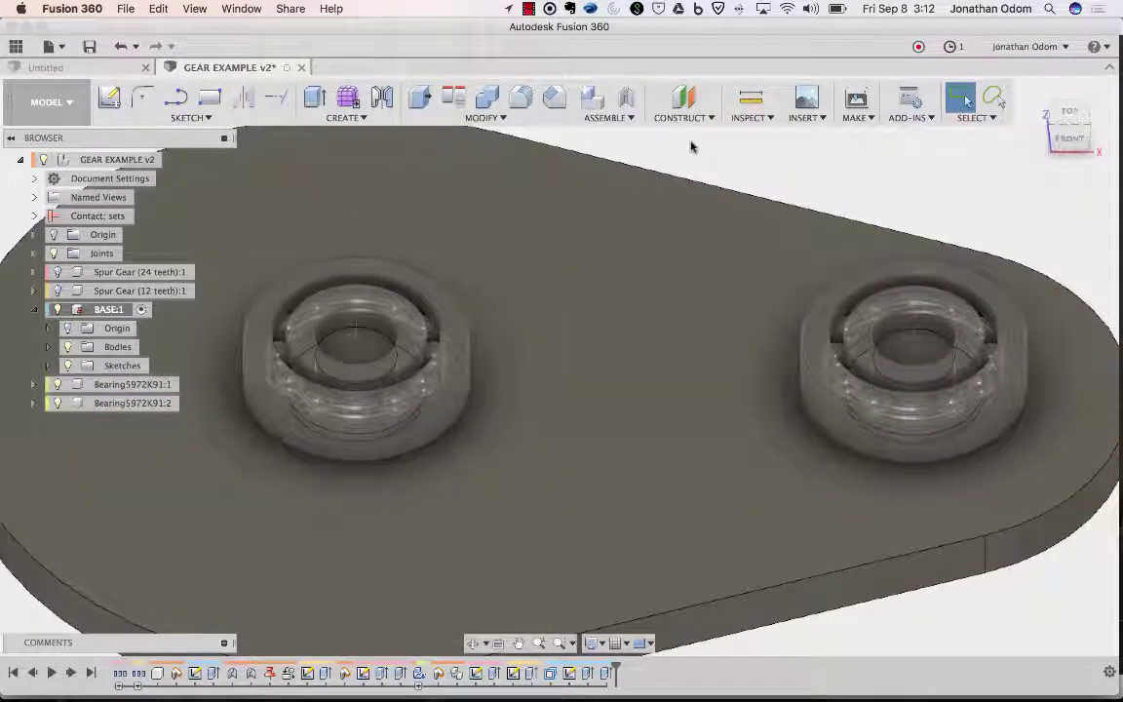
scroll(738, 161, up, 3)
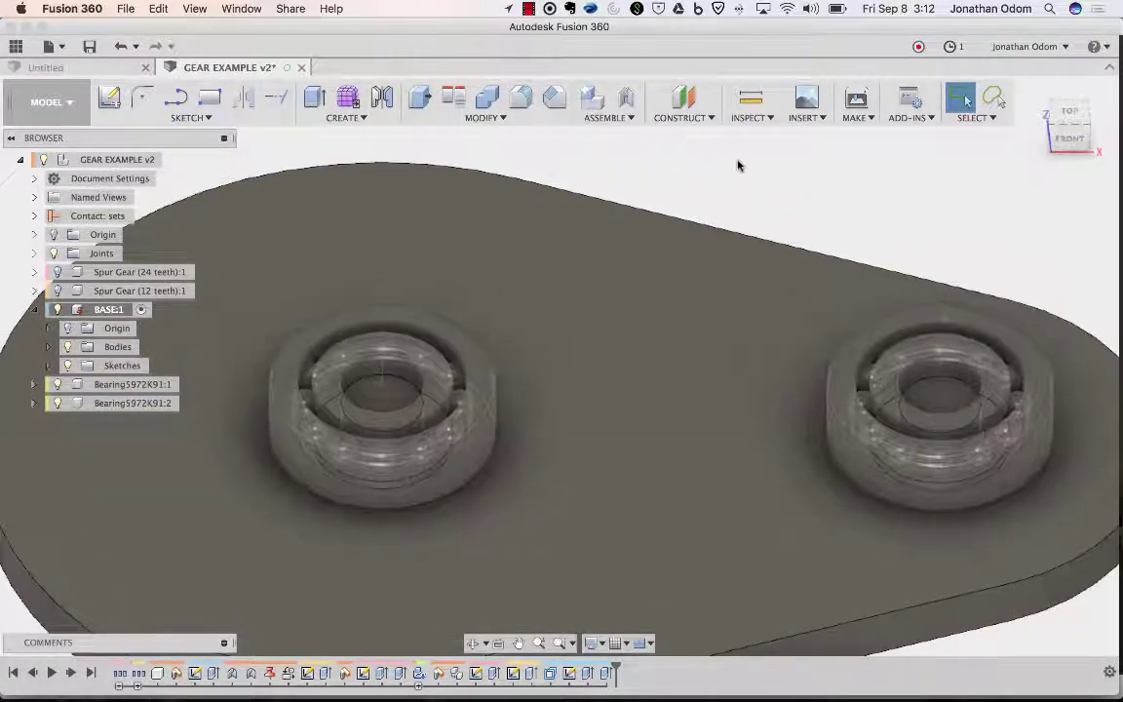
shift+scroll(692, 266, down, 8)
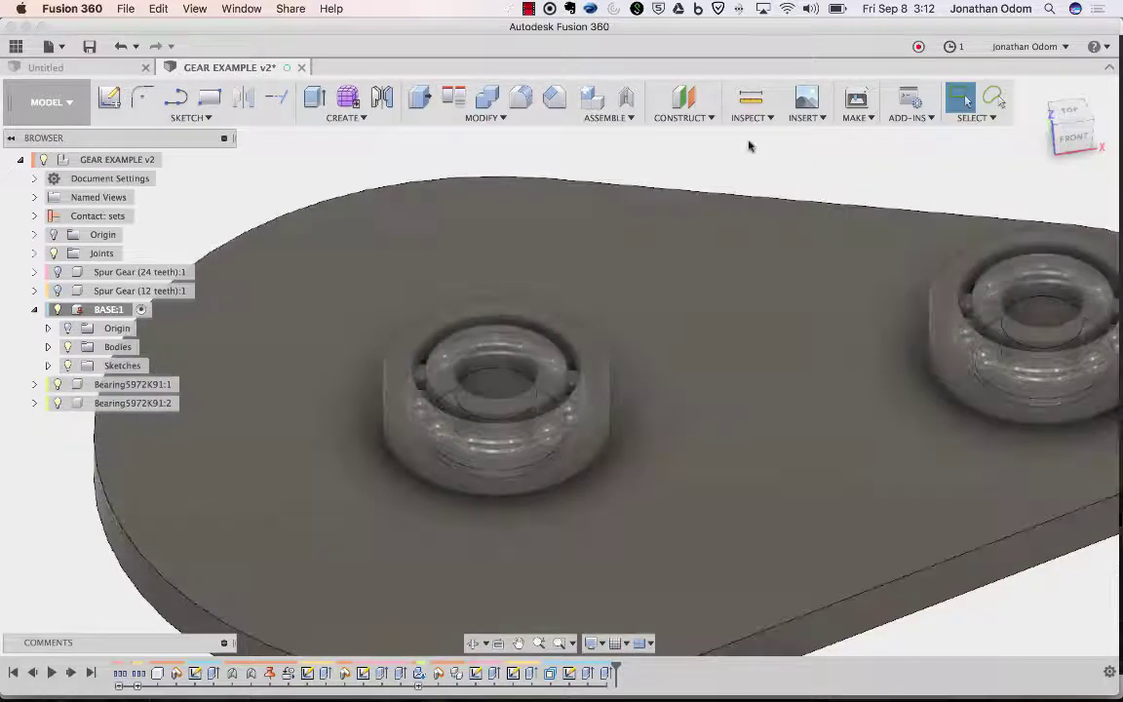
click(688, 118)
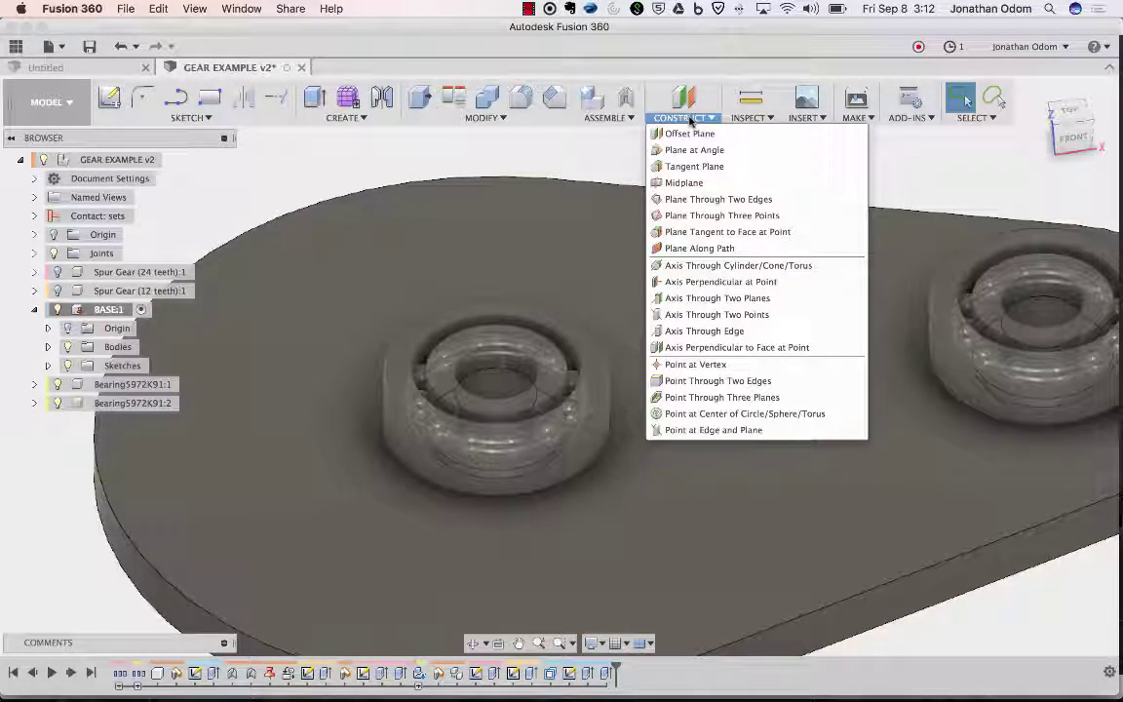
click(55, 235)
shift+scroll(669, 252, right, 10)
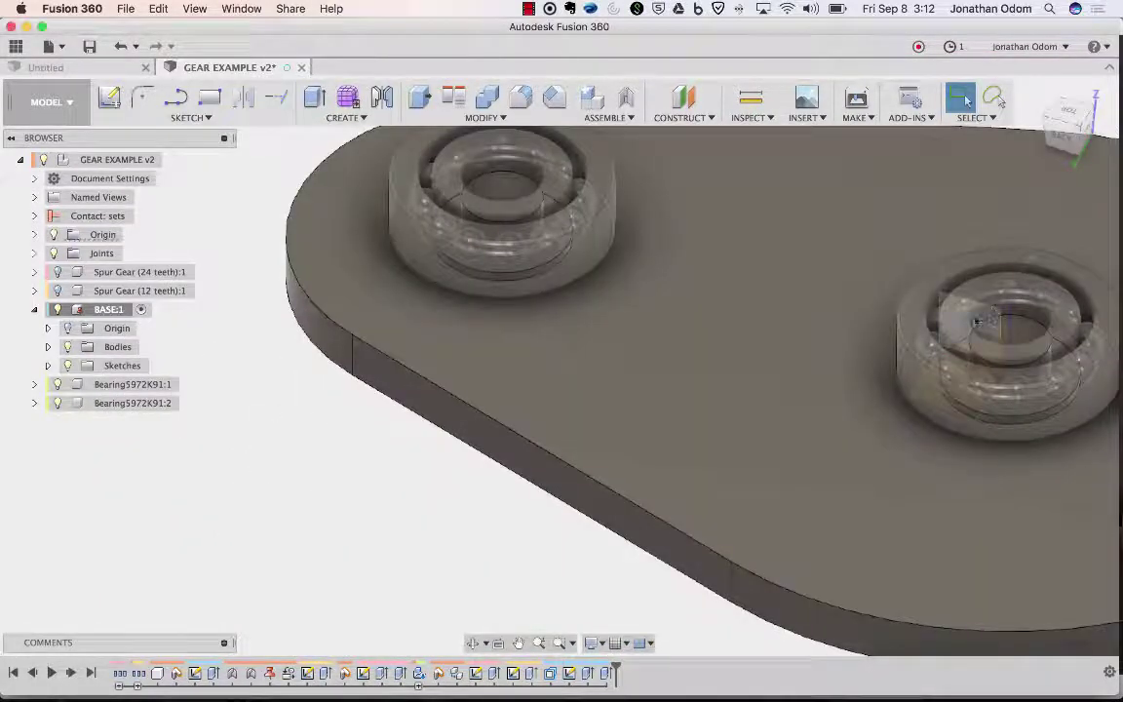
scroll(975, 319, right, 10)
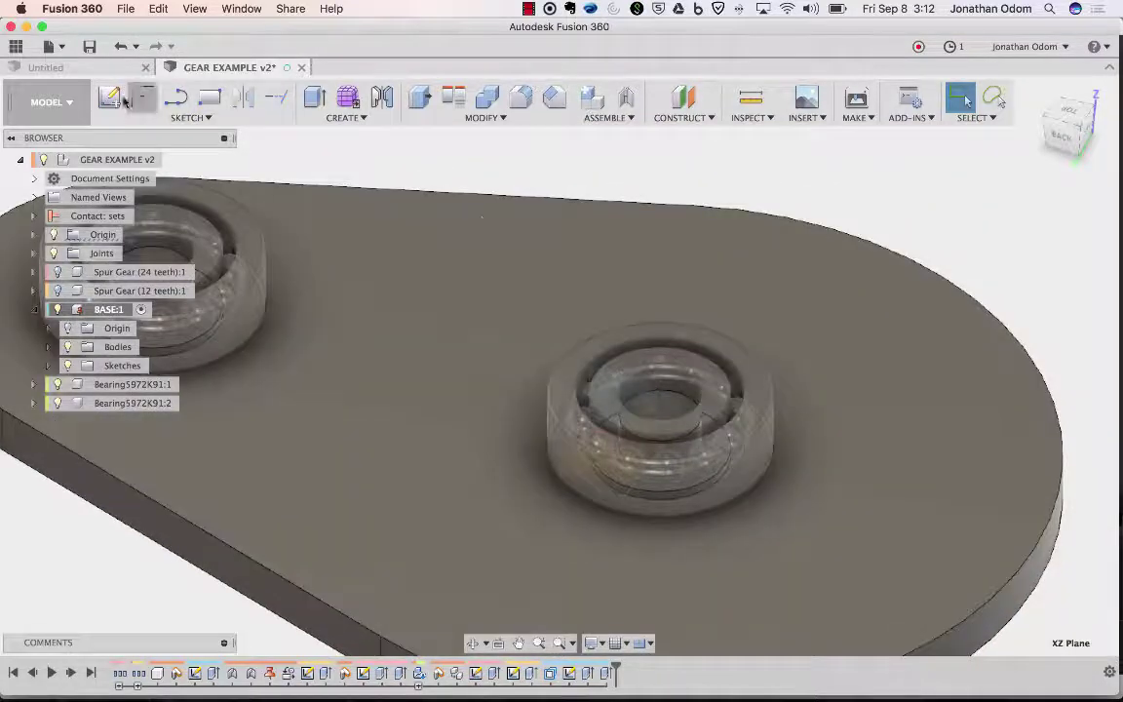
click(110, 96)
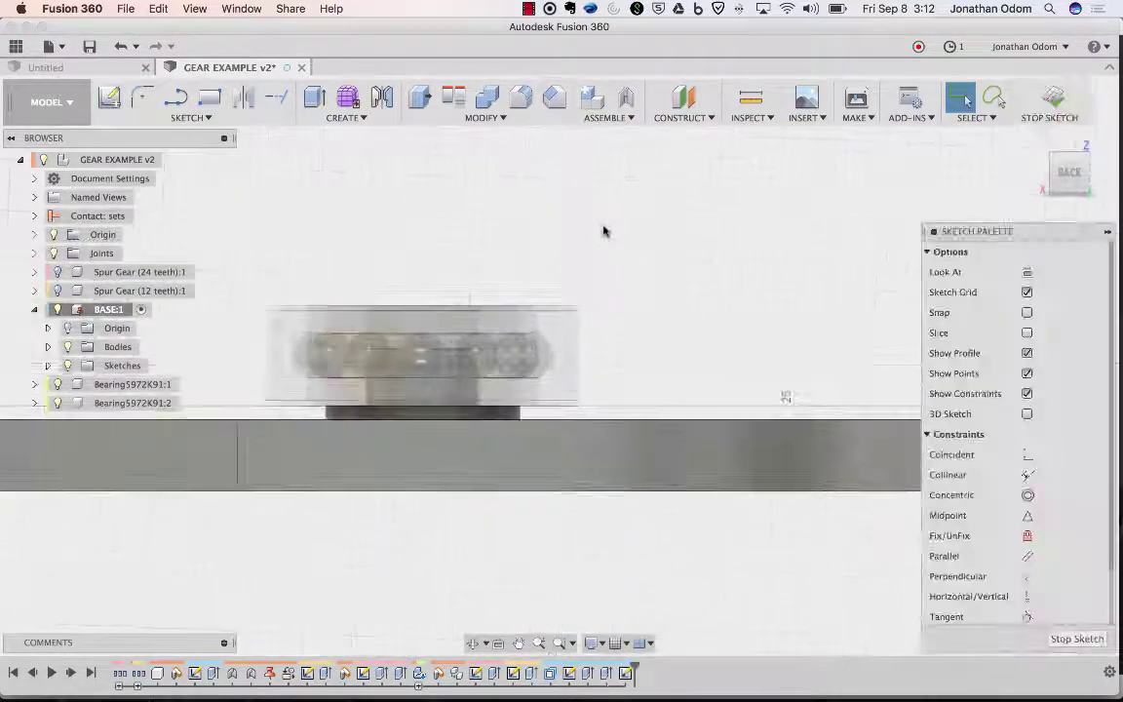
- Intersect the bearing's inner ring with the sketch plane to bring its cross-section into the sketch
click(188, 117)
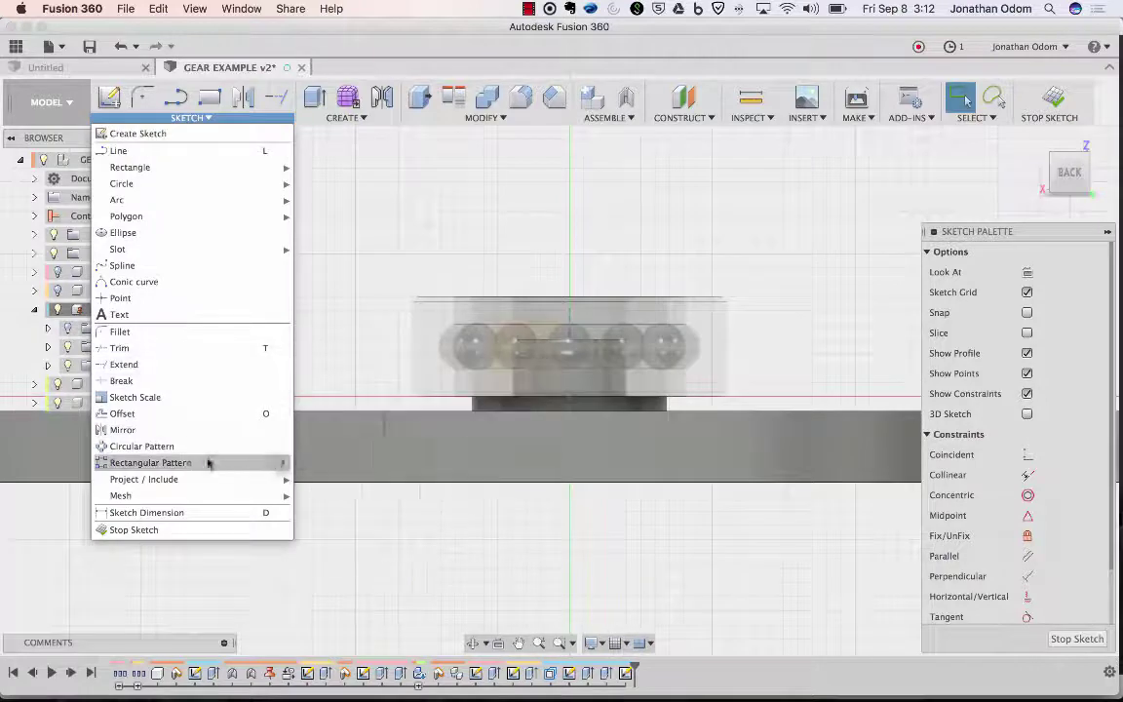
mouse_move(225, 482)
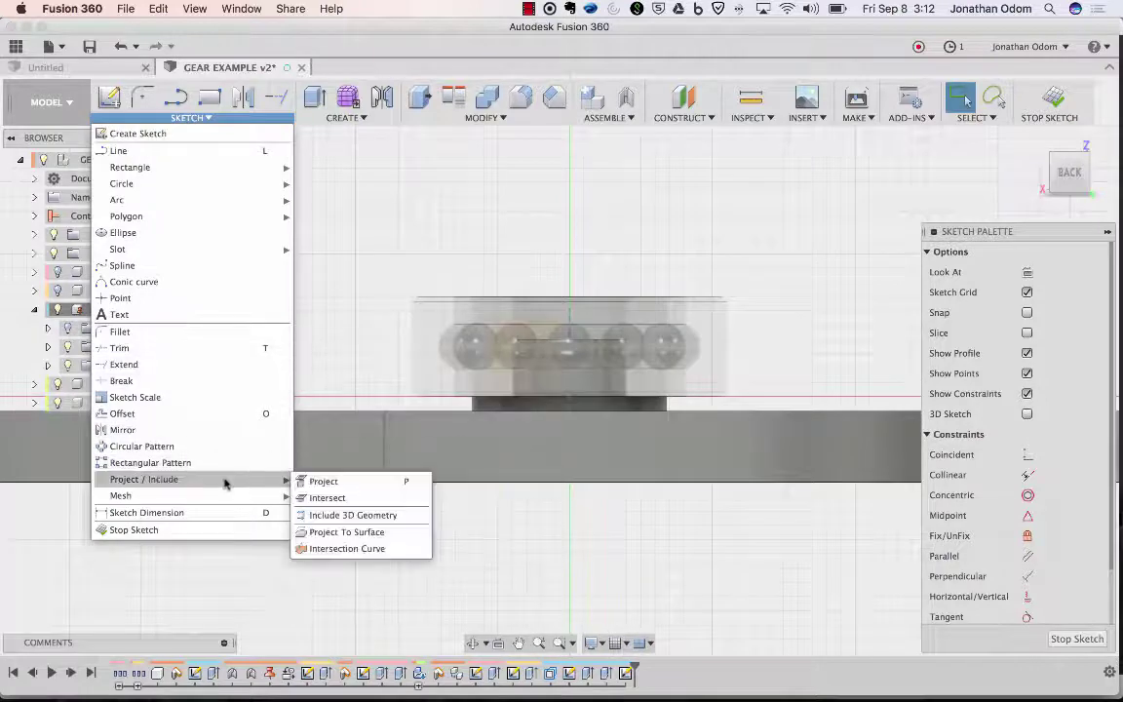
click(326, 497)
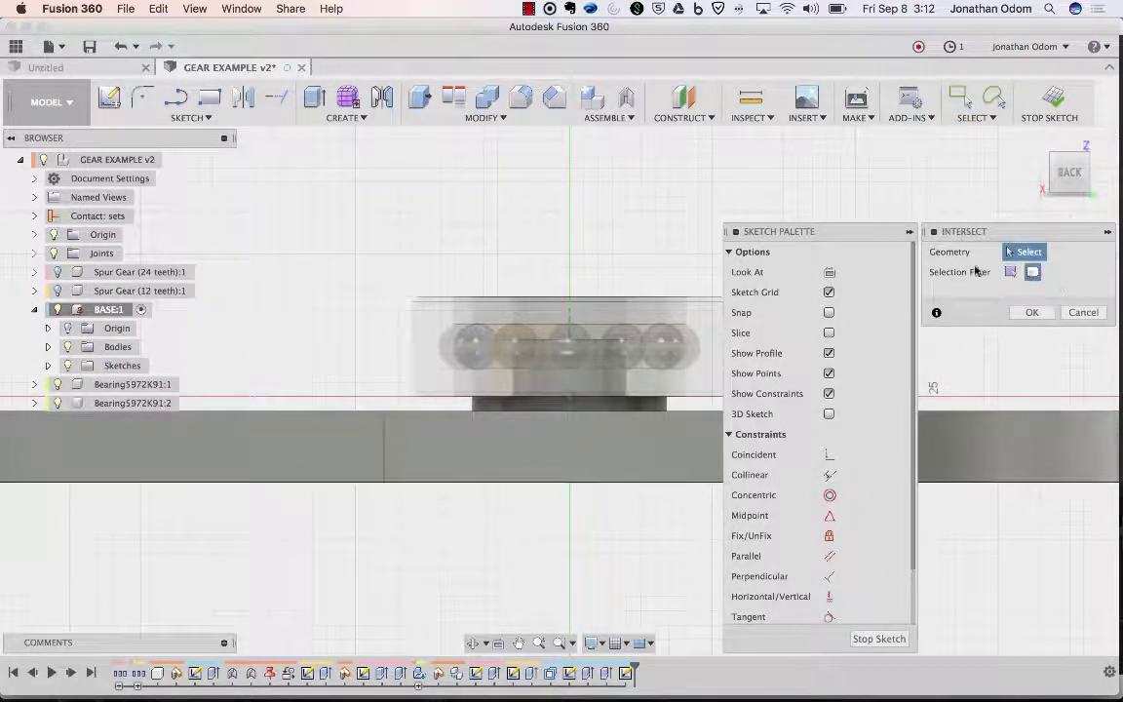
mouse_move(477, 195)
shift+middle_down()
mouse_move(528, 219)
mouse_move(481, 201)
shift+middle_up()
click(614, 290)
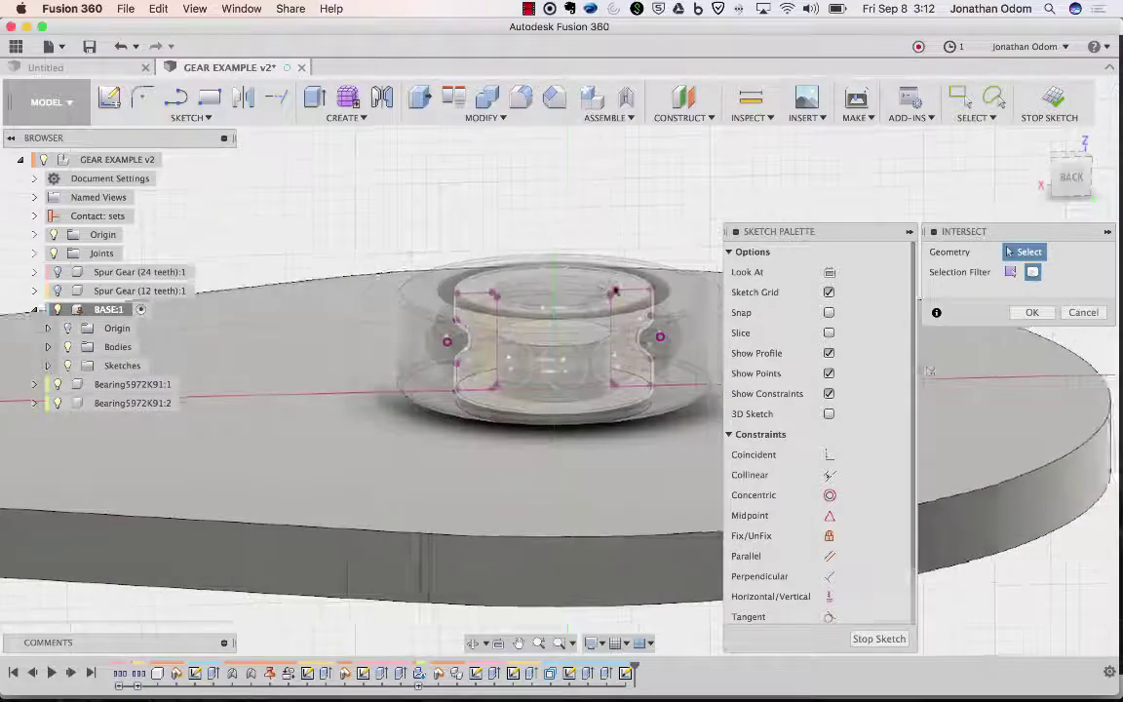
scroll(624, 277, up, 3)
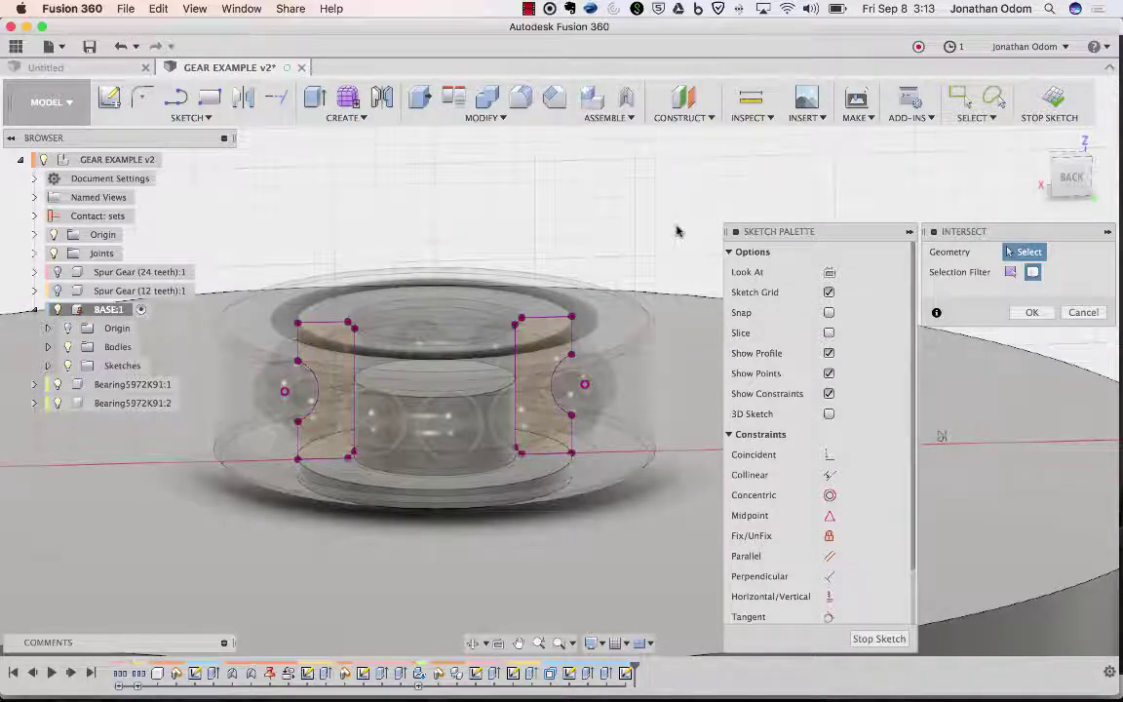
click(1071, 179)
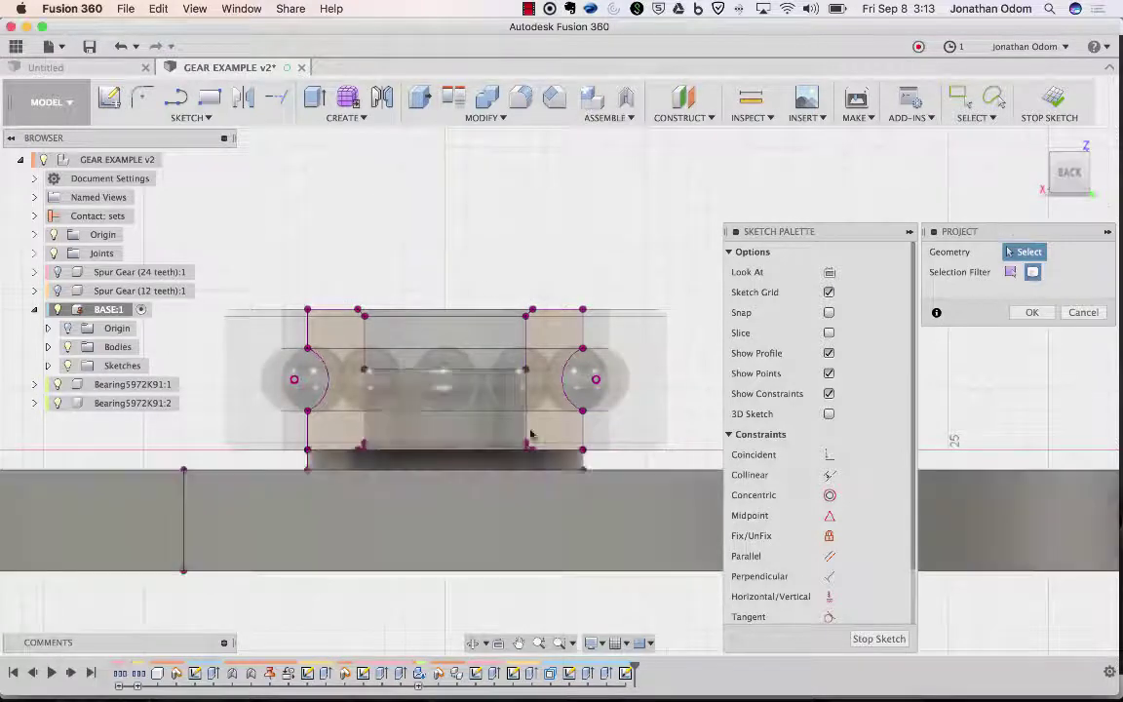
- Draw a vertical axis line about 7.9 mm long upward from the midpoint of the post's top edge
scroll(426, 248, up, 3)
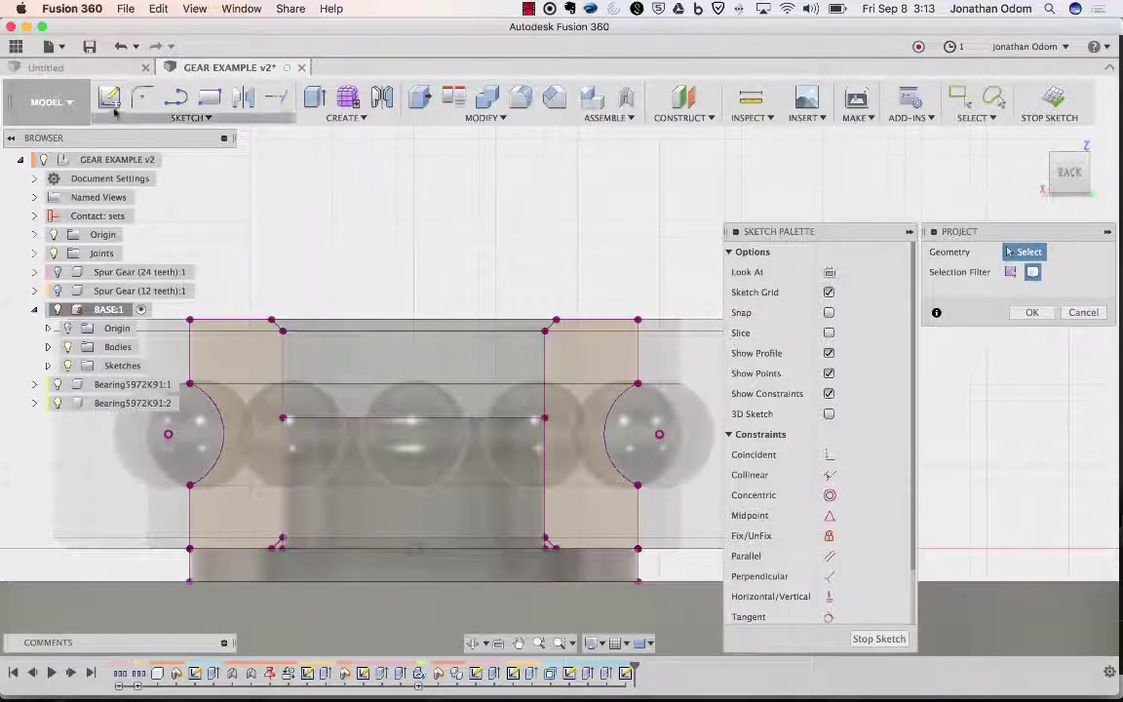
key(Escape)
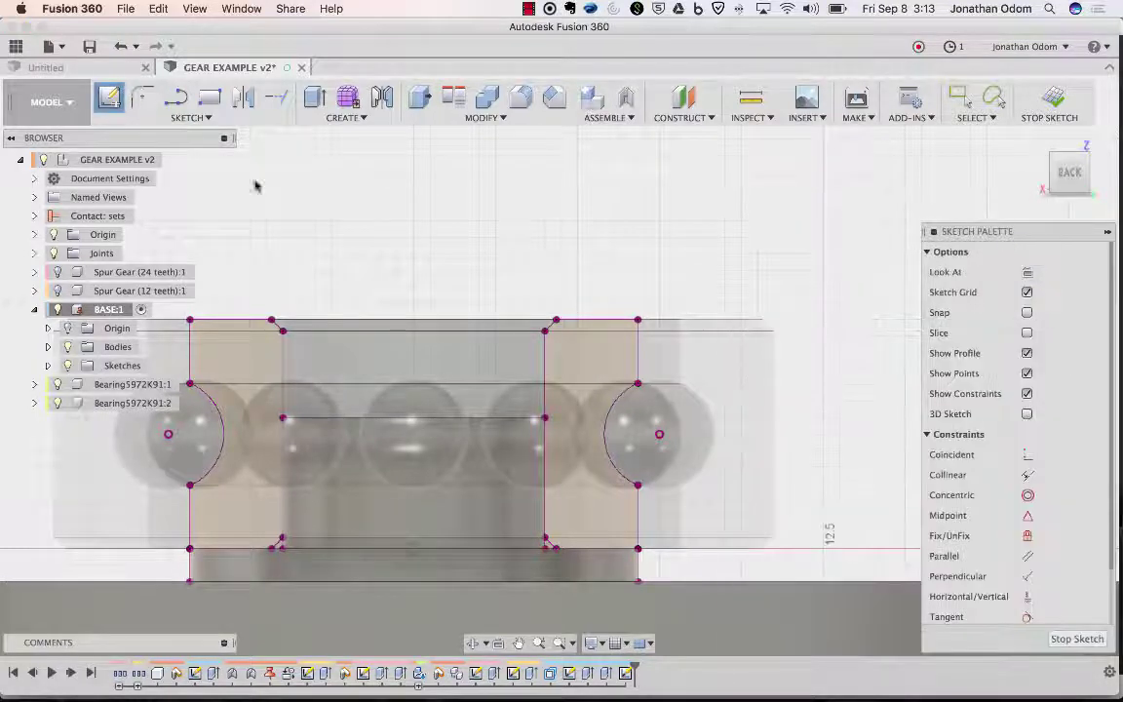
click(175, 96)
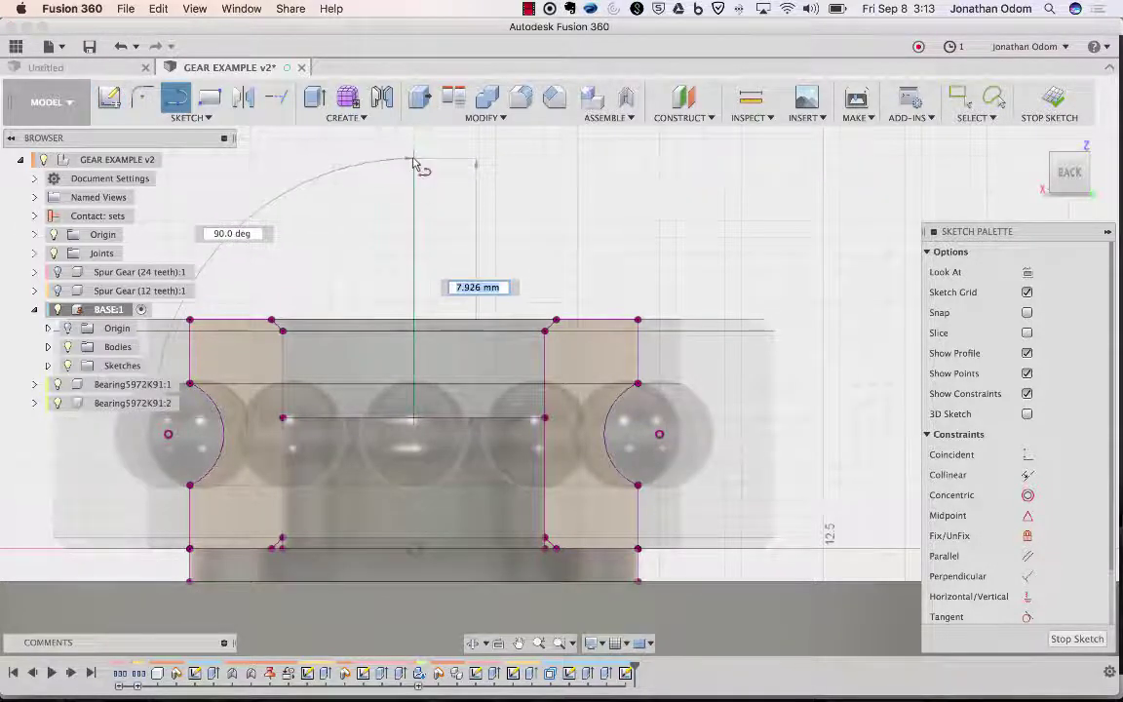
click(414, 159)
key(Escape)
scroll(471, 194, up, 2)
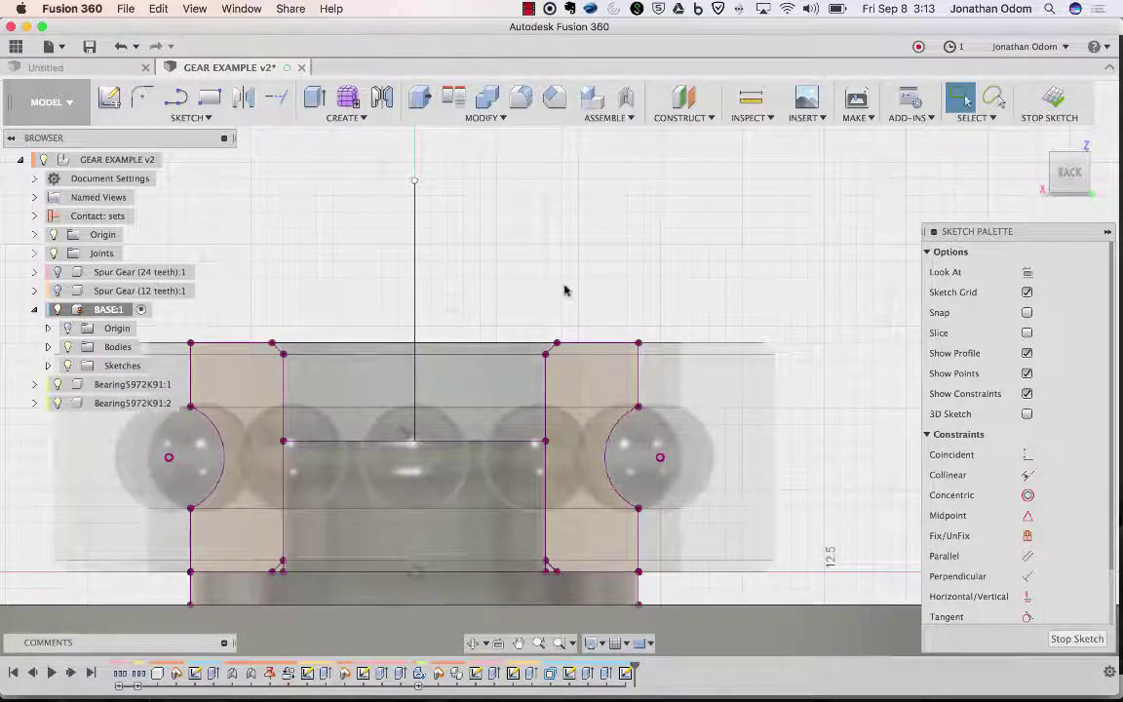
- Draw a rectangle about 6.8 by 3.6 mm above the bearing, from the inner ring's upper outer corner to the vertical line
scroll(564, 289, up, 1)
scroll(563, 289, down, 1)
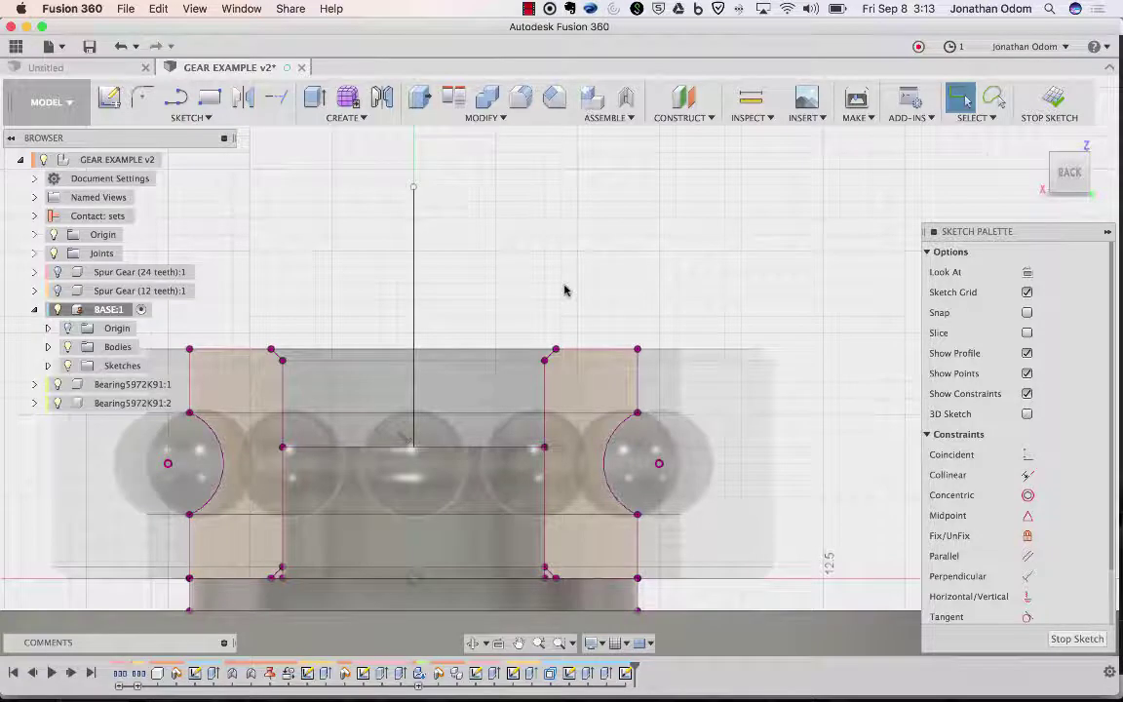
scroll(574, 282, down, 2)
scroll(546, 268, up, 2)
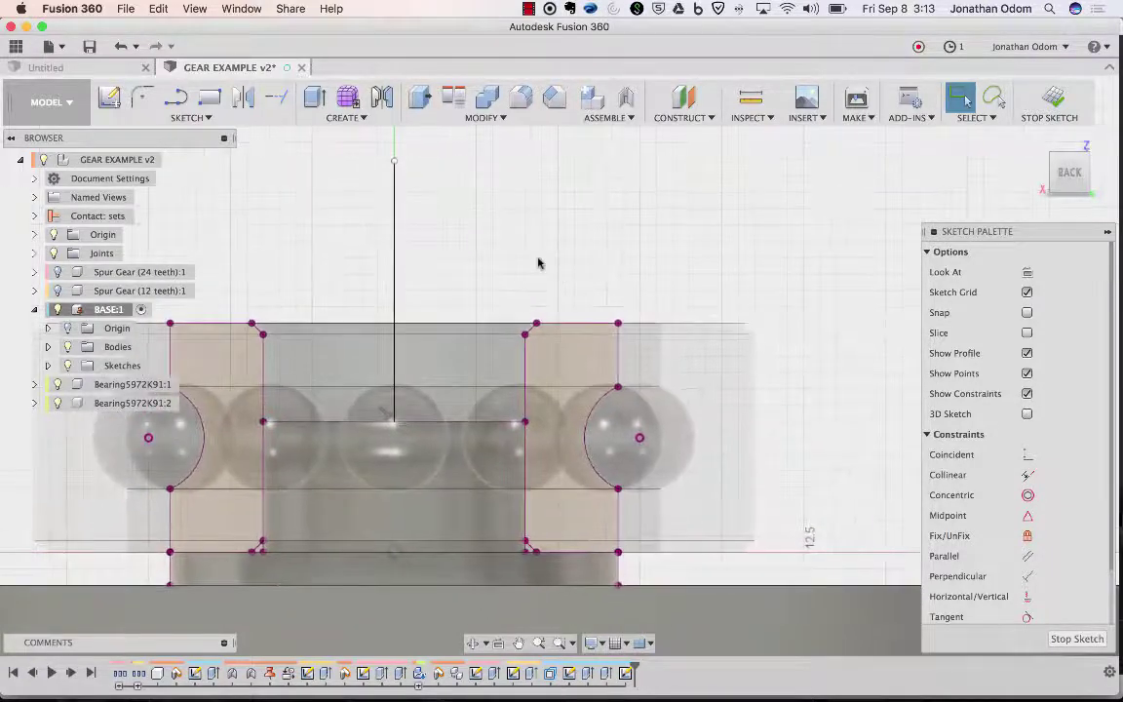
scroll(538, 263, right, 2)
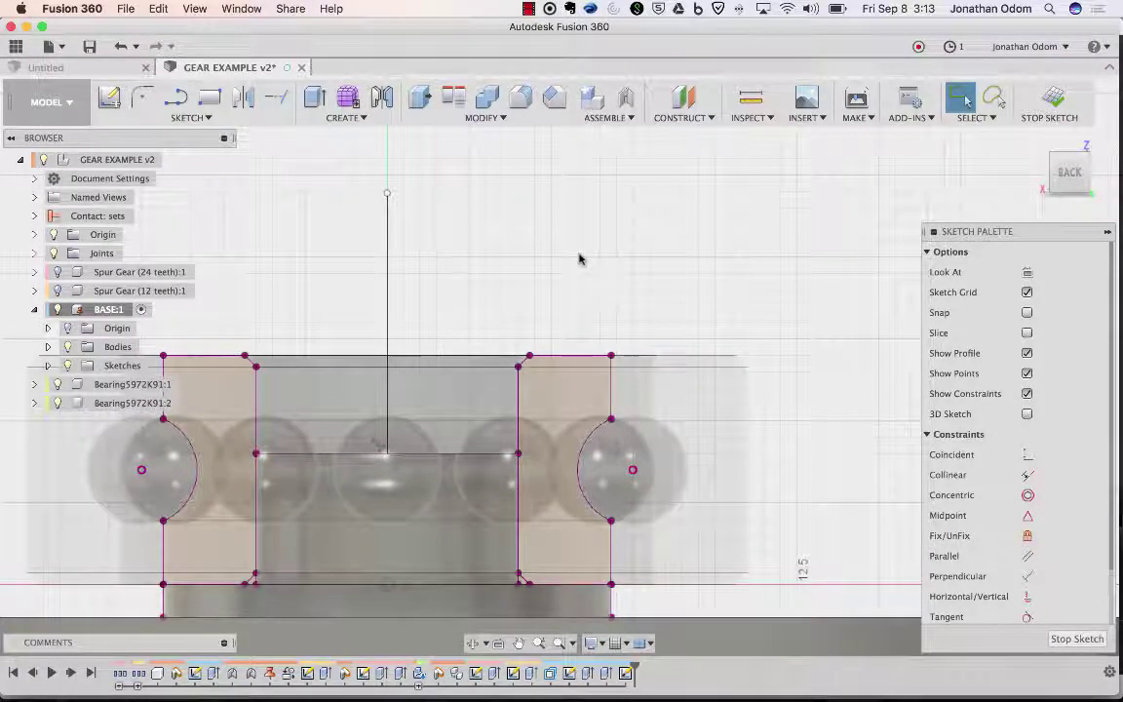
click(209, 98)
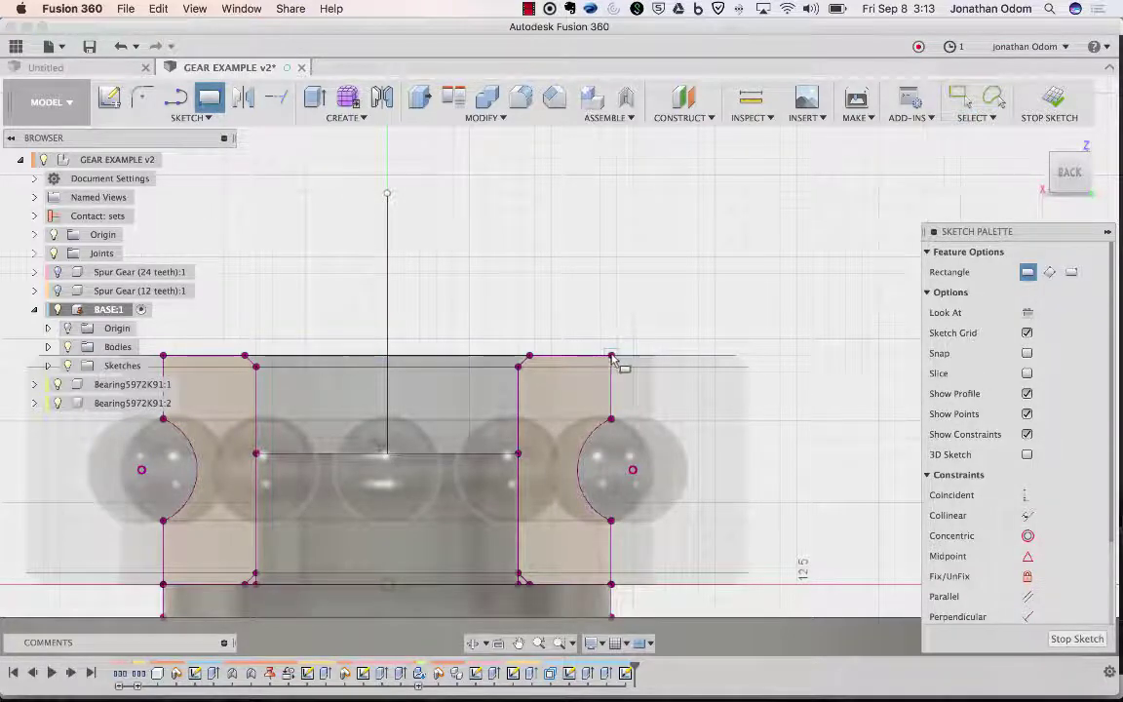
click(388, 238)
key(Escape)
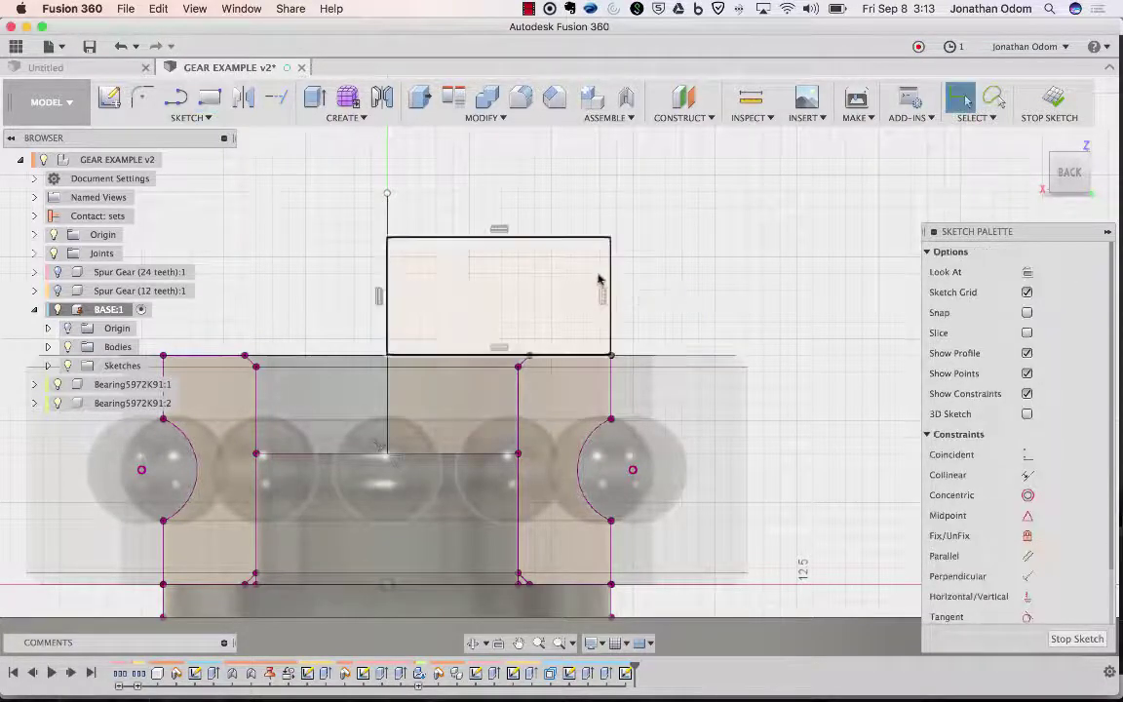
- Dimension the rectangle's height to 3 mm and finish the sketch
key(d)
click(584, 357)
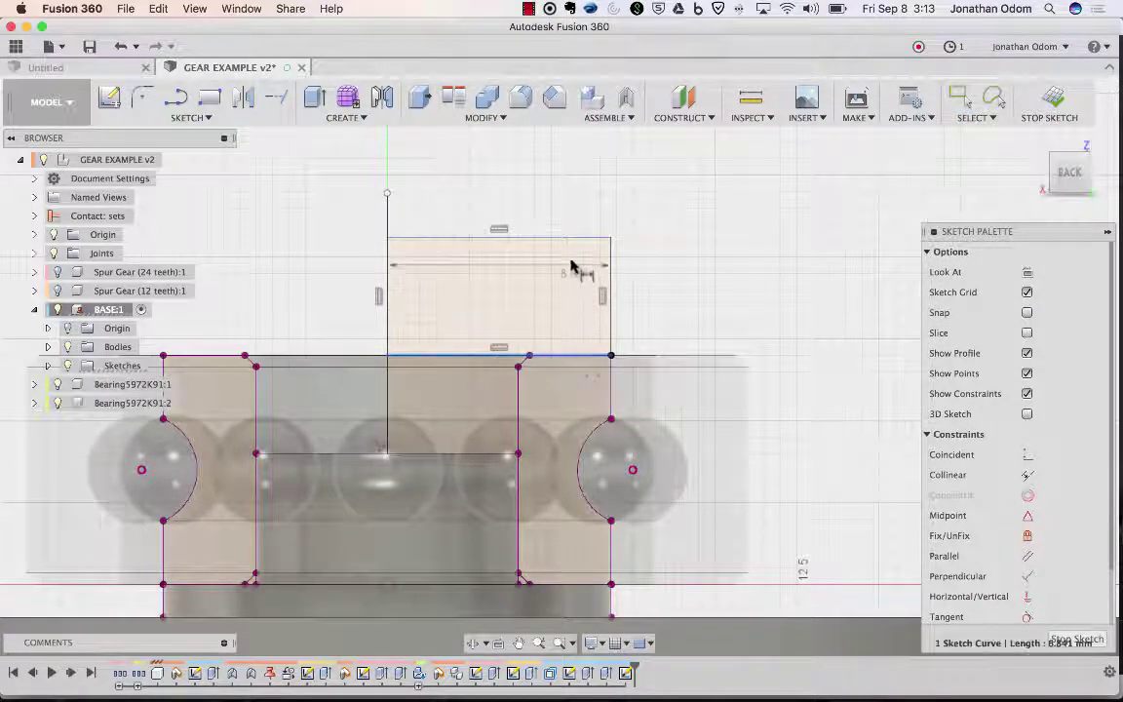
click(714, 283)
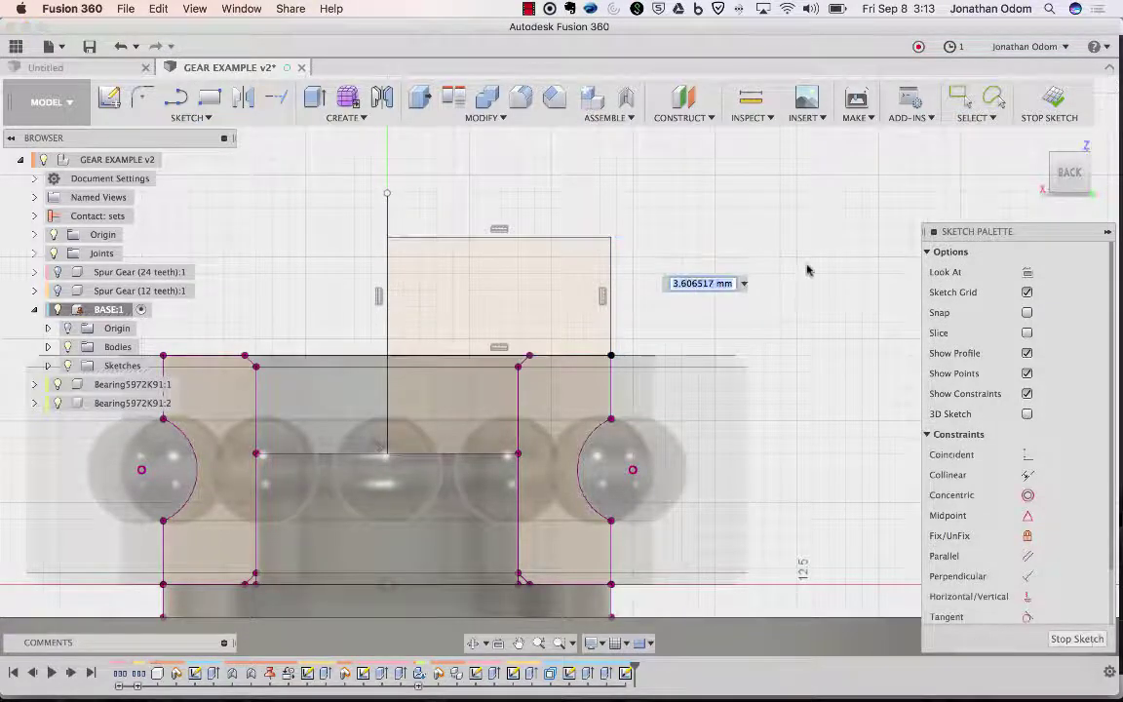
text(3)
key(Return)
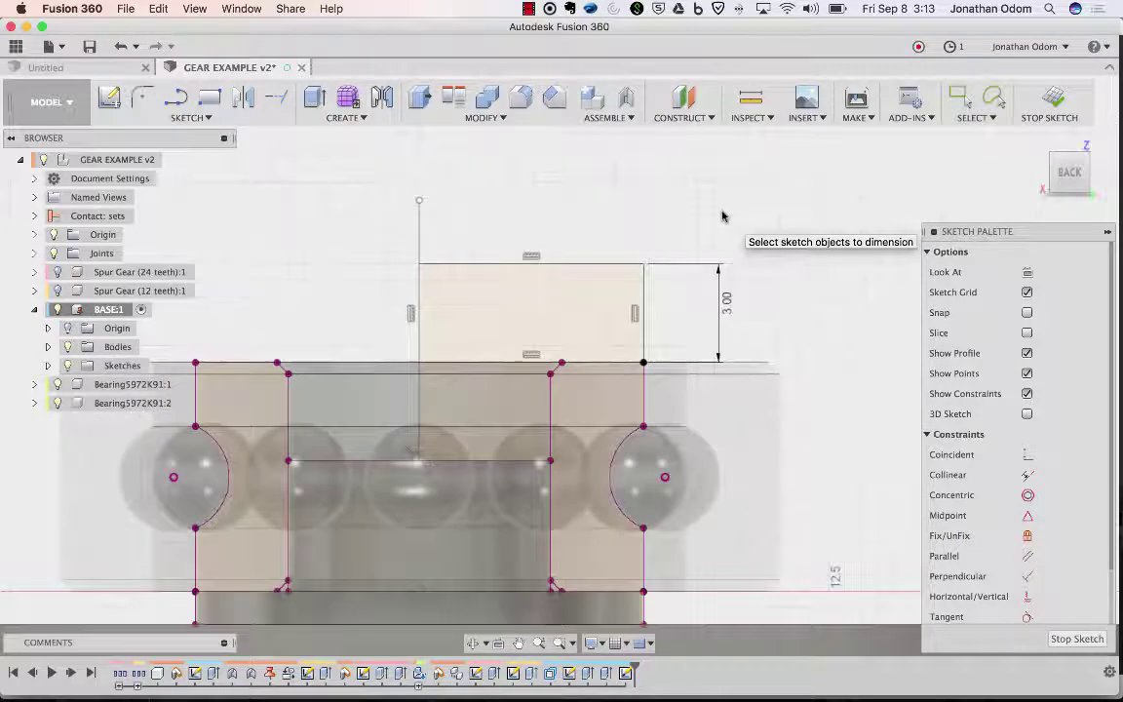
click(1053, 102)
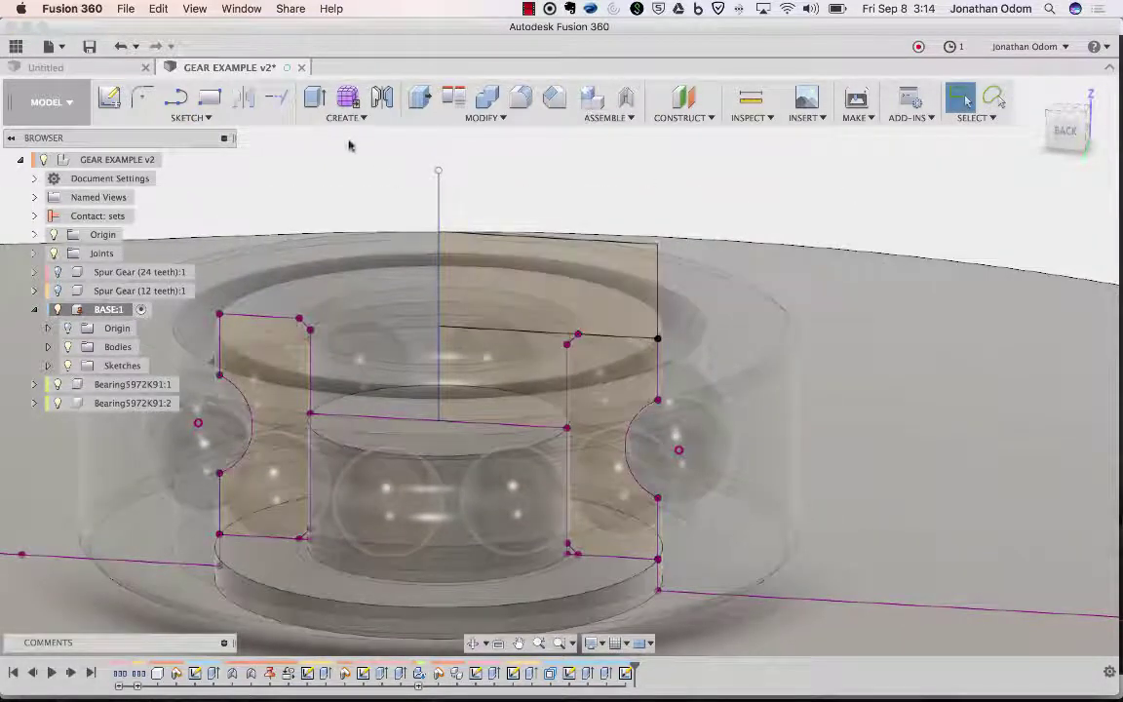
- Revolve the rectangle and the adjoining profile down to the post top 360 degrees around the vertical line as a new component
click(335, 118)
click(336, 167)
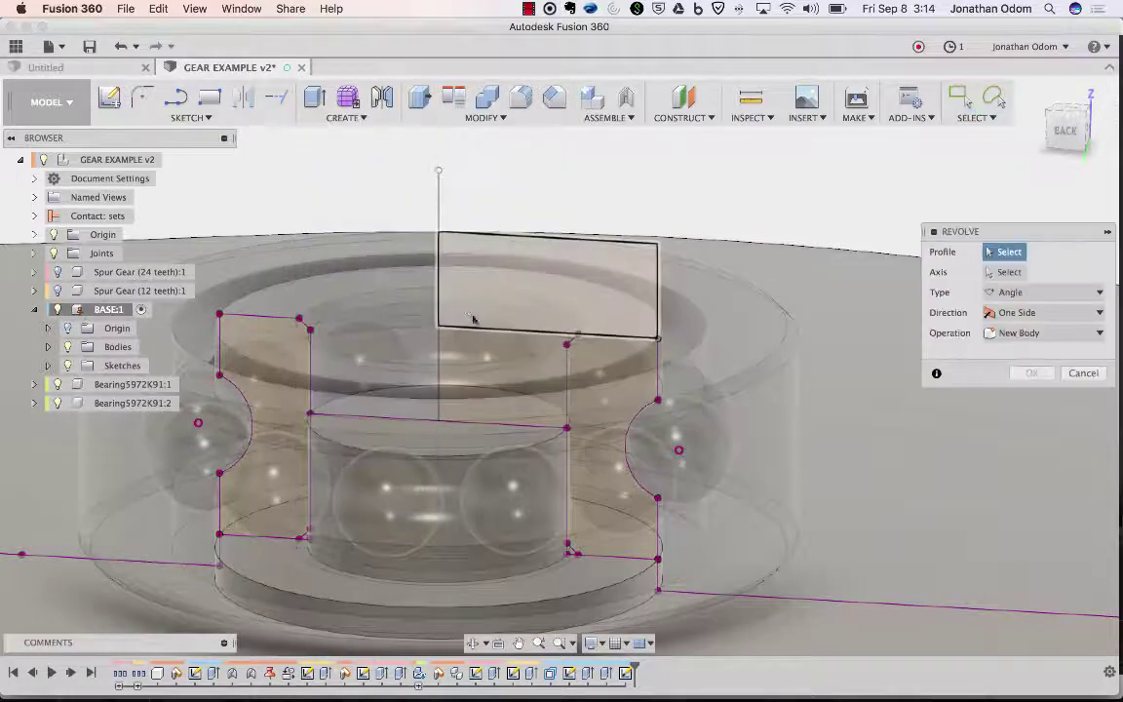
click(496, 345)
click(988, 272)
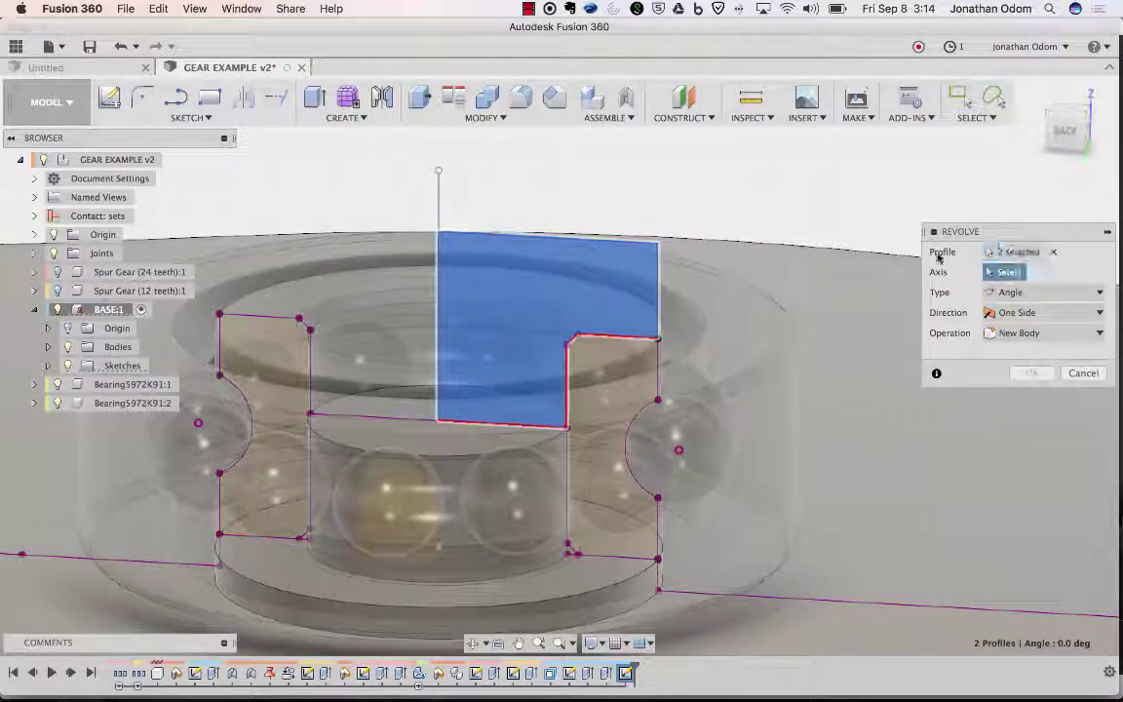
click(438, 203)
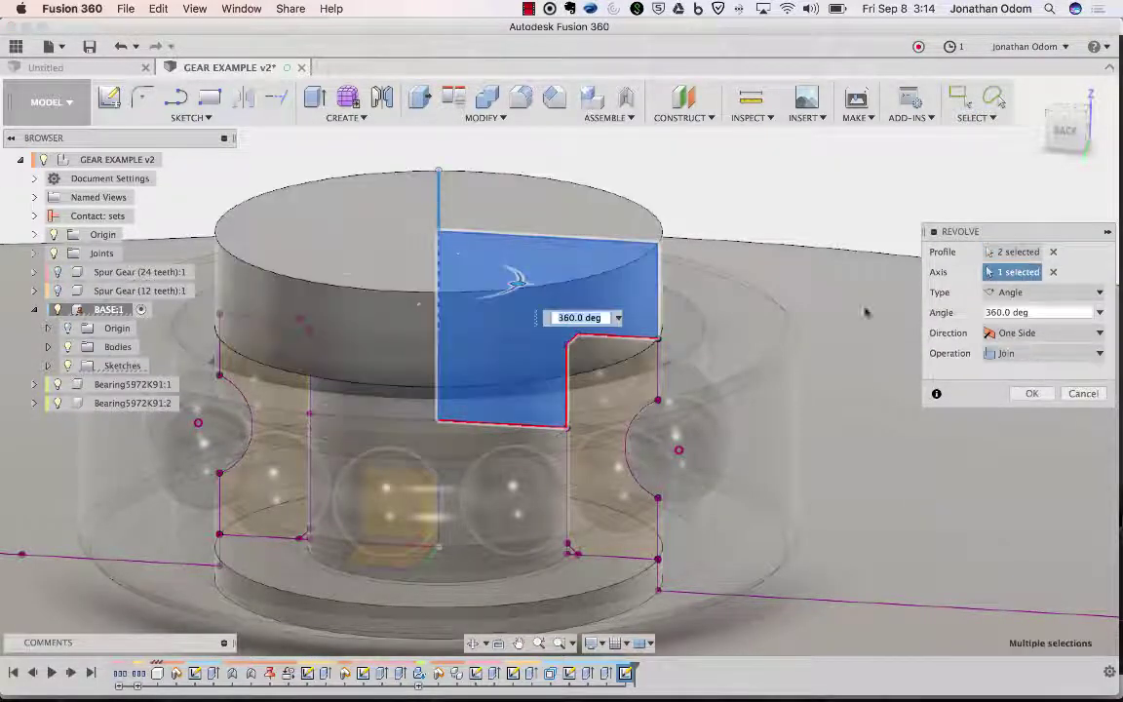
click(1077, 353)
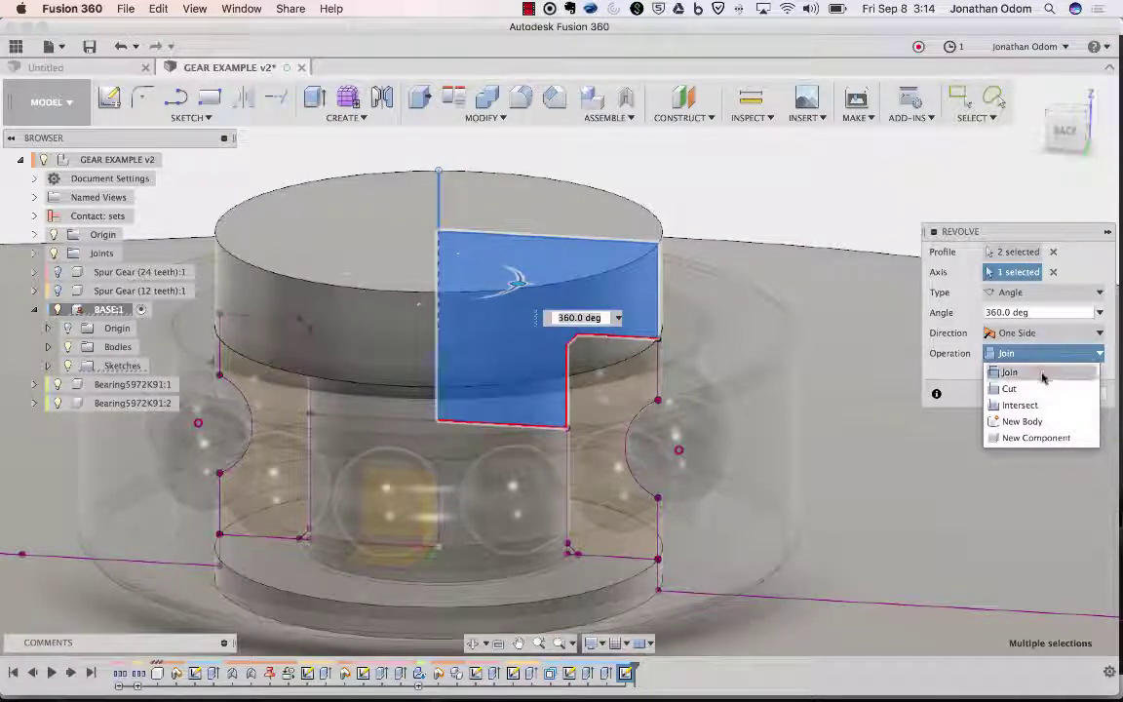
click(1052, 437)
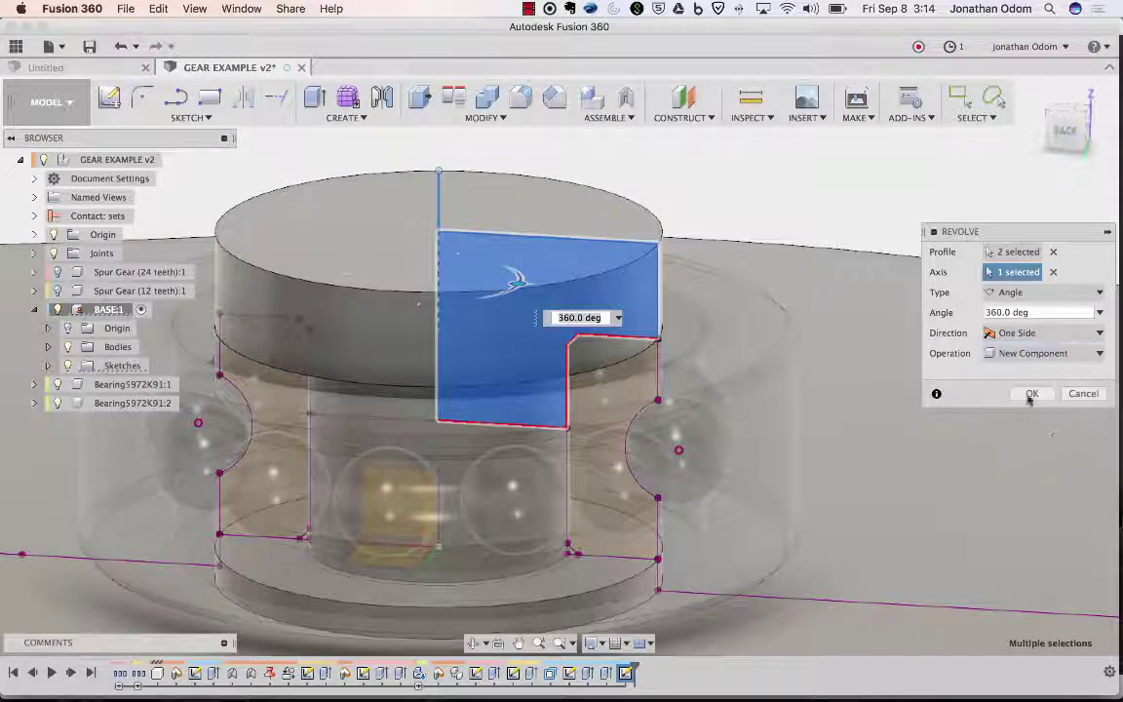
click(1035, 393)
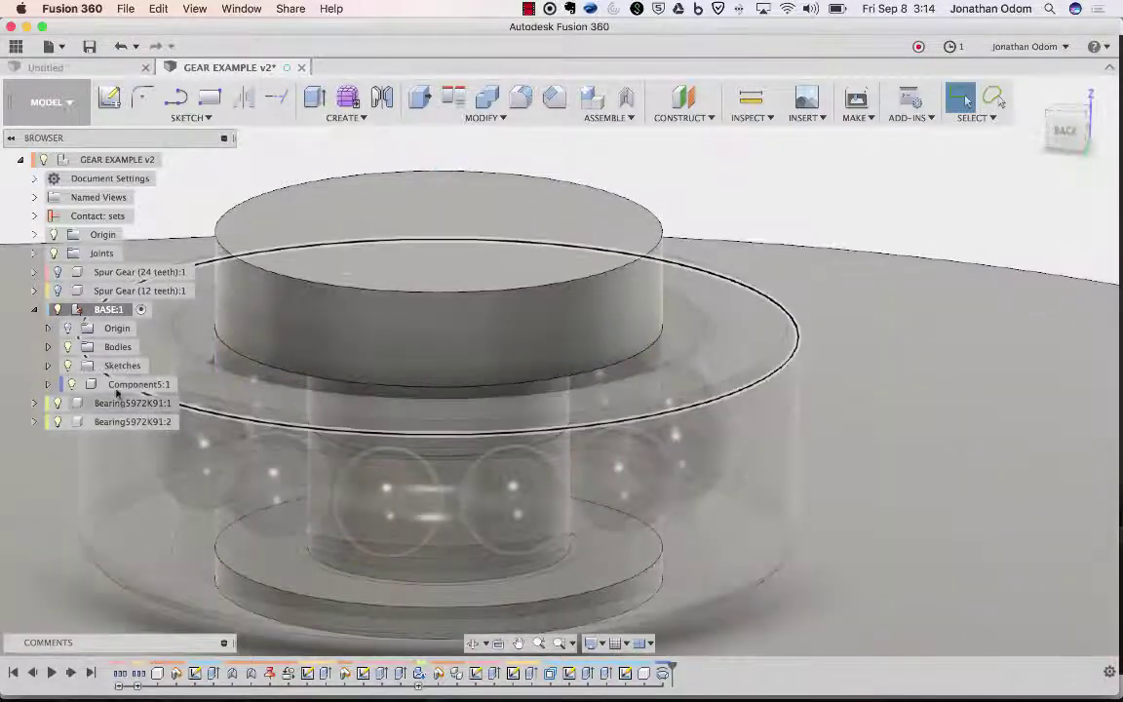
- Rename the revolved component as cap
click(119, 384)
double_click(118, 384)
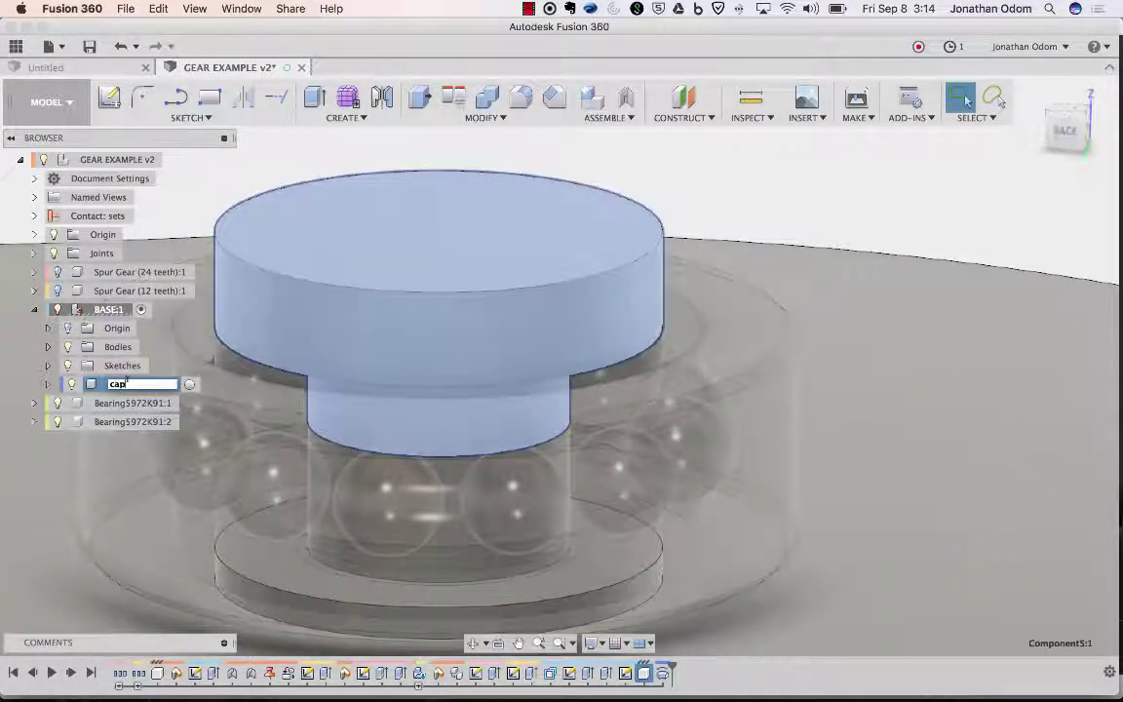
key(Return)
- Hide the bearing around the capped post and the base's bodies to isolate the cap
scroll(699, 228, down, 5)
click(809, 185)
shift+scroll(808, 186, down, 3)
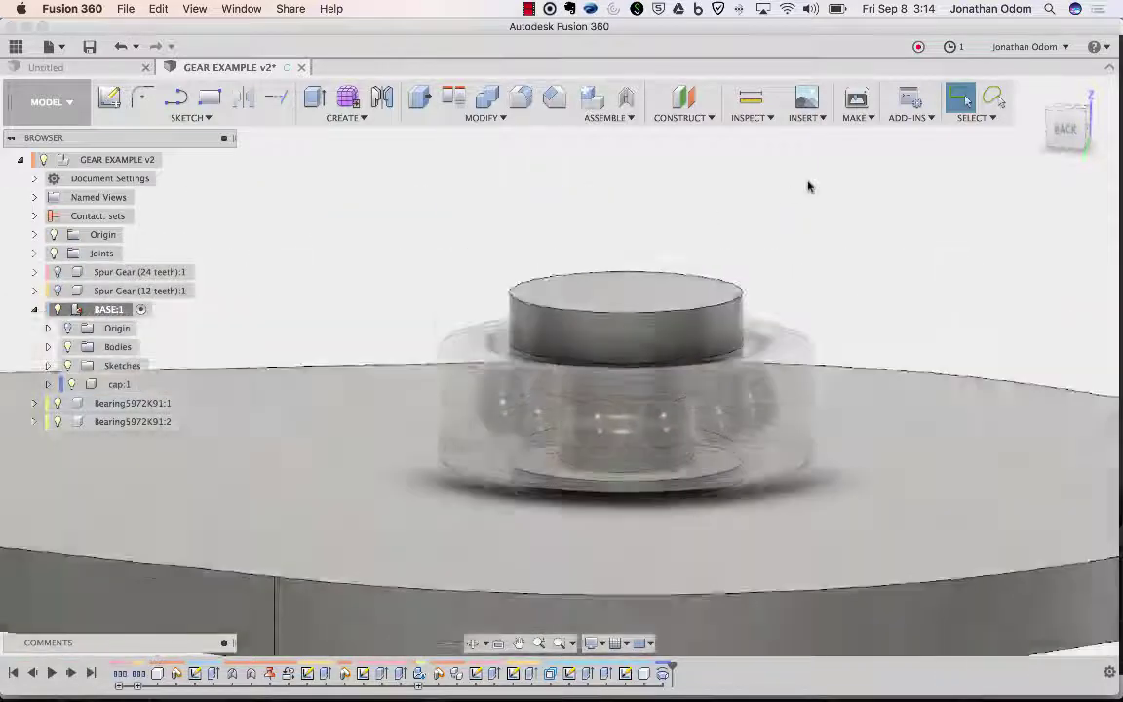
shift+scroll(808, 186, down, 3)
scroll(808, 186, up, 3)
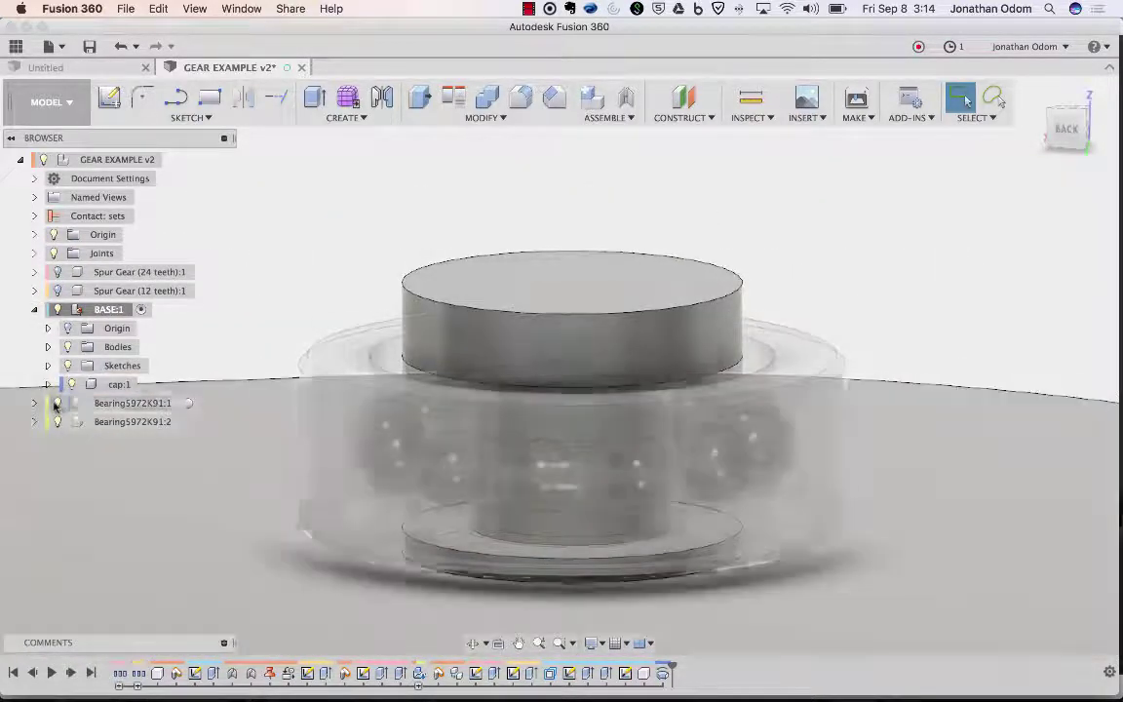
click(57, 402)
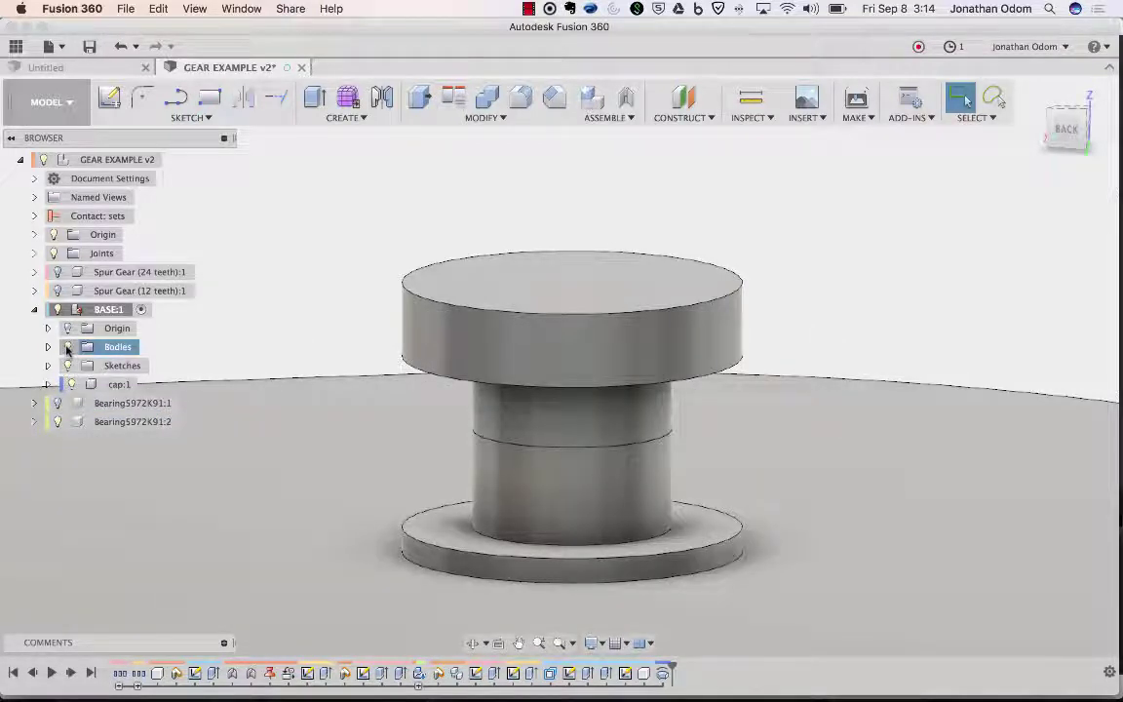
click(66, 347)
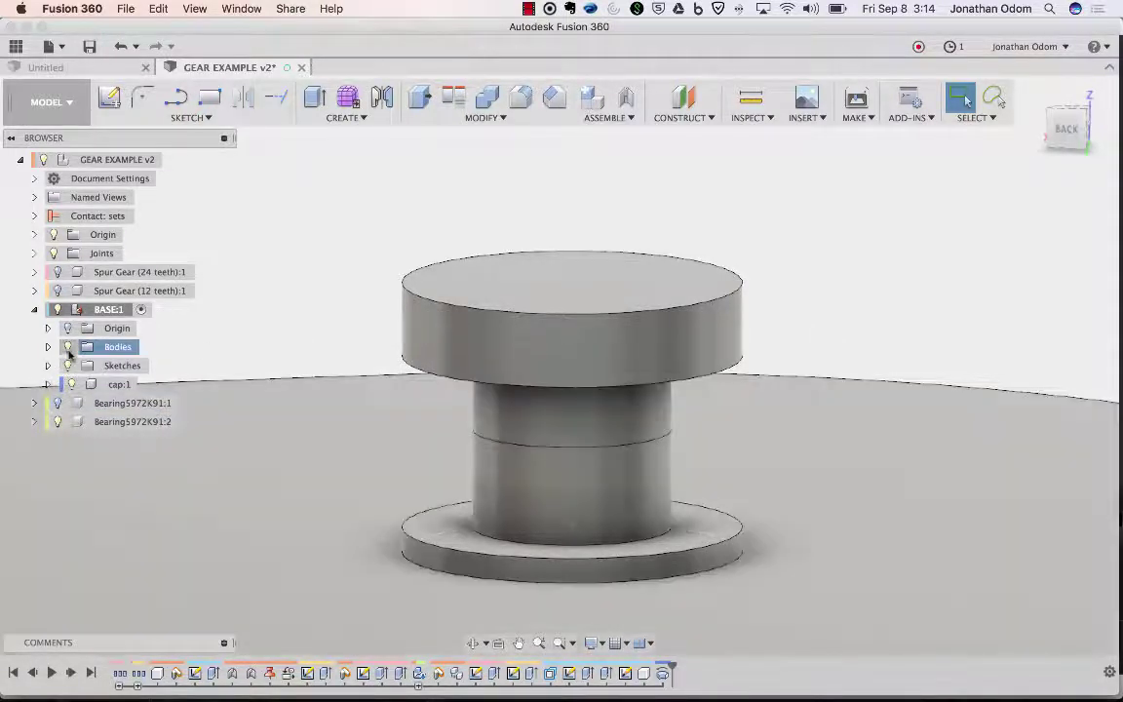
click(67, 347)
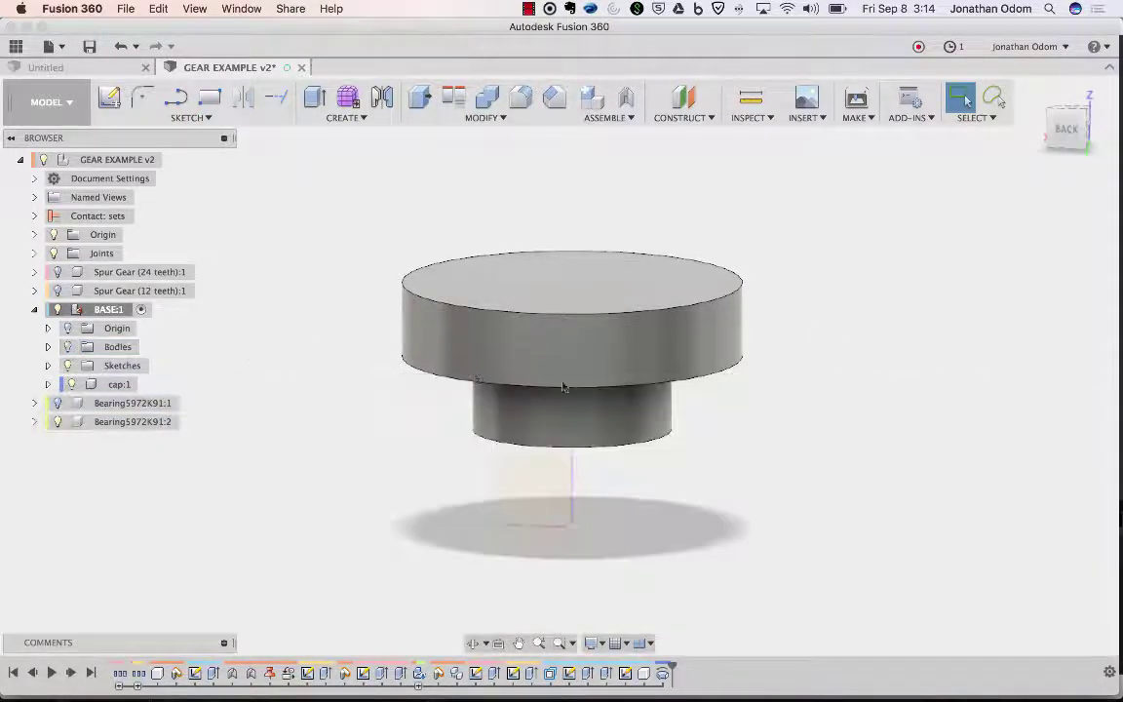
- Offset the end face of the cap's stem by -1 mm to shorten it
shift+middle_drag(564, 388, 592, 386)
click(419, 97)
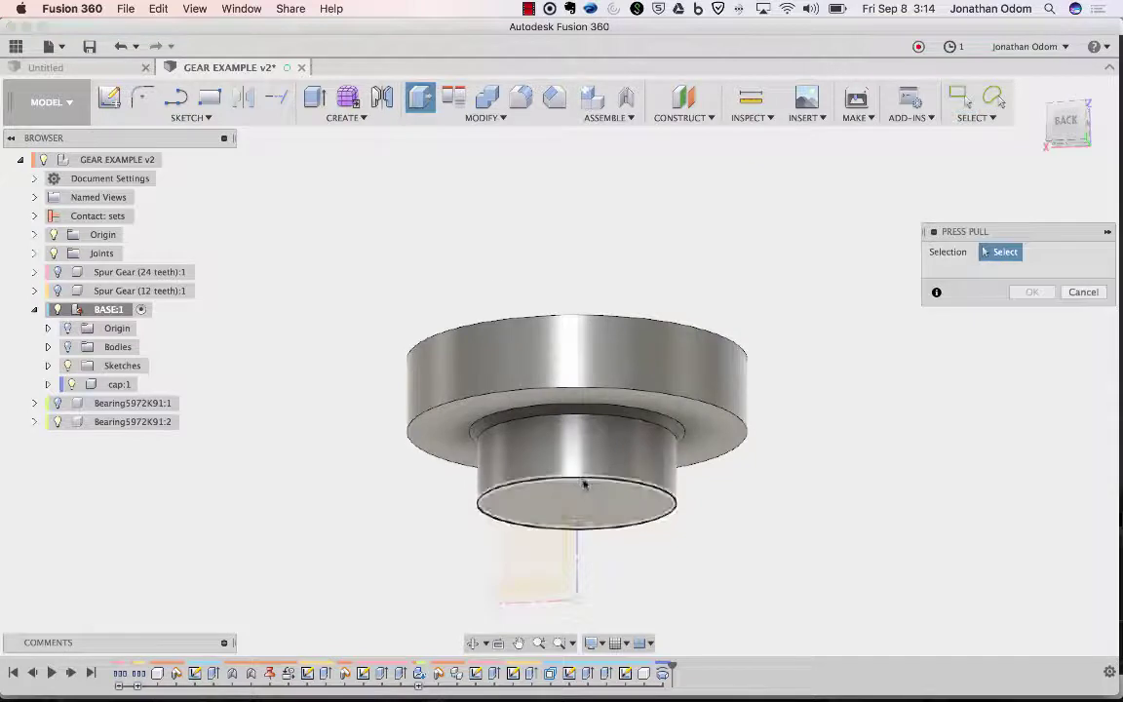
click(590, 497)
drag(593, 503, 596, 492)
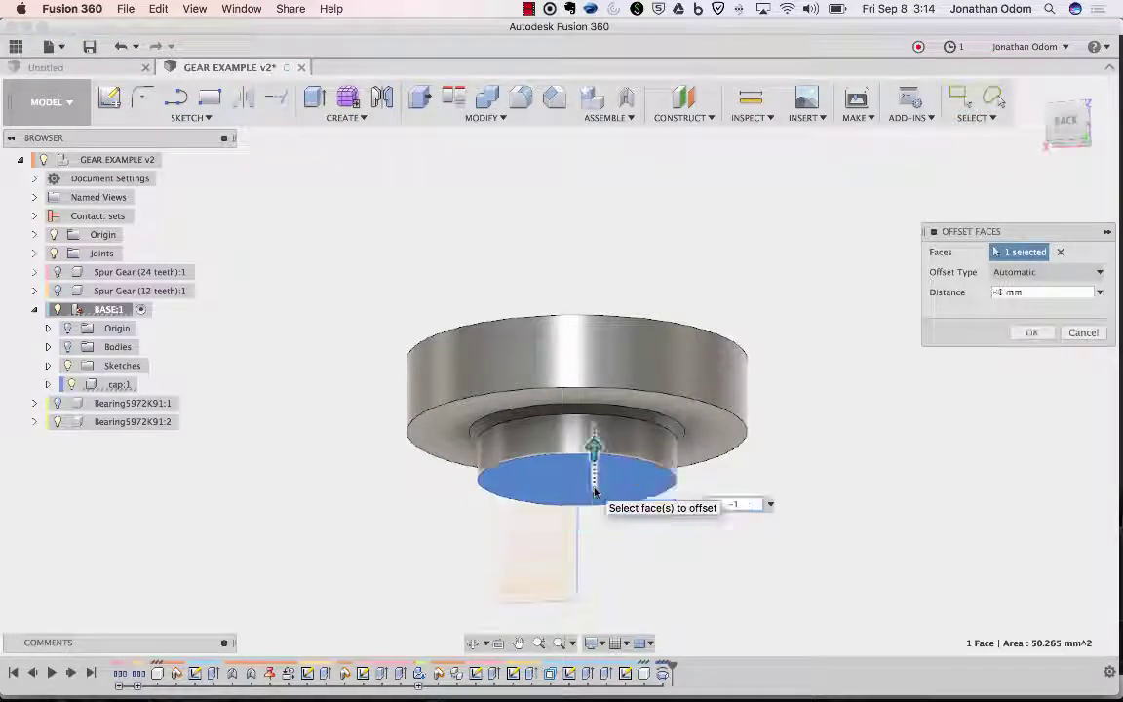
key(Return)
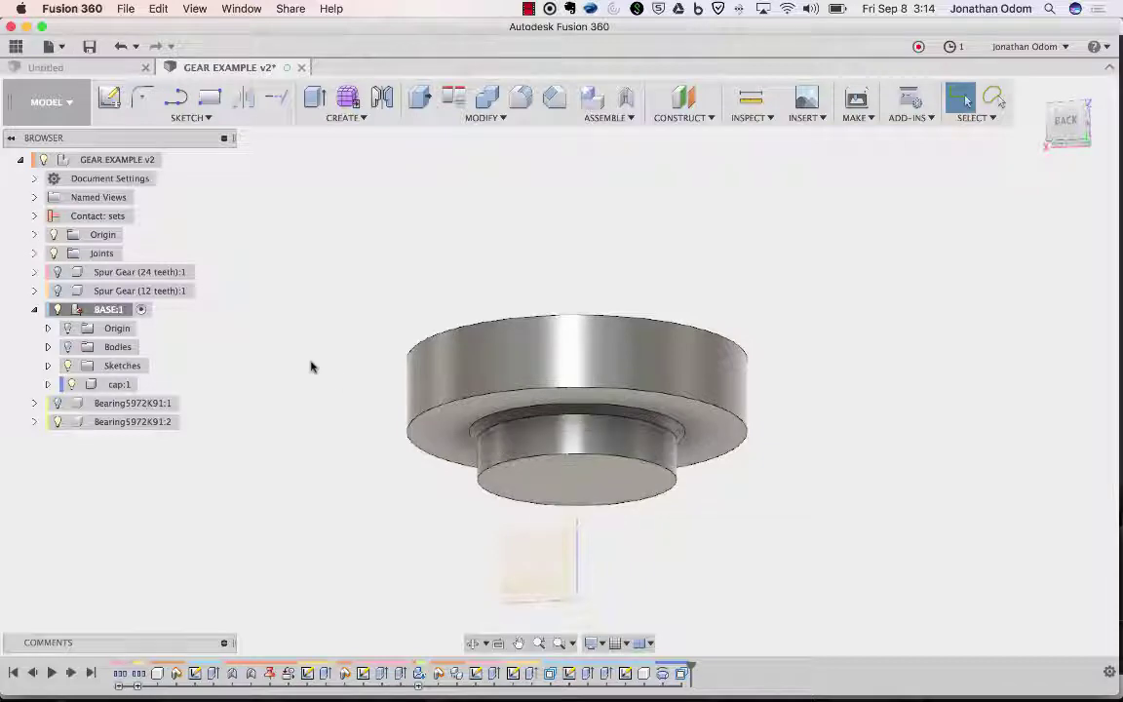
- Show the base's bodies again and inspect the clearance between the cap's stem and the post
click(68, 347)
shift+scroll(727, 300, up, 5)
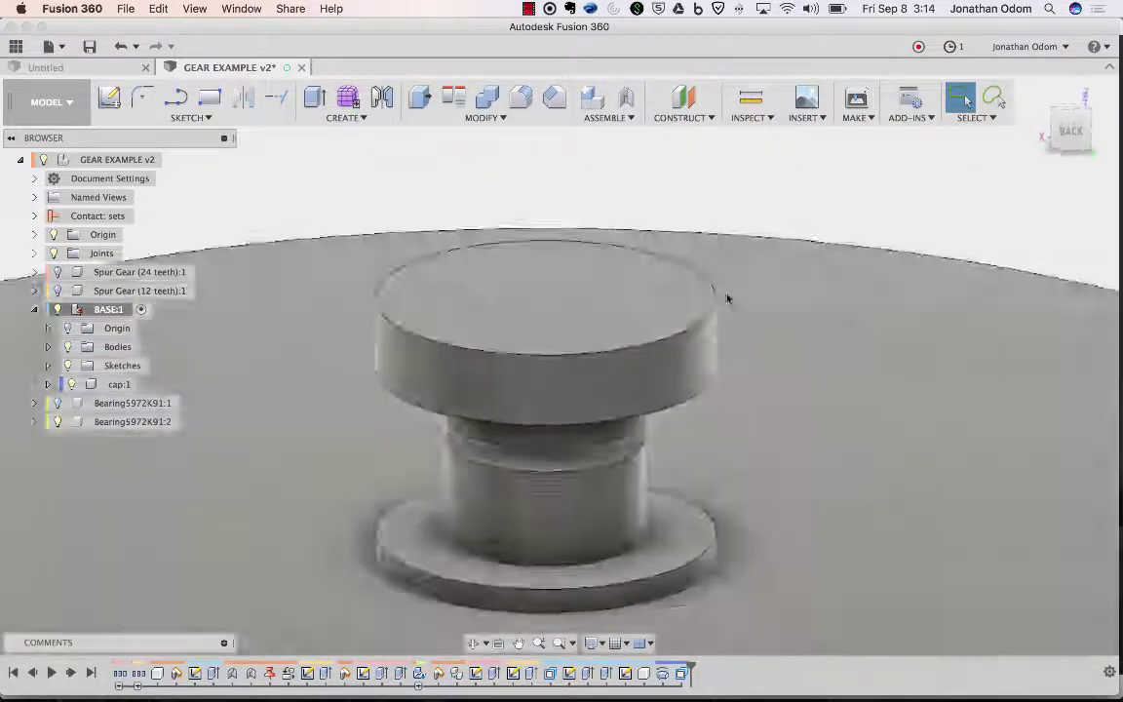
shift+scroll(728, 299, down, 5)
shift+scroll(727, 300, down, 5)
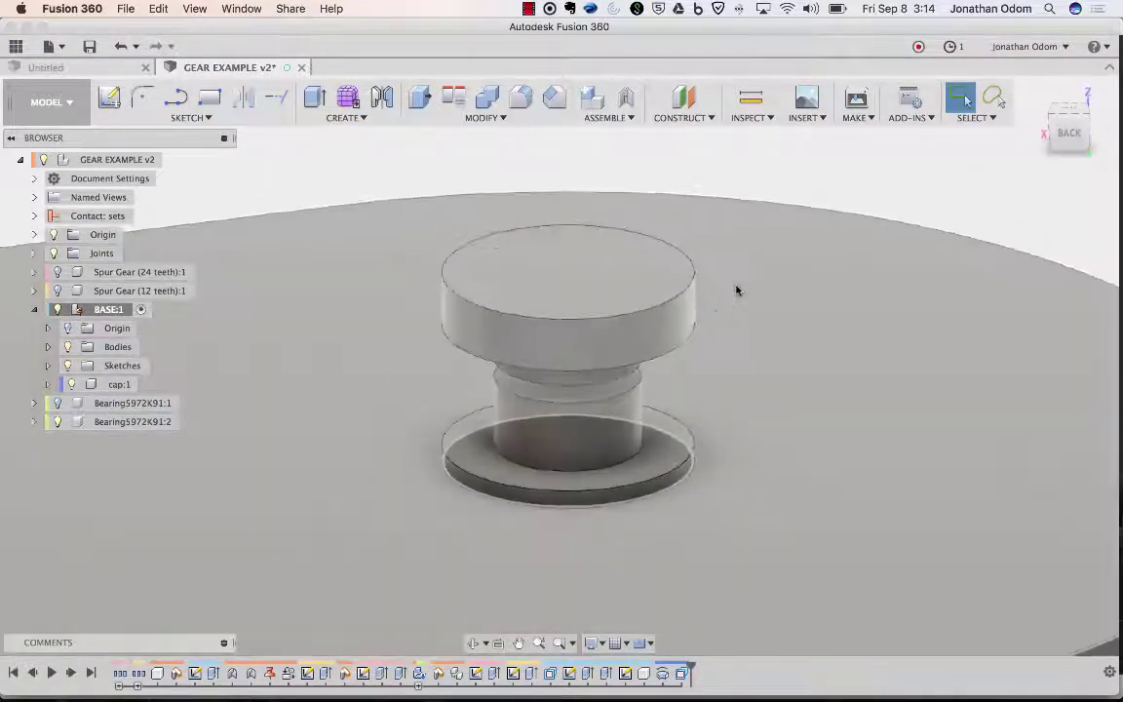
scroll(838, 201, left, 5)
scroll(839, 203, up, 2)
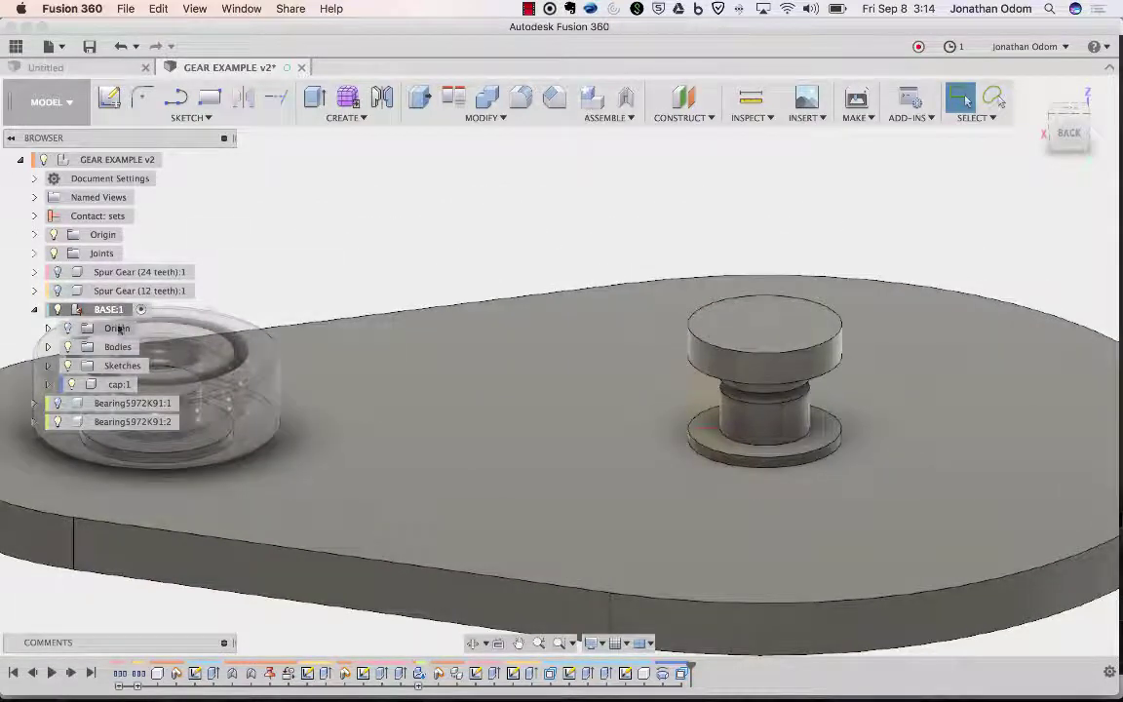
- Paste a copy of the cap component and move it point to point from the base's wide rounded edge to its narrow rounded edge
click(117, 384)
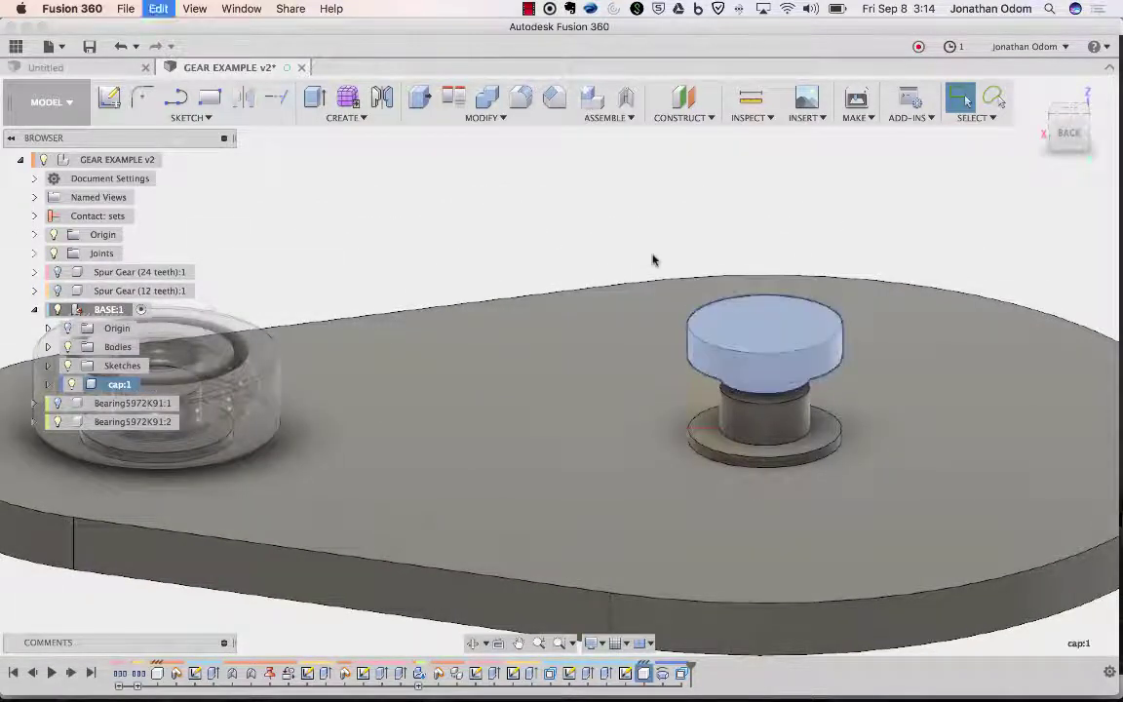
key(super+v)
scroll(753, 256, left, 3)
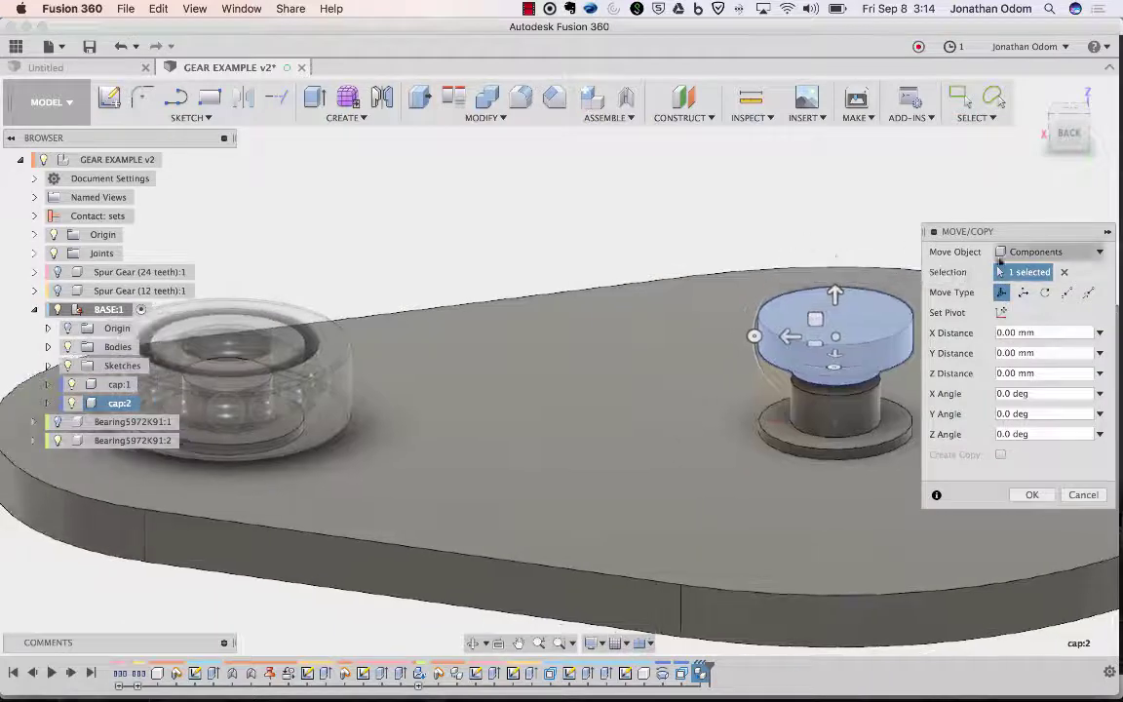
click(1067, 294)
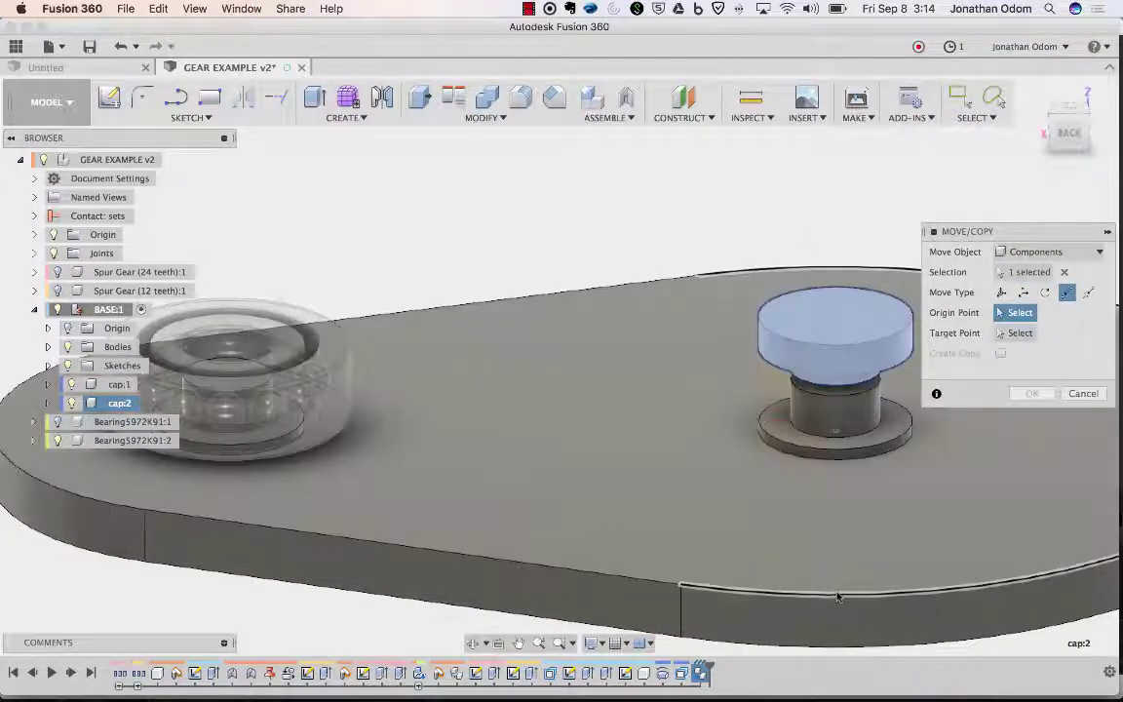
click(840, 595)
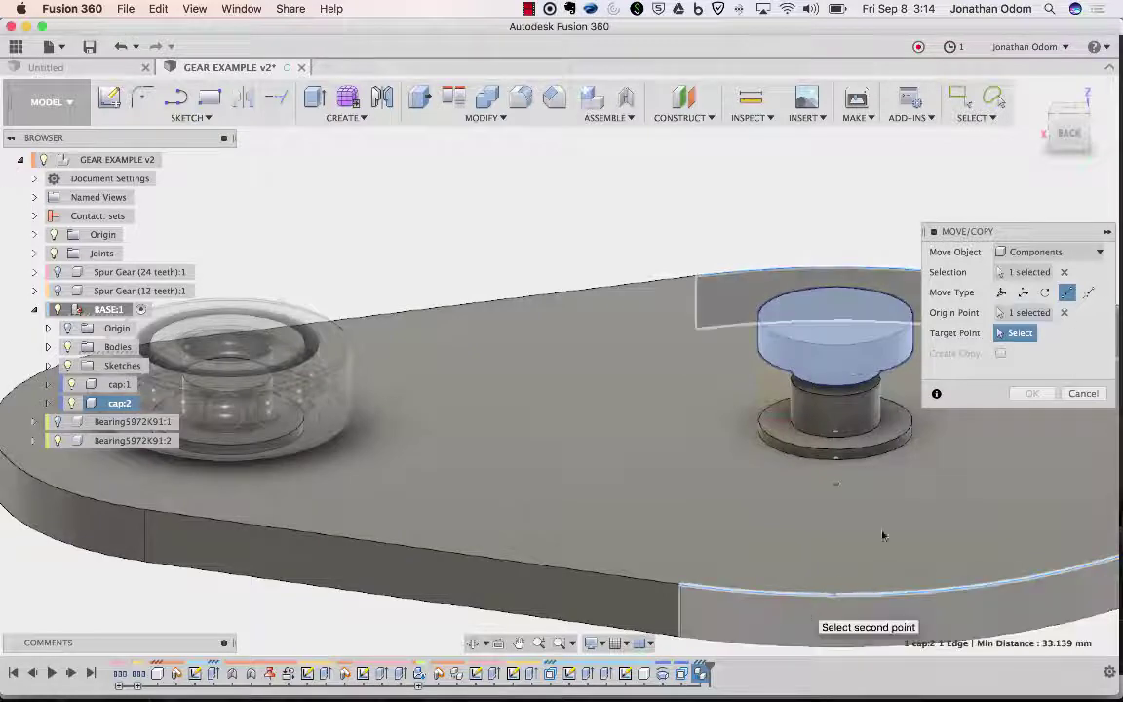
scroll(882, 531, down, 5)
scroll(931, 487, down, 1)
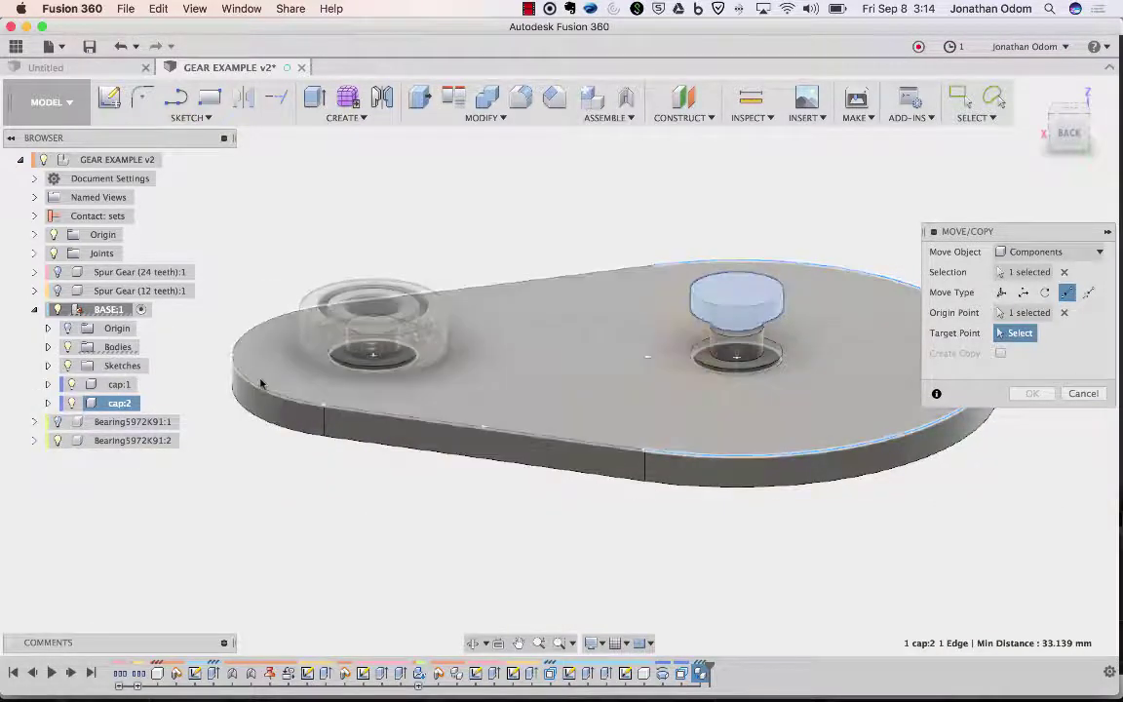
click(374, 310)
scroll(415, 286, up, 2)
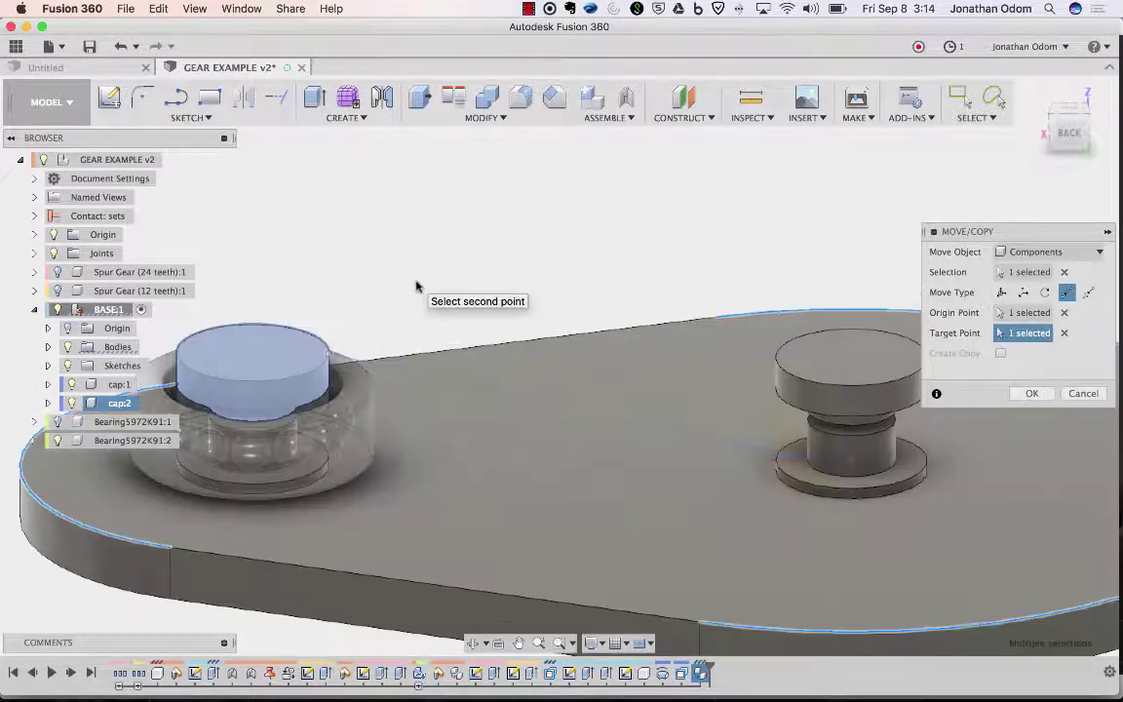
key(Return)
- Examine both capped posts from several angles to check the cap placement and the gap above the exposed post
shift+scroll(416, 285, down, 5)
shift+scroll(416, 286, up, 5)
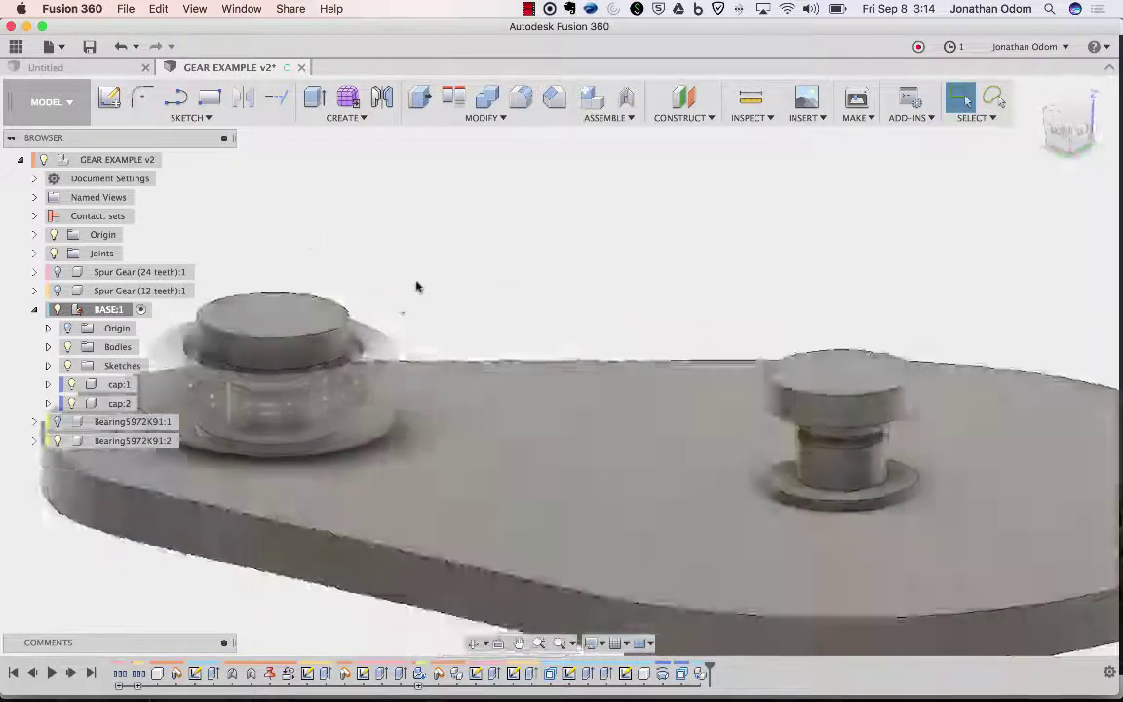
shift+scroll(416, 285, down, 5)
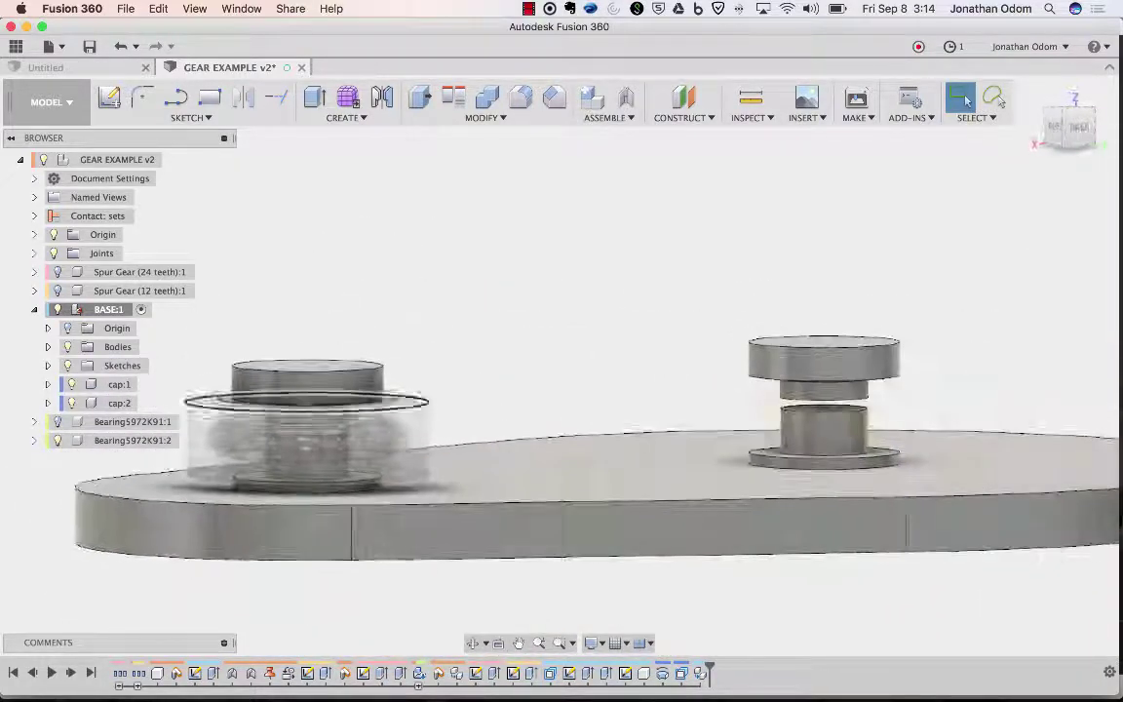
shift+scroll(831, 298, up, 3)
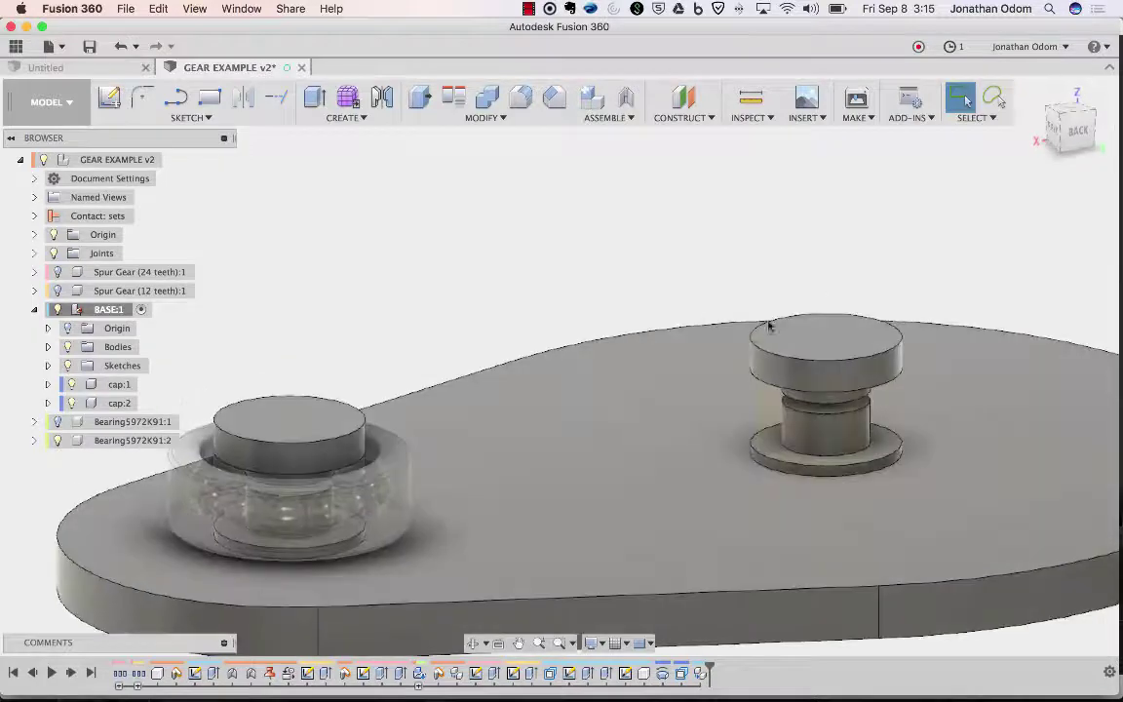
scroll(591, 337, right, 5)
scroll(591, 336, up, 3)
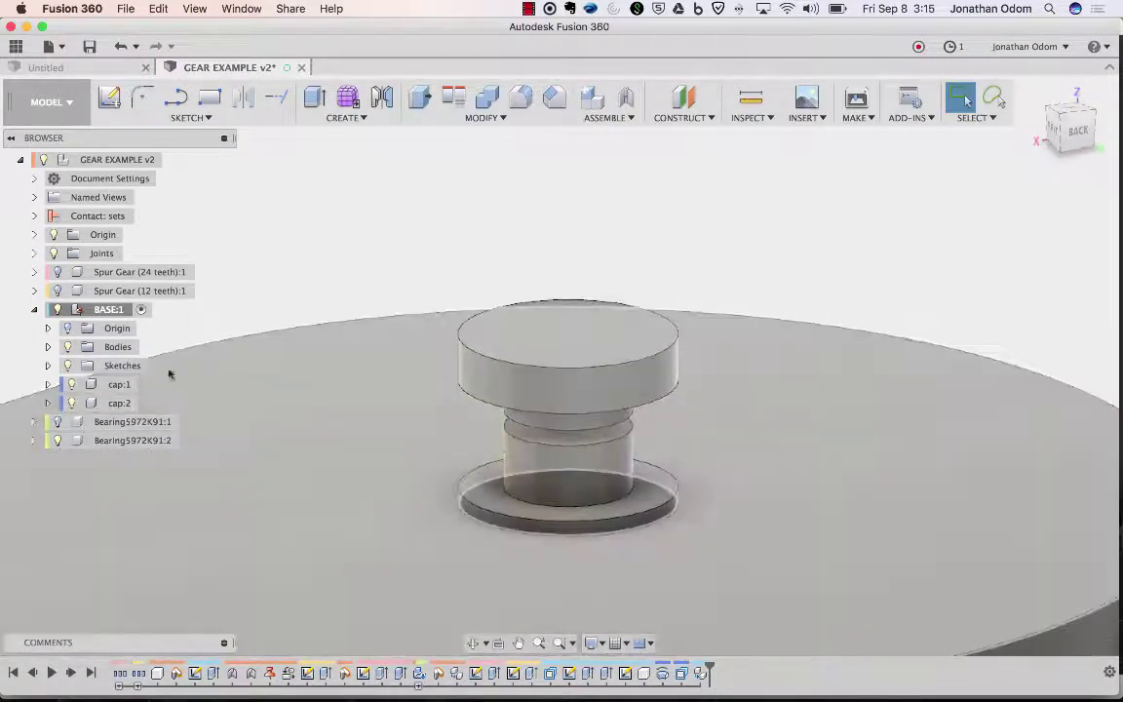
scroll(545, 246, down, 3)
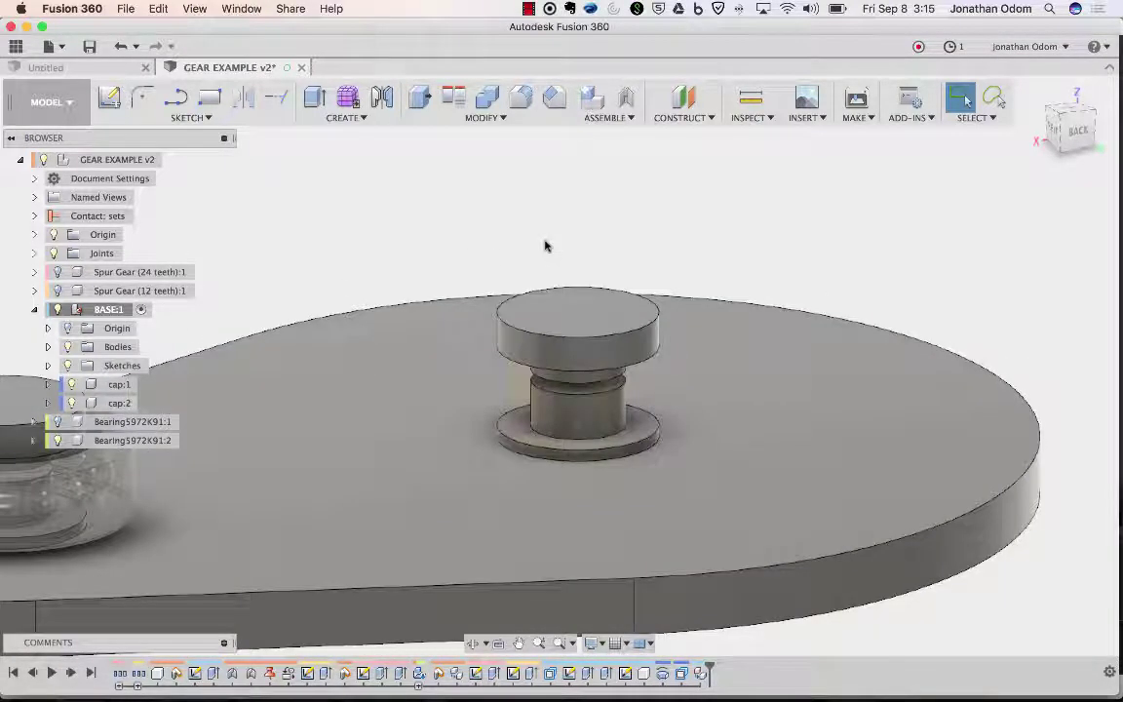
shift+scroll(546, 243, up, 5)
shift+scroll(546, 243, down, 5)
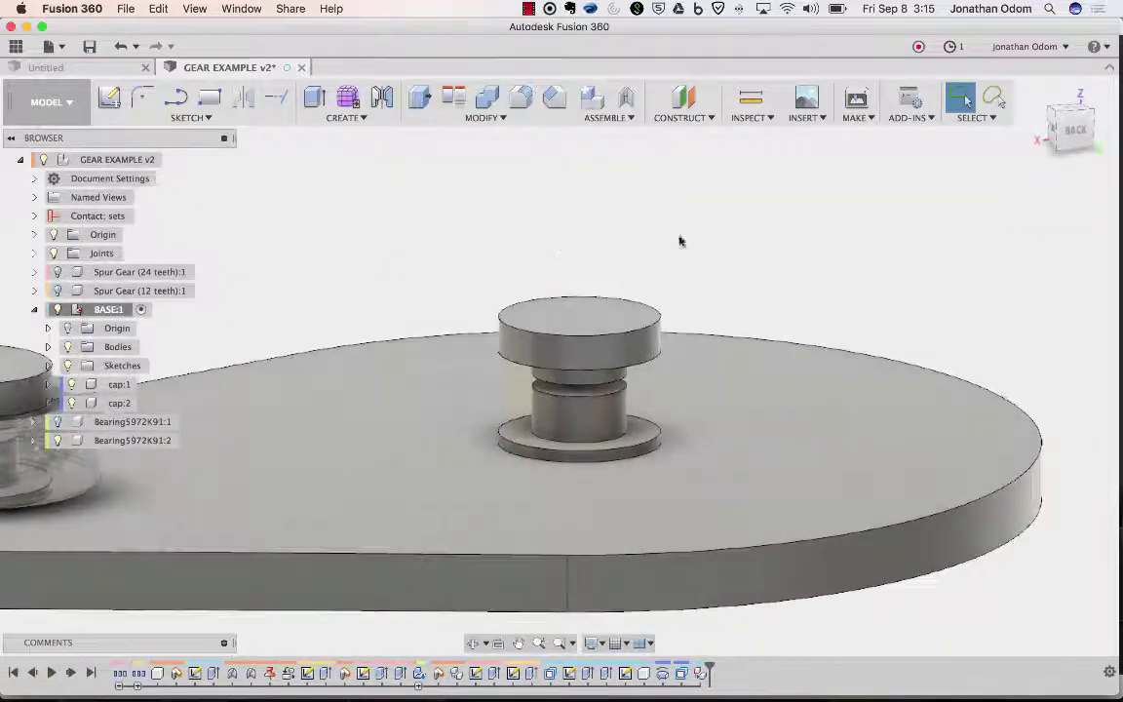
- Measure the distance from the exposed cap's top face to the base's underside, then clear the selection
scroll(767, 252, down, 3)
scroll(767, 251, right, 2)
click(572, 275)
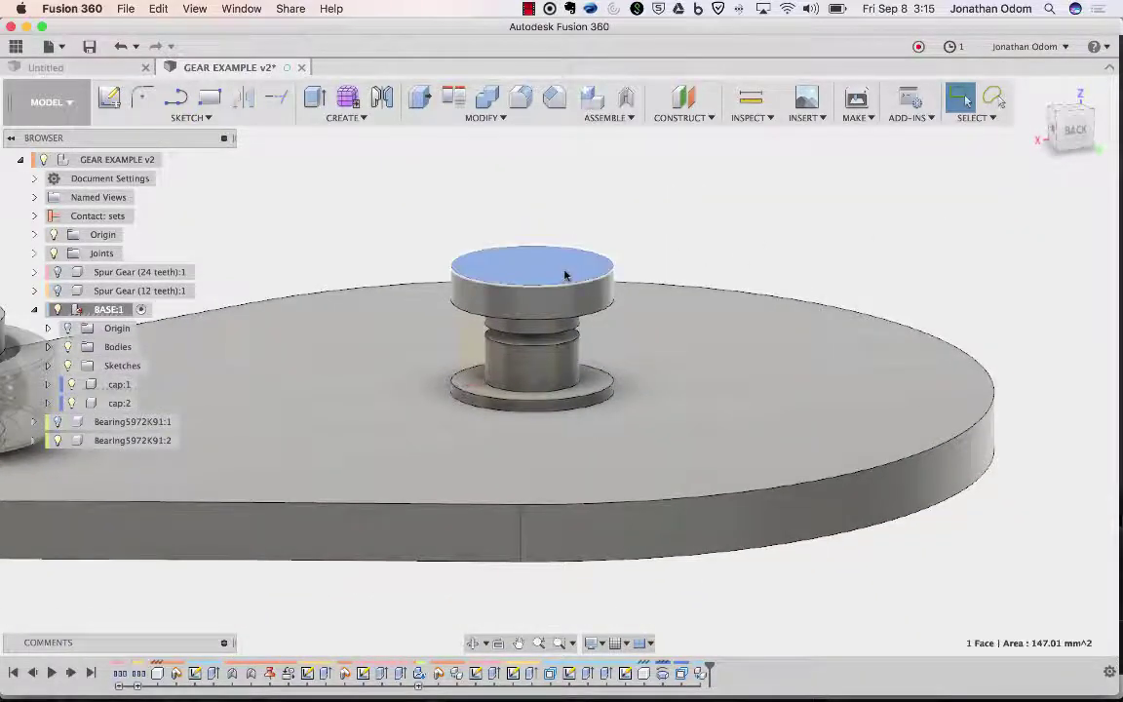
scroll(571, 228, down, 3)
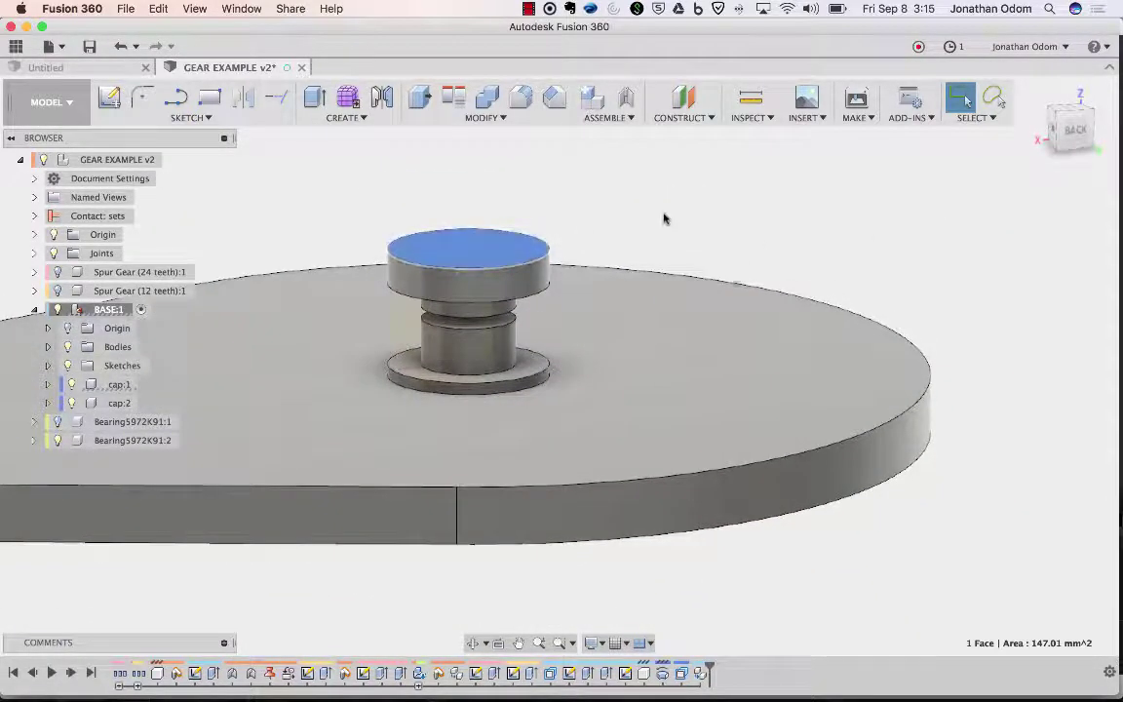
shift+scroll(624, 233, down, 5)
shift+click(579, 255)
shift+scroll(579, 254, up, 5)
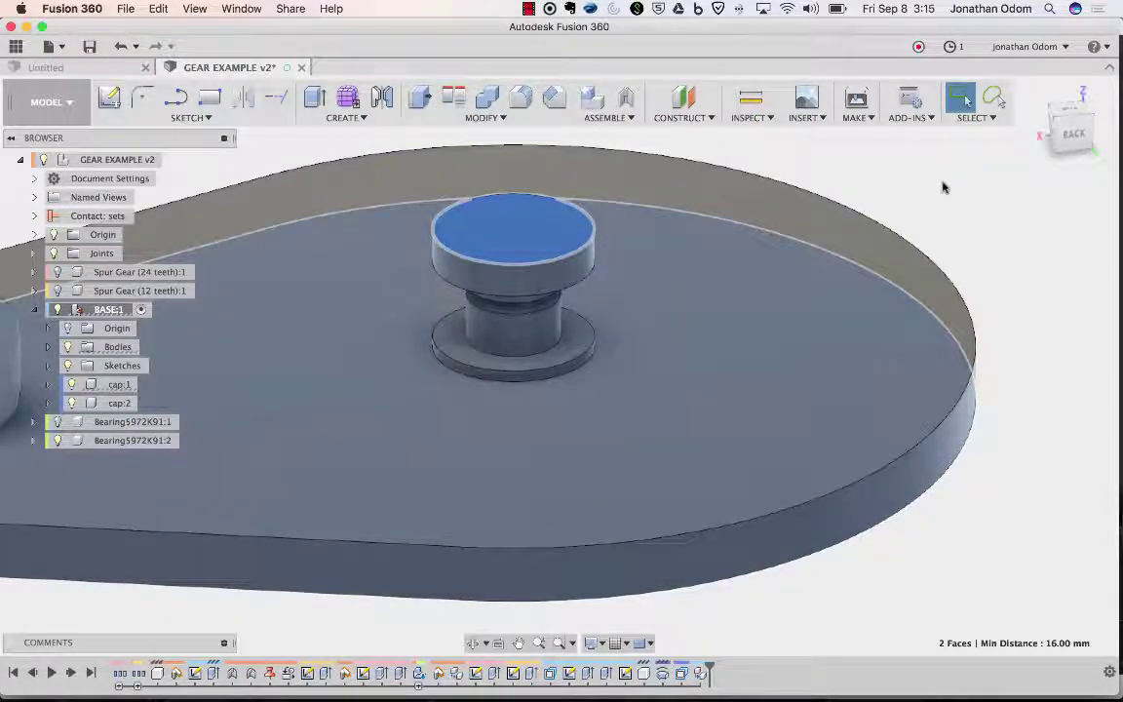
click(787, 147)
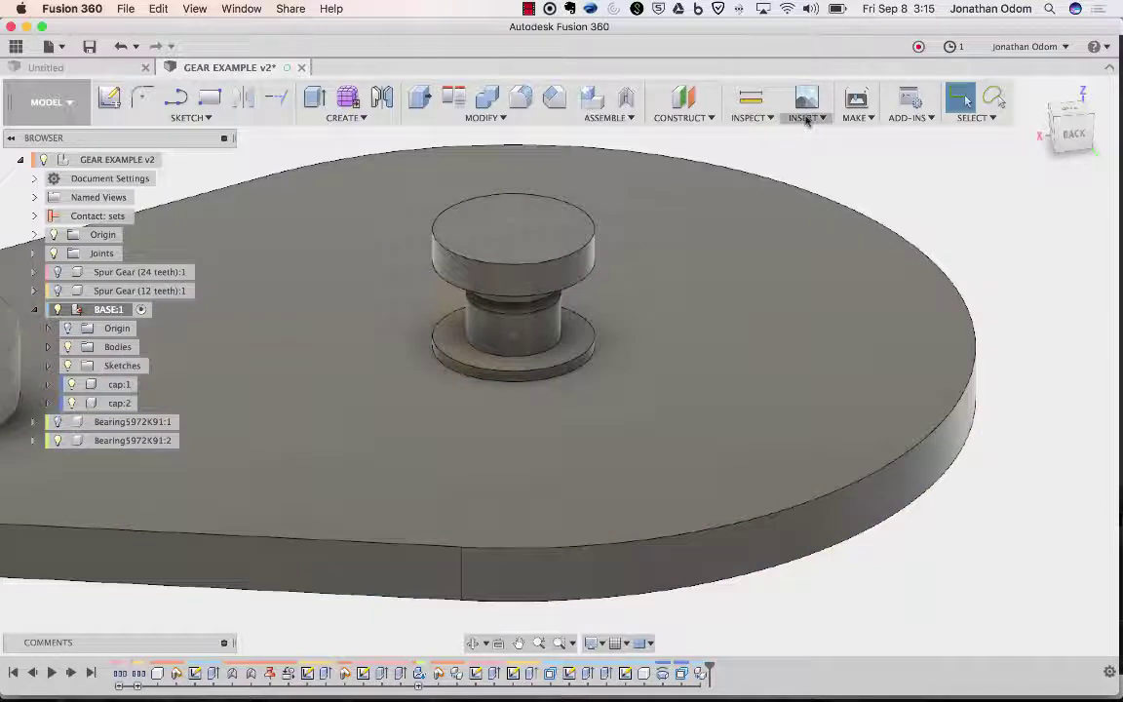
- Search the McMaster-Carr library for screws and narrow the results to metric M3 socket head screws 12 mm long
click(804, 117)
click(862, 216)
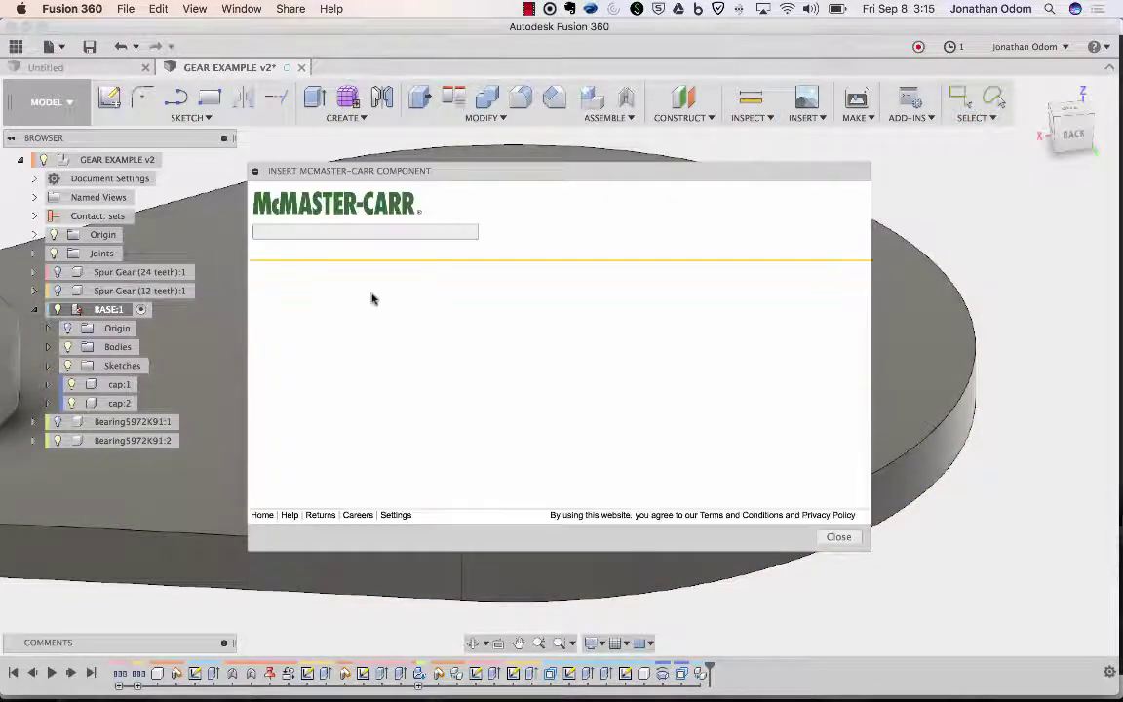
click(447, 350)
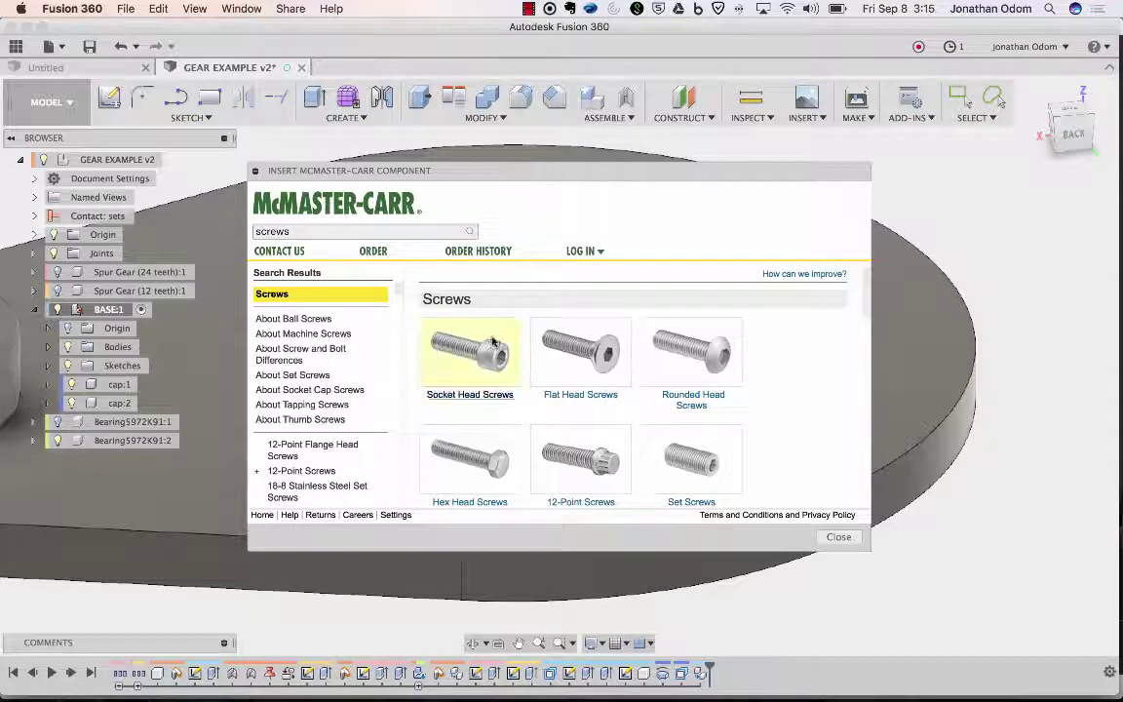
click(452, 356)
click(283, 386)
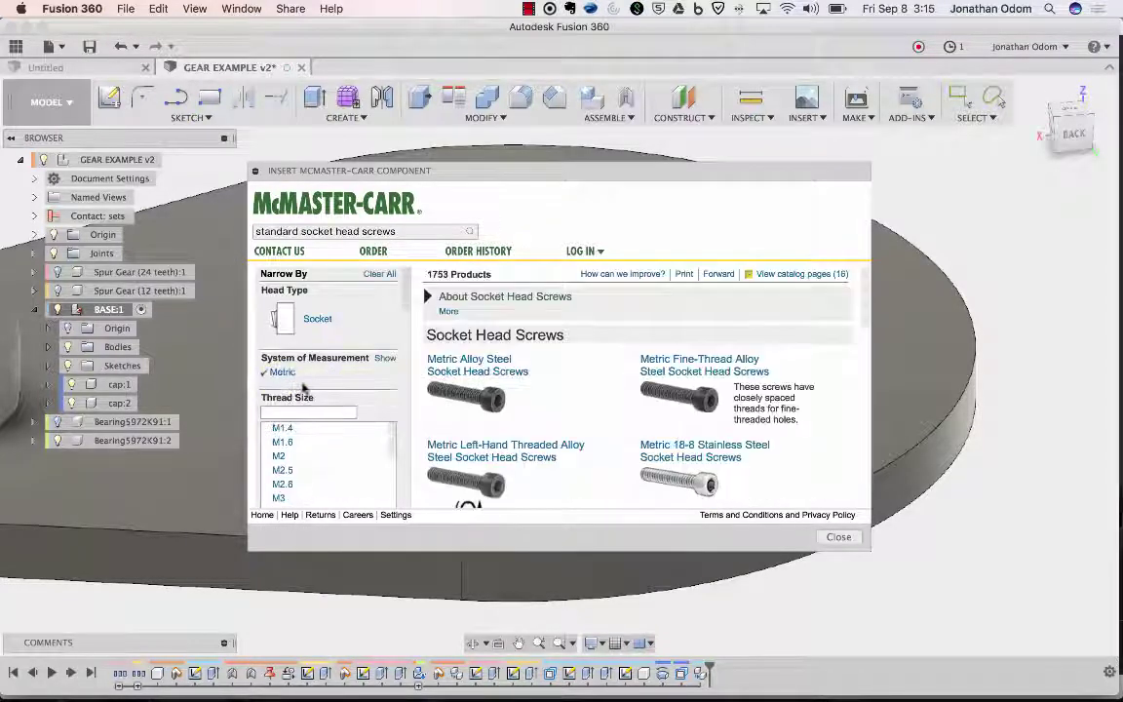
click(281, 497)
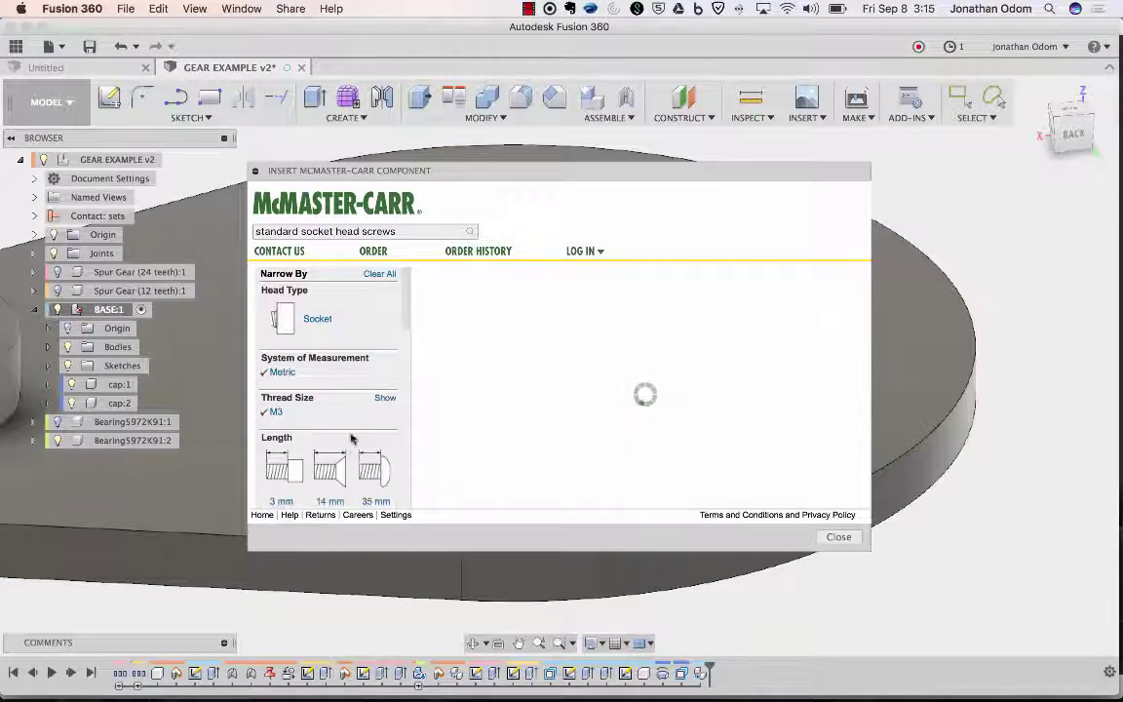
scroll(328, 402, down, 1)
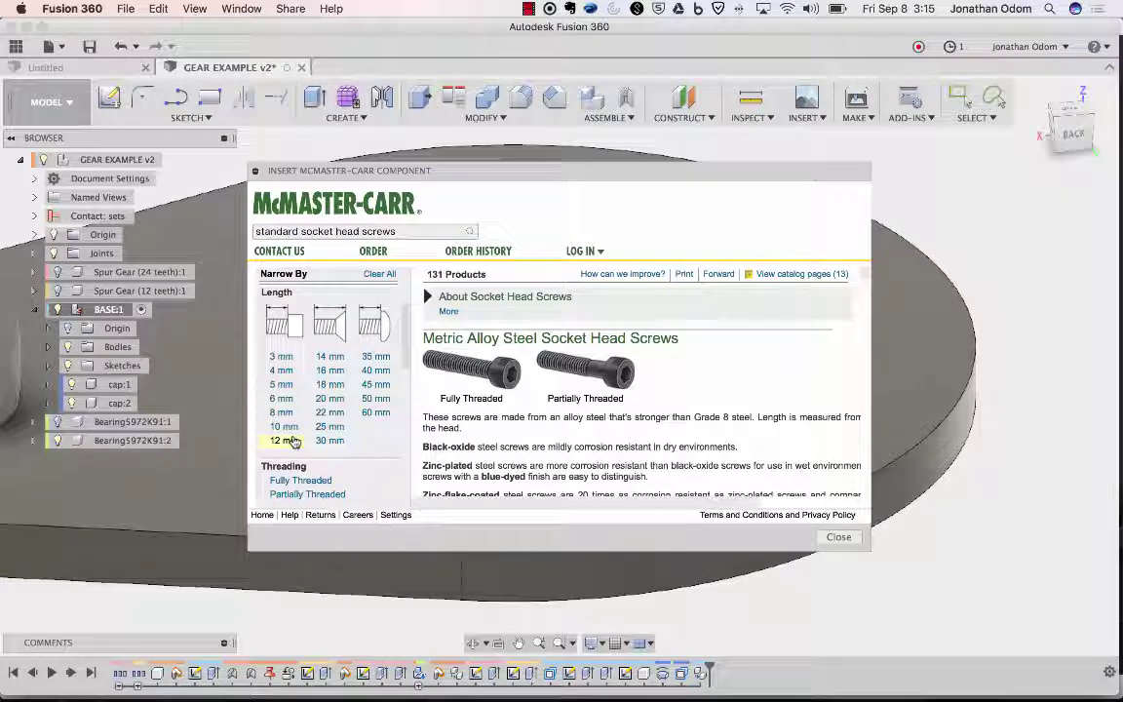
click(293, 440)
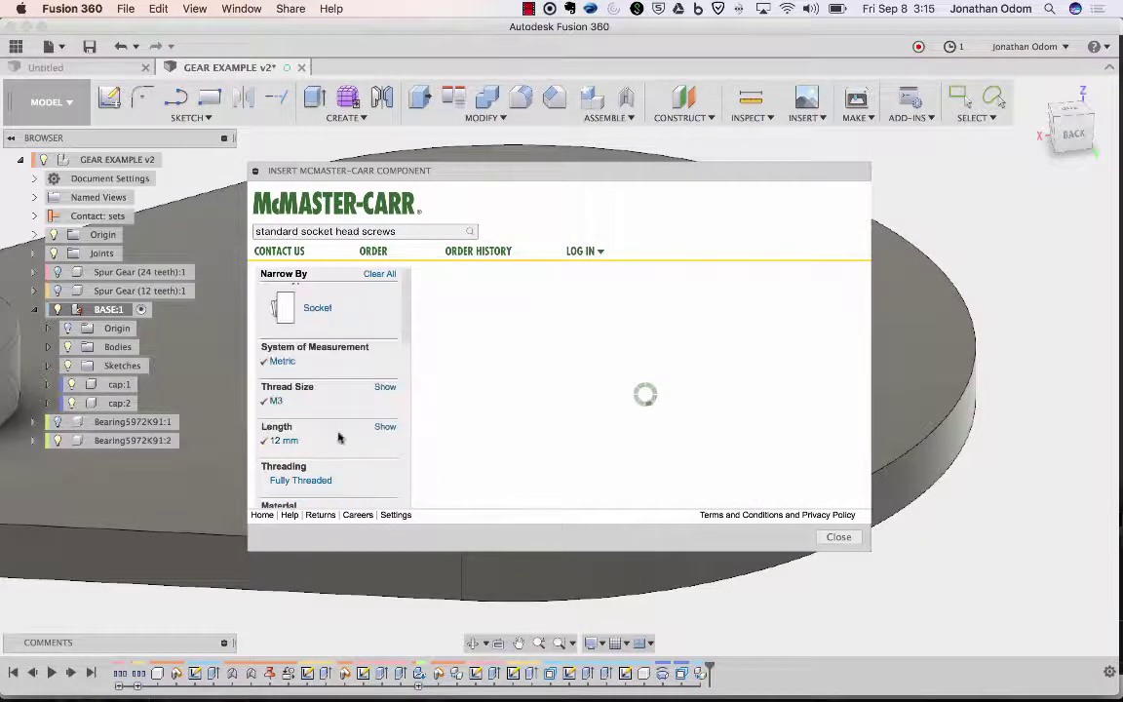
- Review the black-oxide alloy steel M3 x 0.5 mm, 12 mm long screw's details and insert it as a 3-D STEP model
scroll(639, 400, down, 5)
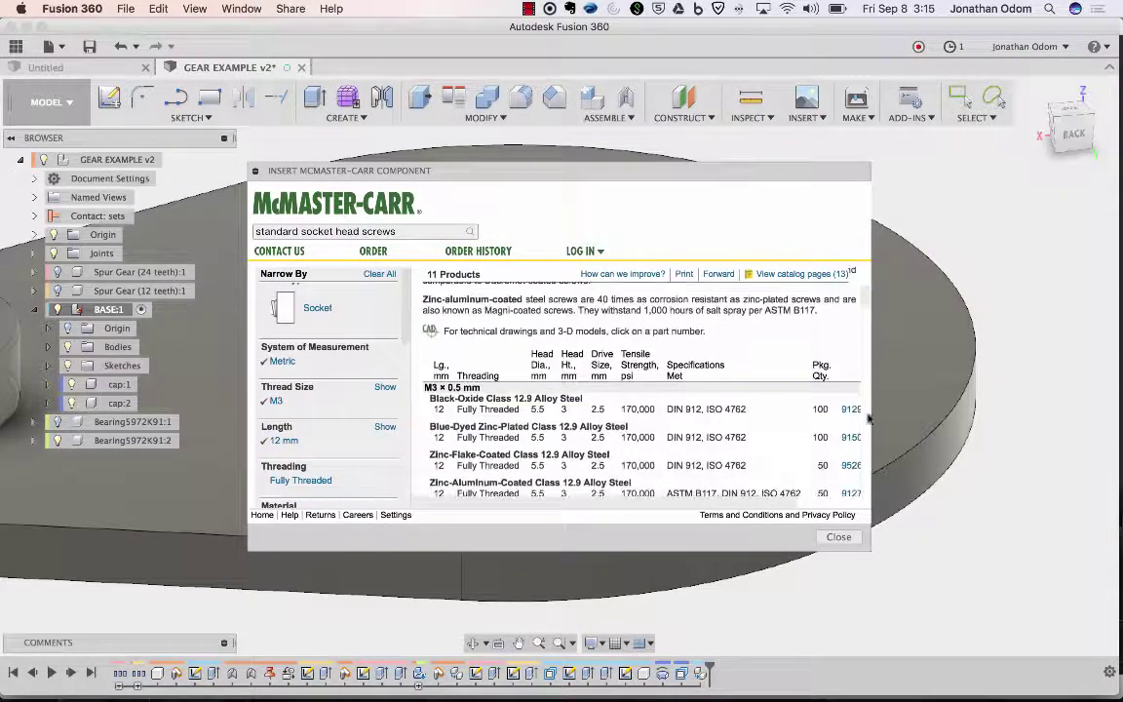
click(849, 410)
scroll(679, 343, down, 3)
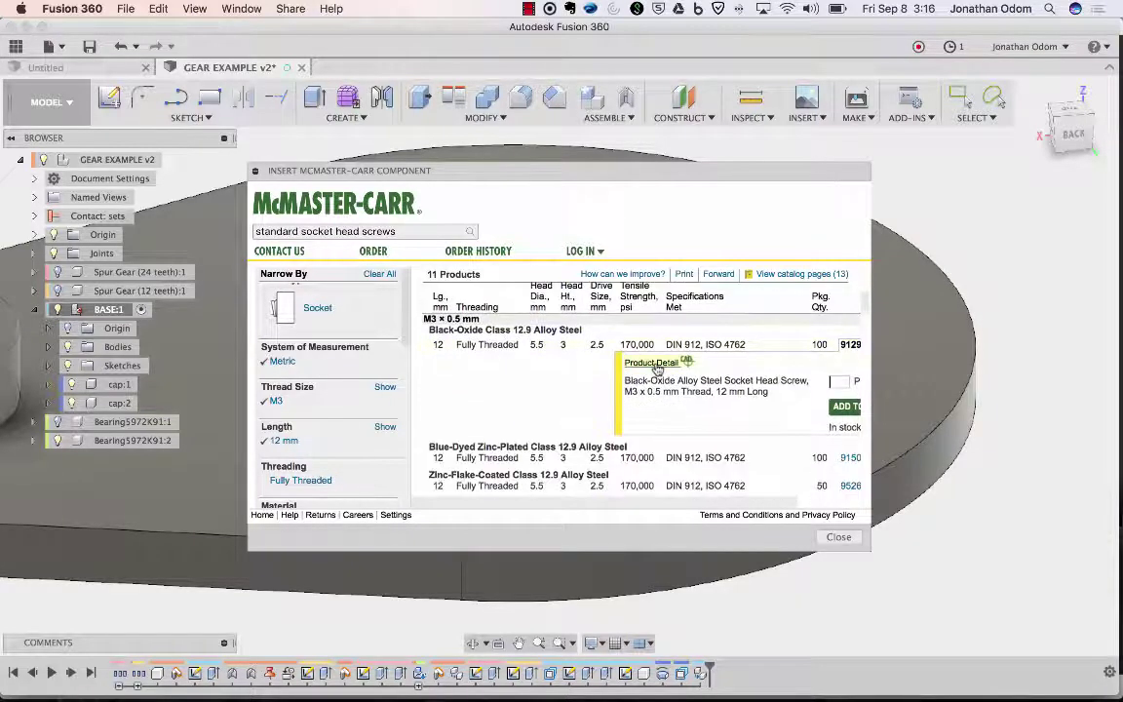
click(655, 367)
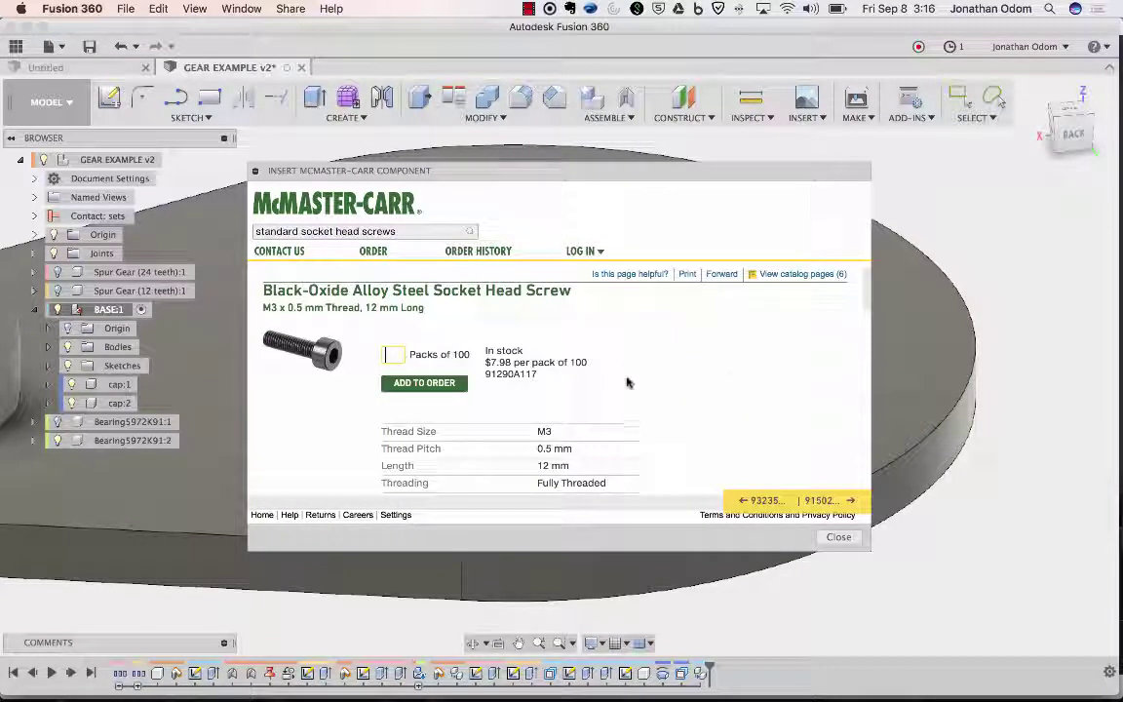
scroll(627, 382, down, 10)
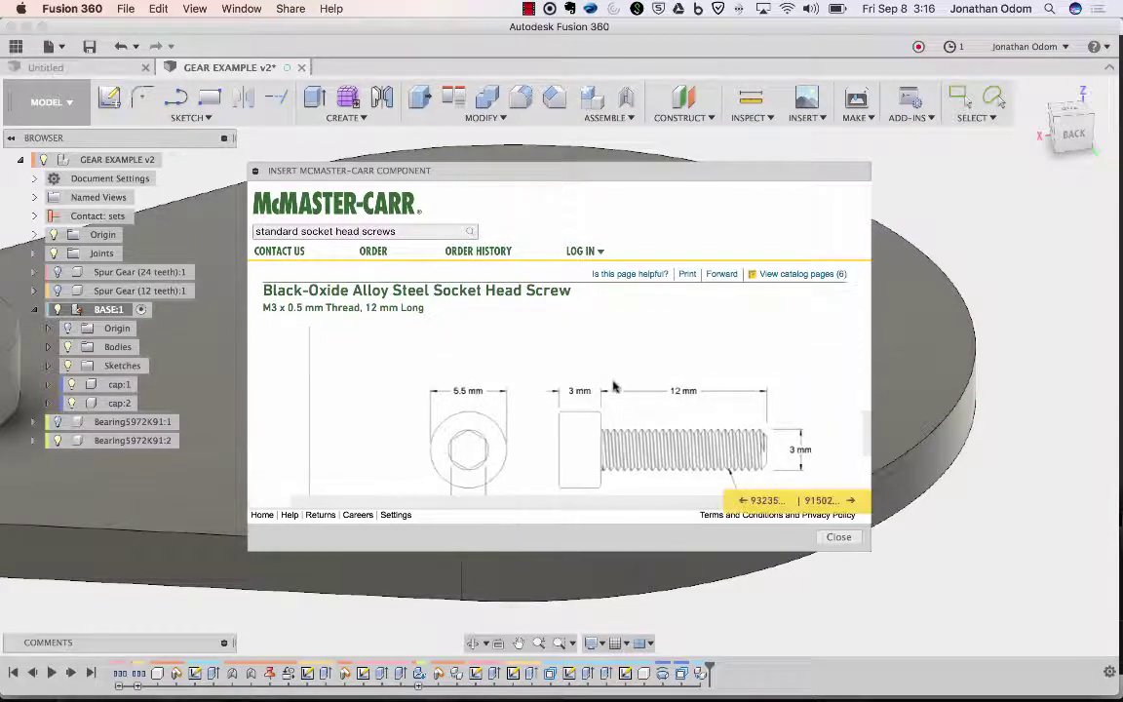
scroll(626, 370, up, 10)
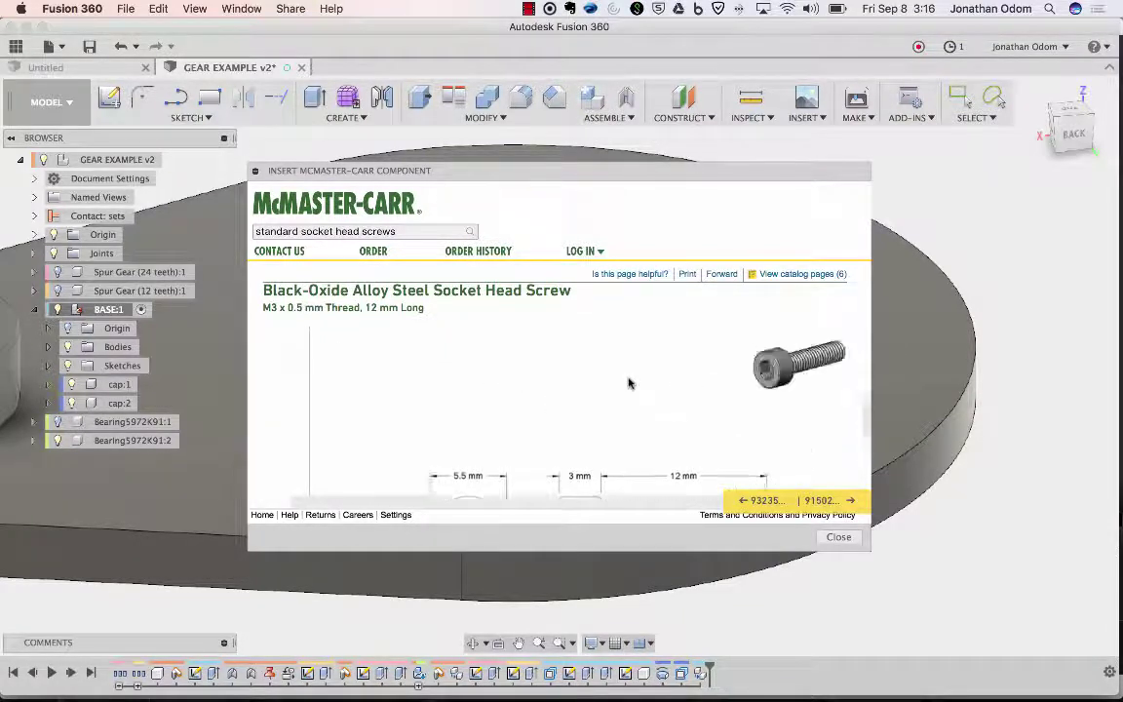
scroll(629, 383, down, 10)
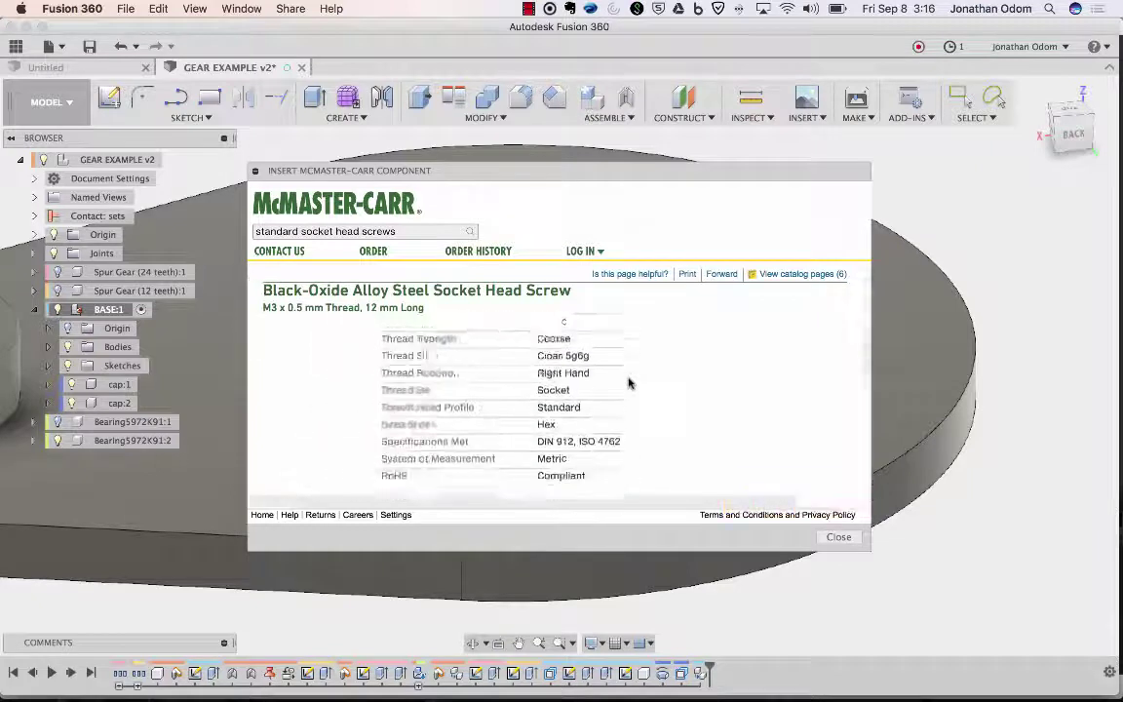
click(414, 371)
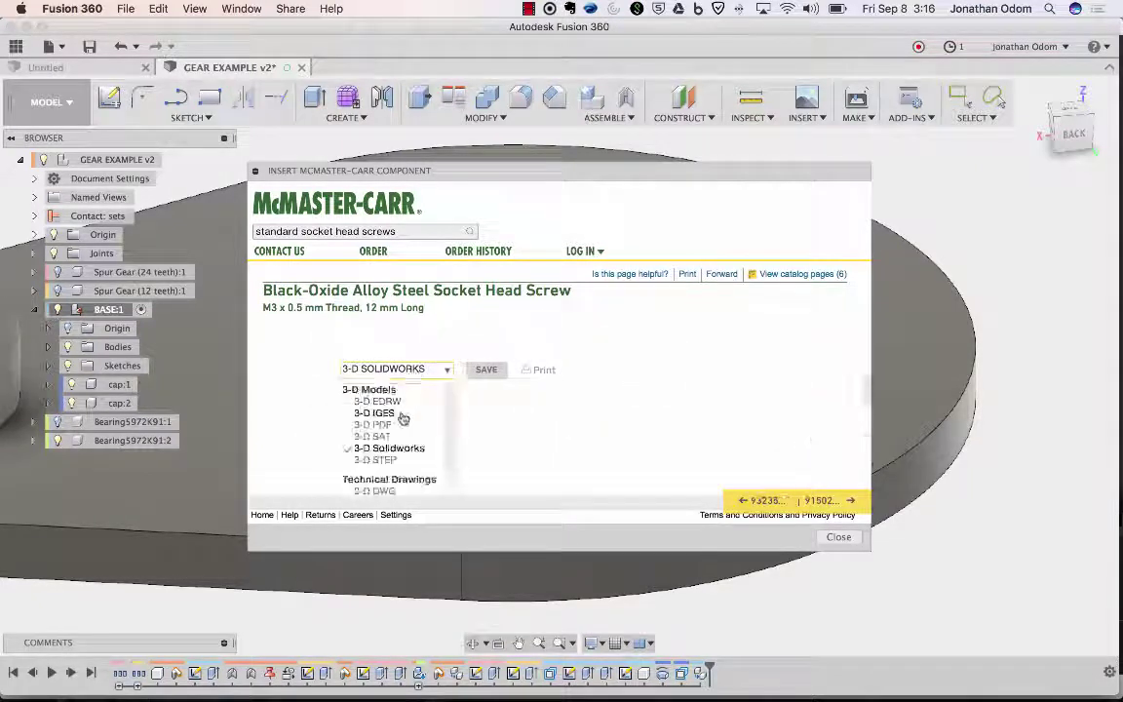
click(375, 459)
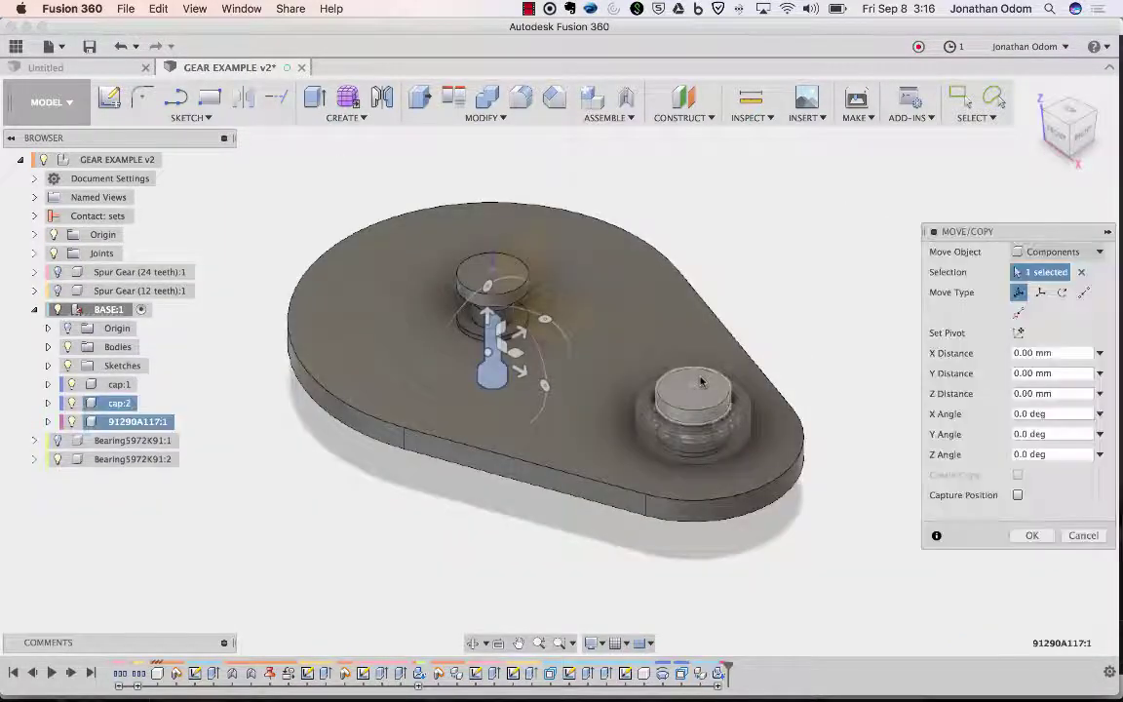
- Flip the inserted screw head up and move it 10 mm down along its axis, below the base
shift+middle_drag(643, 290, 641, 288)
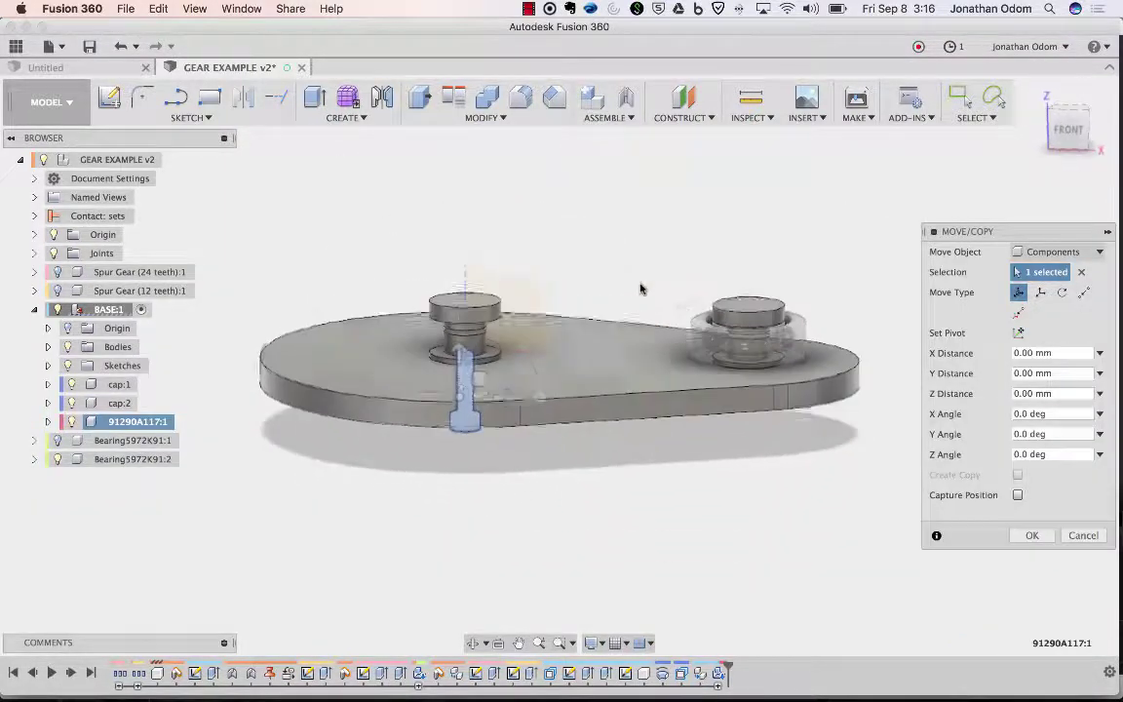
drag(538, 398, 378, 396)
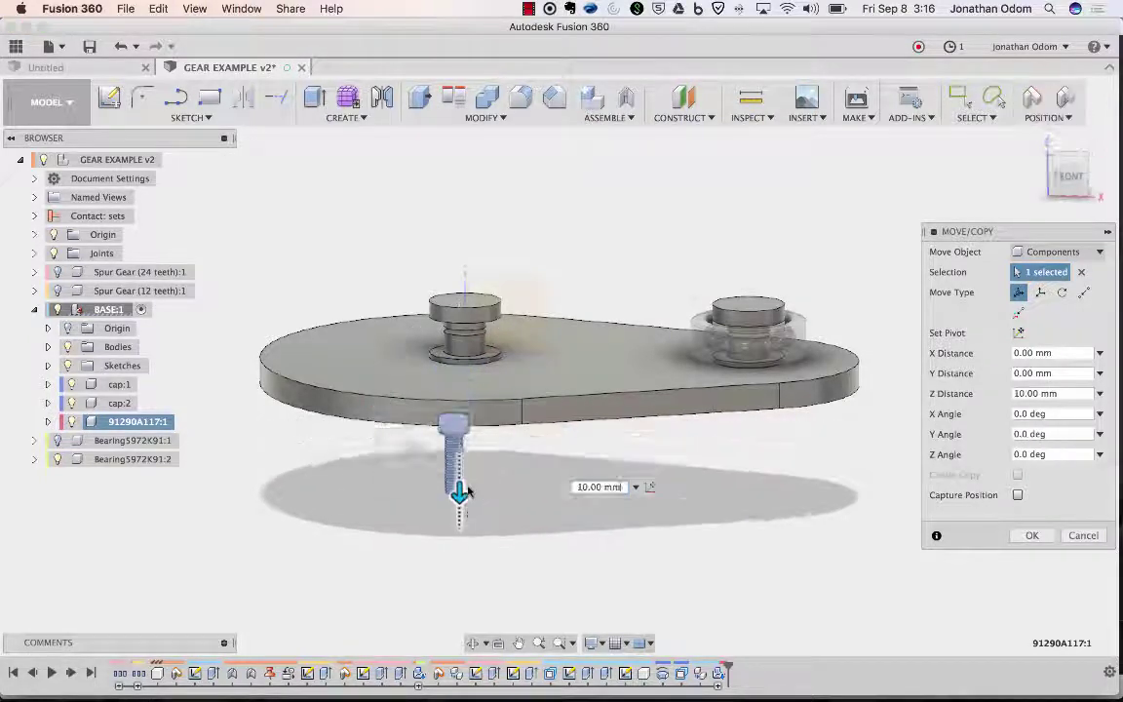
shift+middle_drag(458, 458, 466, 488)
scroll(468, 490, up, 6)
scroll(468, 490, down, 5)
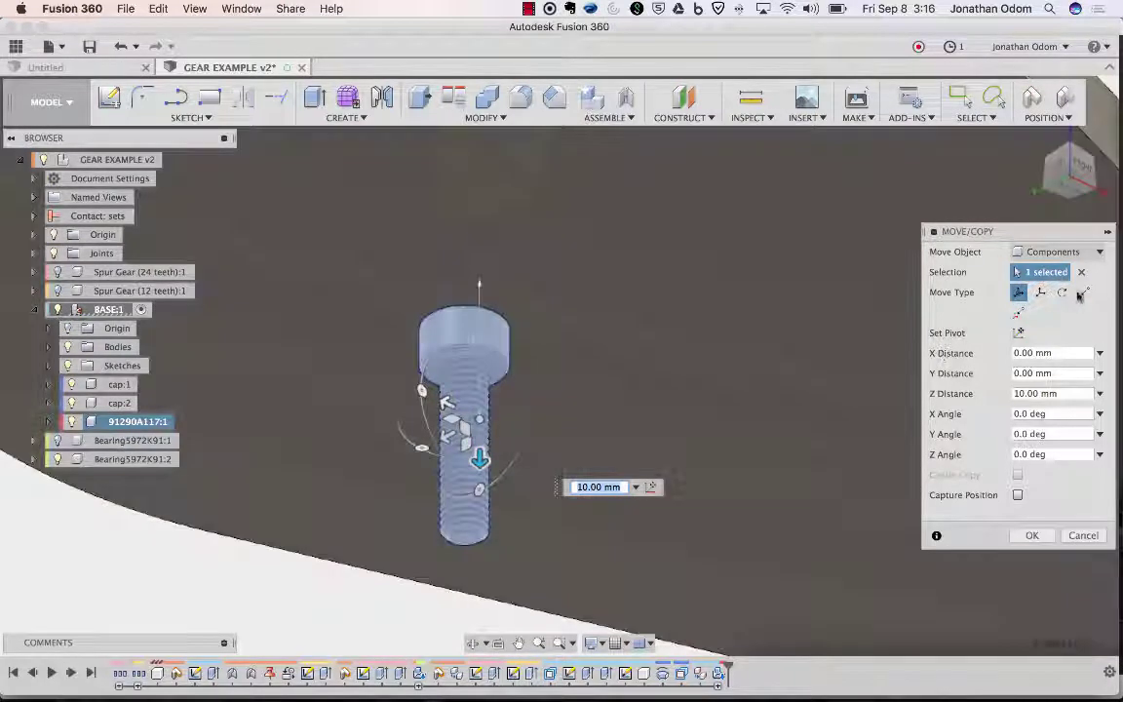
scroll(636, 328, down, 5)
middle_drag(640, 323, 602, 426)
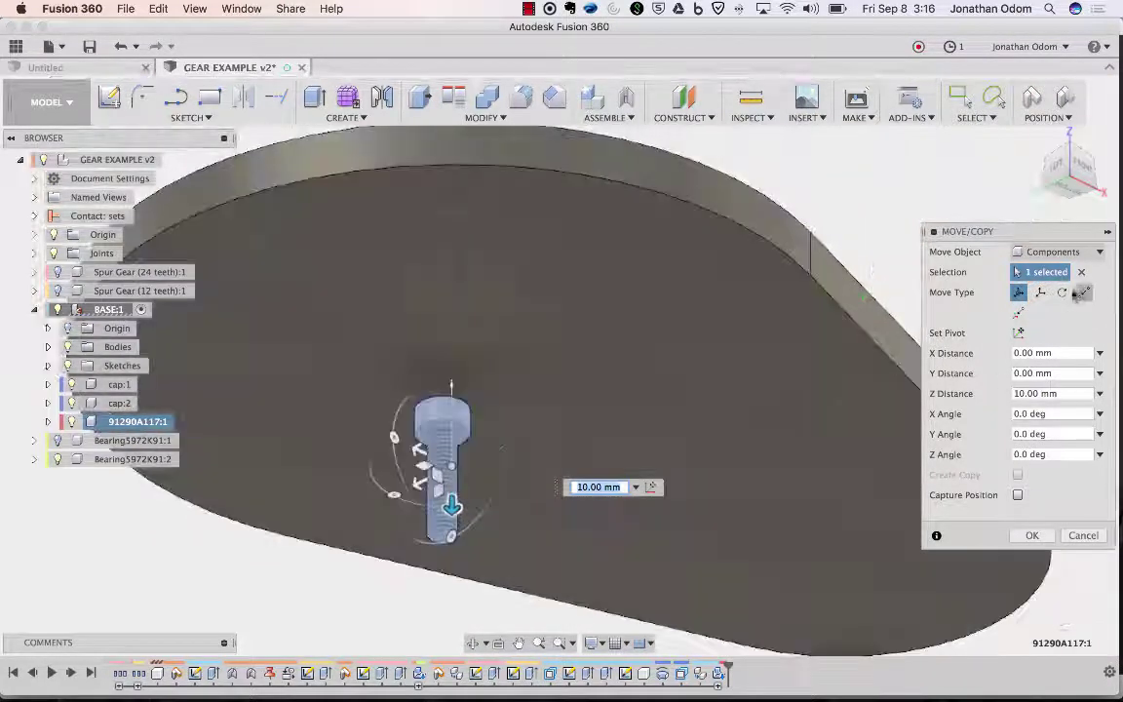
- Move the screw point to point, from the centre of its tip to the centre of the base underside's rounded edge
click(1084, 293)
scroll(550, 587, up, 5)
scroll(549, 587, down, 7)
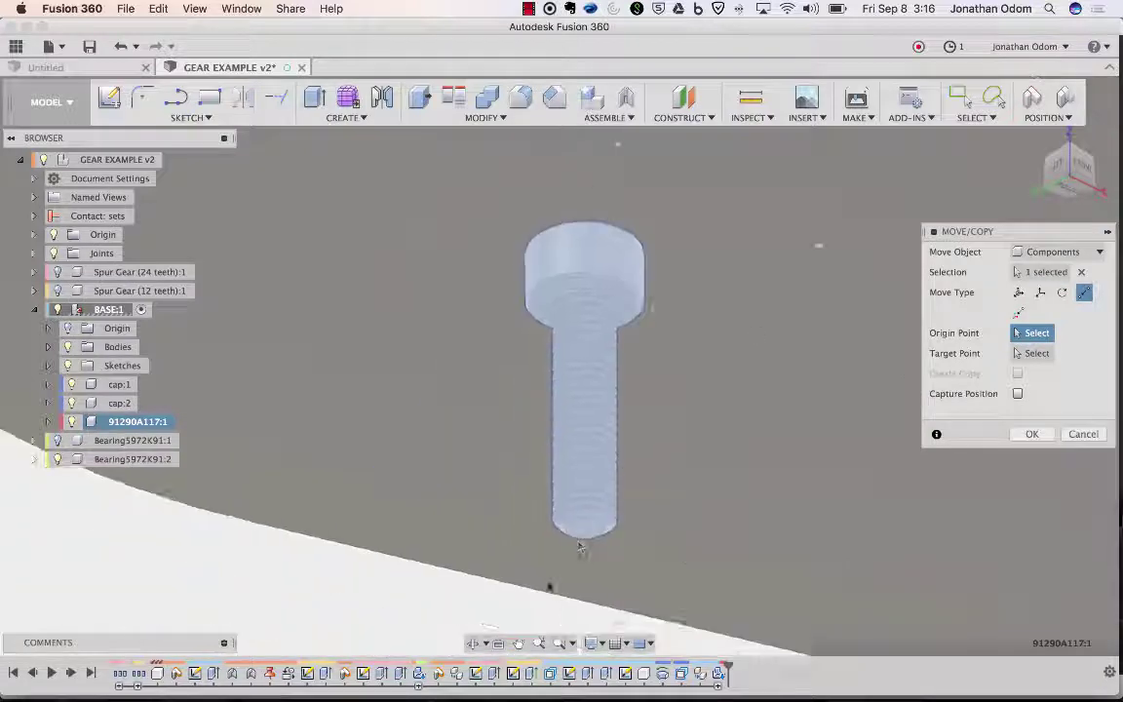
scroll(549, 587, up, 4)
scroll(663, 517, down, 5)
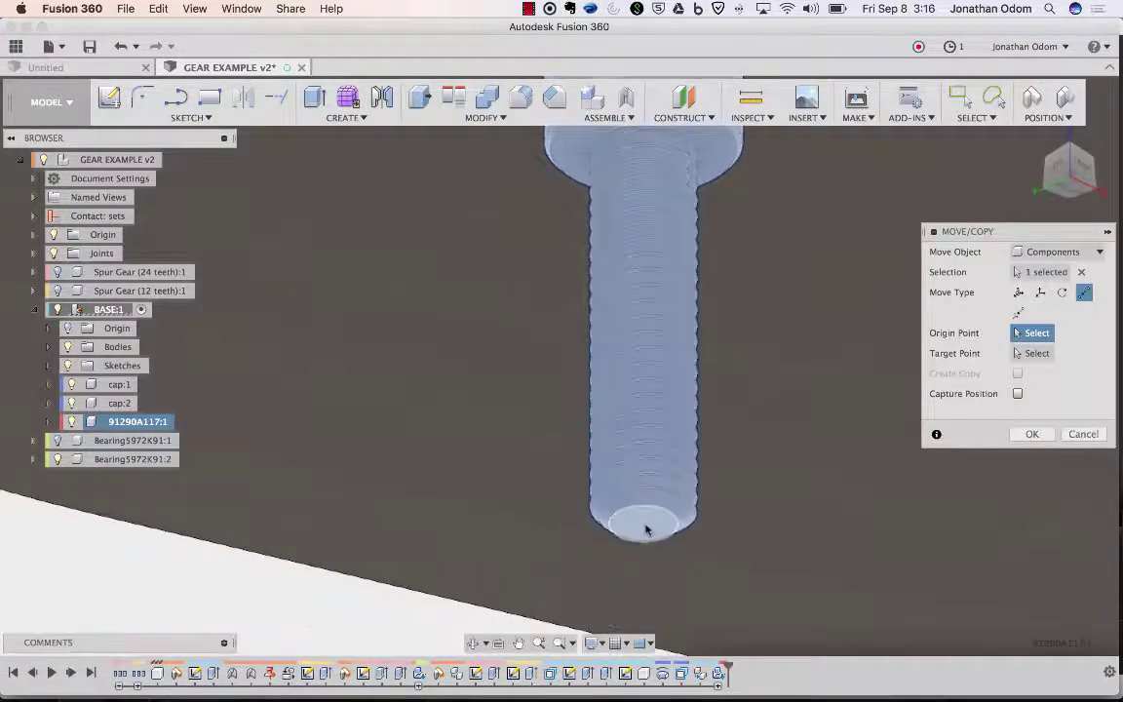
click(646, 525)
scroll(646, 528, down, 5)
scroll(645, 529, up, 5)
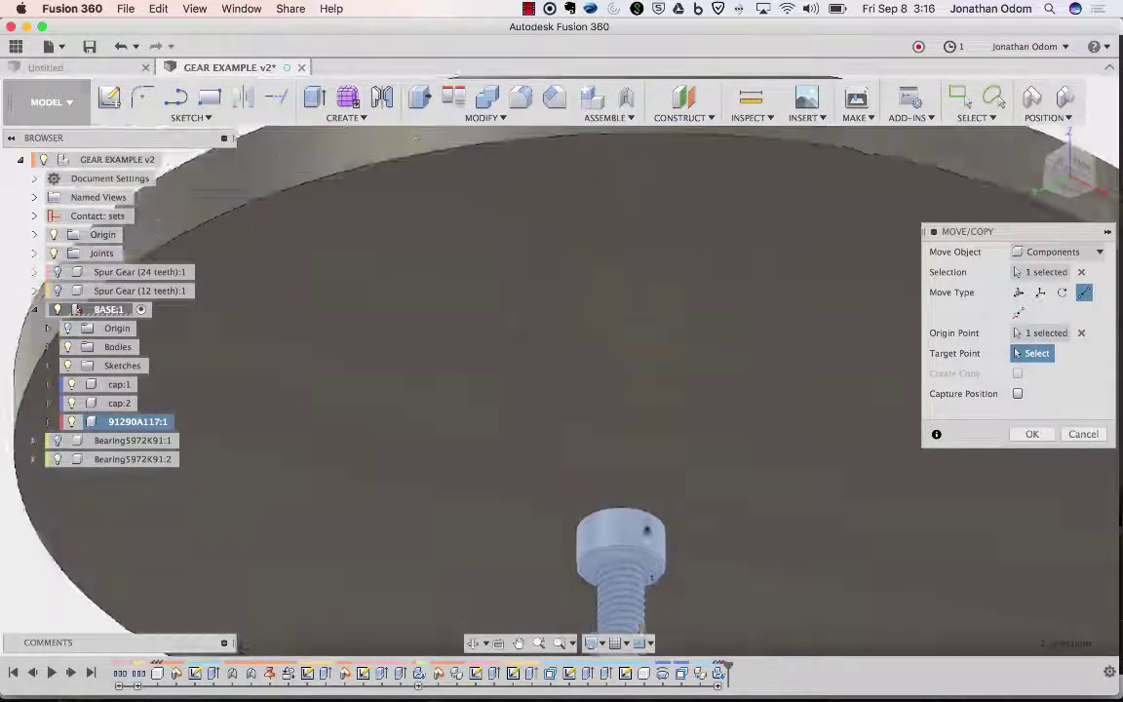
click(531, 194)
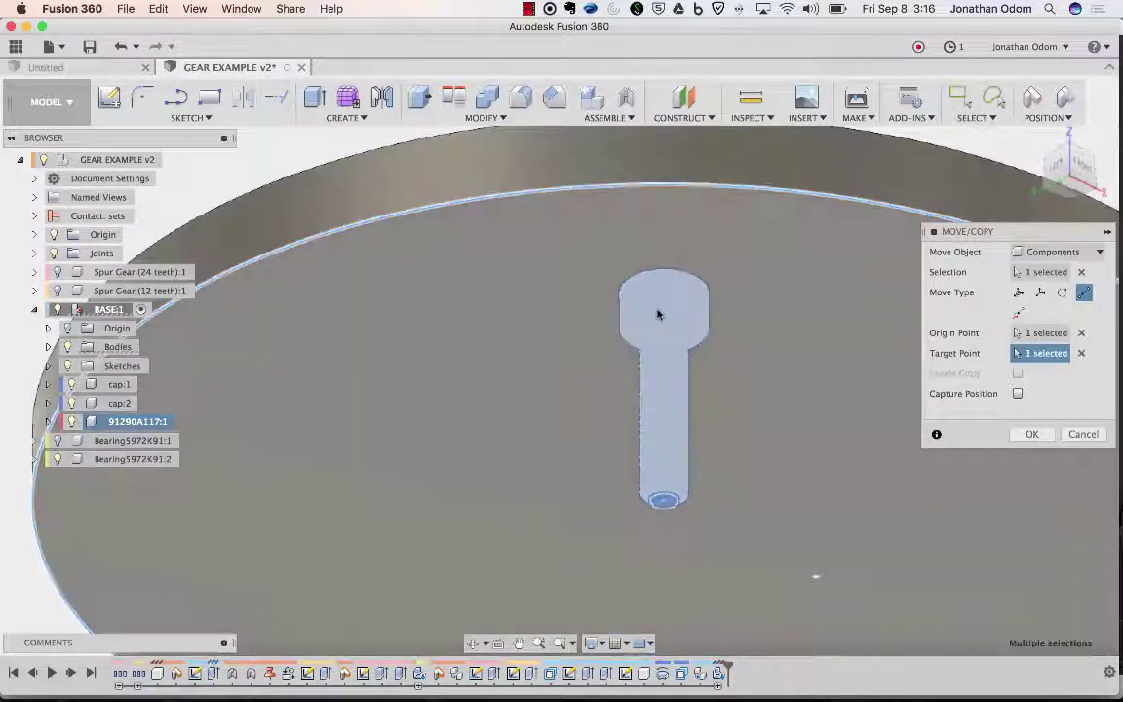
shift+scroll(659, 313, up, 6)
scroll(658, 314, up, 5)
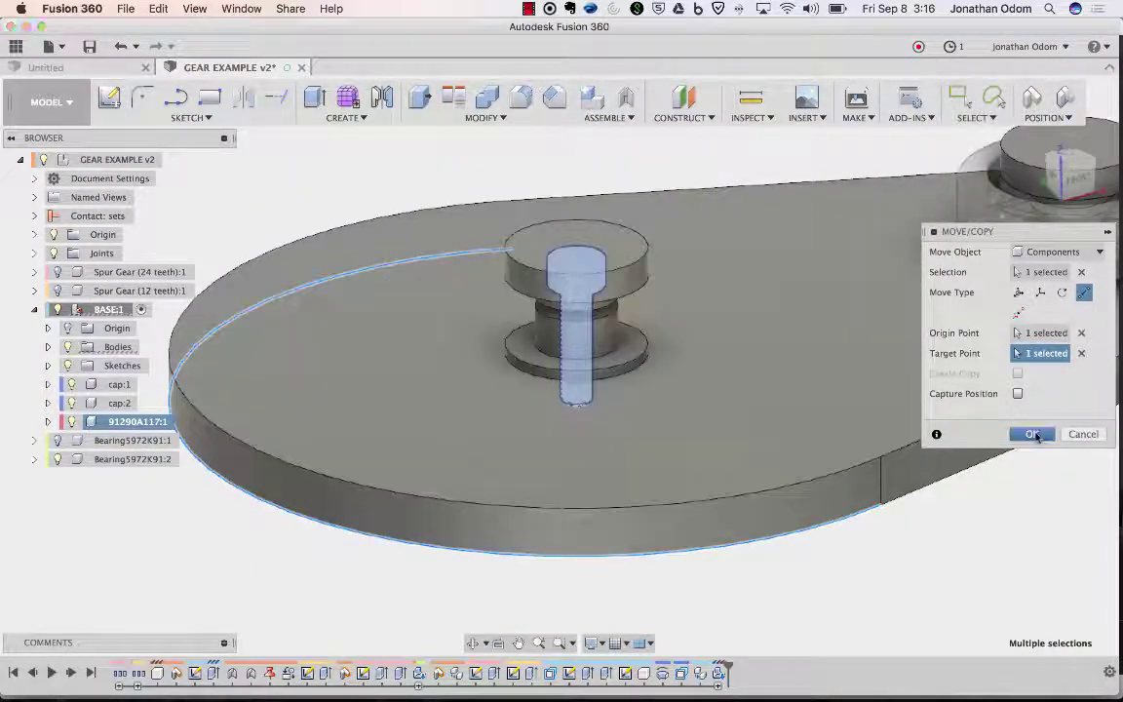
click(1032, 434)
click(146, 421)
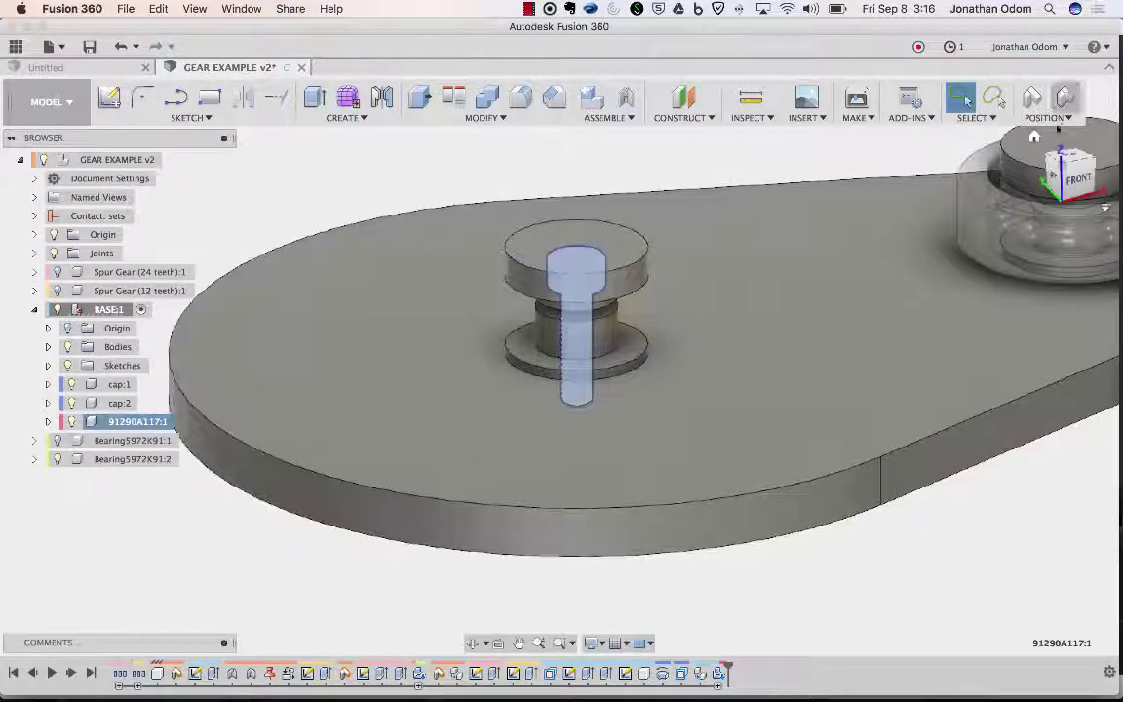
click(1070, 156)
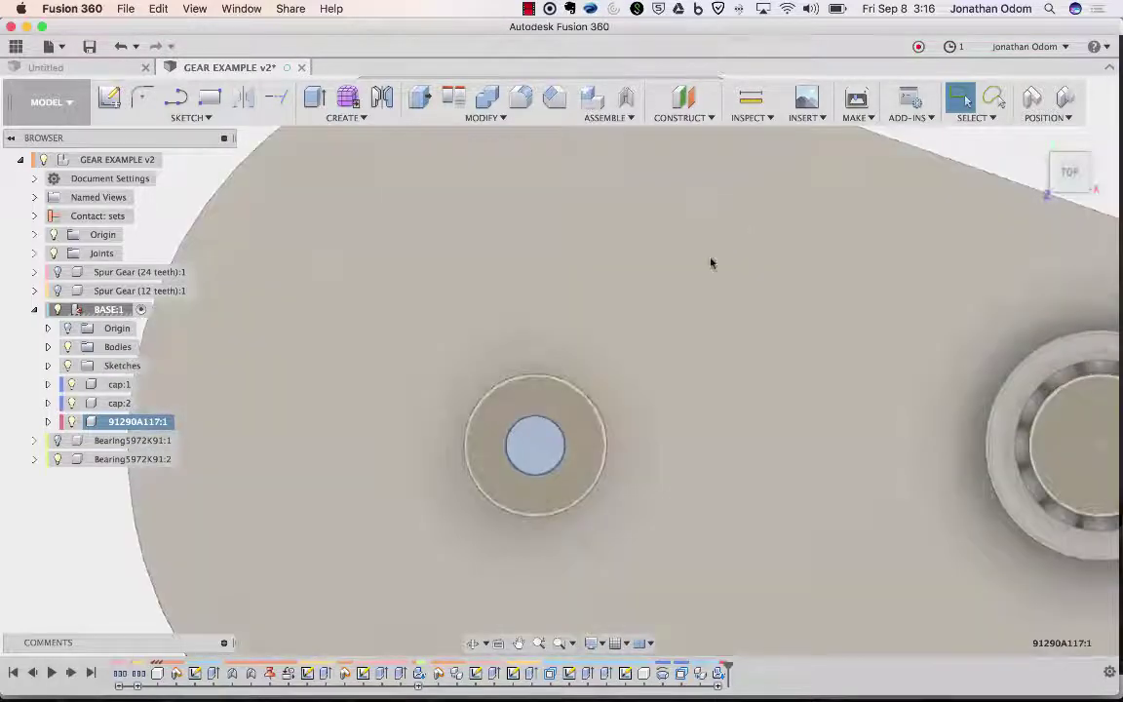
key(super+z)
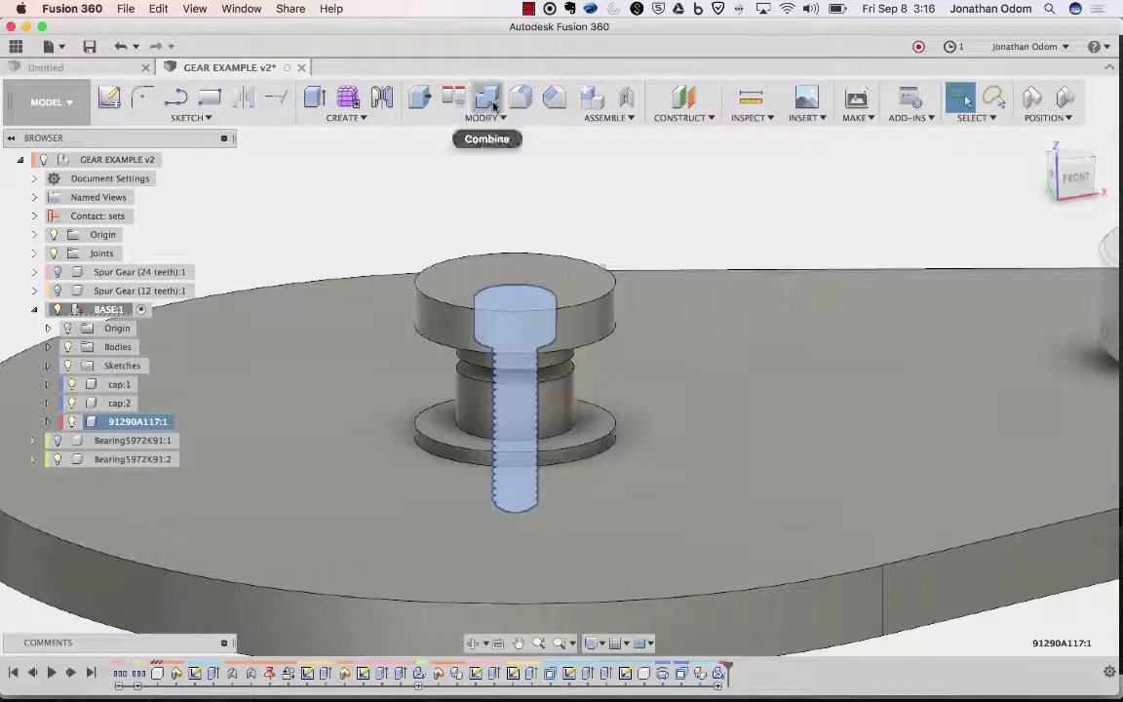
- Cut the screw's shape out of the cap above it with Combine, keeping the screw as the tool body
click(487, 97)
click(551, 368)
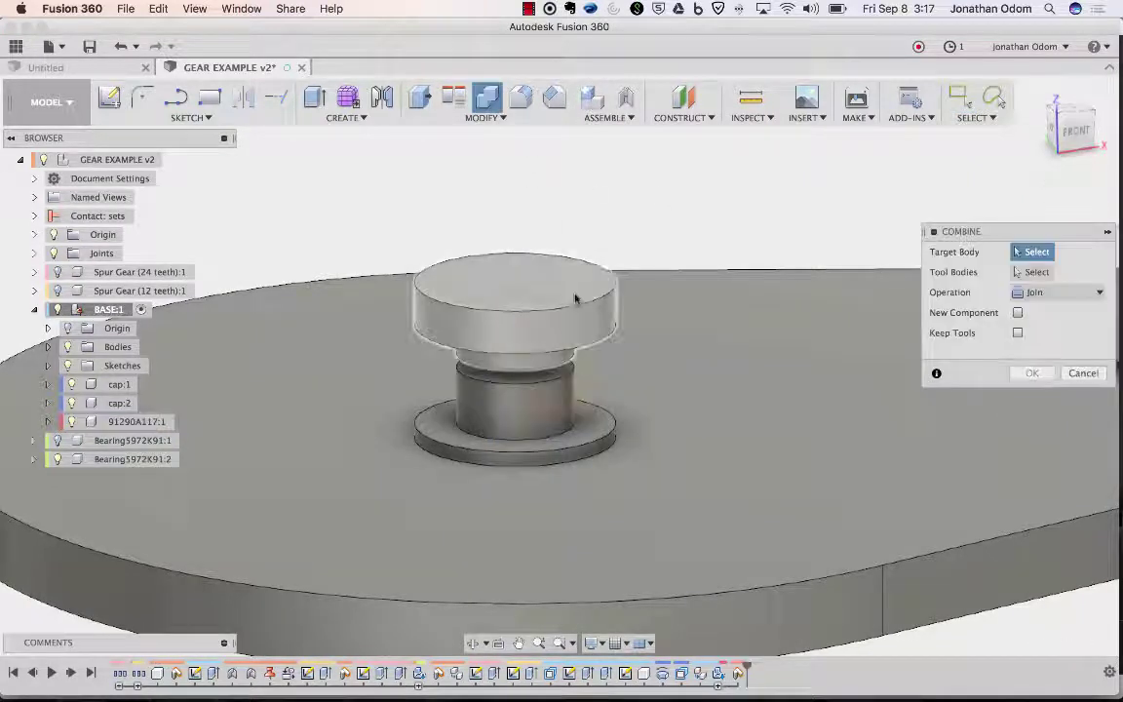
click(575, 297)
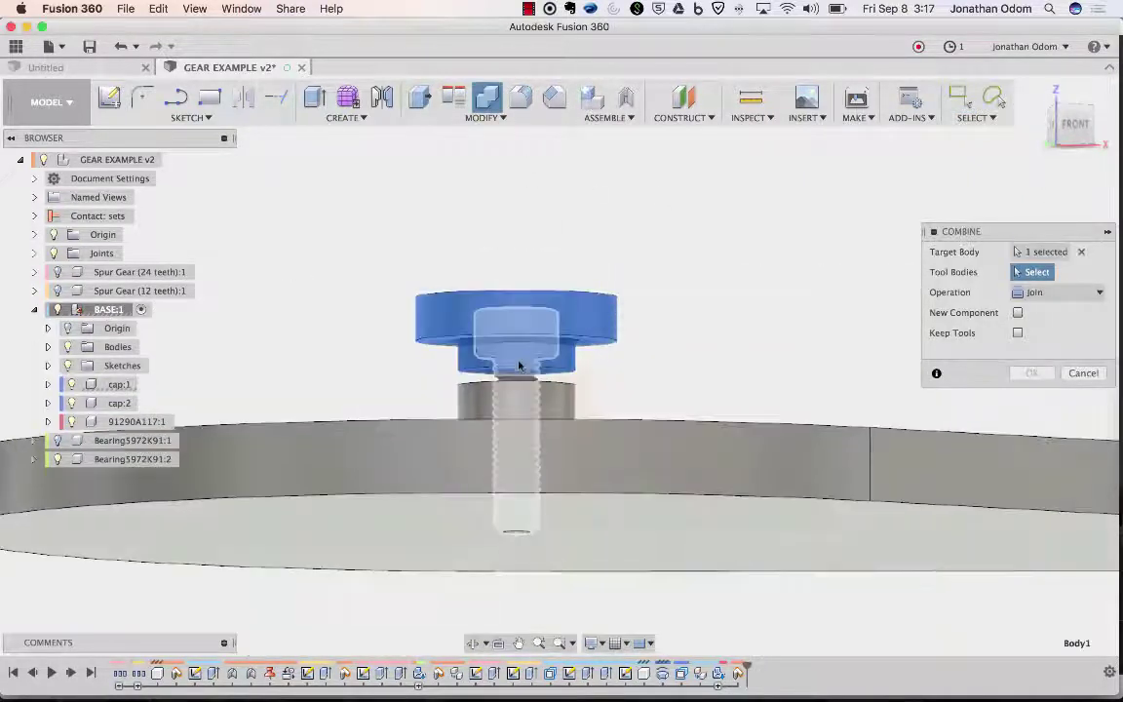
click(515, 390)
click(1063, 296)
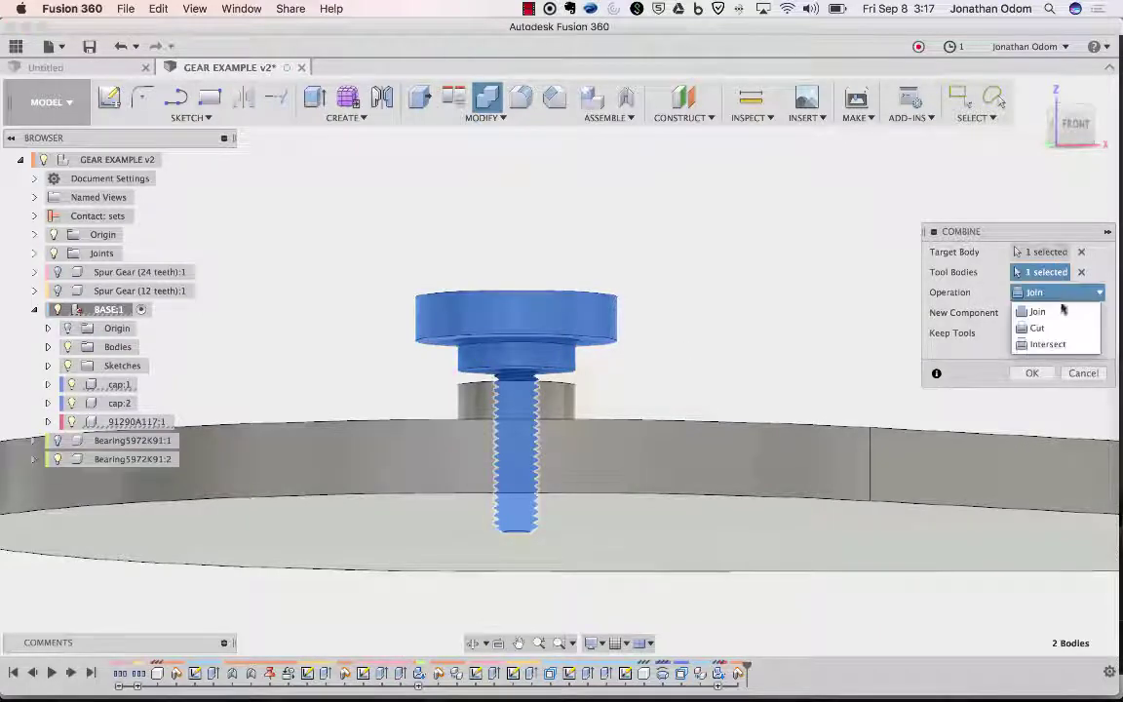
click(1046, 328)
shift+scroll(791, 256, up, 5)
shift+scroll(791, 256, down, 5)
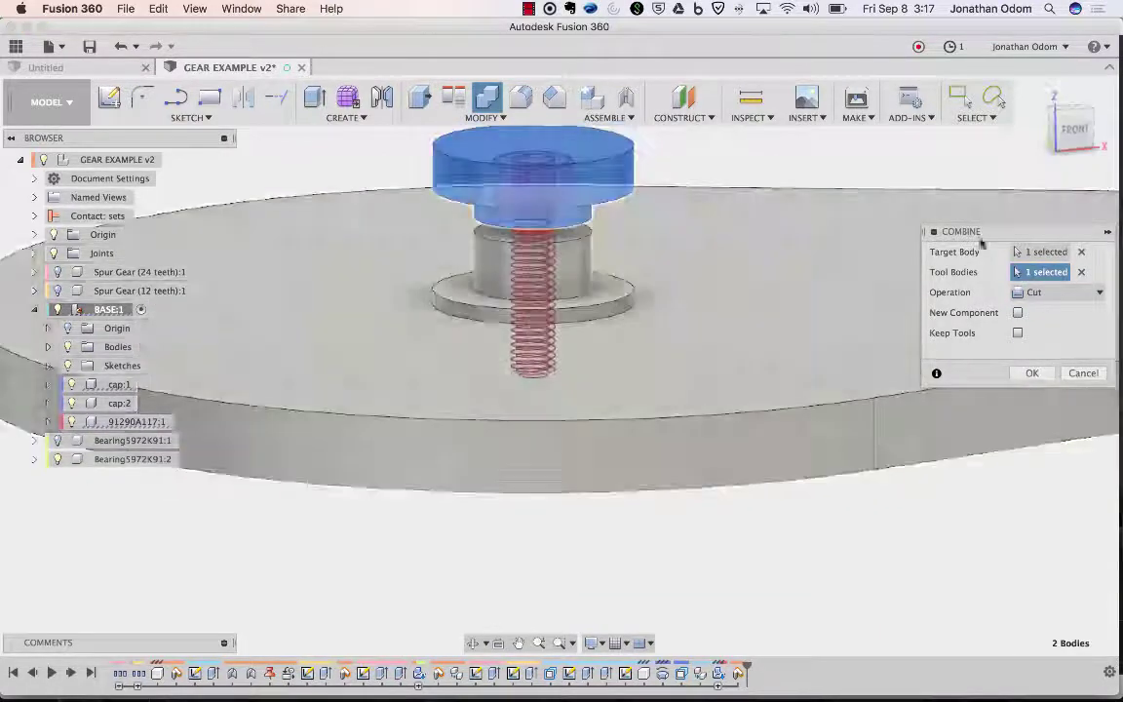
click(1032, 373)
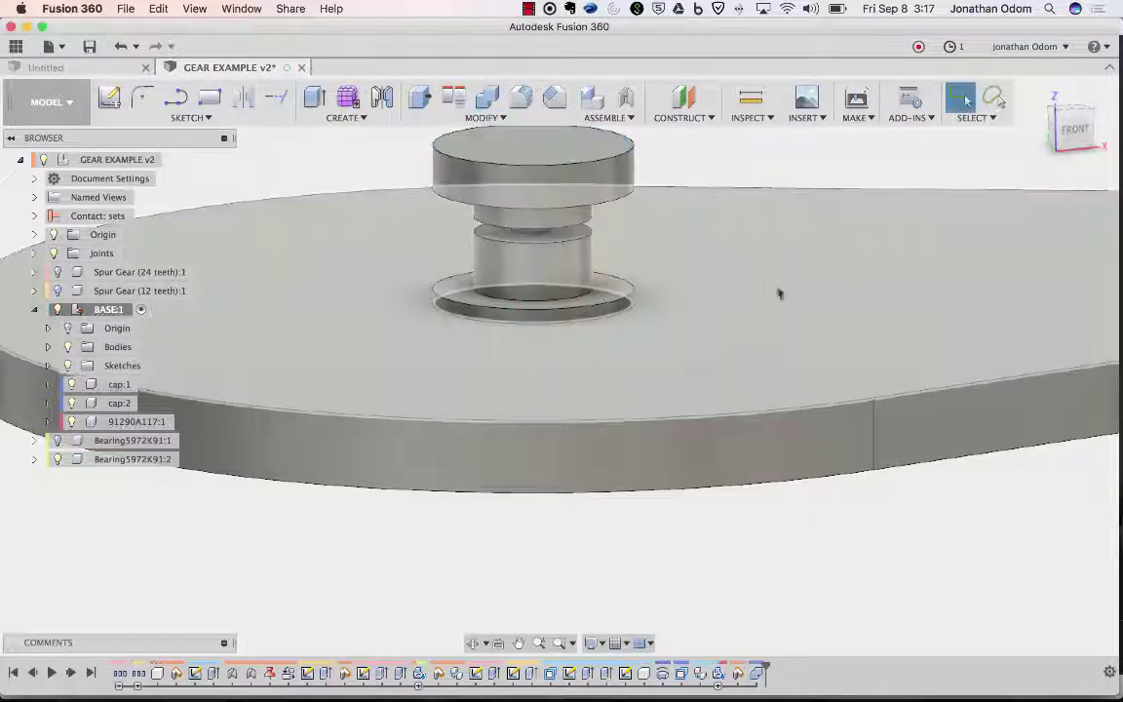
- Combine-cut the same screw from the base body, with Keep Tools enabled
shift+scroll(770, 287, down, 4)
right_click(744, 209)
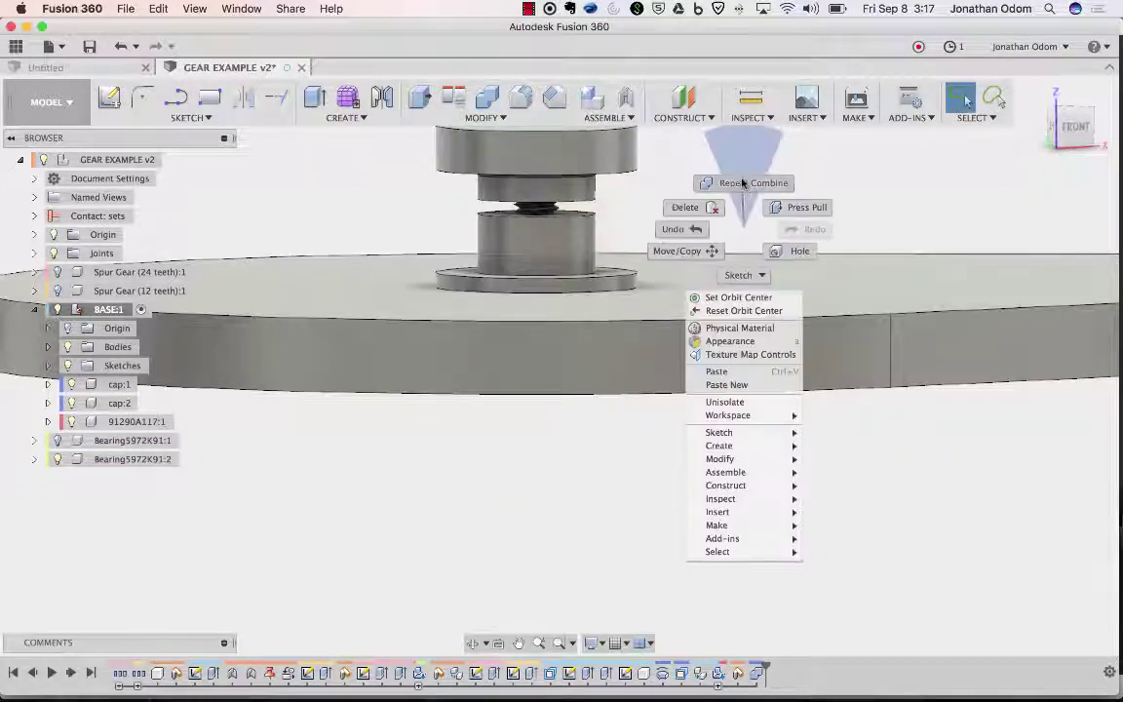
click(729, 184)
click(536, 215)
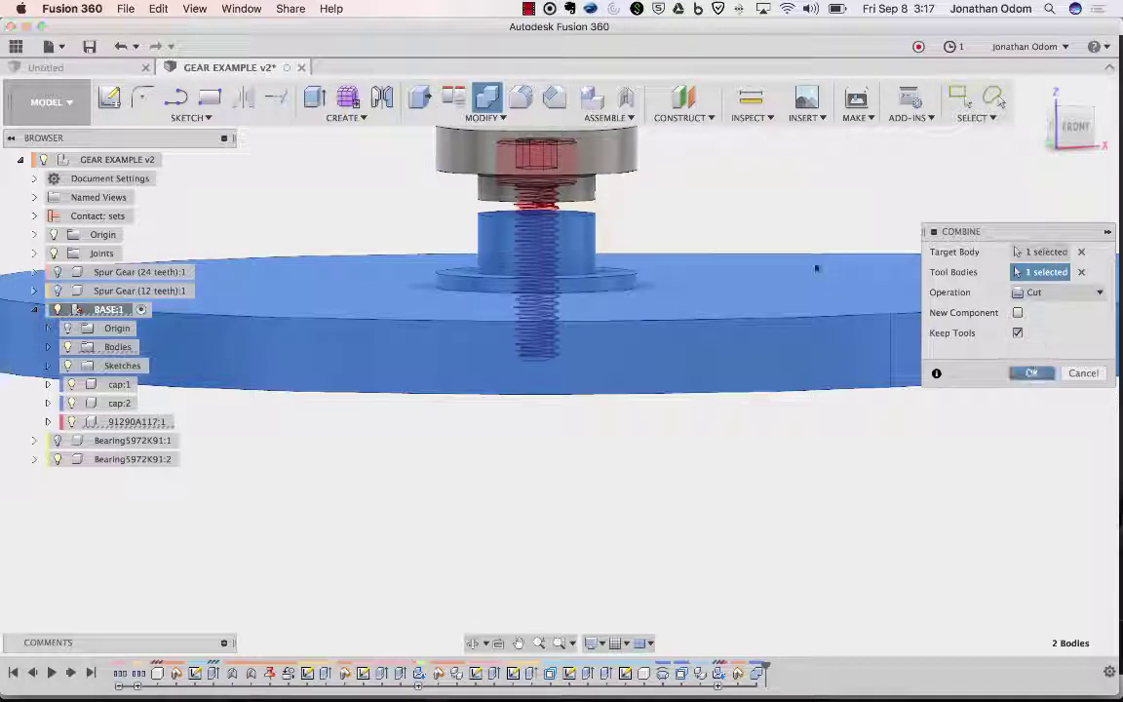
click(1031, 372)
scroll(807, 260, up, 3)
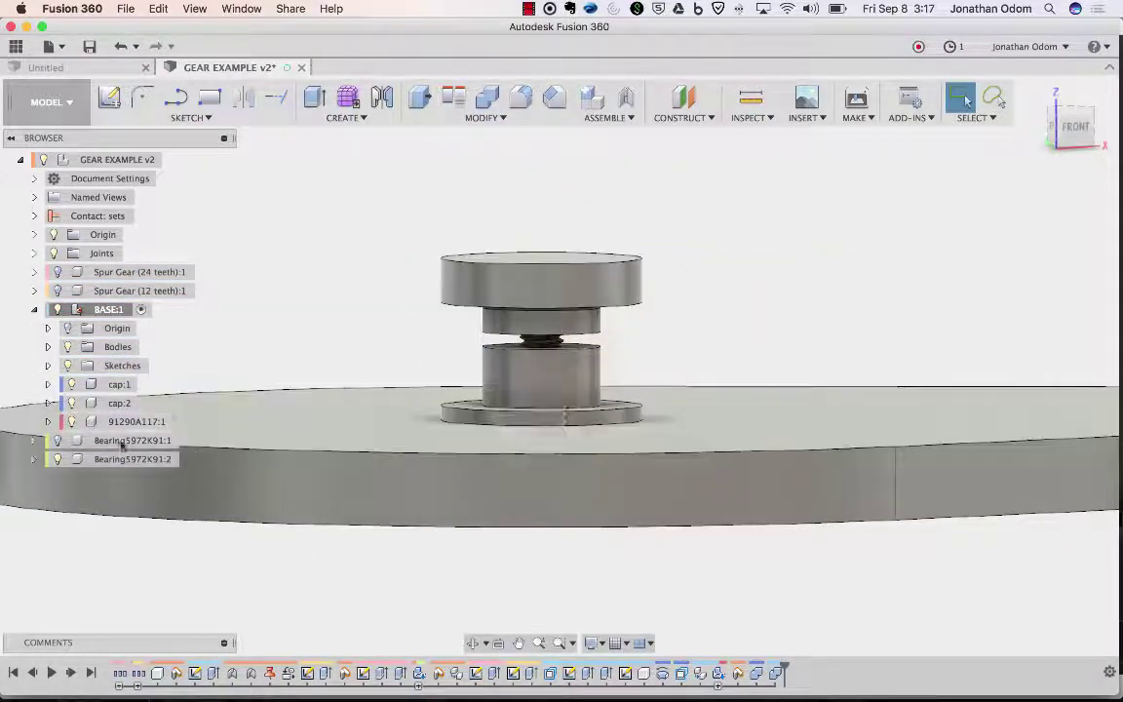
- Isolate cap:1 and inspect the screw cavity from its underside
right_click(118, 385)
click(147, 651)
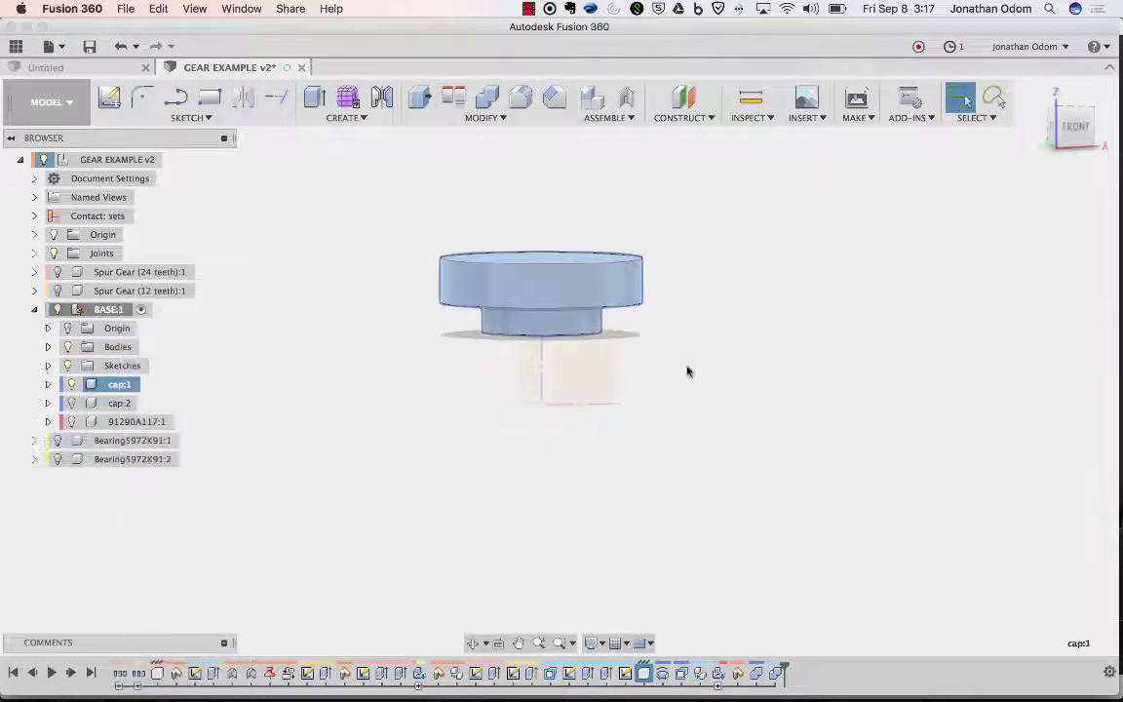
click(690, 371)
shift+scroll(692, 371, down, 5)
scroll(692, 372, up, 4)
shift+scroll(692, 372, down, 2)
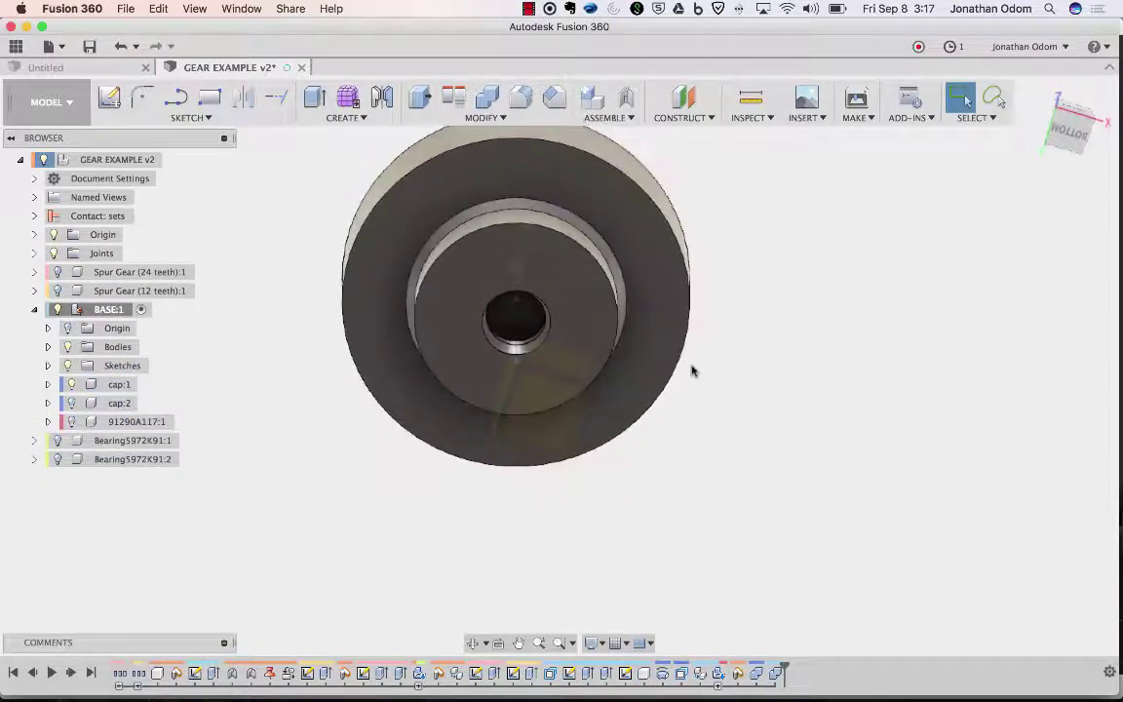
shift+scroll(692, 372, down, 2)
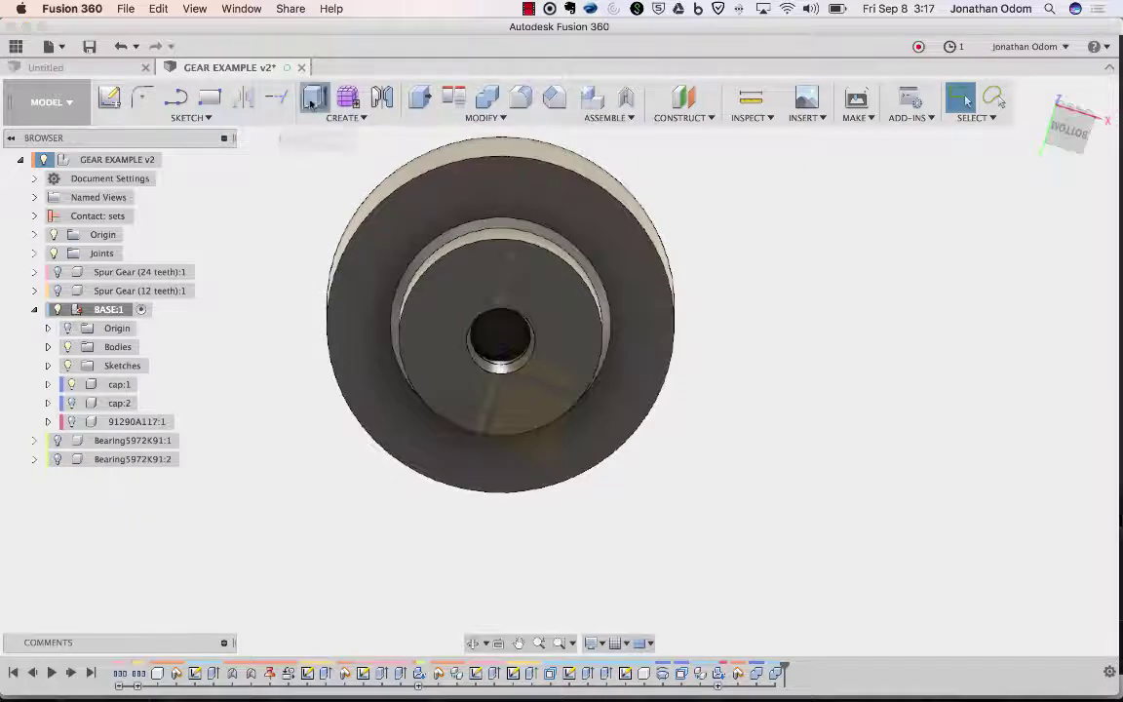
- Try to clear the hexagonal plug inside the cap by extruding its hex face -26 mm as a cut
click(312, 102)
click(497, 345)
drag(497, 345, 519, 181)
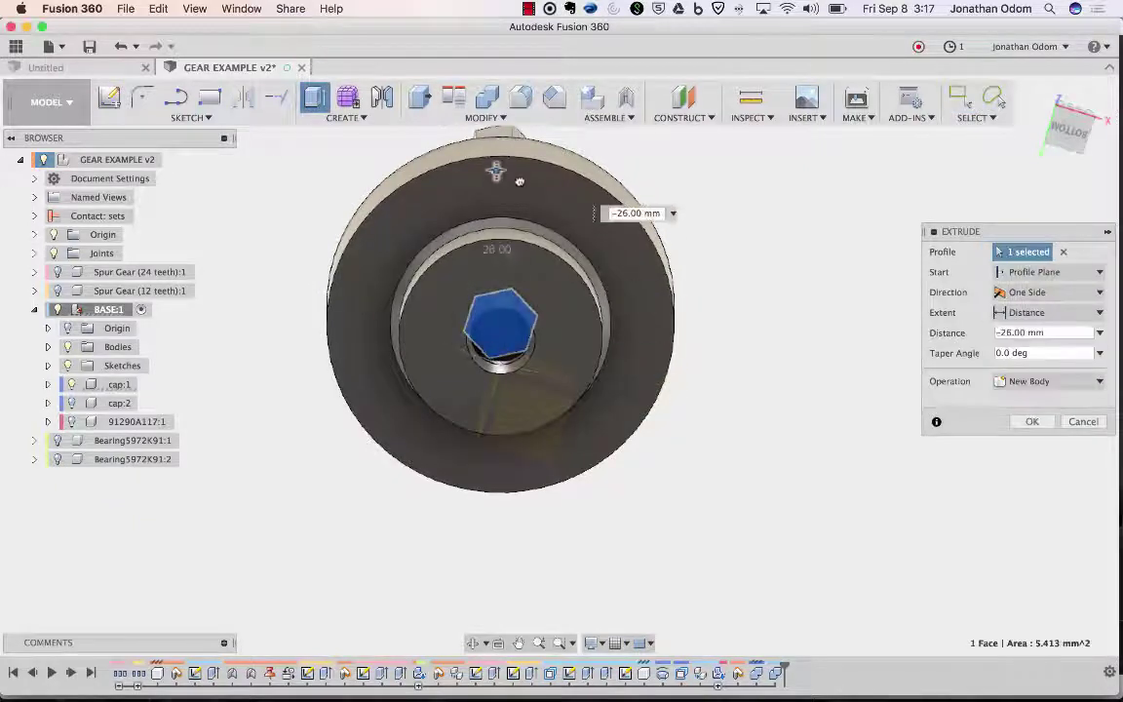
click(1038, 381)
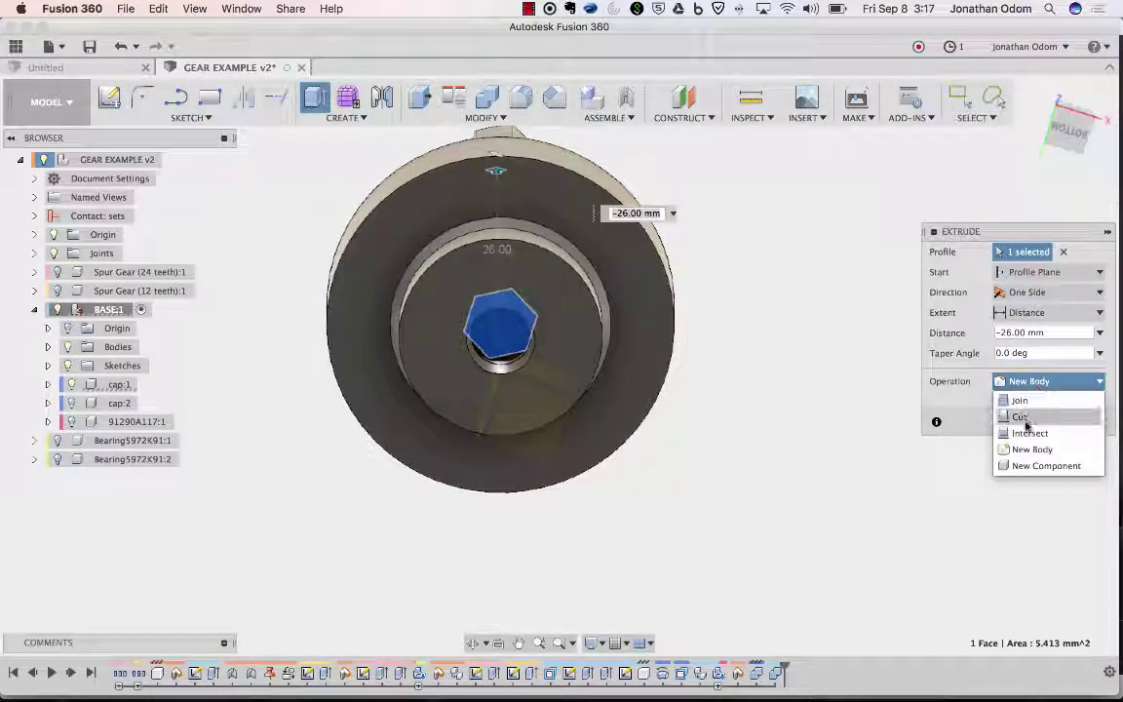
click(1021, 417)
click(1031, 442)
scroll(698, 359, up, 6)
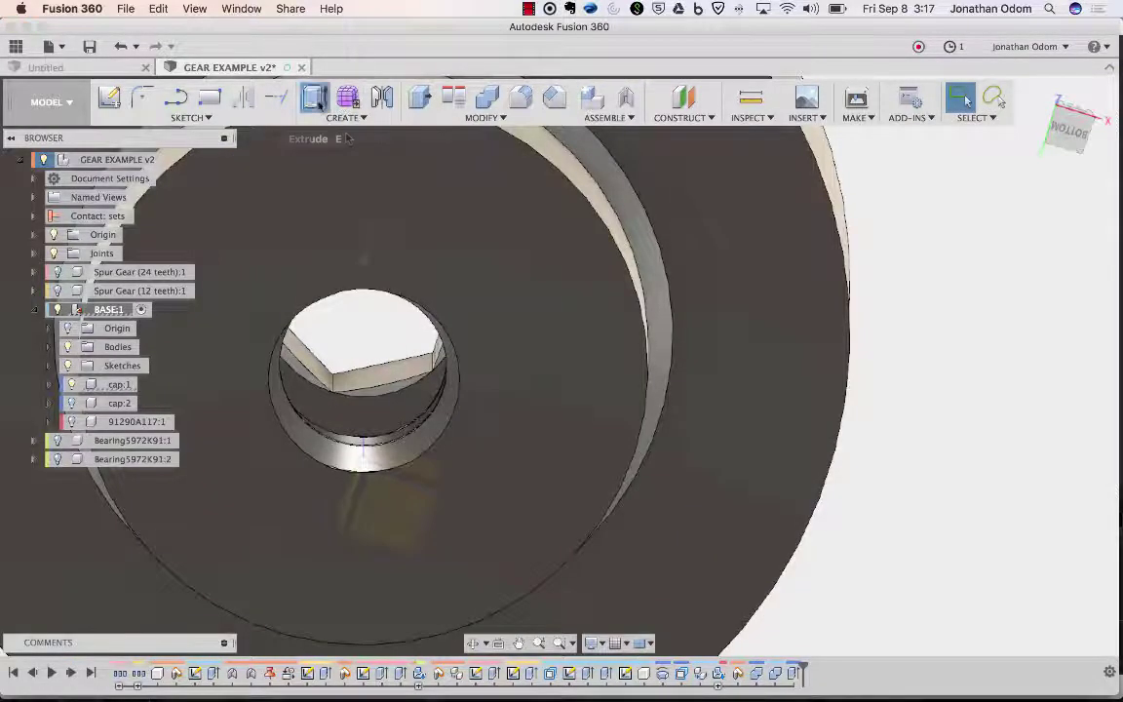
- Try to remove the remaining ring inside the cap by extruding its annular face -5.40 mm as a cut
key(e)
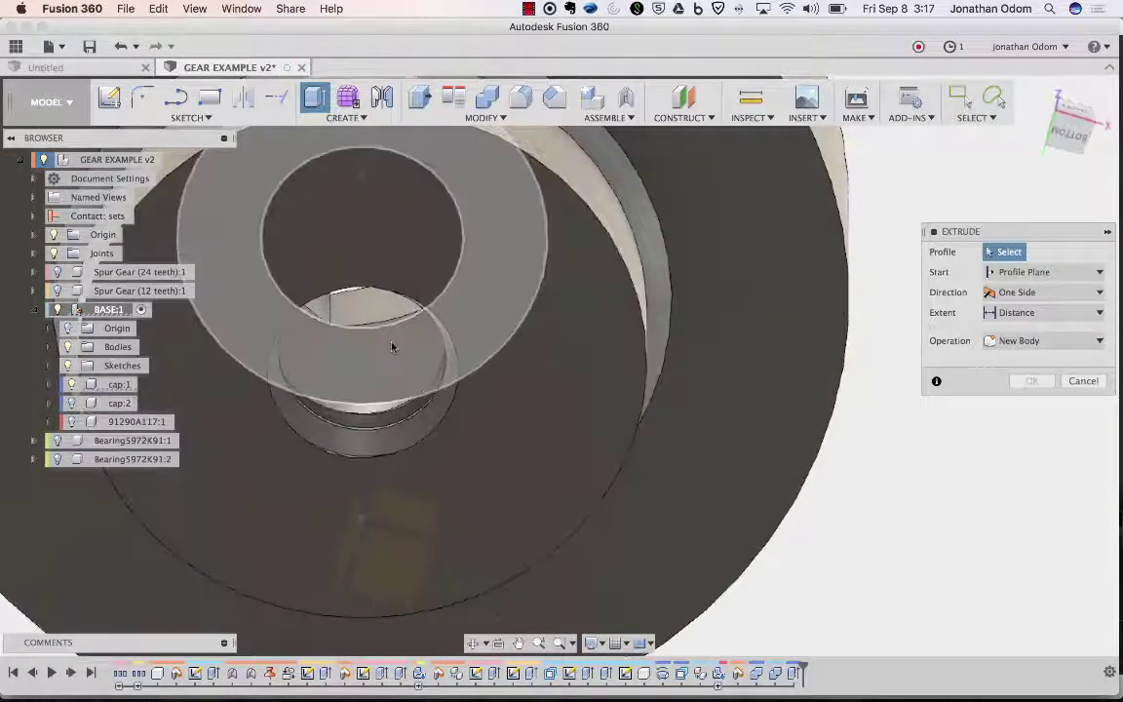
click(393, 346)
drag(394, 351, 399, 185)
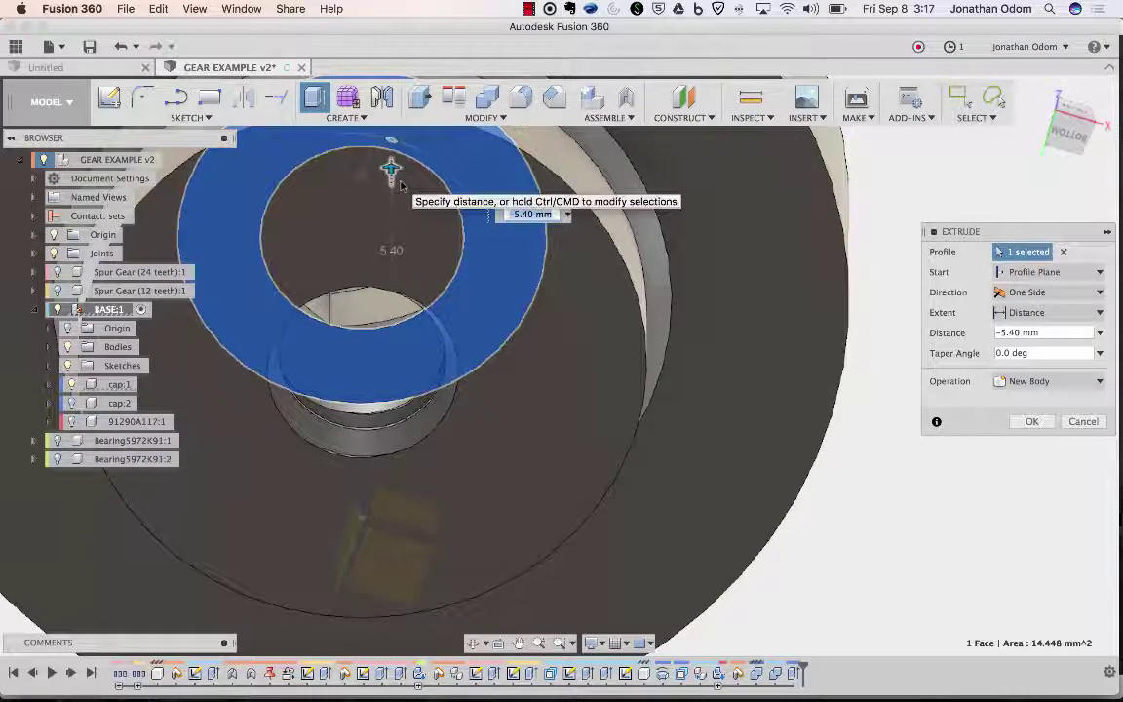
click(1047, 382)
click(1018, 417)
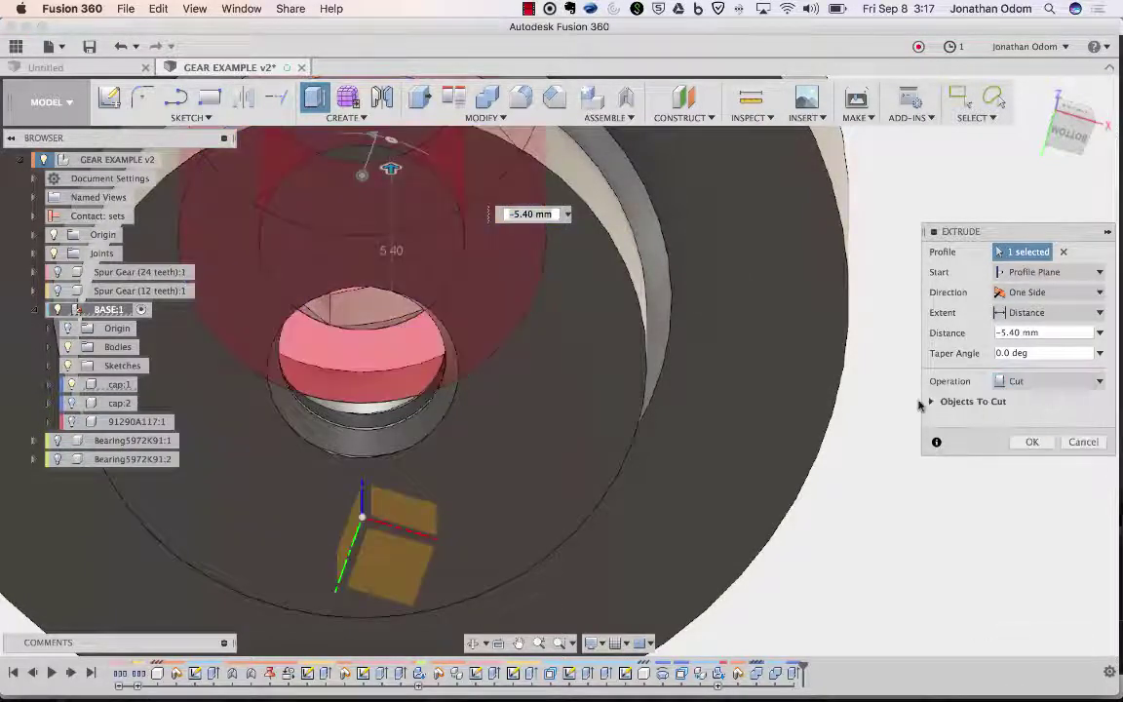
key(Return)
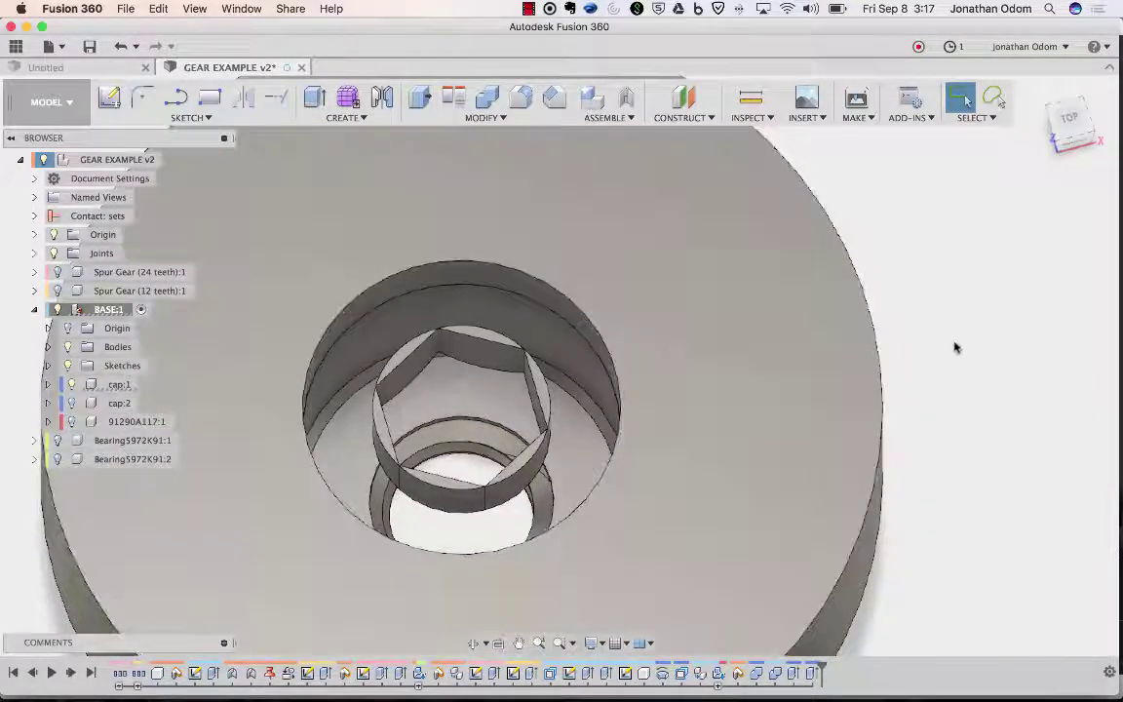
- Undo the extruded cuts made inside the cap's screw cavity
key(super+z)
key(super+z)
key(super+z)
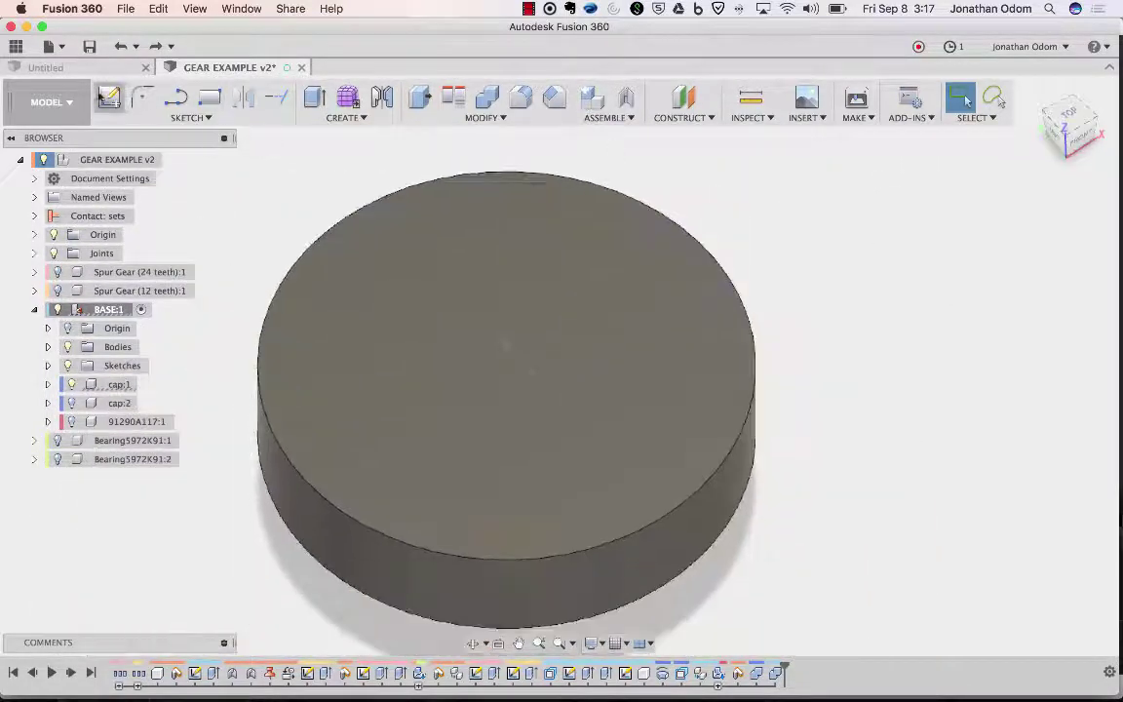
- Start a sketch on the cap's top face and project the outline of the screw's body into it
click(101, 96)
click(366, 386)
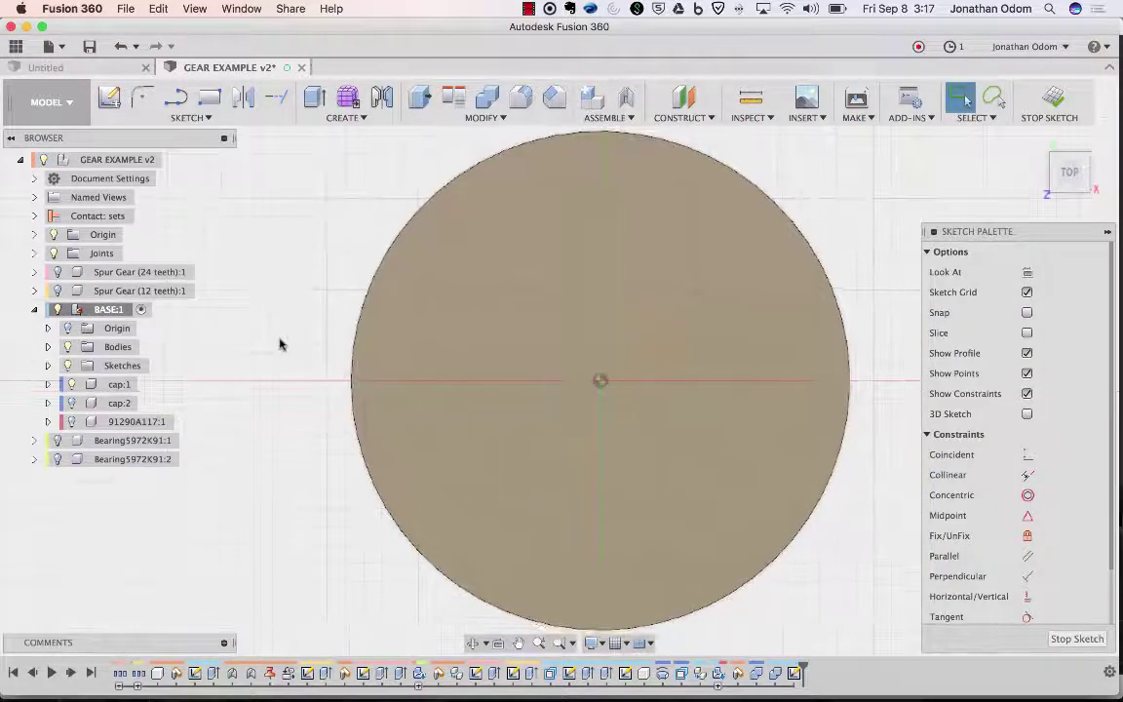
key(p)
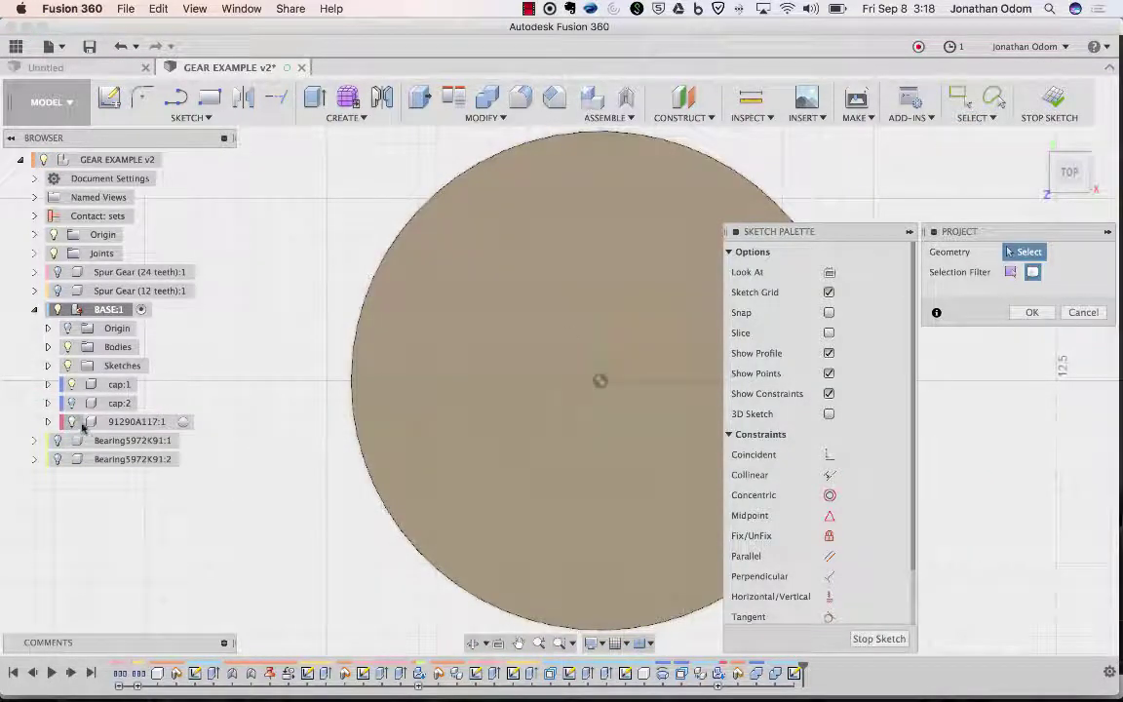
click(47, 421)
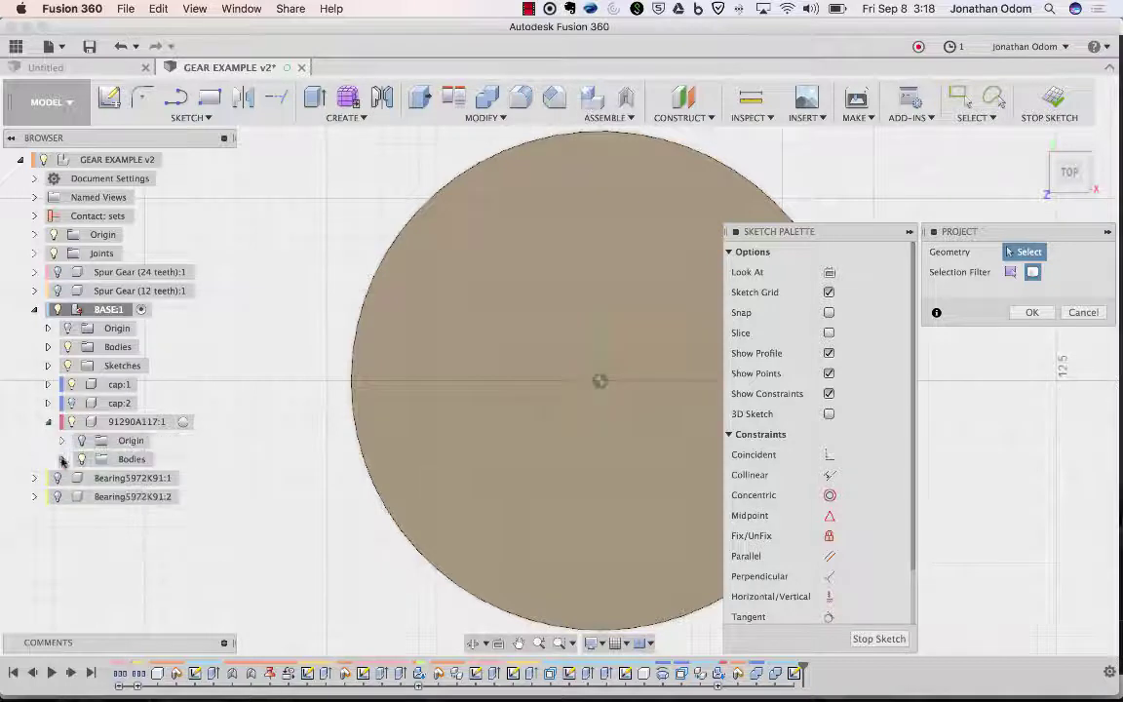
click(117, 471)
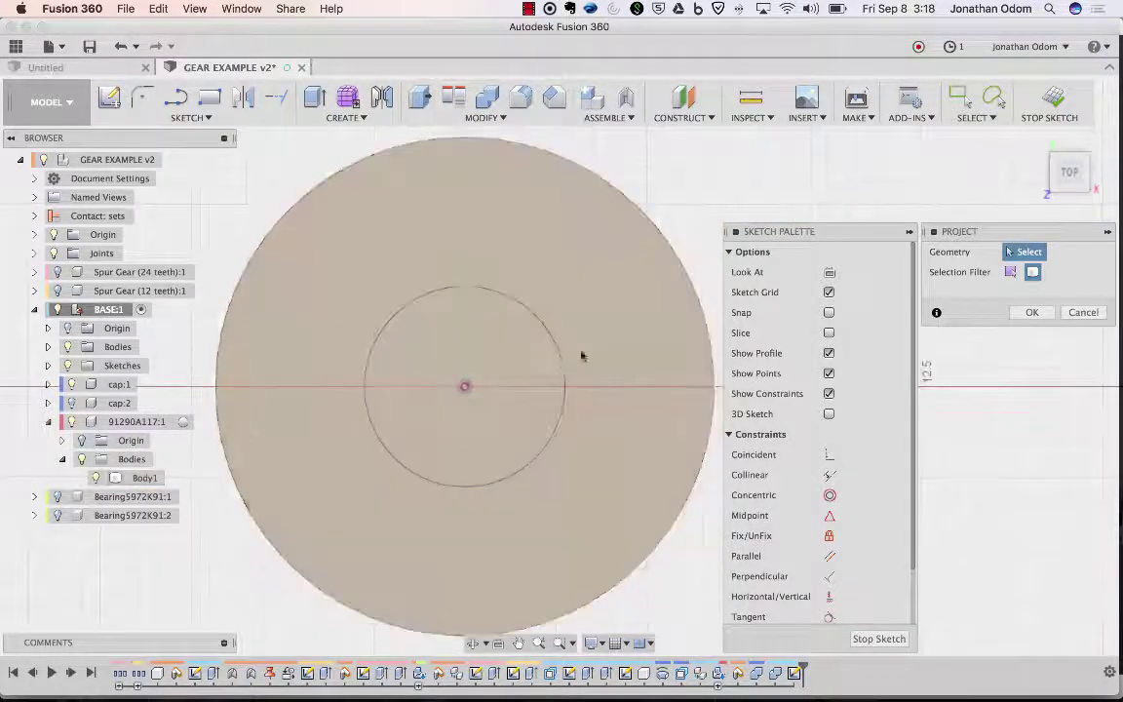
click(1030, 312)
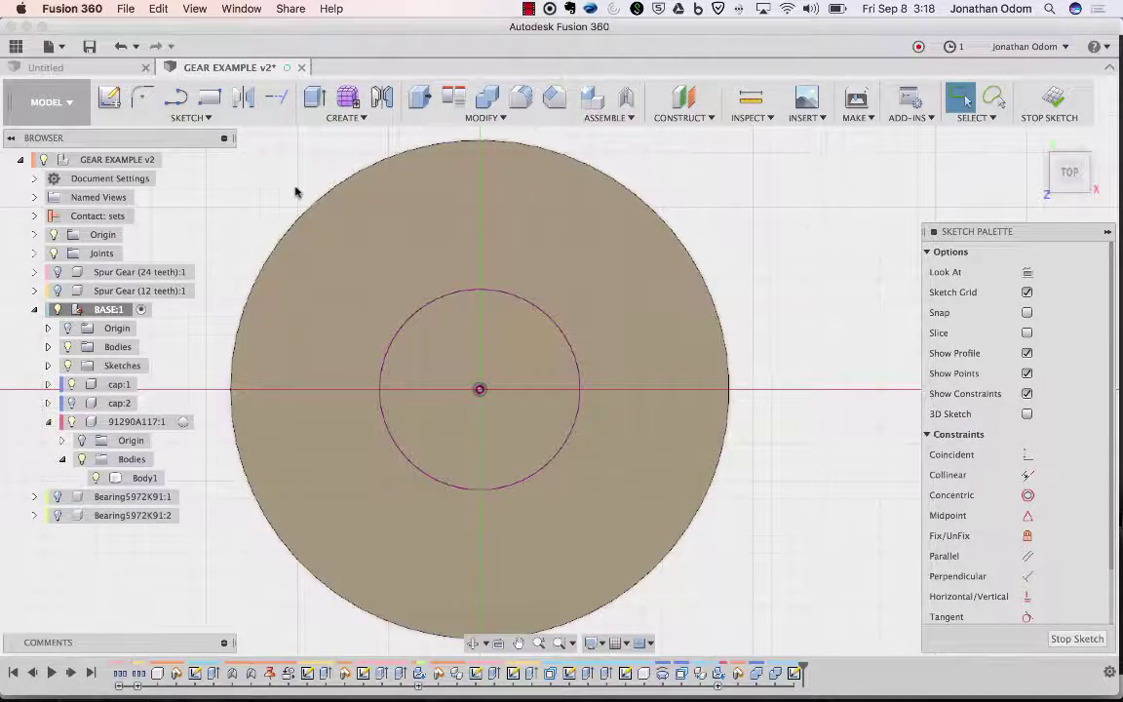
- Offset the projected screw outline outward by 0.05 mm in the cap's top-face sketch
click(193, 117)
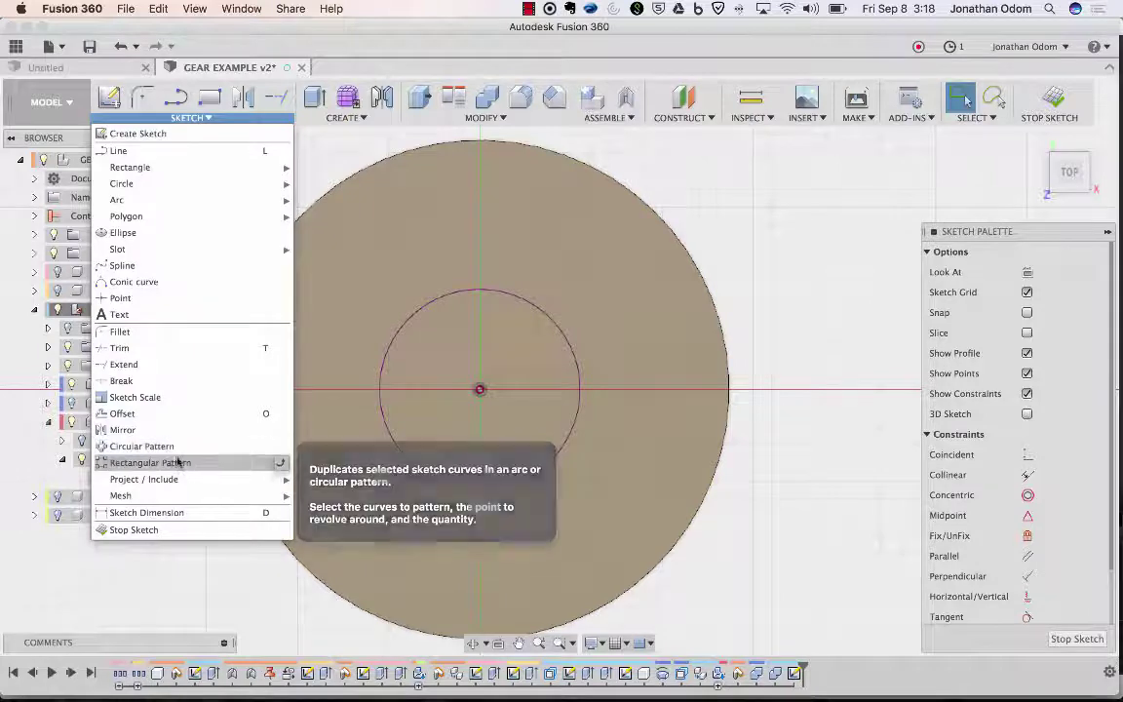
click(195, 414)
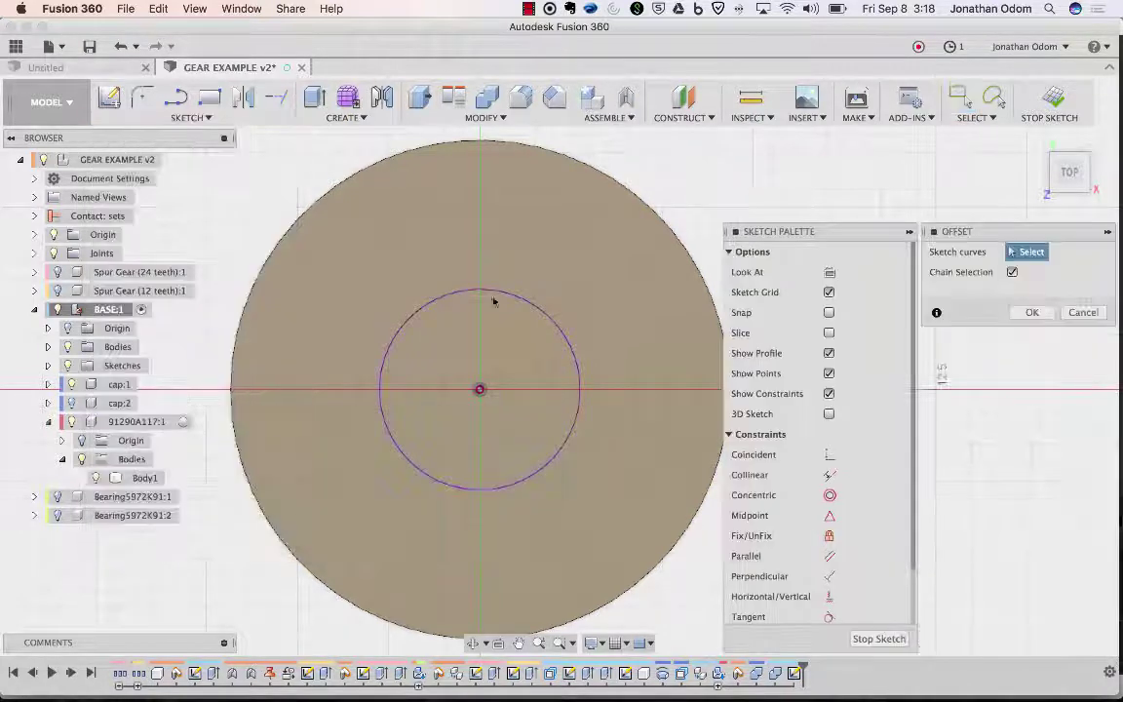
click(514, 295)
text(.05)
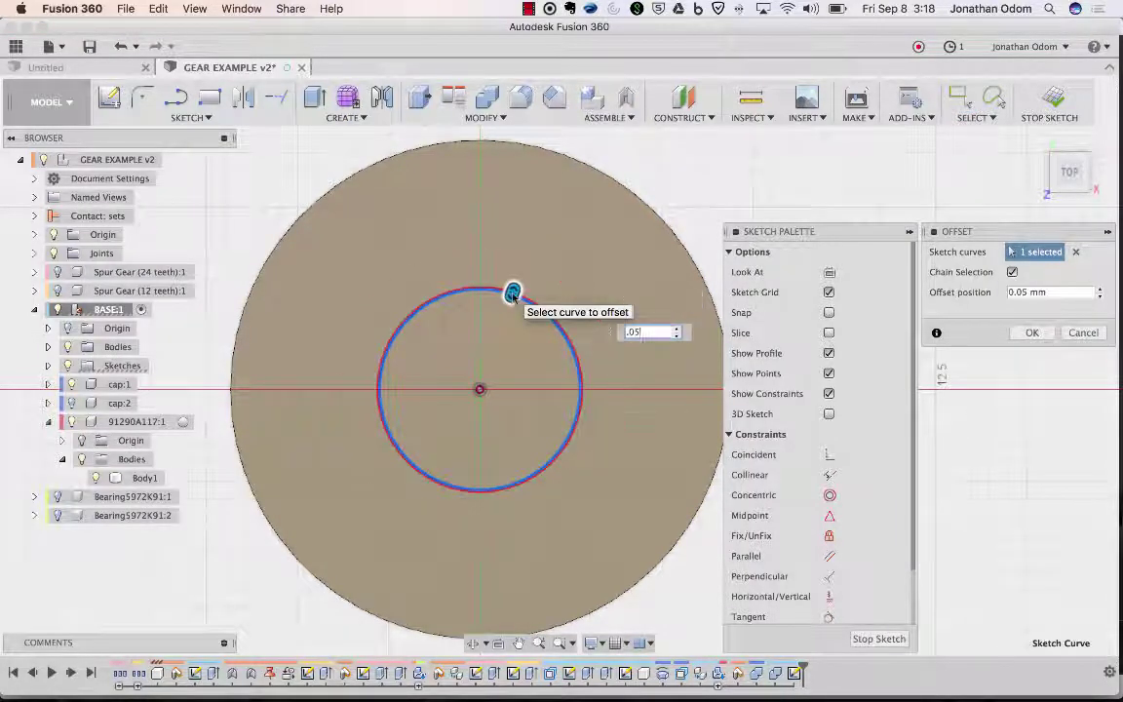
key(Return)
scroll(602, 238, up, 2)
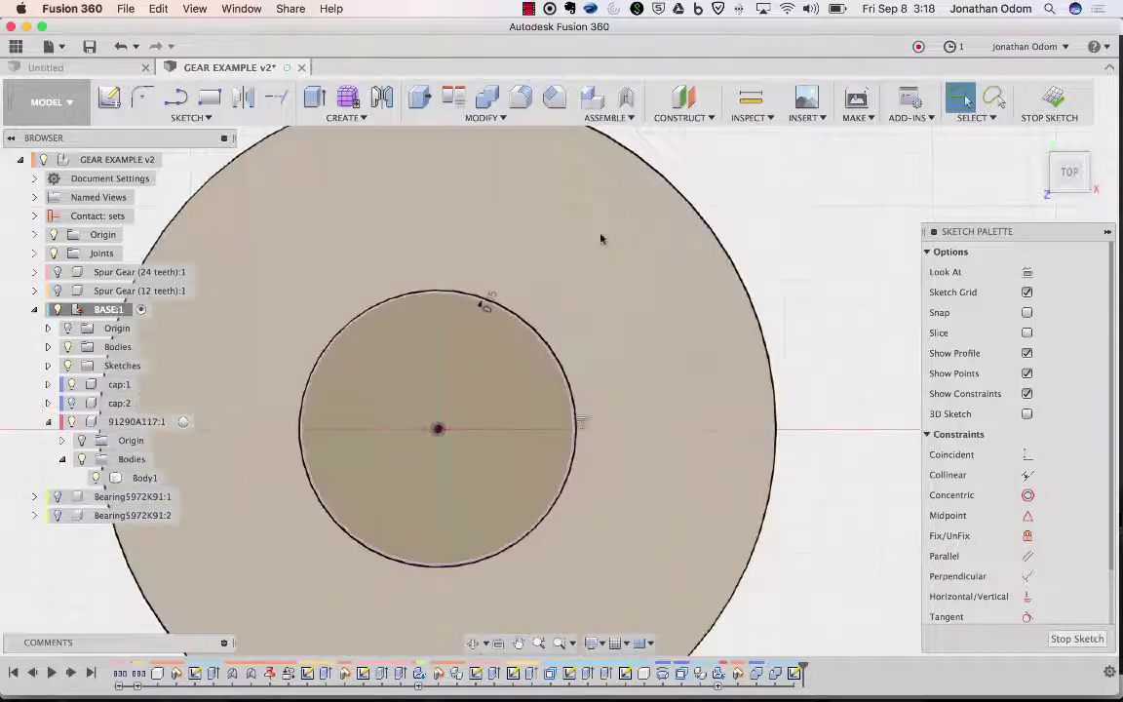
- Select the inner disc and the thin offset ring as Extrude profiles, and hide the screw component inside the cap
click(316, 99)
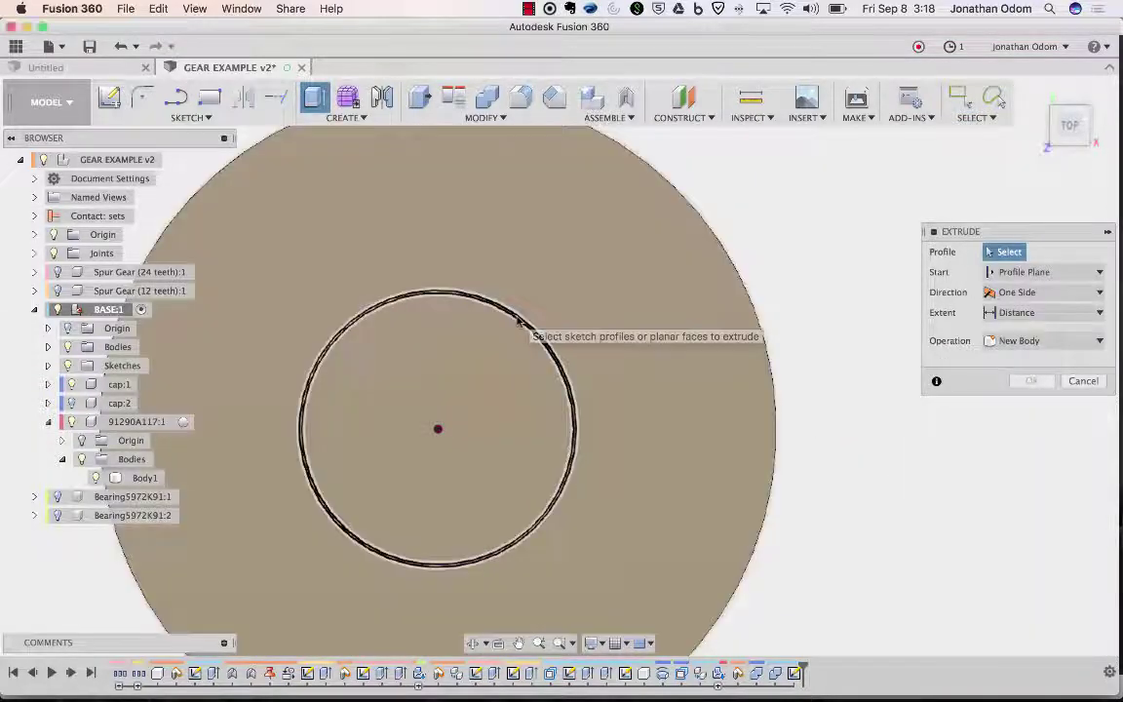
click(518, 319)
click(501, 336)
shift+scroll(501, 336, down, 10)
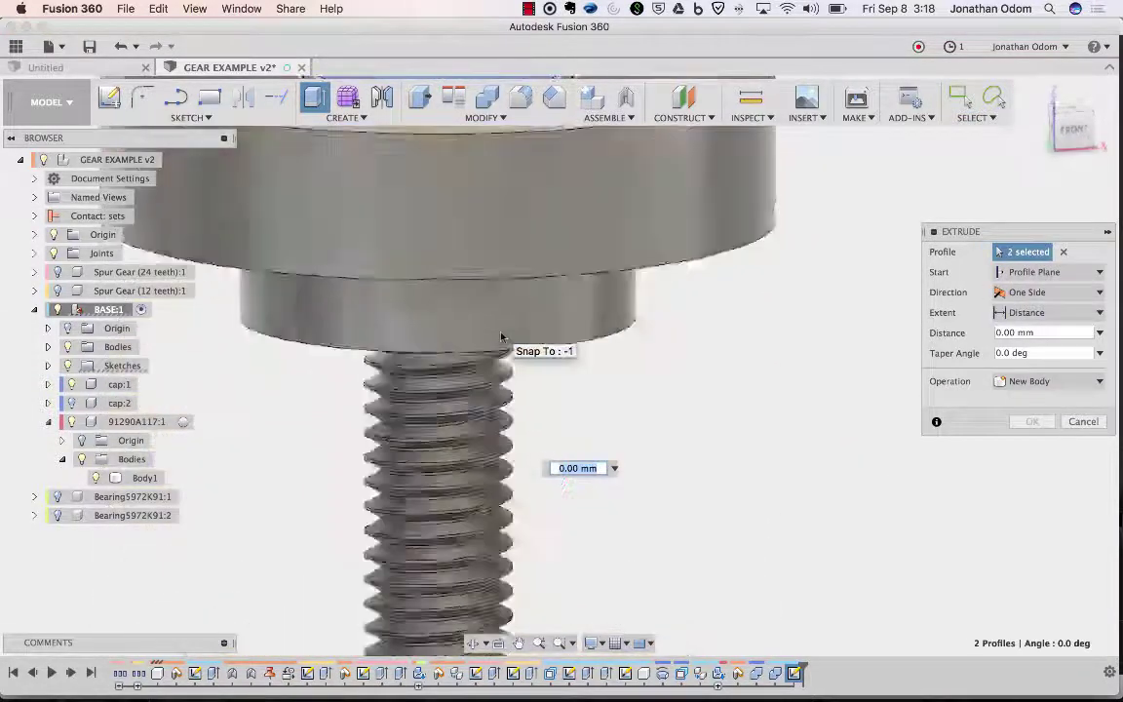
click(71, 421)
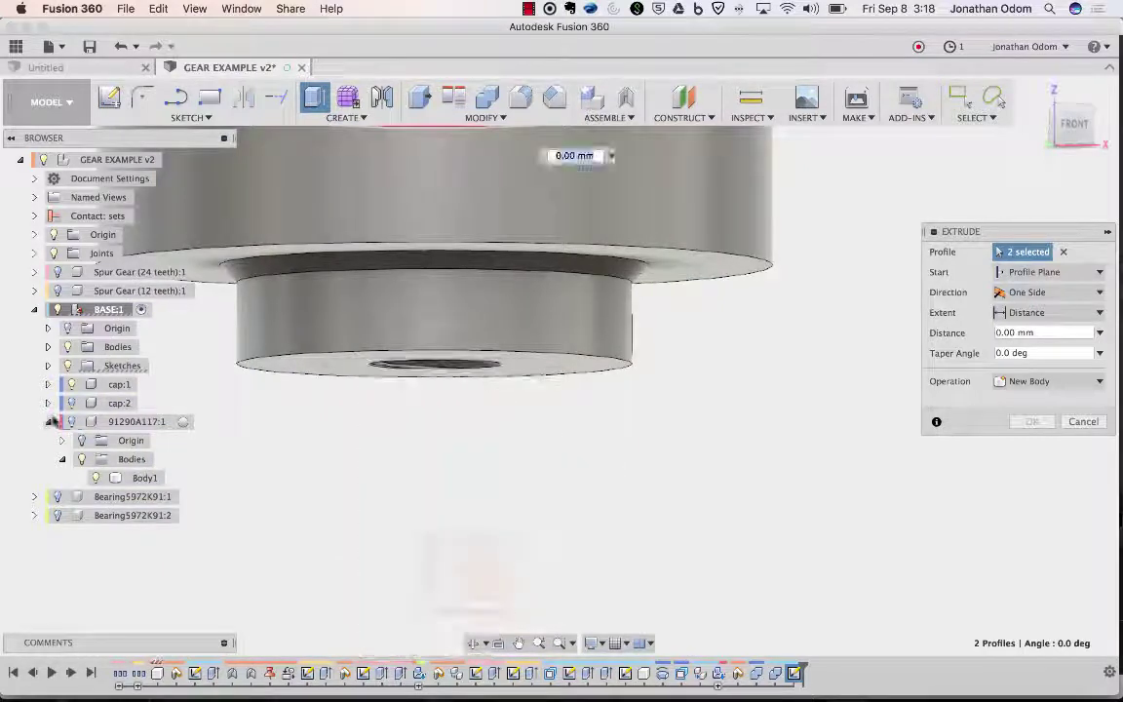
click(47, 422)
scroll(548, 336, up, 5)
shift+scroll(547, 335, up, 10)
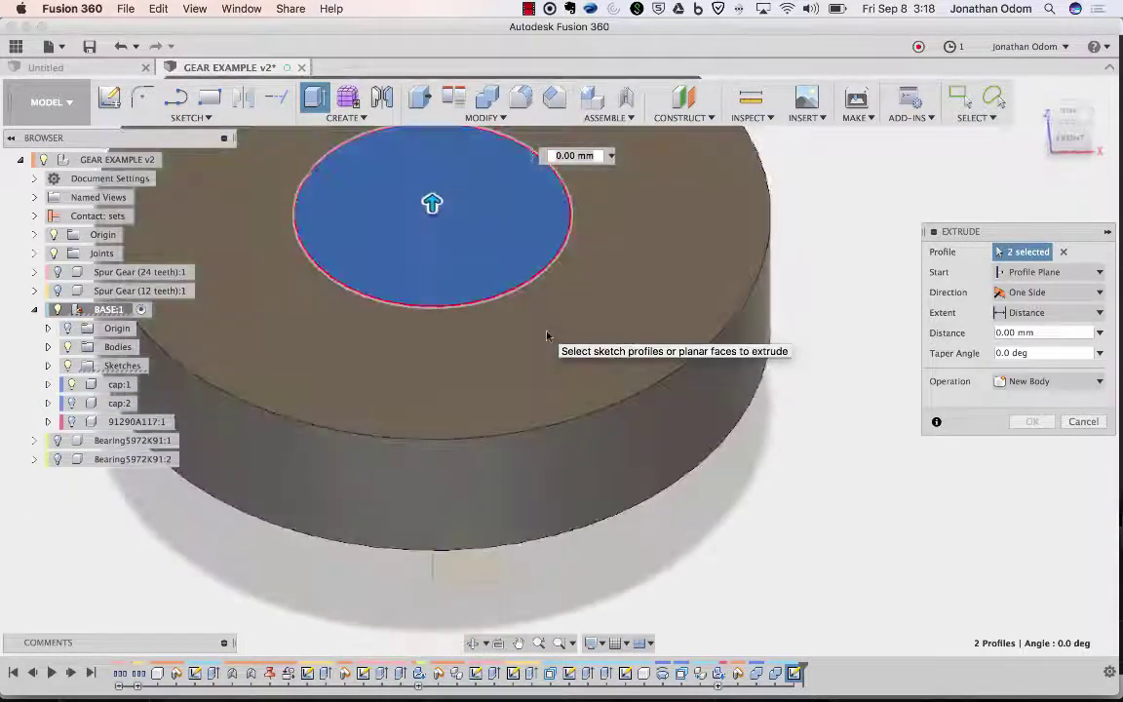
- Extrude the two selected profiles down into the cap as a cut, clearing the screw-head recess
drag(422, 270, 426, 328)
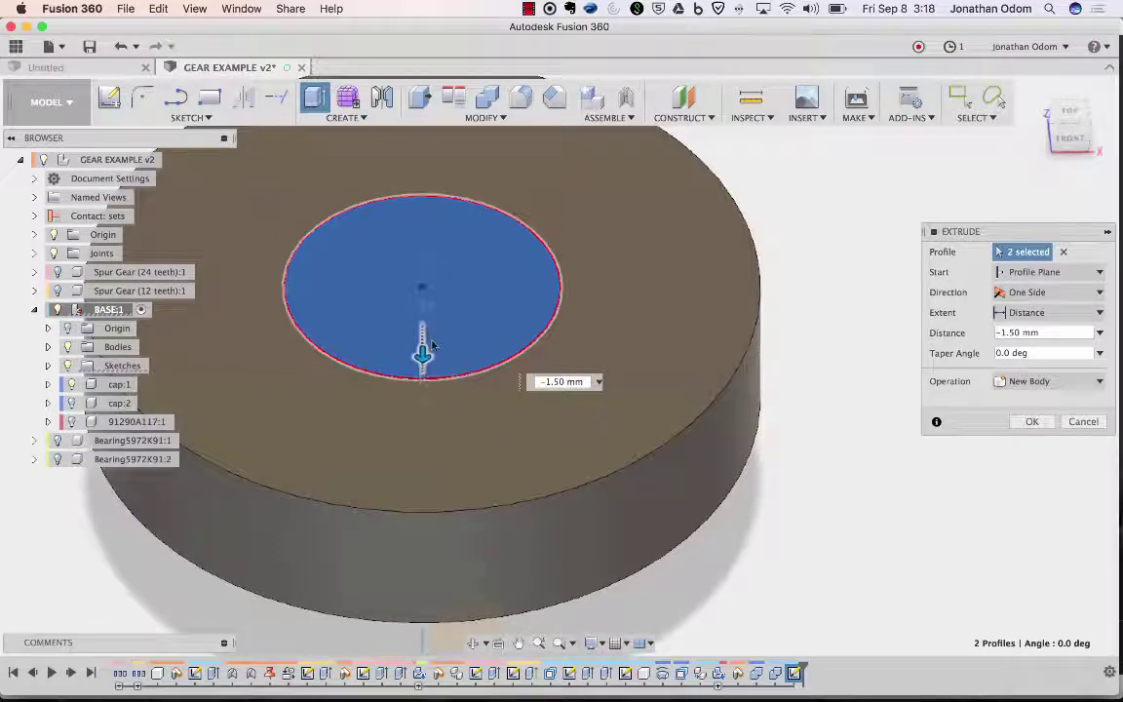
click(1053, 383)
click(1039, 430)
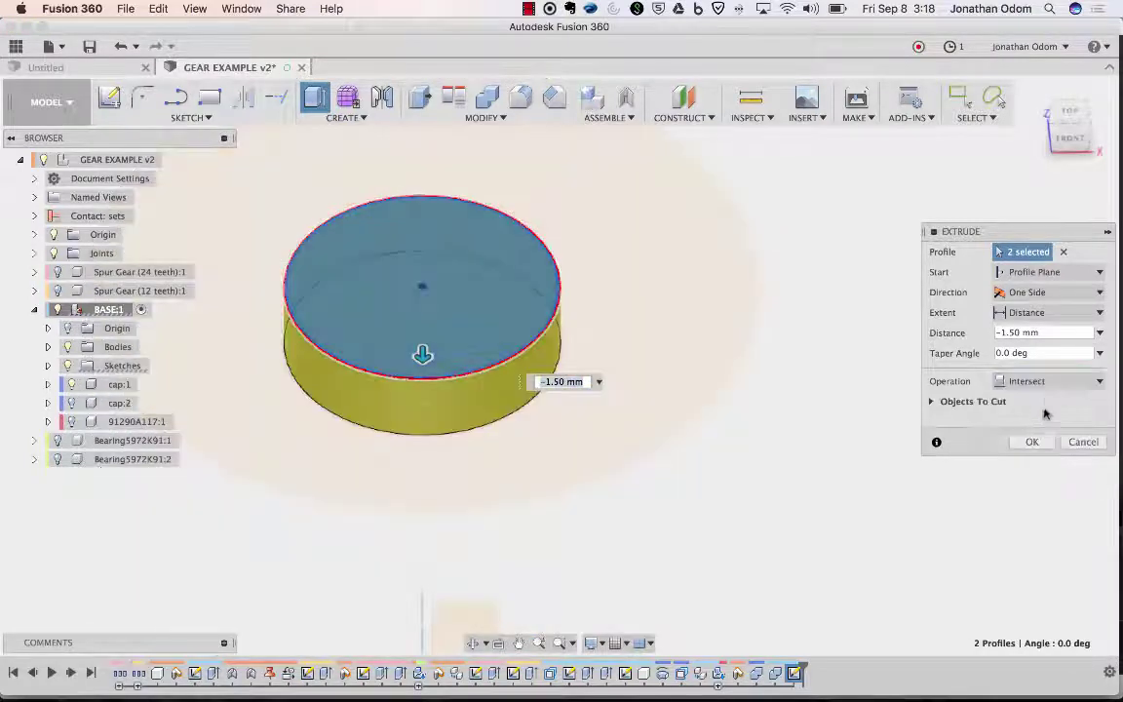
click(1041, 380)
click(1040, 417)
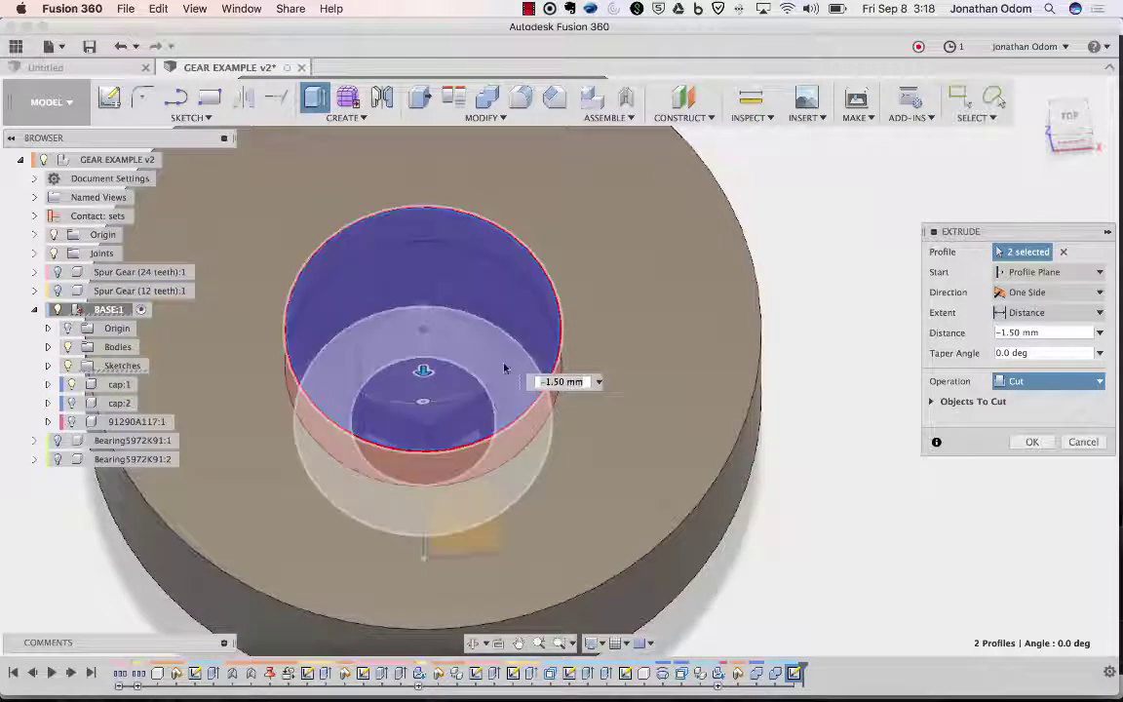
drag(504, 369, 507, 427)
shift+middle_drag(742, 320, 760, 308)
key(Return)
scroll(759, 307, down, 4)
scroll(759, 308, up, 3)
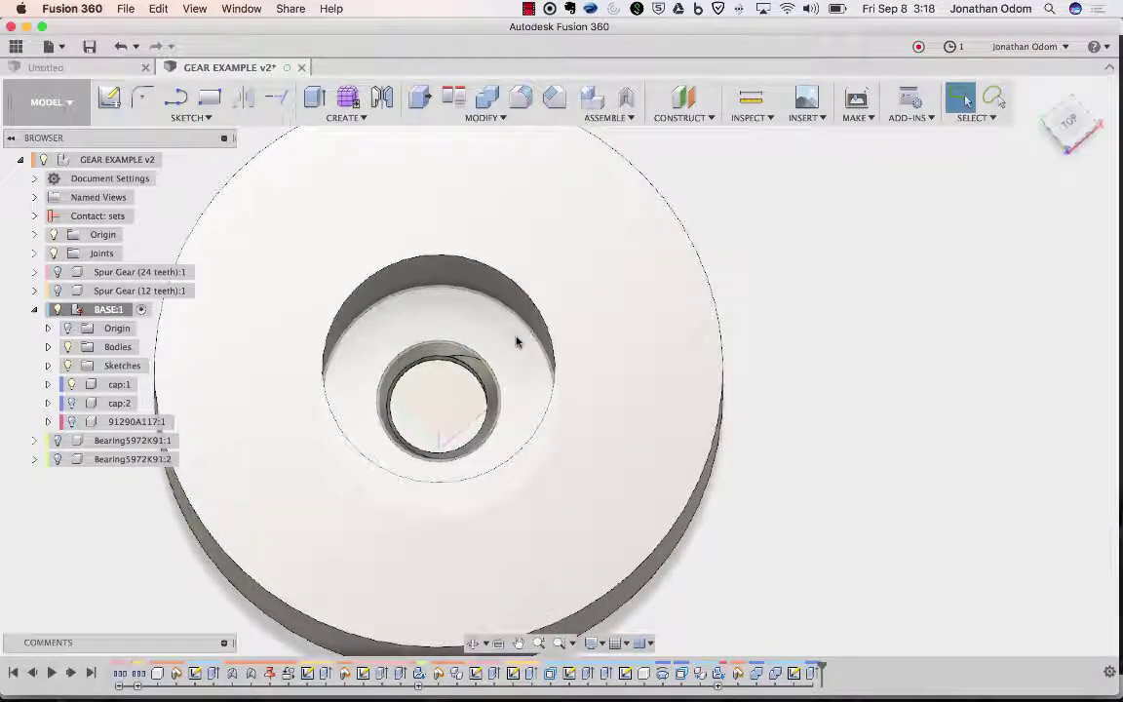
- Show the 91290A117:1 screw again and examine its fit in the cap's recess
click(72, 424)
shift+middle_drag(801, 398, 845, 358)
scroll(846, 359, down, 4)
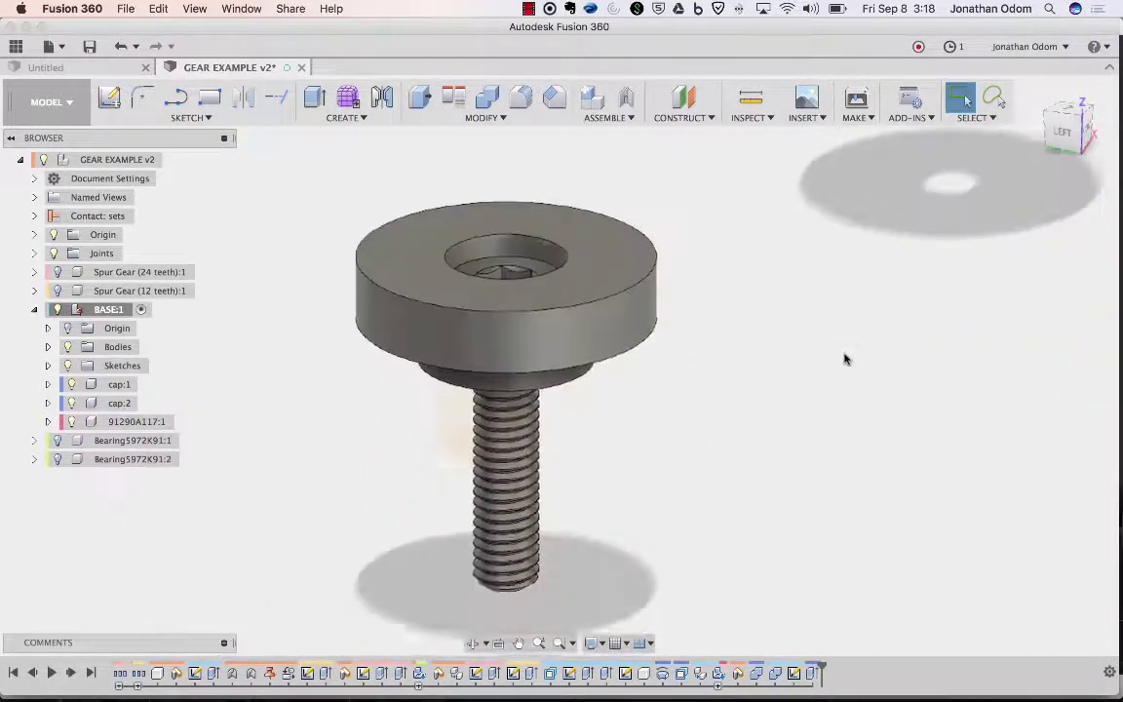
shift+scroll(846, 359, down, 5)
shift+scroll(846, 359, up, 5)
scroll(846, 359, down, 4)
shift+scroll(846, 358, up, 5)
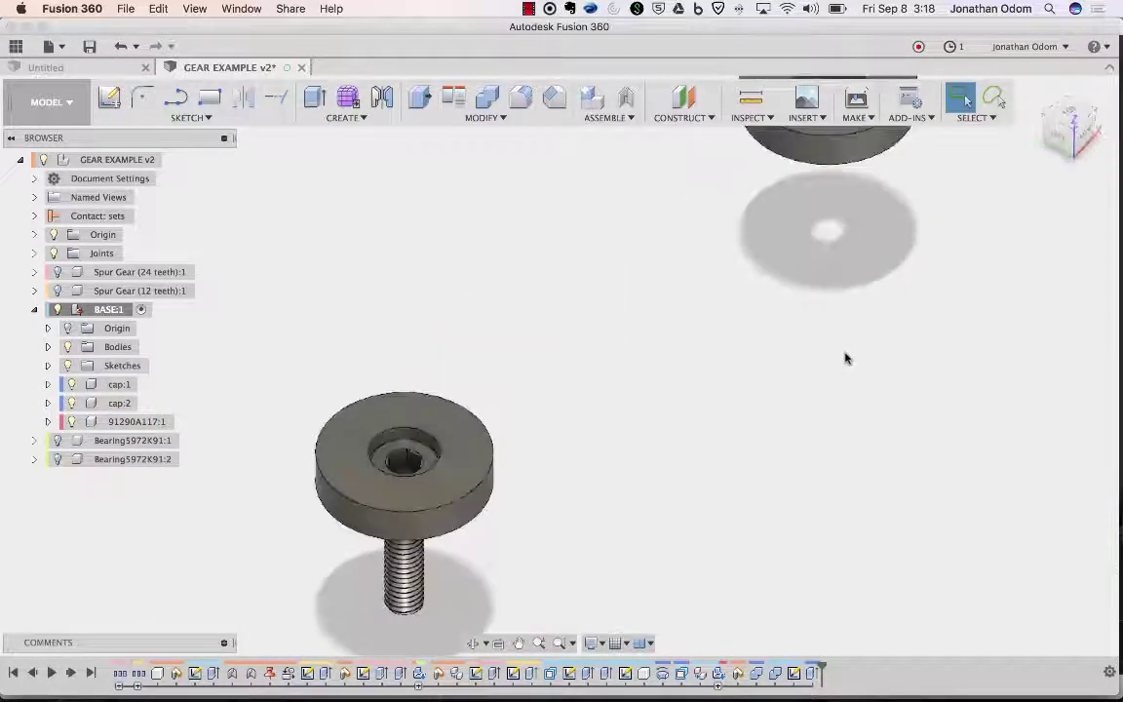
- Unisolate the cap:1 component to bring back the rest of the assembly
right_click(93, 310)
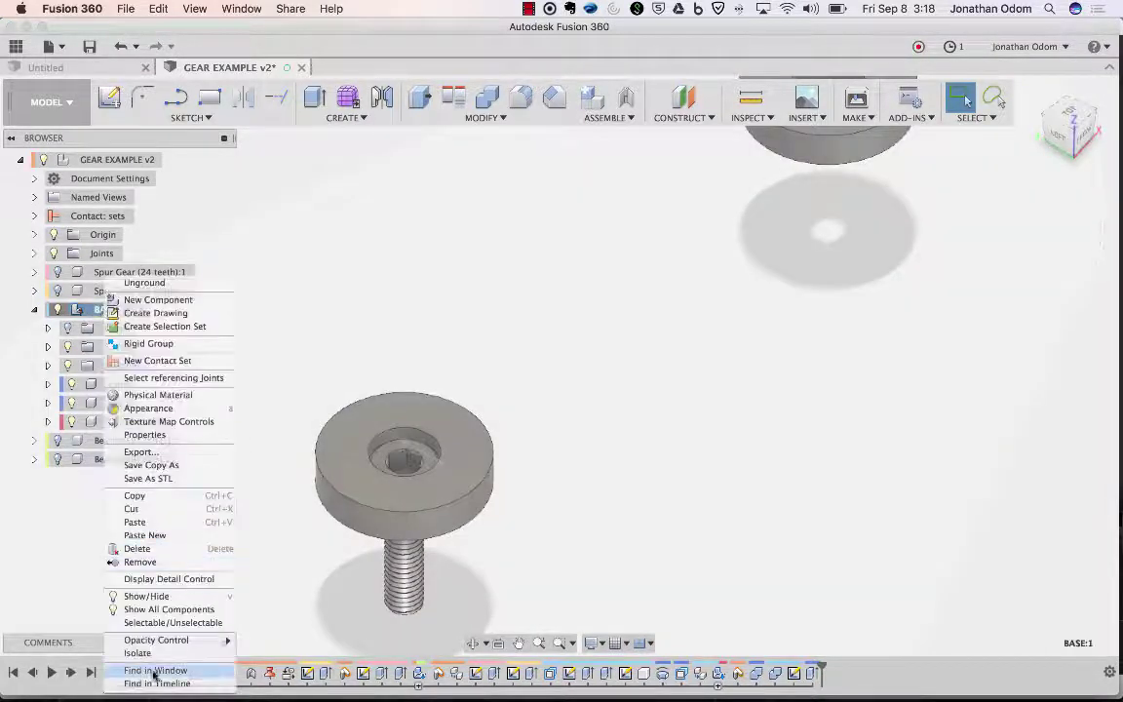
click(153, 672)
click(113, 401)
right_click(113, 399)
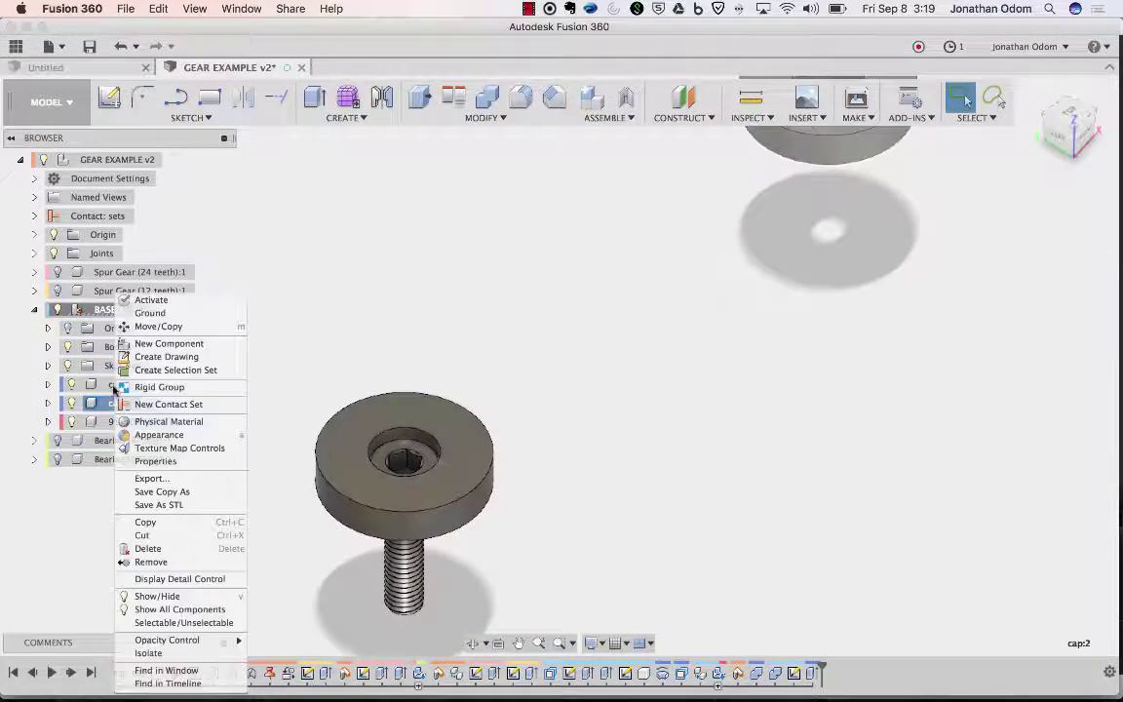
click(113, 386)
right_click(110, 387)
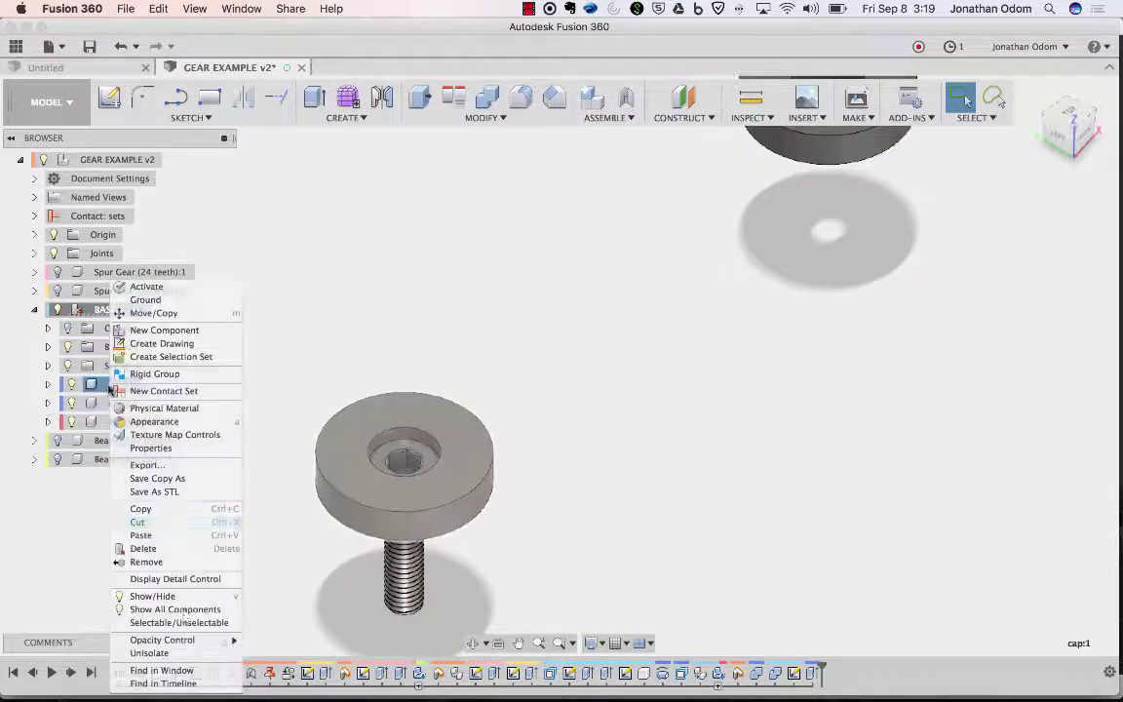
click(149, 653)
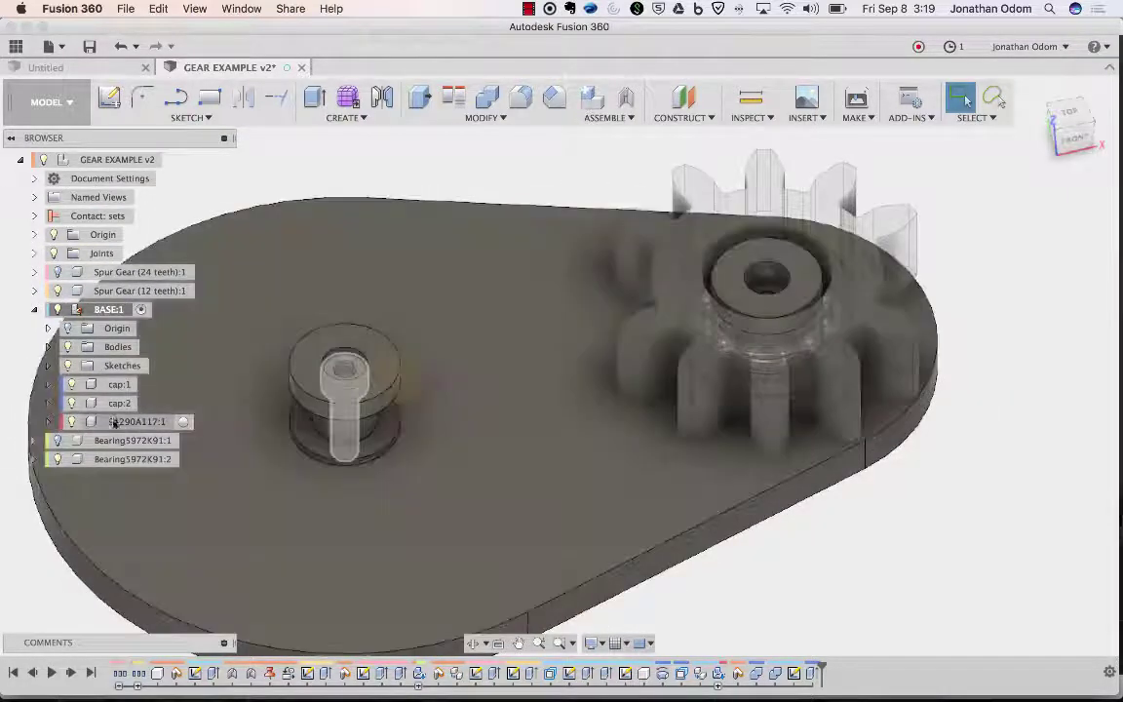
- Copy the screw component and move the copy point to point from the base's large rounded end to its small one
click(114, 421)
key(super+c)
key(super+v)
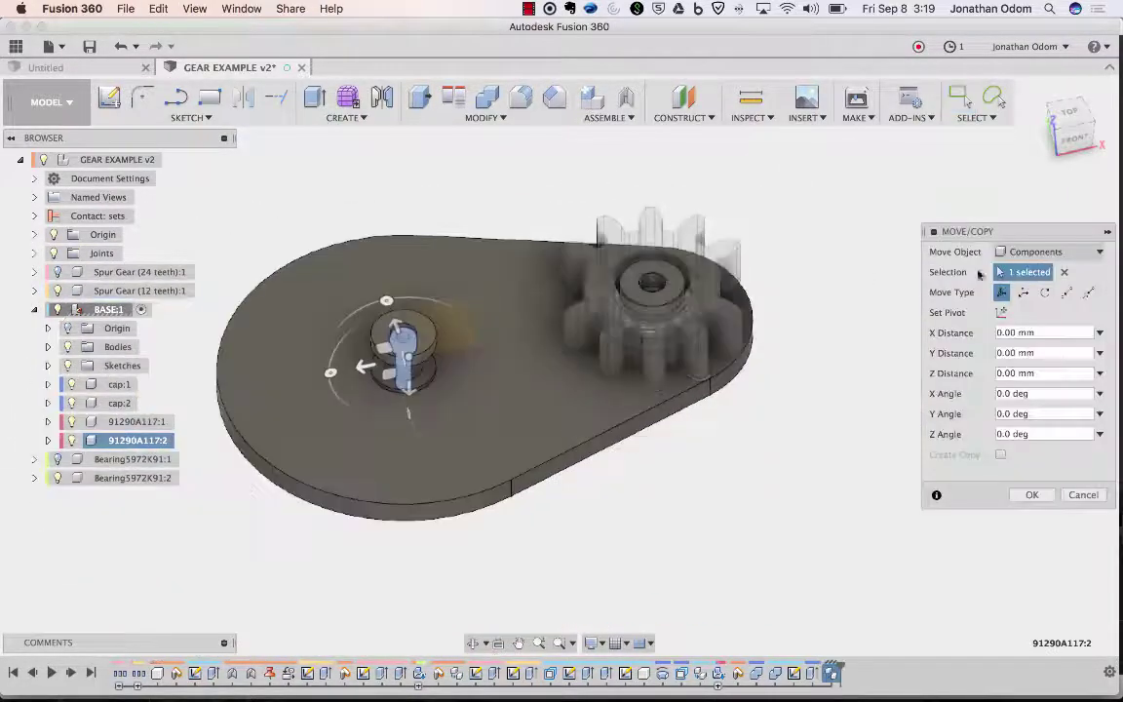
click(1067, 296)
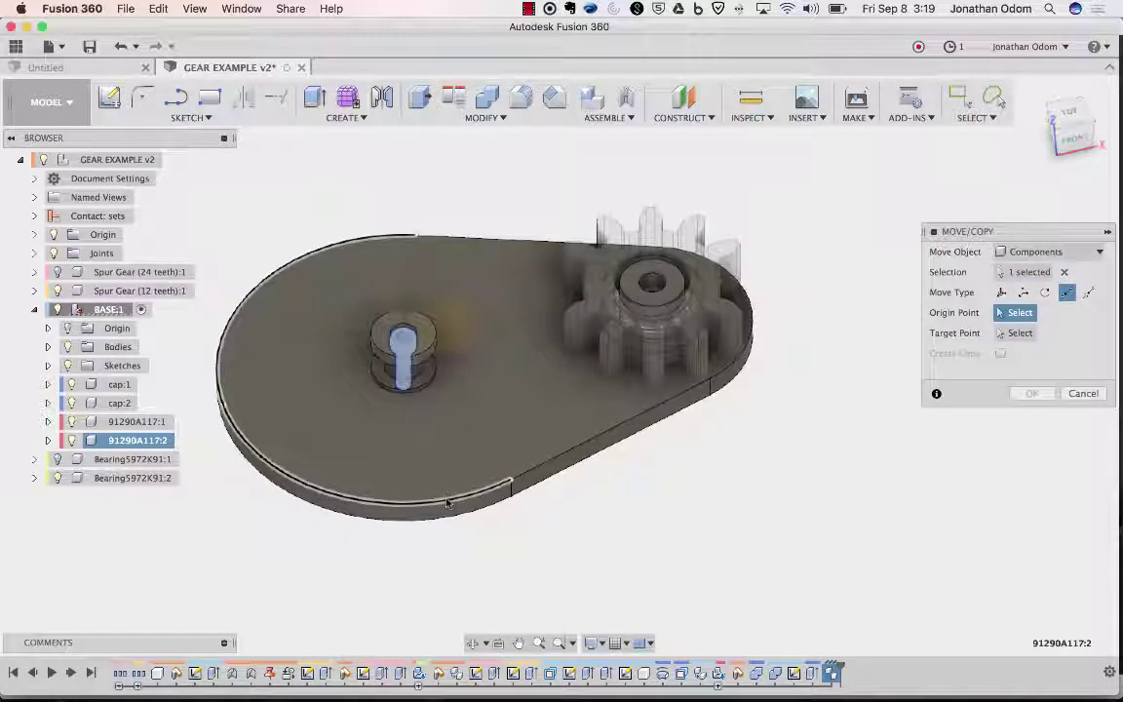
click(735, 361)
click(651, 282)
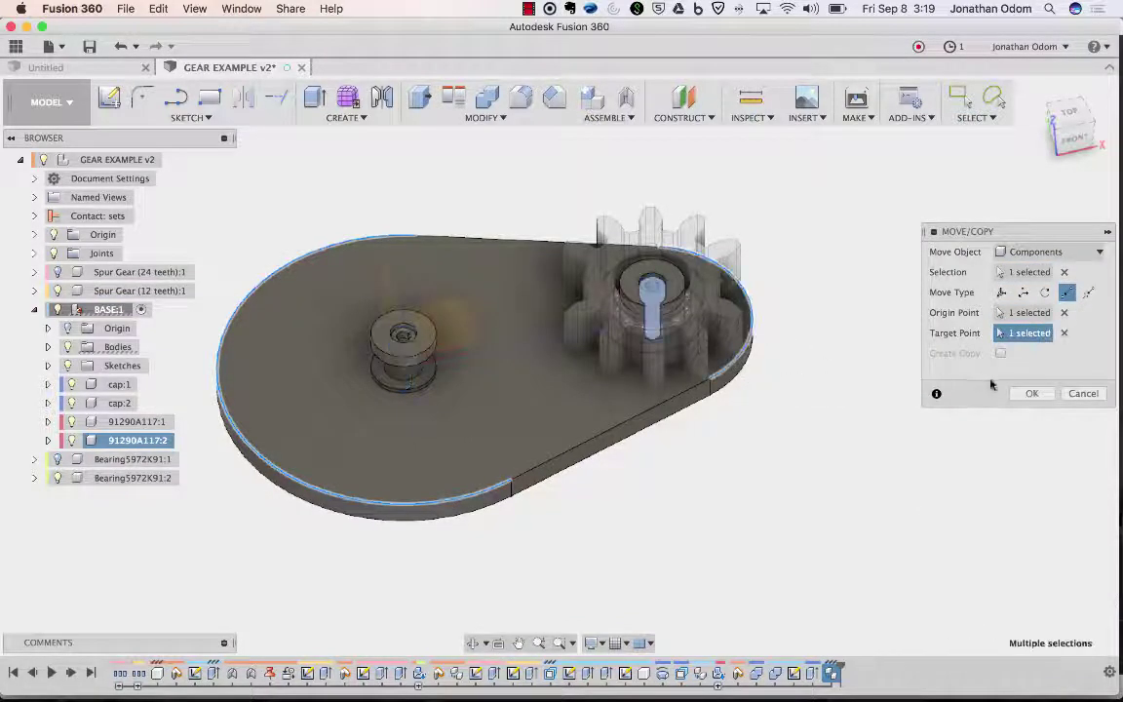
click(1032, 392)
- Cut the copied screw's body out of the base with Combine, keeping the tool body, and inspect the base from several sides
click(486, 99)
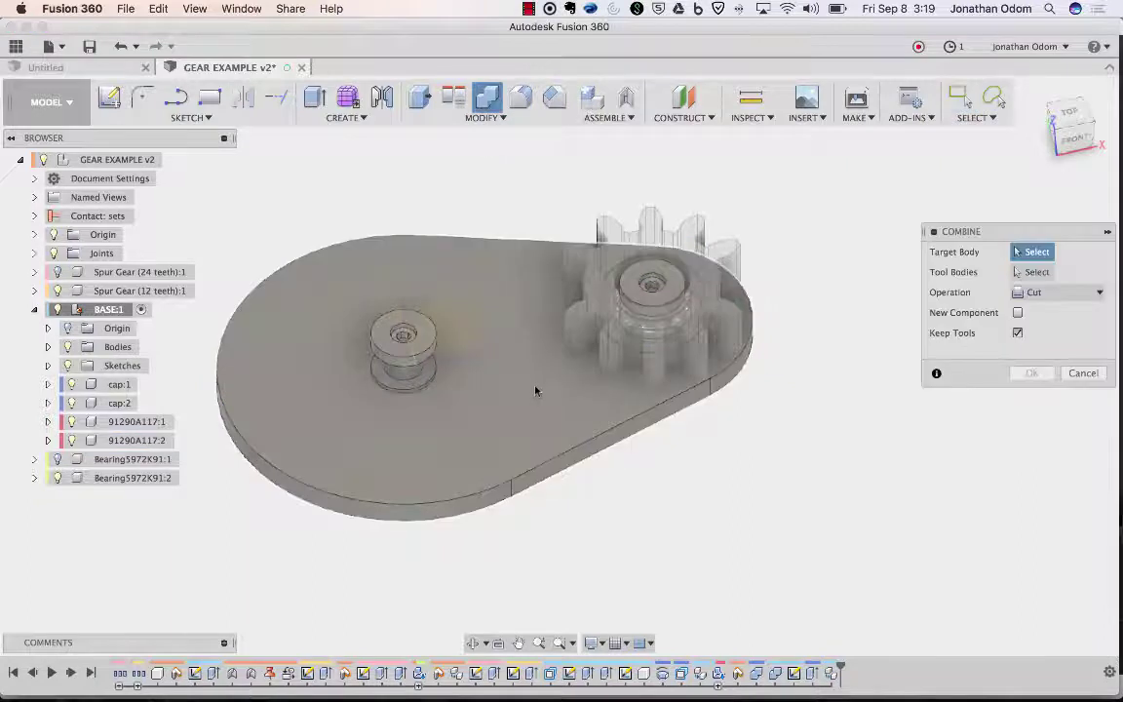
click(481, 347)
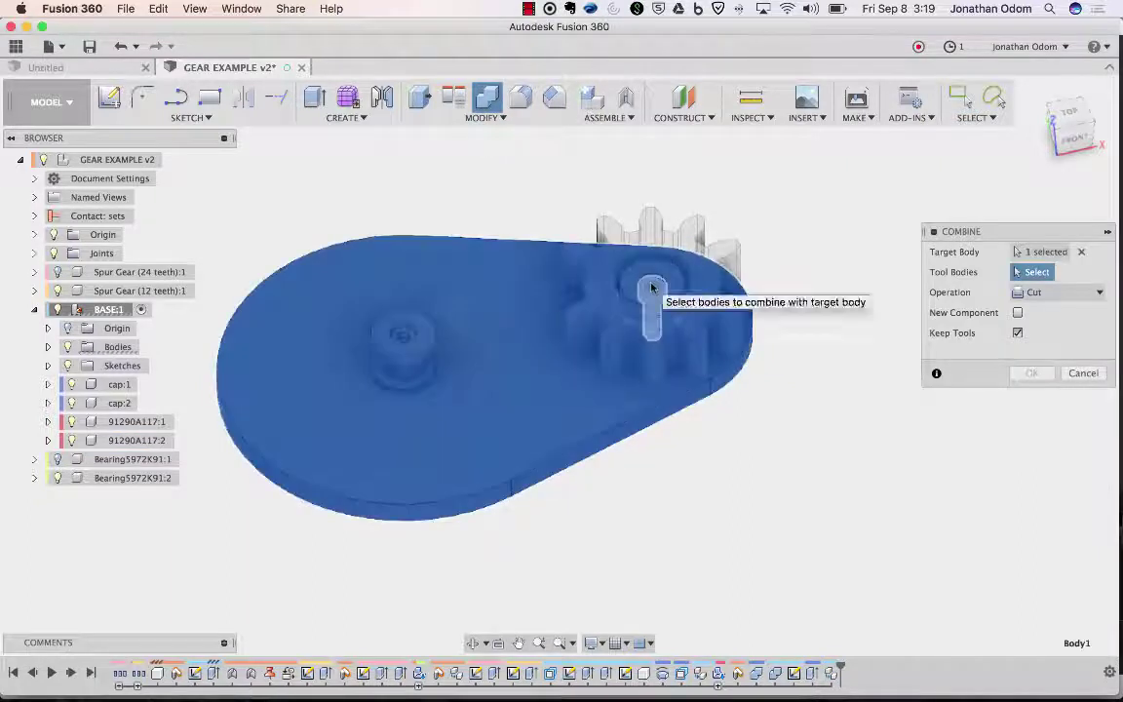
click(651, 286)
key(Return)
shift+scroll(767, 296, down, 10)
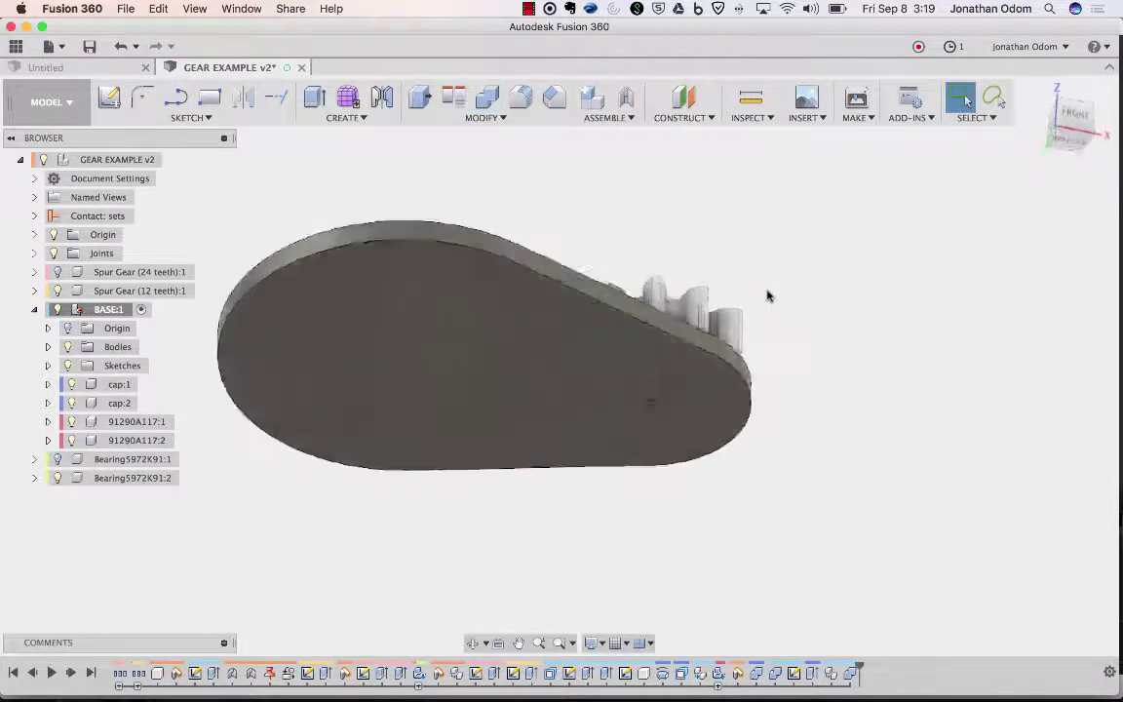
shift+scroll(767, 295, up, 10)
scroll(767, 295, up, 5)
shift+scroll(767, 296, up, 10)
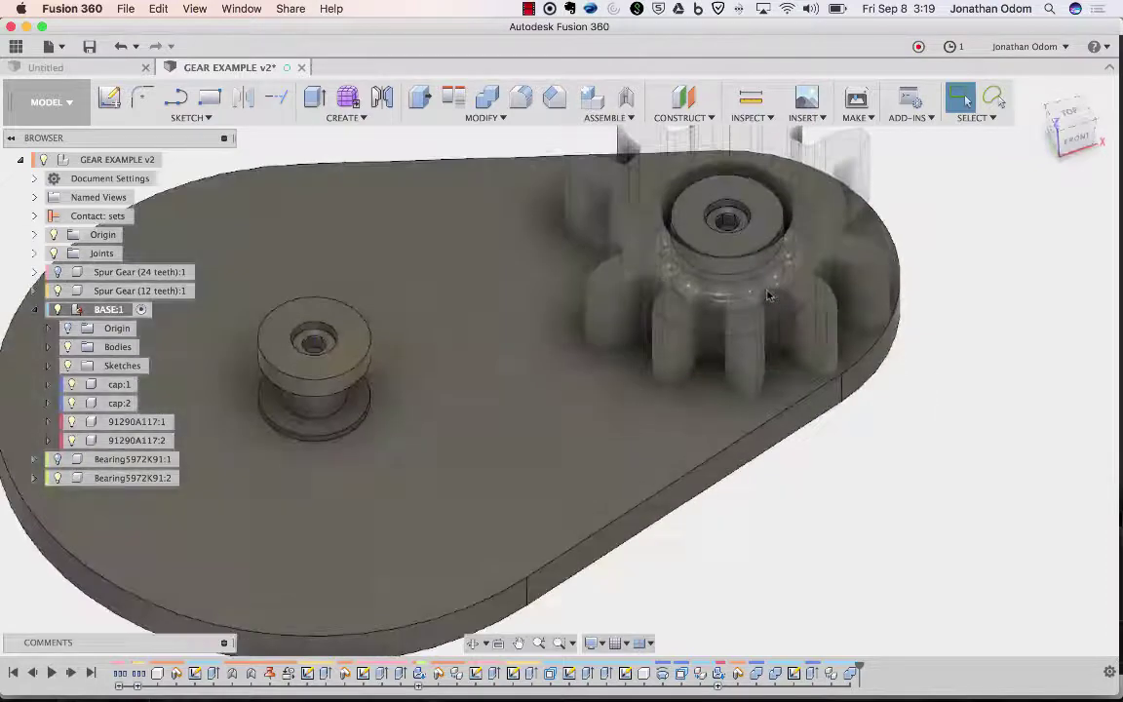
scroll(767, 296, down, 5)
shift+scroll(849, 319, down, 8)
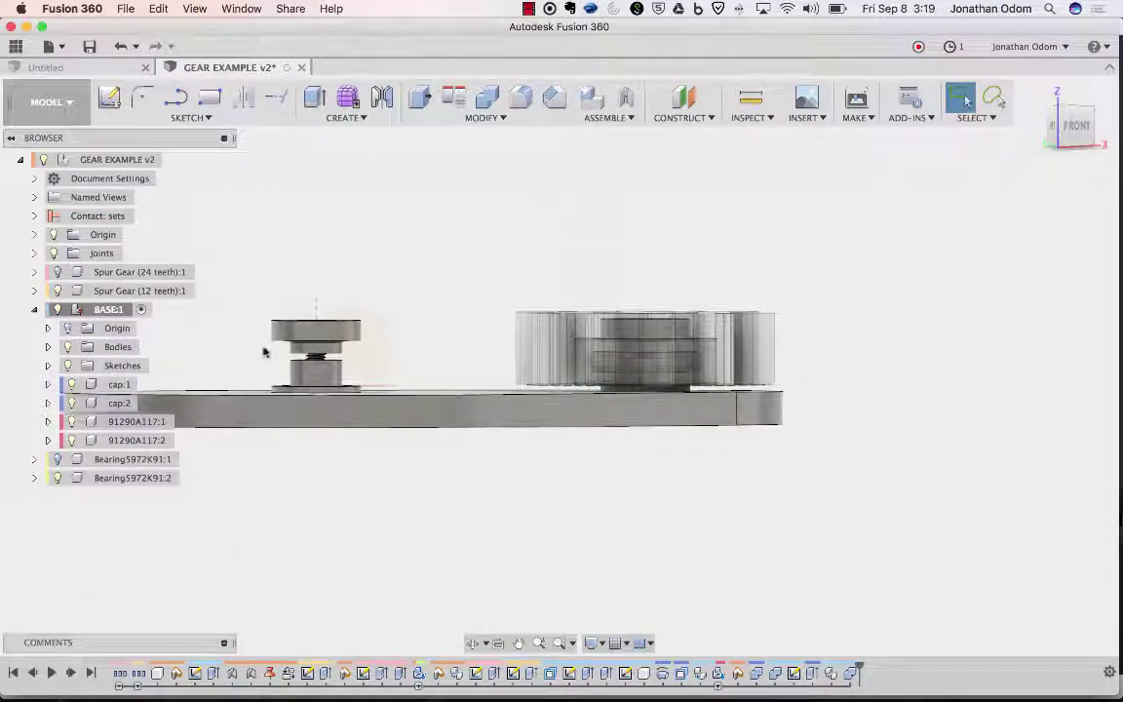
shift+scroll(585, 283, up, 8)
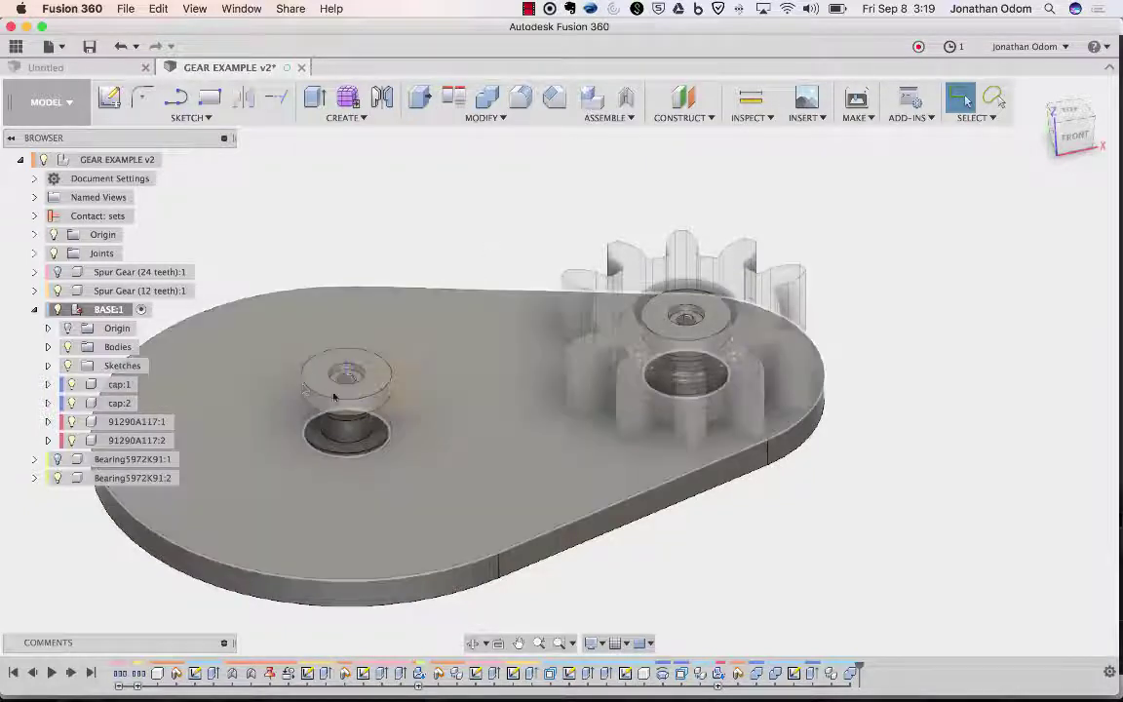
- Open the McMaster-Carr component catalog for insertion and browse through the nuts to the hex nuts
click(809, 118)
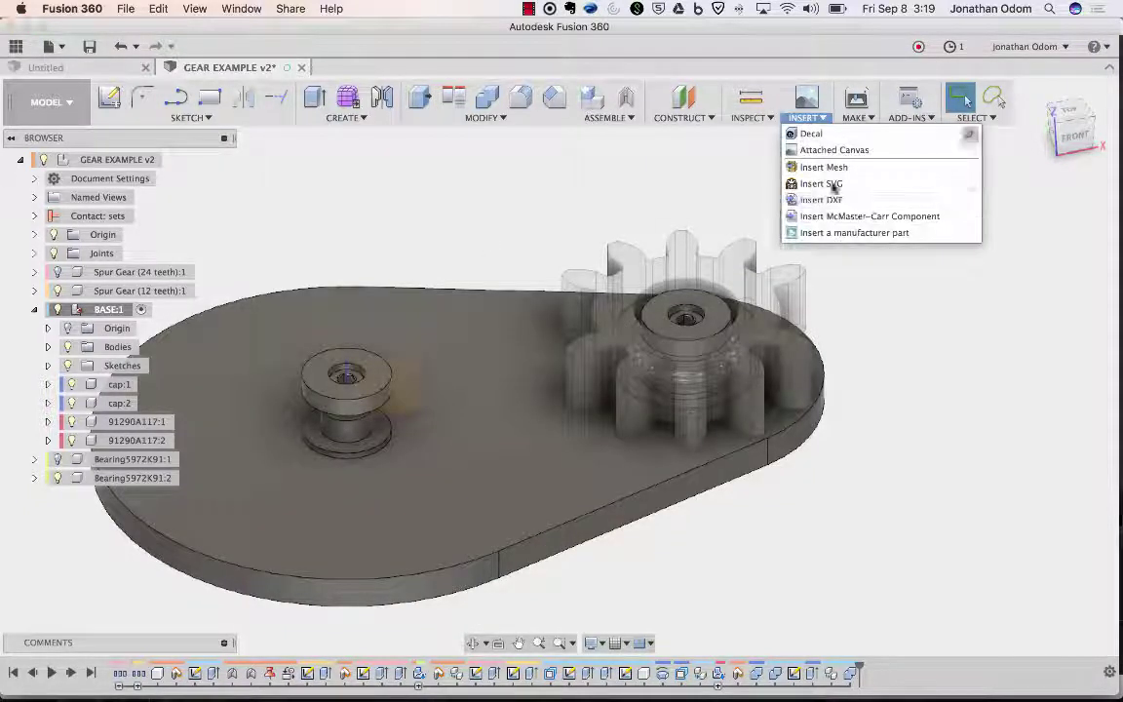
click(797, 215)
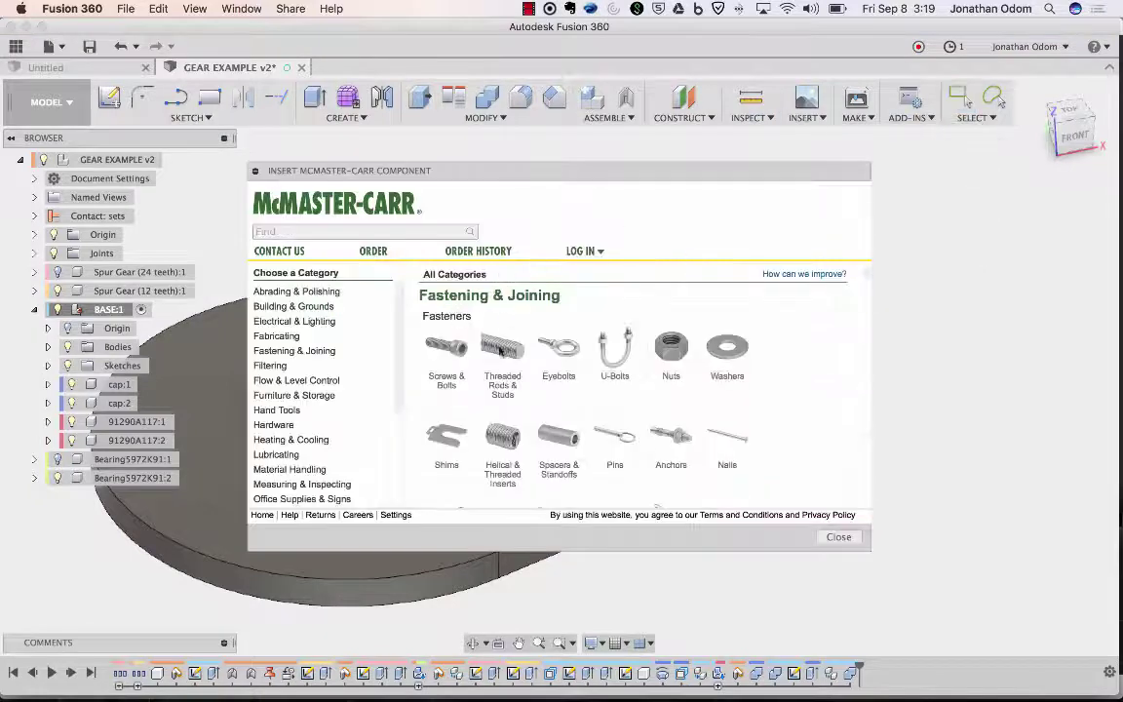
click(668, 348)
click(464, 351)
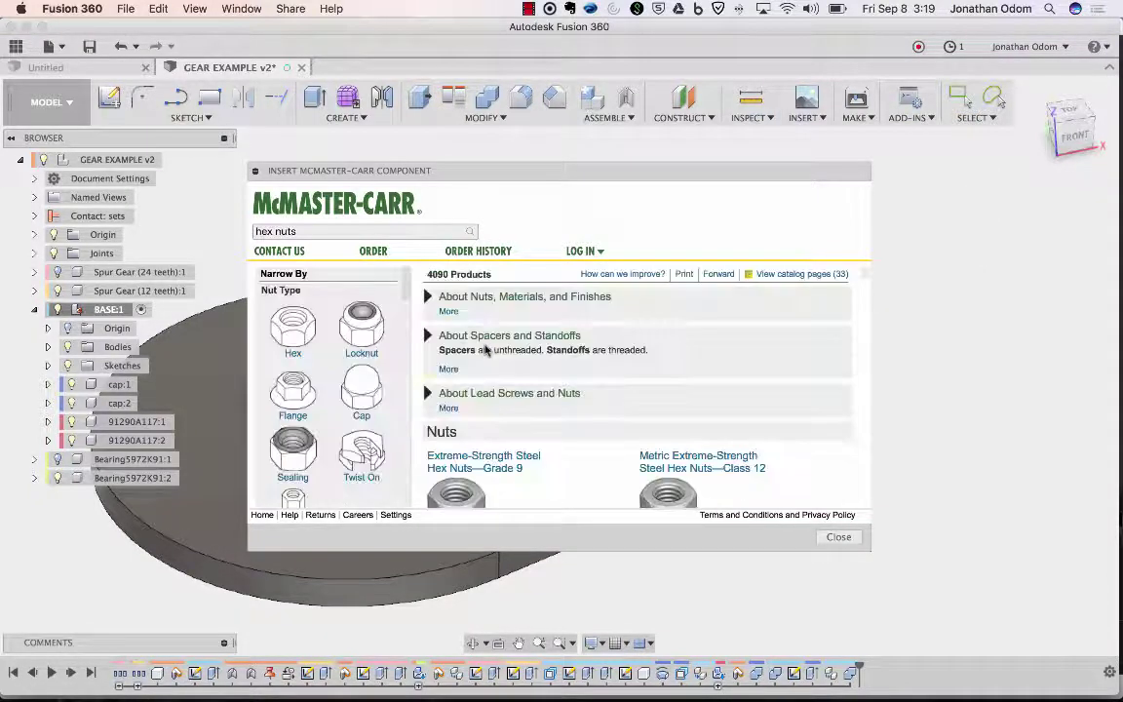
- Browse the hex nut listings and view the Extreme-Strength Steel Hex Nuts—Grade 9 products
scroll(512, 343, down, 4)
scroll(514, 343, up, 3)
scroll(513, 343, down, 1)
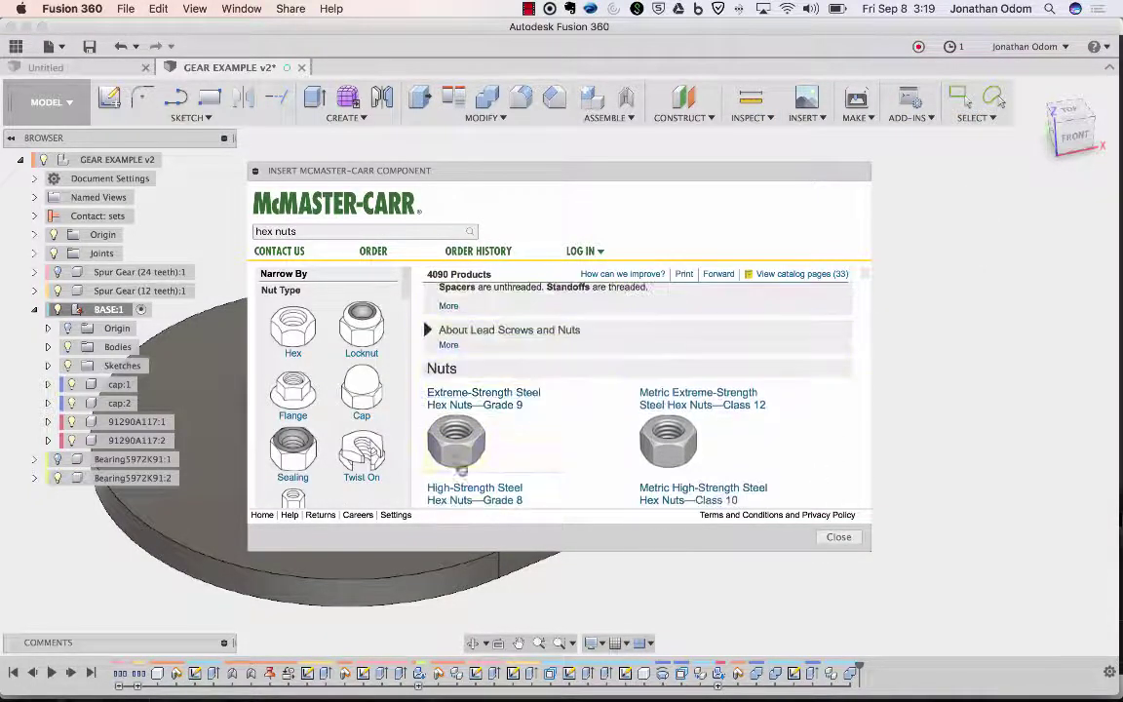
click(461, 425)
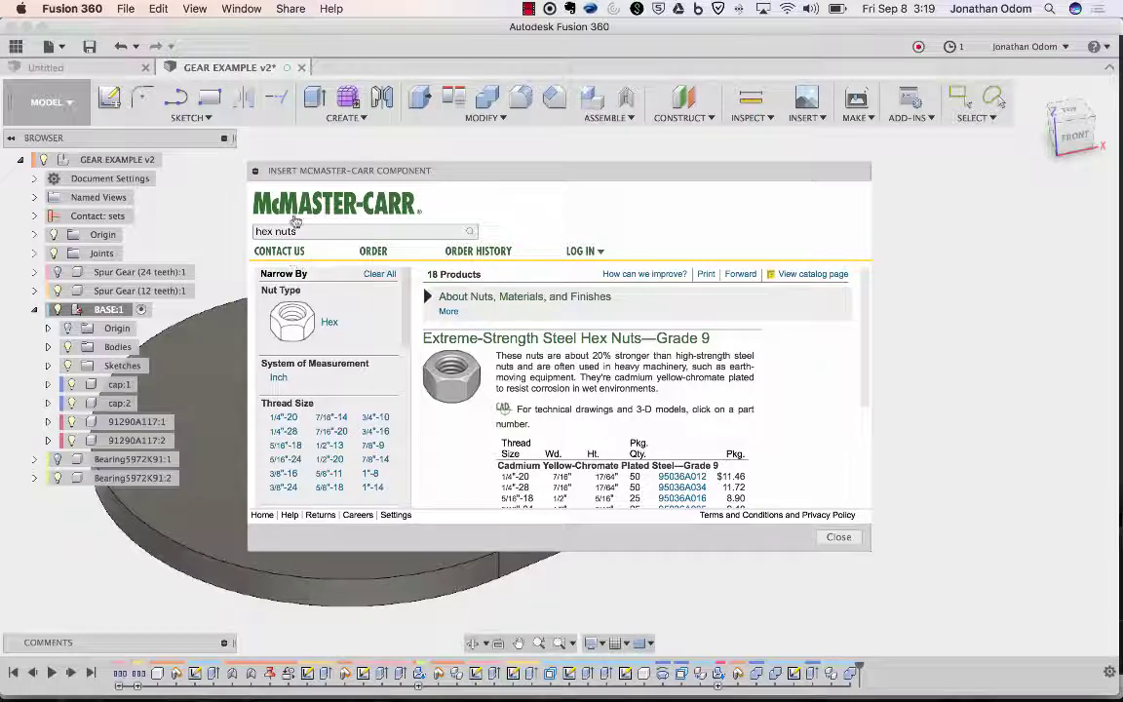
- Search the McMaster-Carr catalog for "nuts" and open the Hex Nuts category
click(283, 204)
text(nuts)
key(Return)
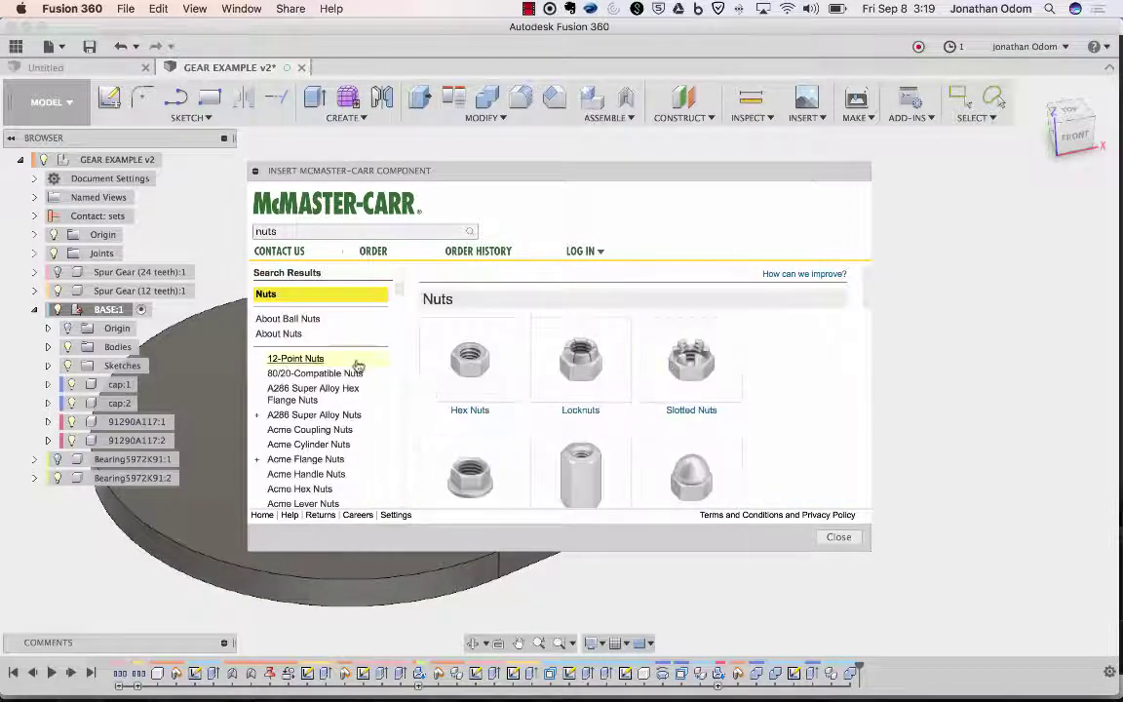
scroll(318, 336, down, 5)
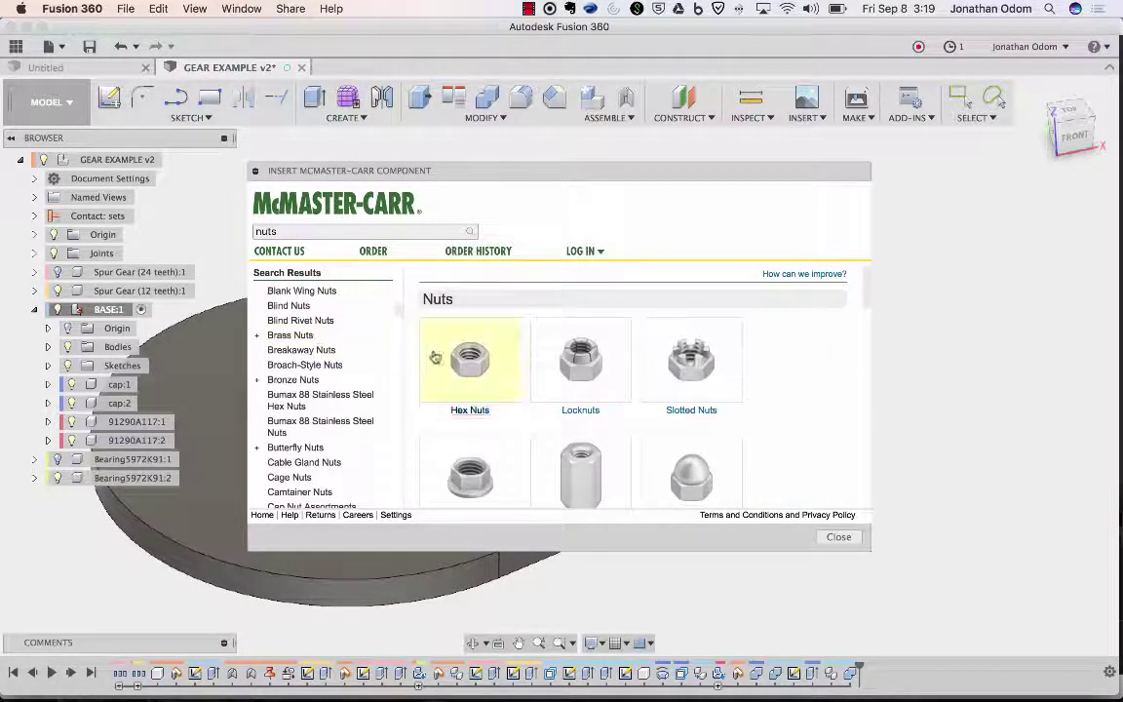
click(451, 356)
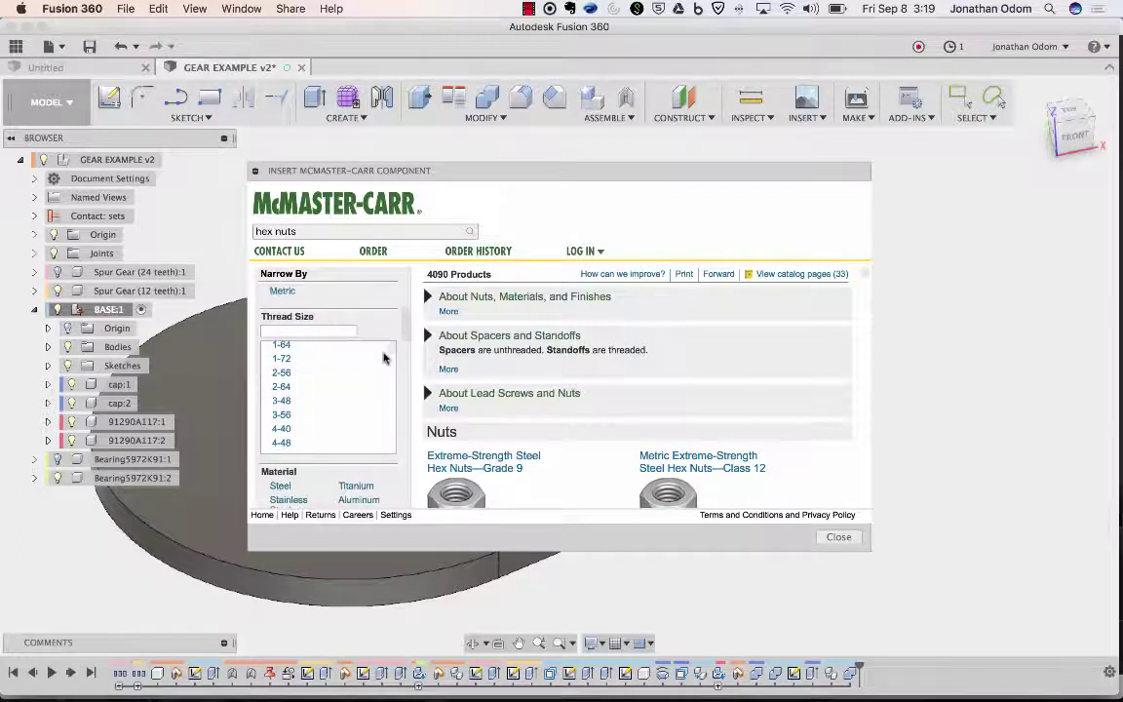
- Narrow the hex nut results to the metric system with thread size M3
scroll(383, 358, up, 4)
click(284, 349)
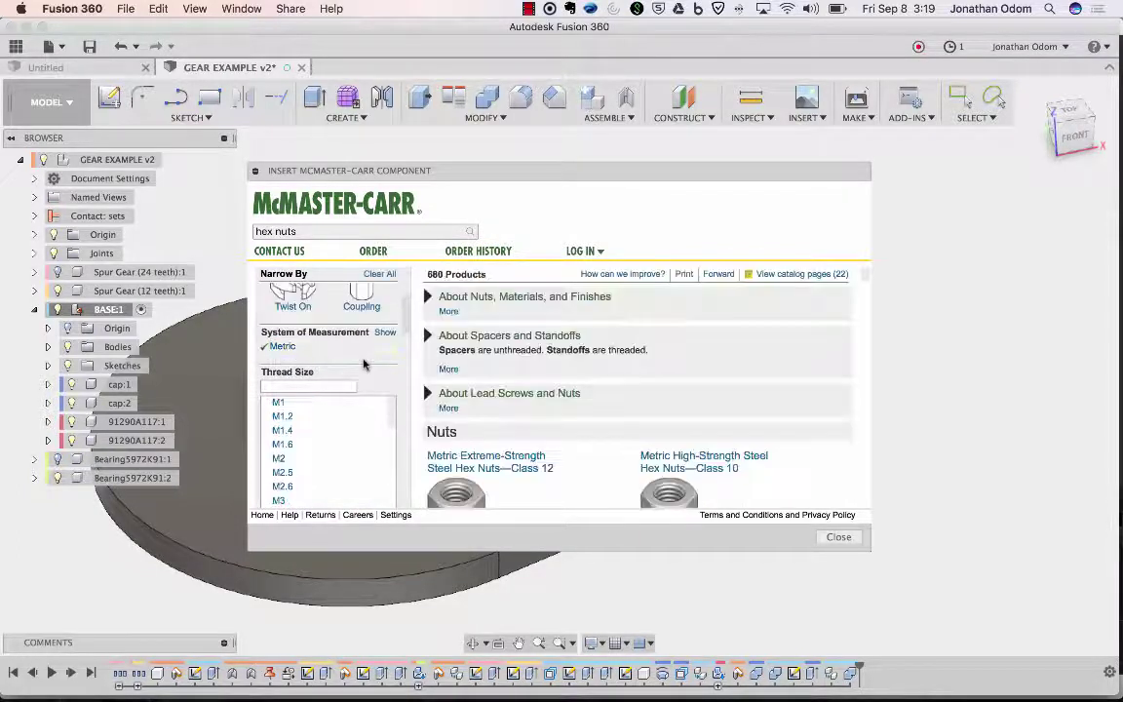
scroll(363, 364, down, 1)
click(282, 483)
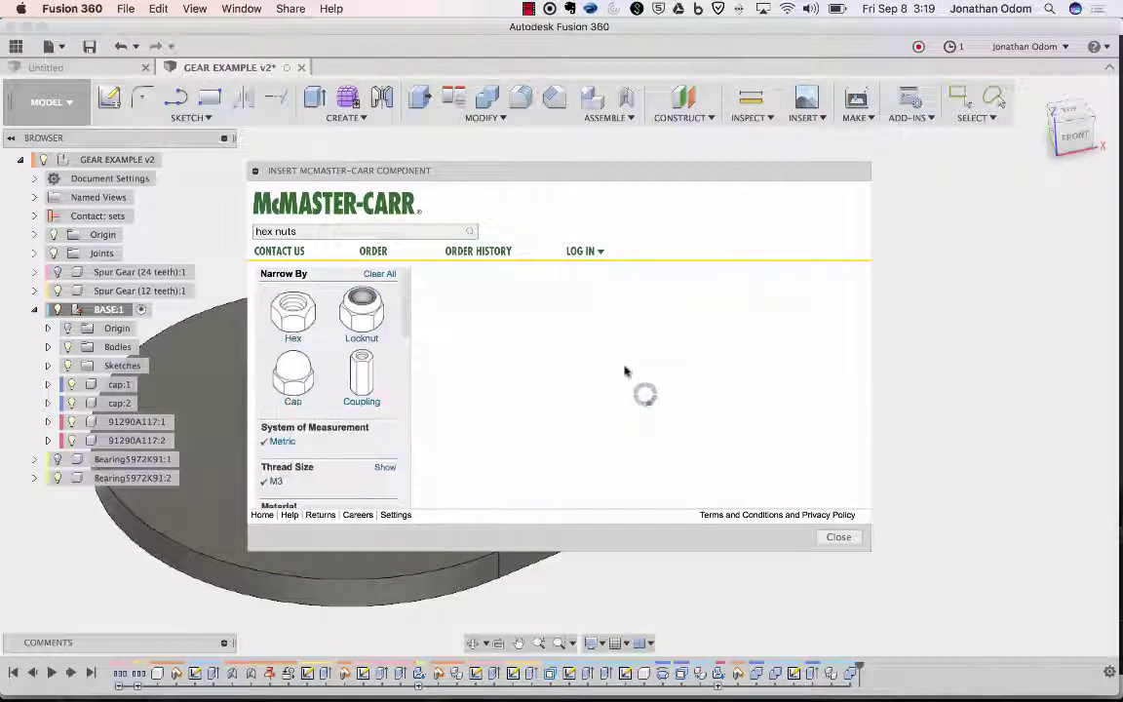
- Open the zinc yellow-chromate plated Class 10 hex nut 92497A200 and insert its 3-D STEP model
scroll(651, 410, down, 3)
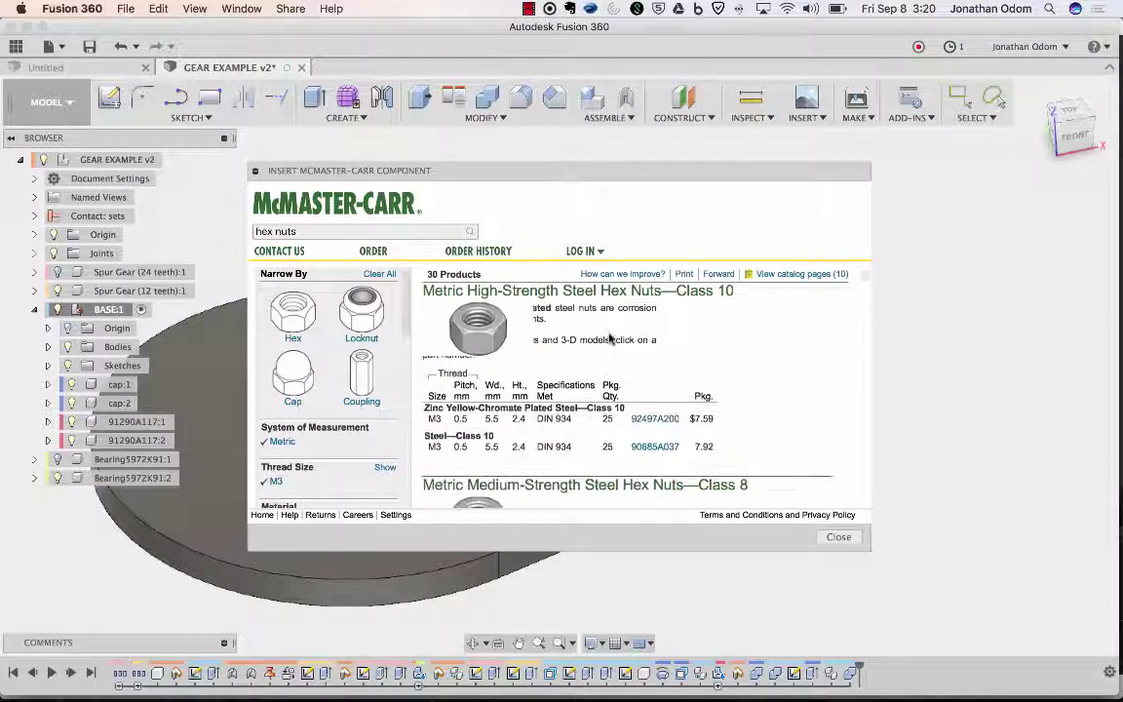
click(655, 410)
click(447, 438)
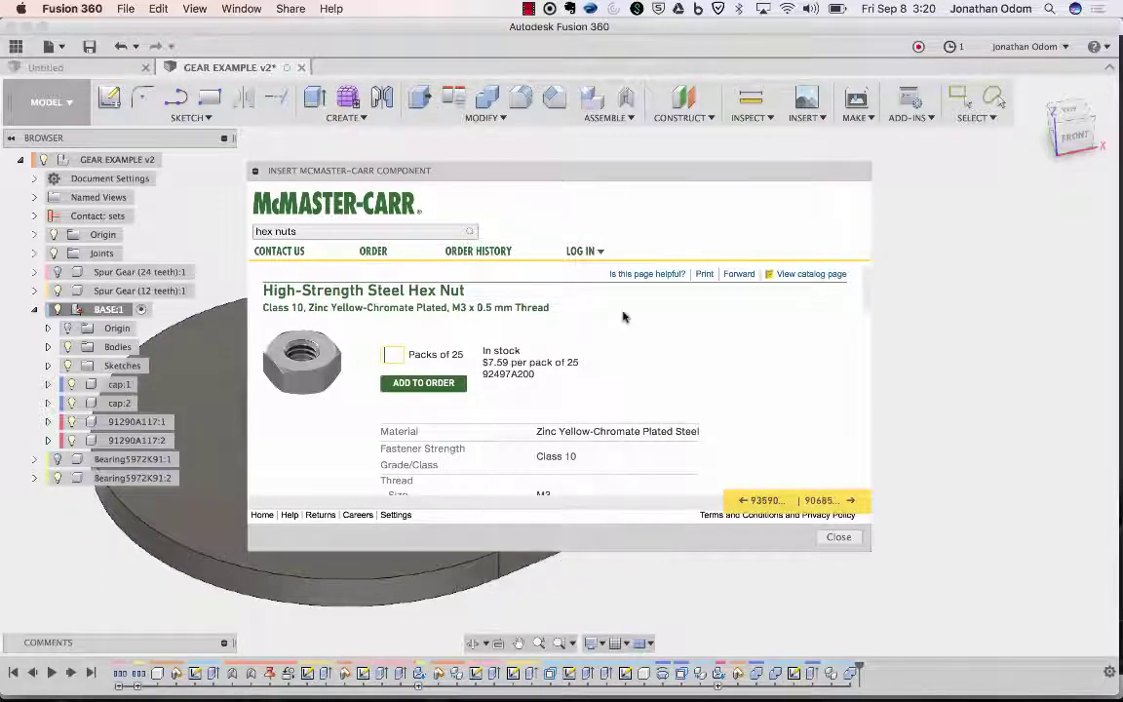
scroll(567, 421, down, 10)
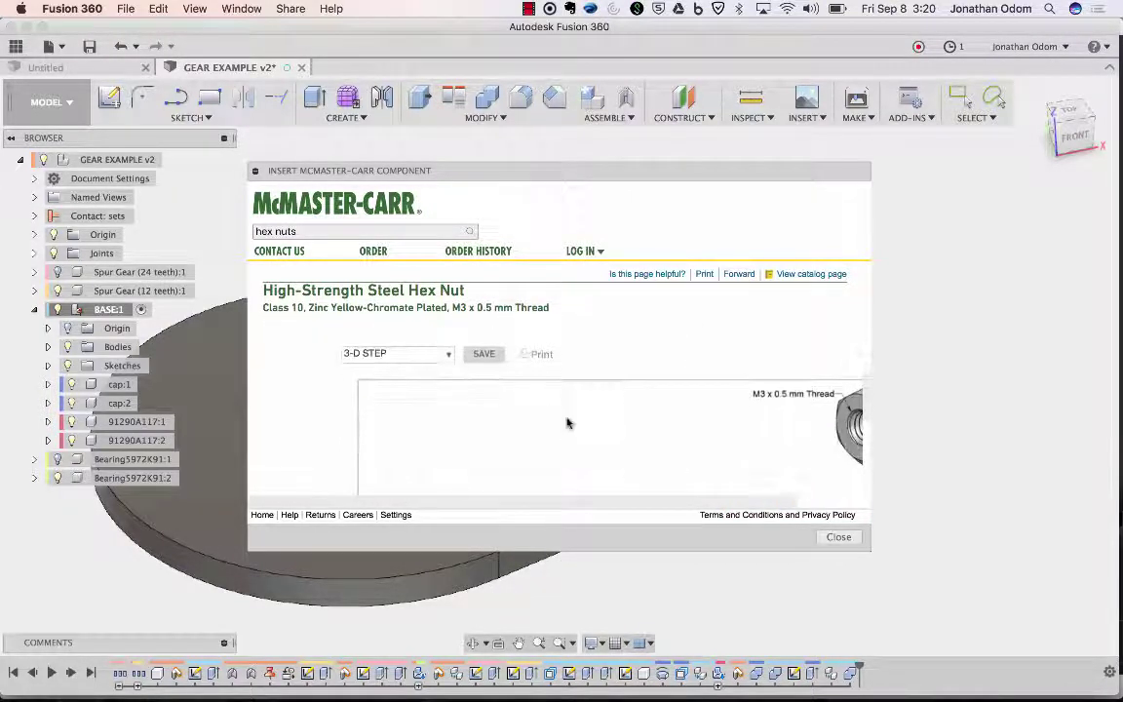
click(494, 360)
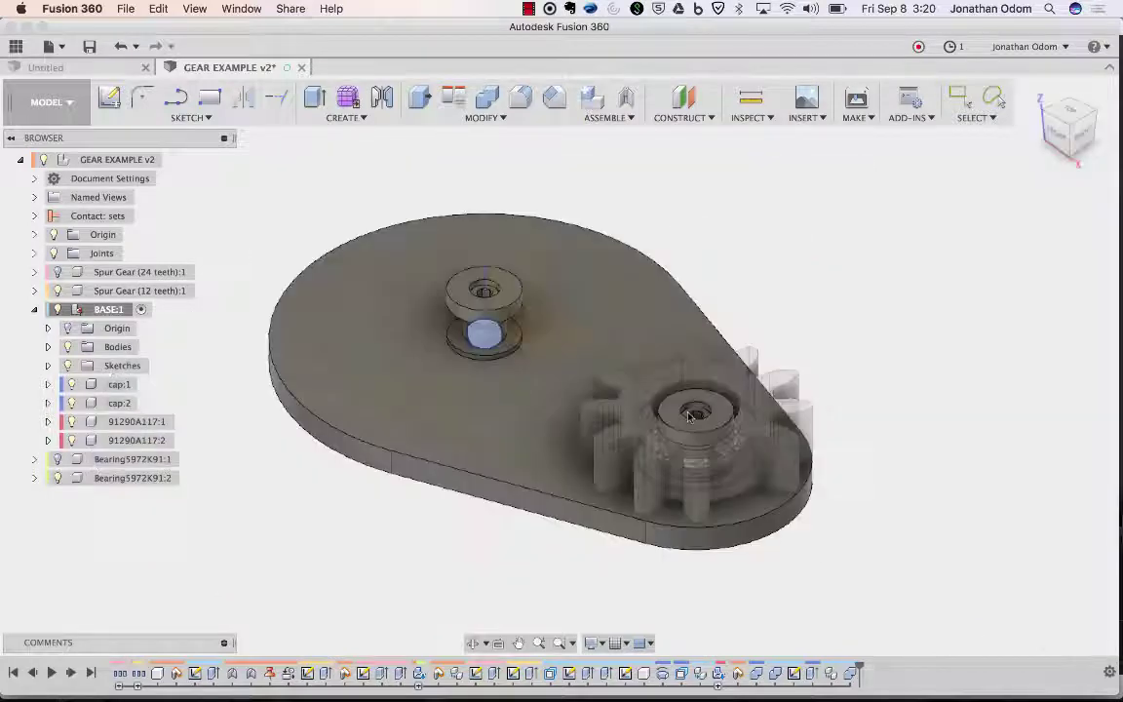
- Move the nut -25 mm in Z, and reposition it point to point so it sits flush in the base's underside at the large-end hole
drag(485, 292, 478, 395)
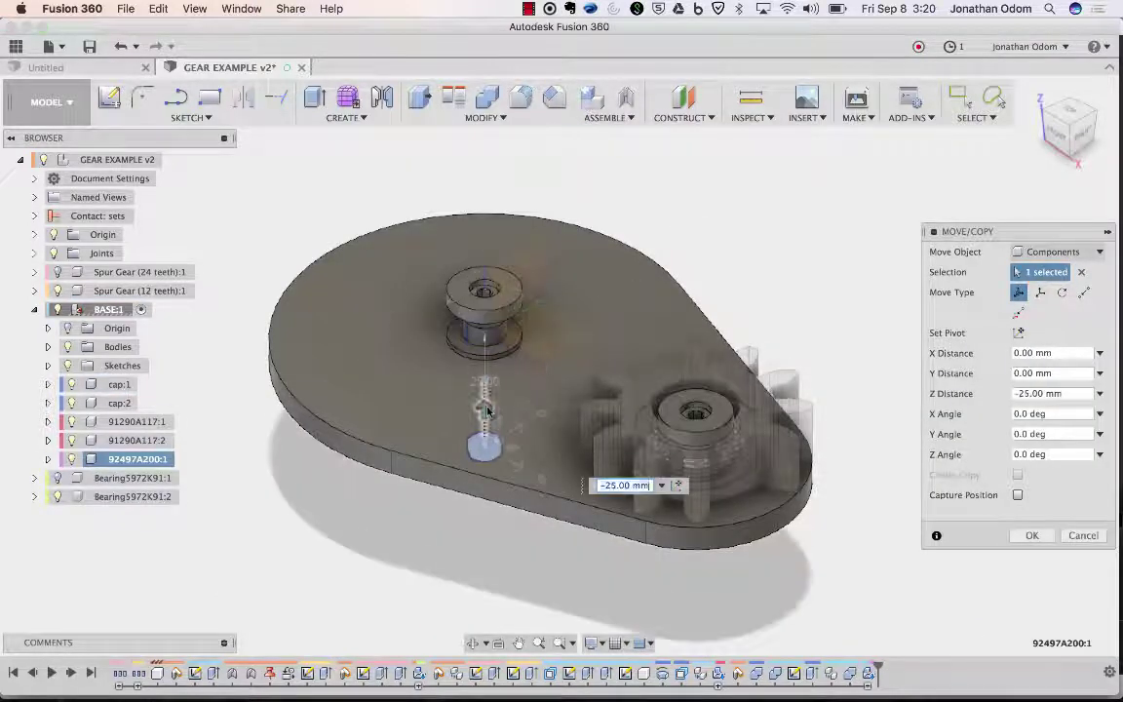
shift+middle_drag(478, 395, 489, 409)
click(1083, 293)
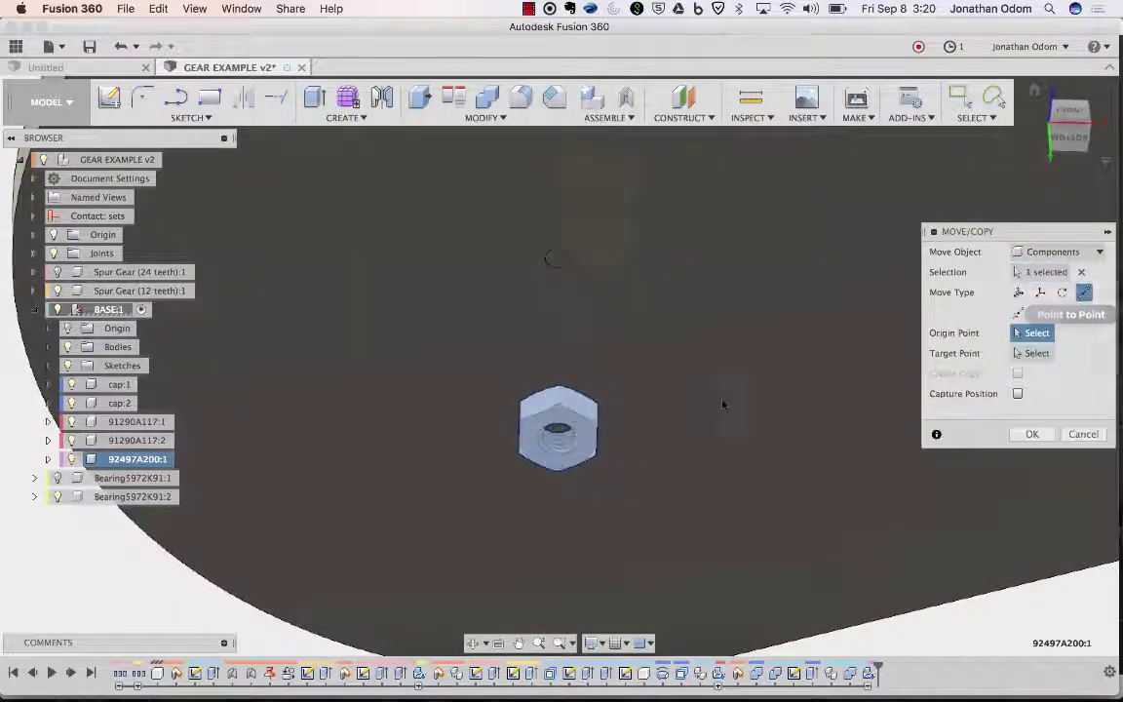
scroll(724, 404, up, 5)
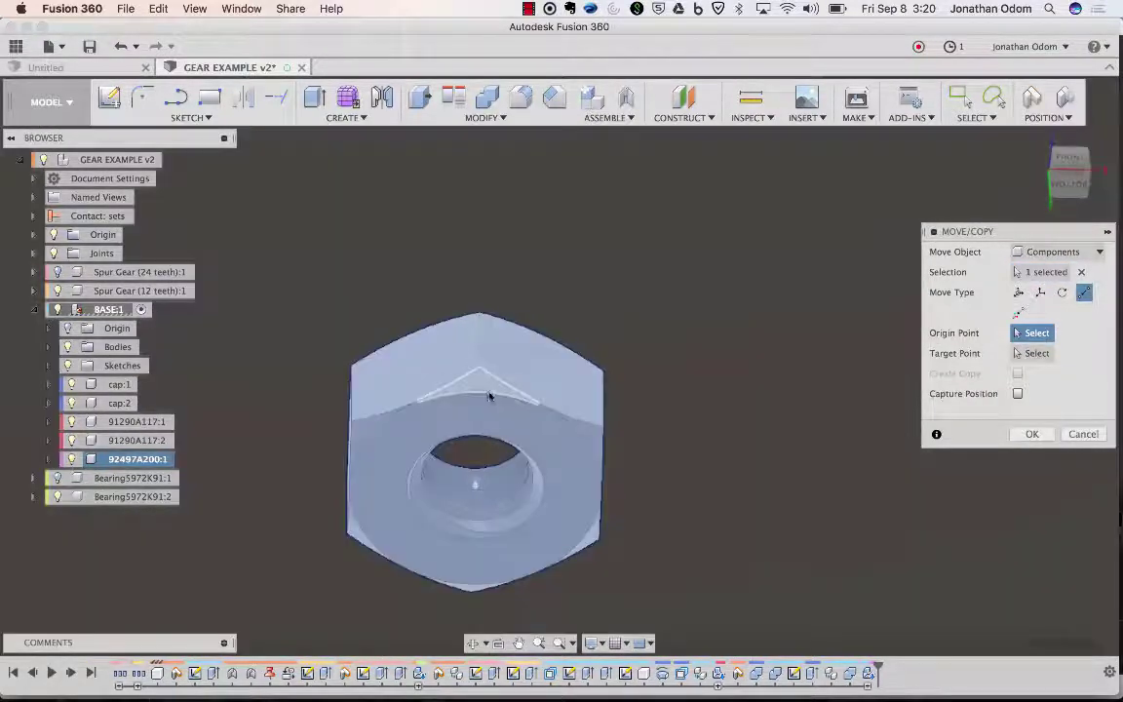
click(495, 397)
scroll(495, 396, down, 6)
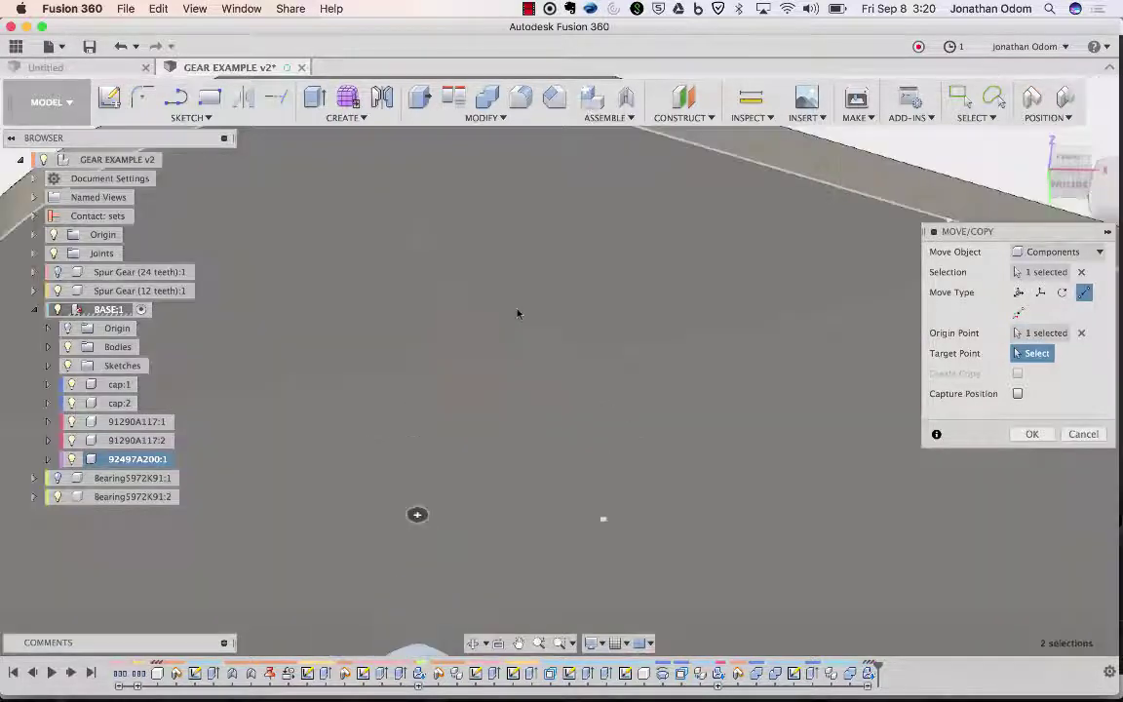
scroll(519, 307, down, 3)
click(526, 203)
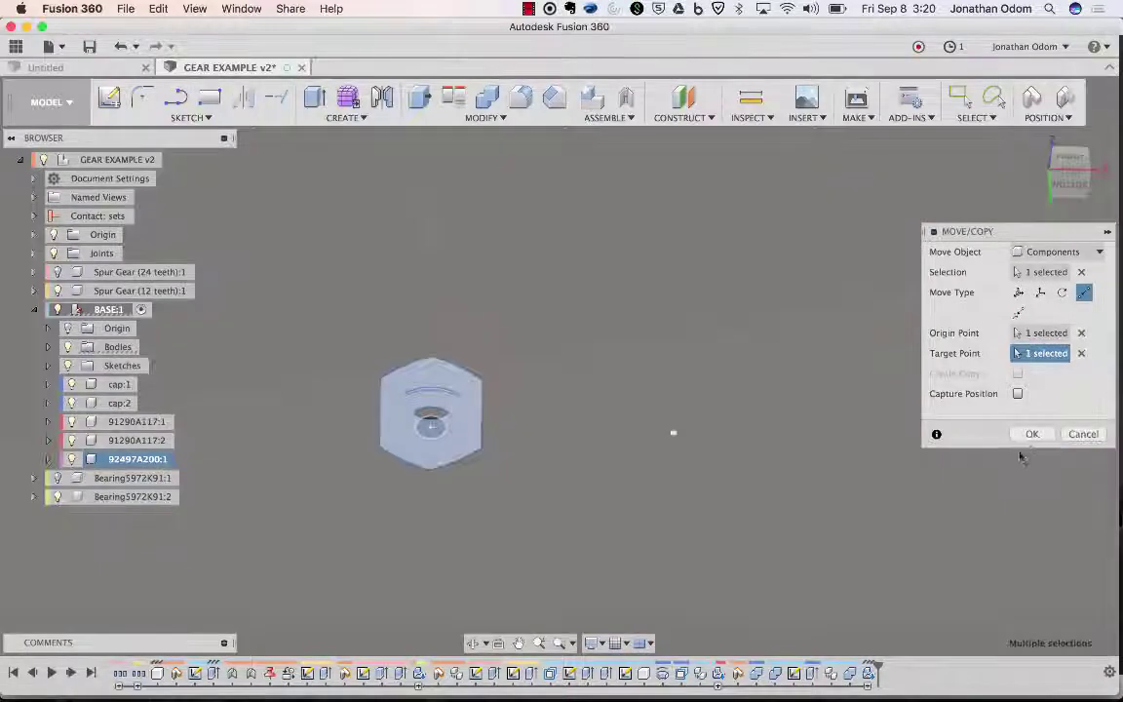
click(1031, 434)
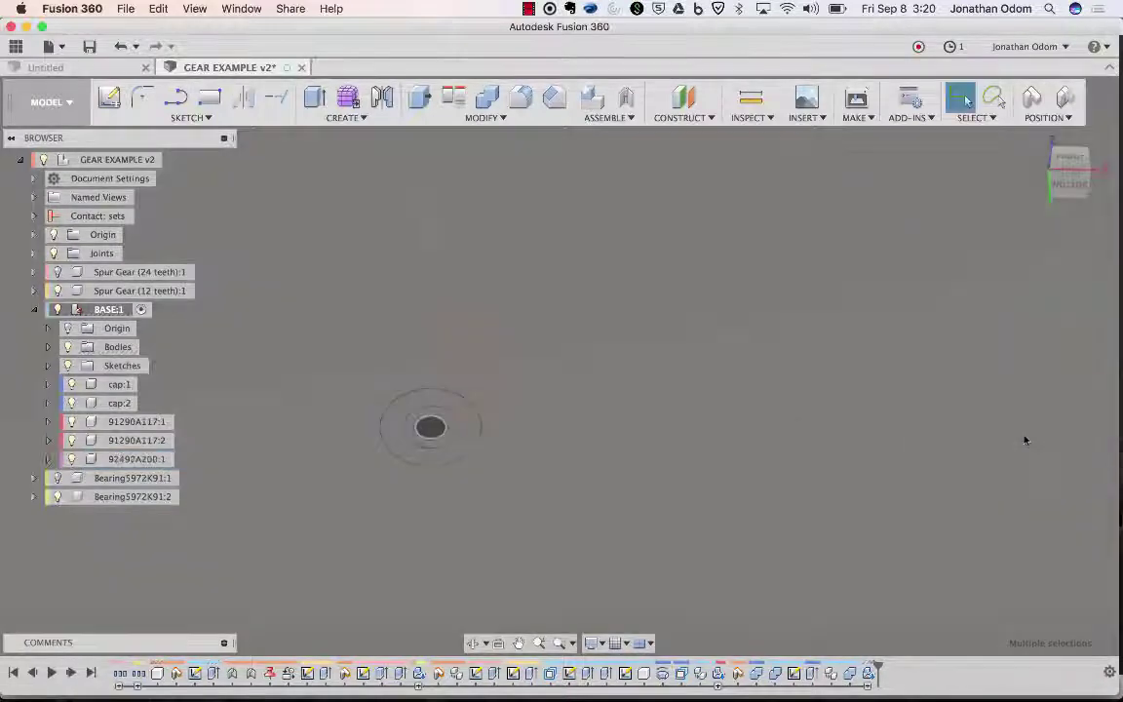
- Copy and paste the 92497A200 nut component, capturing the current position of the moved components
scroll(794, 421, down, 5)
scroll(409, 470, down, 2)
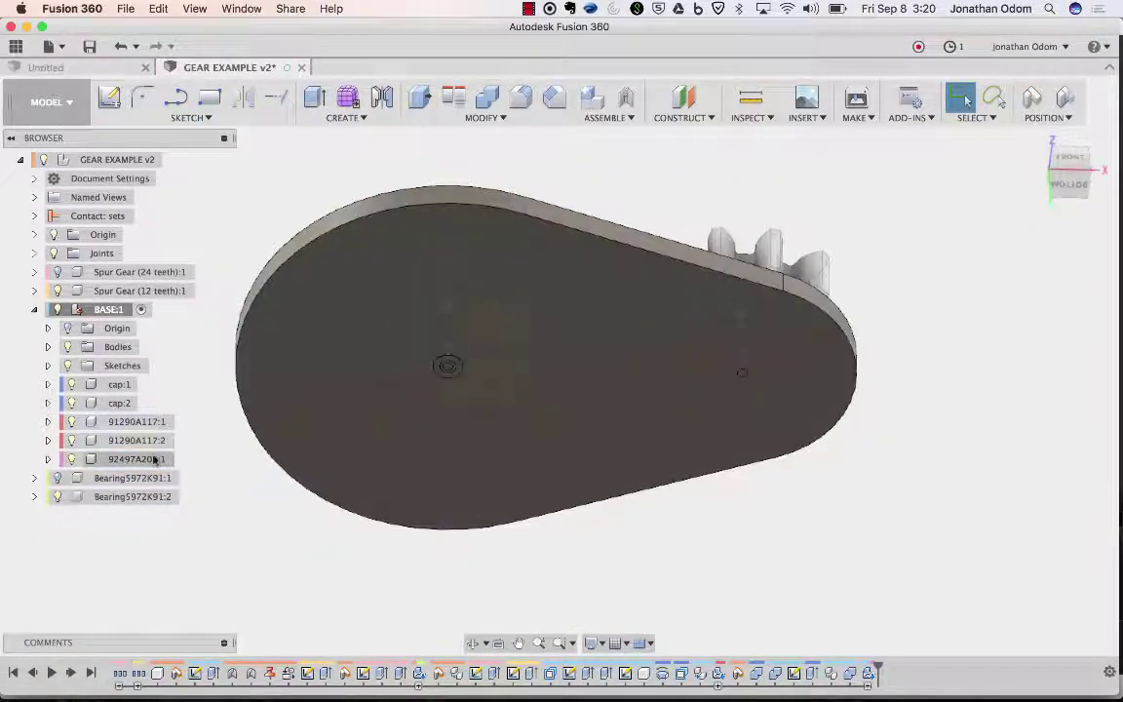
click(153, 459)
key(super+c)
key(super+v)
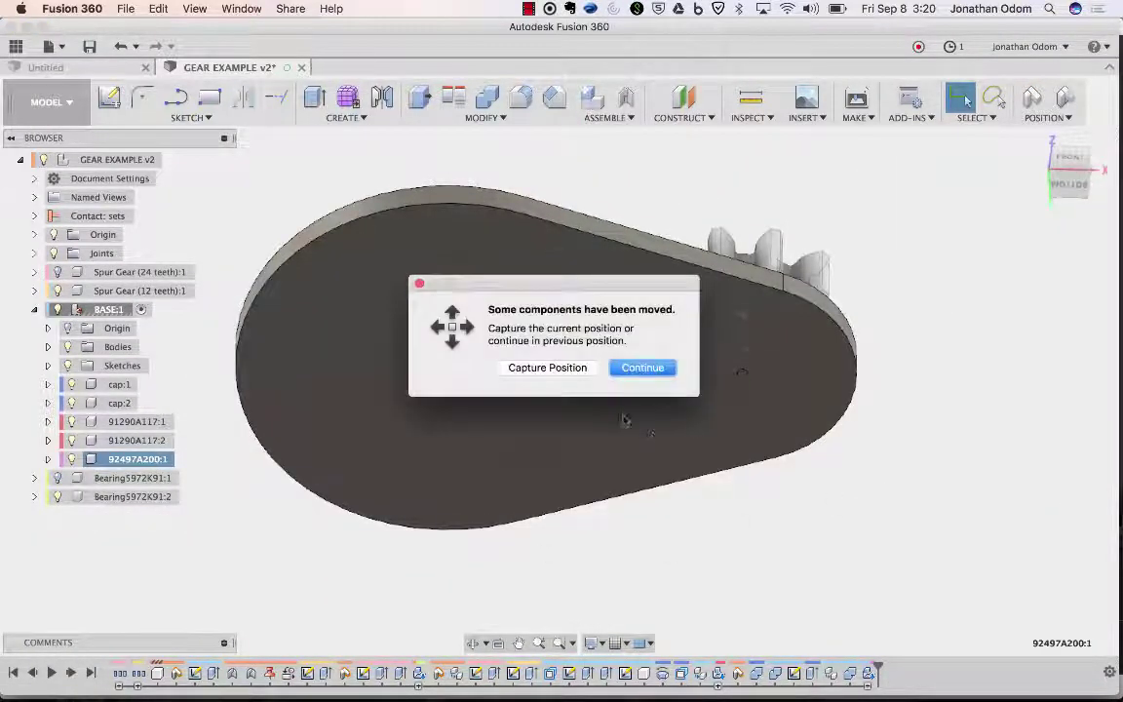
click(573, 375)
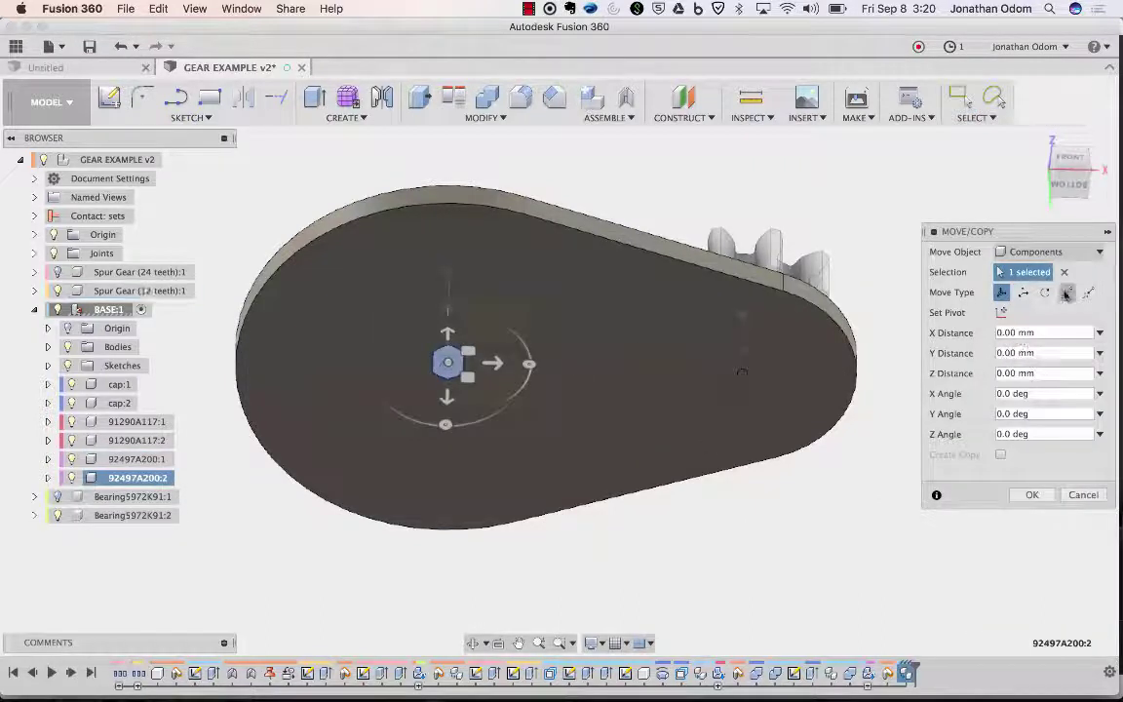
- Move the pasted nut point to point from the base's large bottom arc to its small-end arc and check it from the side
click(1067, 293)
click(397, 211)
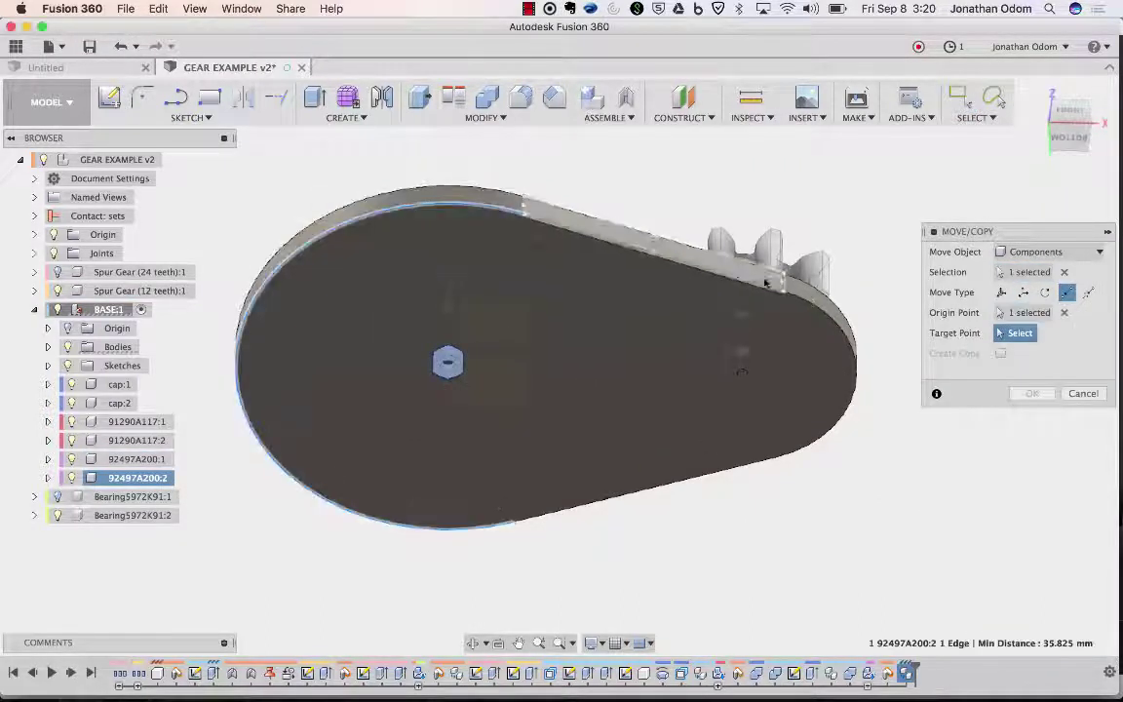
click(849, 351)
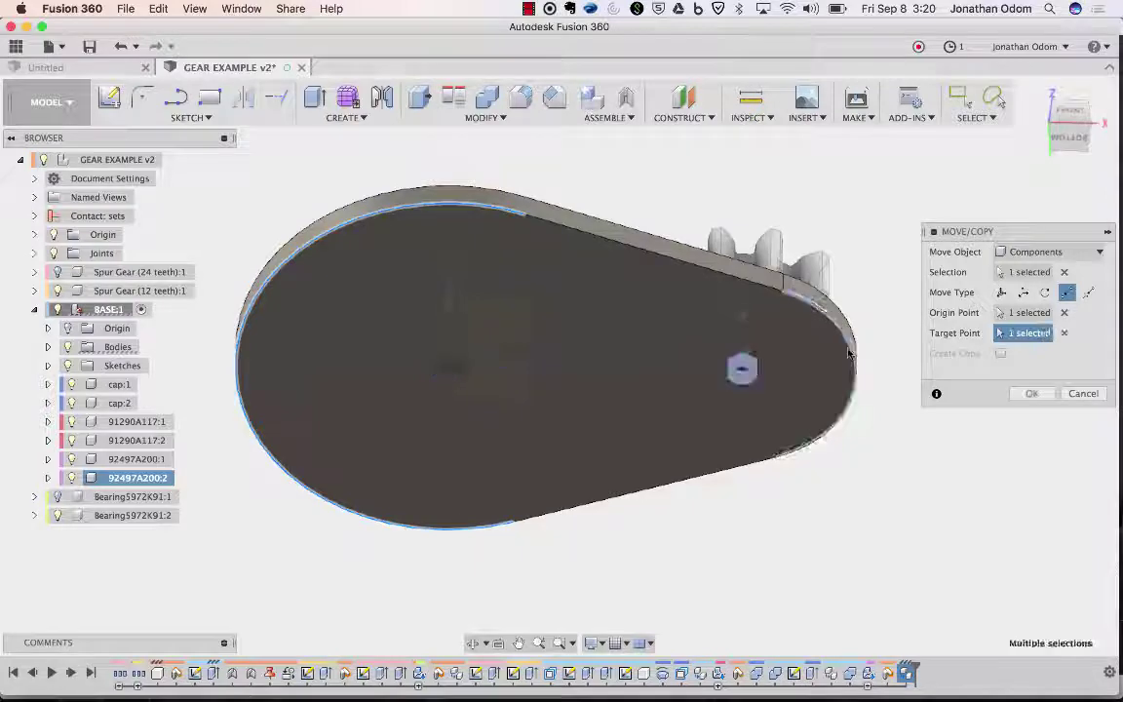
shift+scroll(863, 368, up, 10)
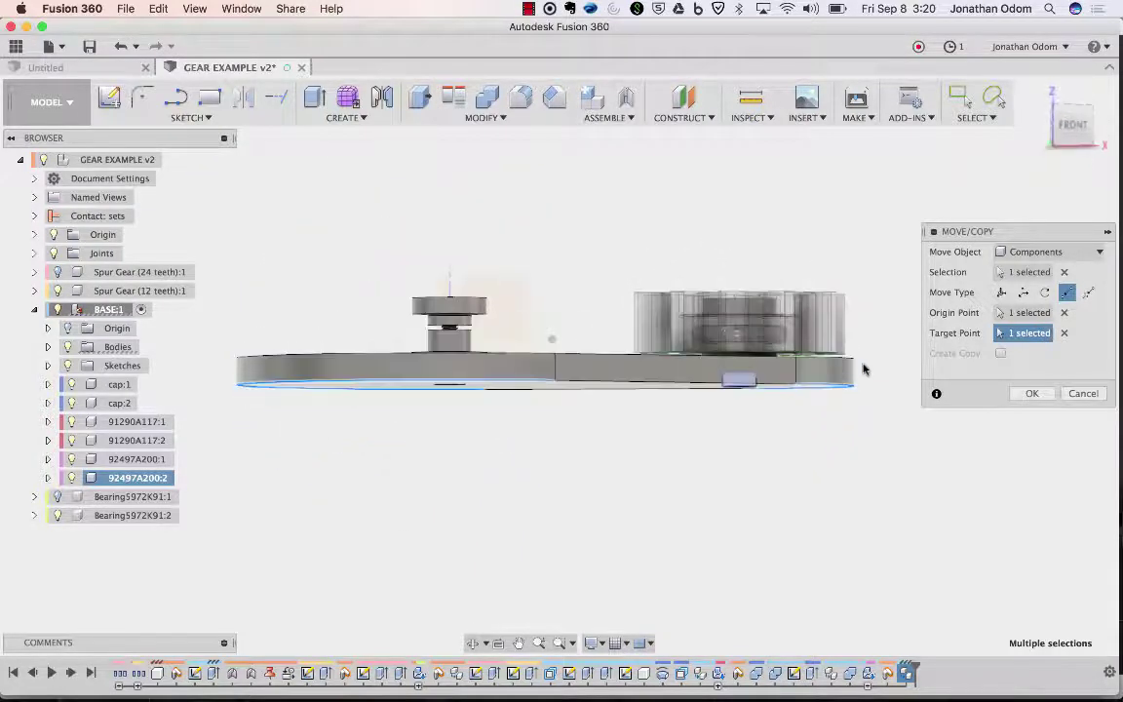
shift+scroll(863, 368, down, 4)
key(Return)
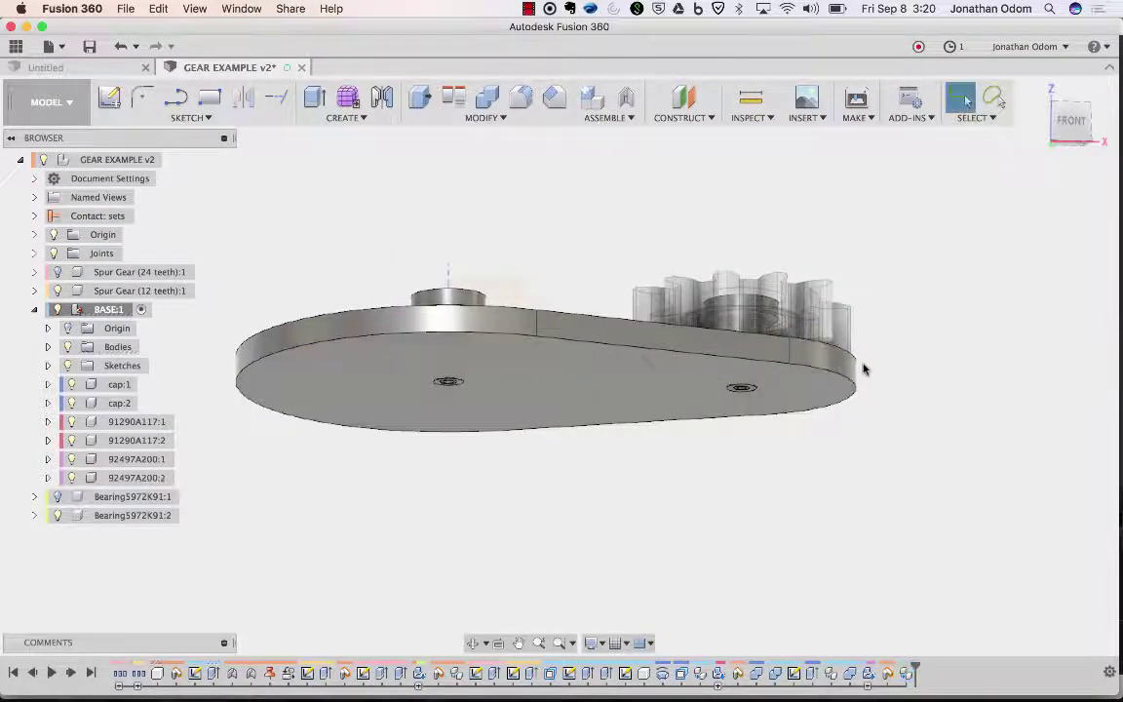
- Create a sketch on the base's bottom face and project the large-end nut's body into it
scroll(862, 368, up, 5)
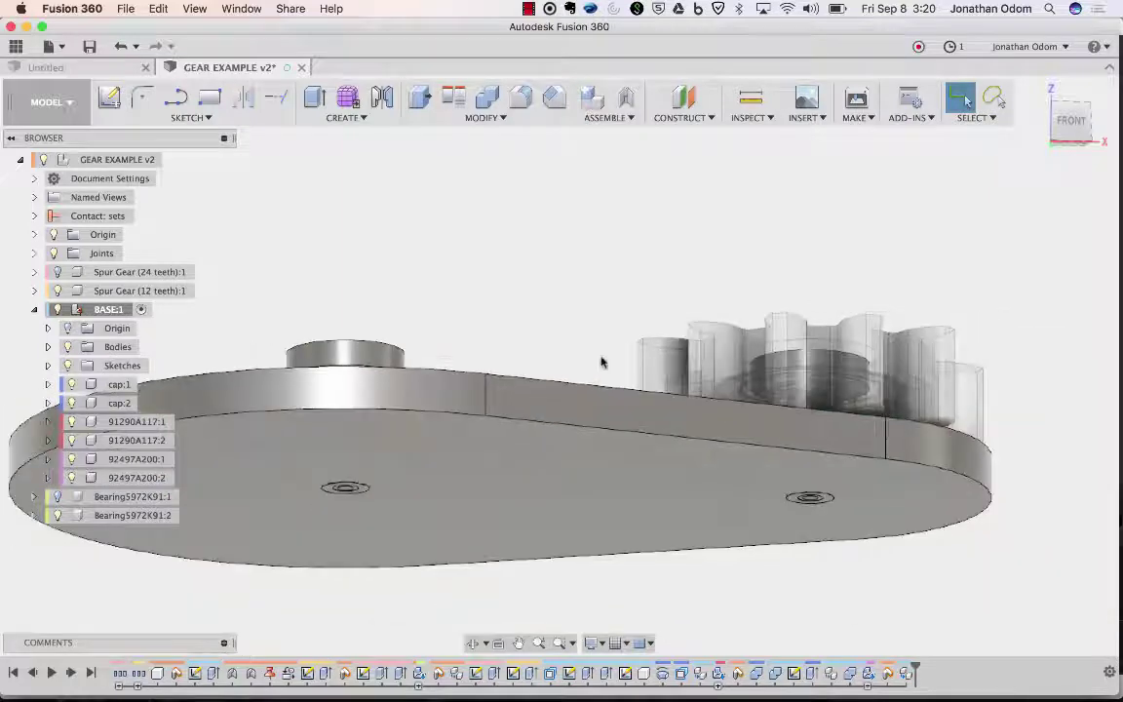
scroll(467, 283, down, 3)
click(105, 101)
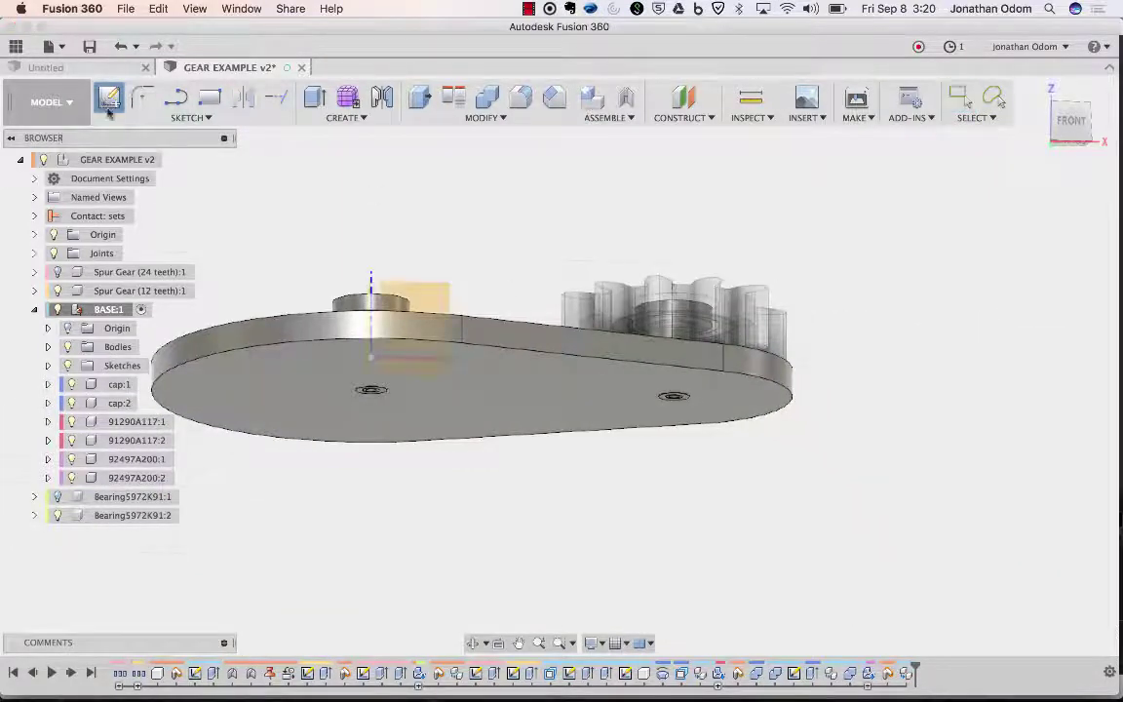
click(233, 419)
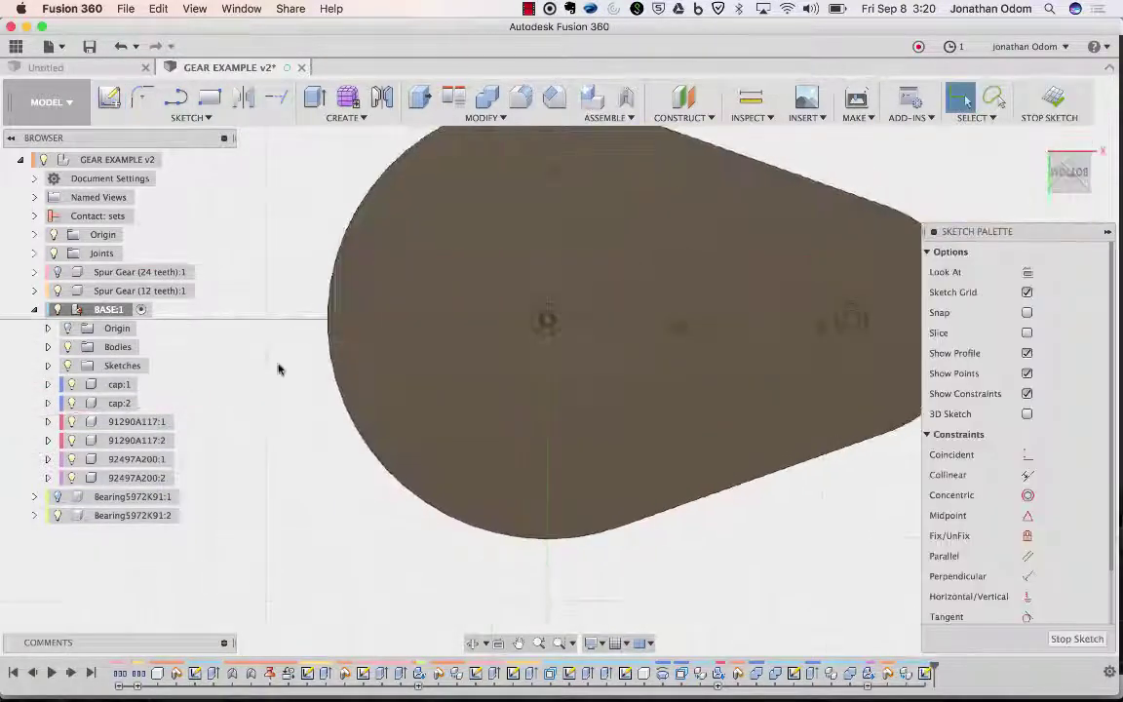
key(p)
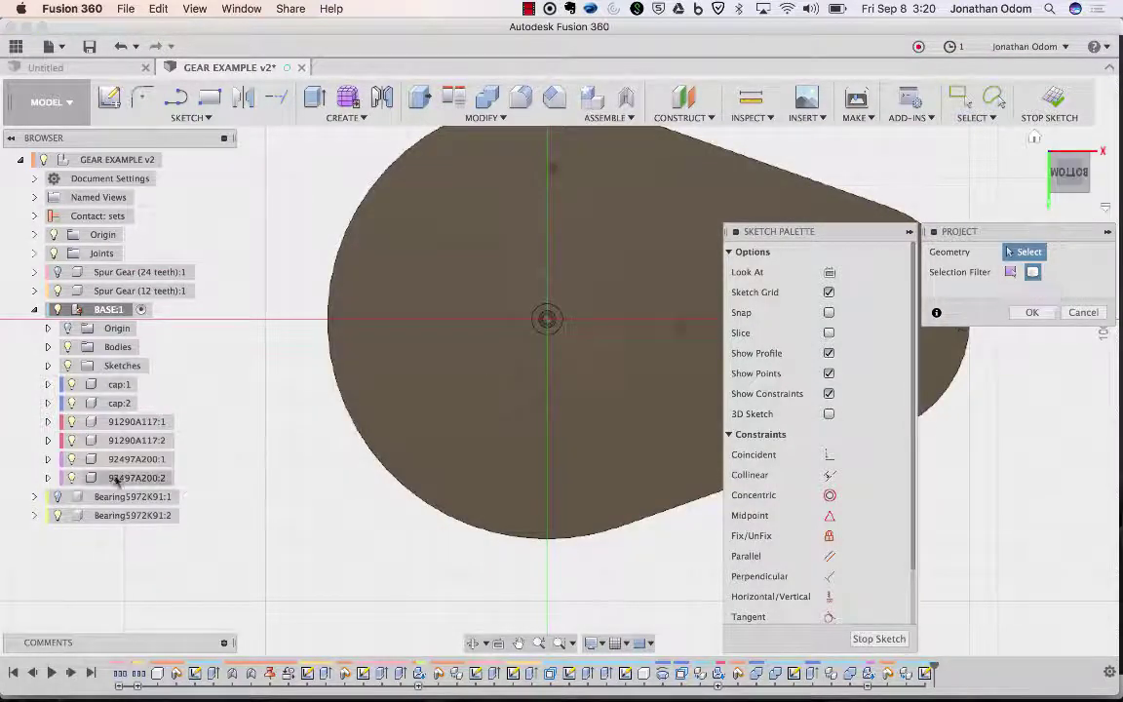
scroll(379, 426, right, 6)
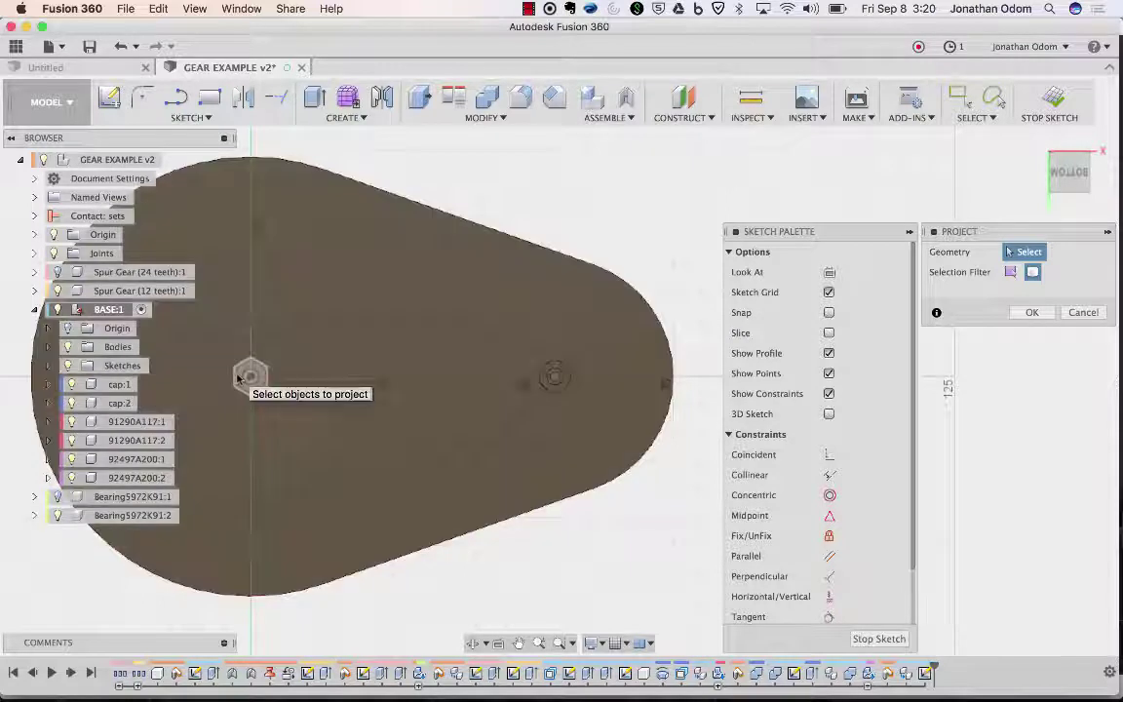
click(238, 379)
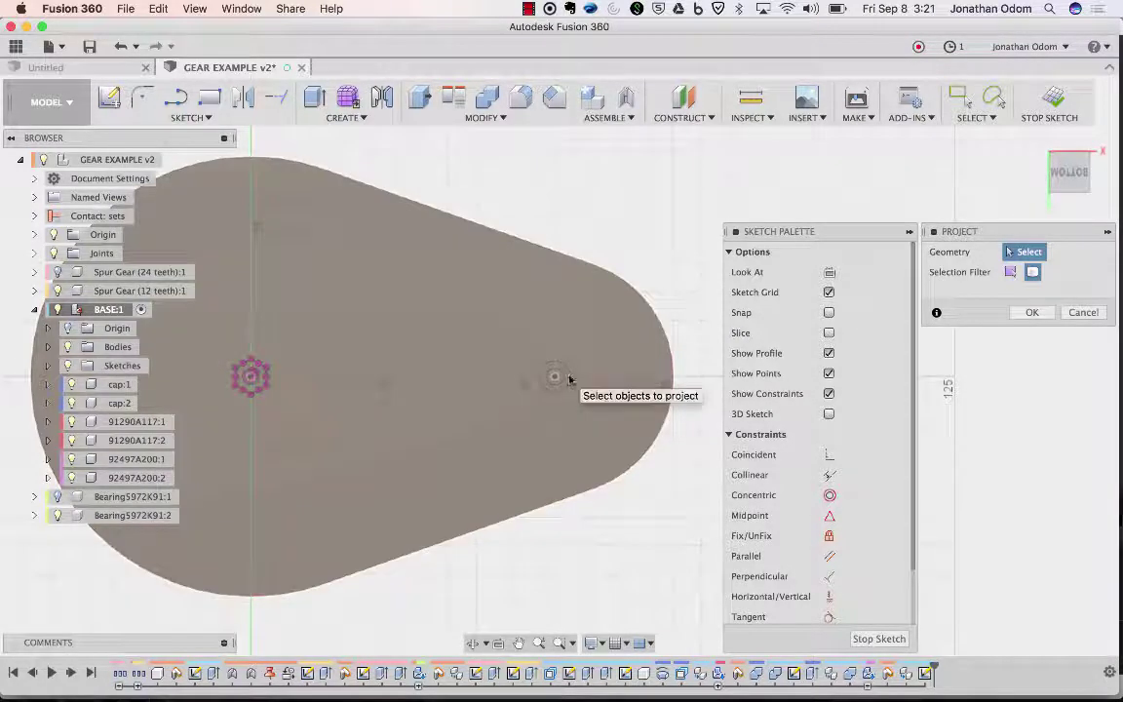
click(568, 380)
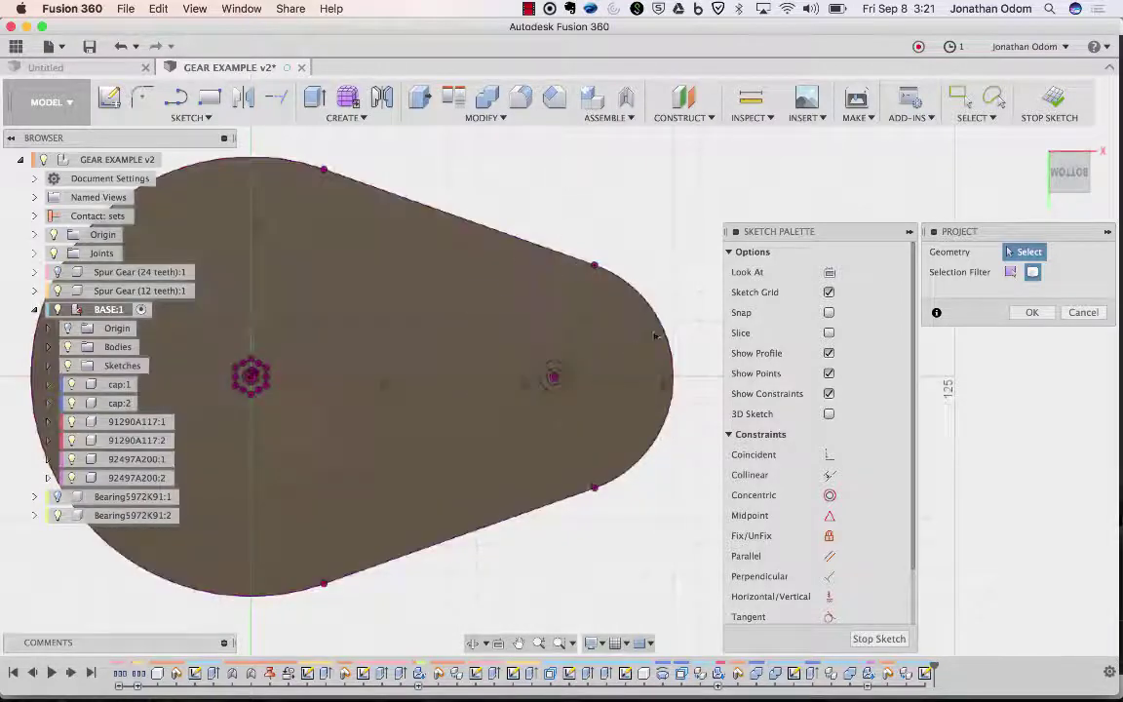
key(Return)
- Project the small-end nut's body into the same sketch and finish the sketch
key(p)
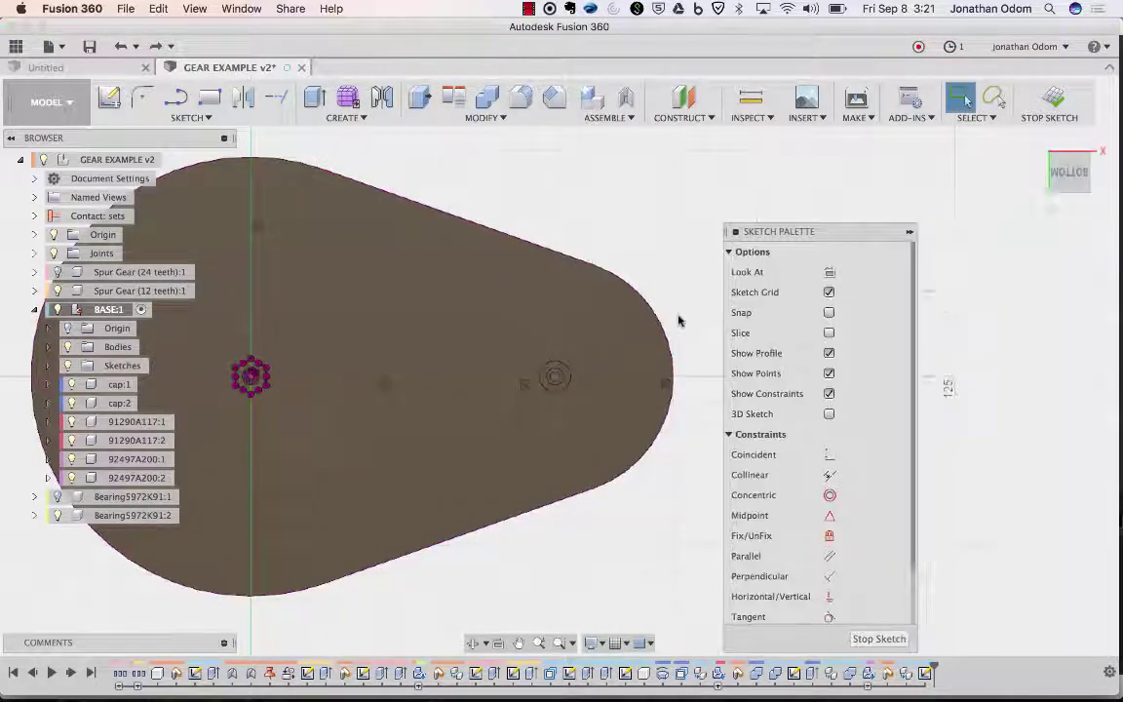
scroll(676, 318, up, 5)
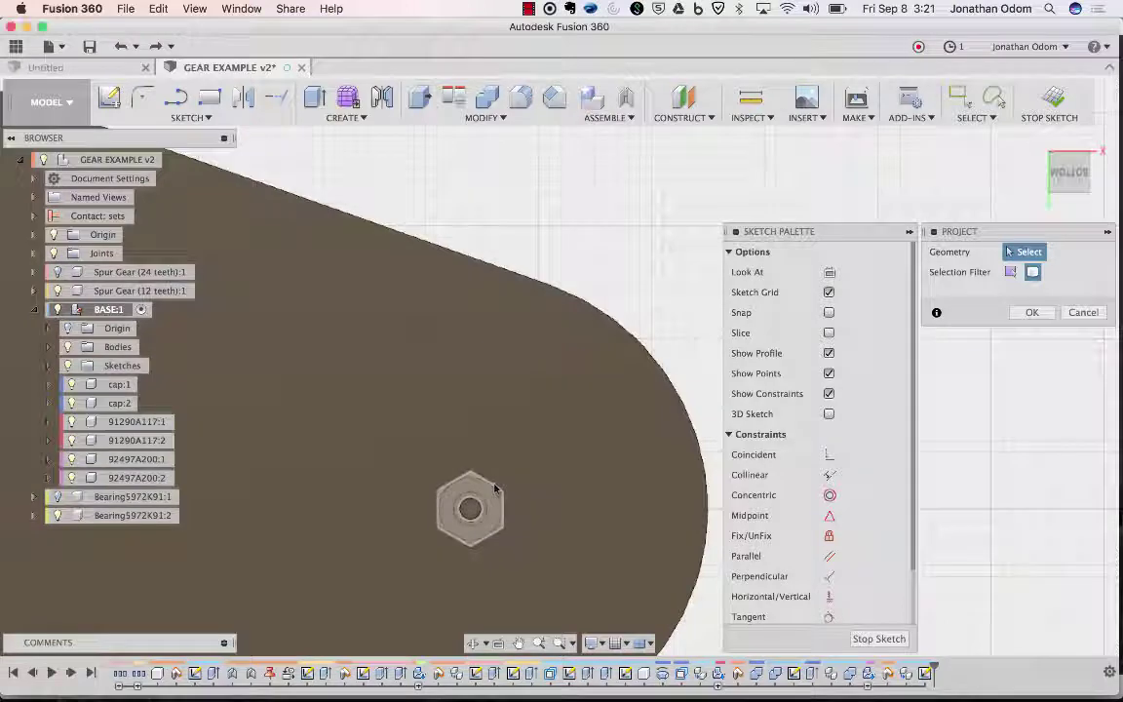
click(495, 487)
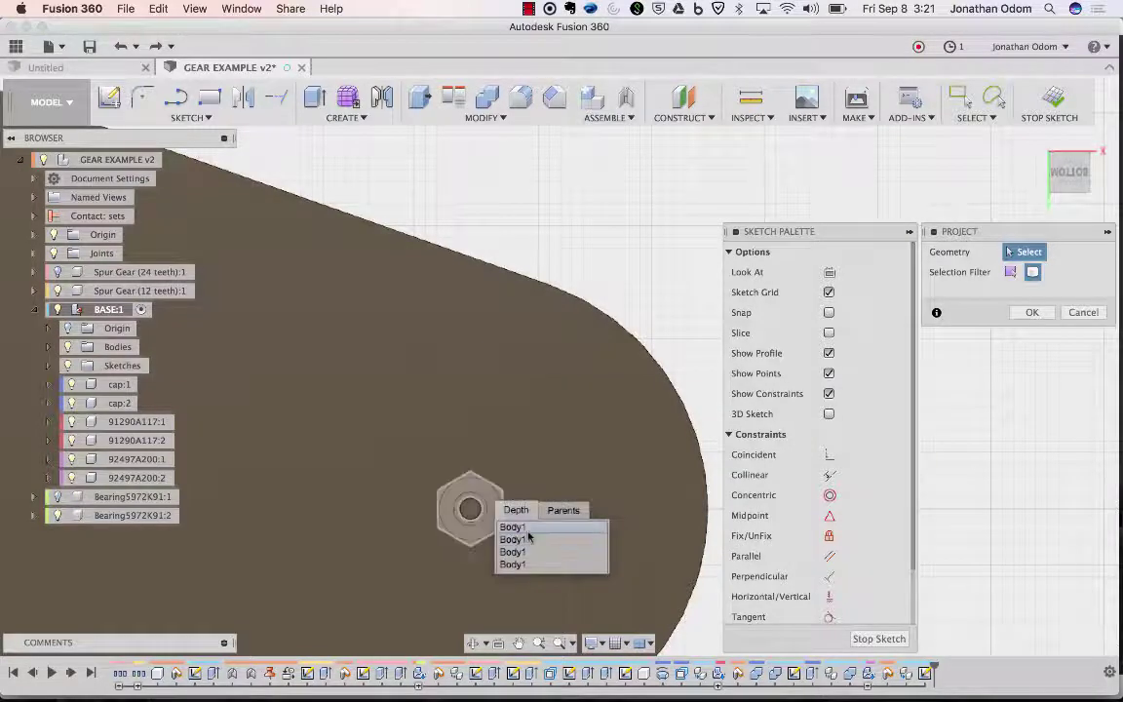
click(528, 538)
scroll(542, 499, down, 5)
middle_drag(540, 493, 674, 497)
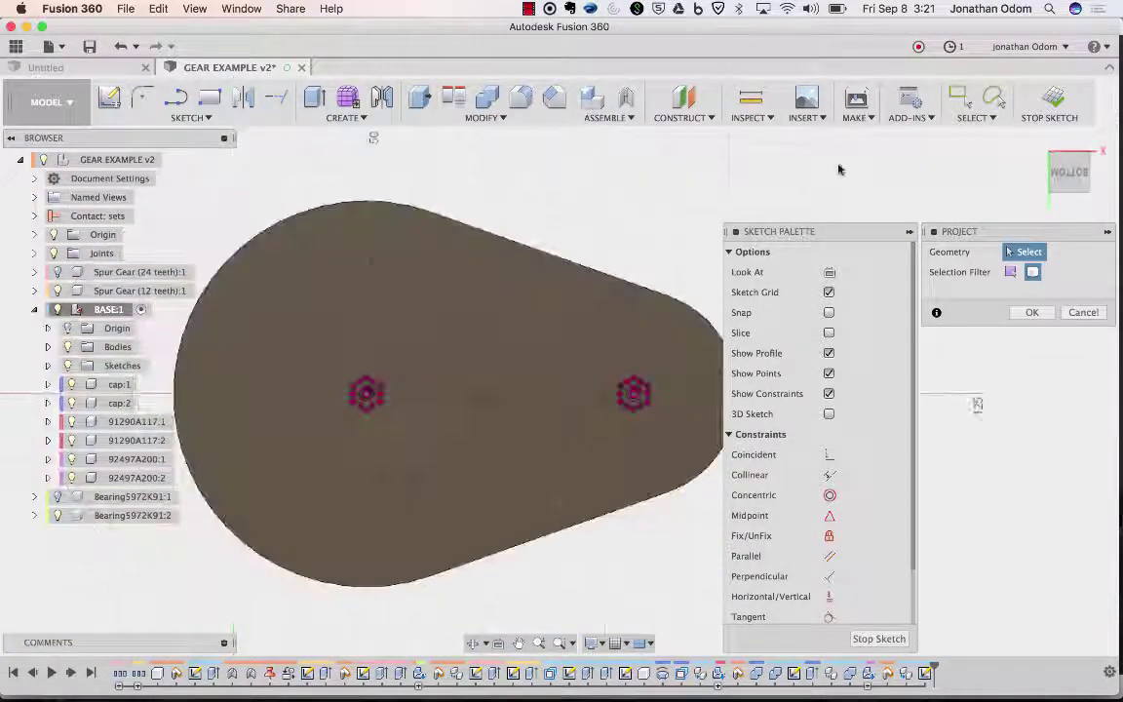
click(1043, 106)
- Start an extrusion of the hexagon and inner circle profiles of both projected nuts on the base's bottom face, leaving out the thin rings
scroll(648, 290, up, 6)
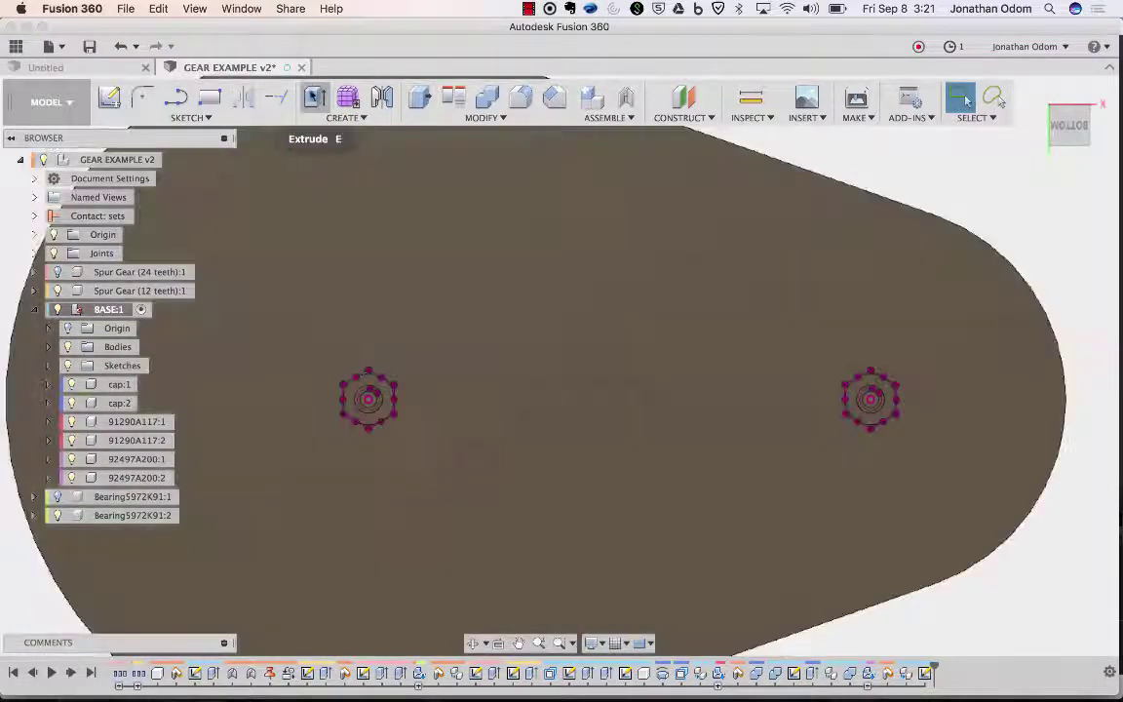
click(314, 98)
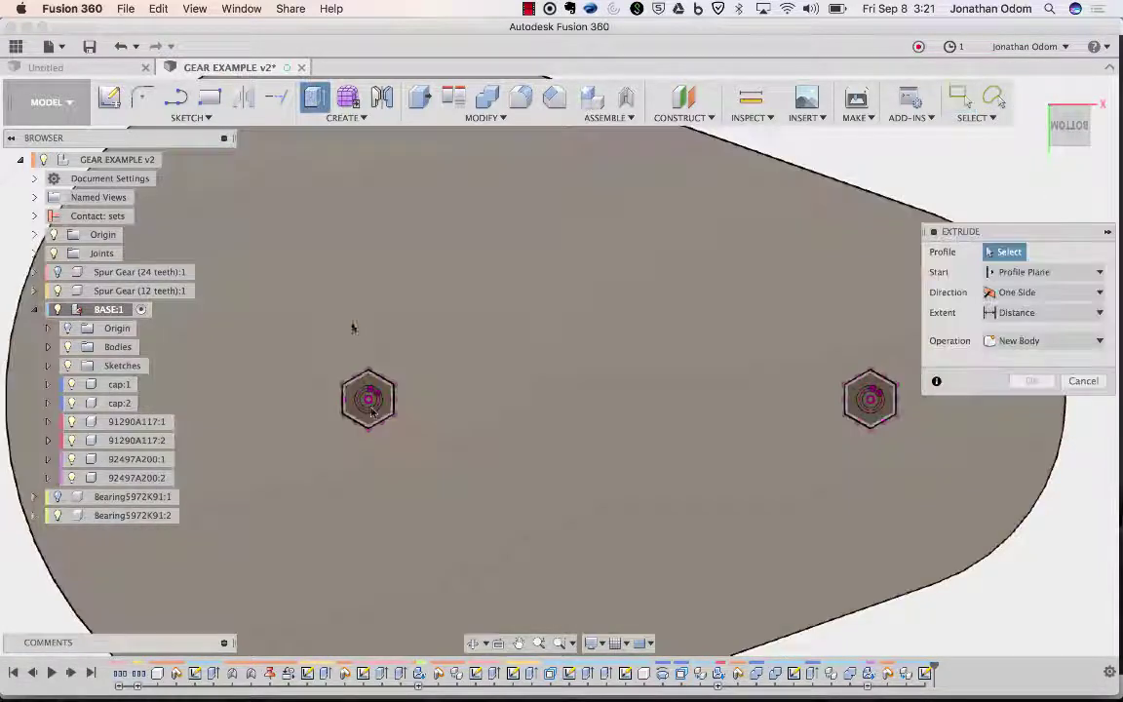
click(374, 415)
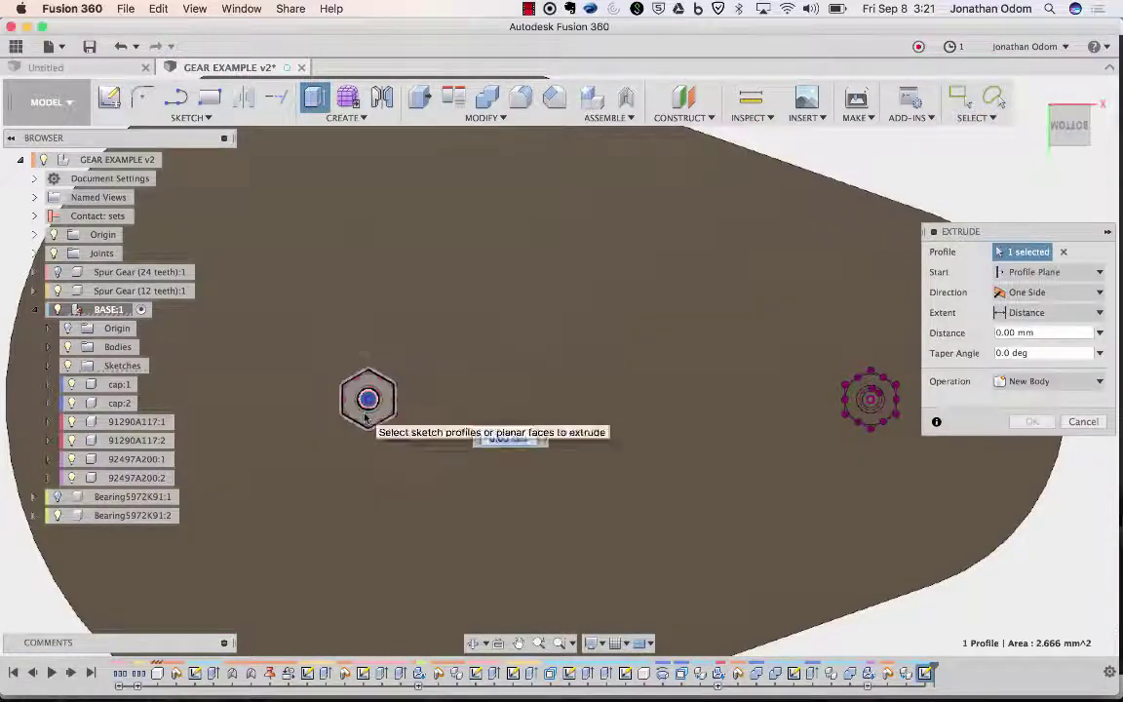
click(368, 398)
middle_drag(651, 371, 499, 378)
click(722, 405)
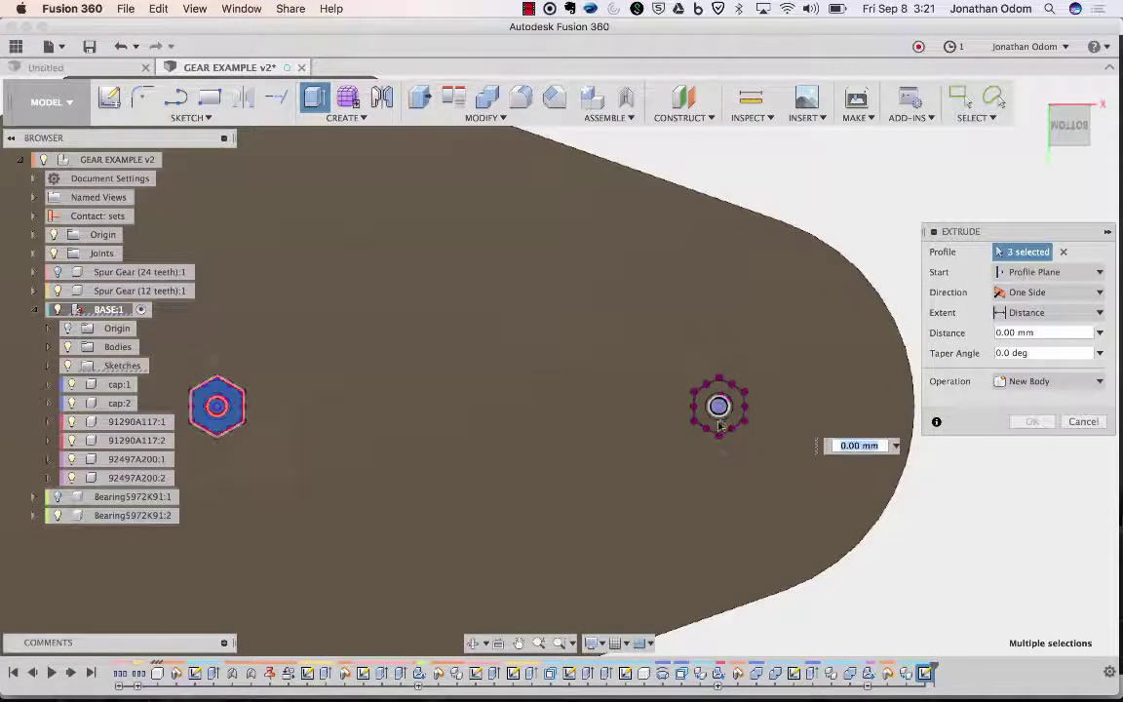
click(714, 425)
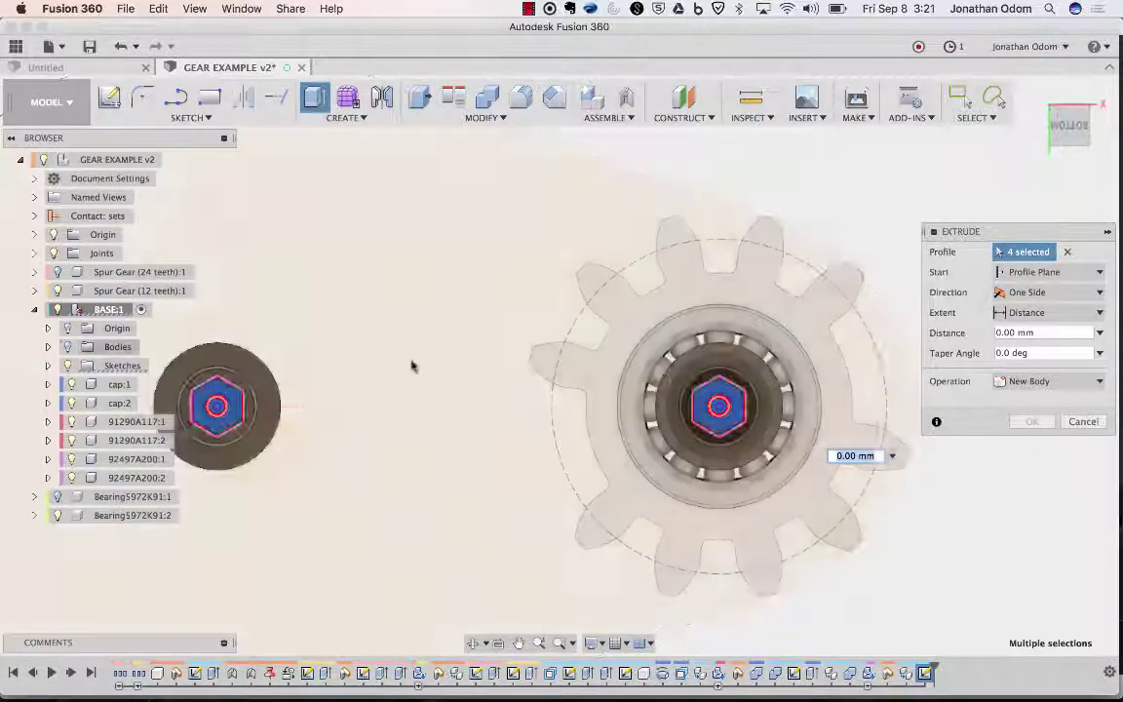
shift+middle_drag(411, 365, 662, 372)
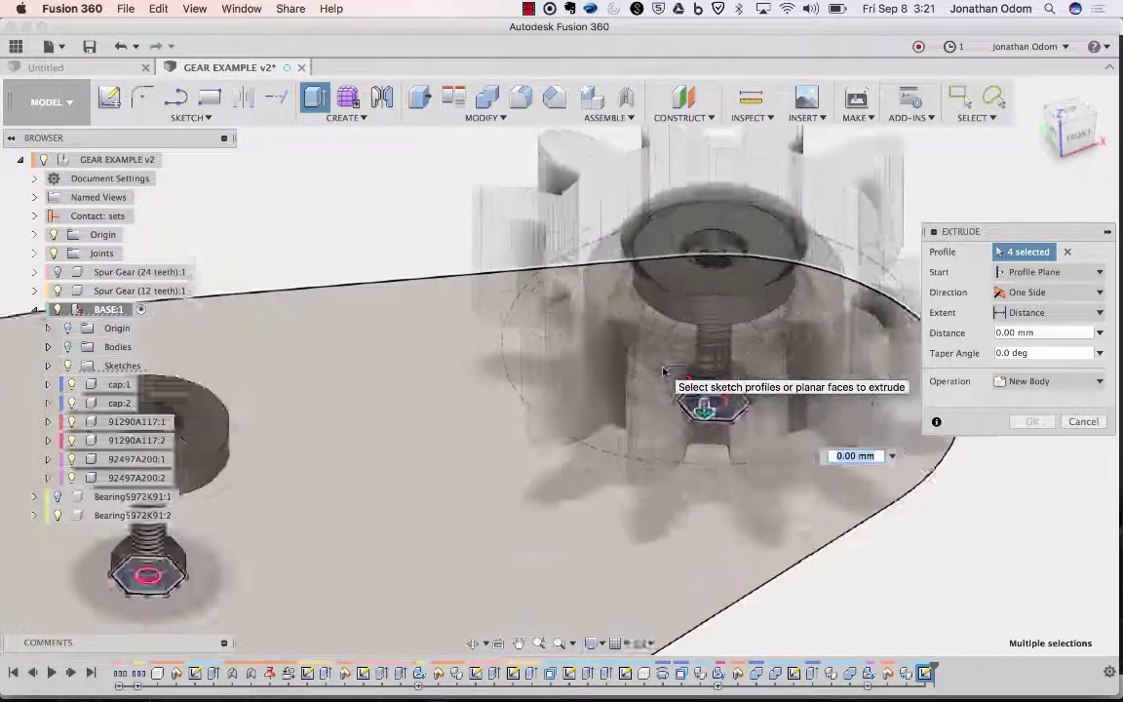
scroll(664, 373, up, 6)
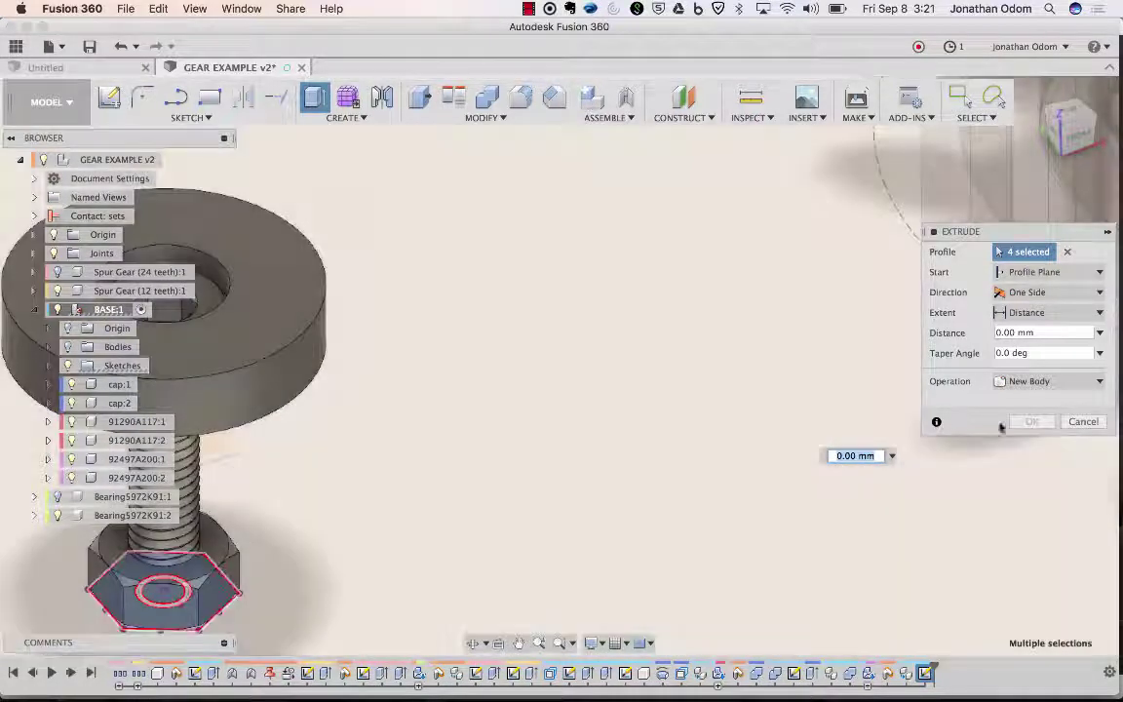
- Define the nut pocket extrusion as a cut into the base with a distance of -2.40 mm
click(1053, 313)
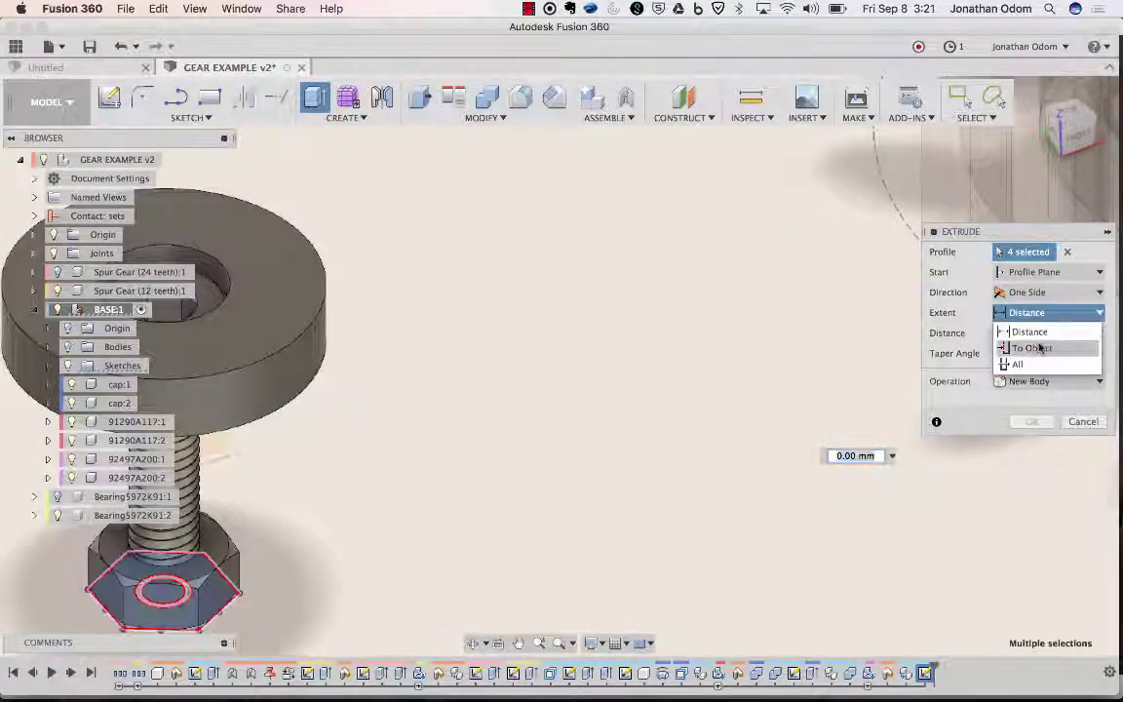
click(1040, 348)
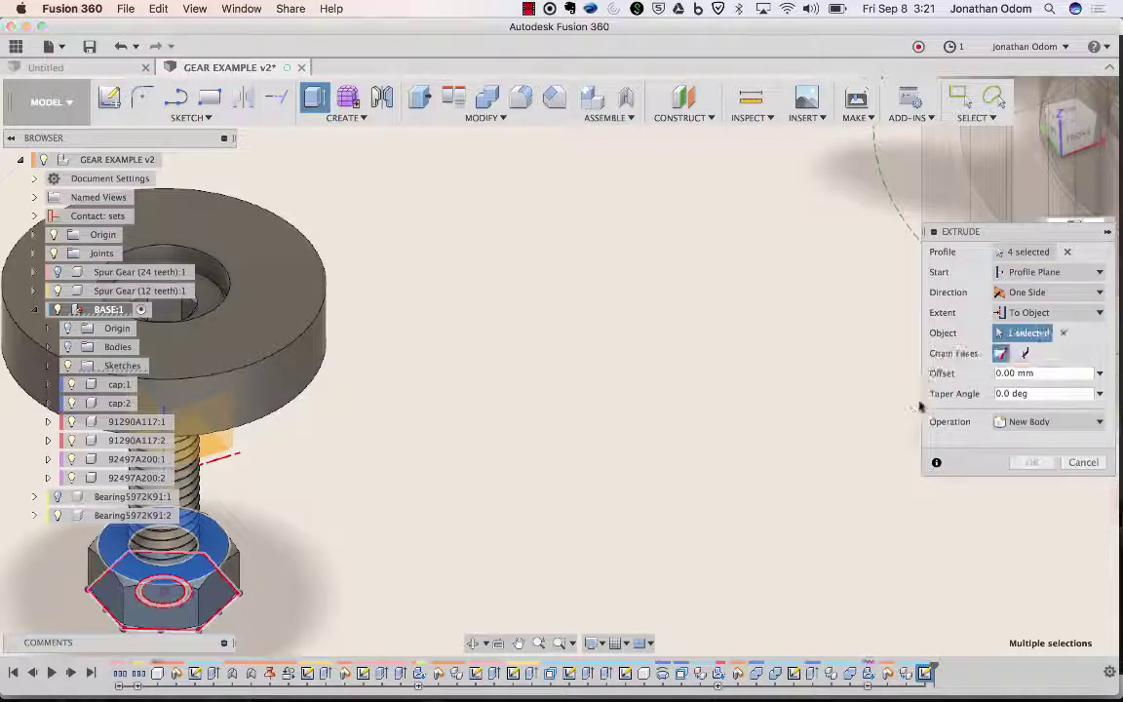
click(1042, 313)
click(1031, 332)
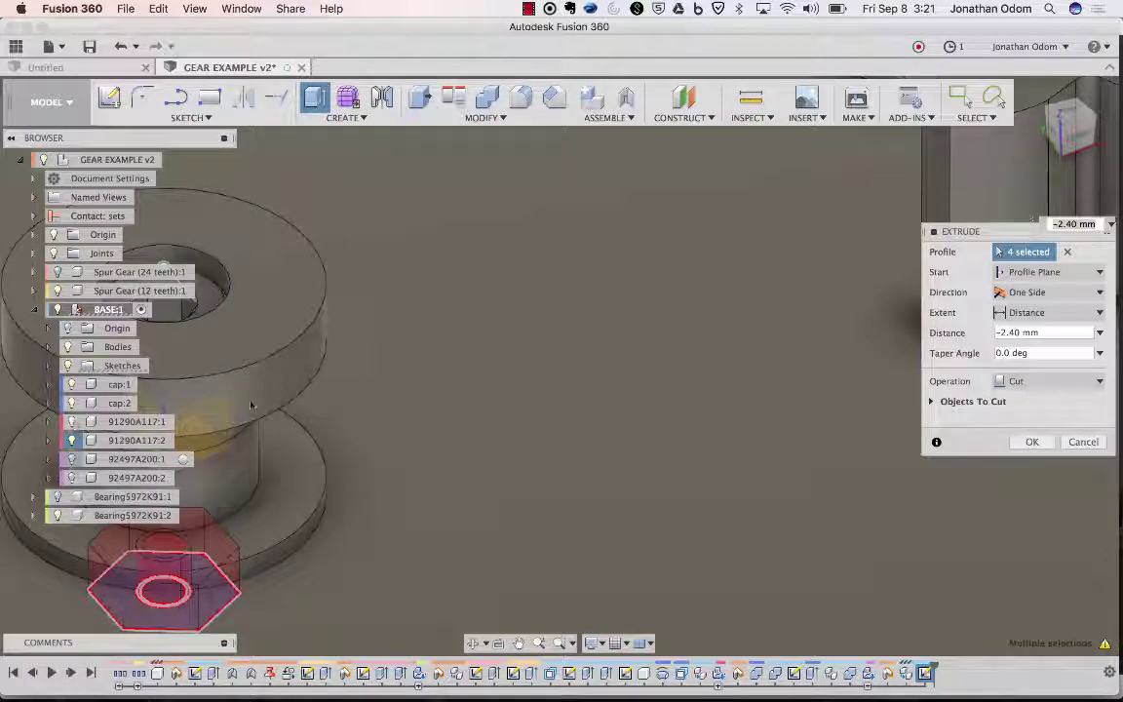
- Examine the hexagonal pocket preview closely from underneath the base and complete the cut
scroll(292, 346, up, 8)
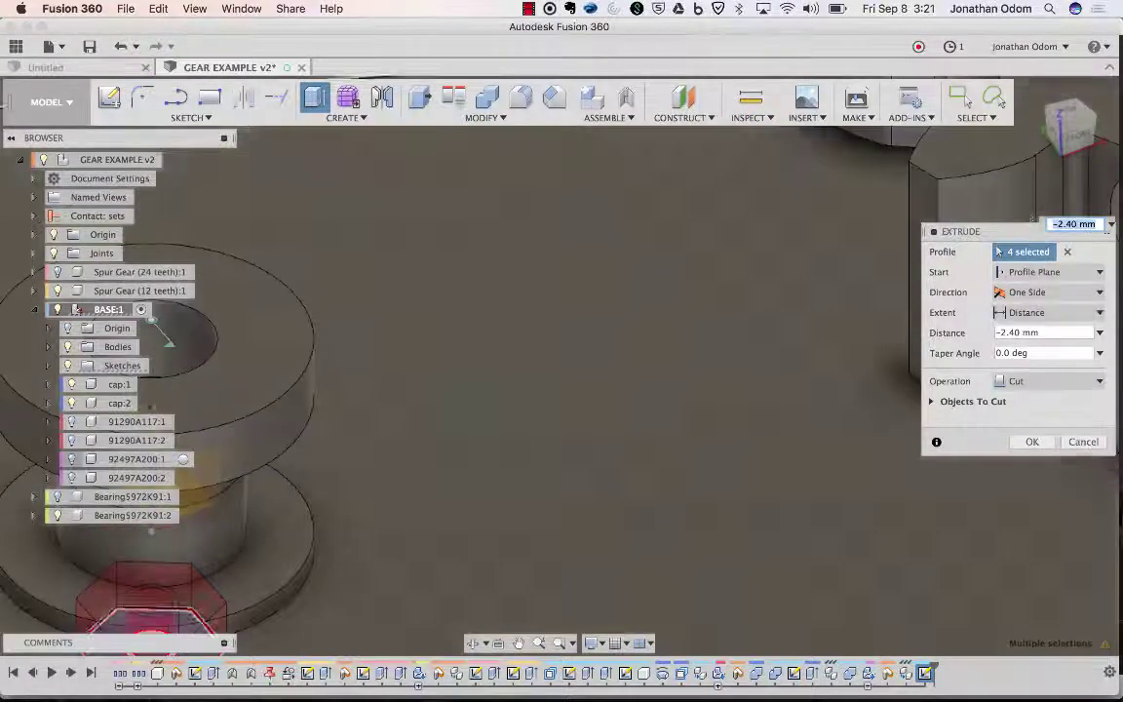
scroll(626, 367, down, 8)
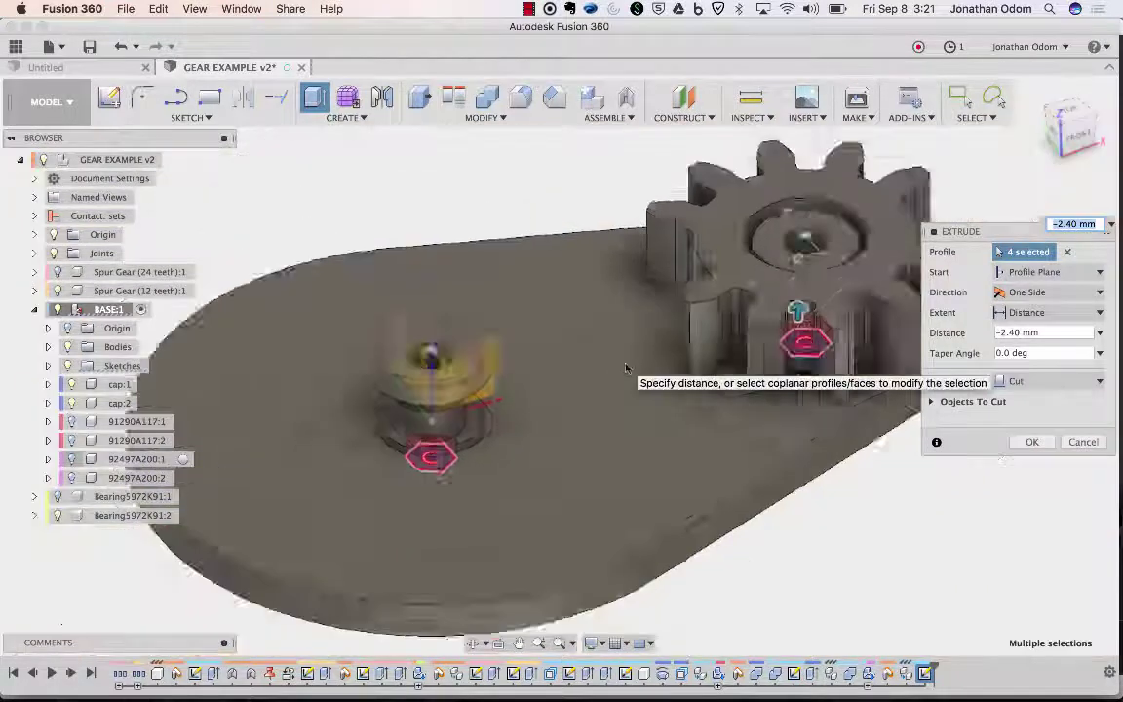
shift+scroll(626, 367, down, 8)
scroll(626, 368, up, 5)
scroll(626, 367, up, 3)
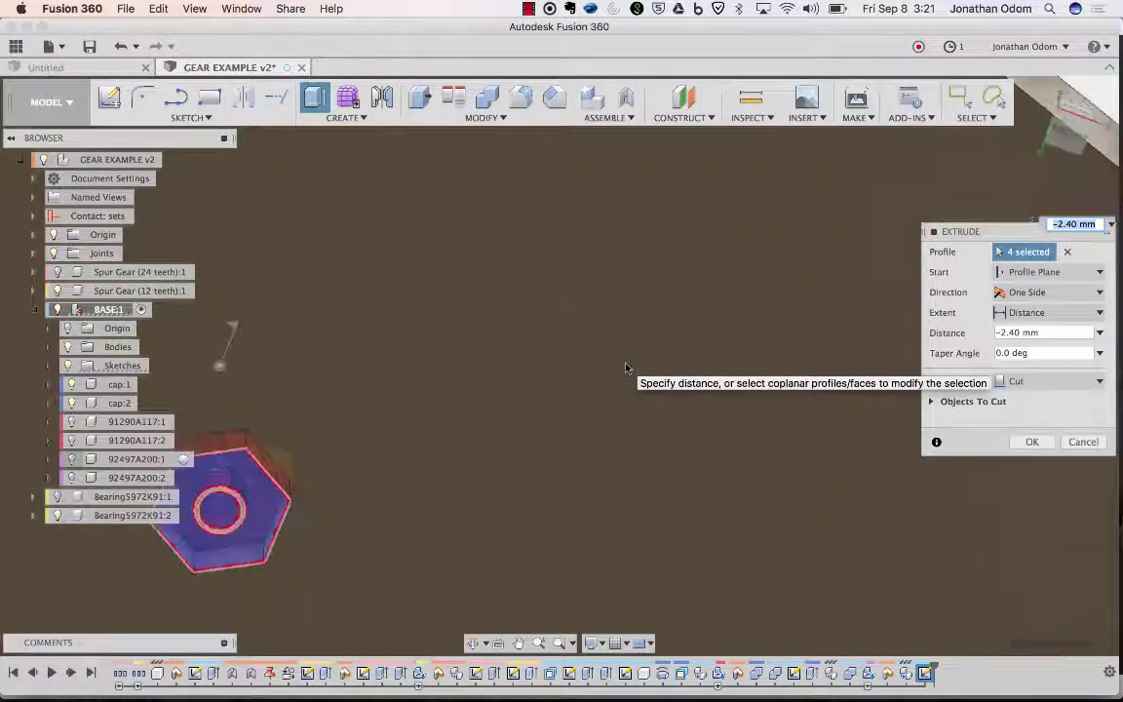
shift+scroll(626, 368, down, 5)
scroll(626, 367, up, 6)
shift+scroll(626, 367, down, 5)
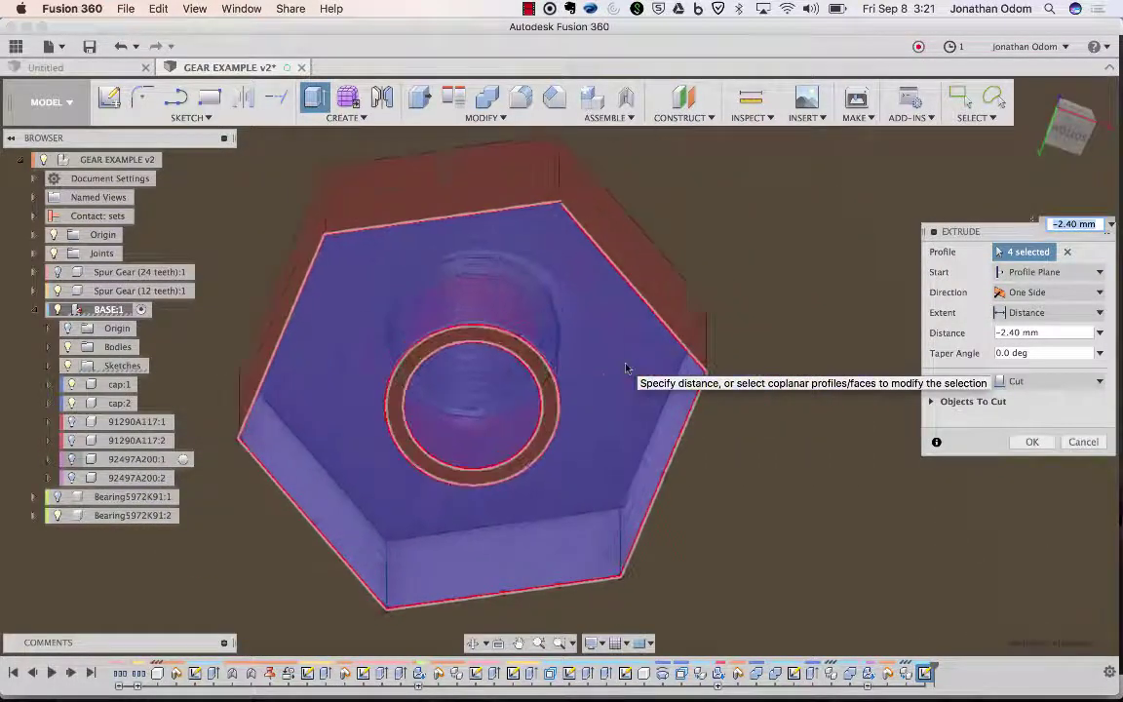
scroll(625, 367, up, 5)
shift+scroll(626, 368, up, 5)
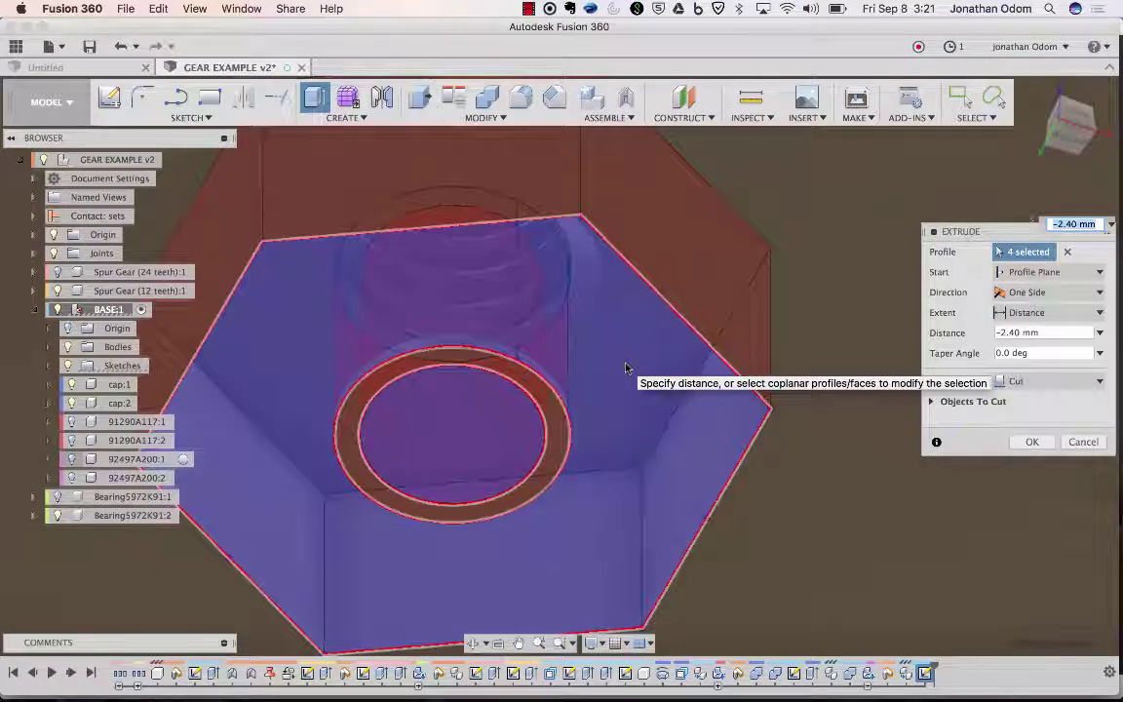
key(Return)
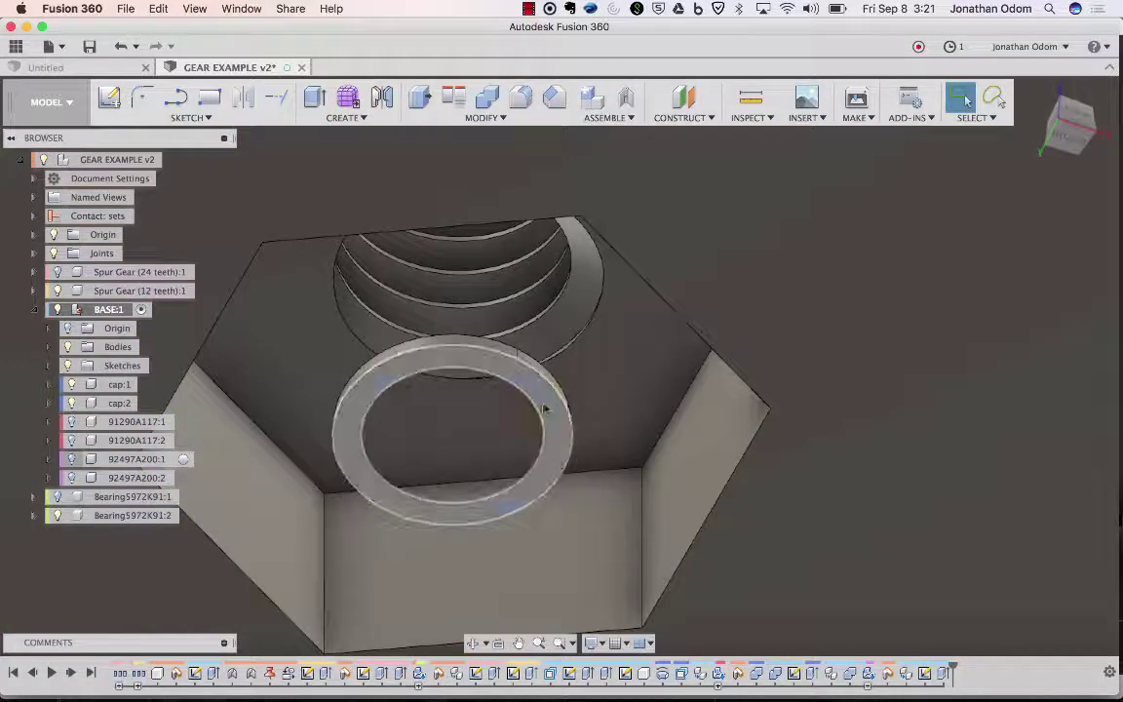
- Remove the two leftover ring bodies, Body2 and Body3, from the base component's nut pockets
click(543, 407)
click(49, 347)
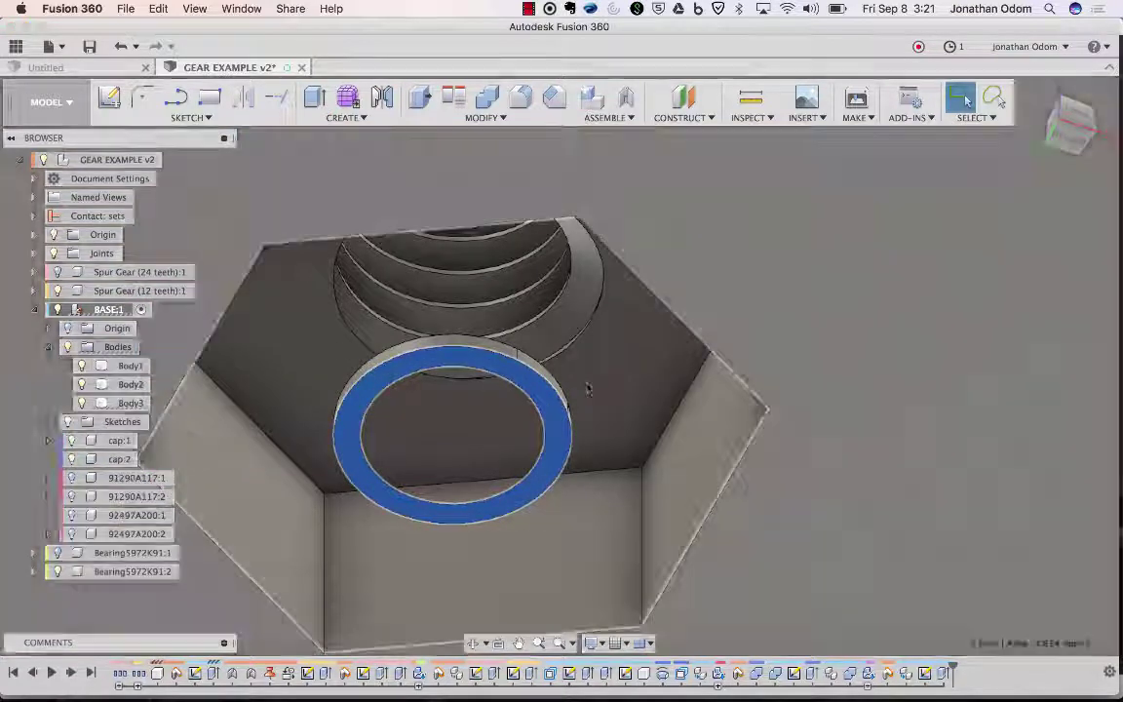
click(129, 365)
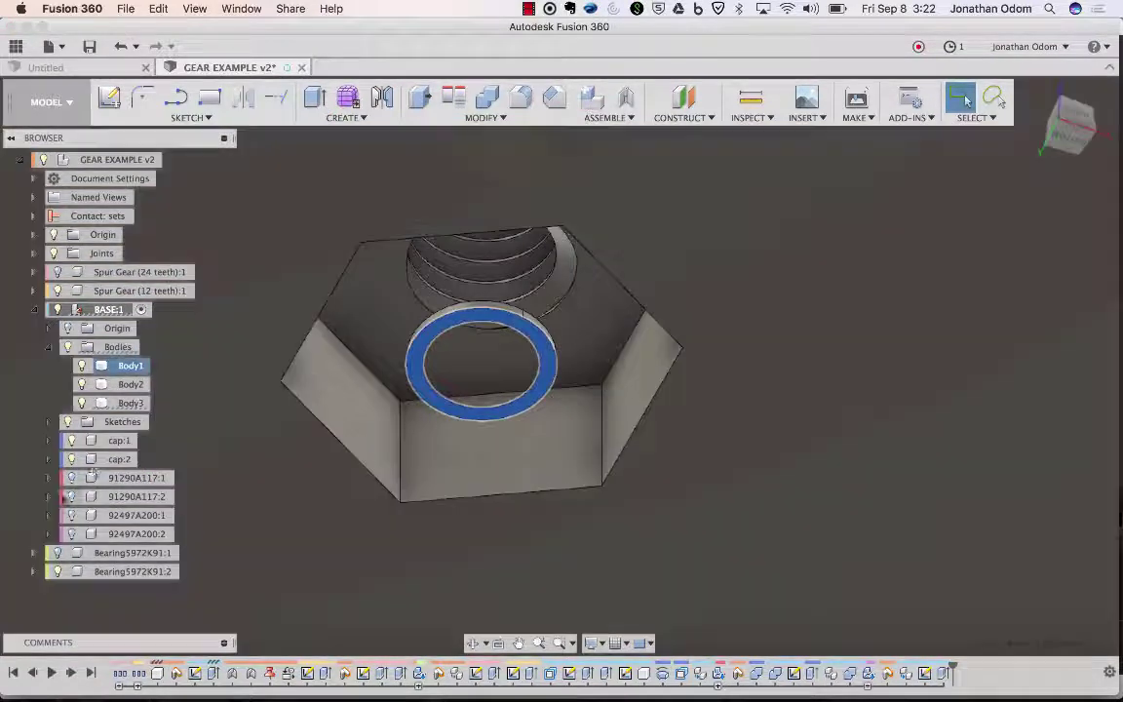
shift+click(131, 384)
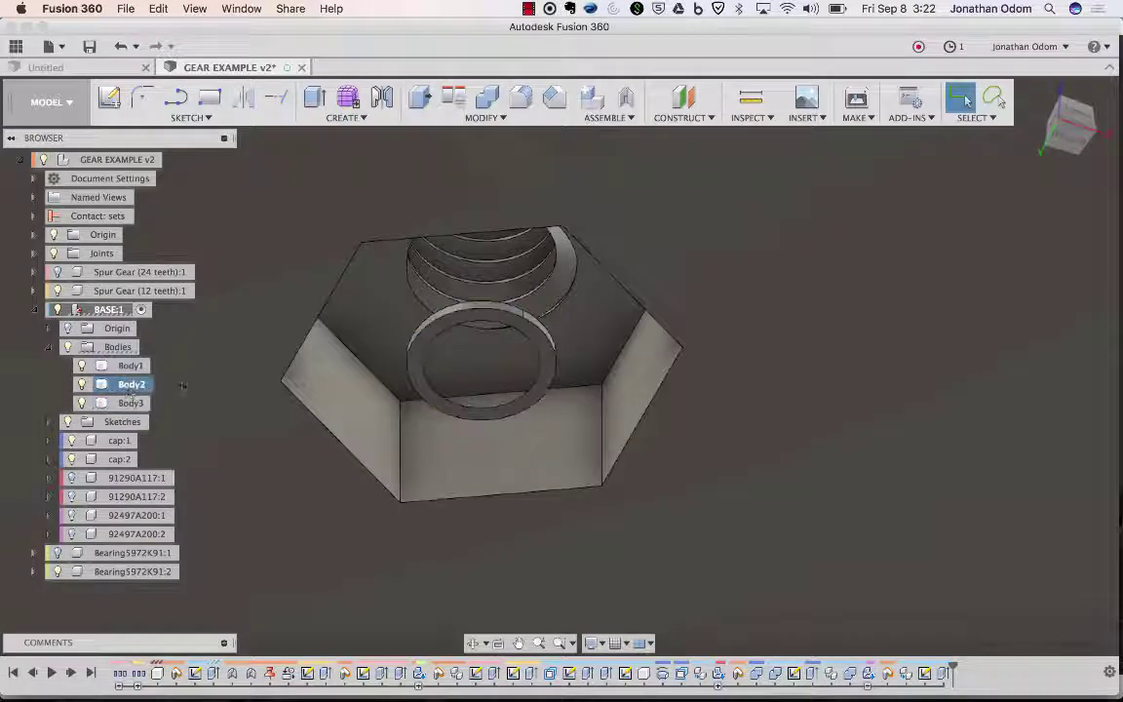
scroll(812, 323, down, 8)
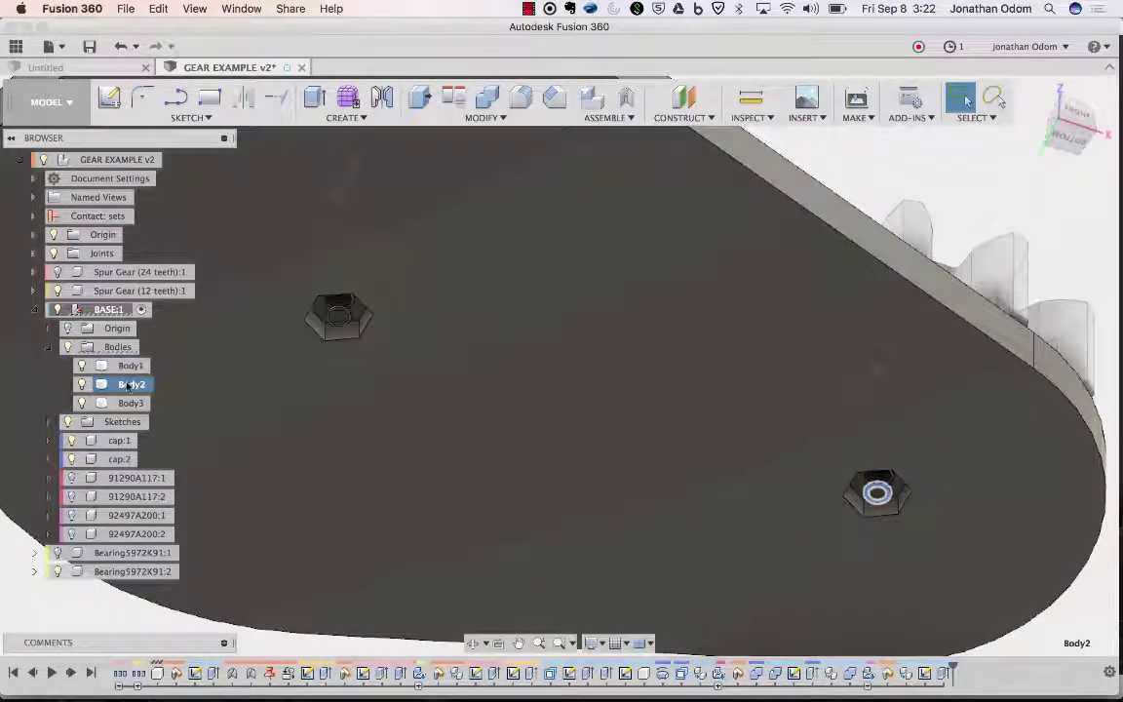
click(128, 400)
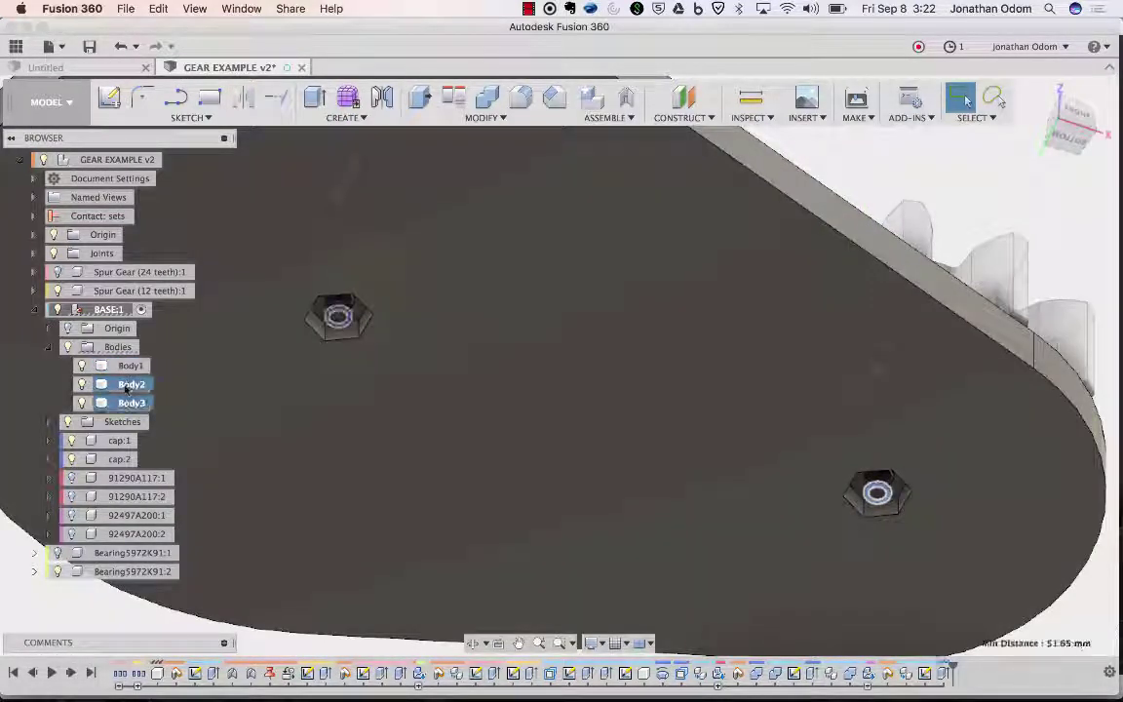
right_click(128, 387)
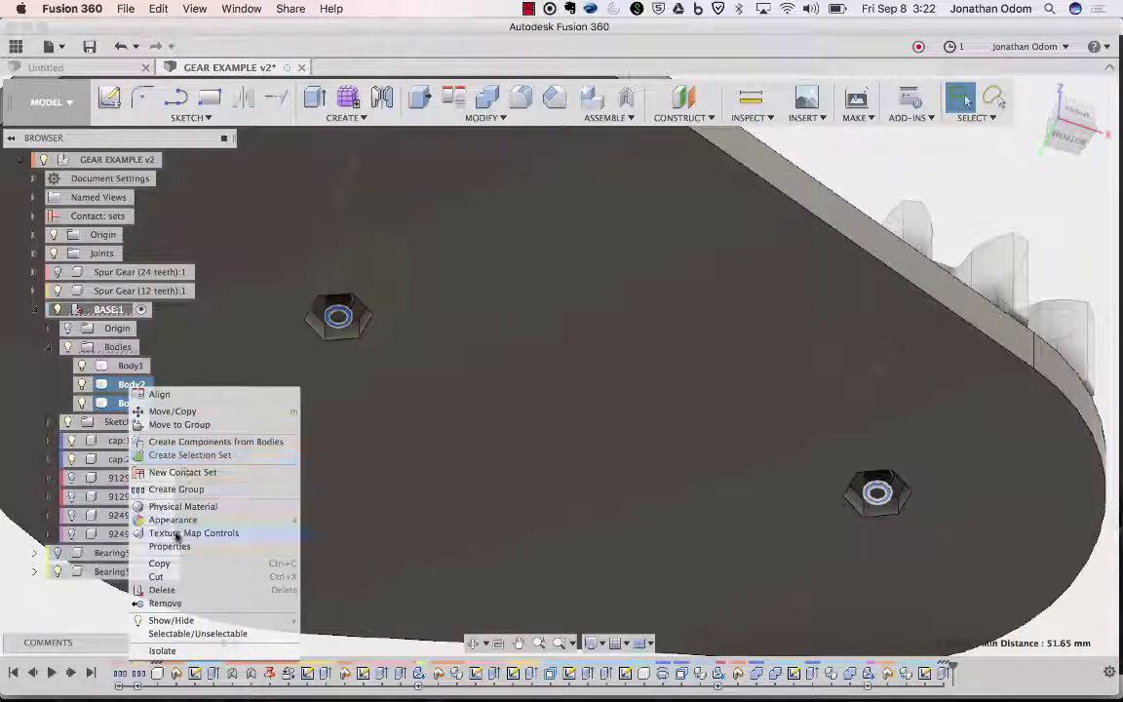
click(166, 604)
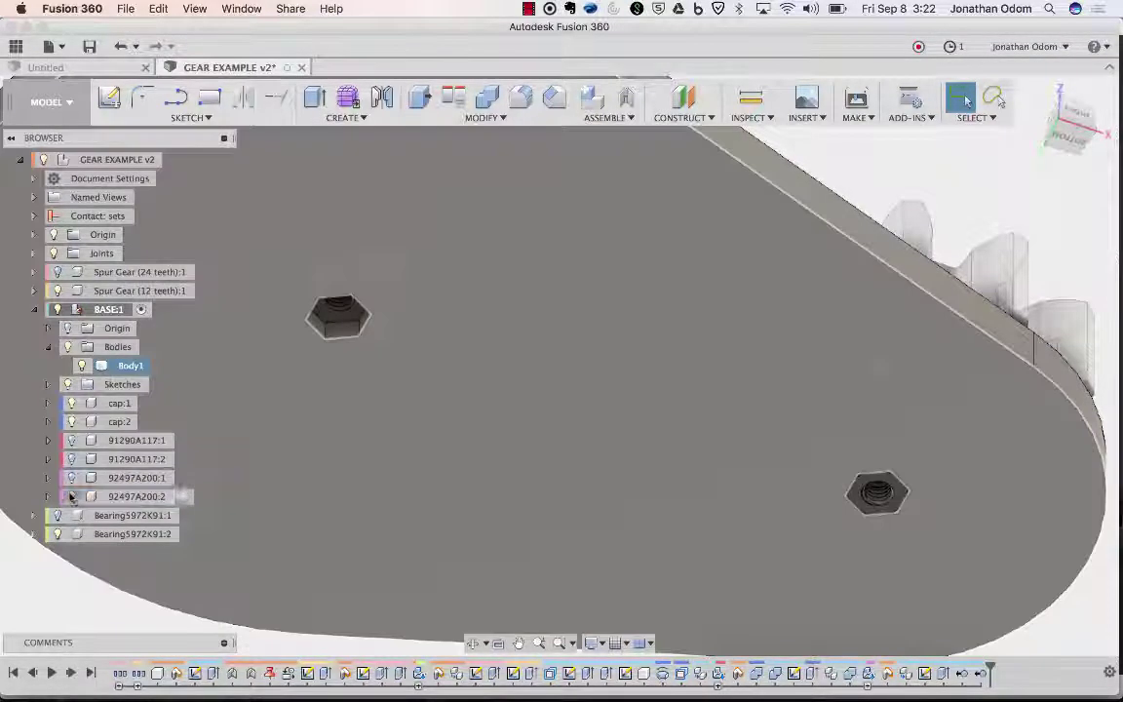
- Show both 92497A200 nuts and both 91290A117 screws again and check their fit from below and above
click(71, 497)
click(71, 478)
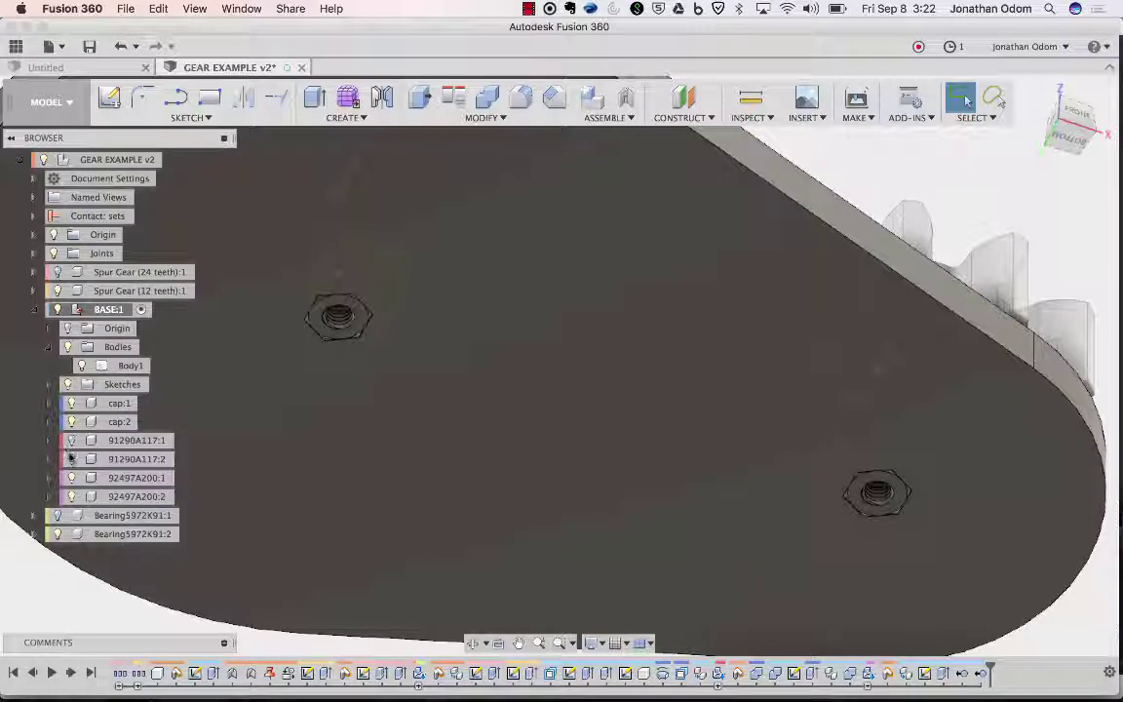
click(71, 459)
click(71, 441)
scroll(672, 317, down, 5)
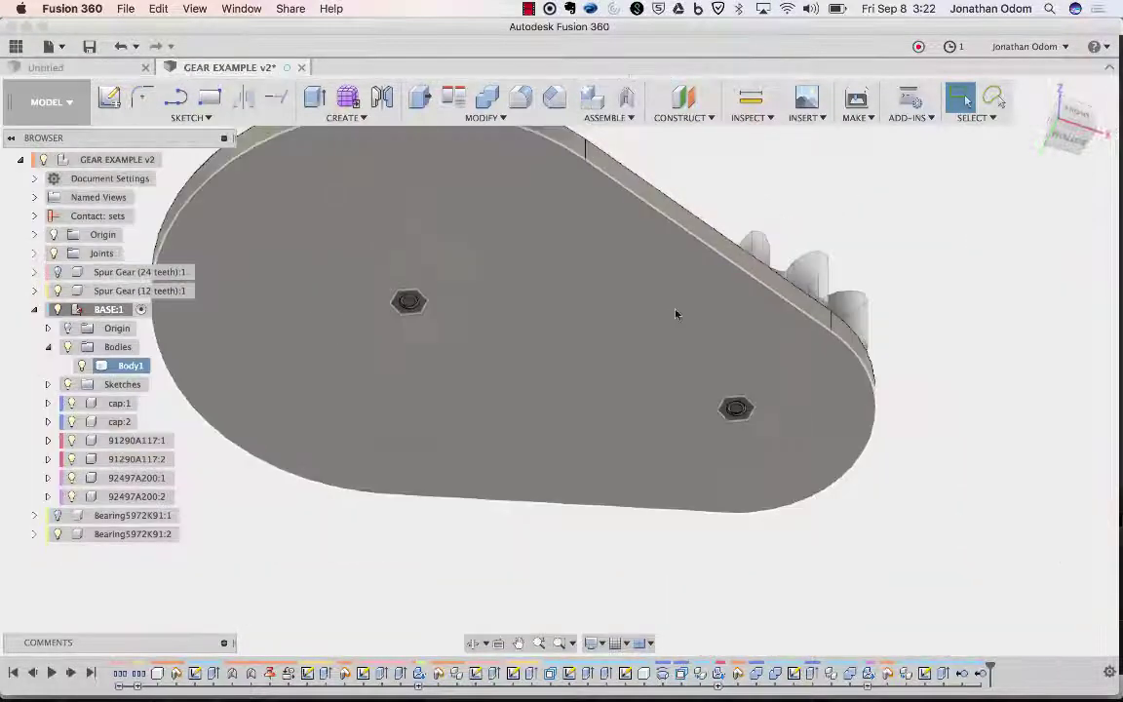
shift+middle_drag(904, 242, 904, 241)
scroll(560, 263, up, 5)
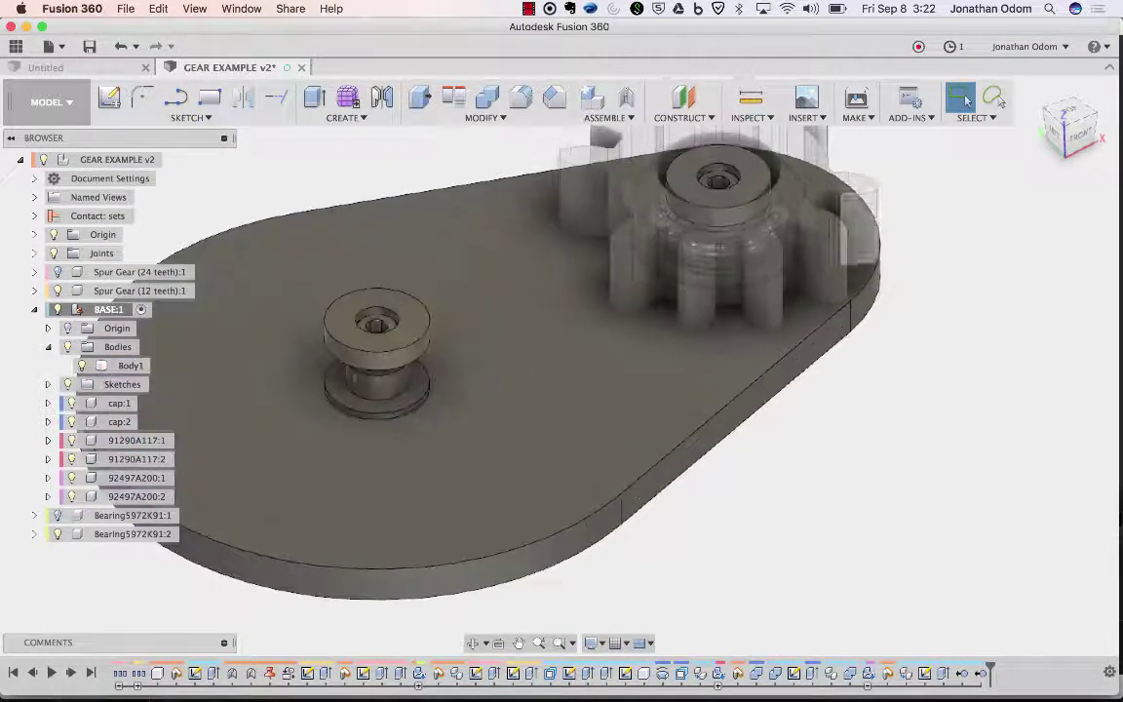
- Show Bearing5972K91:1 and the 24-tooth spur gear, and activate the top-level GEAR EXAMPLE component
click(48, 346)
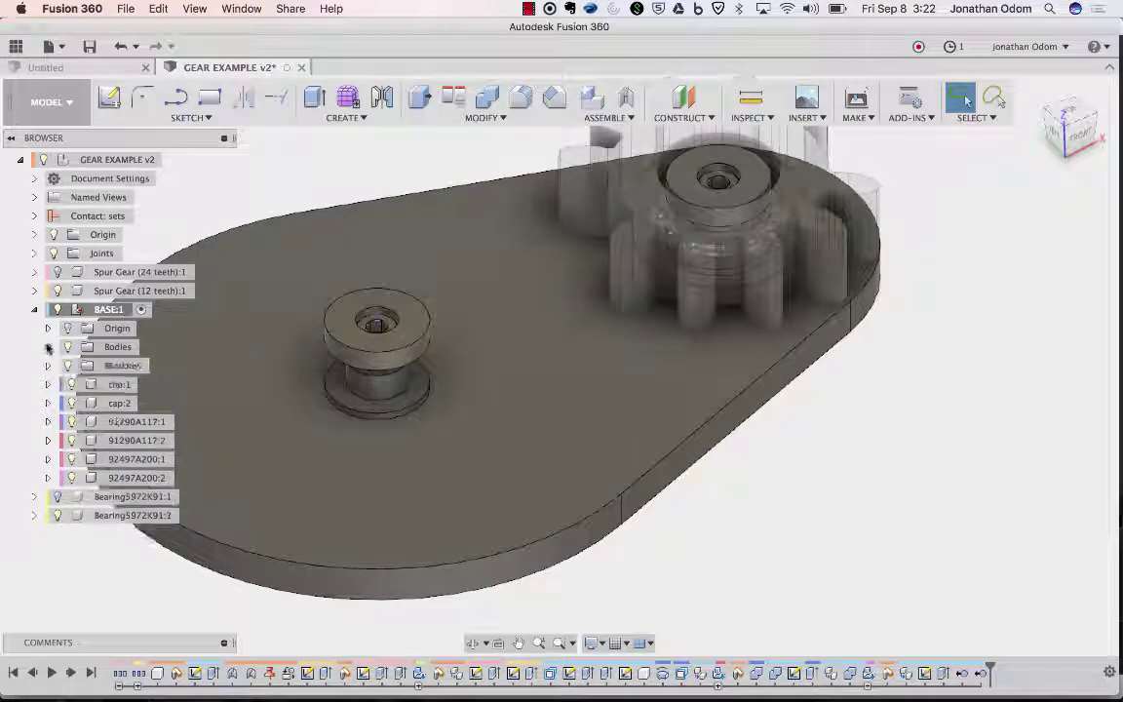
click(56, 496)
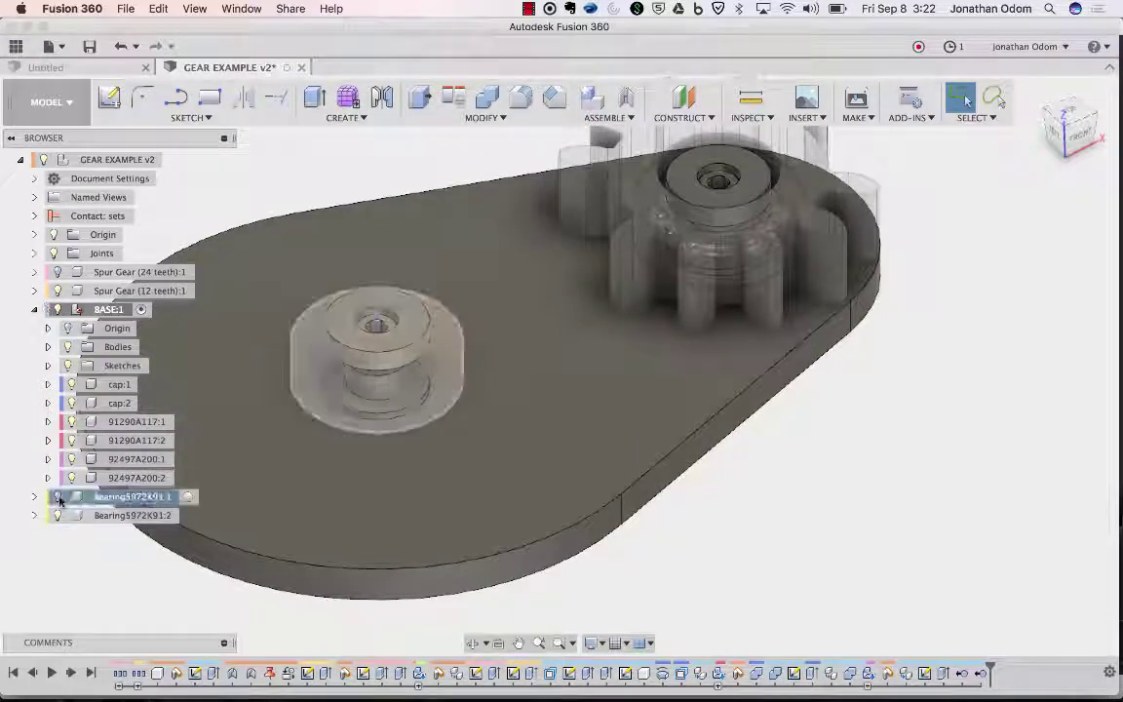
click(34, 310)
click(98, 164)
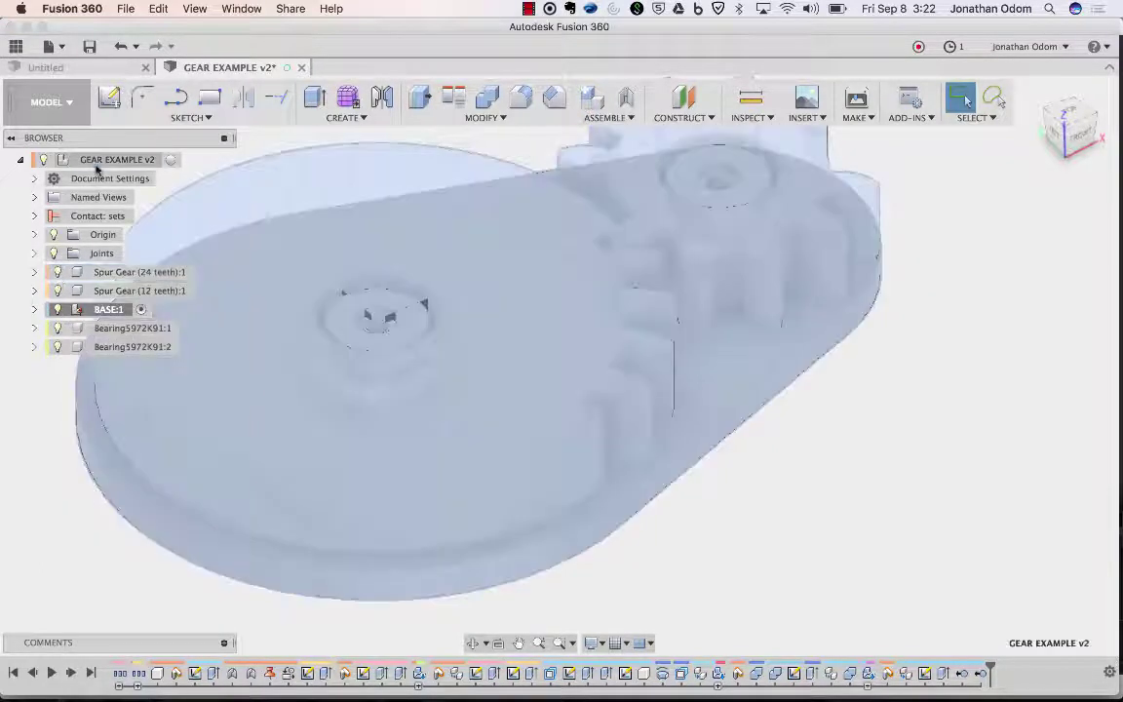
right_click(97, 167)
click(141, 172)
click(824, 433)
shift+scroll(824, 433, right, 5)
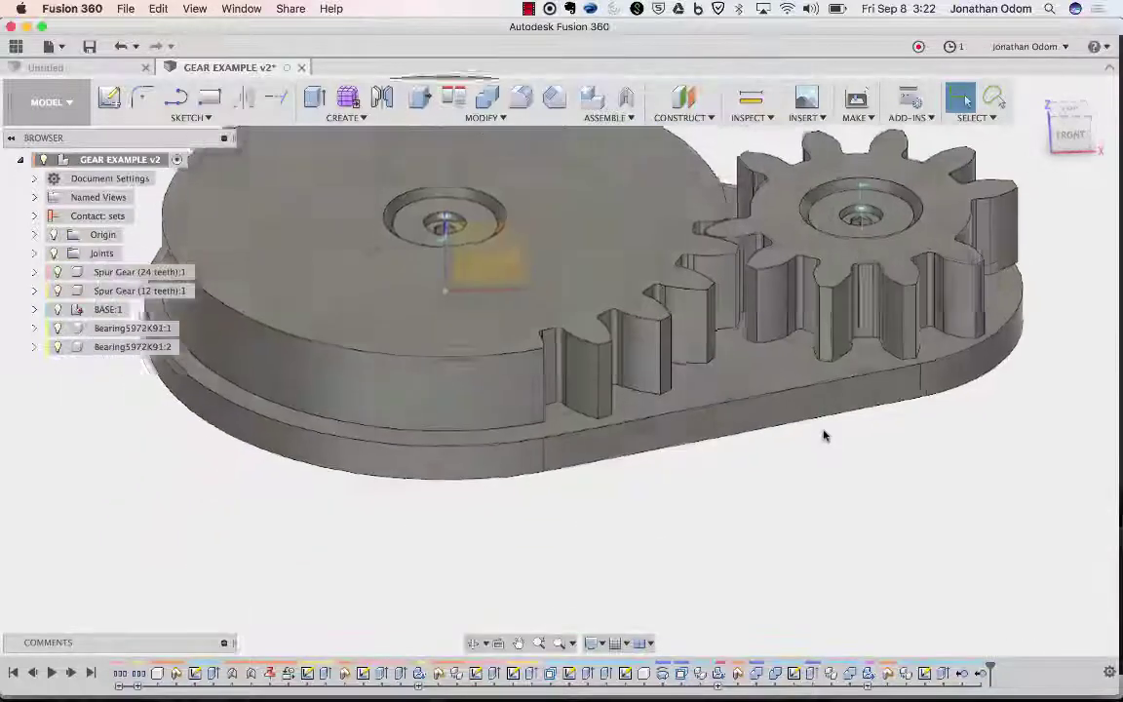
shift+scroll(823, 436, down, 5)
- Apply the translucent plastic appearance ABS (White) to the 12-tooth spur gear
right_click(968, 244)
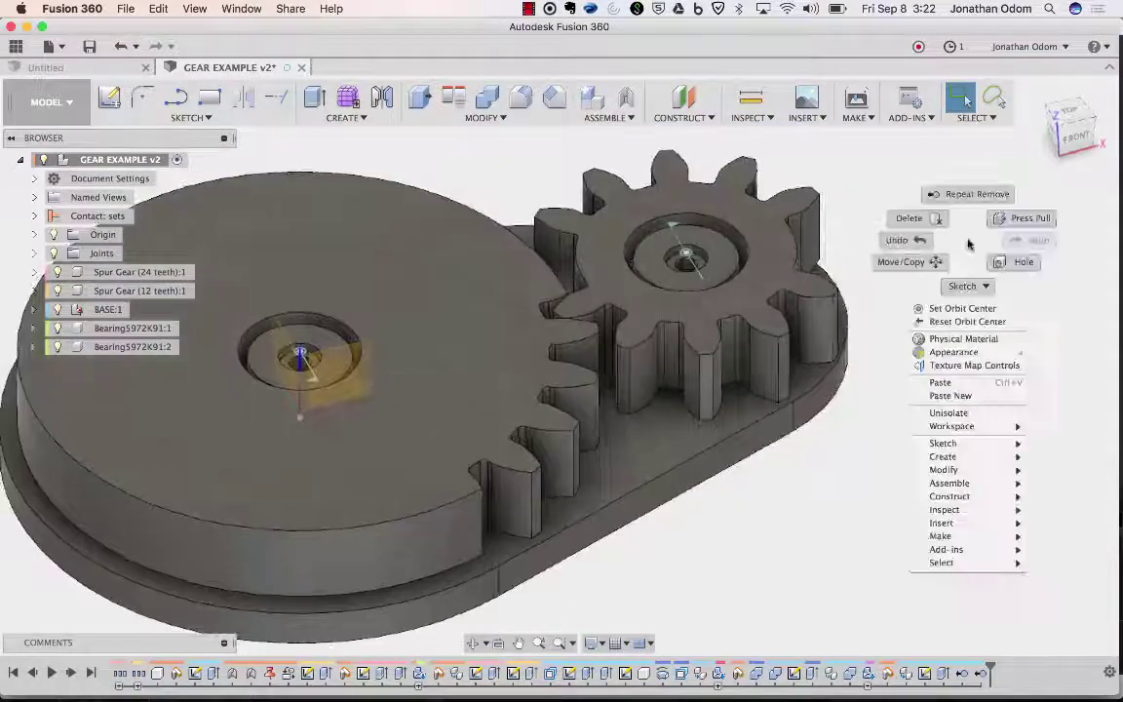
click(961, 354)
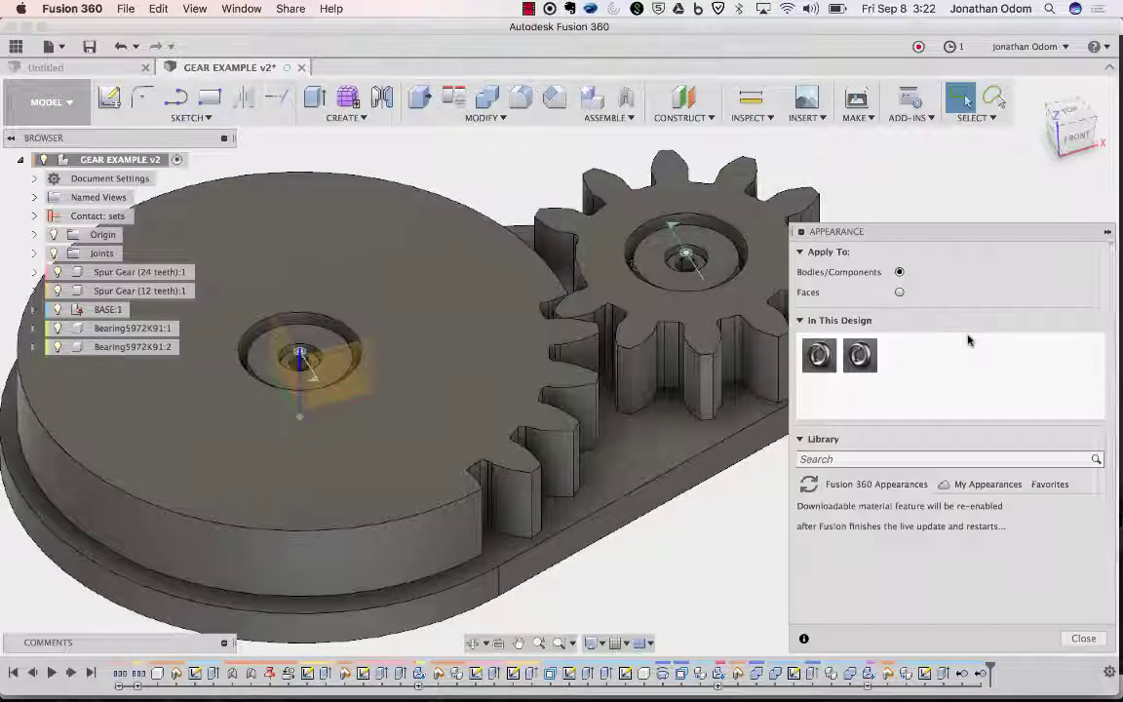
scroll(824, 516, down, 2)
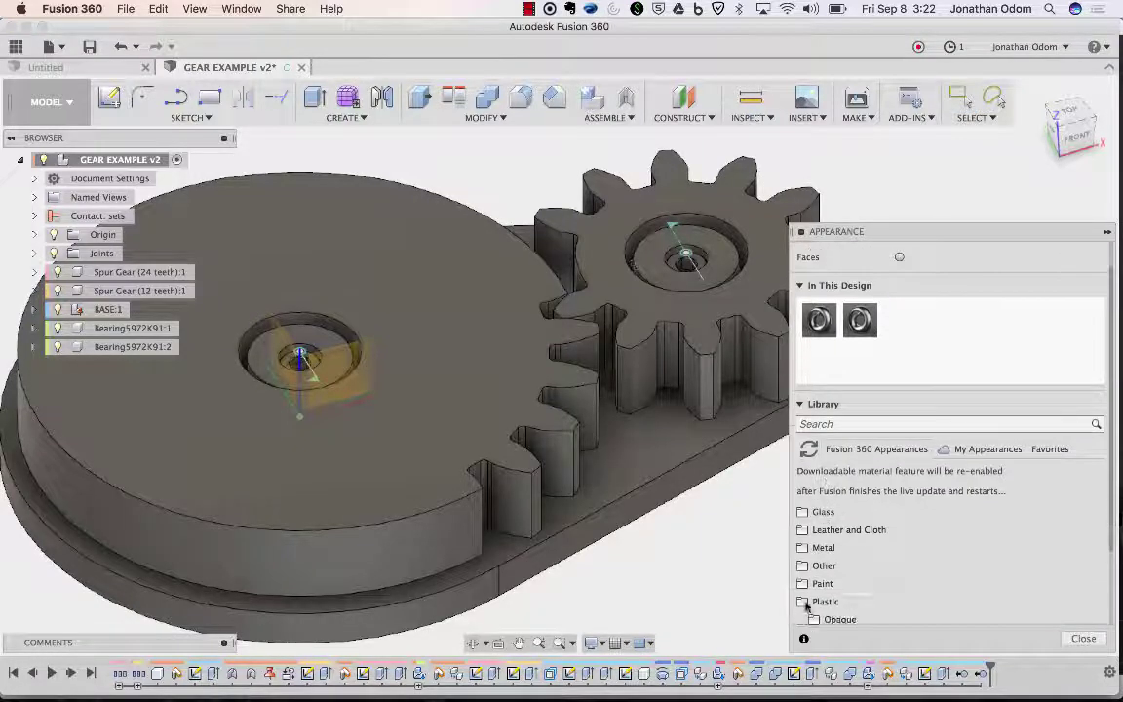
scroll(819, 575, down, 3)
click(845, 555)
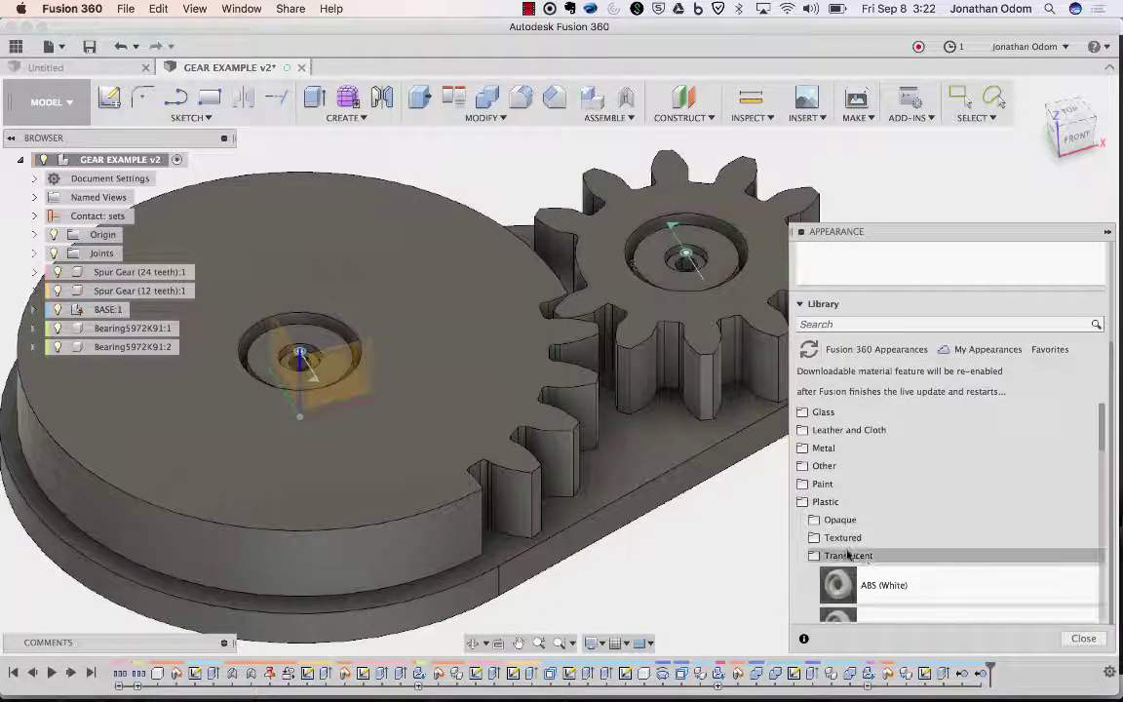
drag(721, 425, 687, 348)
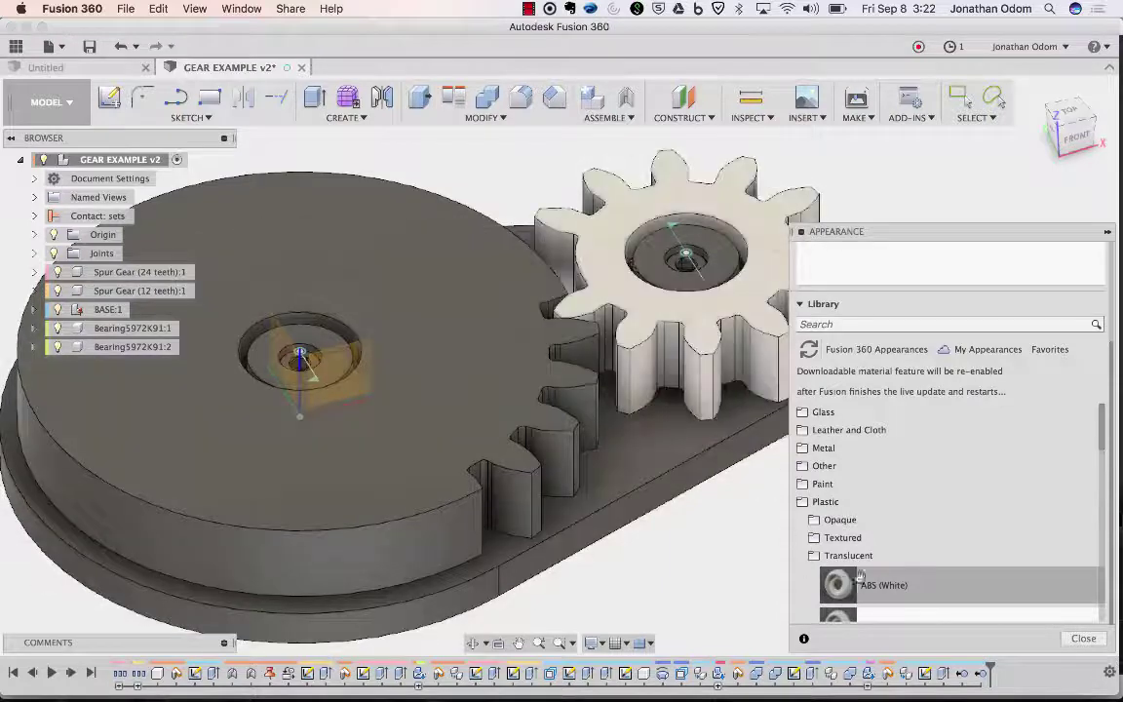
- Apply the translucent plastic appearance ABS (White) to the 24-tooth spur gear, the base and the bearings
drag(759, 564, 661, 490)
drag(829, 587, 611, 498)
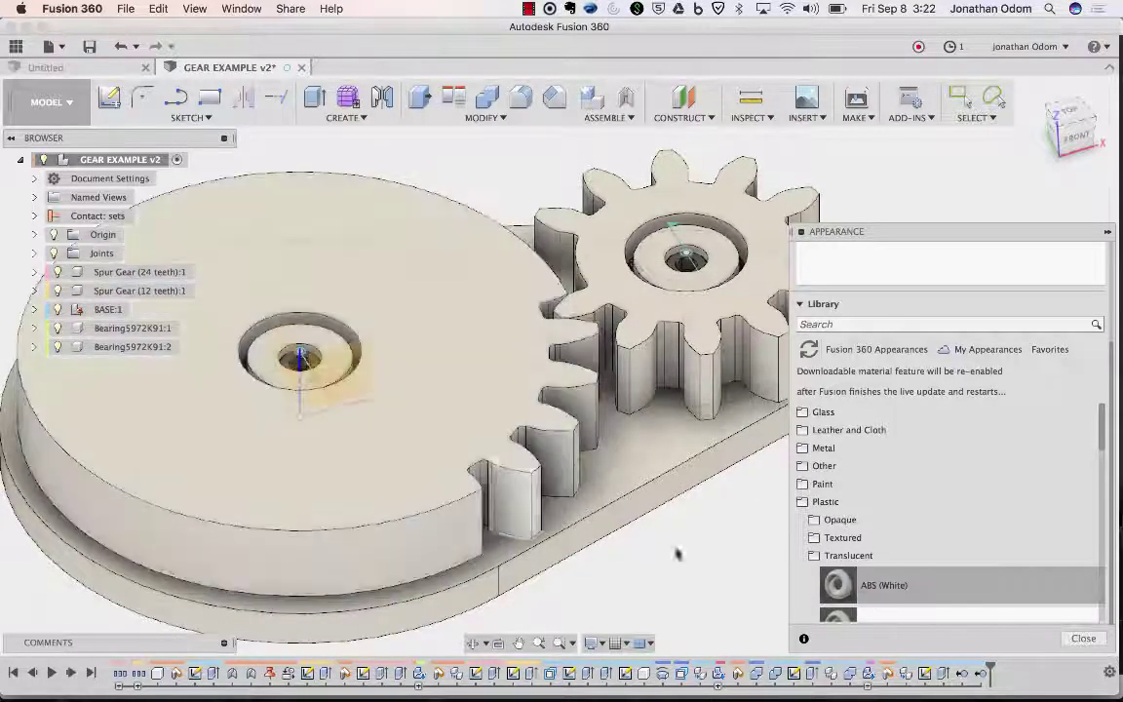
click(1087, 639)
- Examine the white gear assembly from below, above and the front, checking the nut pockets, gear mesh and bearing seats
shift+scroll(867, 534, down, 10)
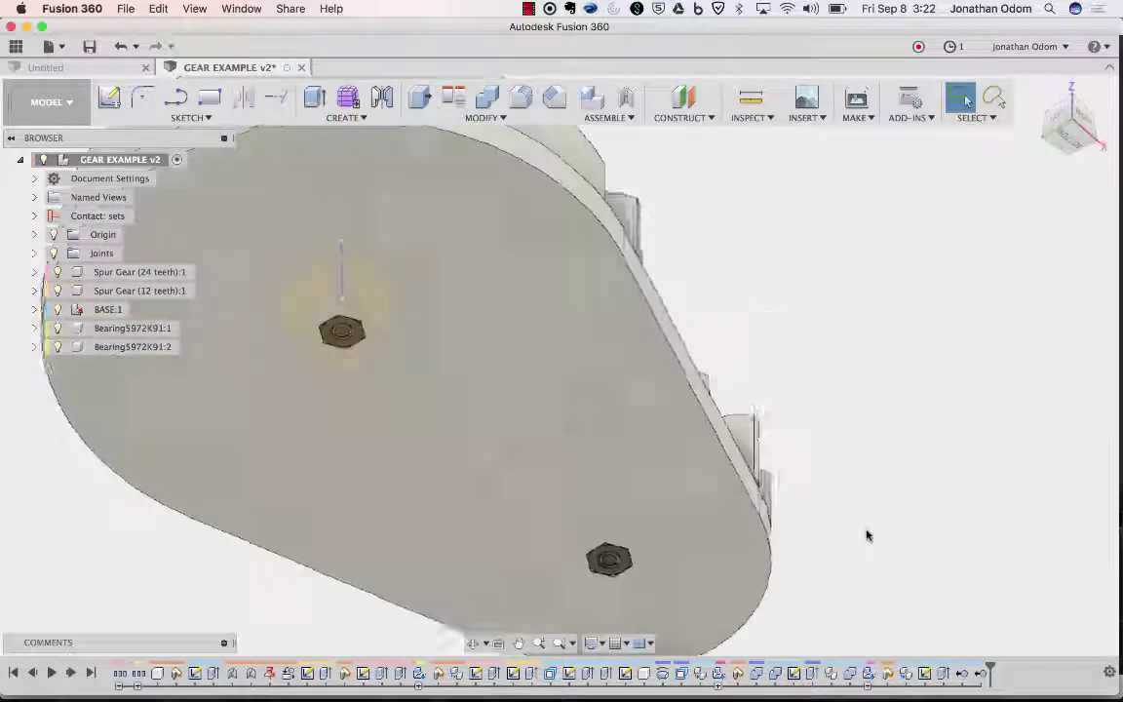
shift+scroll(866, 534, up, 10)
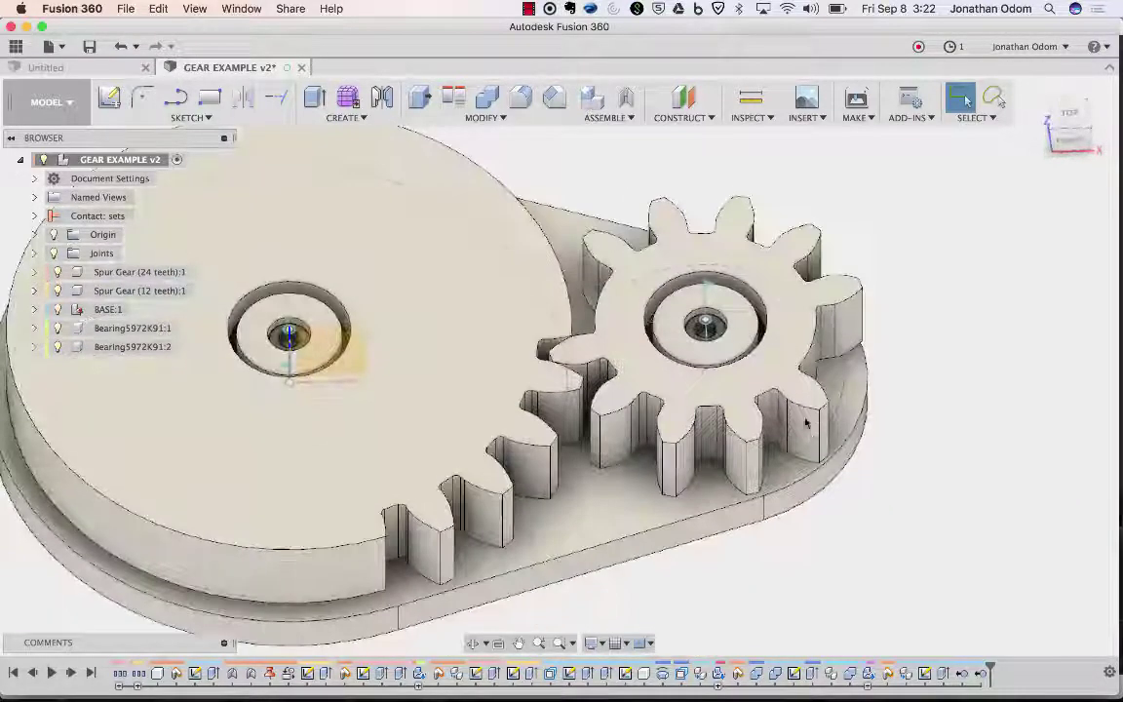
shift+scroll(969, 412, down, 10)
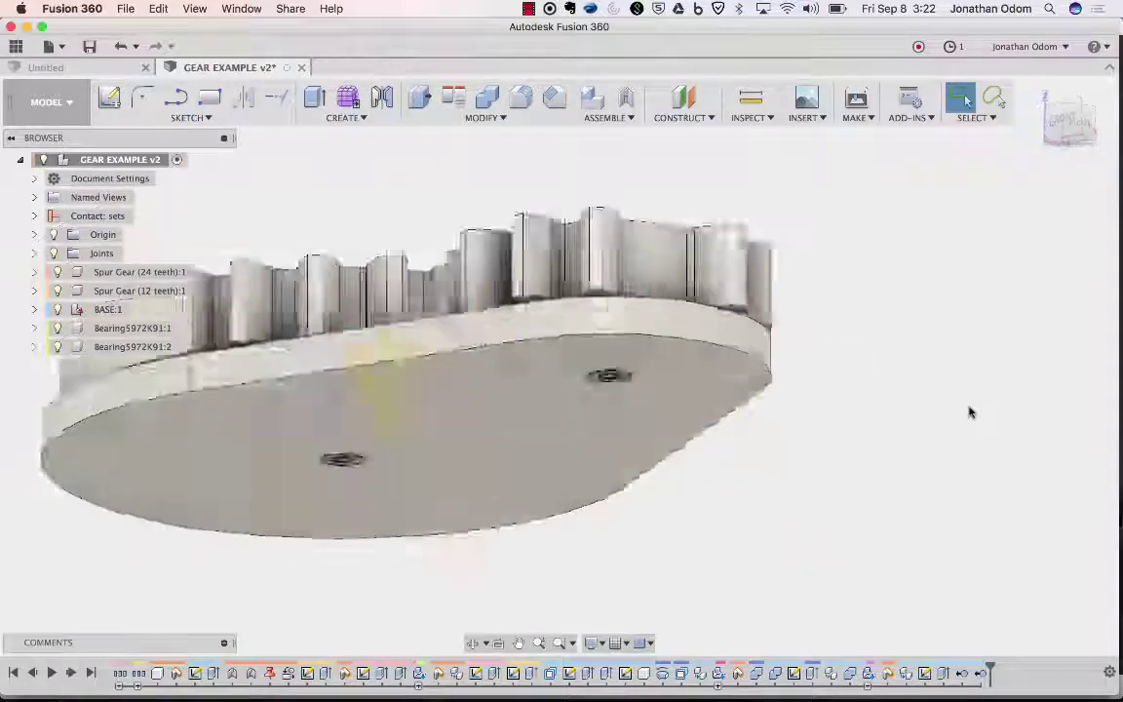
shift+scroll(969, 411, up, 6)
shift+scroll(969, 411, up, 6)
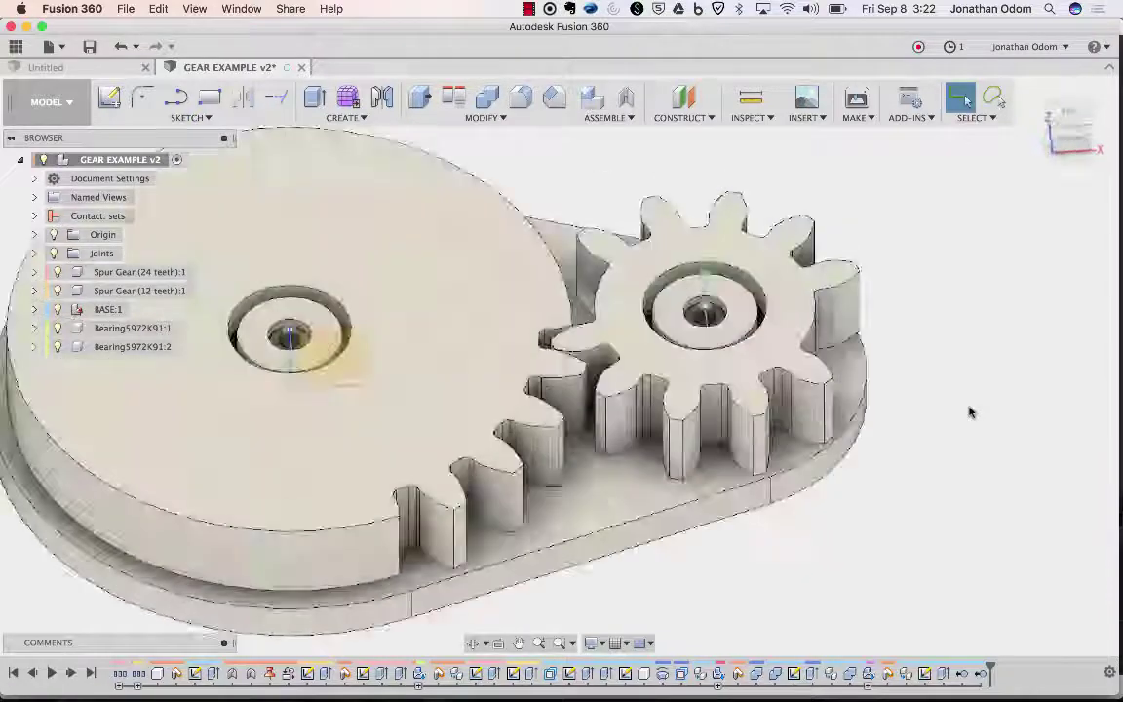
shift+scroll(969, 411, down, 5)
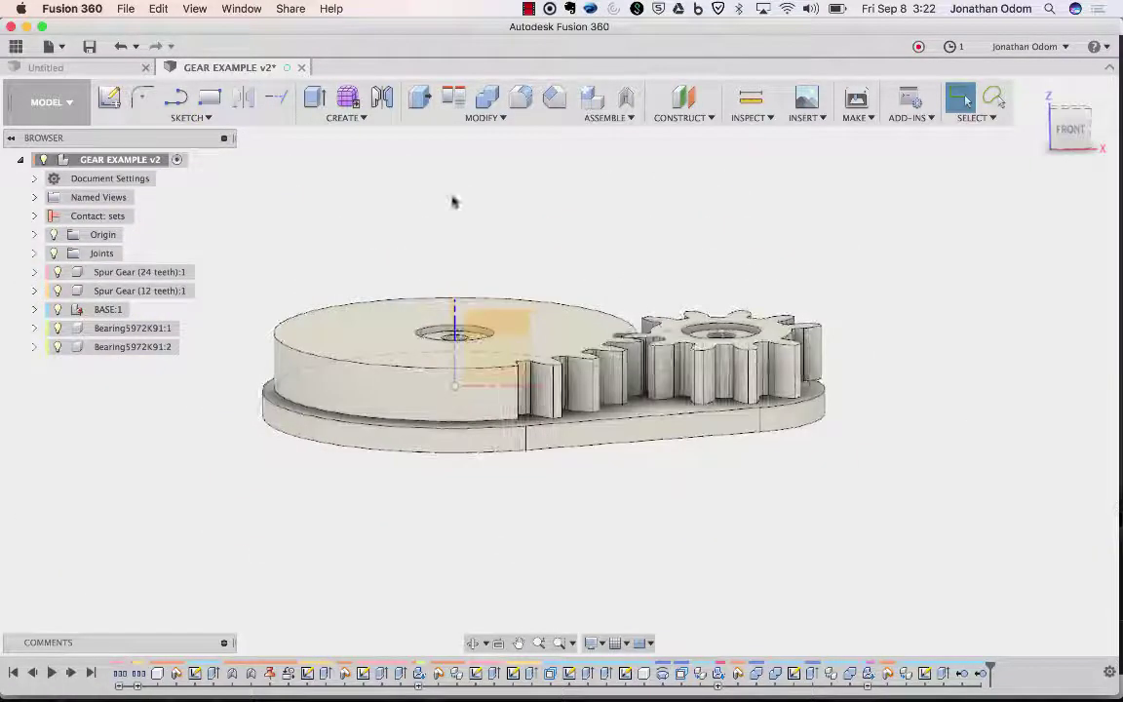
click(47, 45)
click(60, 71)
click(215, 68)
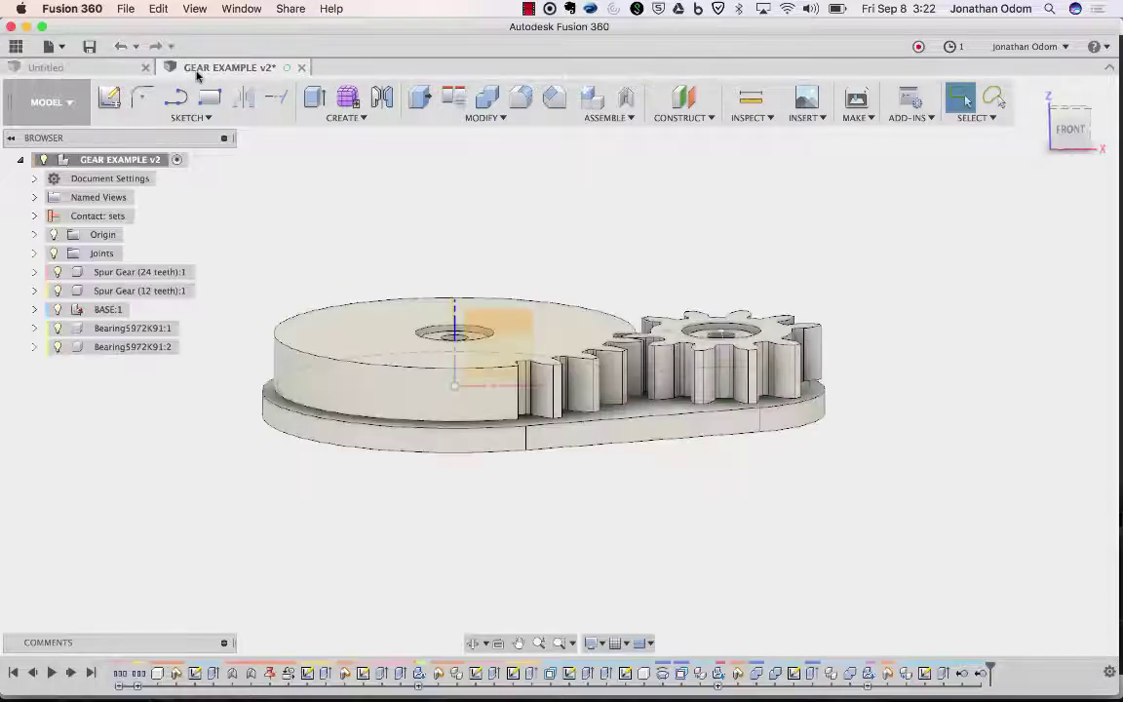
scroll(614, 283, up, 3)
shift+middle_drag(614, 281, 557, 337)
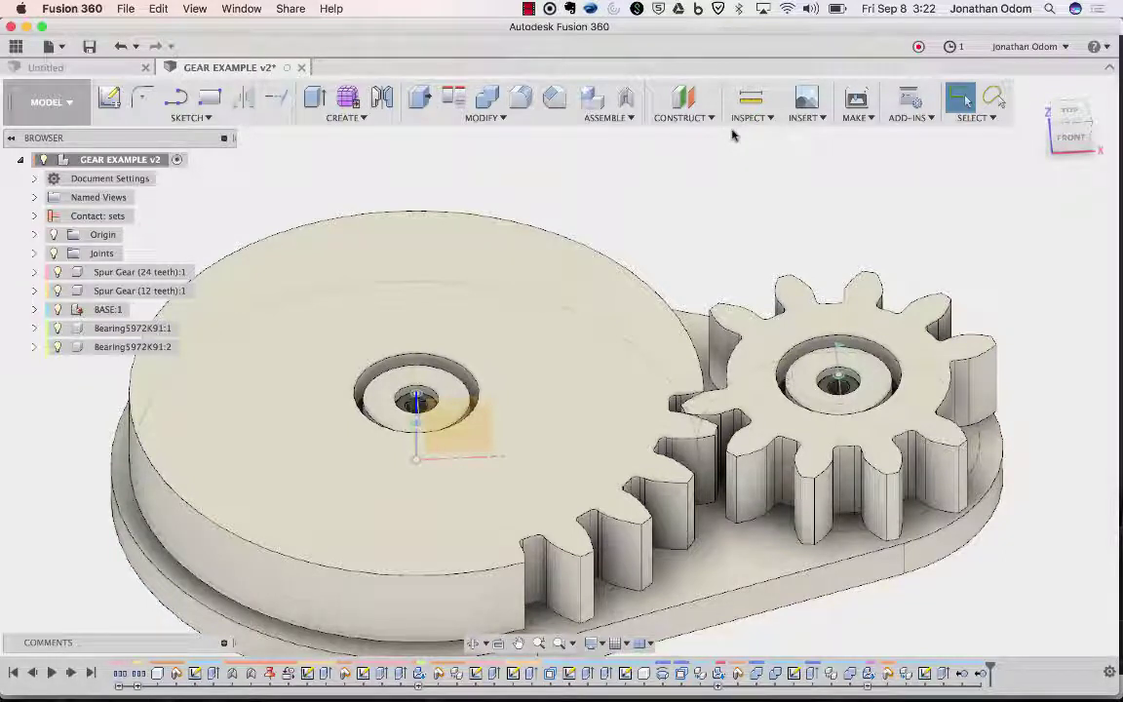
shift+scroll(798, 199, up, 5)
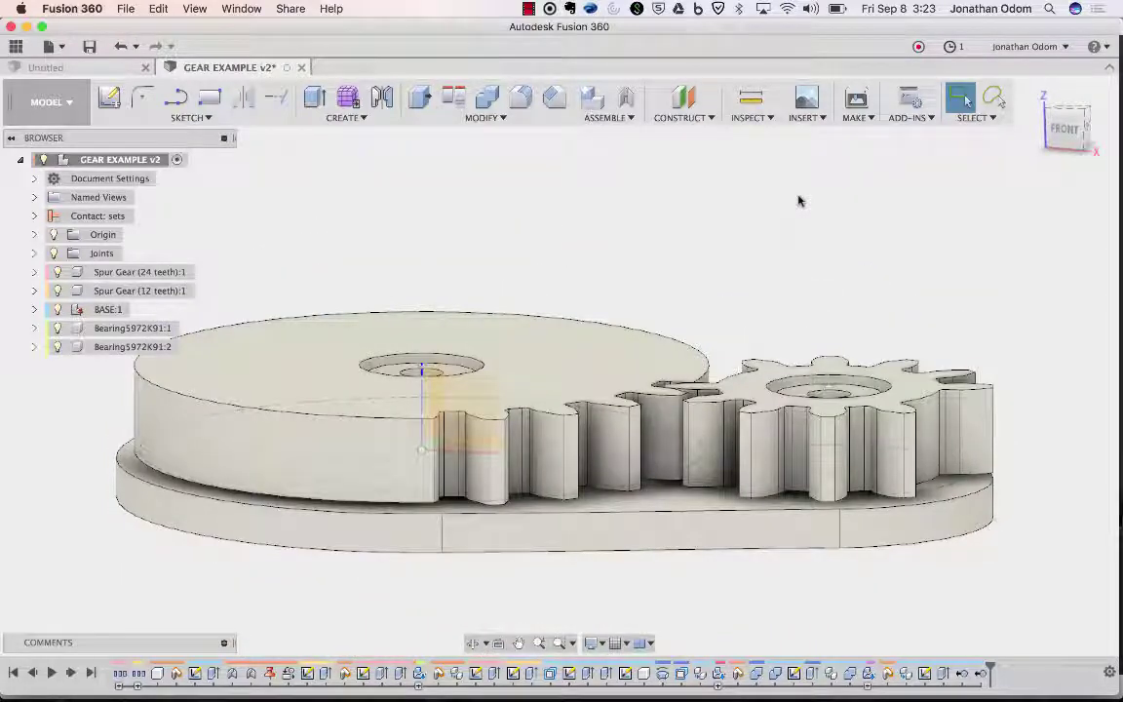
shift+middle_drag(797, 200, 394, 205)
- Open the recovery file of the Indexing Mechanism design from the recent data, inspect it, and return to the GEAR EXAMPLE design
click(14, 46)
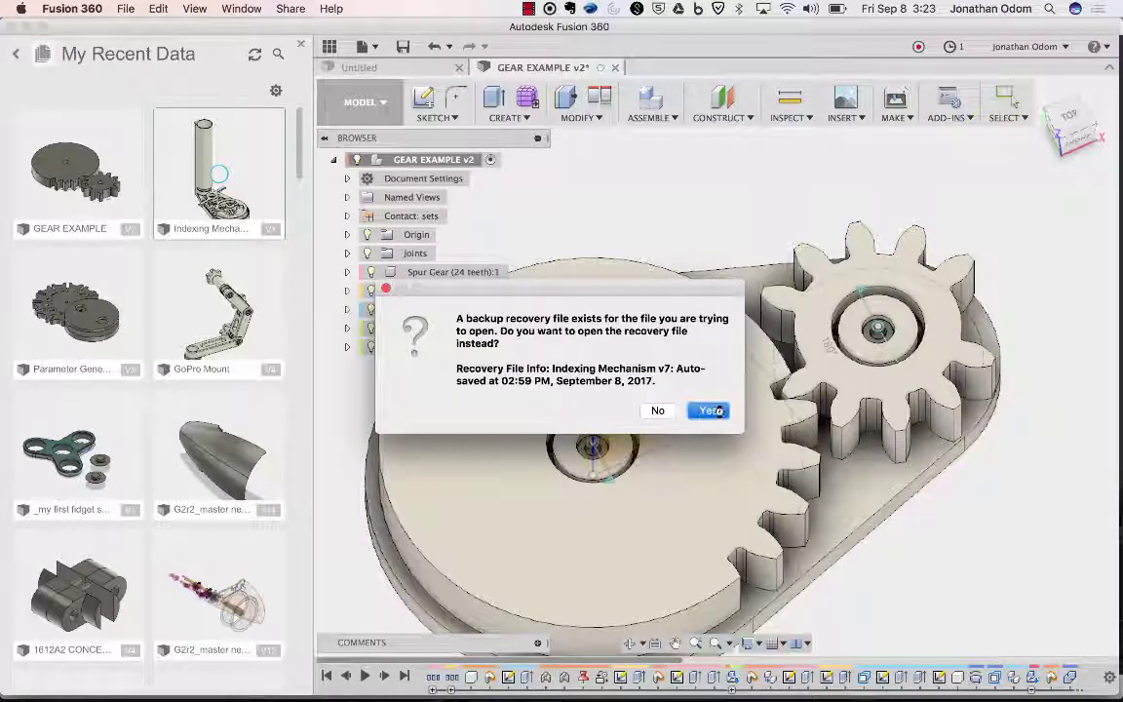
click(717, 411)
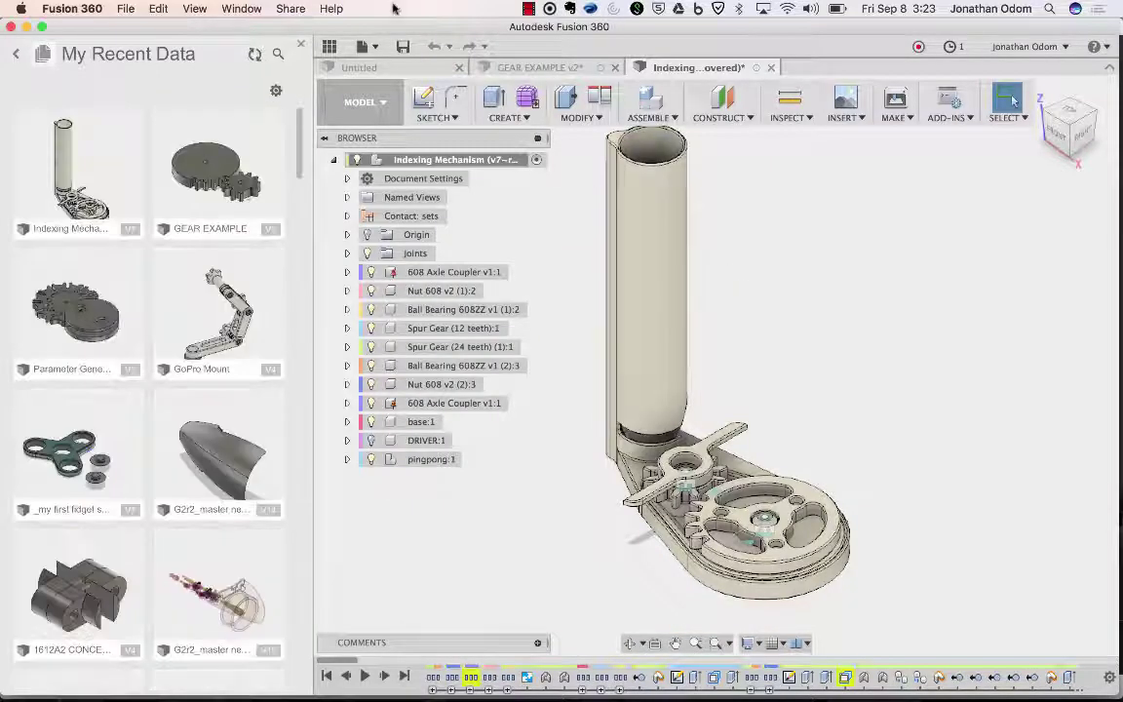
click(300, 47)
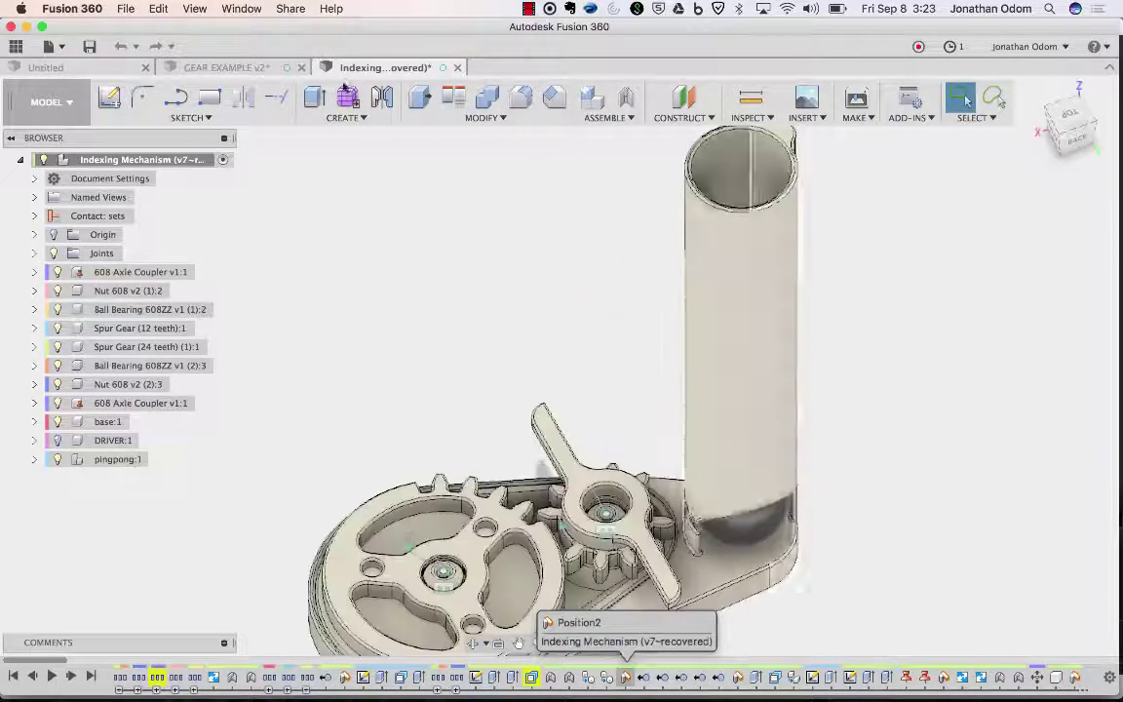
click(230, 67)
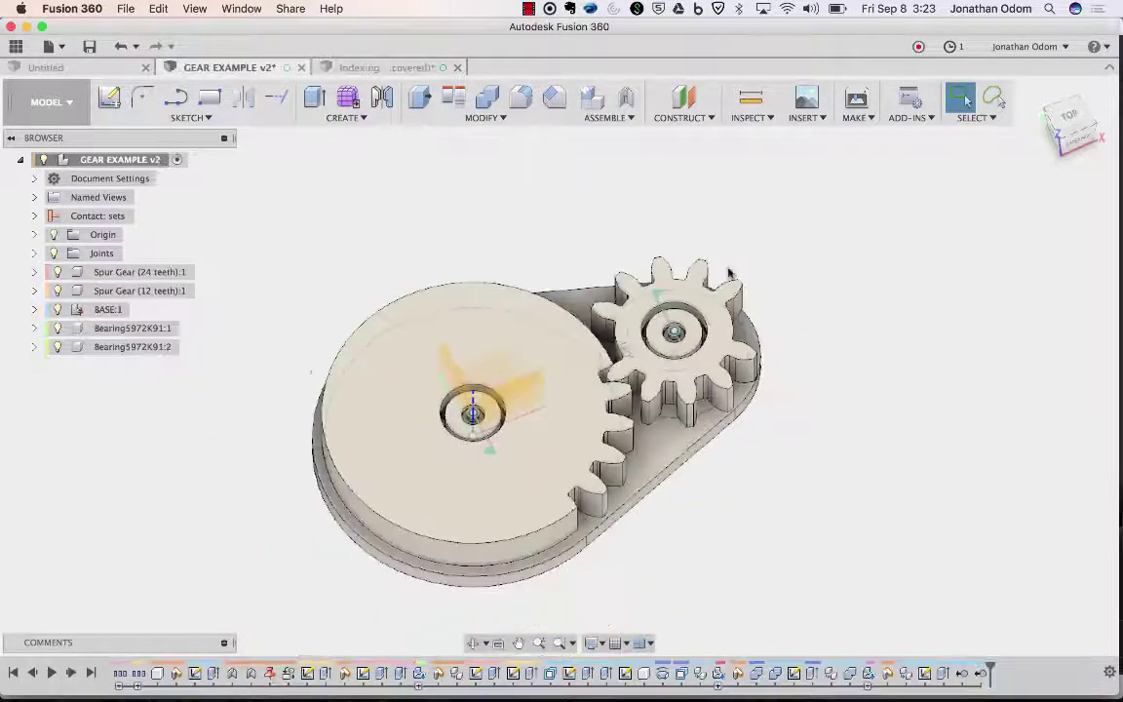